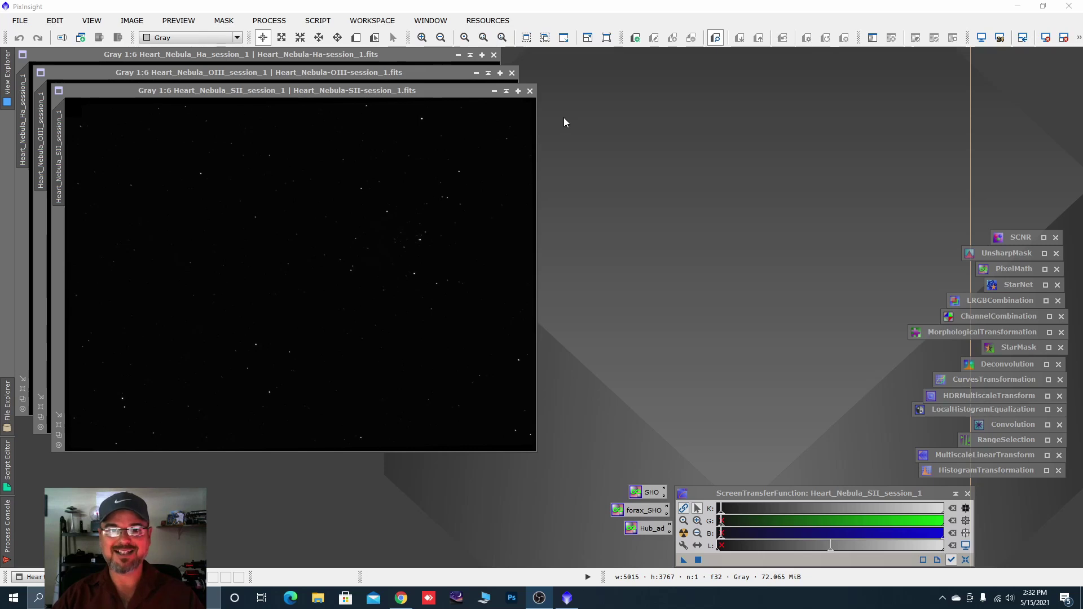
- Auto-stretch the display of the SII, OIII and Ha images with ScreenTransferFunction, moving the SII and OIII windows out of the way
left_click(684, 533)
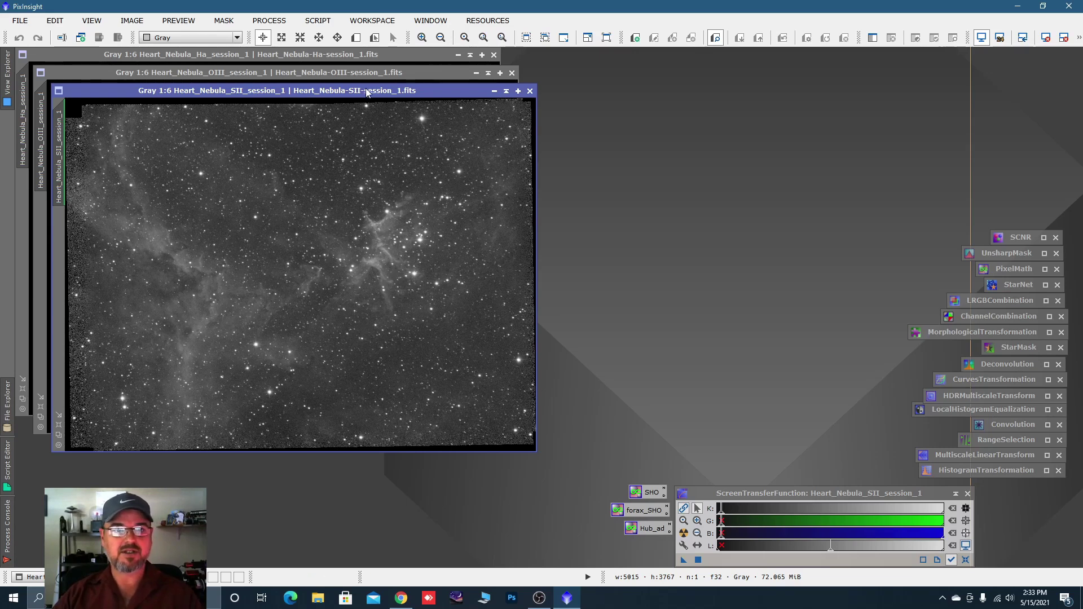
left_click_drag(367, 93, 833, 68)
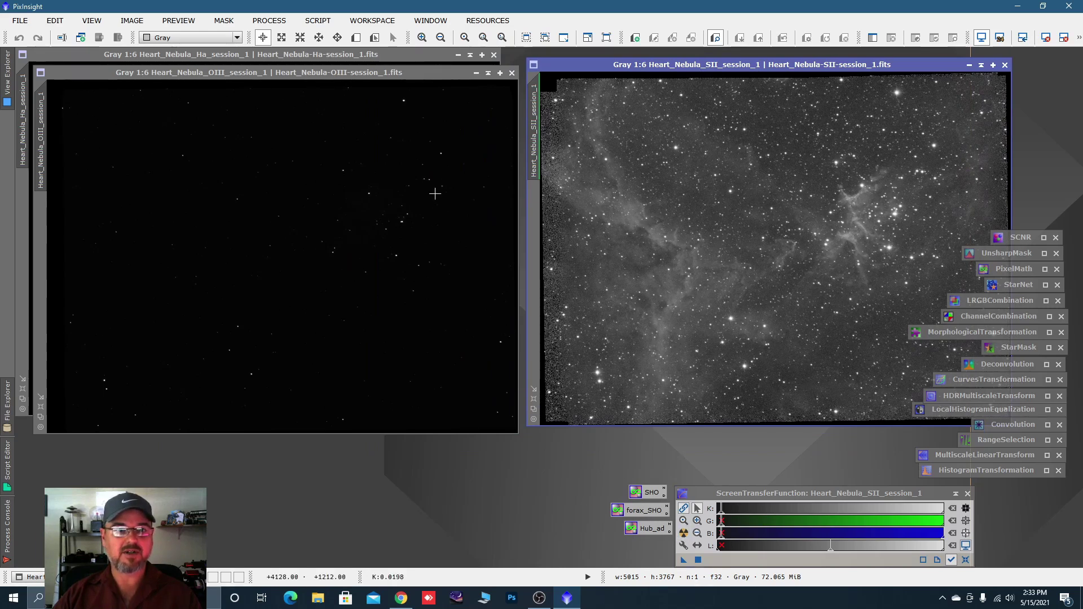
left_click(432, 73)
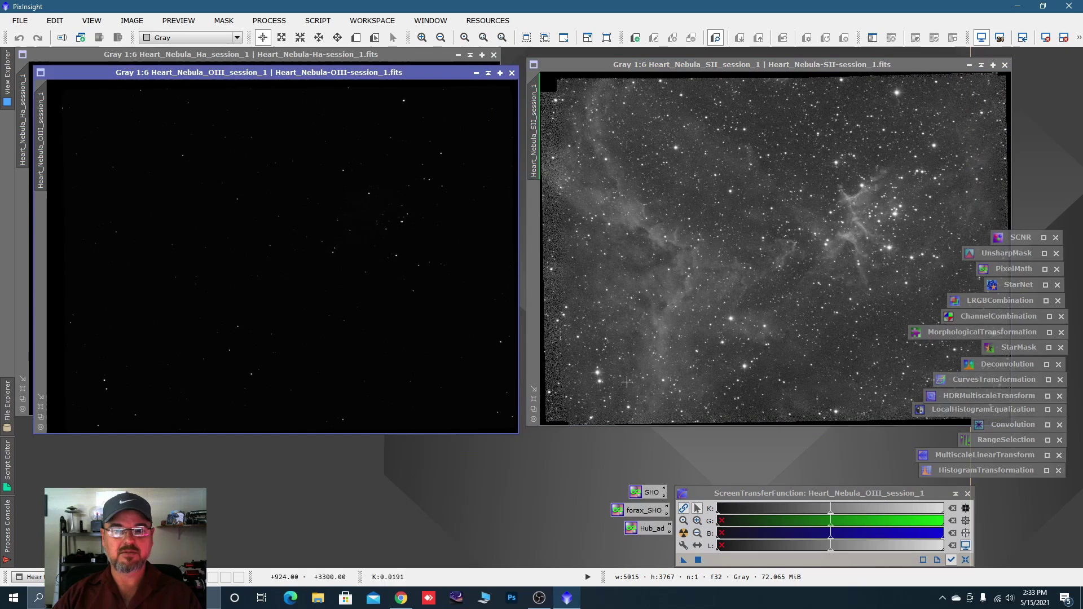
left_click(684, 533)
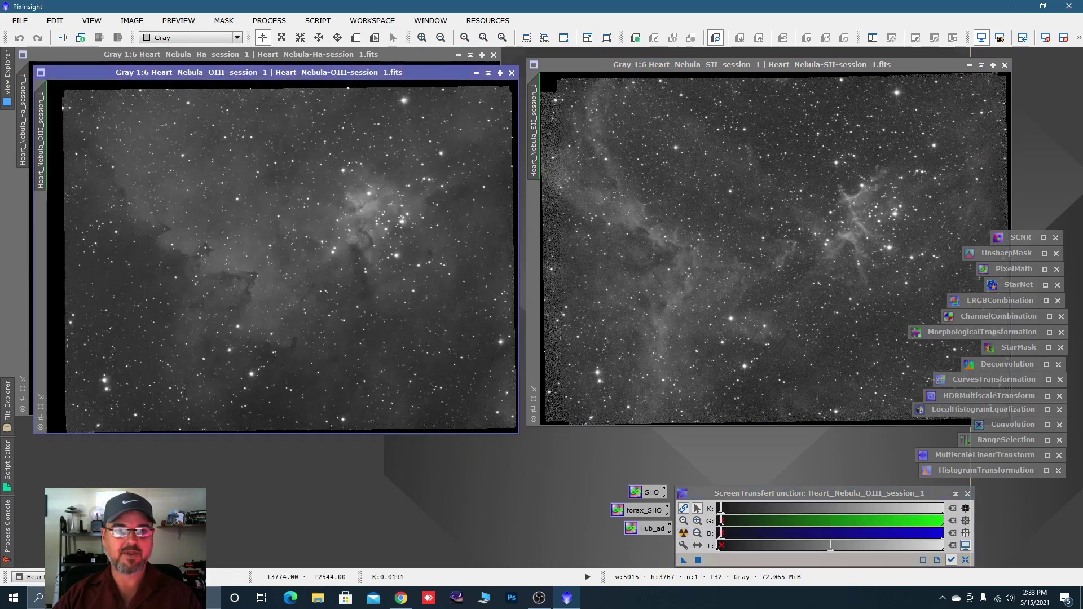
left_click_drag(420, 73, 415, 155)
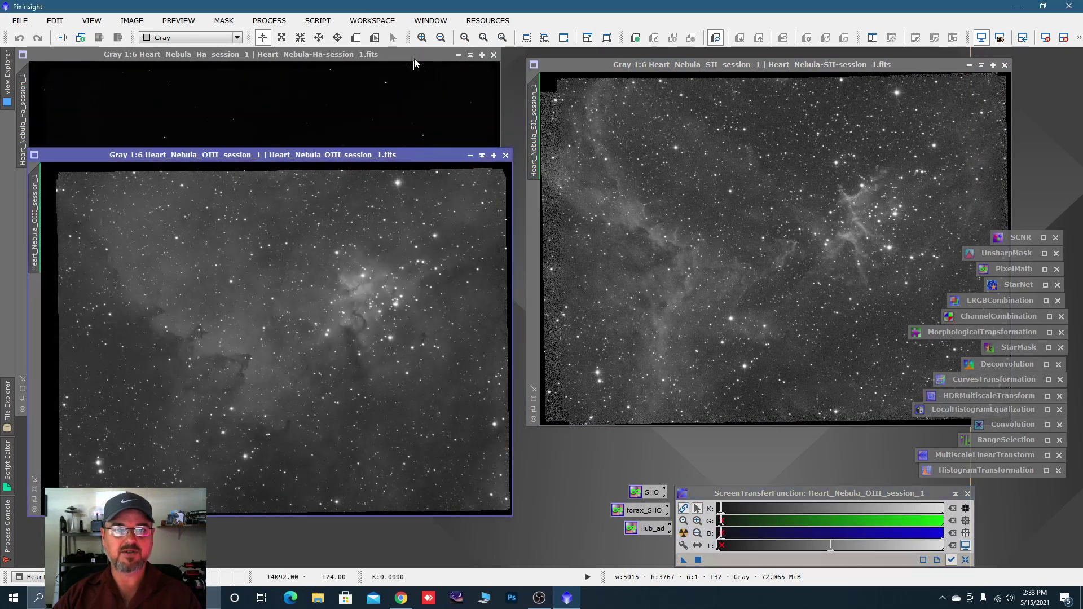
left_click(414, 56)
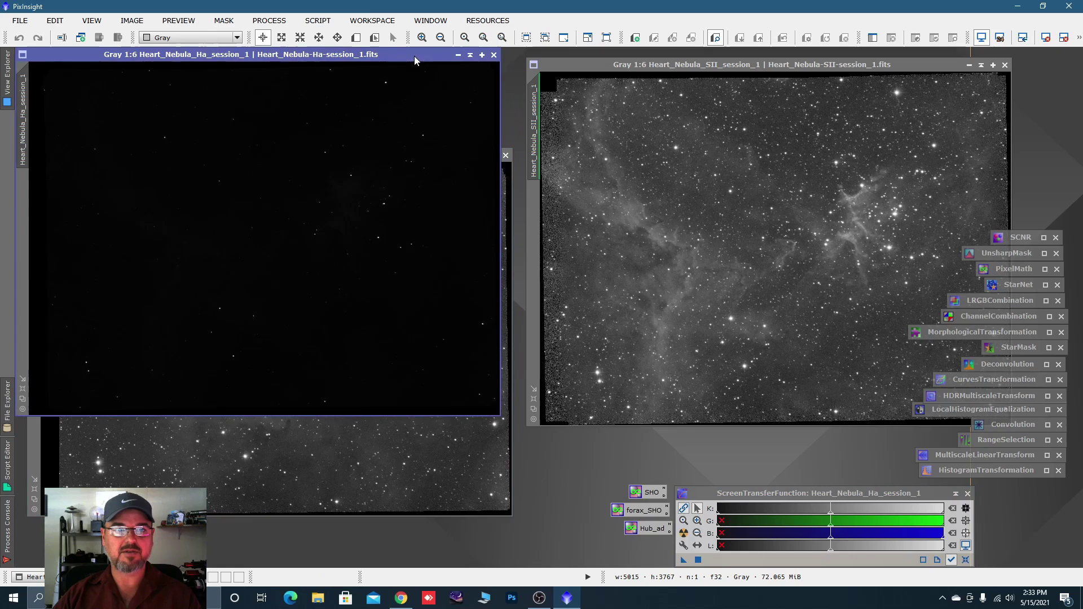
left_click(683, 533)
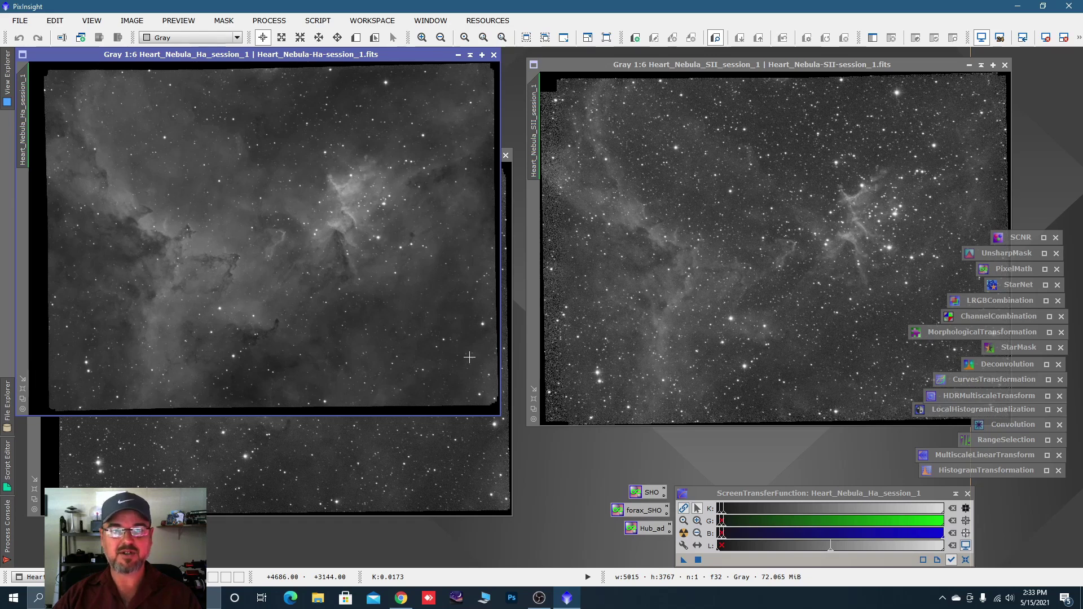
- Start a DynamicCrop on the Ha image with the crop frame reset to the full image
scroll(414, 336, "down", 1)
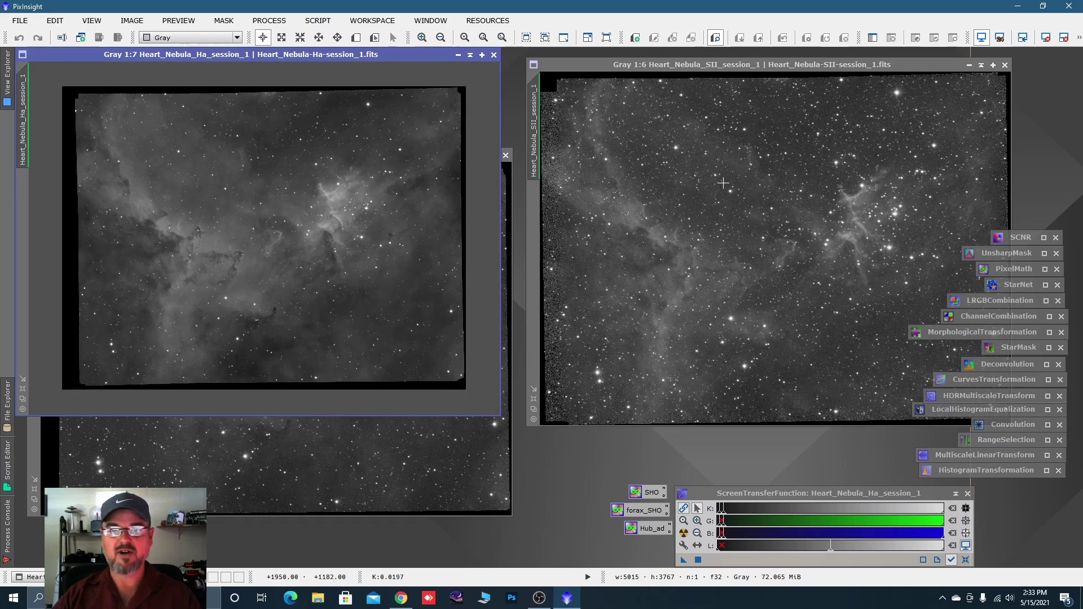
scroll(719, 184, "down", 1)
scroll(727, 206, "up", 1)
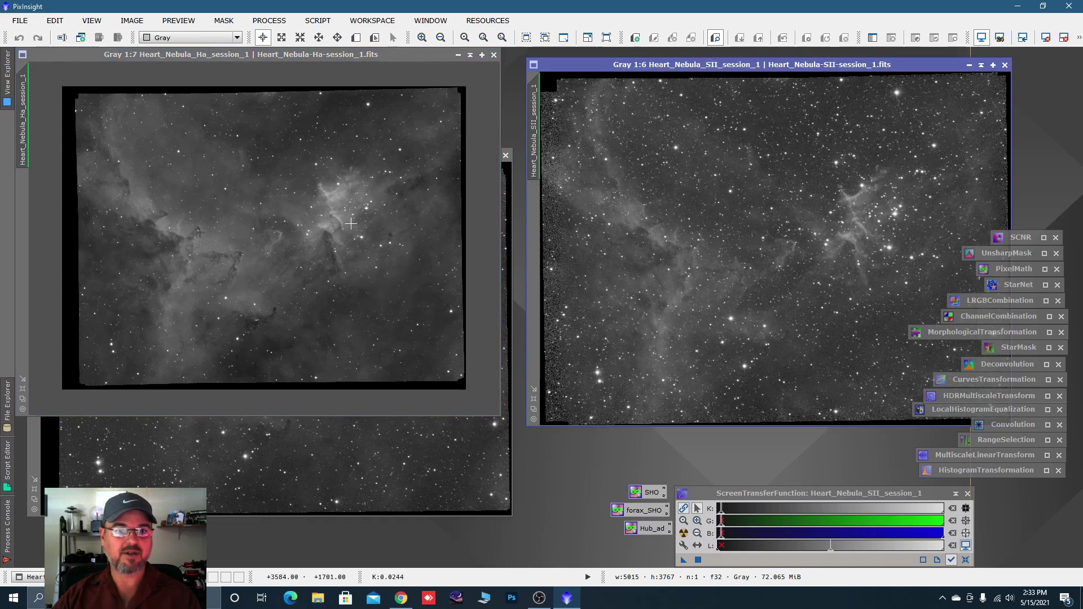
scroll(351, 216, "down", 1)
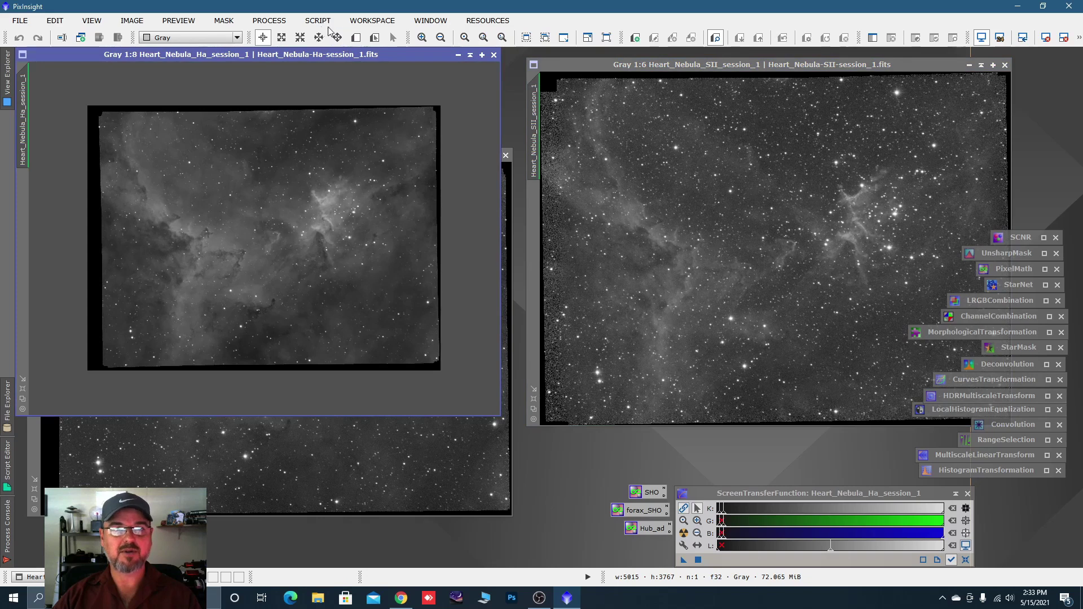
left_click(269, 20)
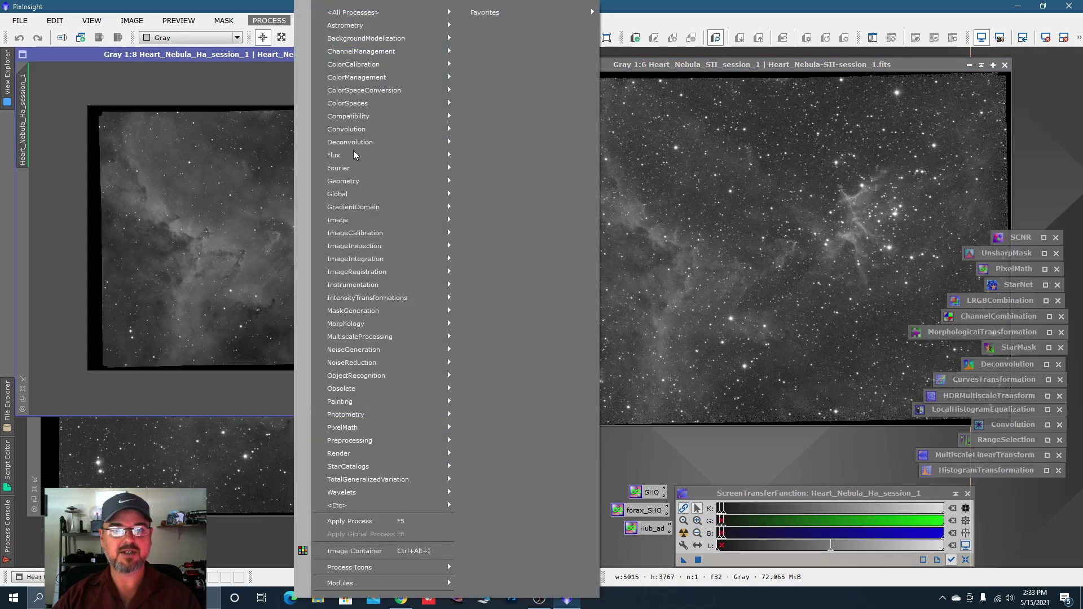
mouse_move(360, 181)
left_click(502, 213)
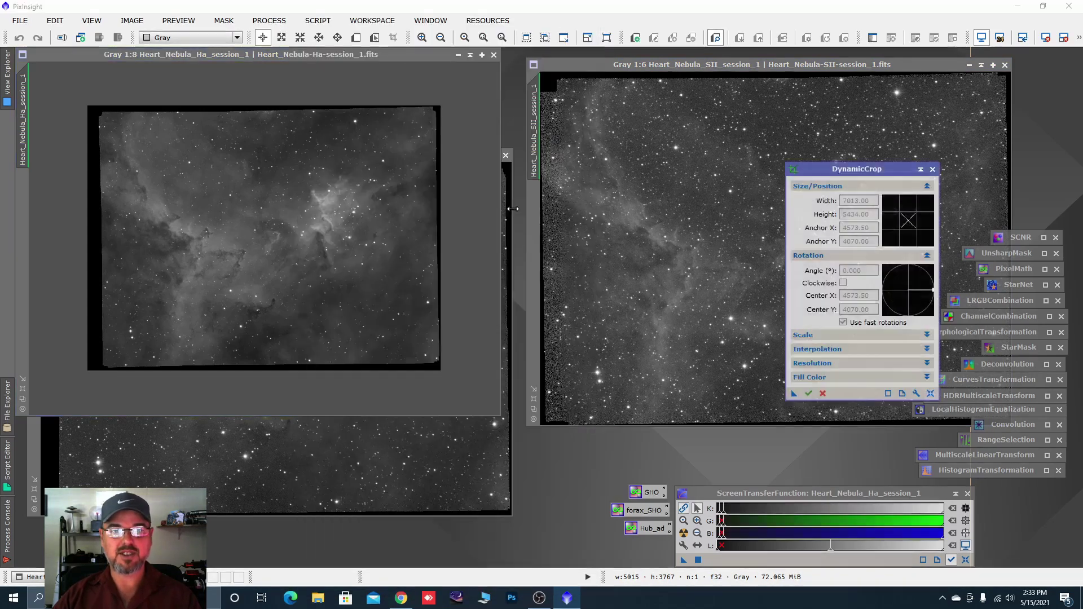
left_click_drag(858, 170, 778, 140)
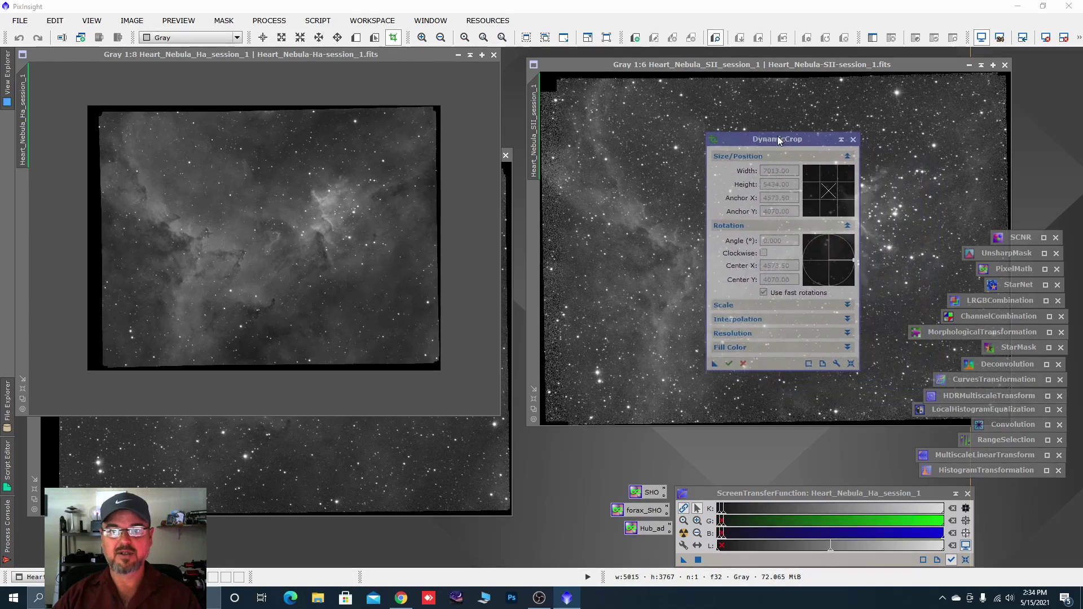
left_click(424, 57)
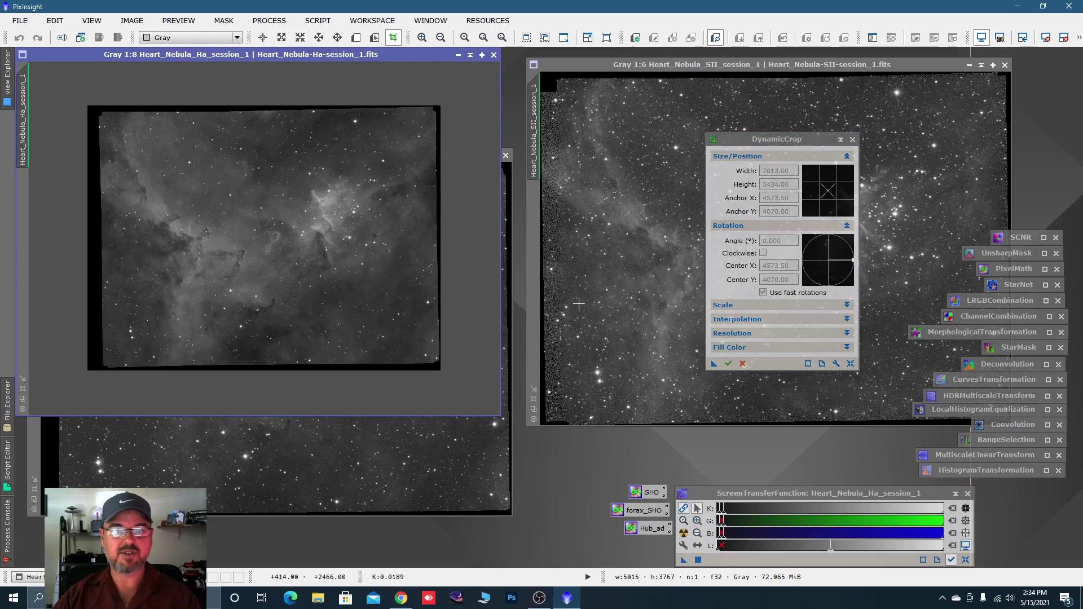
left_click(849, 365)
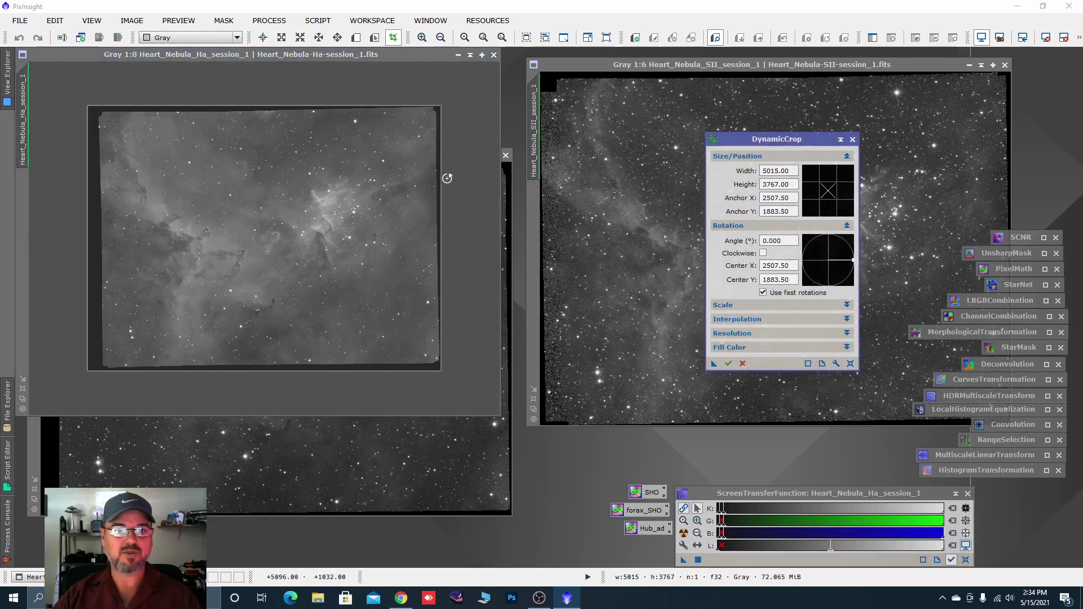
- Shrink the crop frame on the Ha image to about 4080 × 2960 pixels, well inside the black stacking borders
left_click_drag(442, 177, 425, 179)
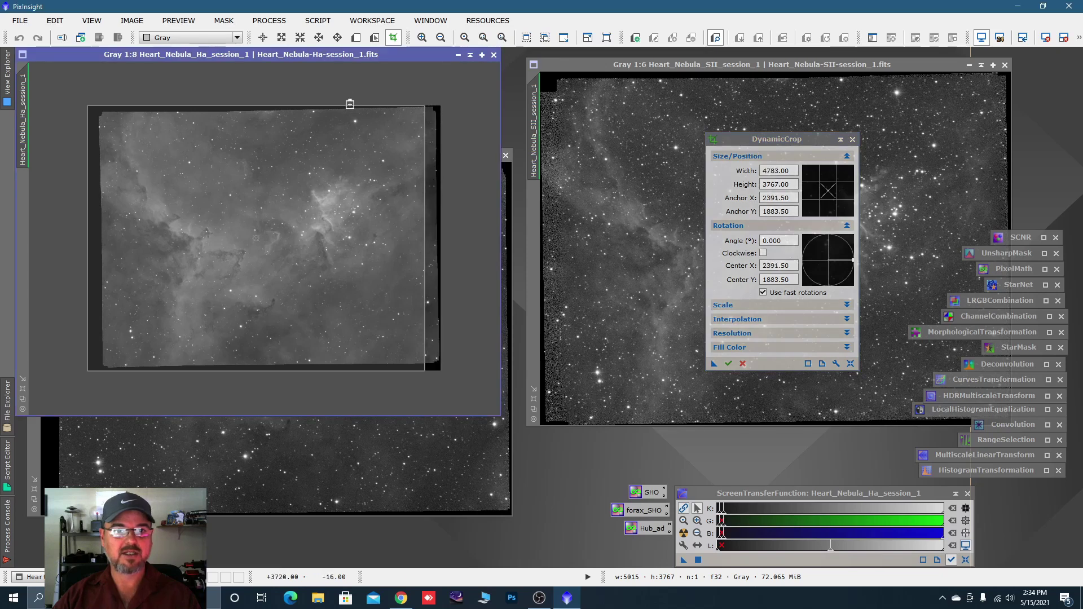
left_click_drag(350, 104, 349, 126)
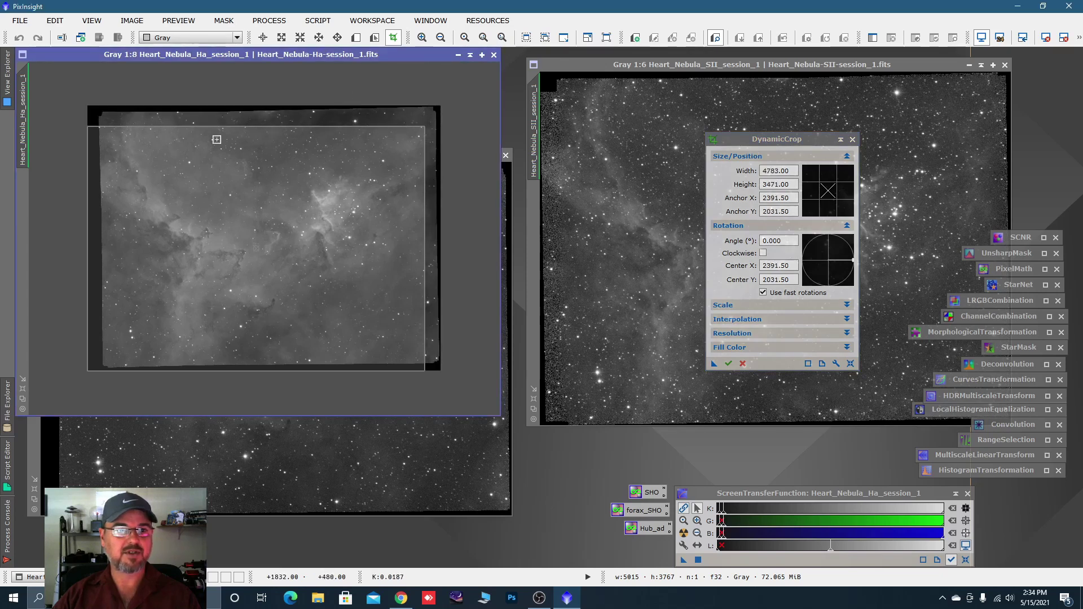
left_click_drag(86, 161, 119, 164)
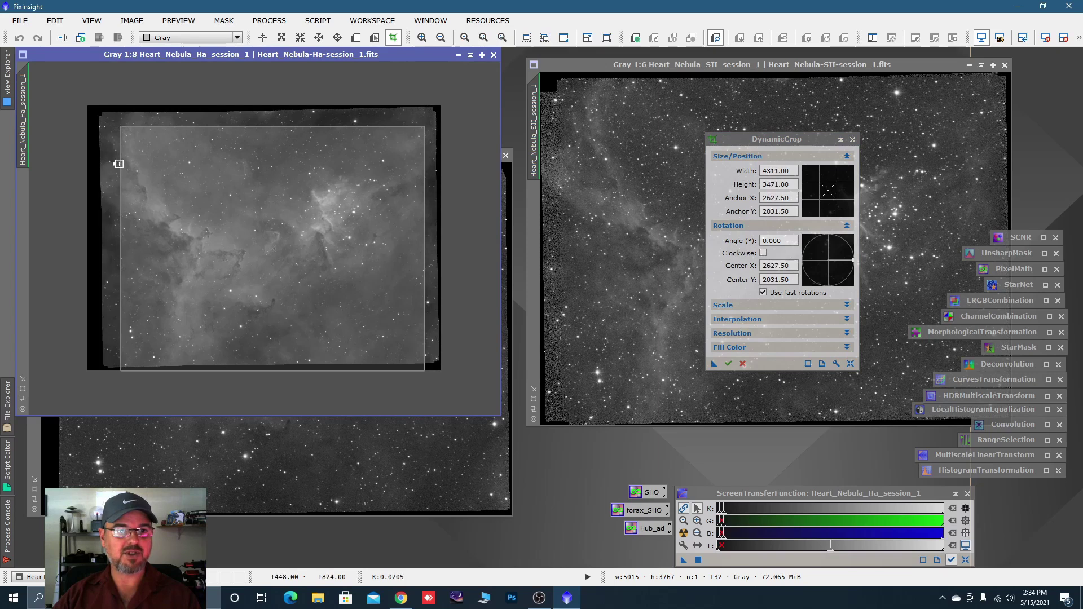
left_click_drag(316, 371, 319, 349)
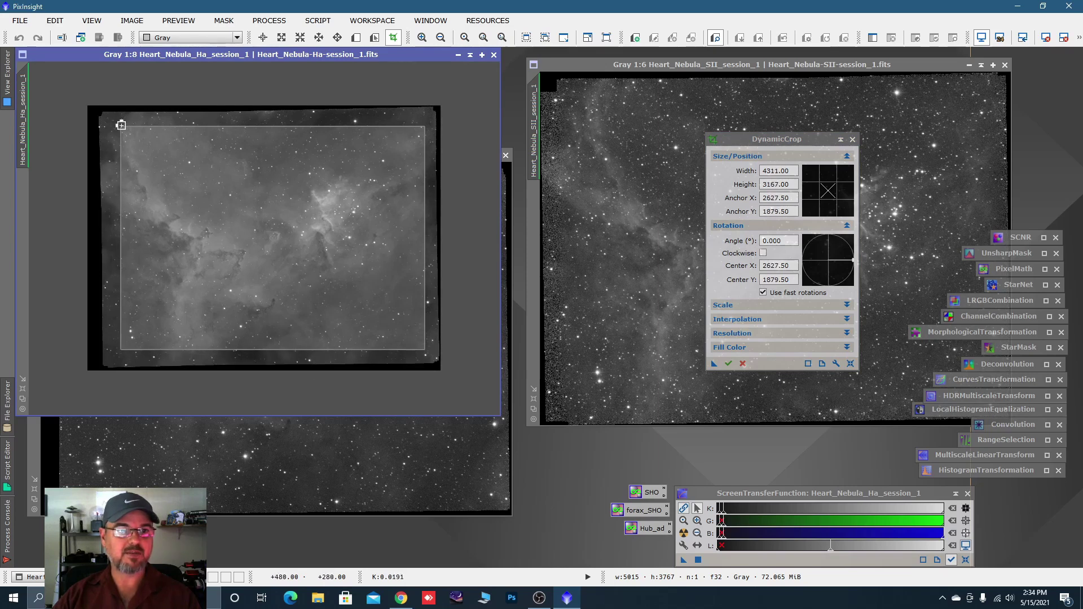
left_click_drag(121, 125, 129, 137)
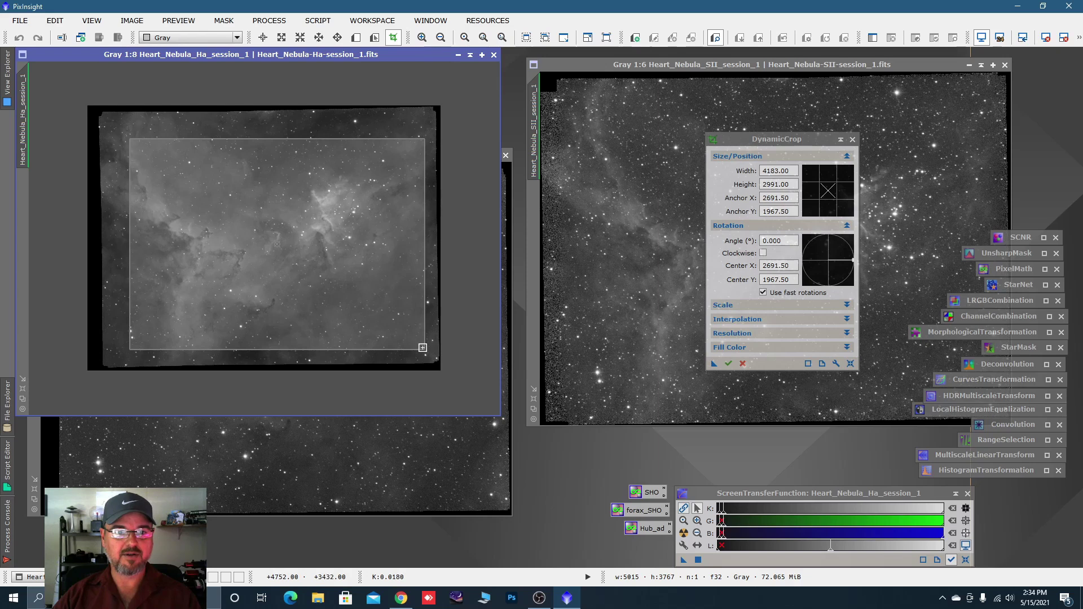
left_click_drag(424, 350, 416, 347)
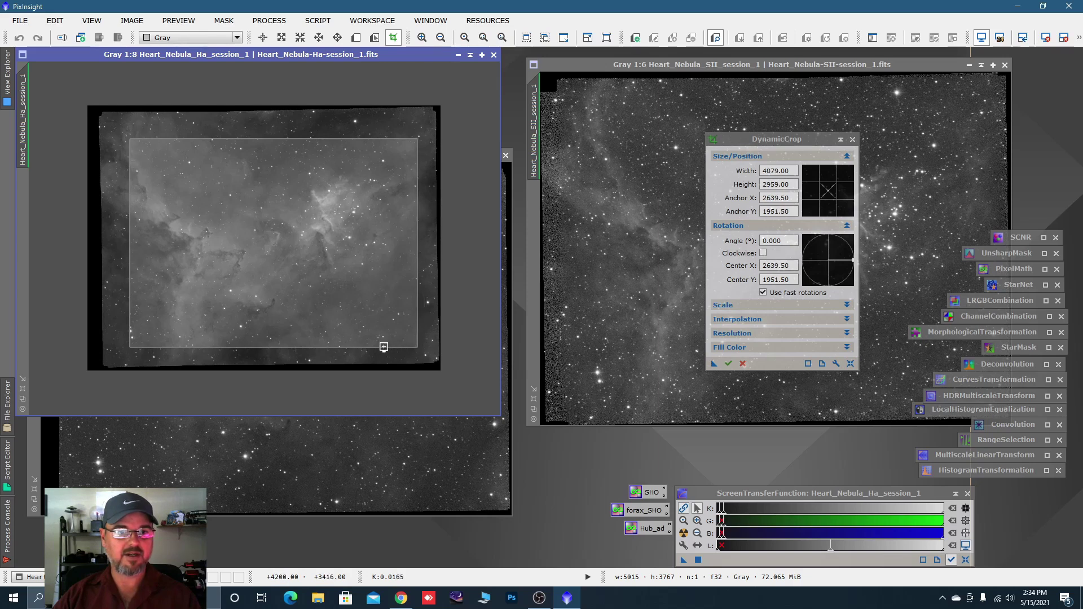
- Save the crop settings as a process icon on the workspace and cancel the active DynamicCrop session
left_click_drag(714, 365, 989, 558)
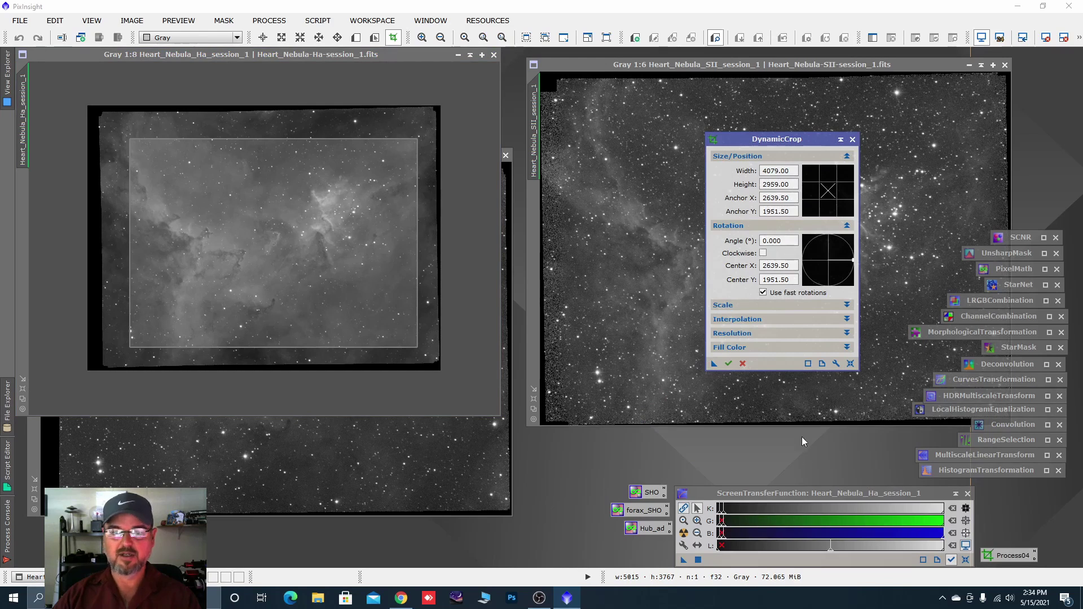
left_click(852, 139)
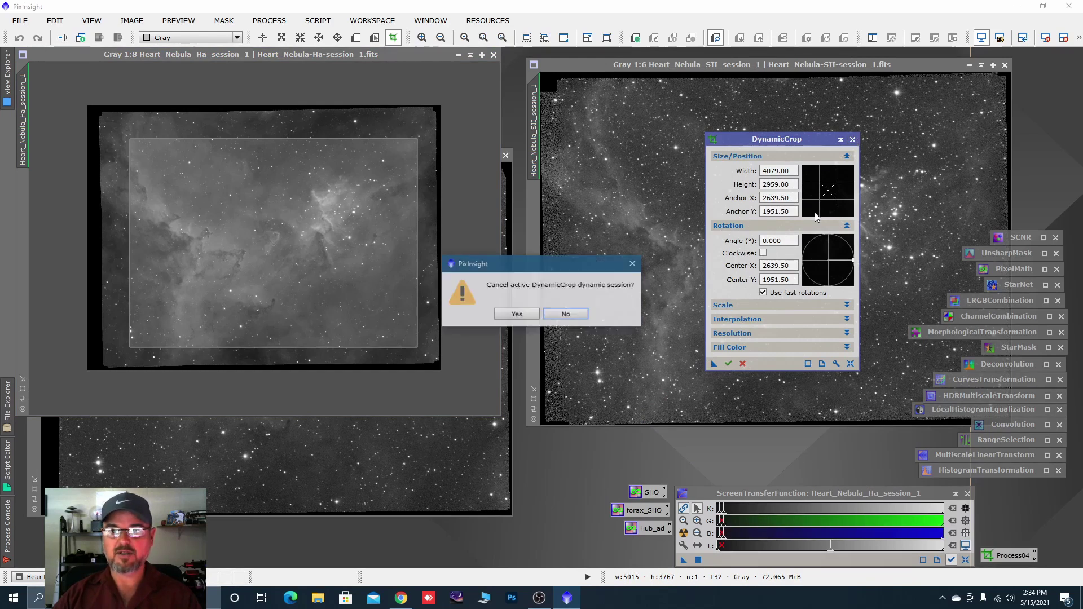
left_click(529, 319)
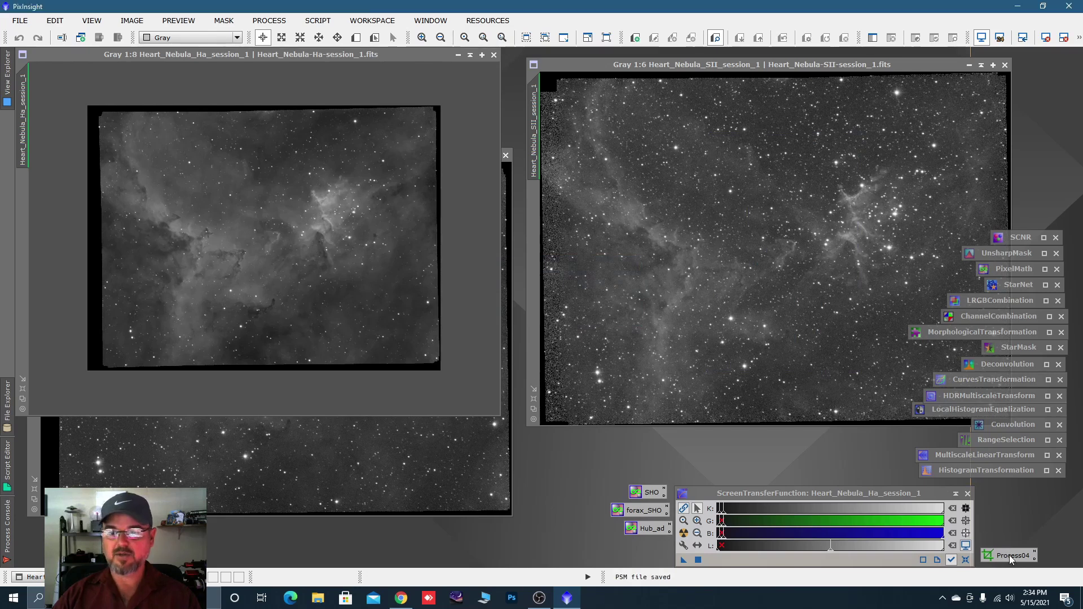
- Crop the Ha image with the saved crop process, then iconize it and park its icon at the workspace's upper edge
left_click_drag(1010, 556, 376, 316)
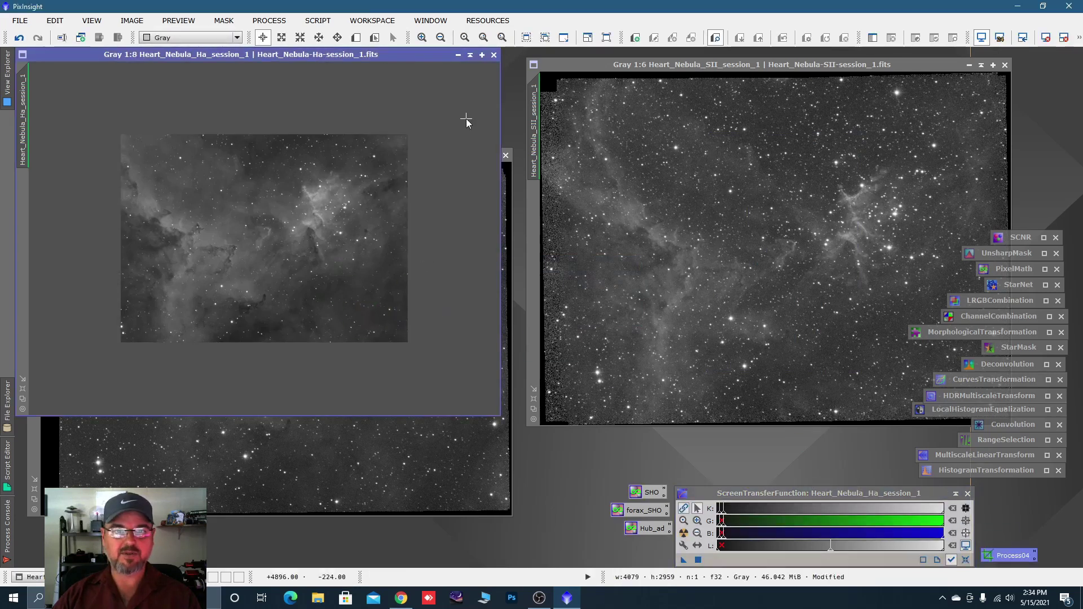
left_click(458, 55)
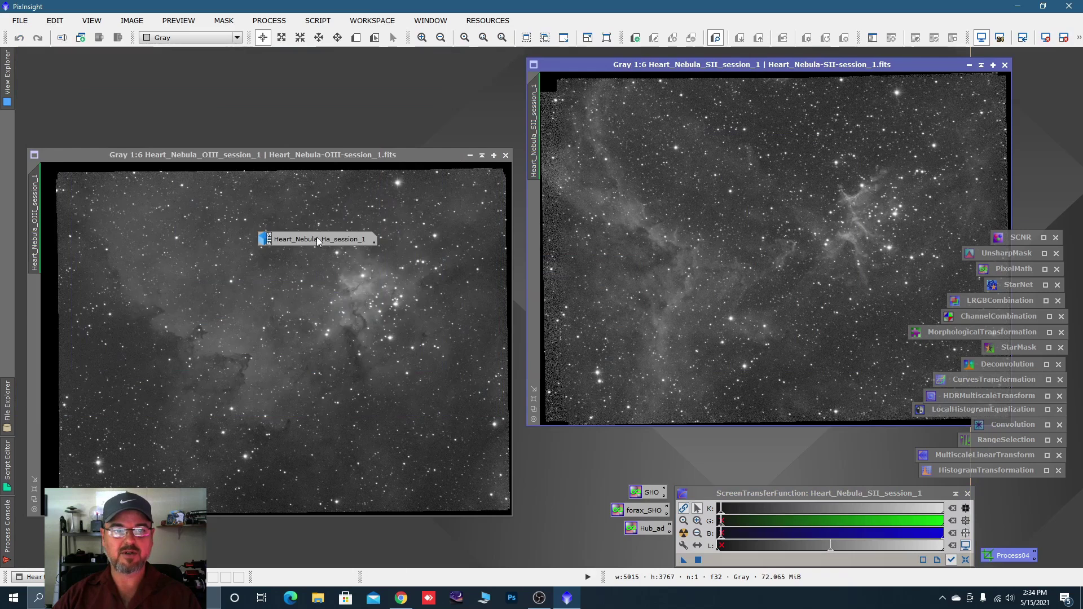
left_click_drag(318, 241, 1021, 90)
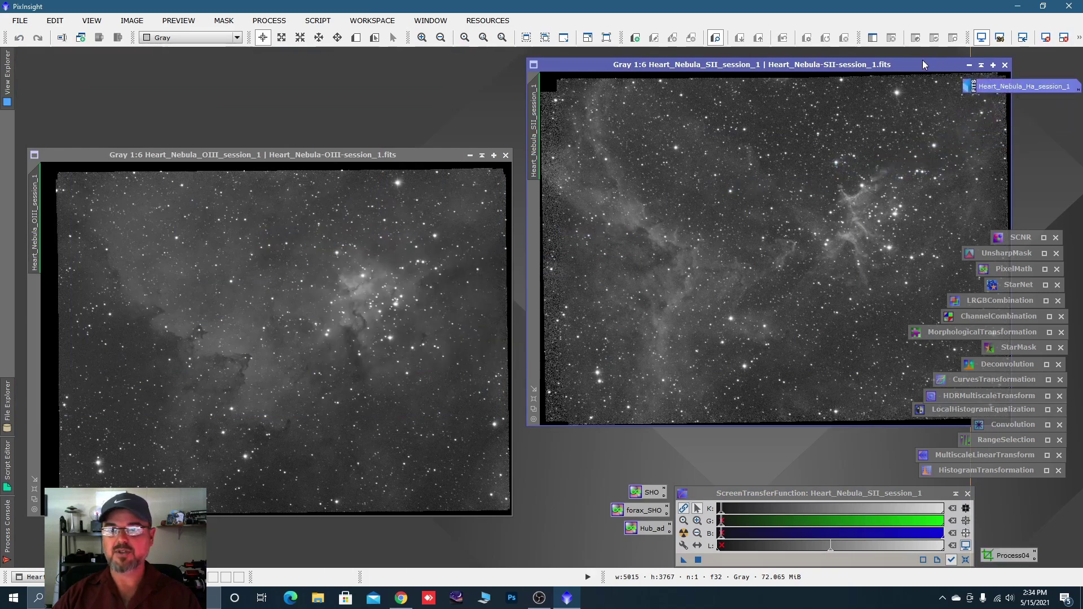
- Crop the SII image with the saved crop process, then iconize it and place its icon below the Ha icon
left_click_drag(922, 65, 792, 70)
left_click_drag(1013, 564, 804, 386)
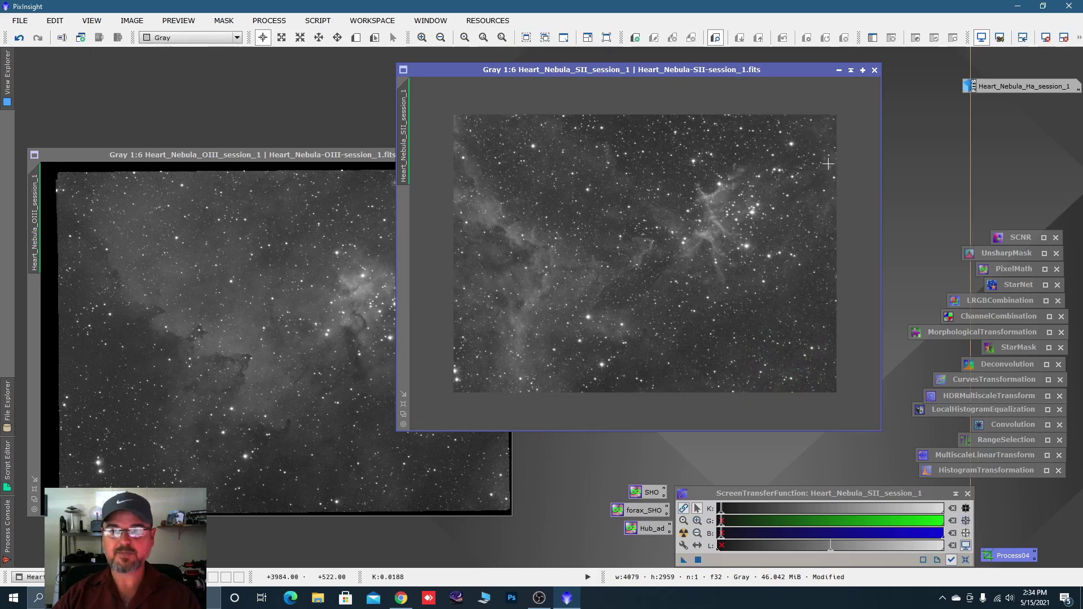
left_click(840, 71)
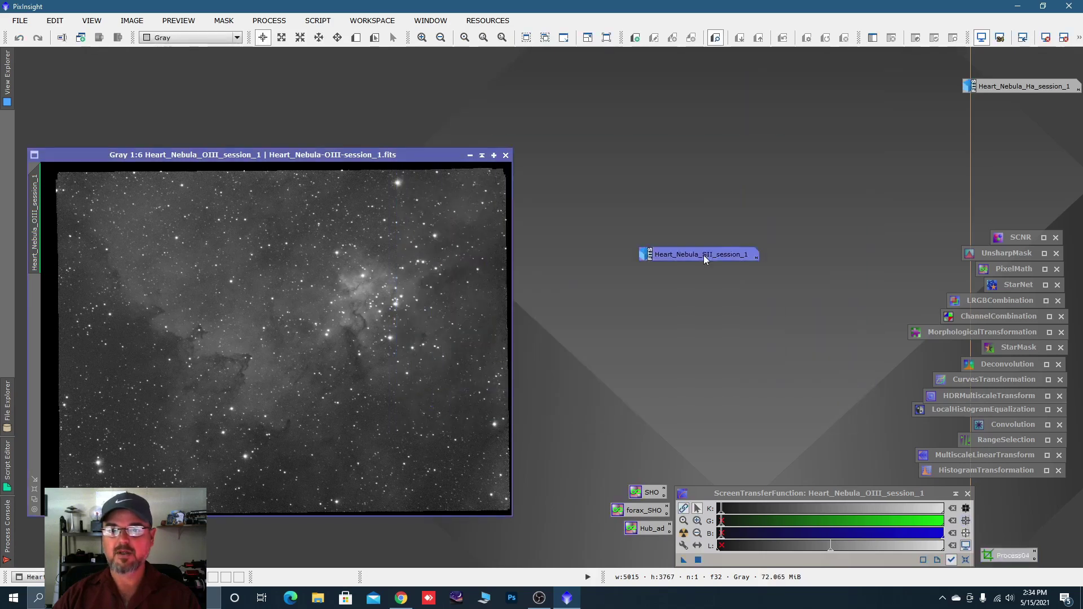
left_click_drag(703, 255, 1000, 109)
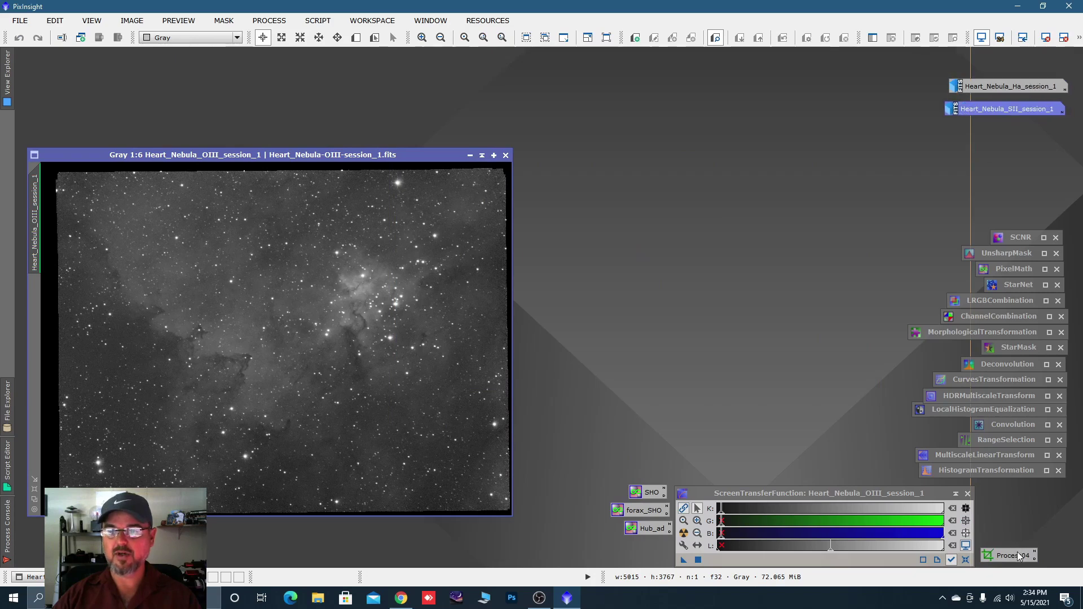
- Crop the OIII image with the saved crop process, then iconize it and place its icon below the SII icon
left_click_drag(1017, 552, 453, 412)
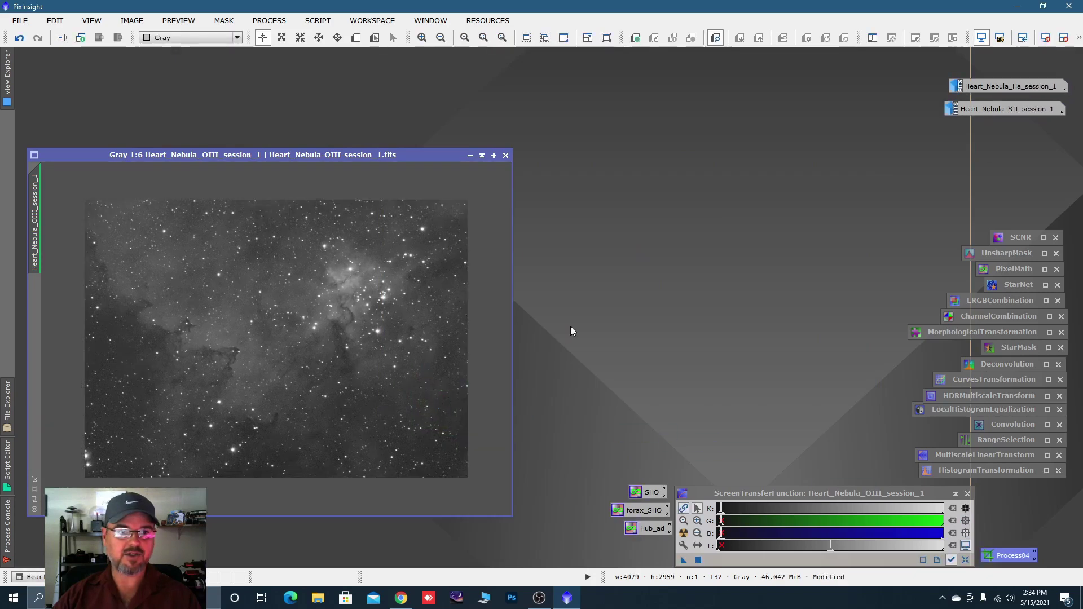
left_click(469, 157)
left_click_drag(351, 339, 1011, 133)
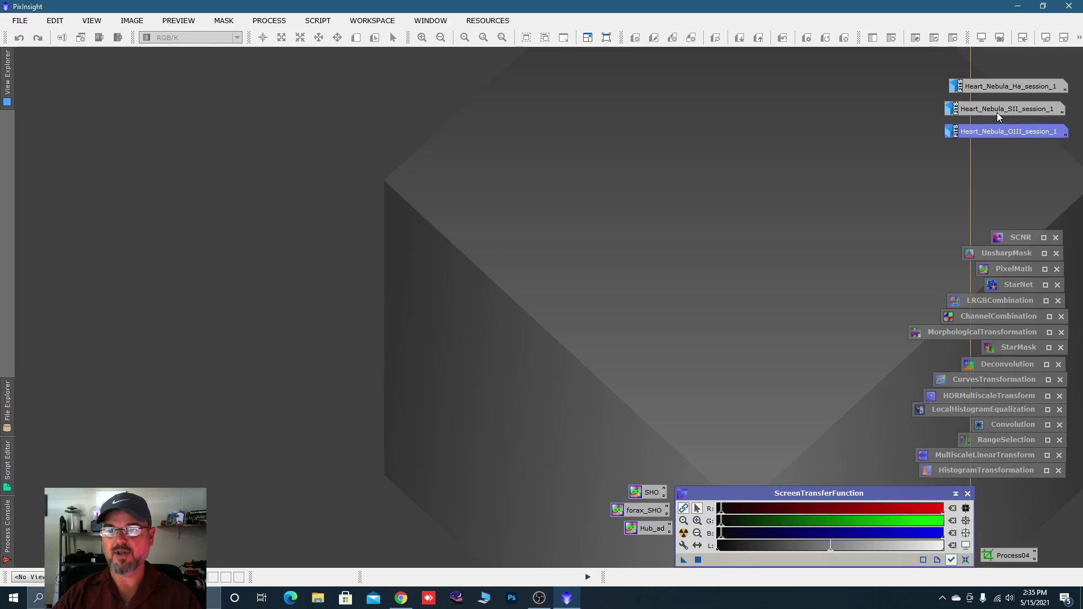
- Restore the cropped Ha and SII images from their icons
double_click(1001, 86)
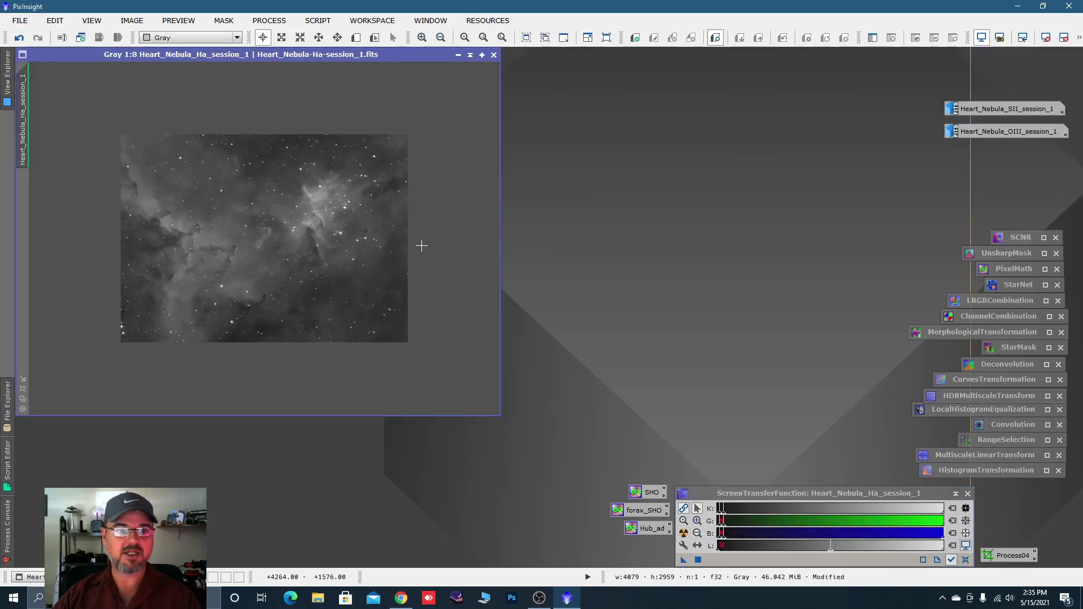
scroll(421, 243, "up", 1)
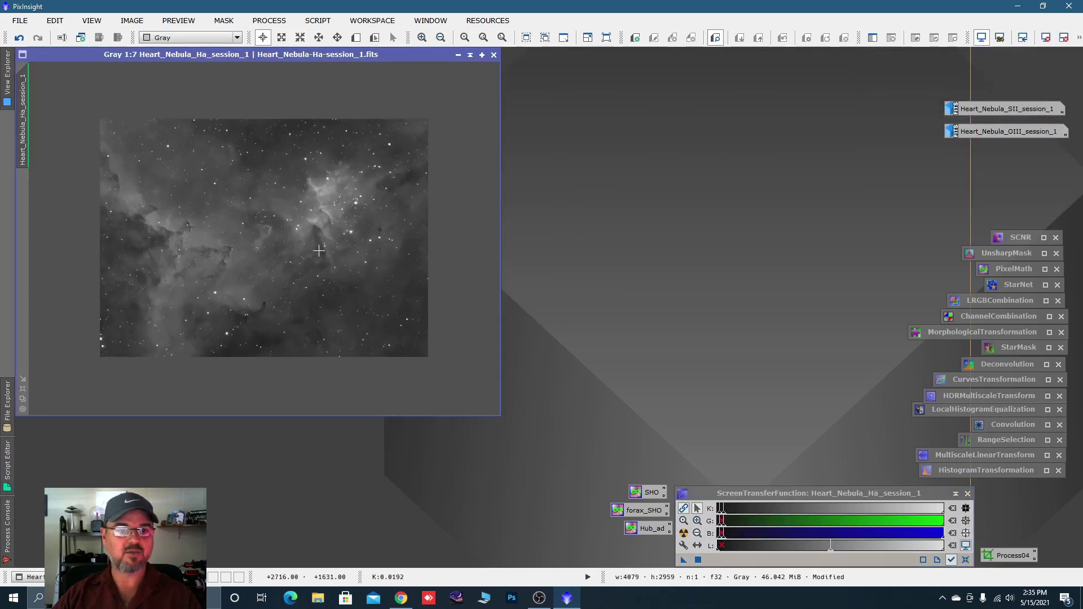
double_click(977, 110)
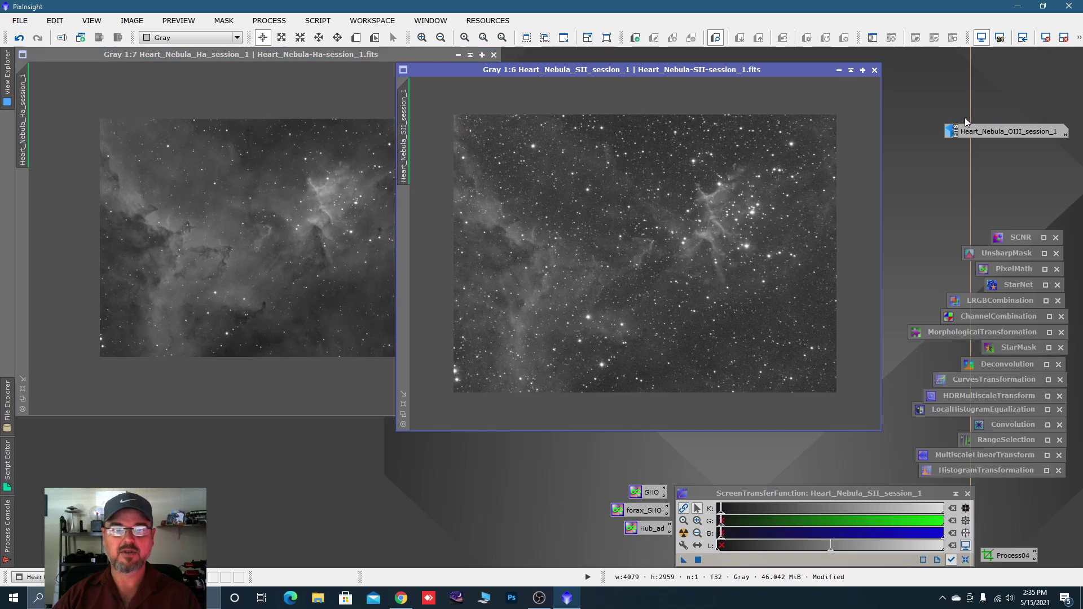
- Restore the OIII image to check its crop, then iconize the OIII, SII and Ha images
double_click(1021, 133)
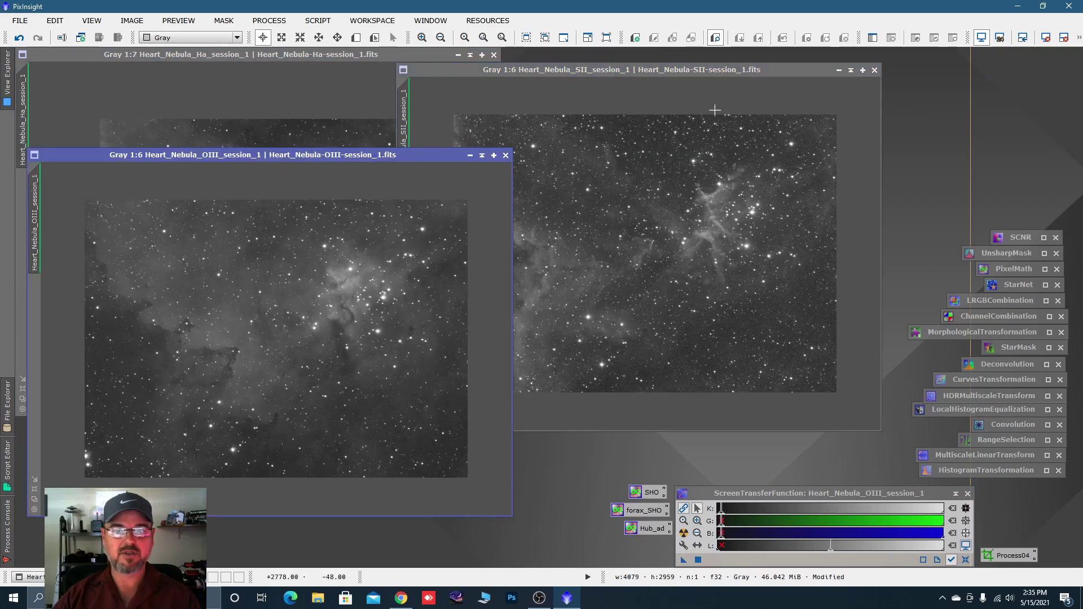
left_click(470, 155)
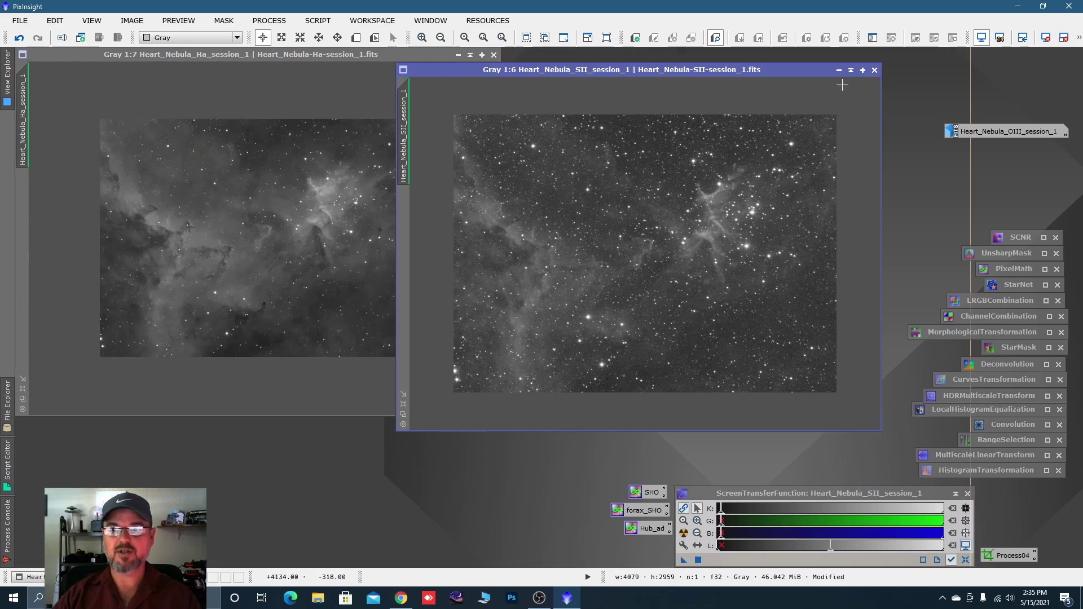
left_click(851, 70)
left_click(466, 56)
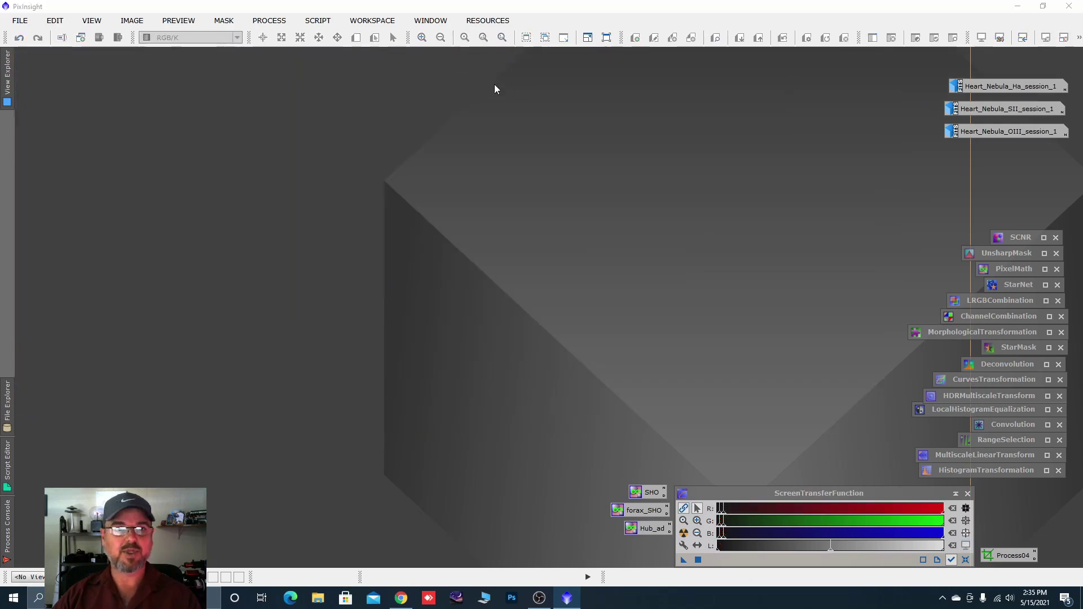
- Open ImageIntegration and add the Heart Nebula Ha, OIII and SII session_1 FITS files from the EZ Processing folder as input images
left_click(271, 20)
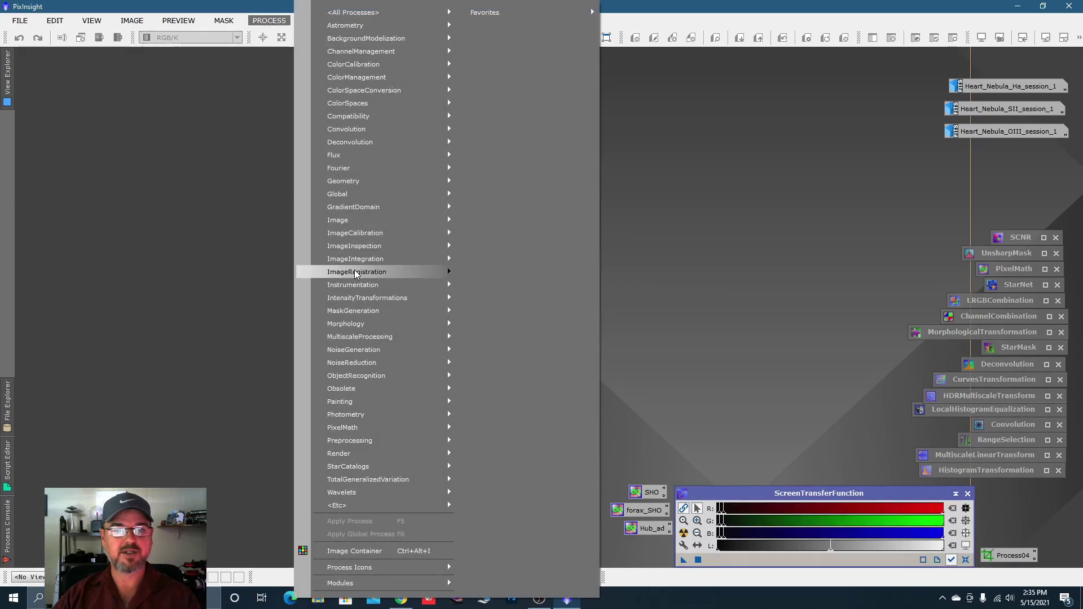
mouse_move(372, 256)
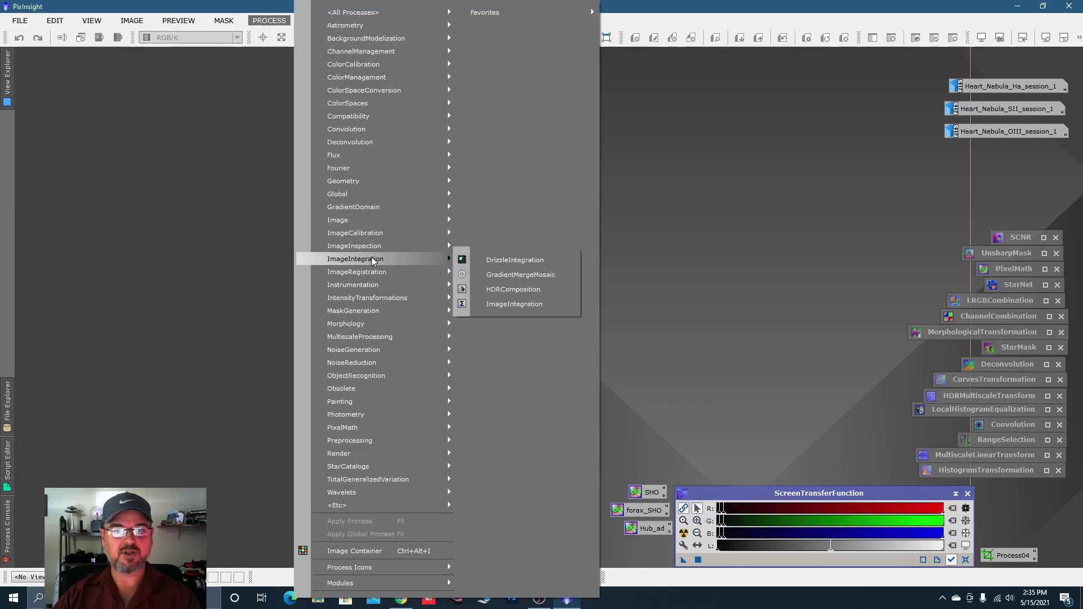
left_click(512, 304)
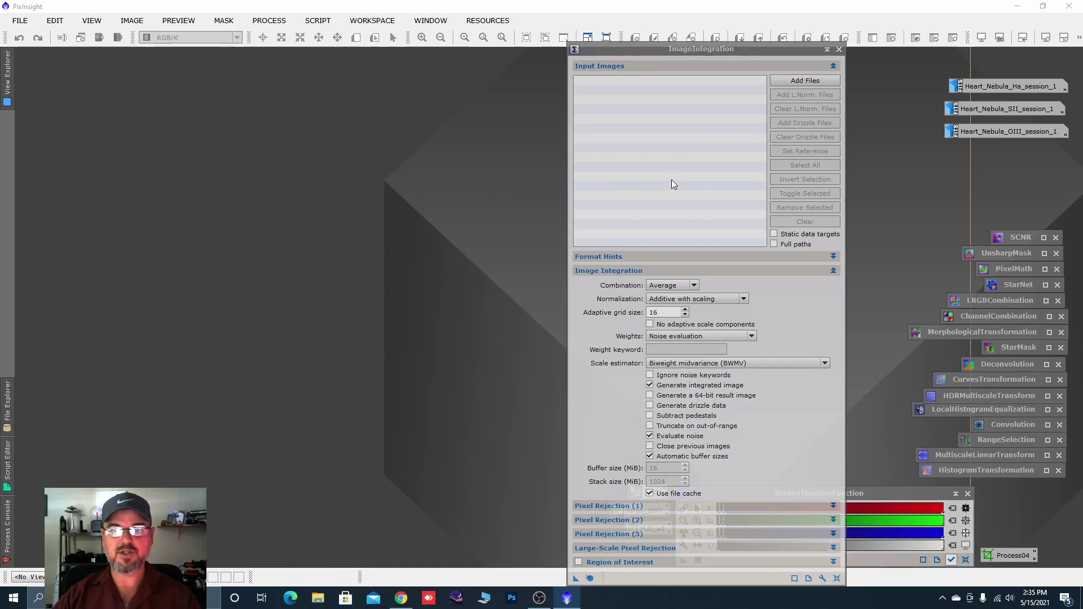
left_click_drag(711, 50, 652, 44)
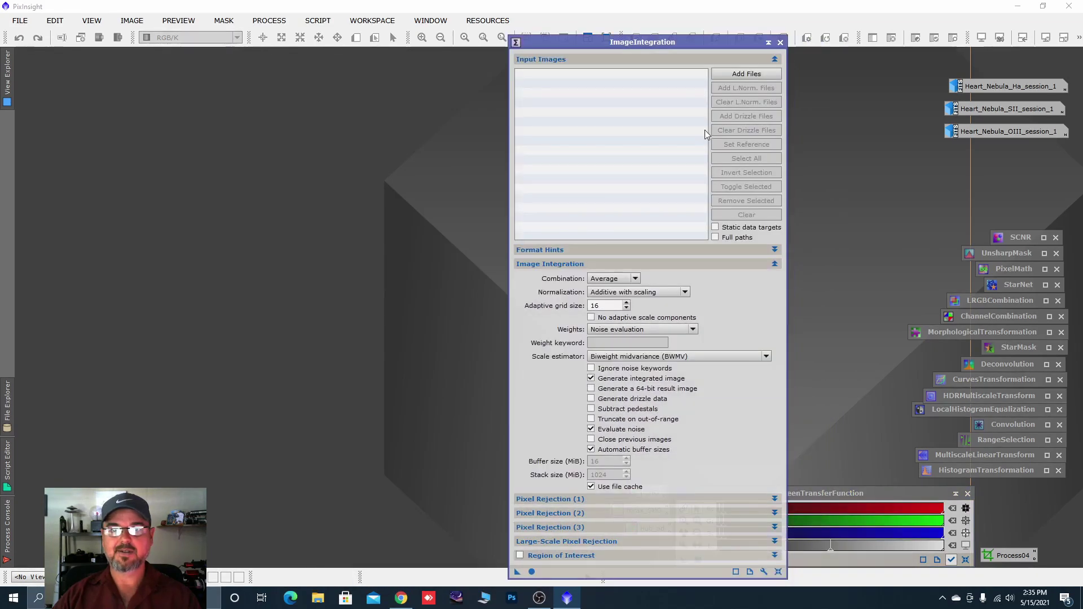
left_click(742, 75)
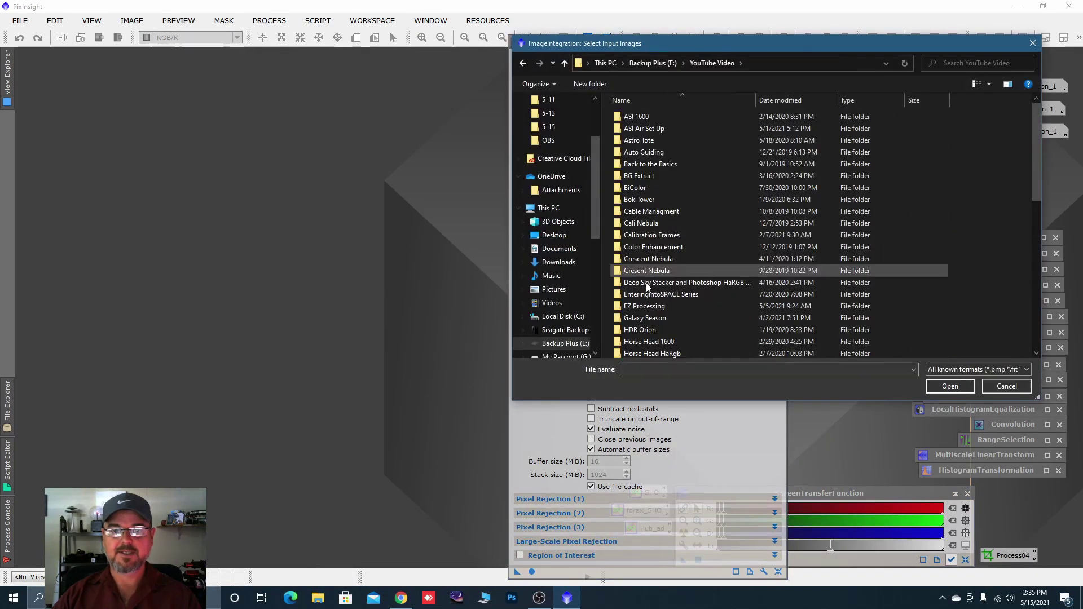
double_click(644, 306)
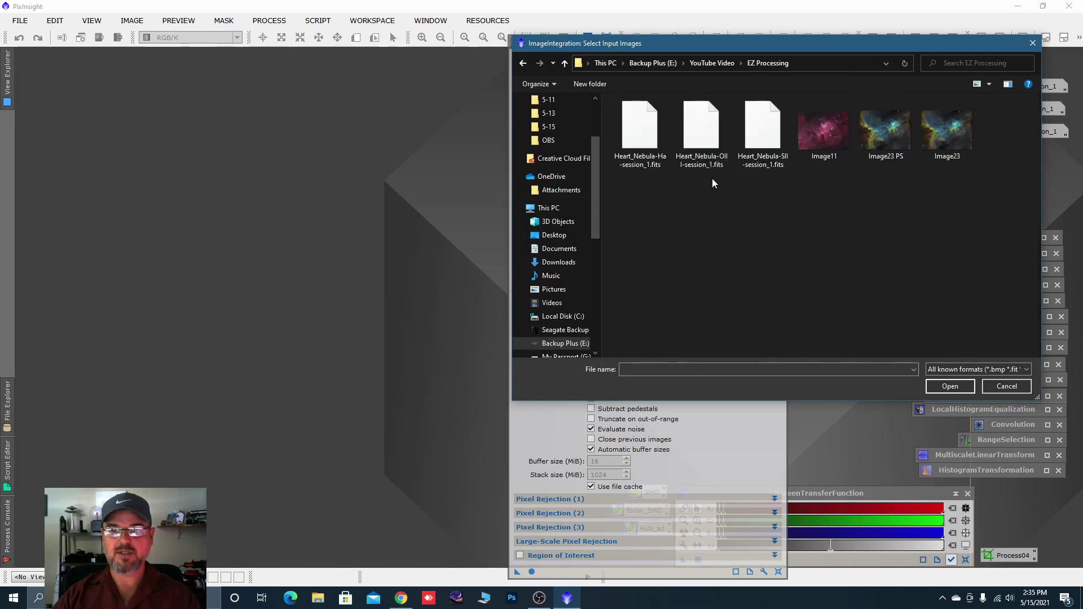
left_click_drag(639, 170, 754, 164)
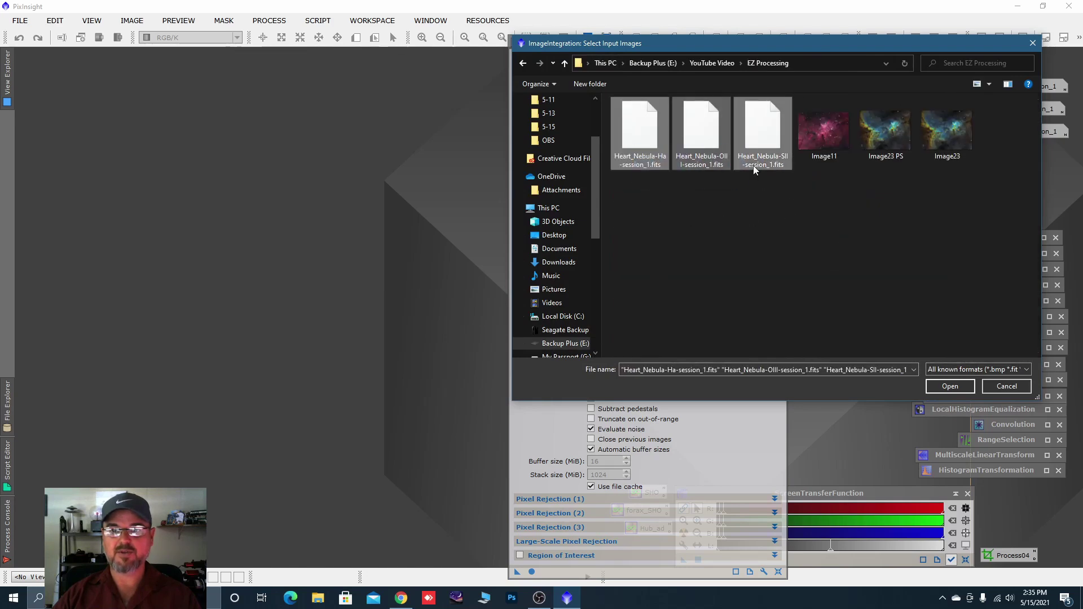
left_click(944, 387)
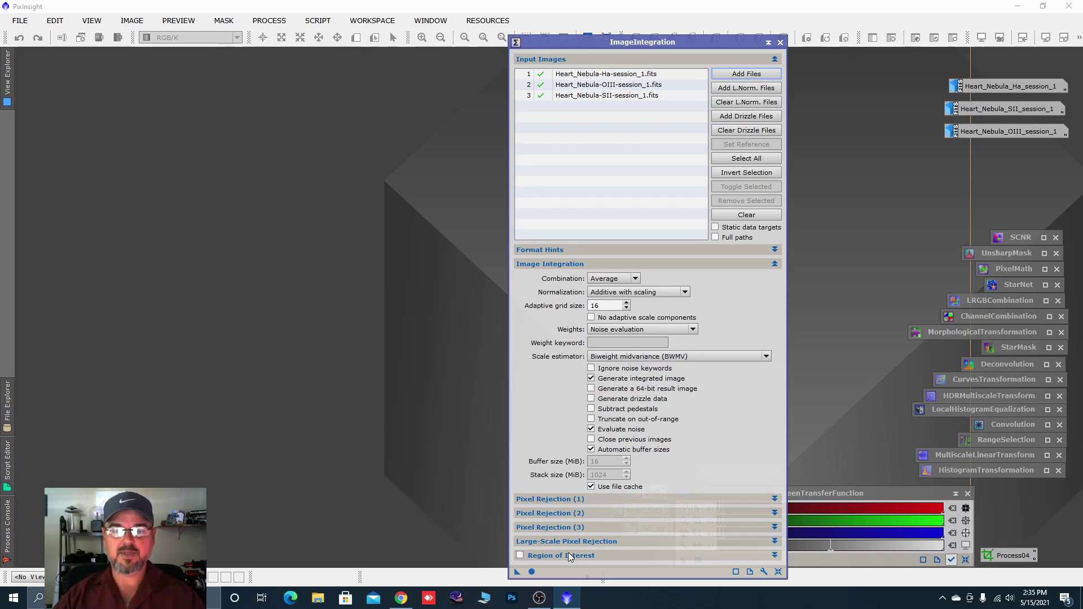
- Integrate the three narrowband files with the current settings and close the rejection_low map
left_click(532, 573)
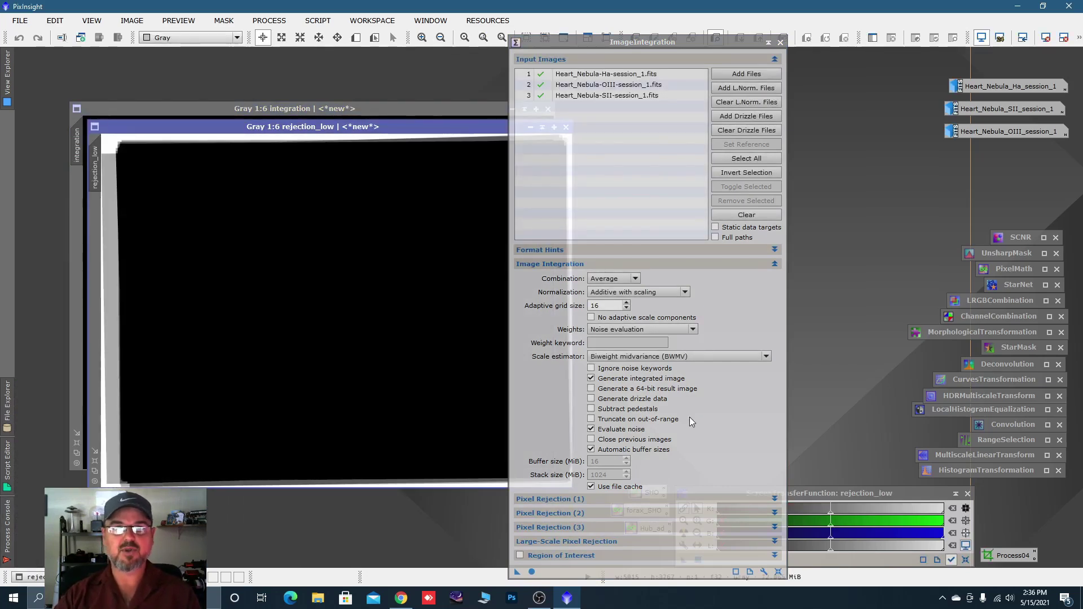
left_click(777, 42)
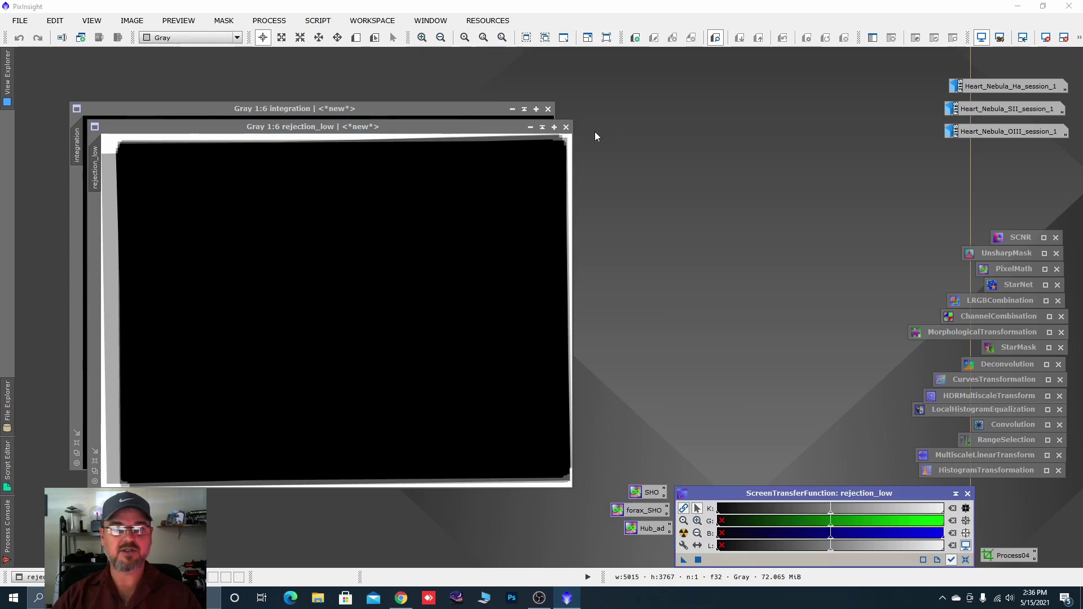
left_click_drag(568, 128, 598, 123)
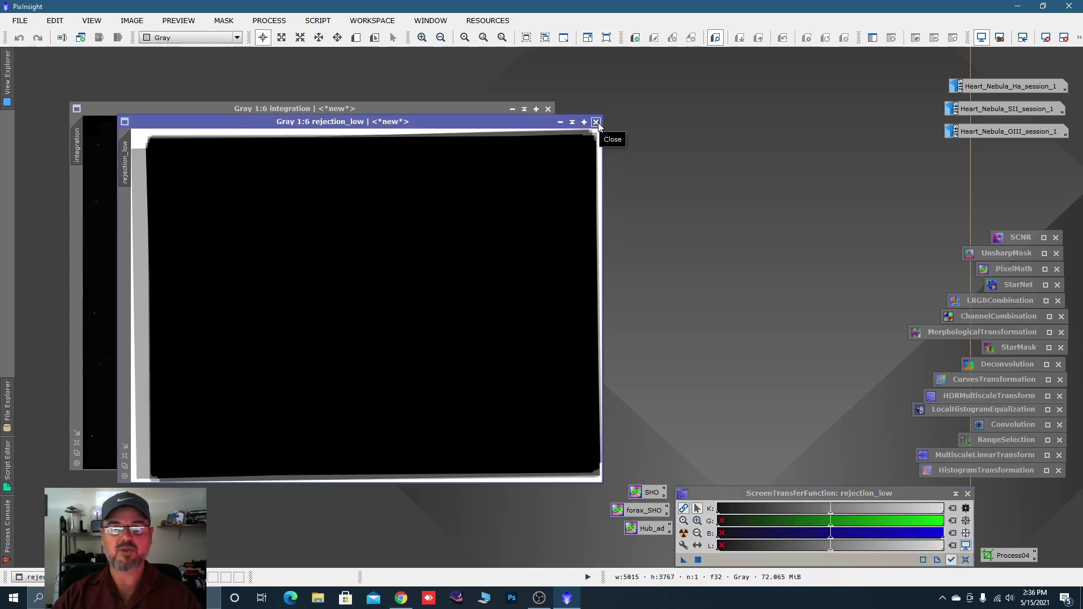
left_click(598, 123)
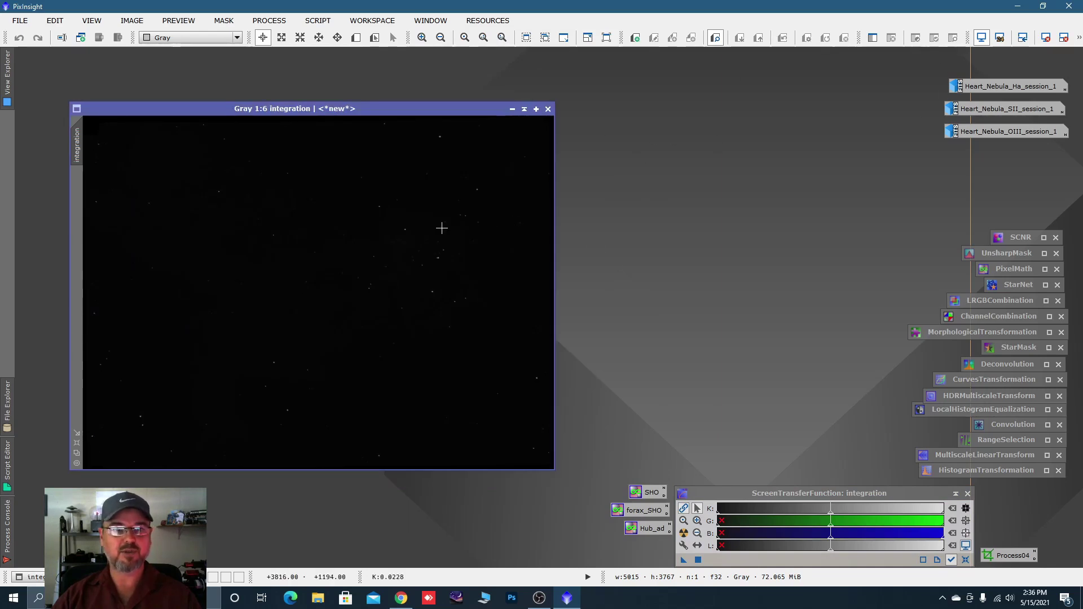
- Auto-stretch the display of the integration image and crop it with the saved Process04 crop
left_click(683, 534)
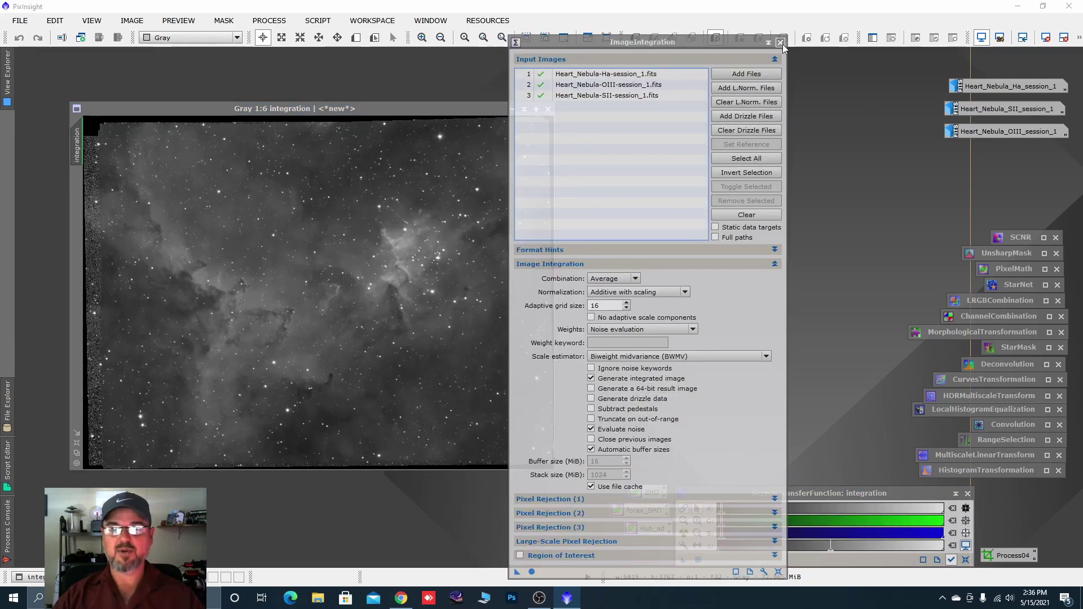
left_click(782, 43)
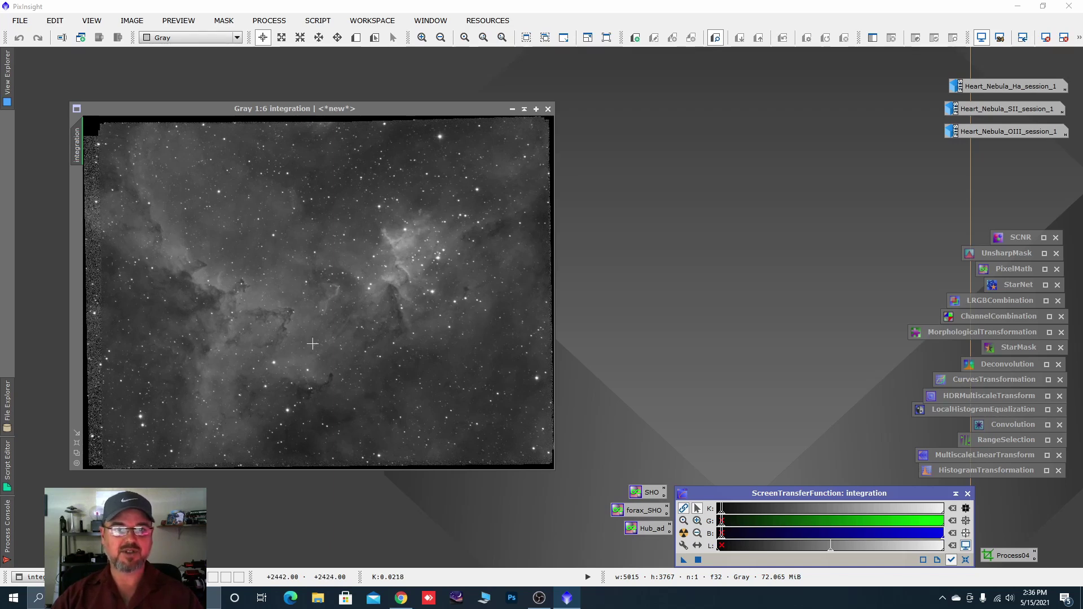
left_click(347, 339)
scroll(347, 338, "down", 1)
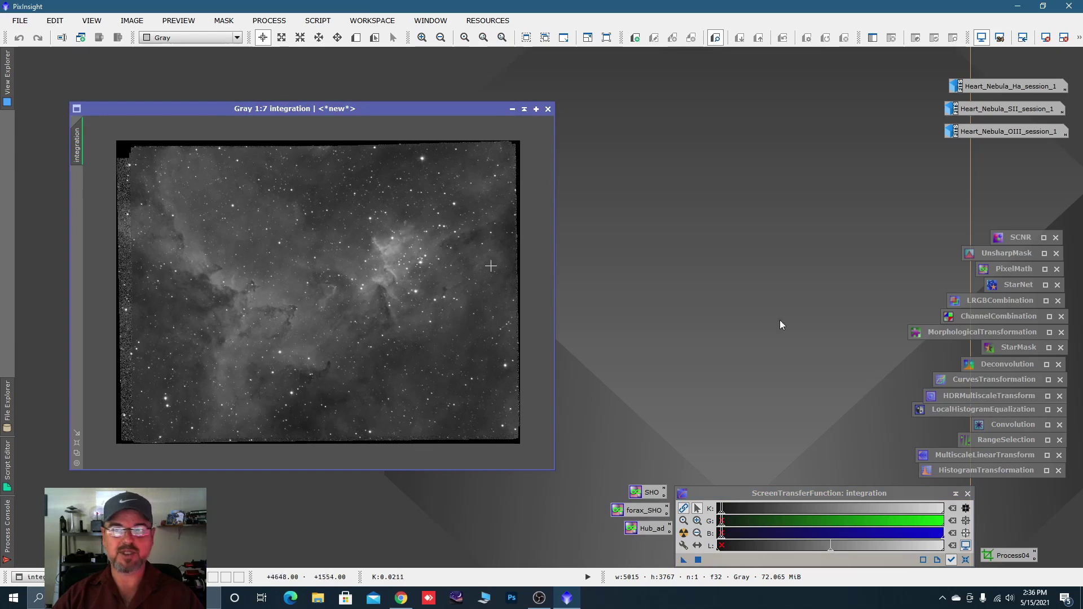
left_click_drag(1000, 556, 425, 347)
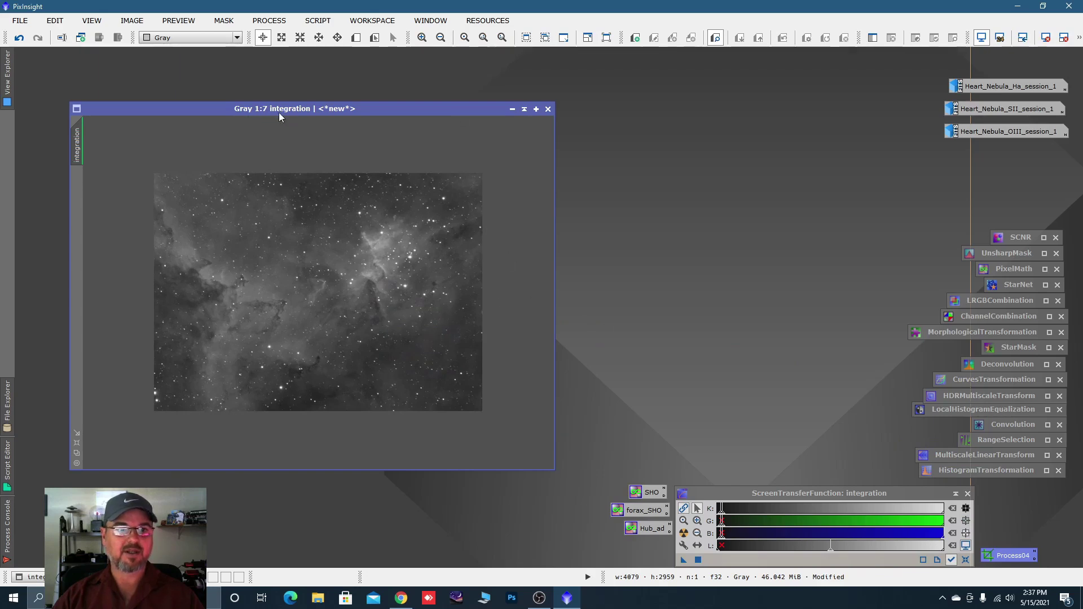
- Rename the cropped integration image as lum
double_click(79, 153)
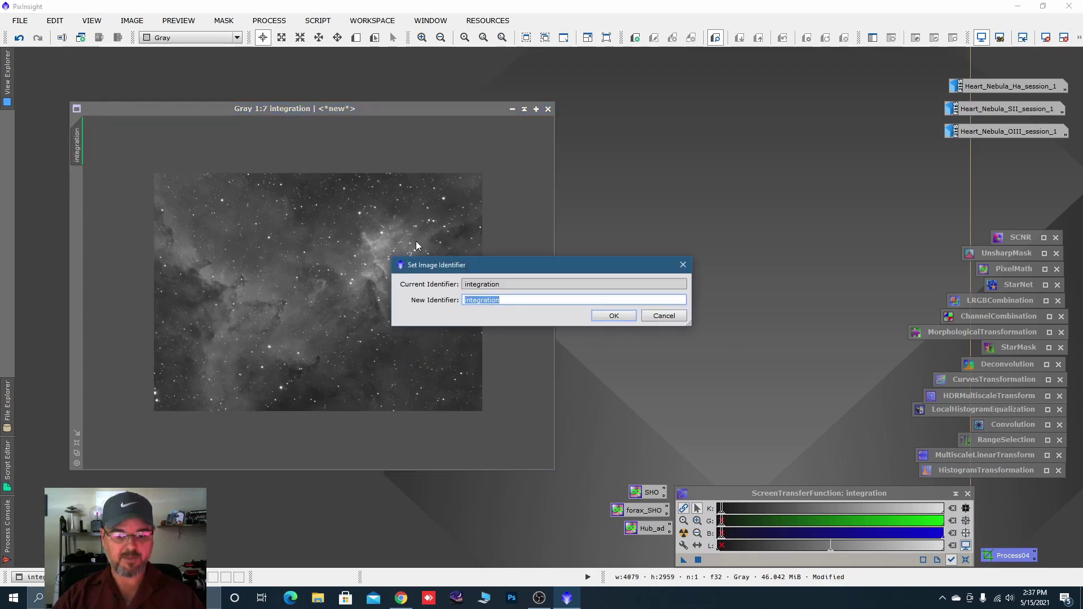
type("lum")
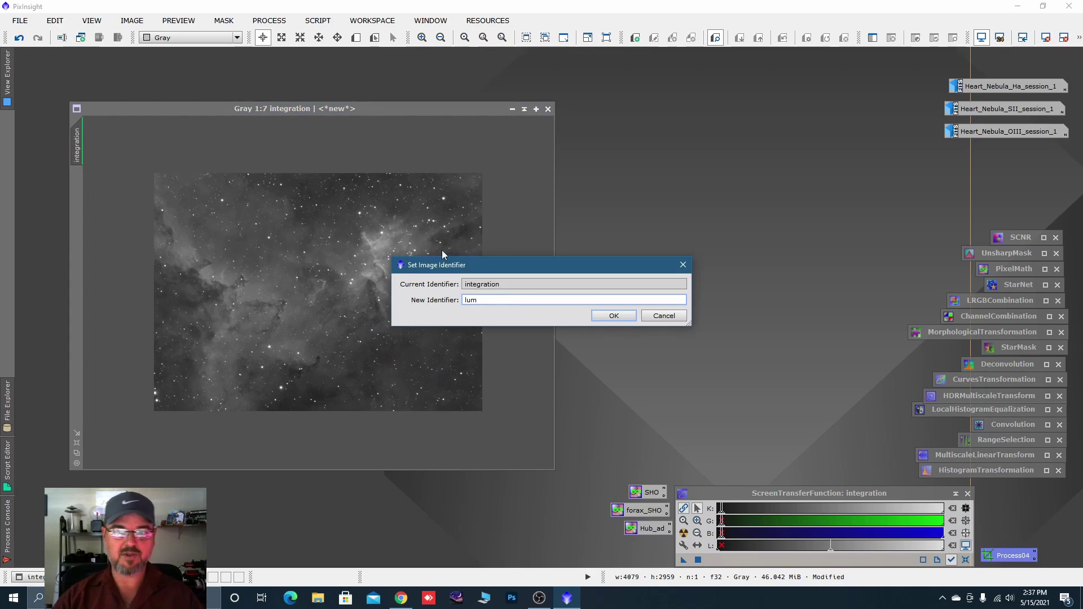
left_click(612, 315)
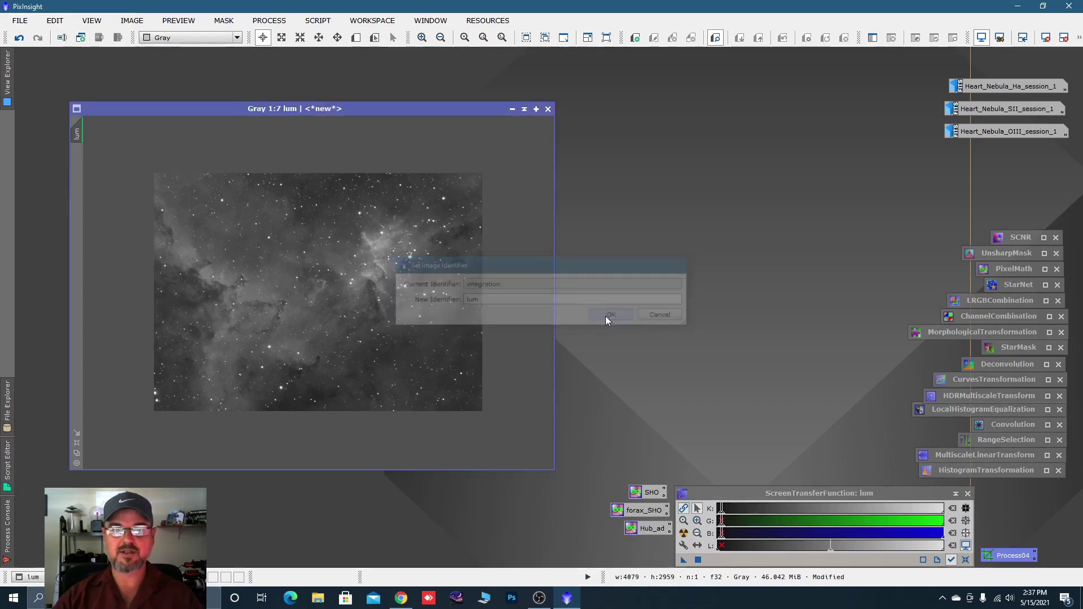
- Iconize the lum image, place its icon above the Ha icon and shift the three channel icons further down
left_click(512, 109)
left_click_drag(333, 293, 1000, 63)
left_click_drag(931, 74, 981, 137)
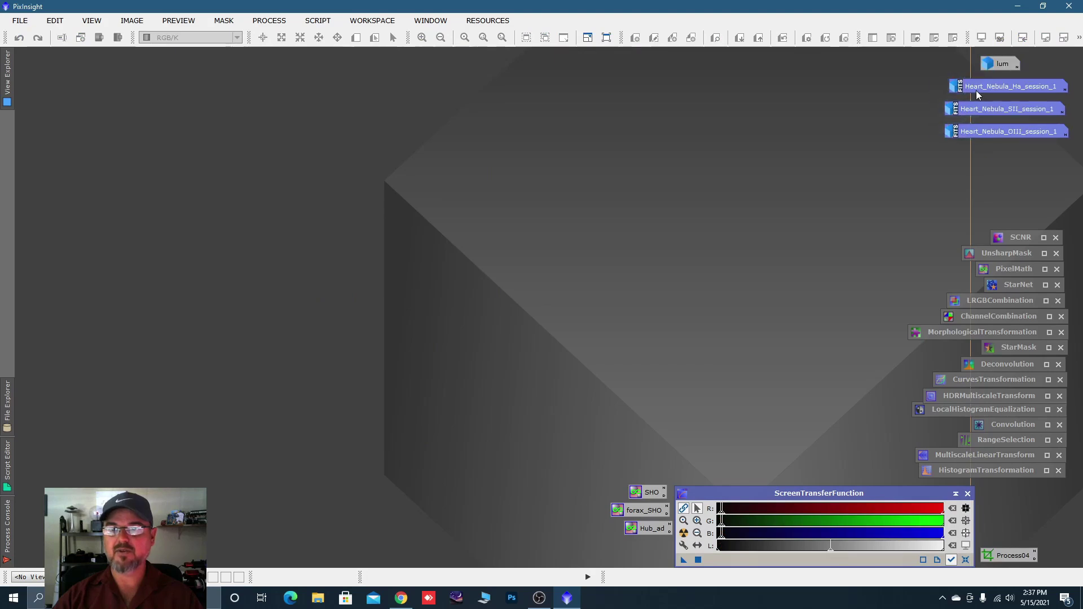
left_click_drag(980, 94, 995, 120)
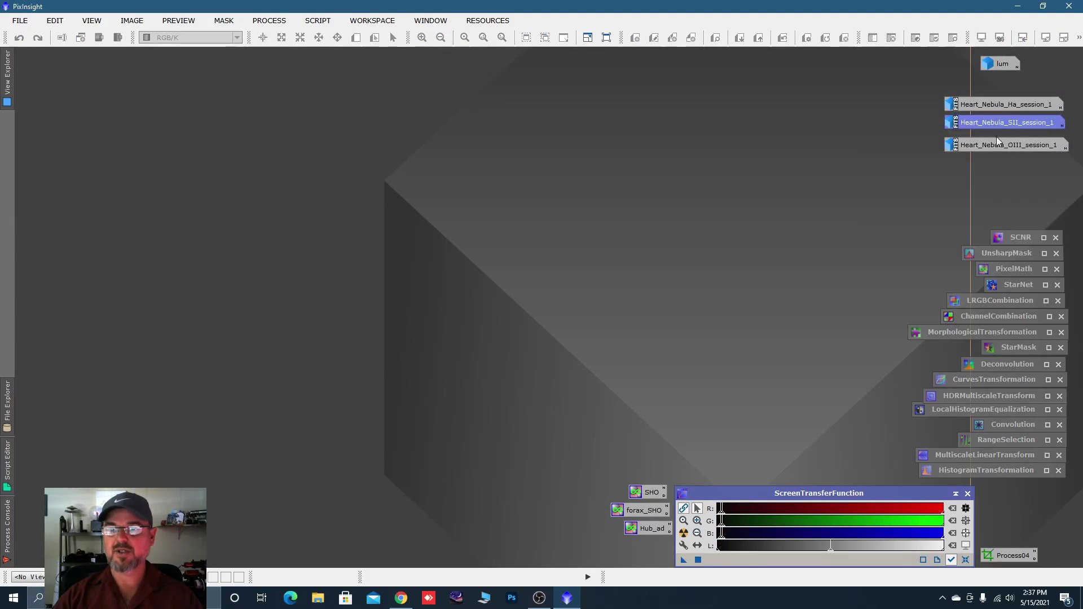
- Restore the Ha image and enlarge its window, showing the image at 1:5 zoom
double_click(997, 104)
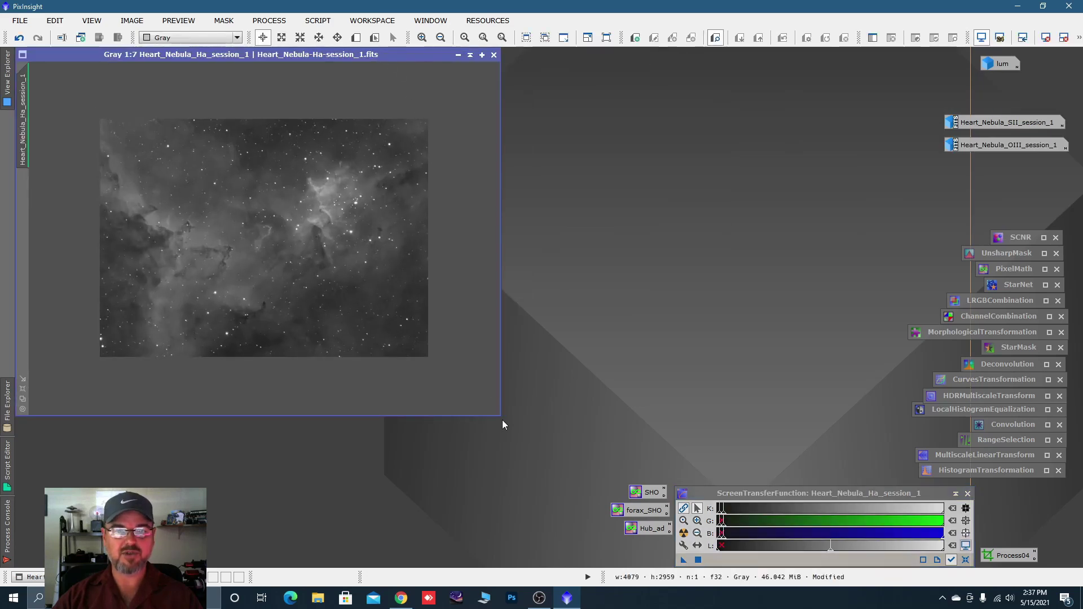
left_click_drag(500, 416, 640, 533)
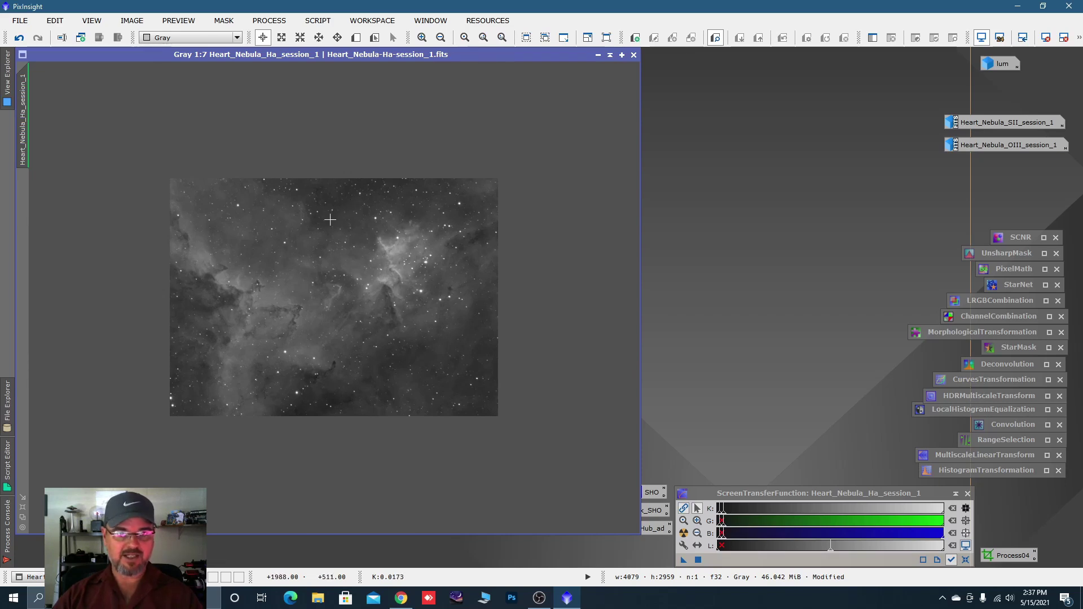
scroll(363, 312, "up", 2)
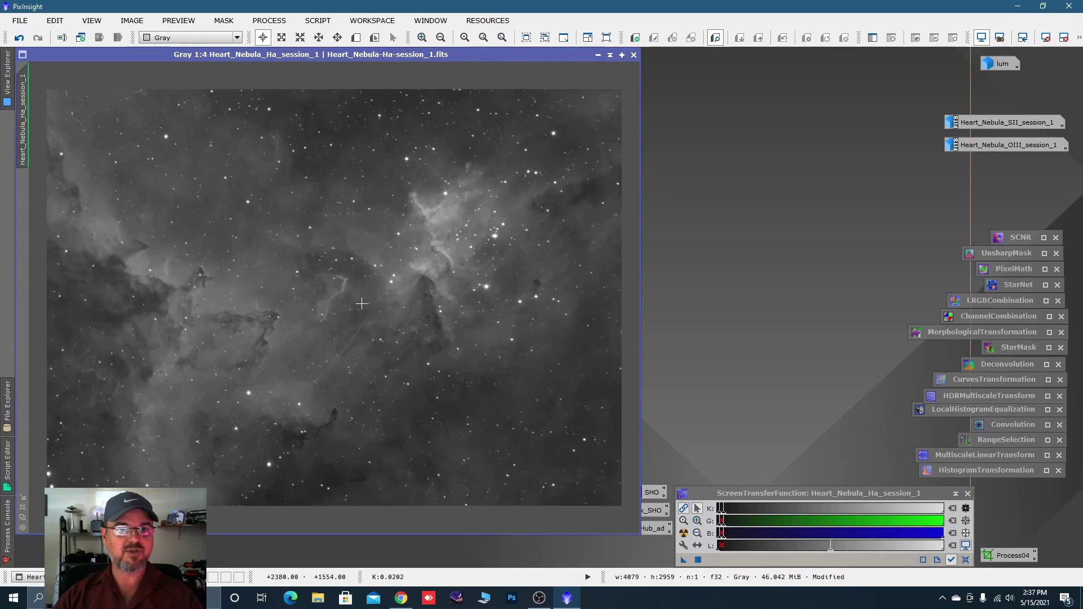
scroll(365, 277, "down", 1)
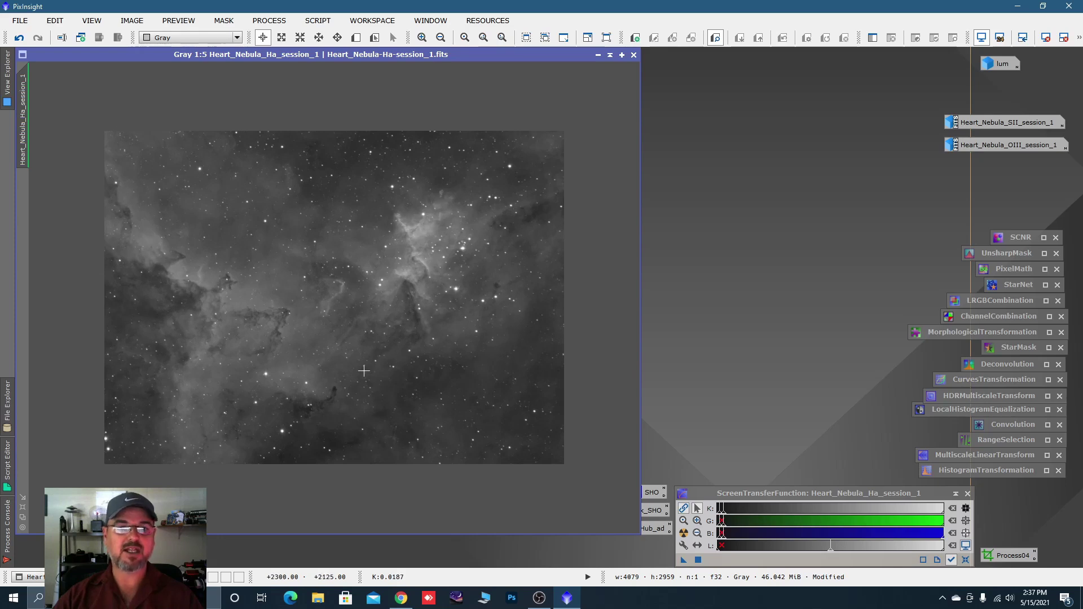
- Open AutomaticBackgroundExtractor for the Ha image and reset its settings to the defaults
left_click(278, 21)
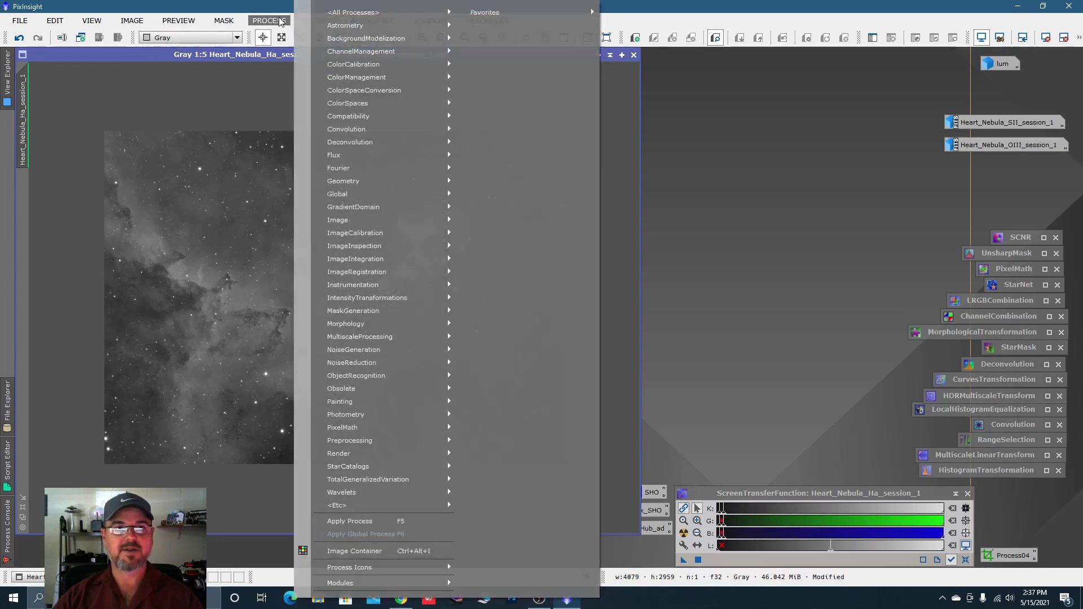
mouse_move(411, 38)
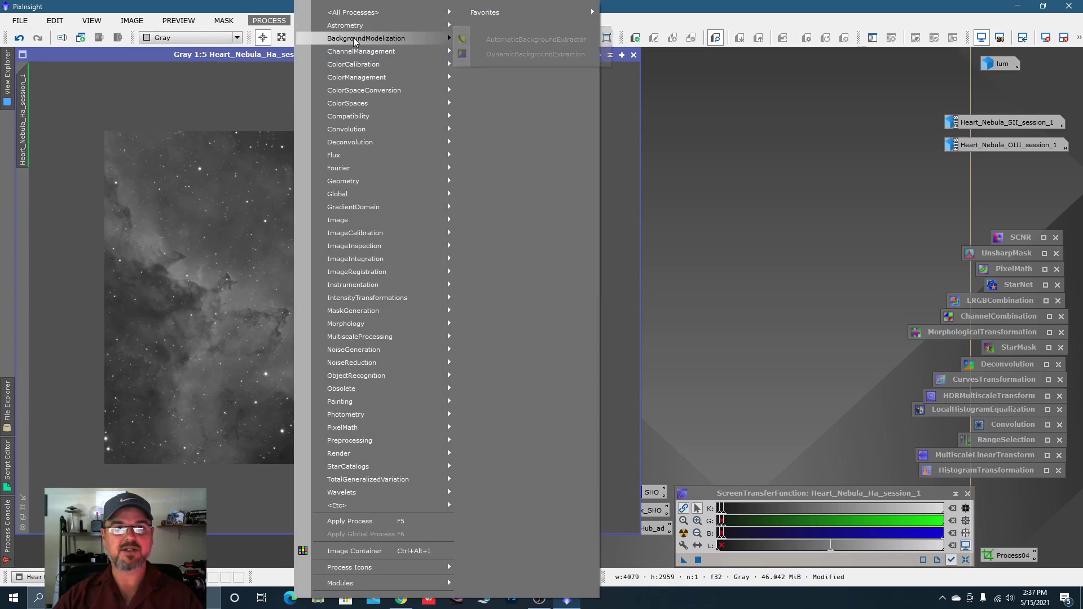
left_click(495, 43)
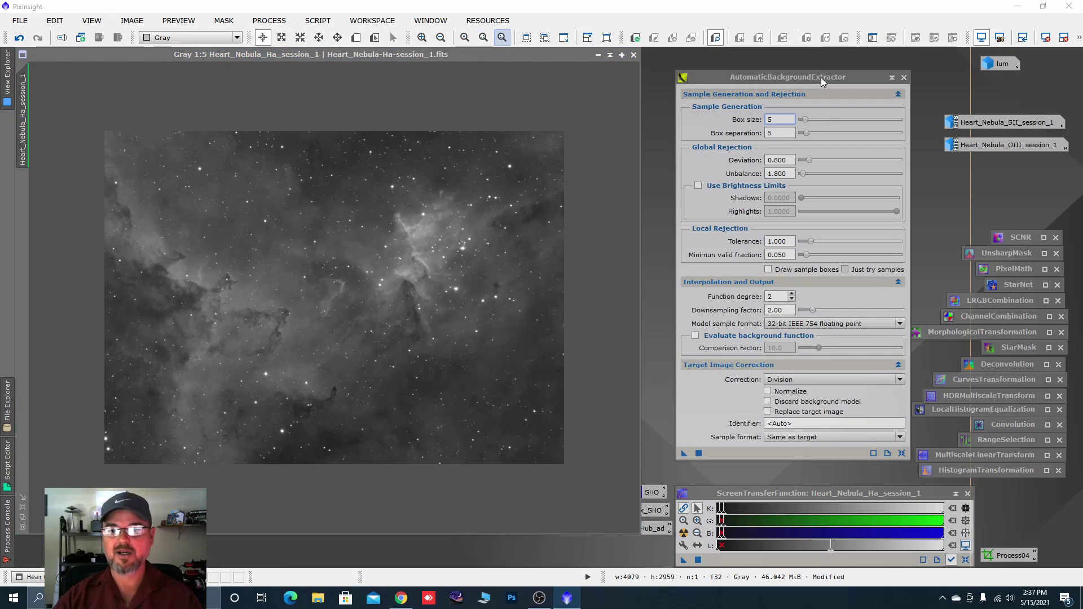
left_click(902, 453)
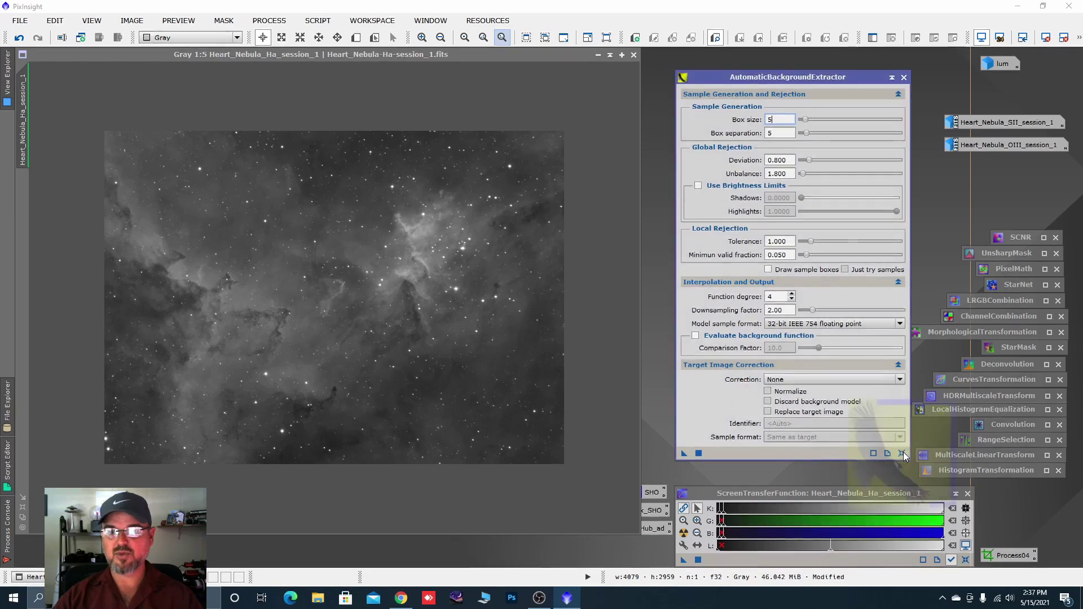
- Collapse the Target Image Correction settings and keep the Interpolation and Output settings expanded
left_click(899, 282)
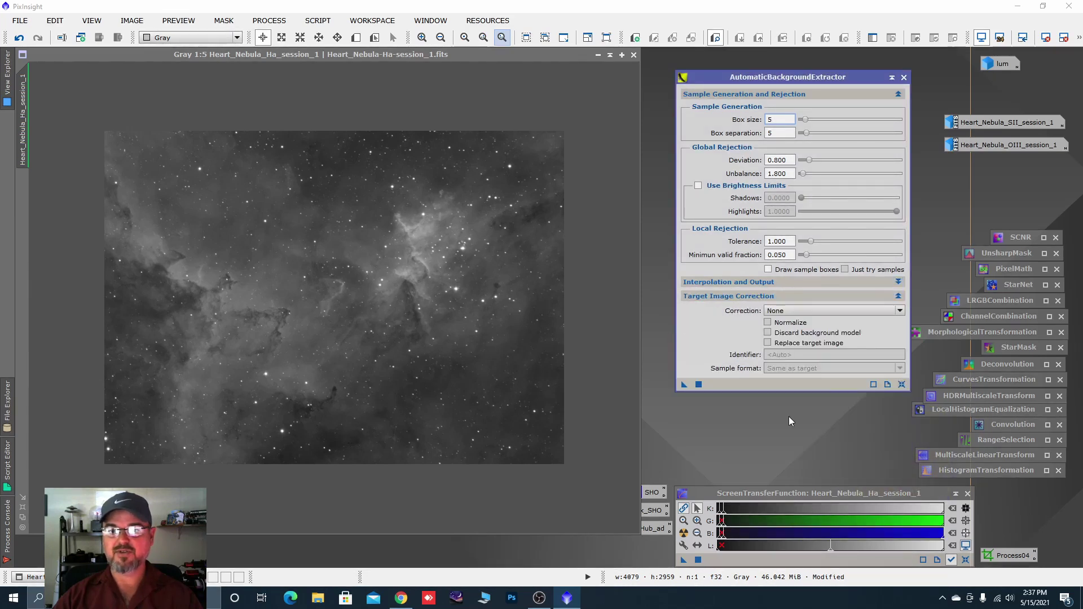
left_click(898, 296)
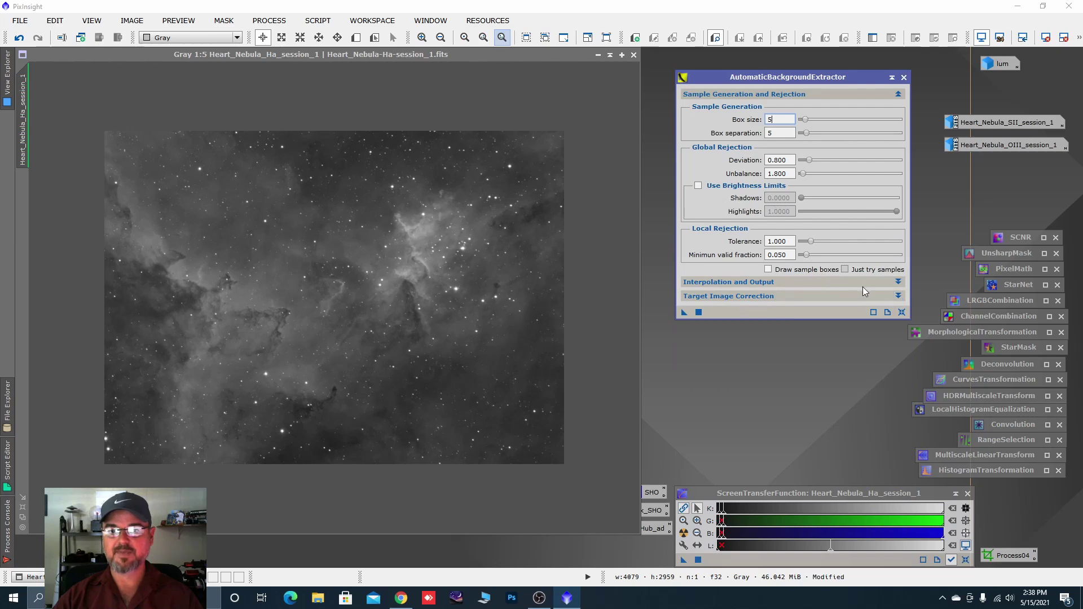
left_click(898, 282)
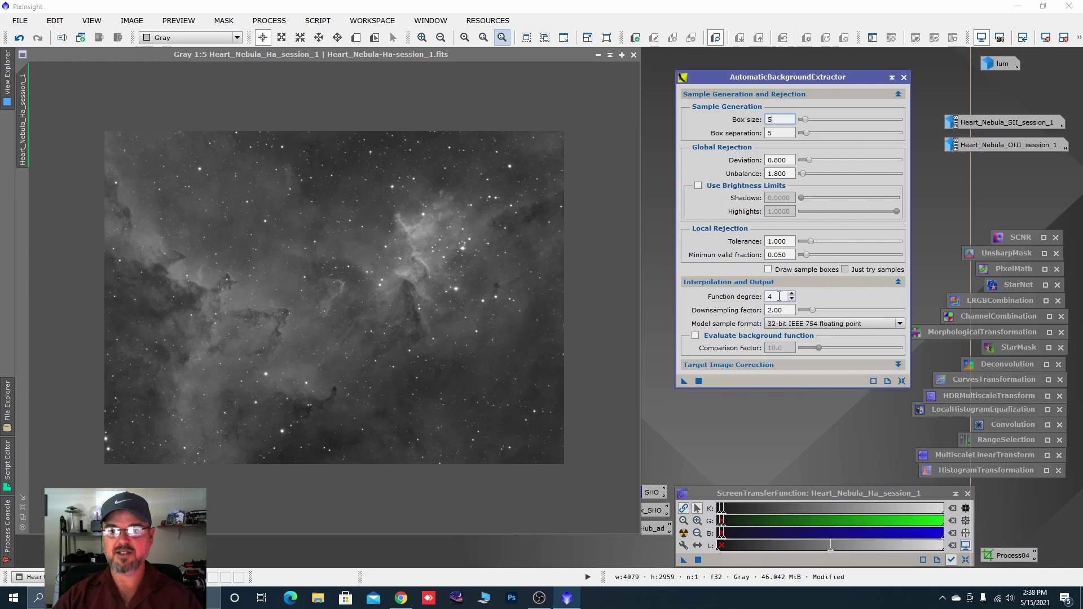
- Set the background function degree to 1 and choose Division as the target image correction
left_click(780, 296)
key("BackSpace")
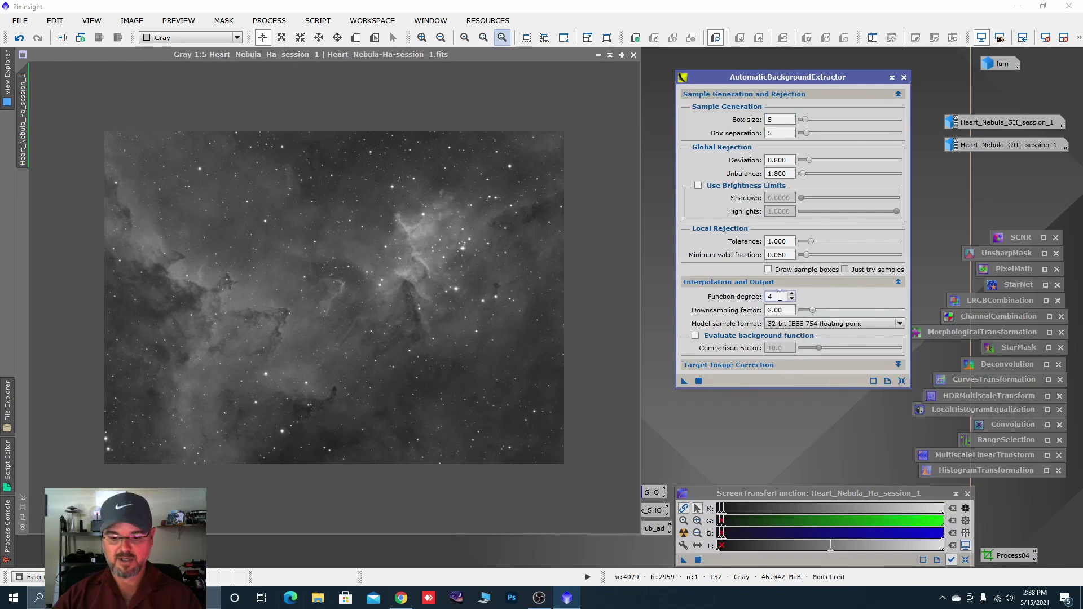
type("1")
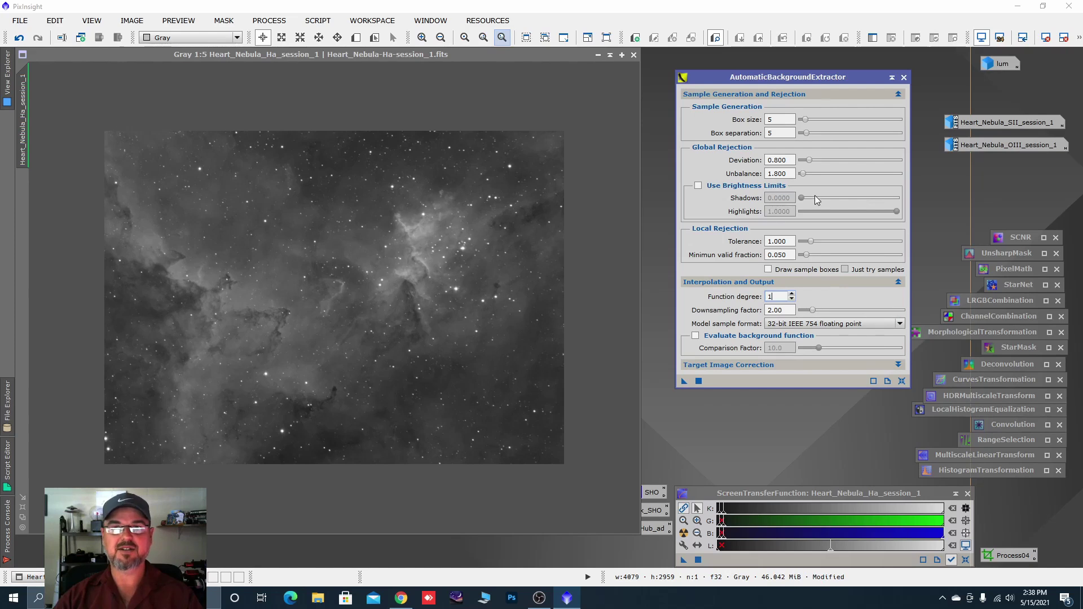
left_click_drag(790, 77, 790, 75)
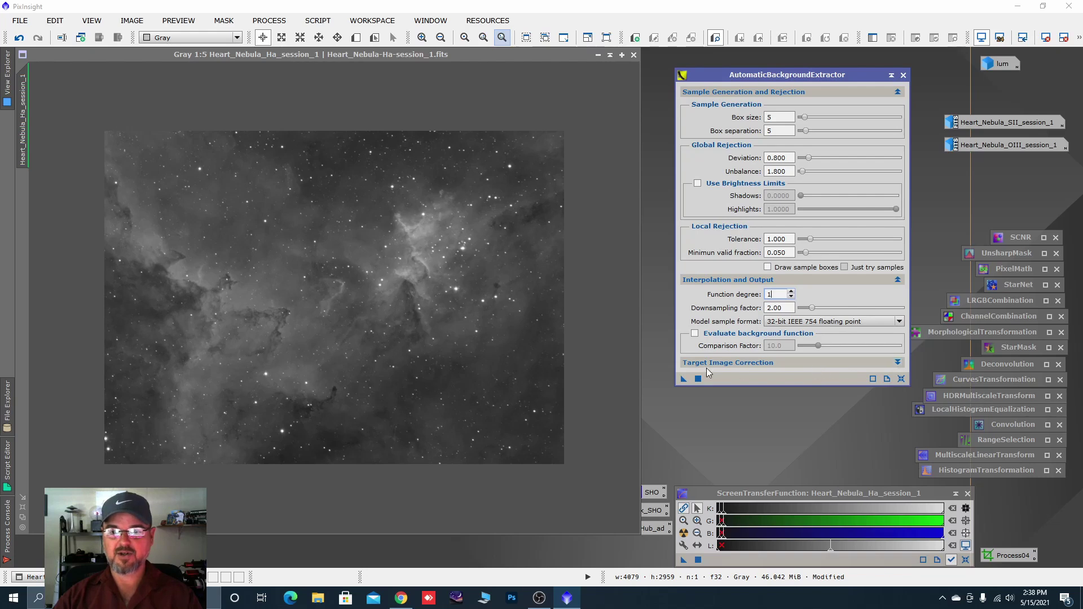
left_click(897, 364)
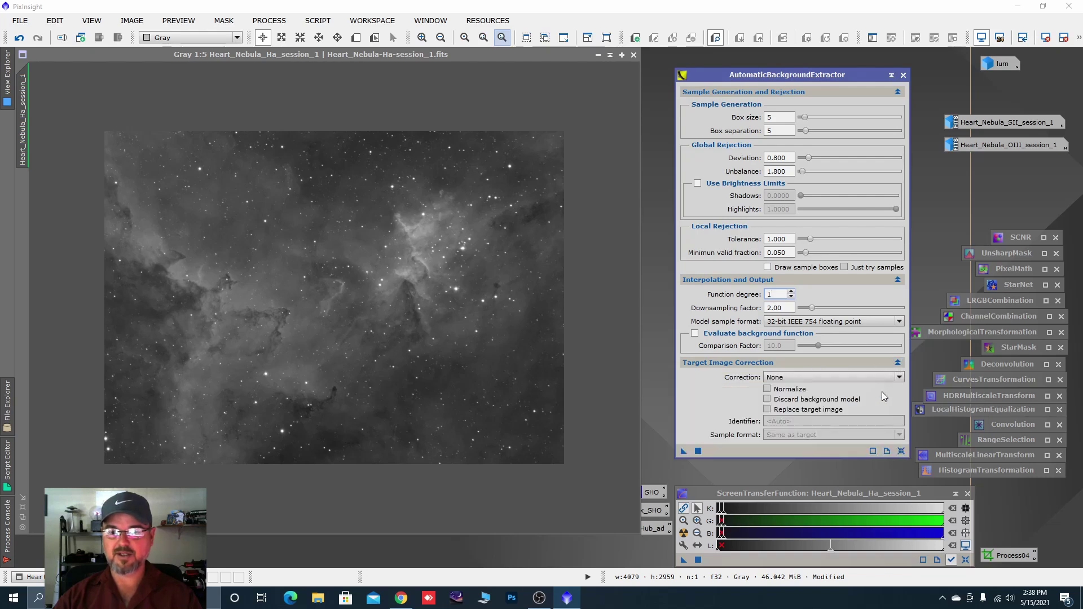
left_click(899, 378)
left_click(785, 404)
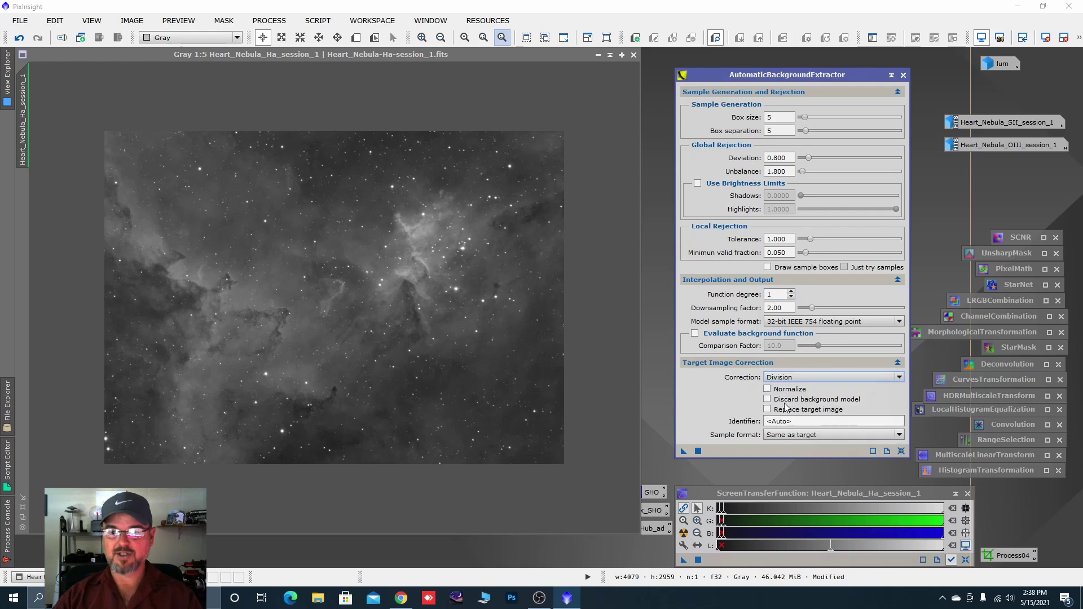
- Apply the background extraction to the Ha image and auto-stretch the display of the corrected result
left_click(682, 452)
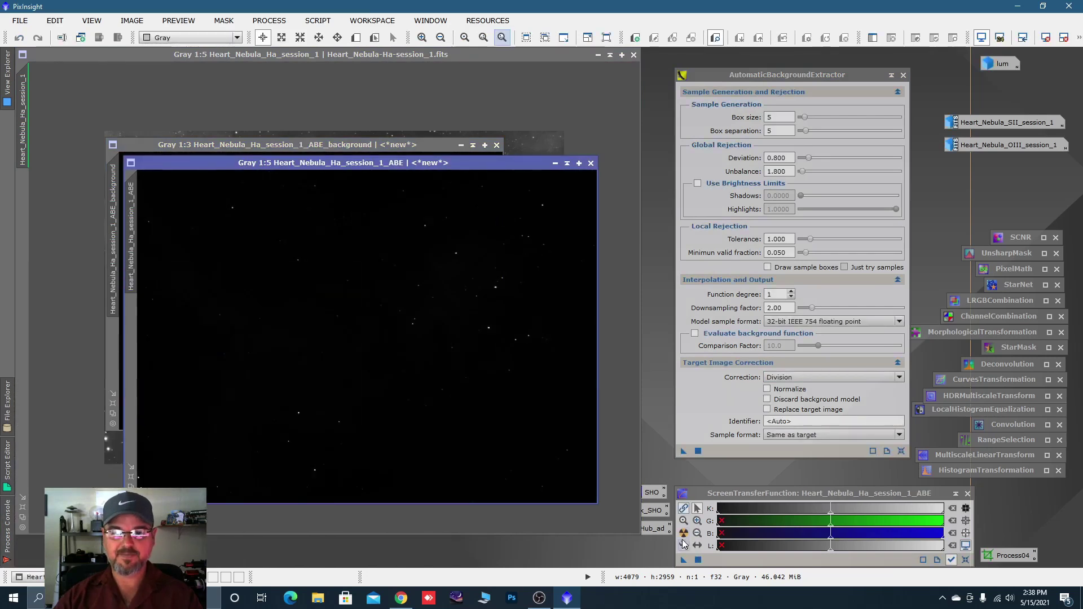
left_click(683, 533)
scroll(543, 395, "down", 1)
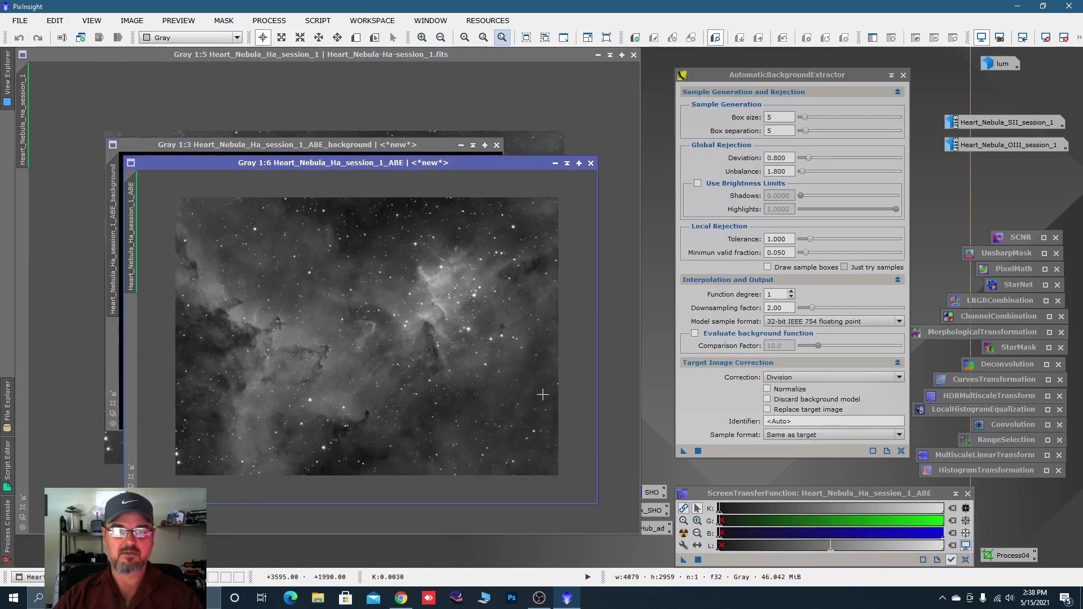
- Rename the corrected Ha image as ha, iconize it and place its icon below the lum icon
left_click(555, 163)
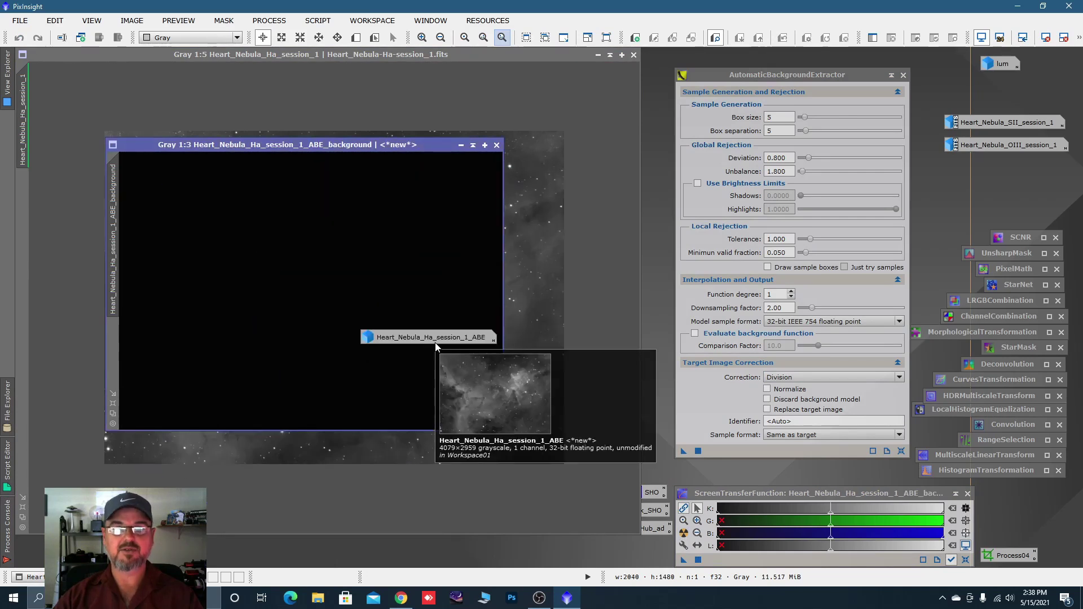
double_click(424, 336)
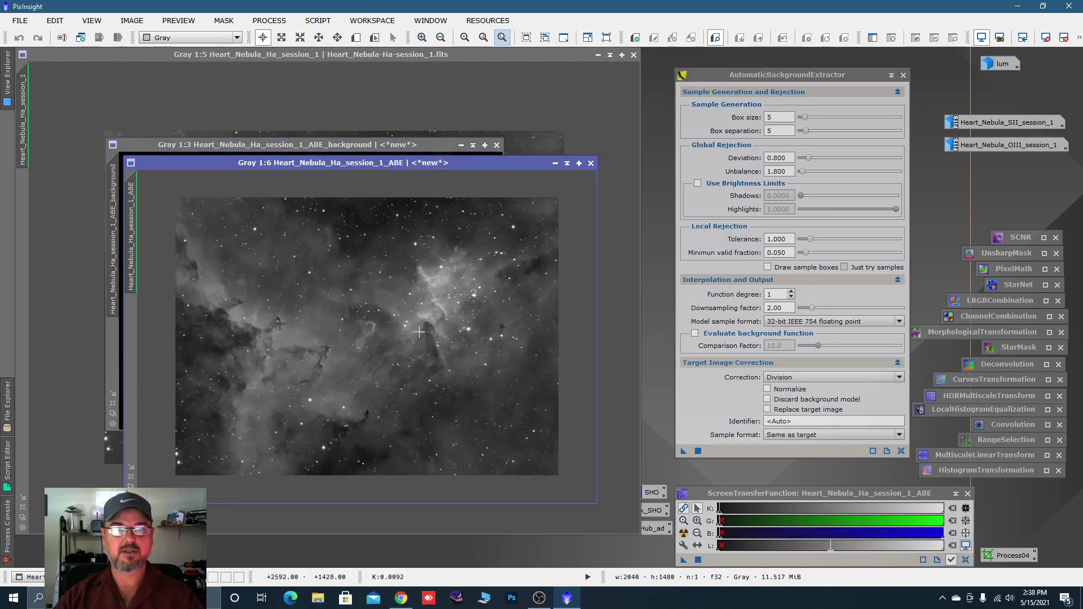
double_click(131, 229)
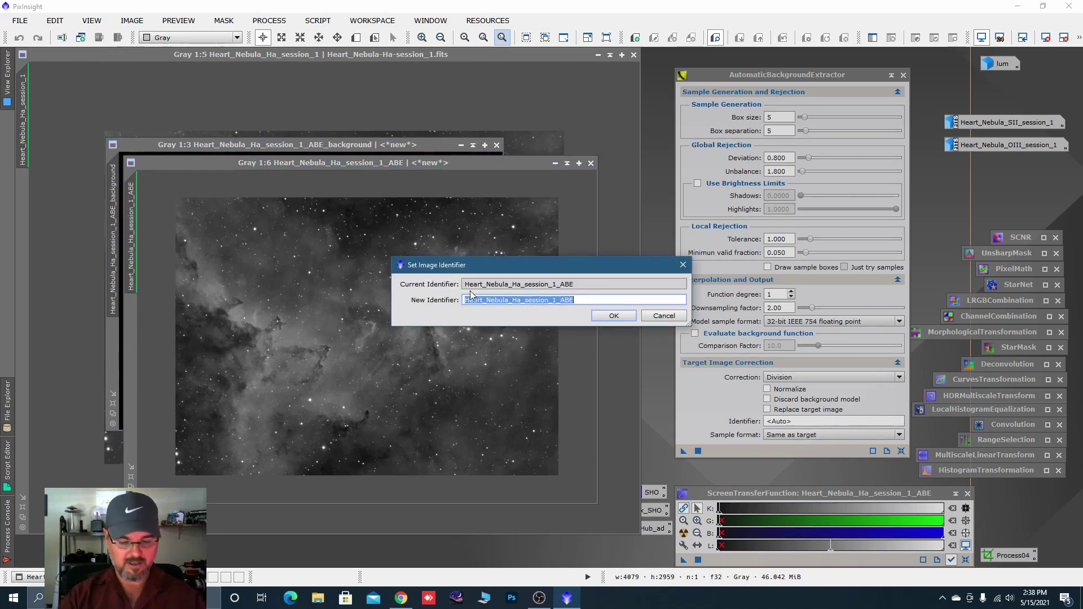
type("ha")
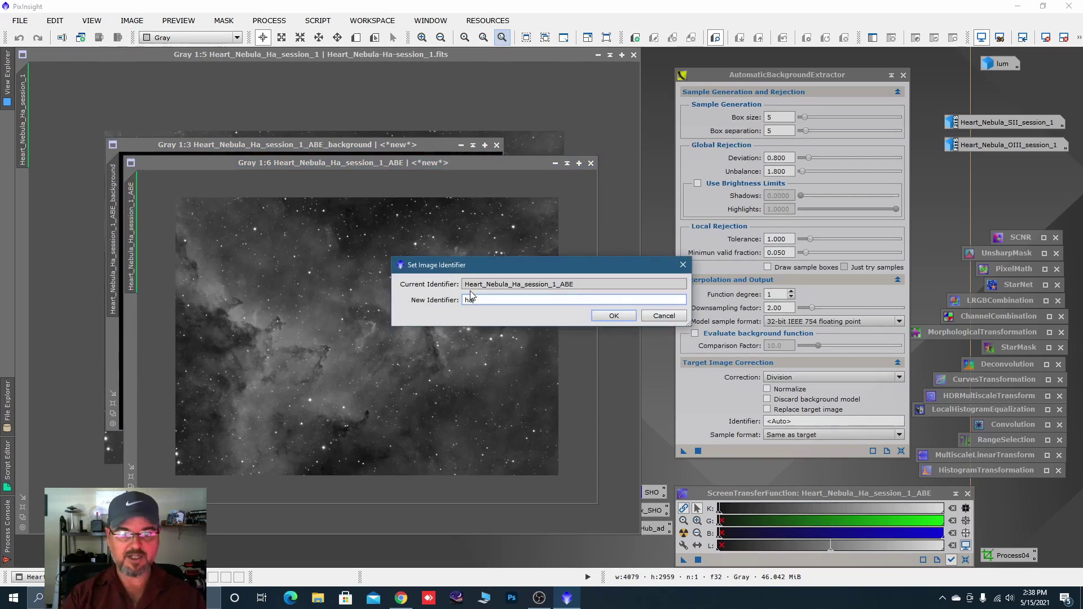
left_click(614, 316)
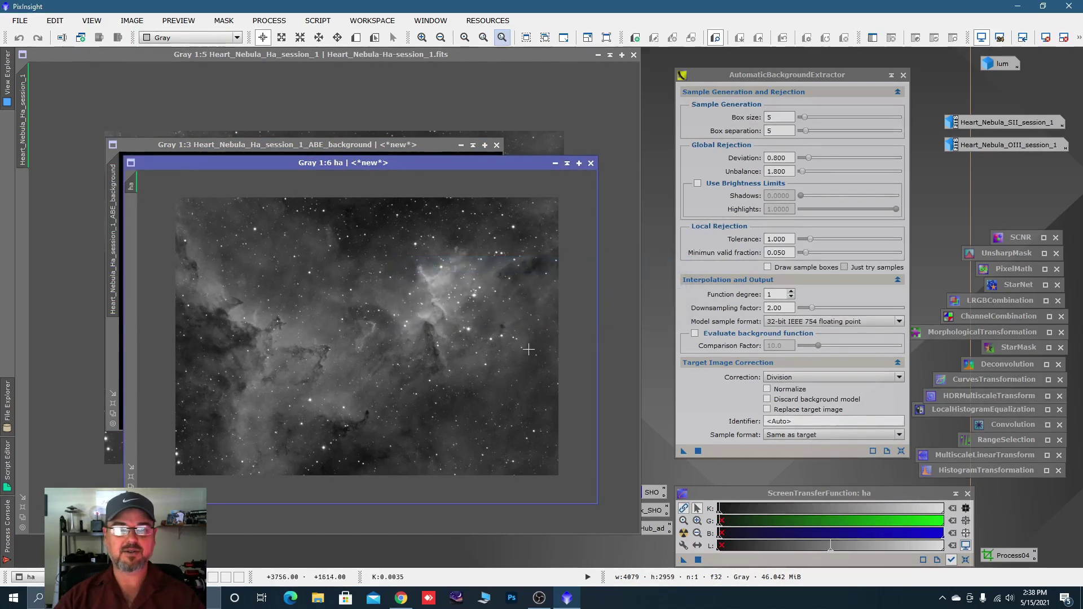
left_click(555, 163)
left_click_drag(379, 342, 1008, 96)
- Close the Ha background model and the original Ha image without saving
left_click(497, 145)
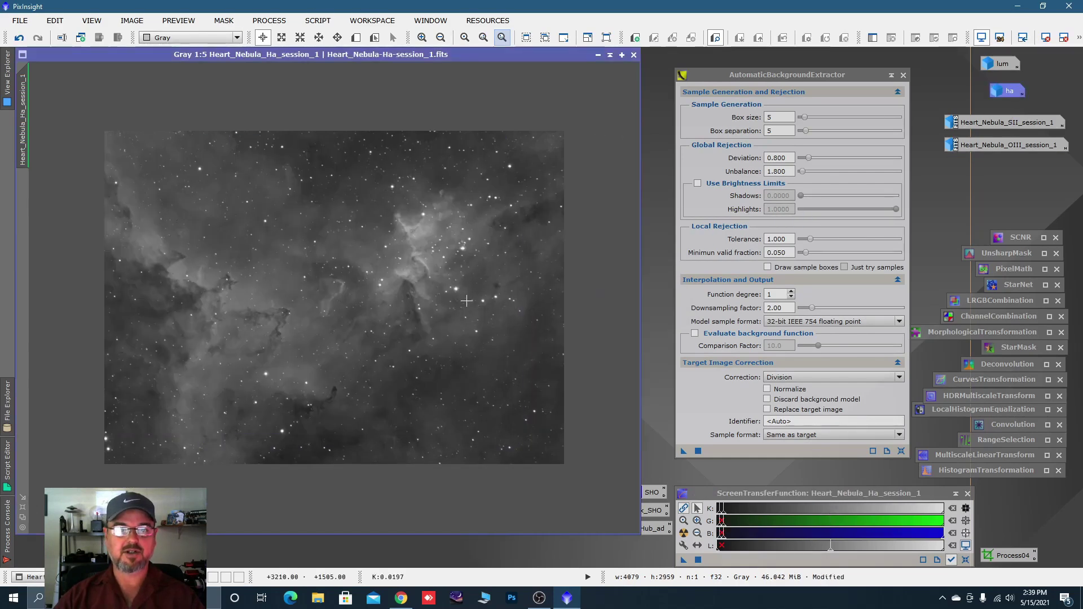
left_click(634, 55)
left_click(530, 322)
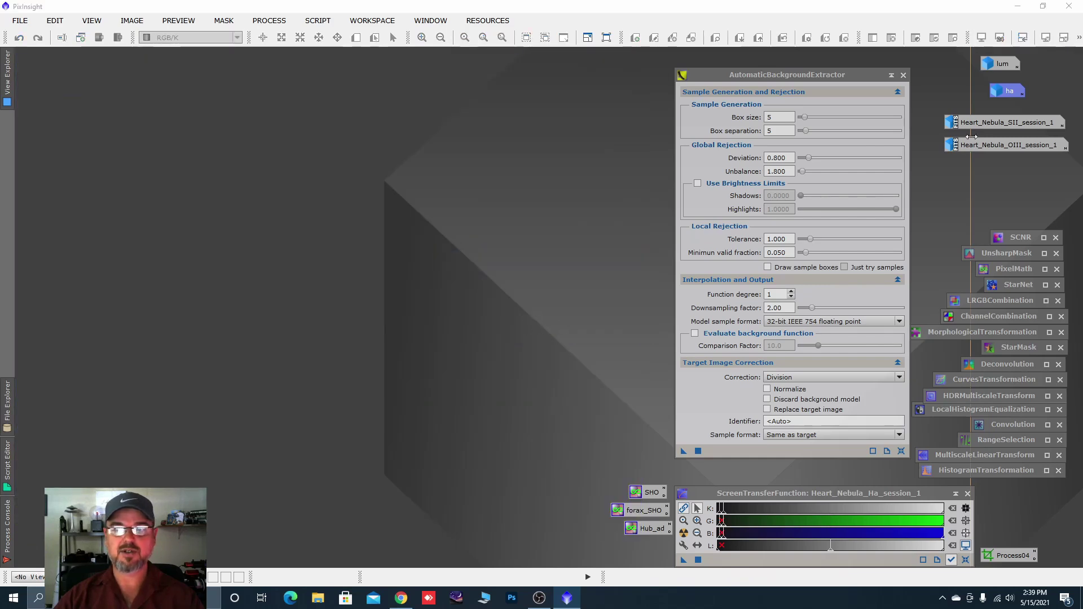
- Restore the SII image, apply the same background extraction to it and auto-stretch the display of the corrected result
double_click(991, 123)
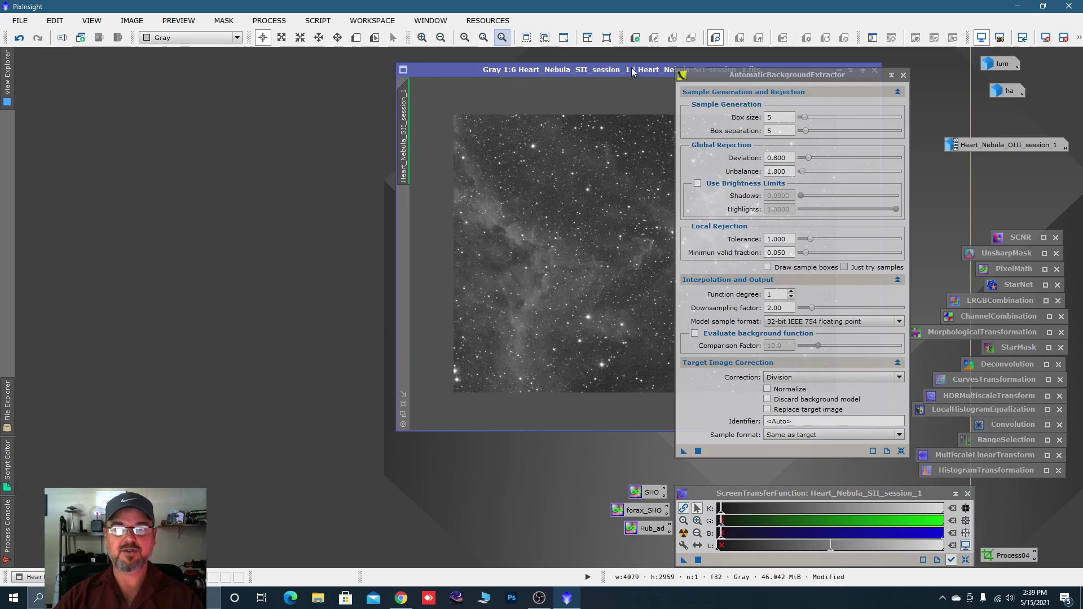
left_click_drag(627, 79, 326, 77)
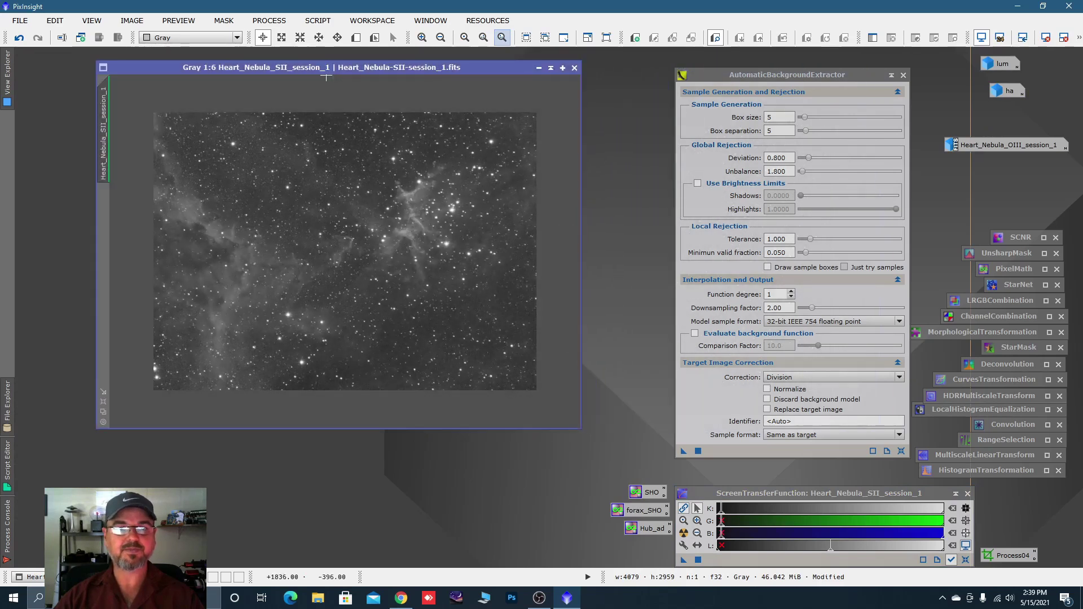
left_click(684, 452)
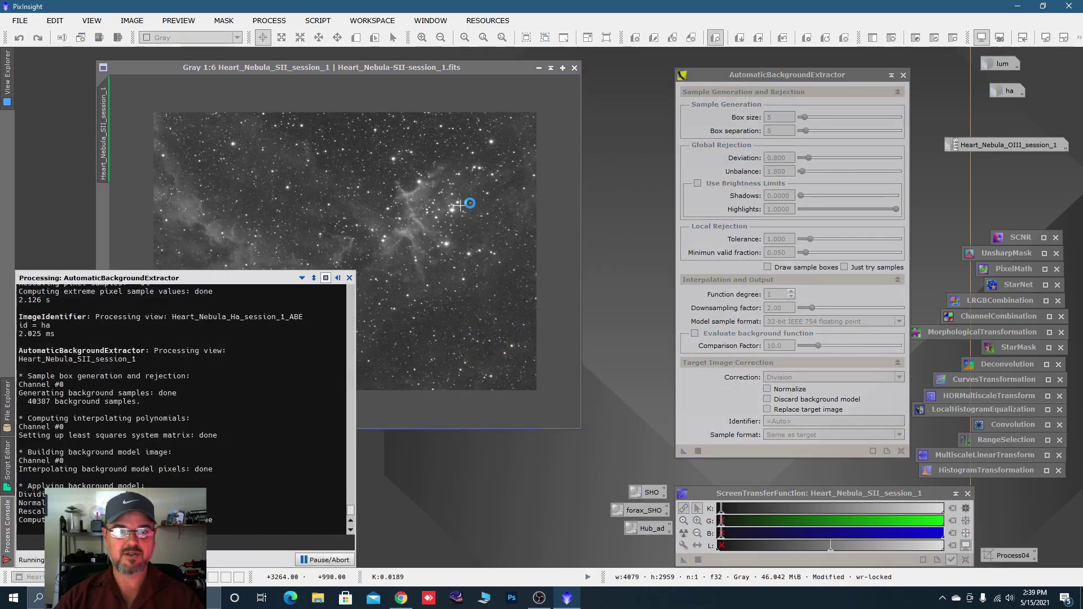
left_click(683, 533)
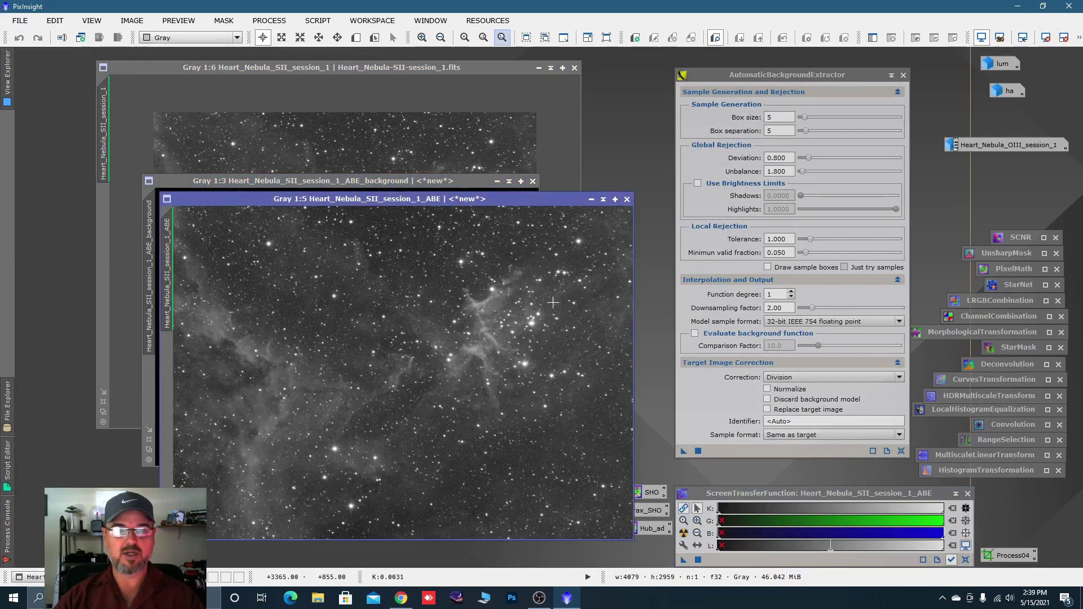
- Rename the corrected SII image as sii, iconize it and place its icon below the ha icon
left_click(591, 200)
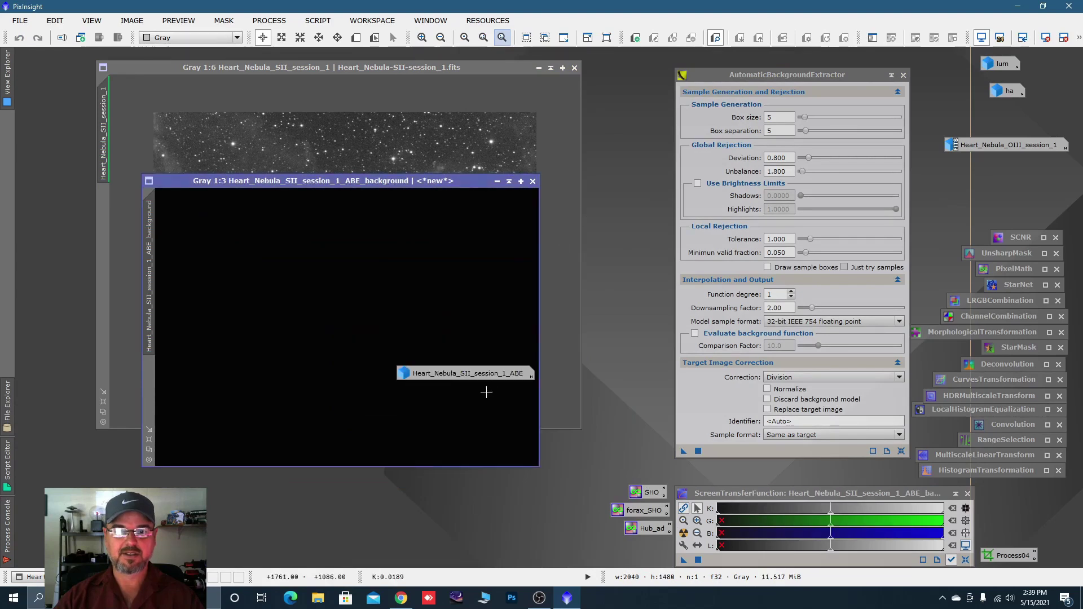
double_click(451, 374)
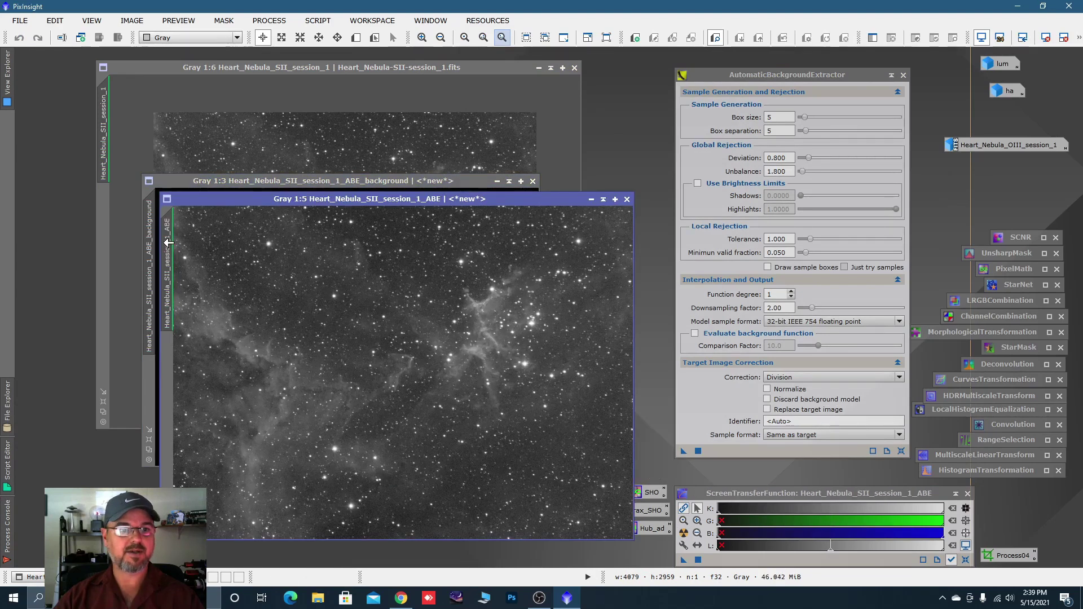
double_click(167, 265)
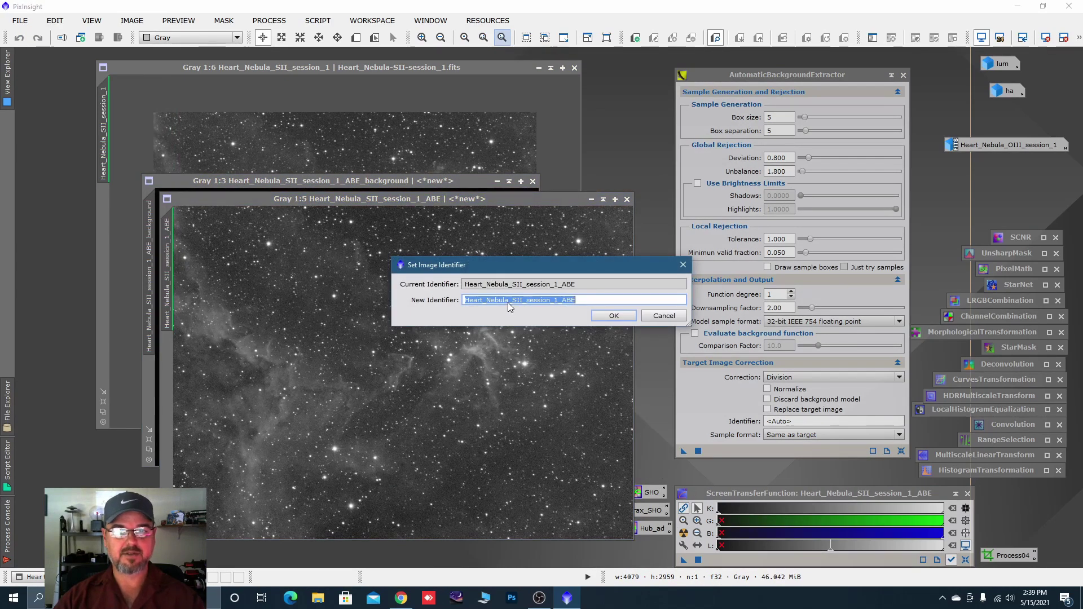
type("sii")
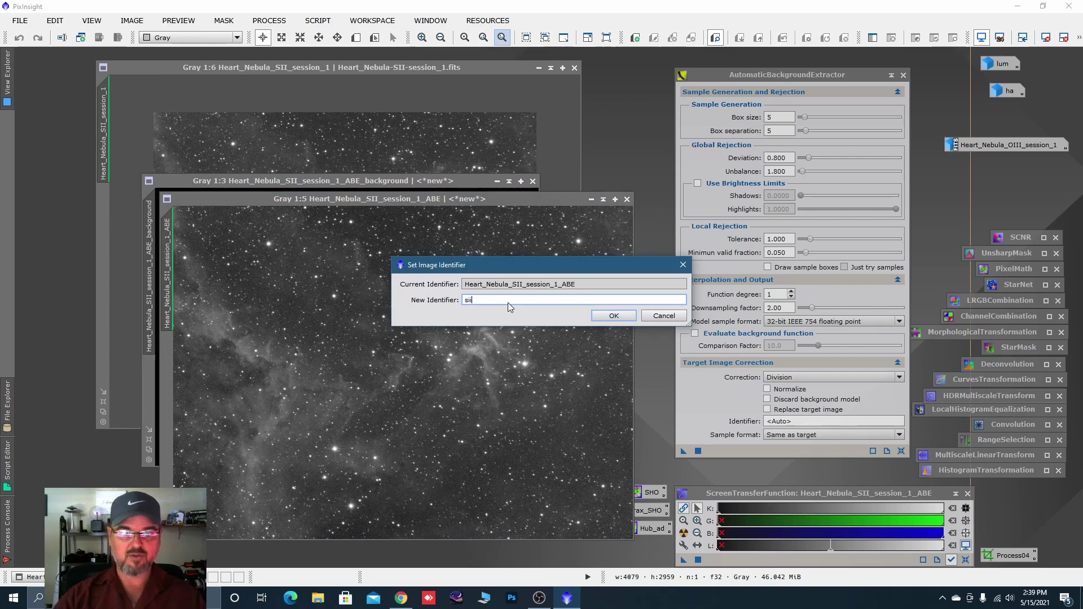
left_click(614, 315)
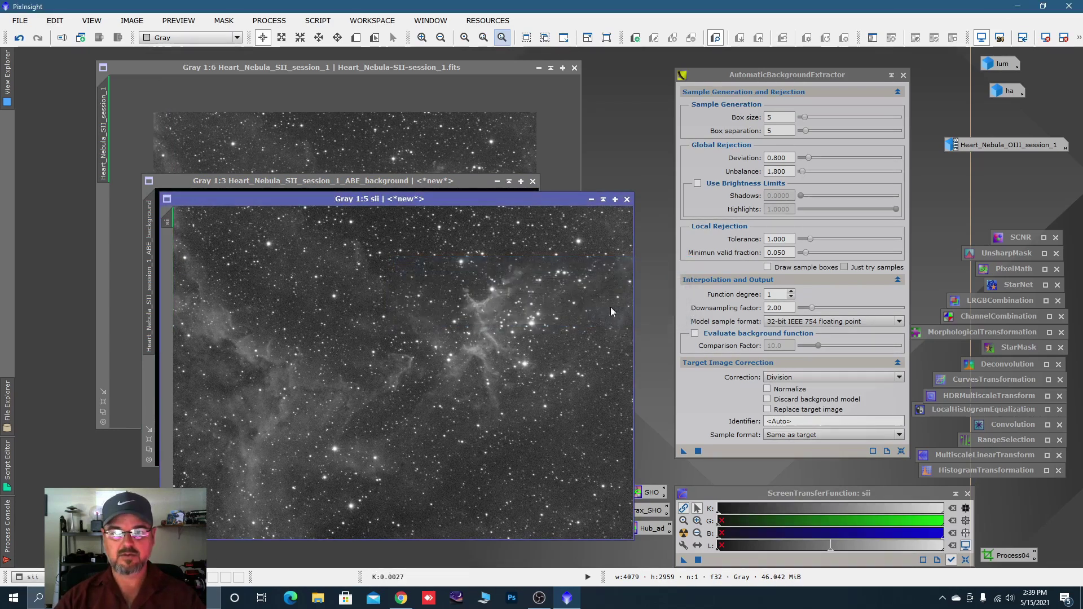
left_click(592, 200)
left_click_drag(415, 375, 1014, 129)
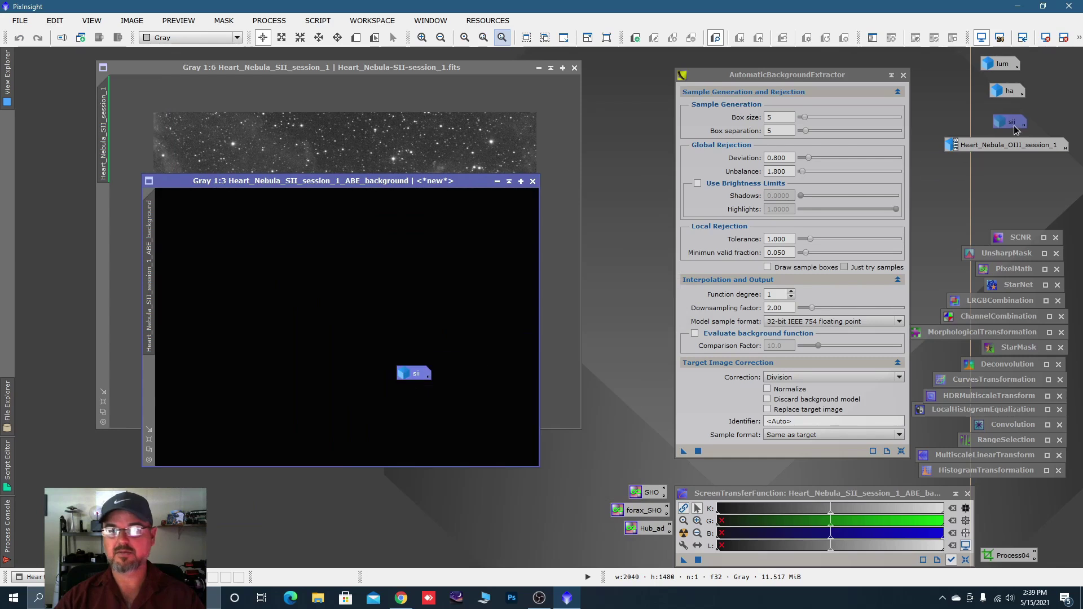
- Close the SII background model and the original SII image without saving
left_click(531, 181)
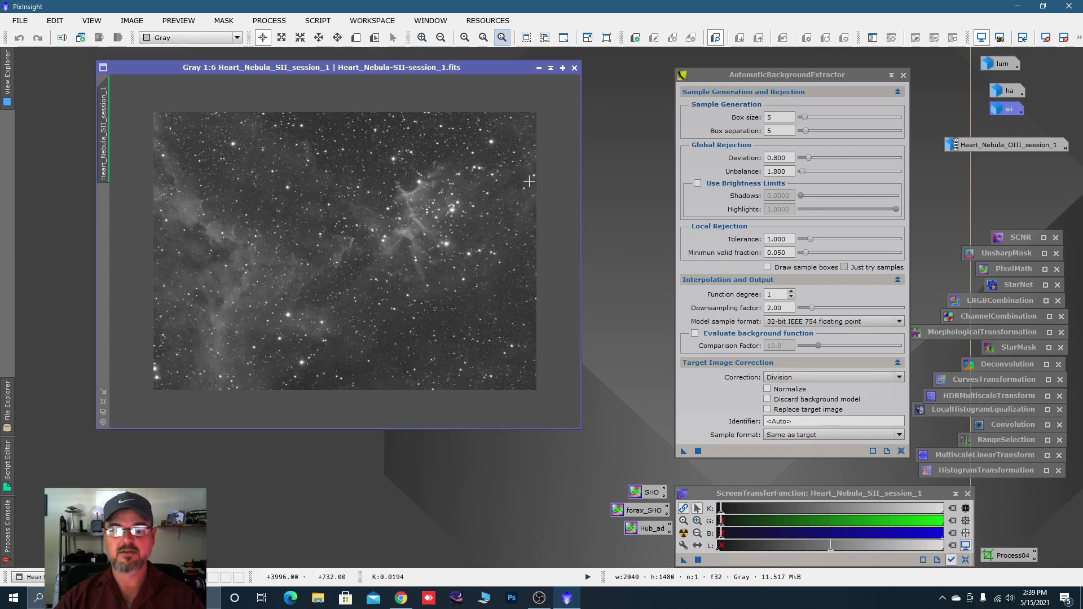
left_click(575, 67)
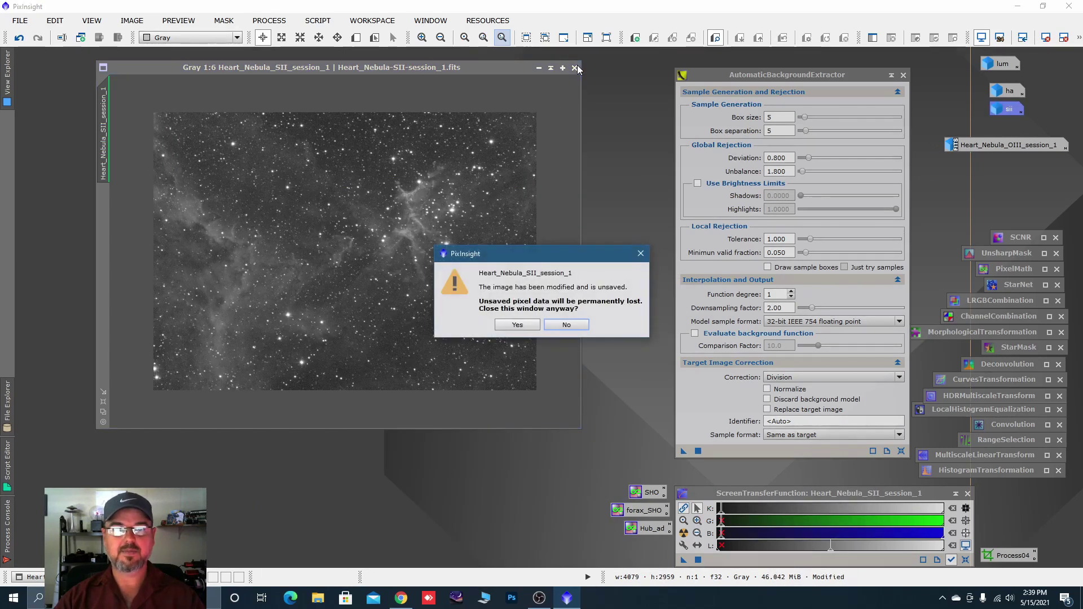
left_click(524, 326)
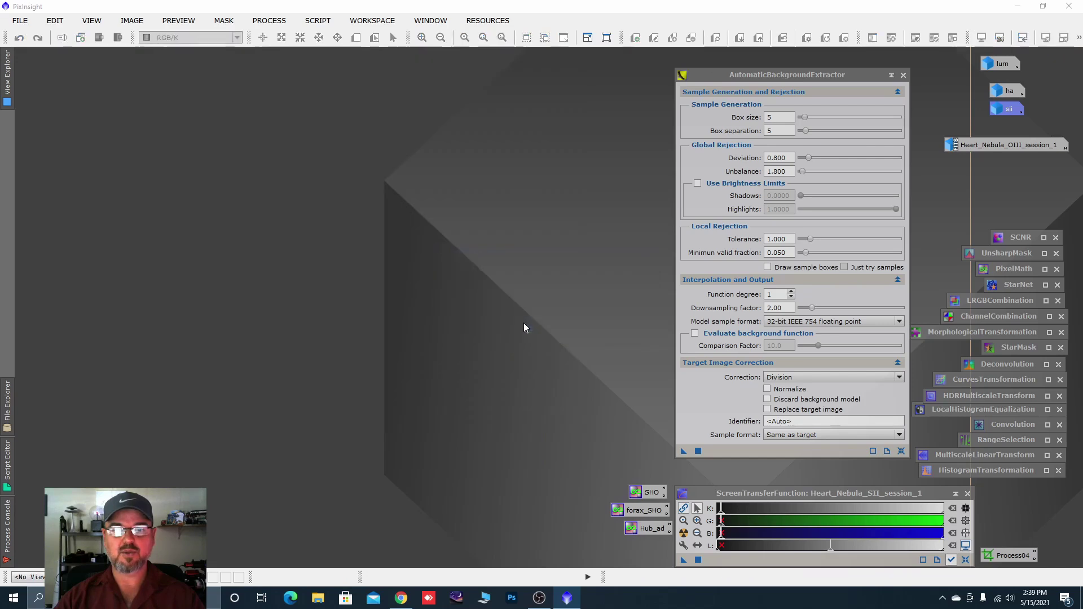
- Restore the OIII image, apply the same background extraction to it and auto-stretch the display of the corrected result
double_click(983, 147)
left_click_drag(433, 155, 471, 118)
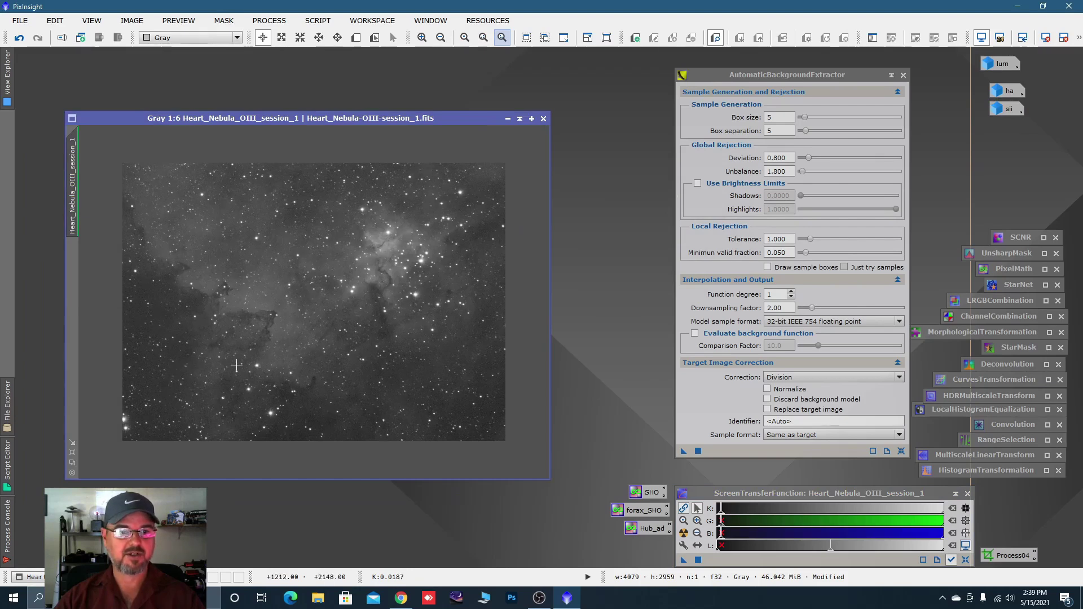
left_click_drag(683, 444, 472, 382)
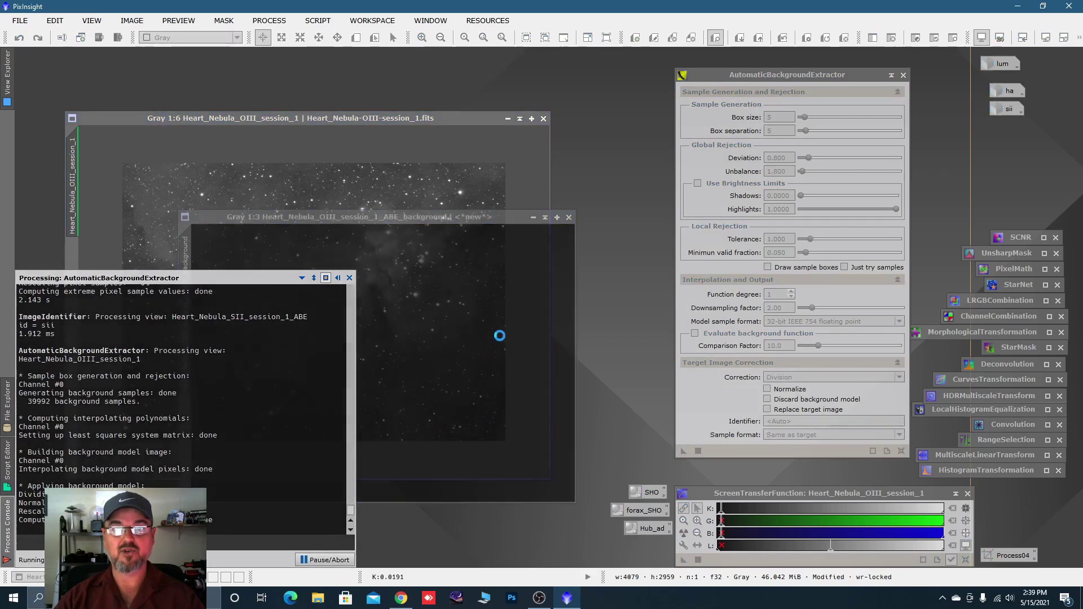
left_click_drag(511, 228, 436, 140)
left_click(683, 533)
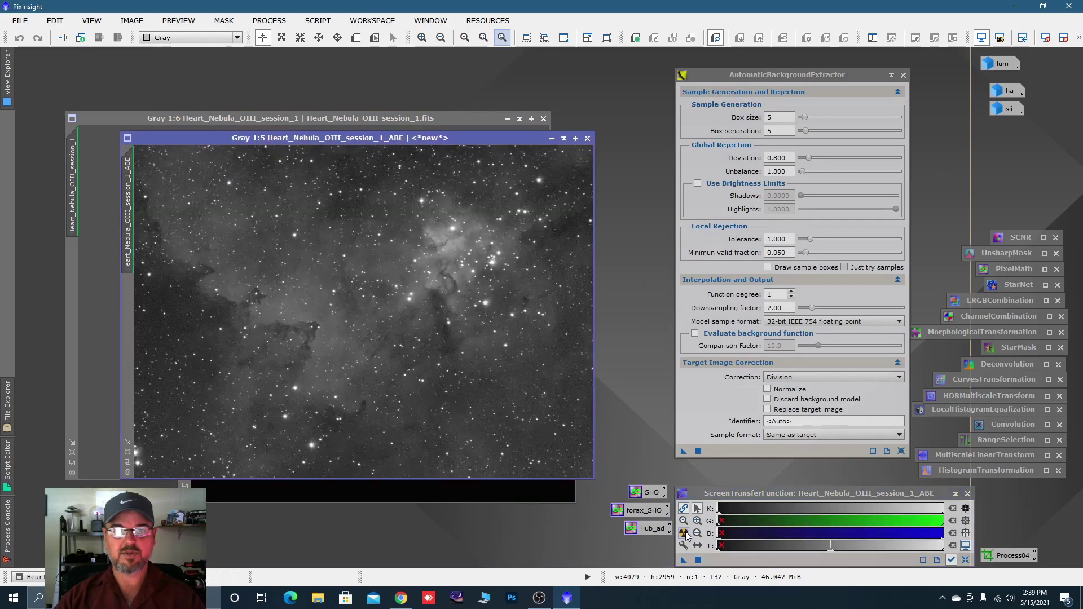
scroll(536, 349, "down", 2)
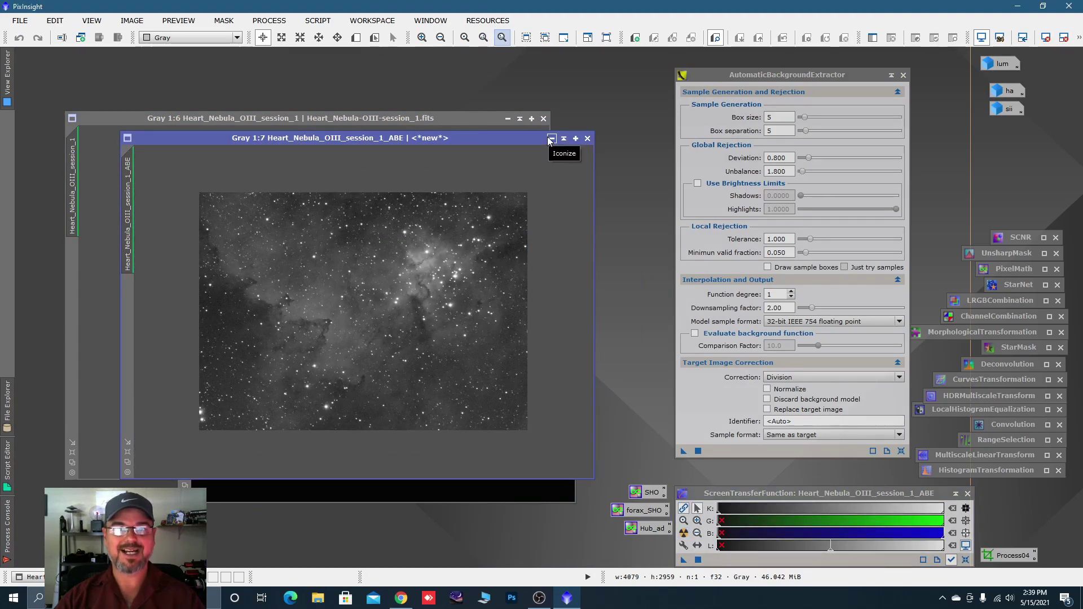
- Rename the corrected OIII image as oiii
double_click(127, 185)
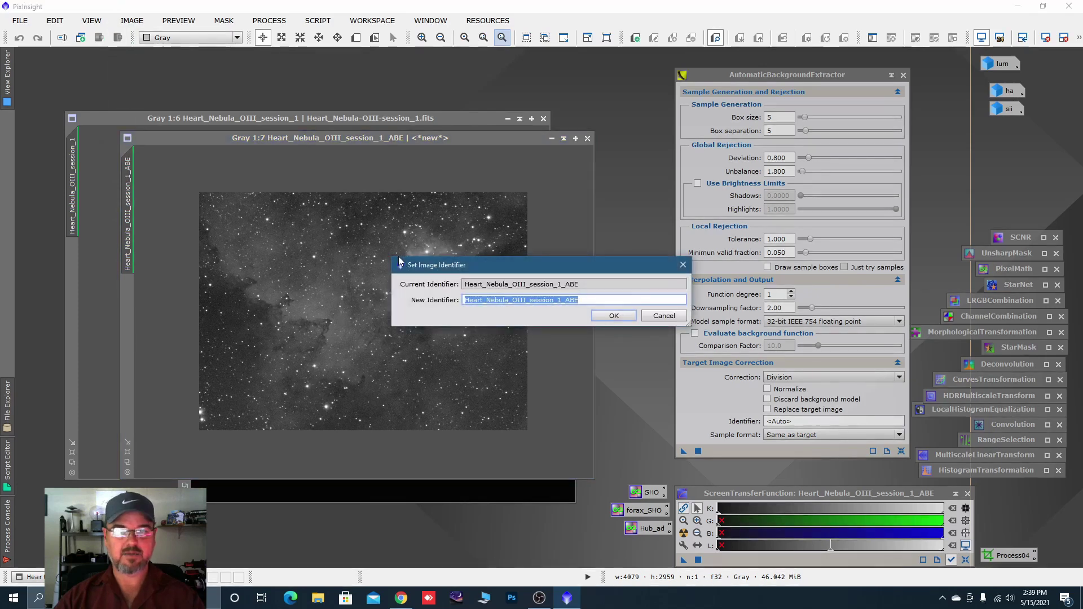
type("oii")
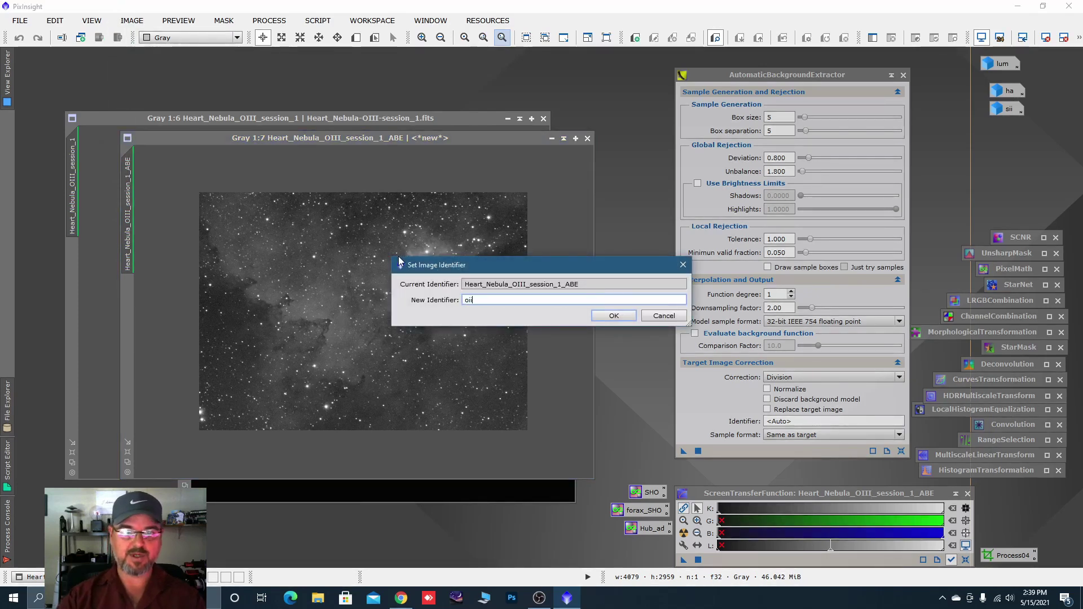
type("i")
left_click(614, 316)
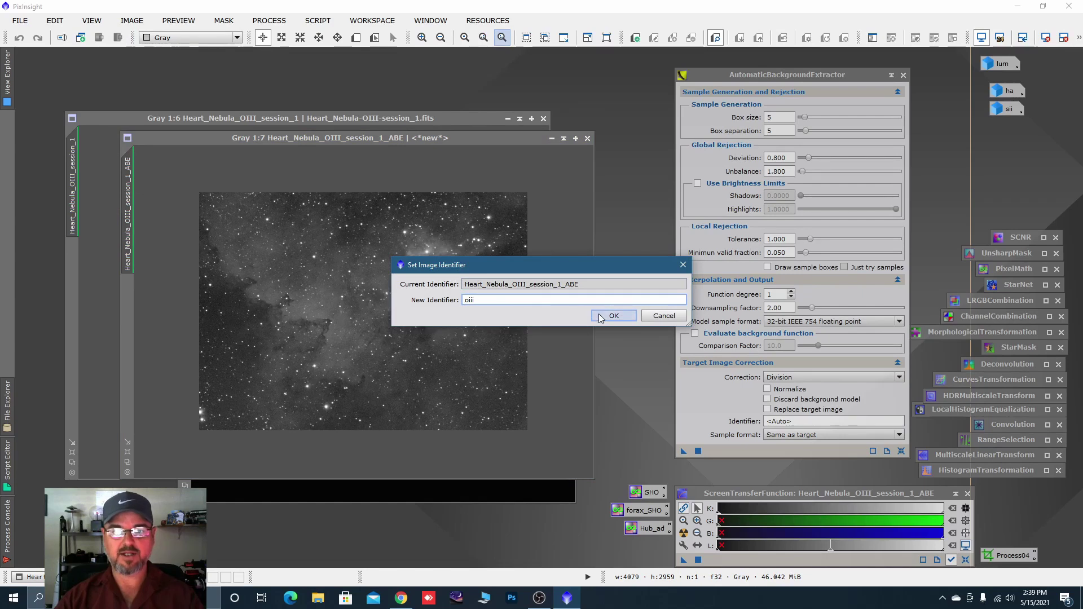
- Iconize the oiii image with its icon below the sii icon and close the OIII background model
left_click(552, 139)
left_click_drag(386, 311, 1014, 132)
left_click(569, 217)
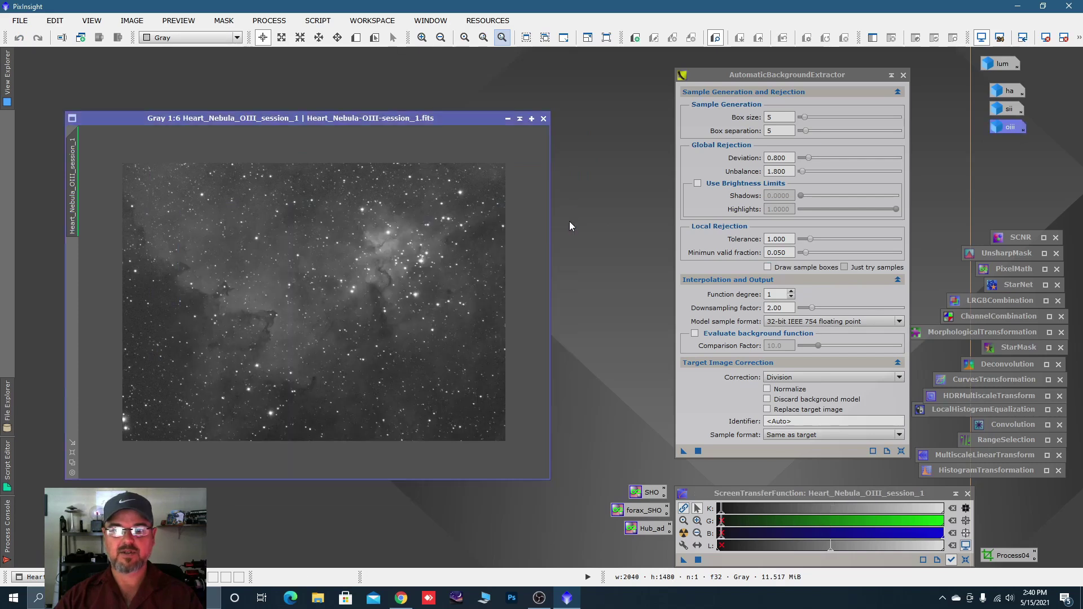
- Close the original OIII image without saving and close AutomaticBackgroundExtractor
left_click(544, 118)
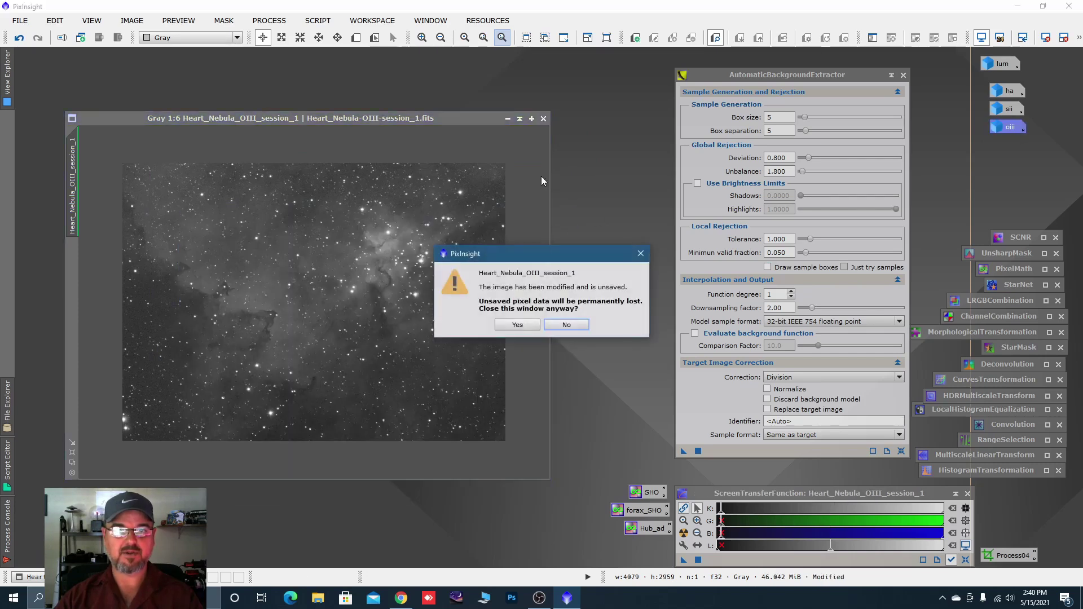
left_click(514, 327)
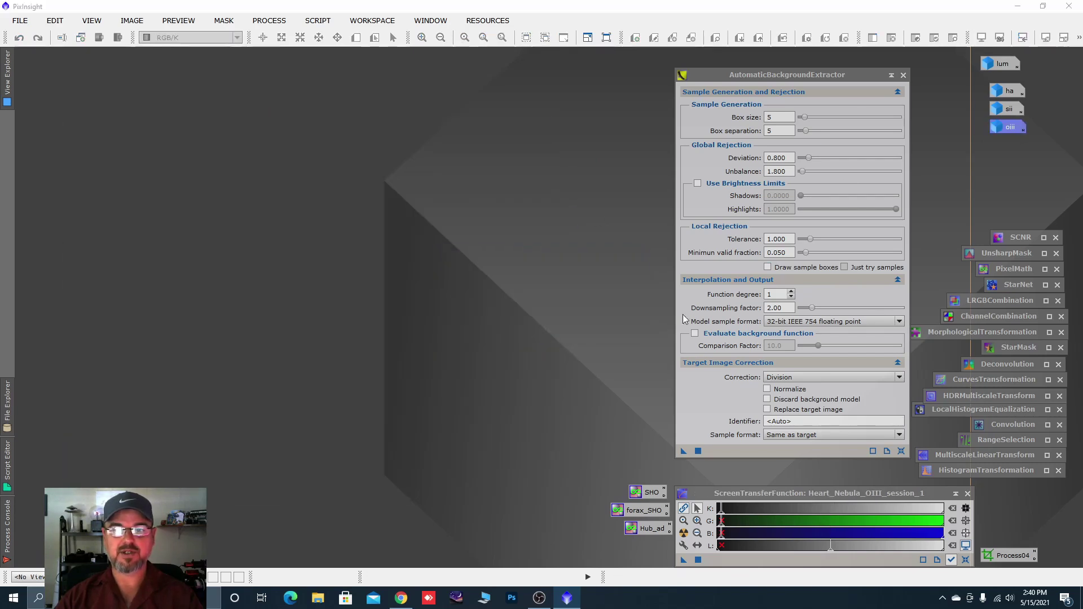
left_click(903, 75)
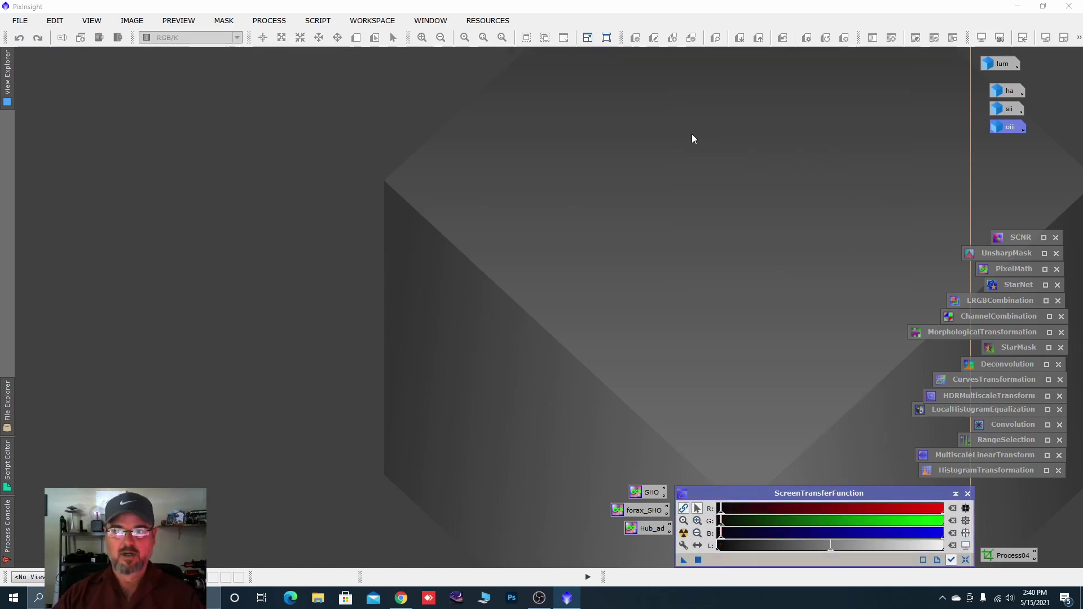
- Restore the lum image, run AutomaticBackgroundExtractor on it with function degree 1 and Division correction, and auto-stretch the display of the corrected result
double_click(1007, 62)
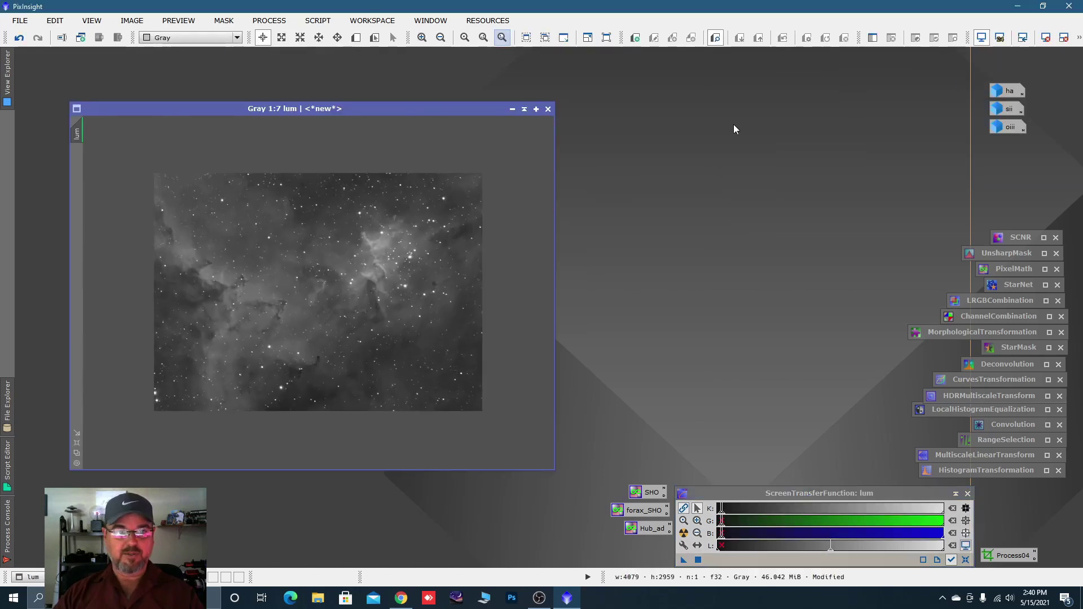
left_click(286, 21)
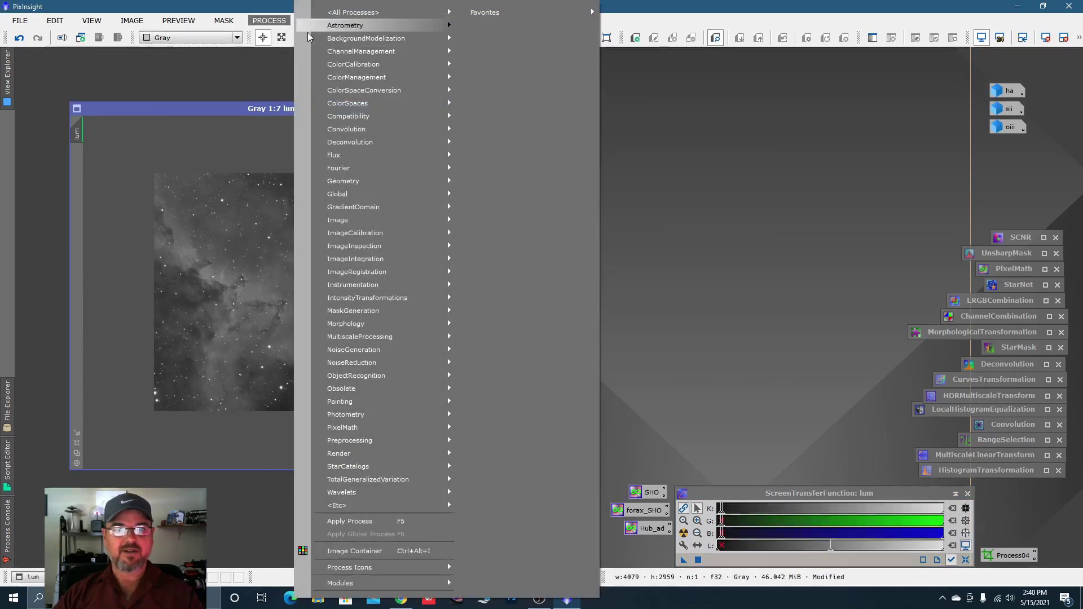
mouse_move(351, 41)
left_click(511, 39)
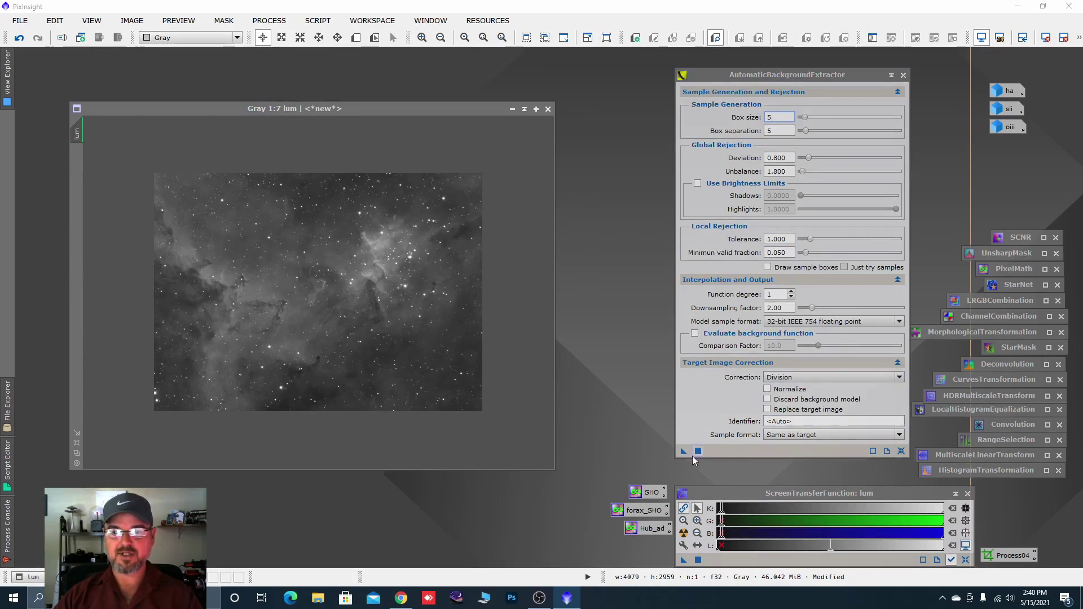
left_click_drag(684, 452, 457, 255)
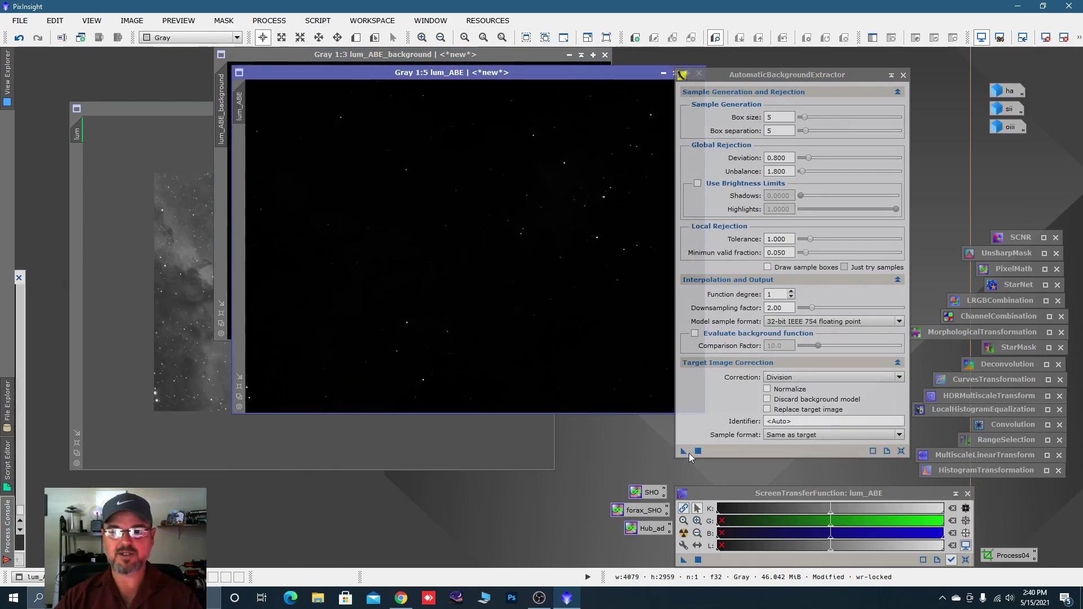
left_click(682, 533)
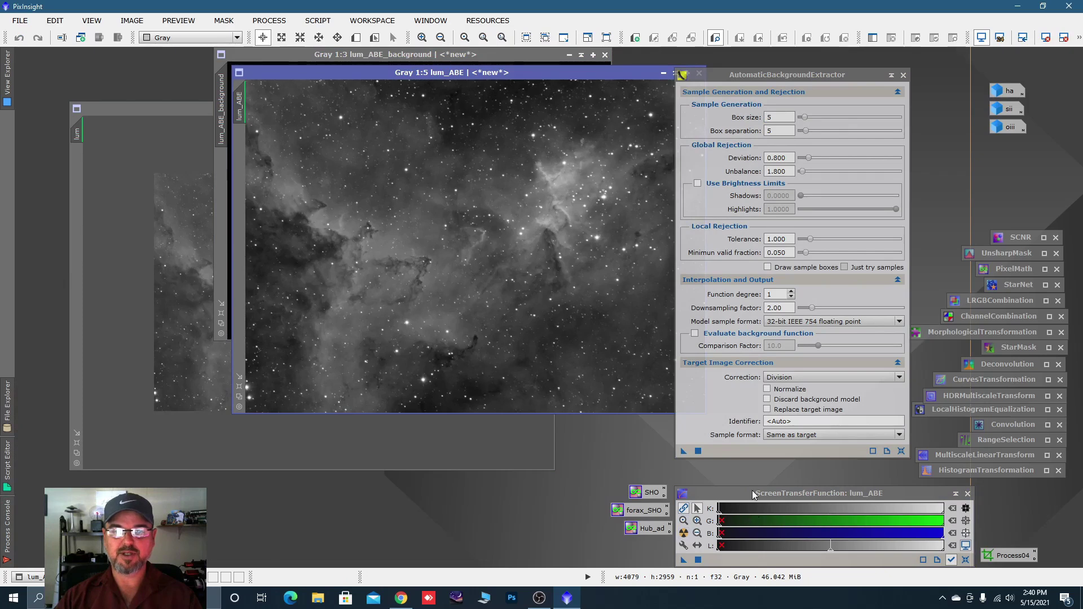
left_click_drag(395, 72, 276, 87)
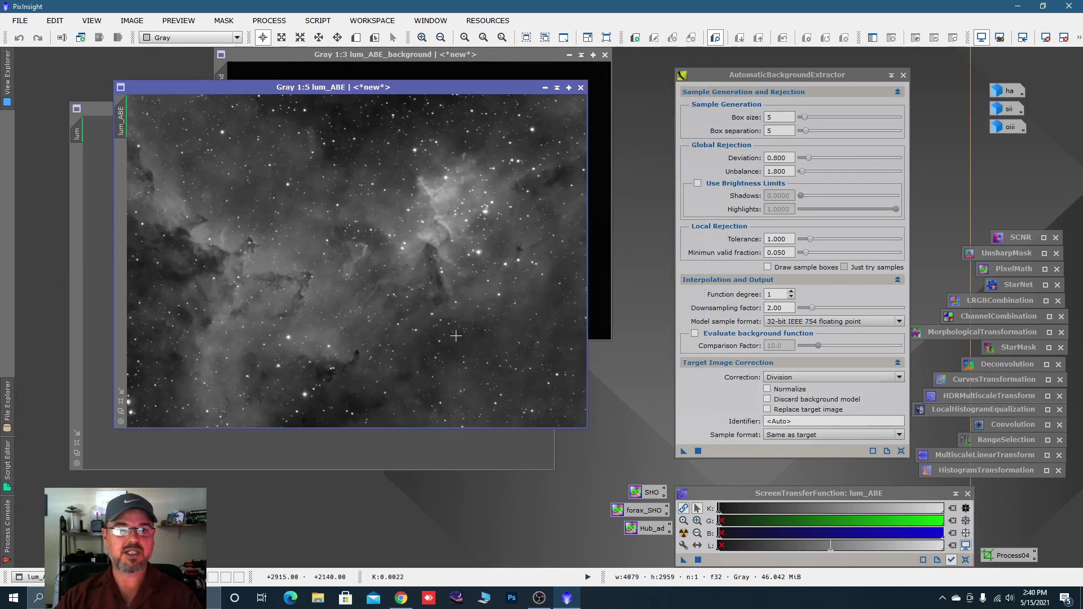
scroll(456, 336, "down", 1)
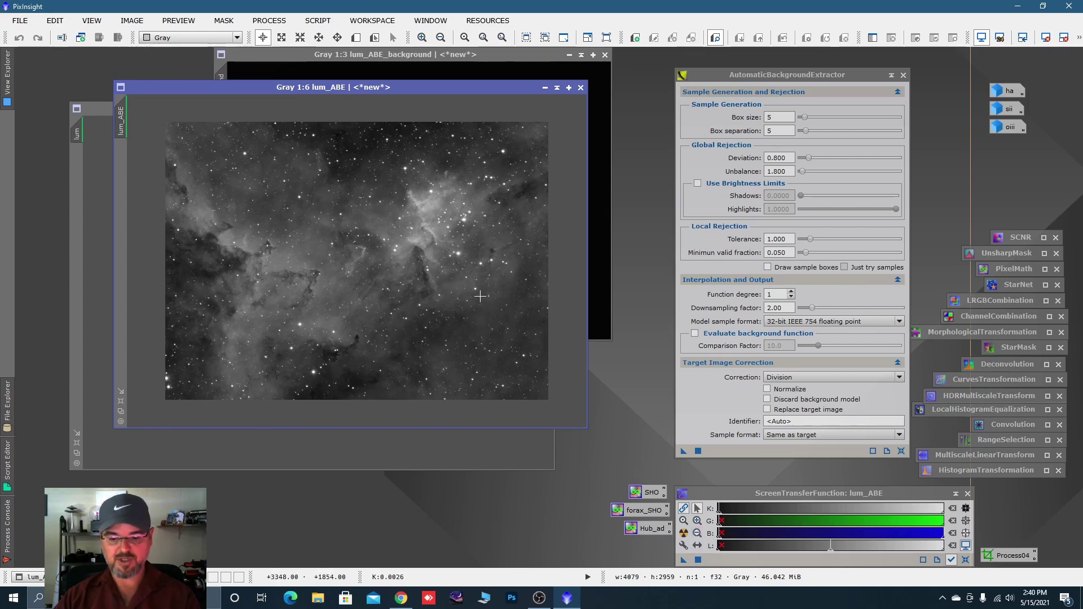
key("ctrl+F11")
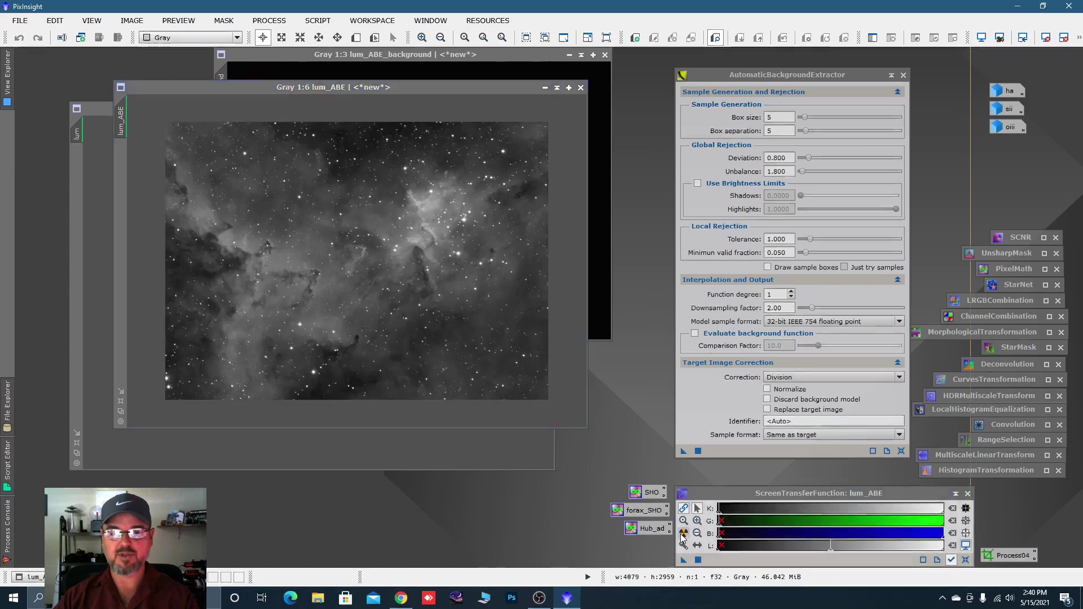
key("ctrl+F11")
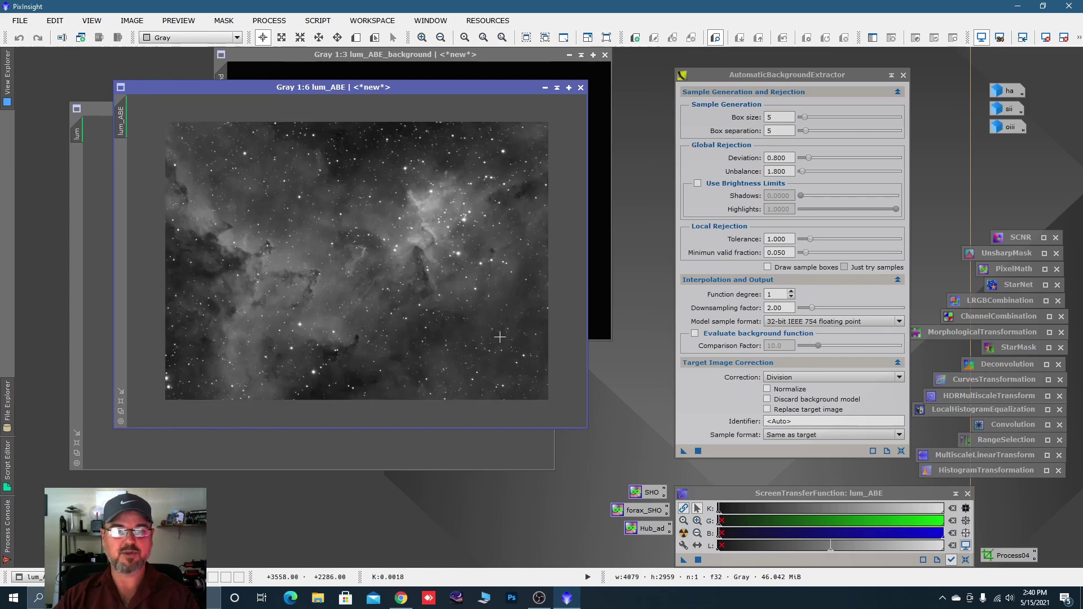
- Iconize the corrected luminance image with its icon above the ha icon and close the luminance background model
left_click(545, 88)
left_click_drag(404, 264, 1035, 74)
left_click(605, 55)
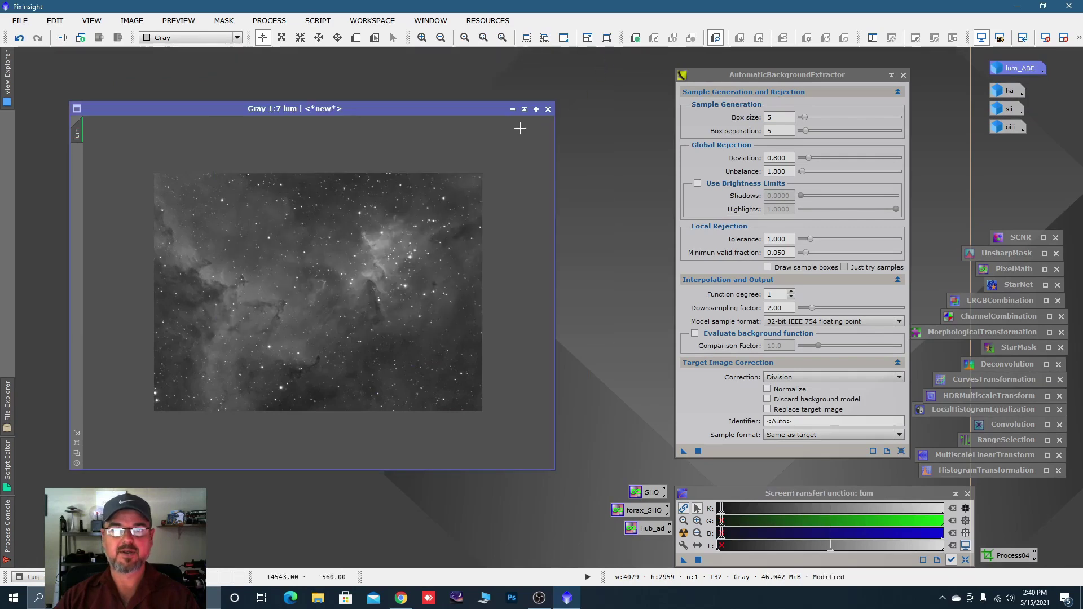
- Close the original lum image without saving and close AutomaticBackgroundExtractor
left_click(548, 108)
left_click(517, 325)
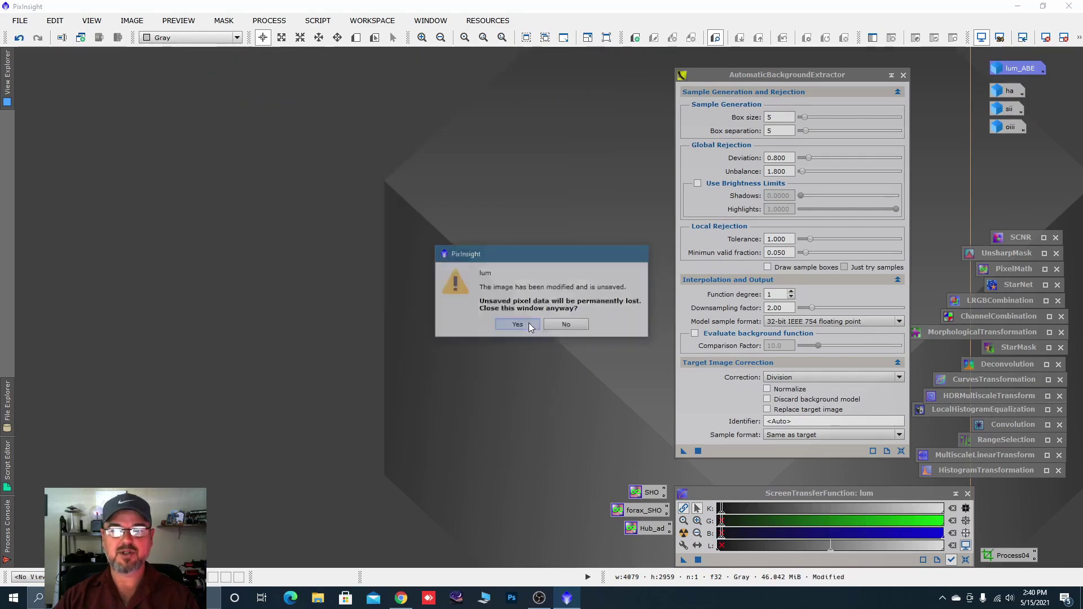
left_click(903, 74)
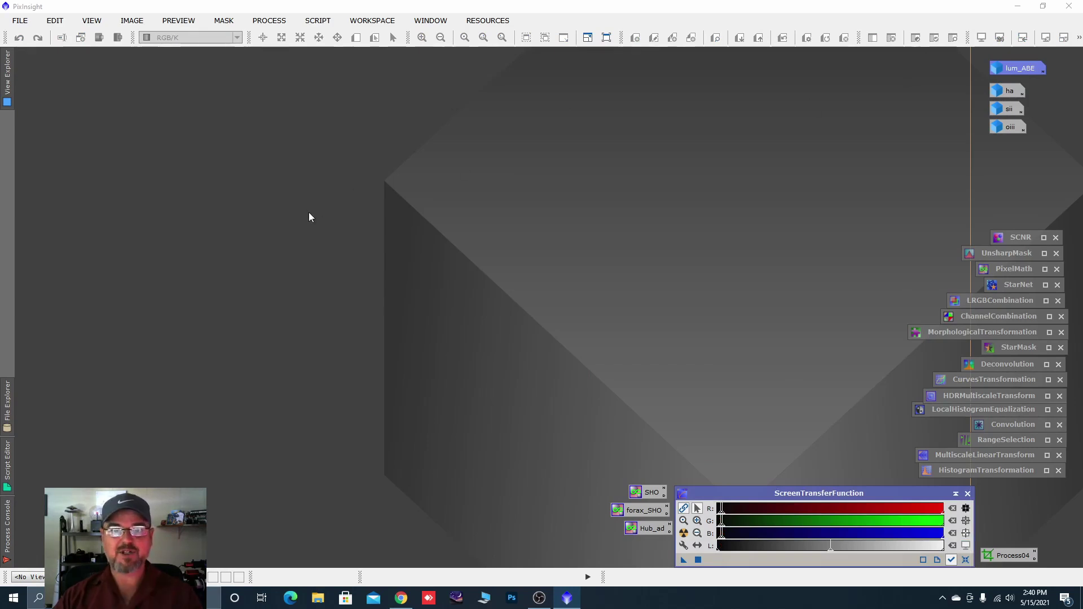
- Launch the EZ Soft Stretch script, load the ha image as its target and enlarge the script window for a bigger preview
left_click(323, 22)
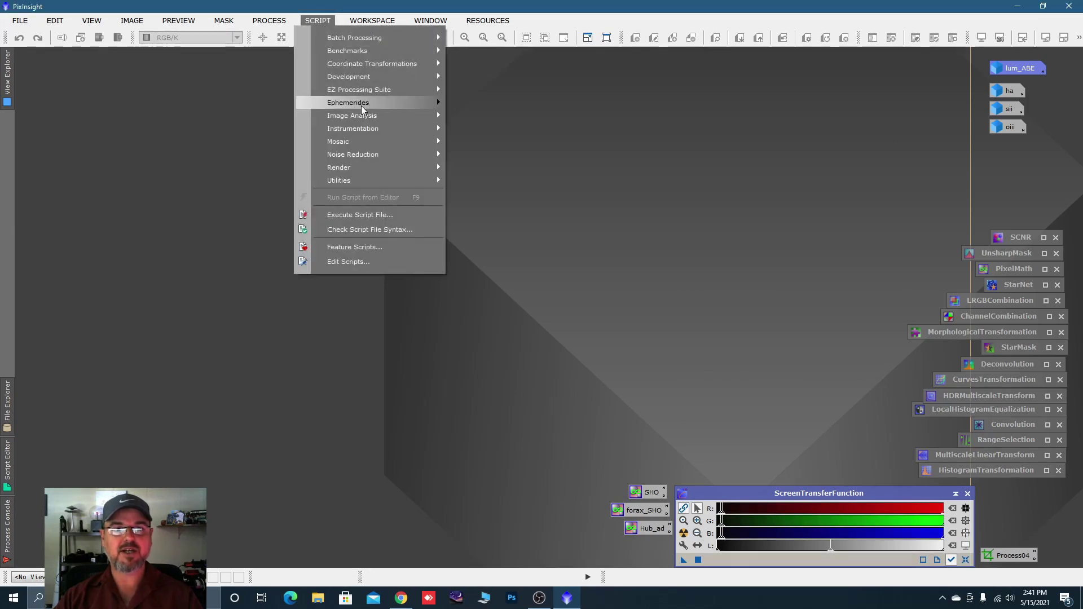
mouse_move(364, 90)
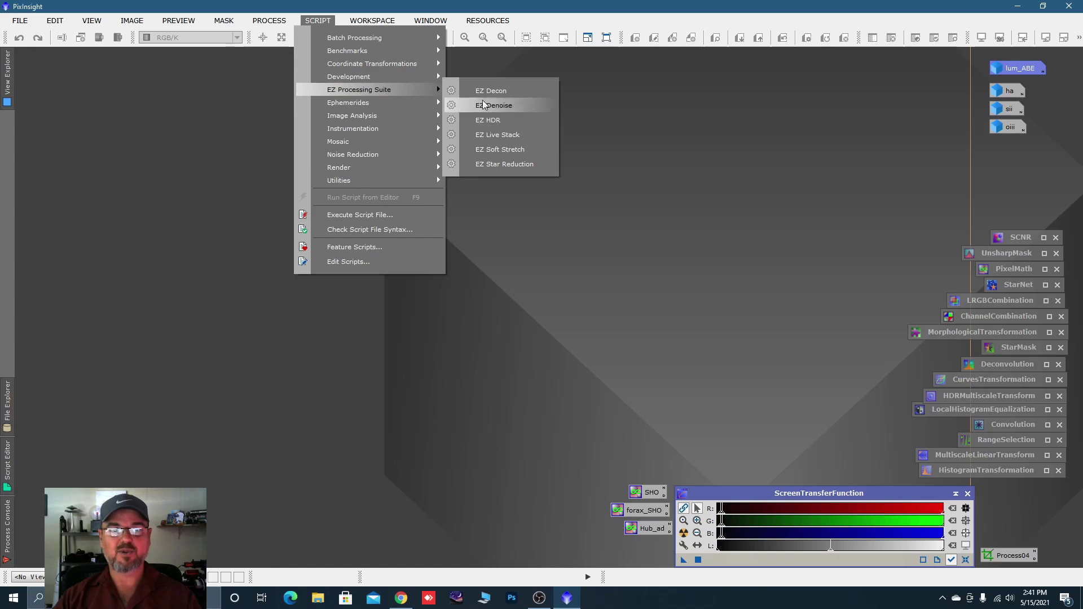
left_click(496, 151)
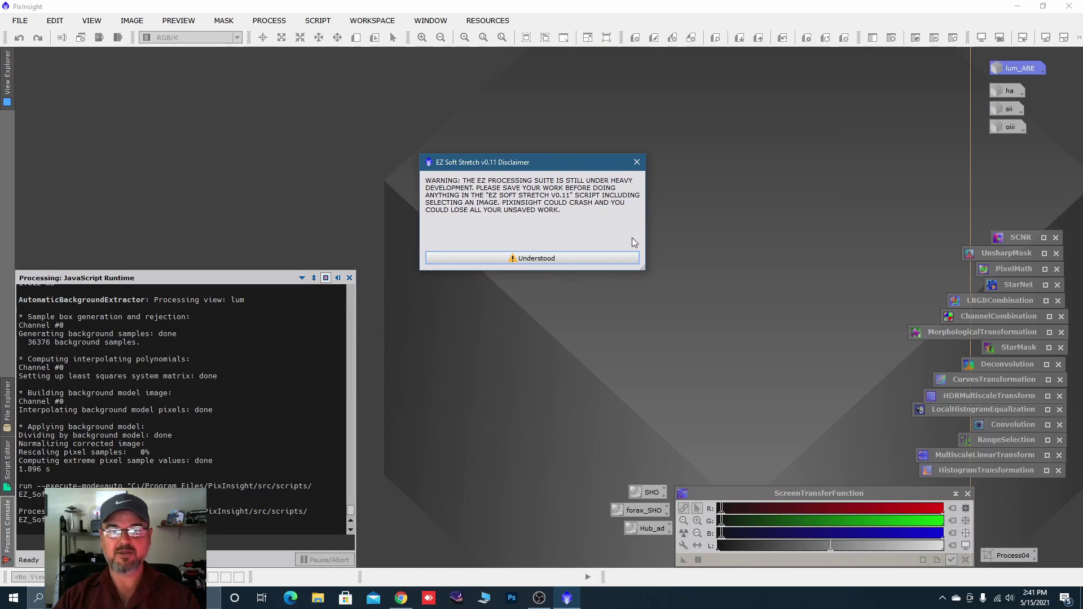
left_click(557, 257)
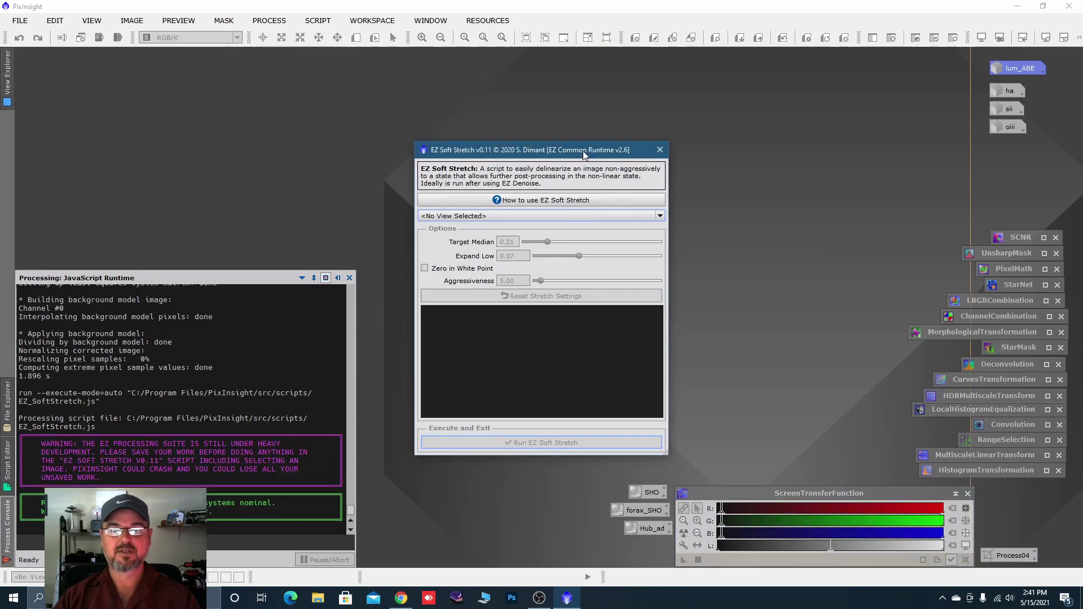
left_click_drag(584, 151, 556, 131)
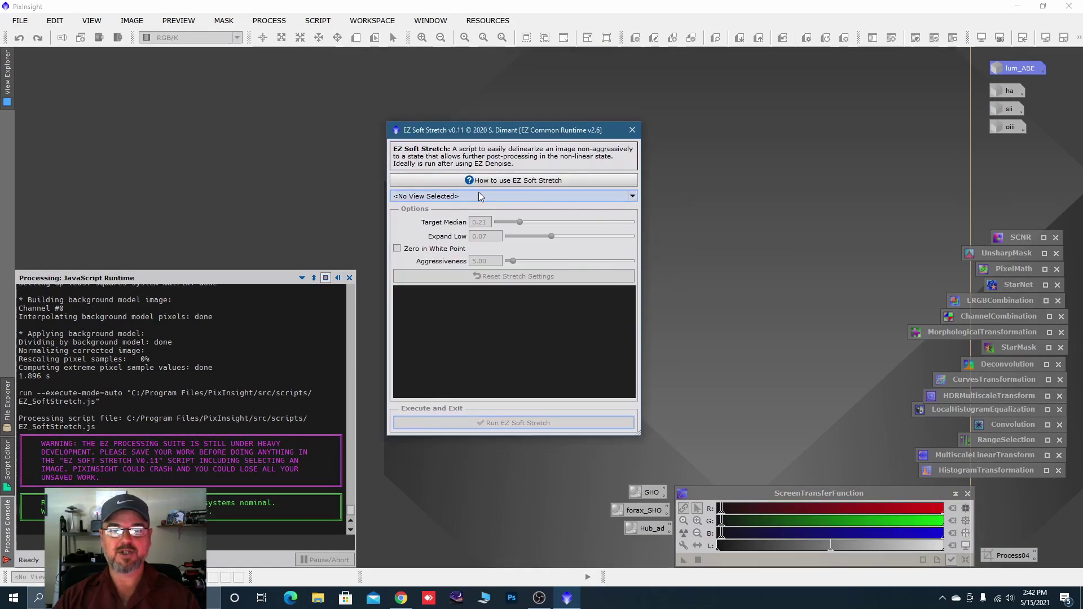
left_click(629, 198)
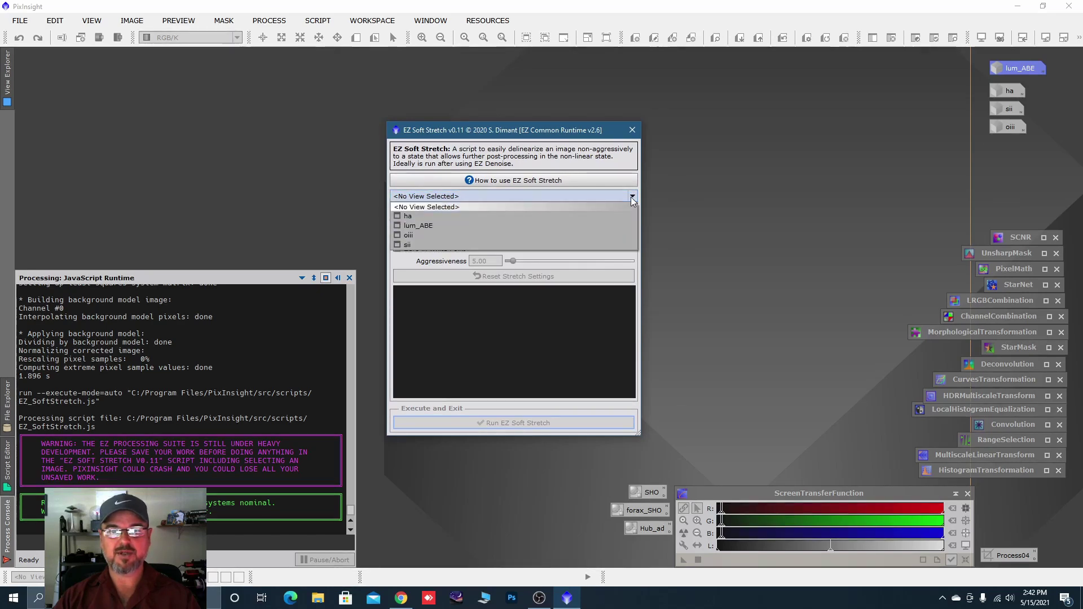
left_click(418, 215)
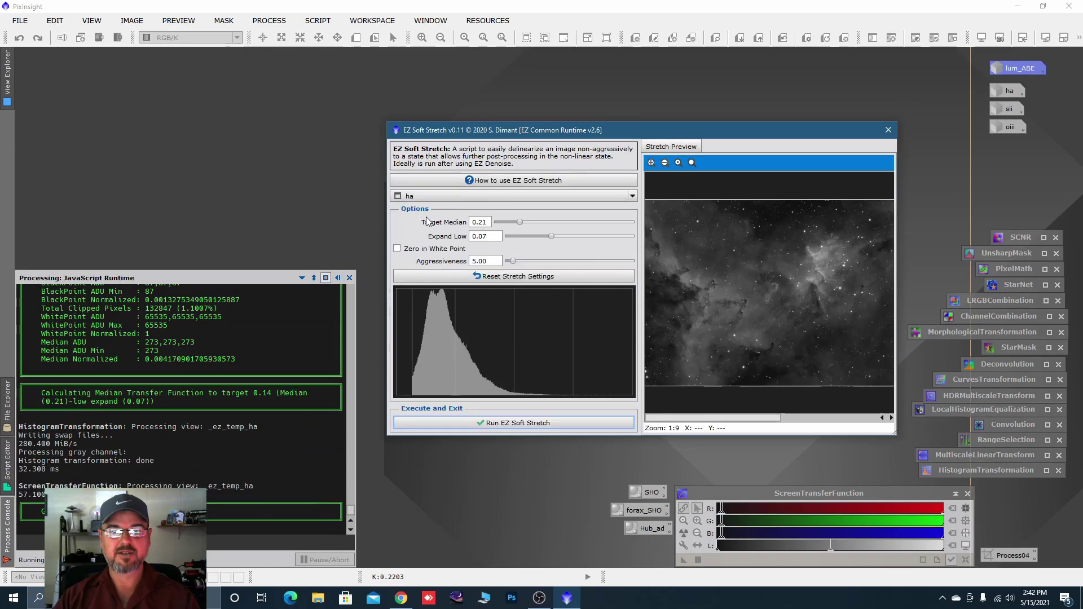
left_click_drag(639, 135, 526, 33)
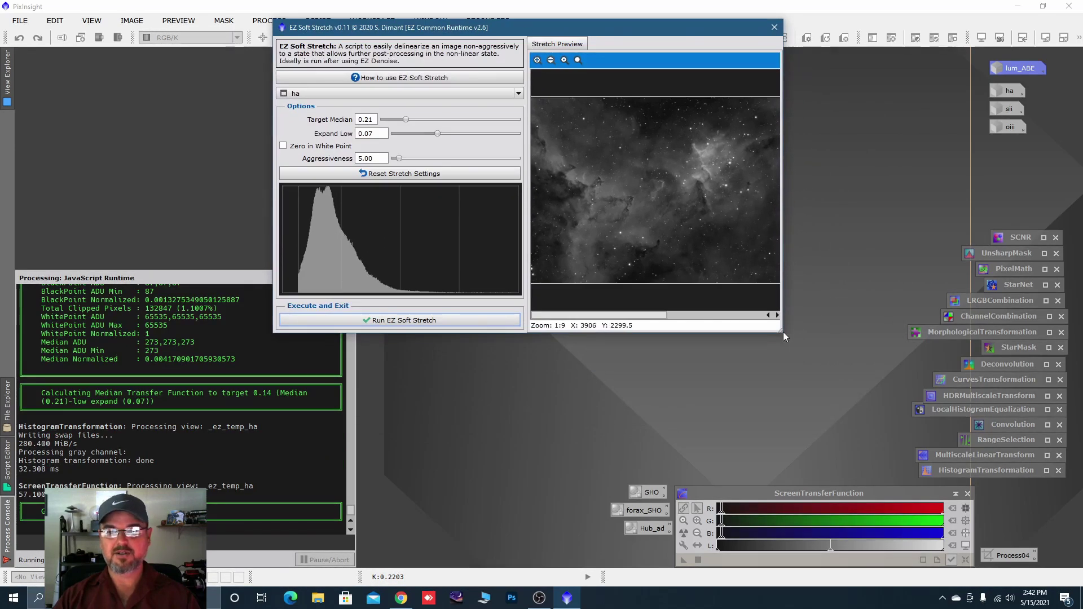
left_click_drag(782, 332, 985, 539)
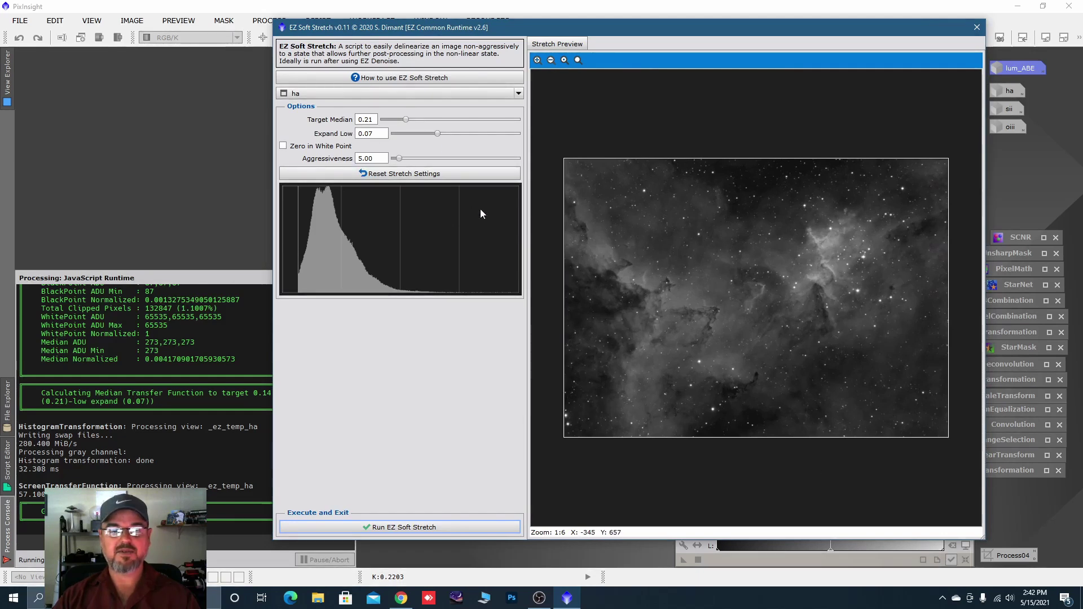
- Reset the stretch settings to target median 0.20 and expand low 0.05, apply the stretch to ha and iconize the image
left_click_drag(439, 135, 430, 138)
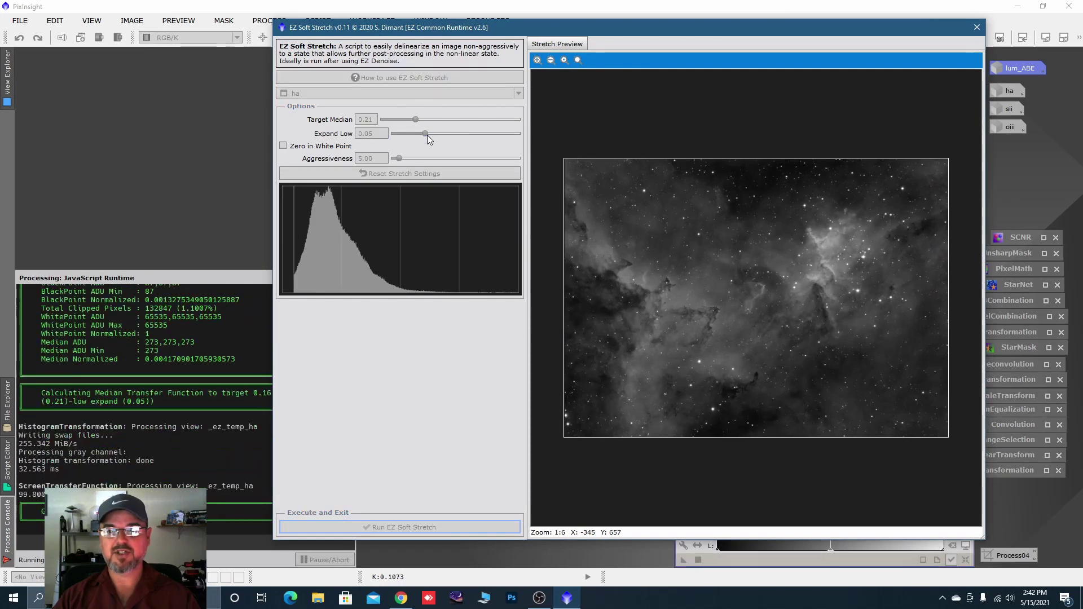
left_click_drag(427, 136, 433, 137)
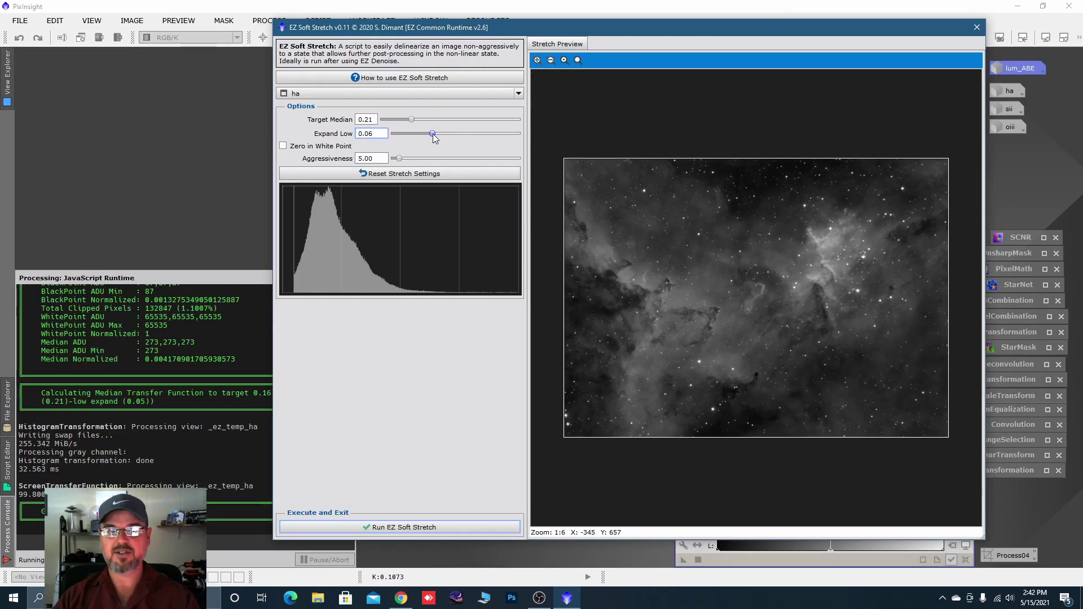
left_click(430, 176)
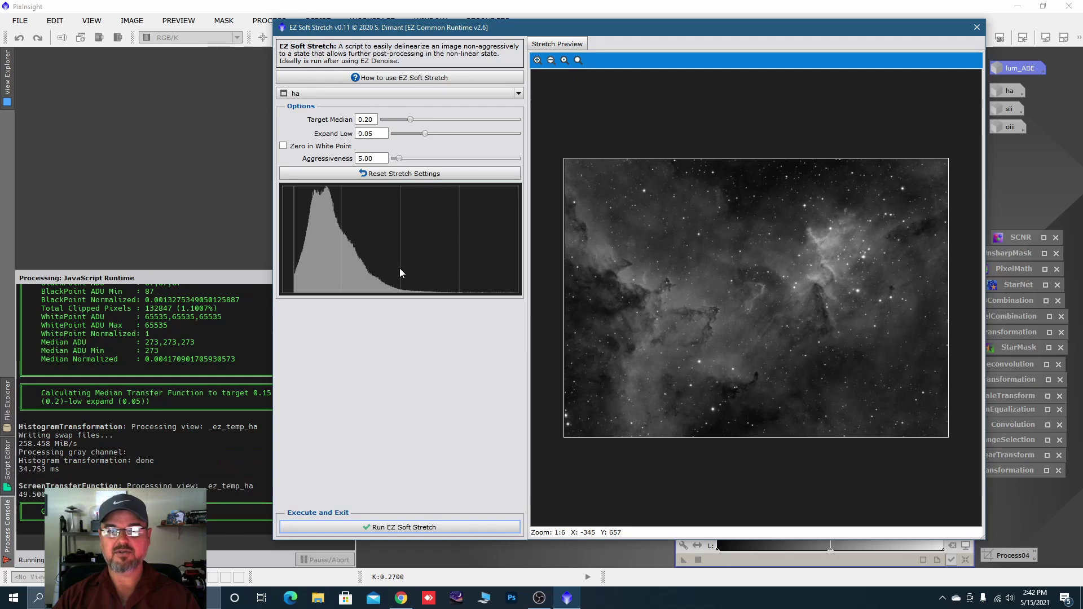
left_click(410, 529)
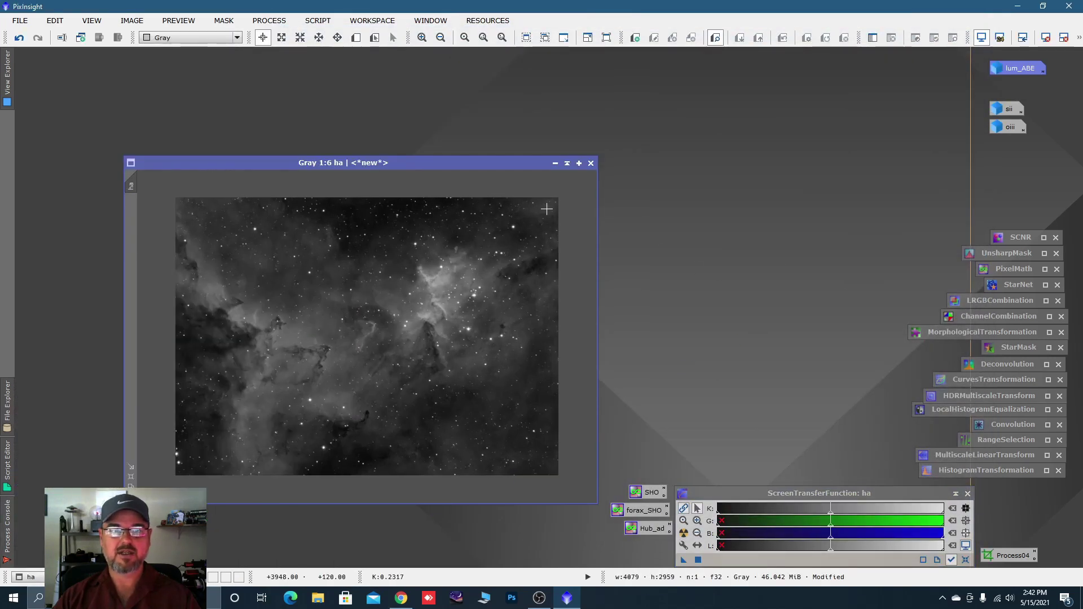
left_click(556, 164)
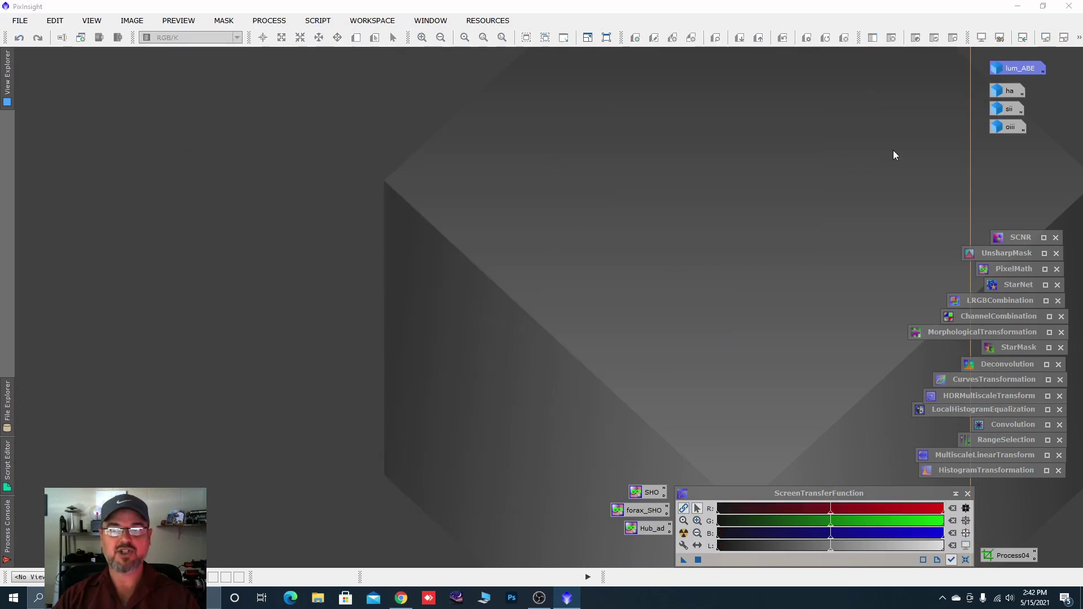
- Restore the iconized sii image and place its window in the upper middle of the workspace
left_click(1009, 110)
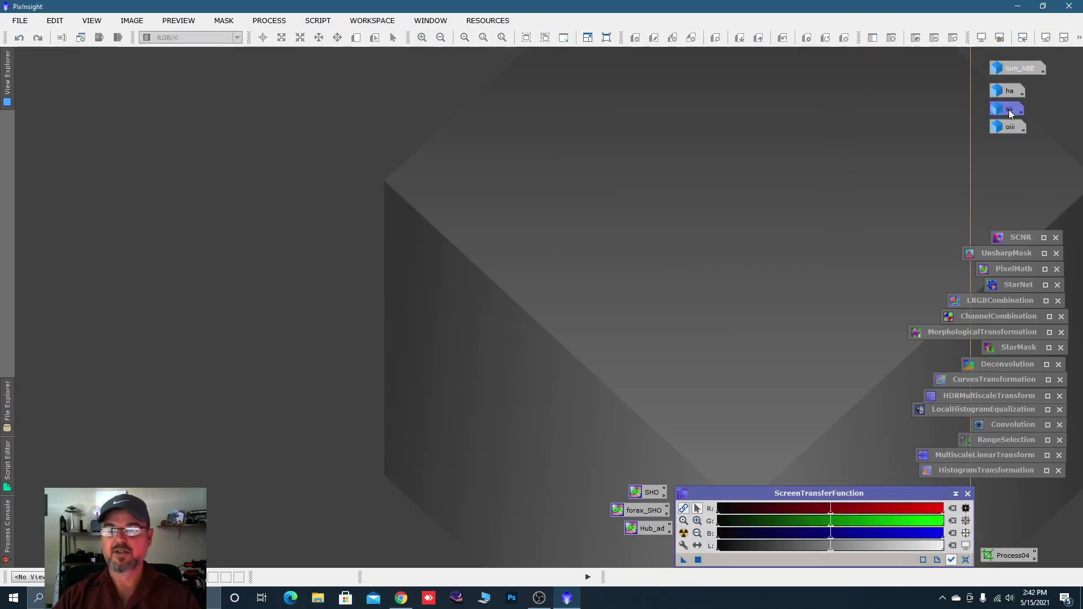
double_click(1008, 111)
left_click_drag(530, 200, 668, 92)
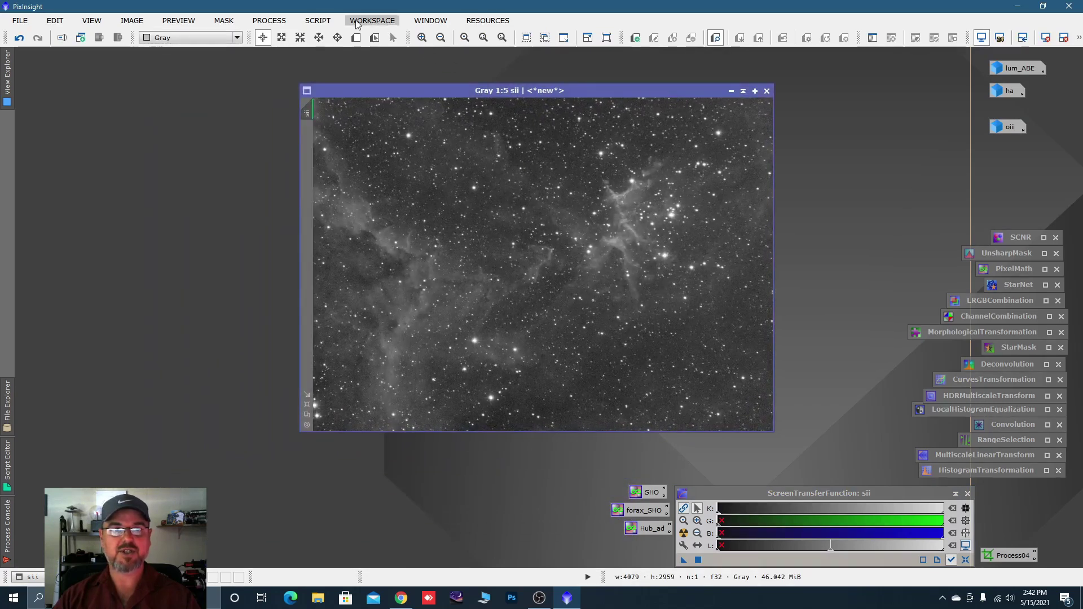
- Stretch the sii image with EZ Soft Stretch at target median 0.20 and expand low 0.05, and iconize it
left_click(317, 21)
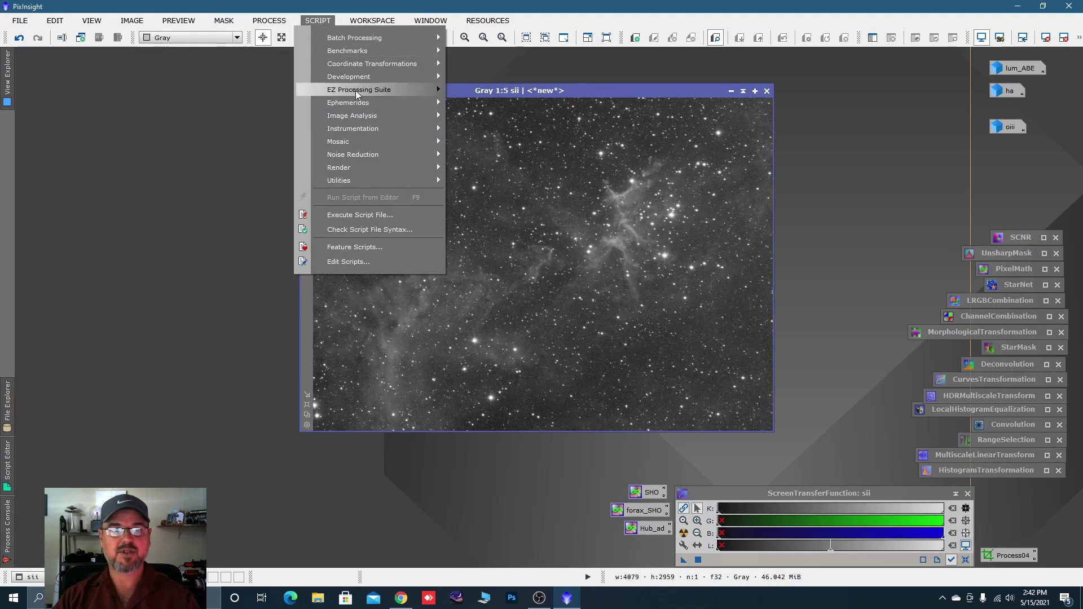
mouse_move(357, 92)
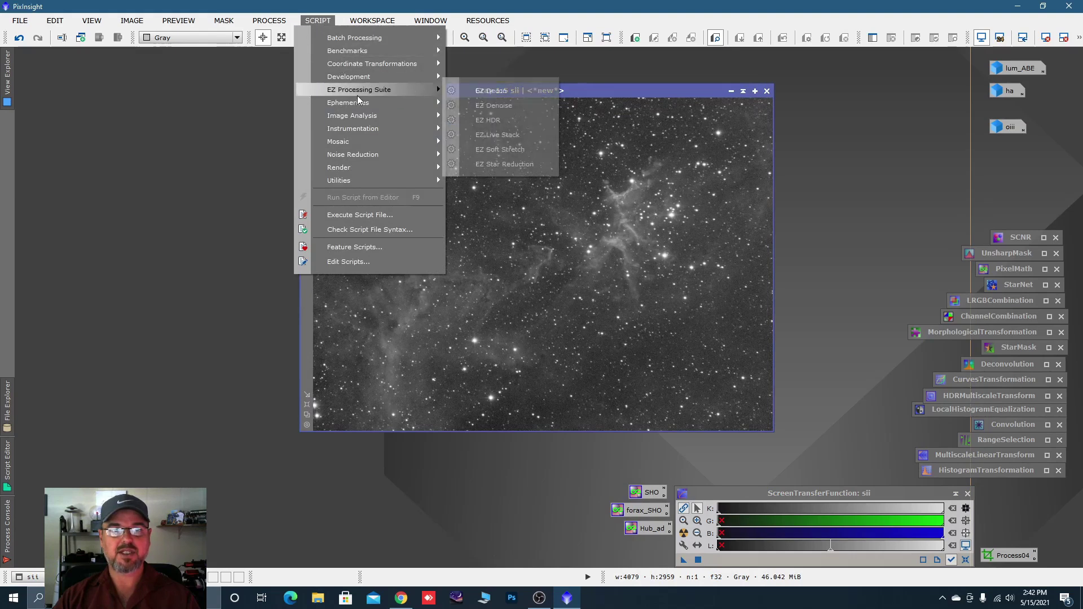
left_click(509, 151)
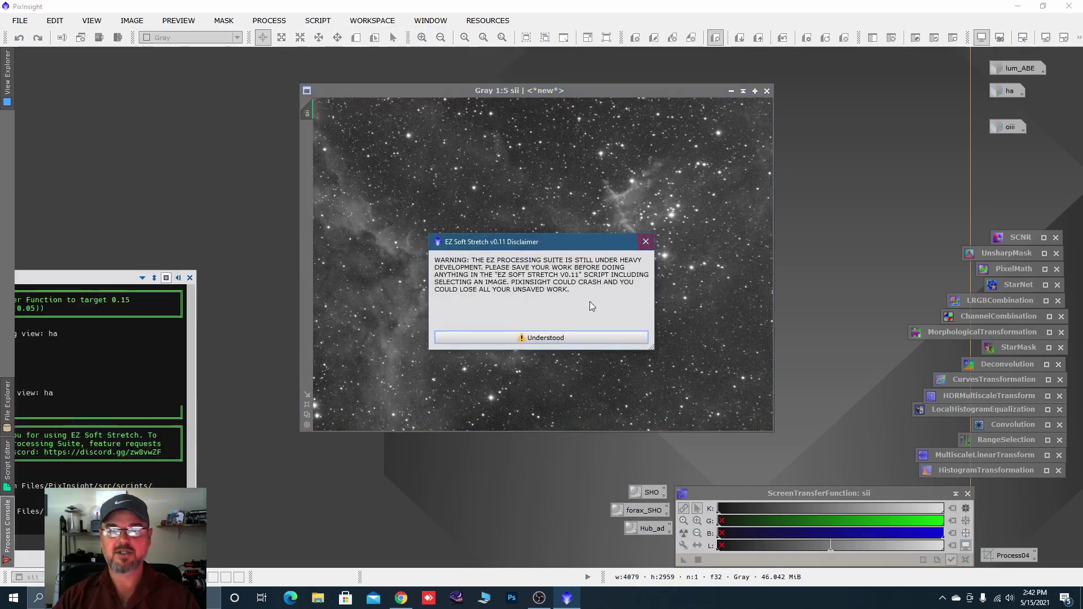
left_click(546, 337)
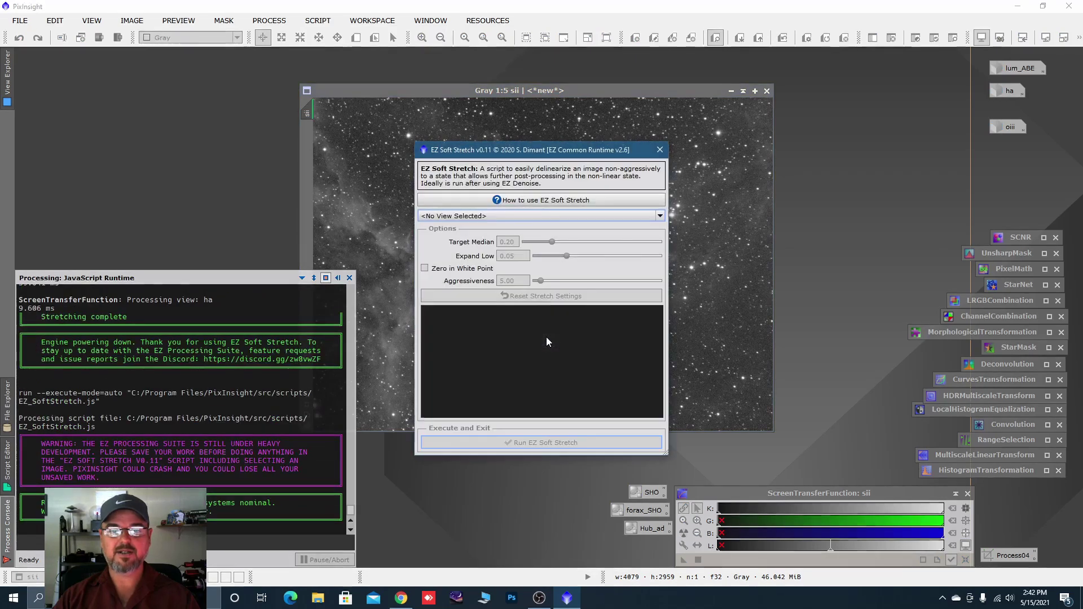
left_click(661, 216)
left_click(435, 264)
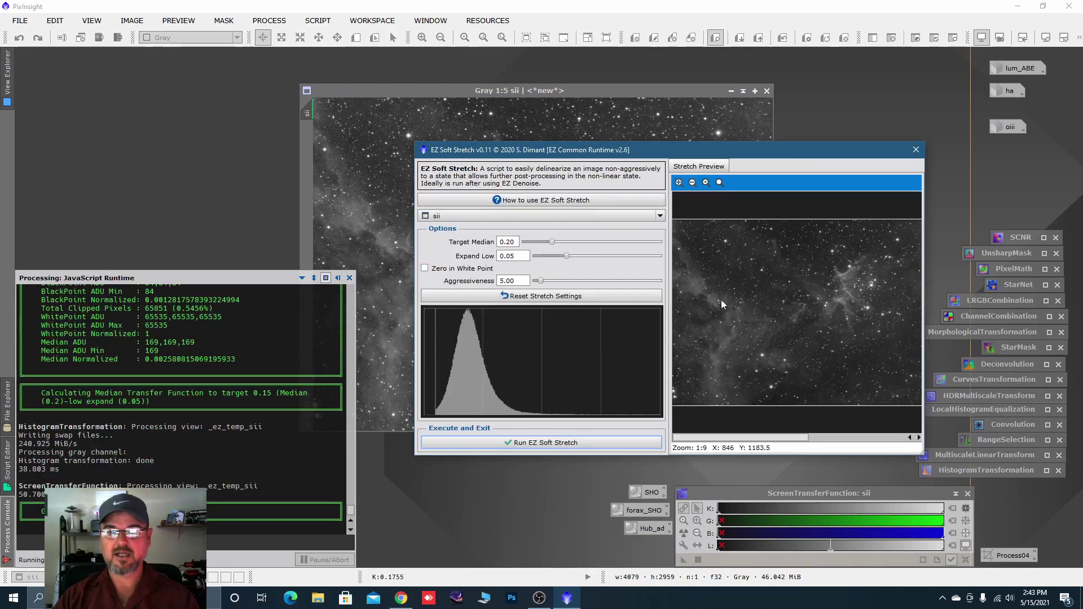
left_click(538, 443)
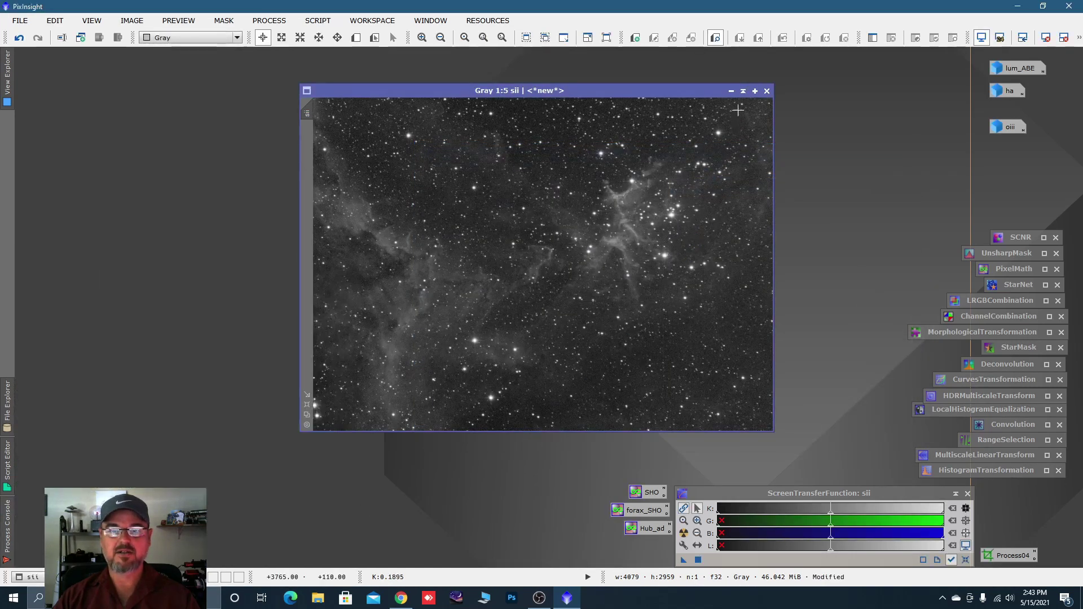
left_click(732, 91)
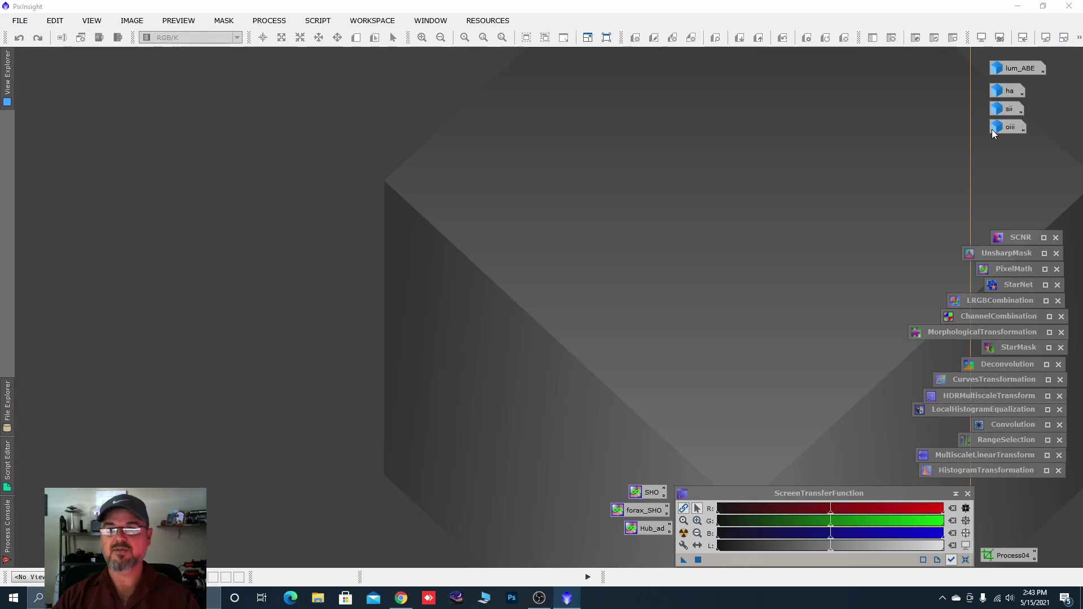
- Restore the oiii image, stretch it with EZ Soft Stretch at target median 0.20 and expand low 0.05, and iconize it
mouse_move(1011, 127)
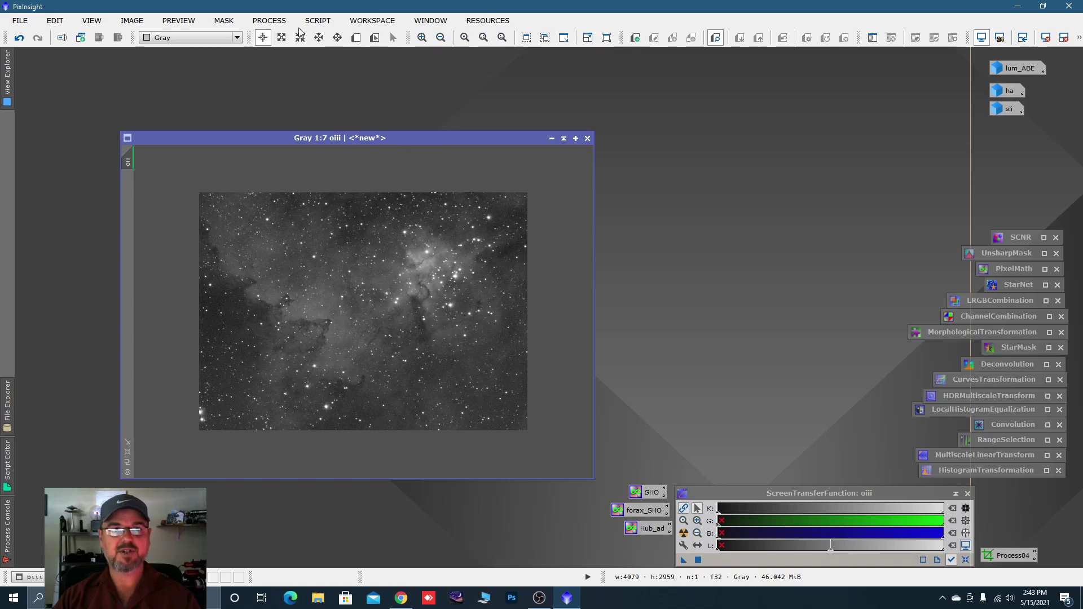
left_click(317, 20)
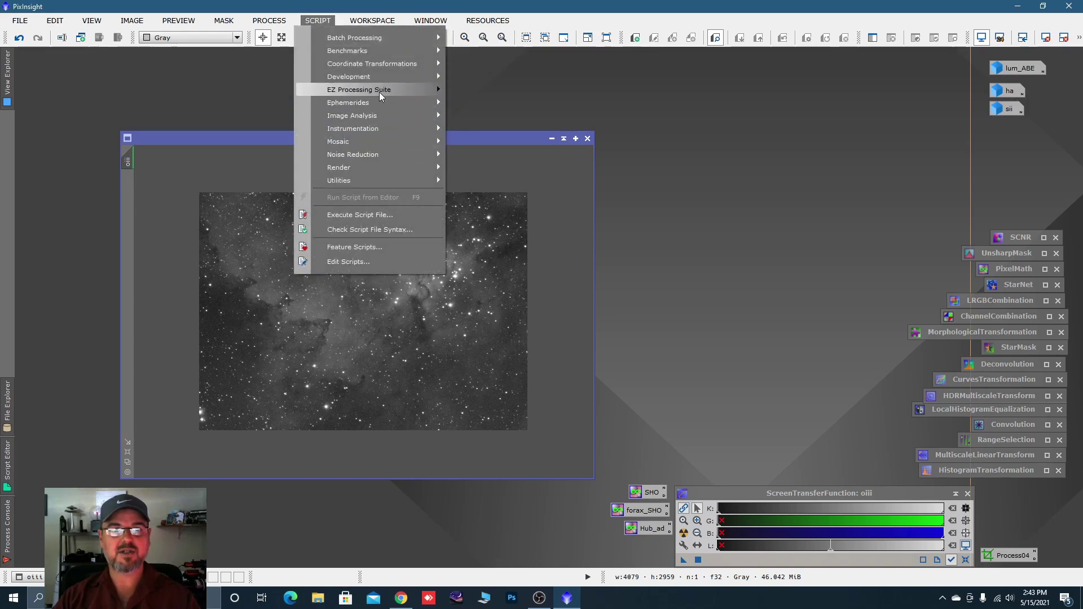
mouse_move(379, 92)
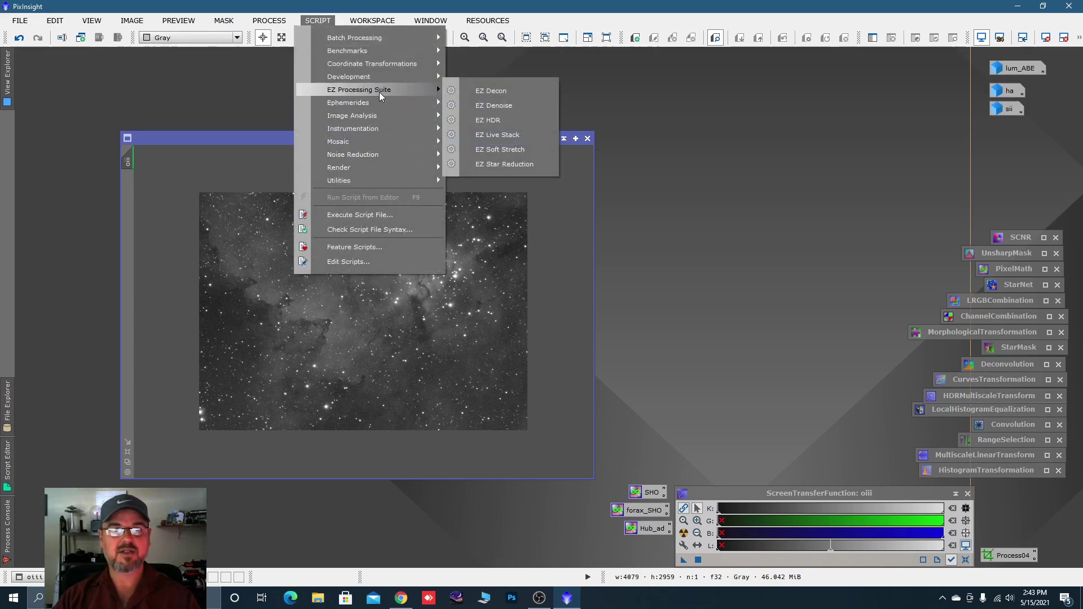
left_click(506, 150)
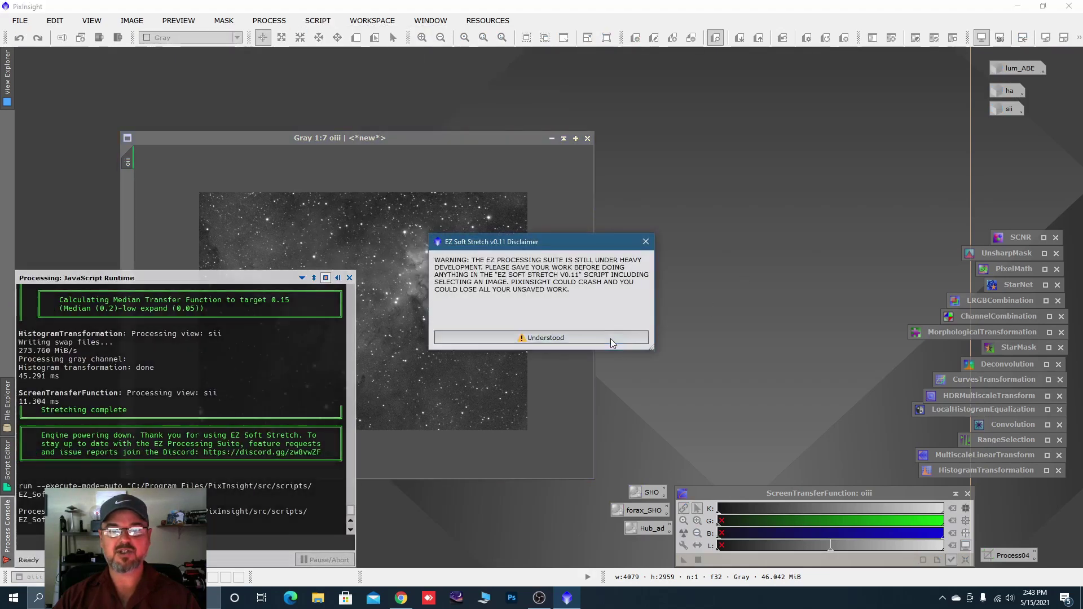
left_click(611, 341)
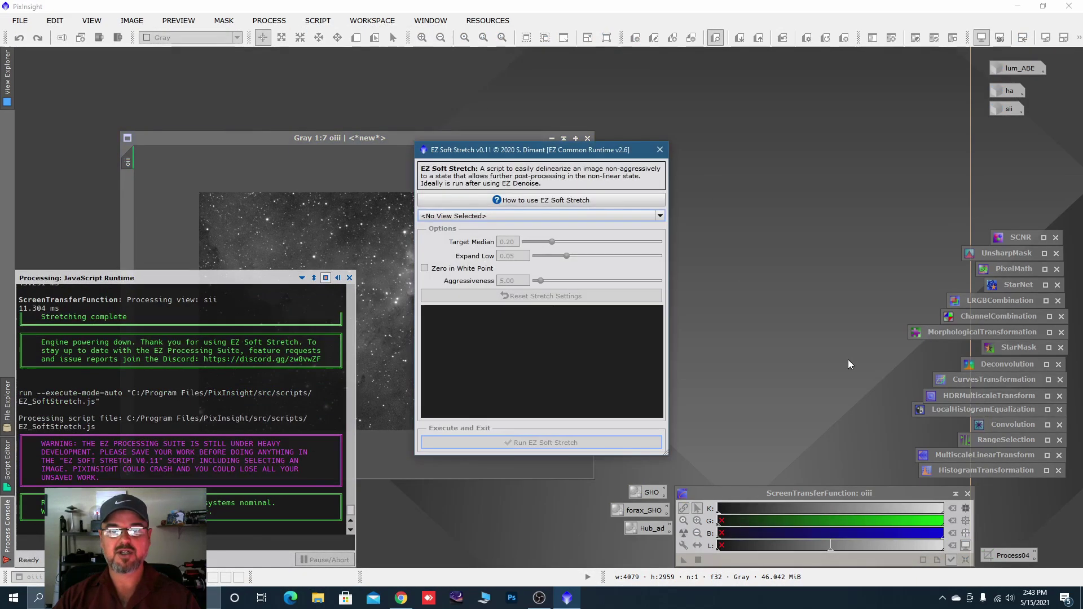
left_click(660, 215)
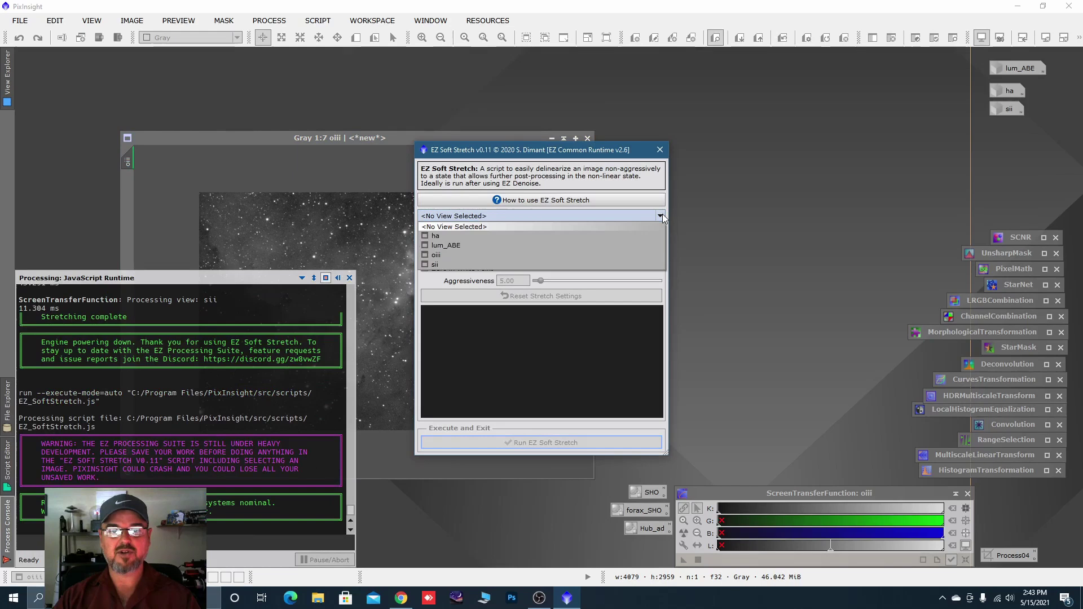
left_click(457, 260)
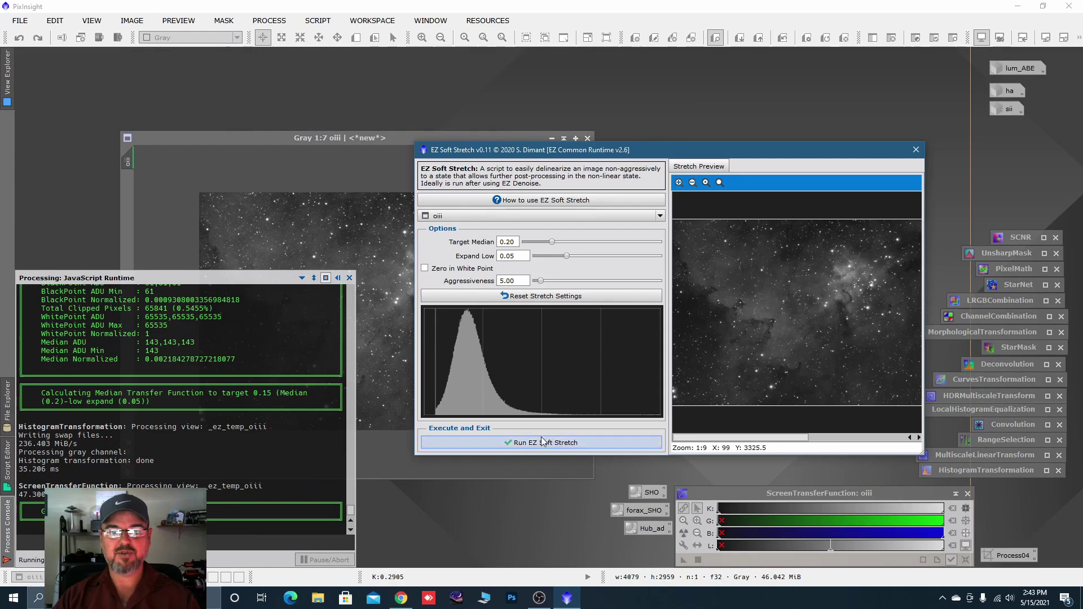
left_click(523, 443)
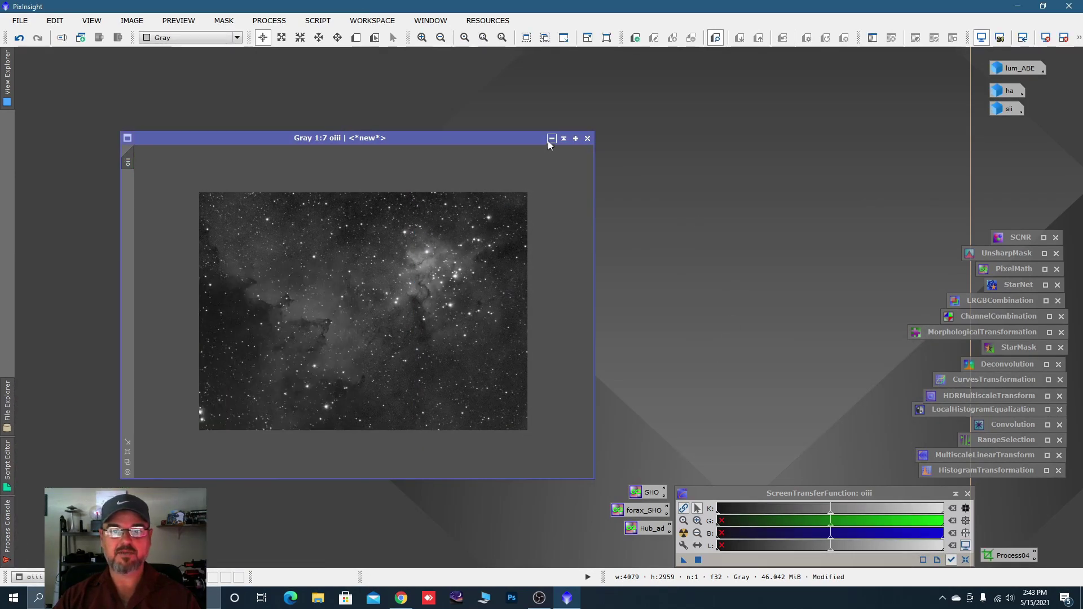
left_click(551, 138)
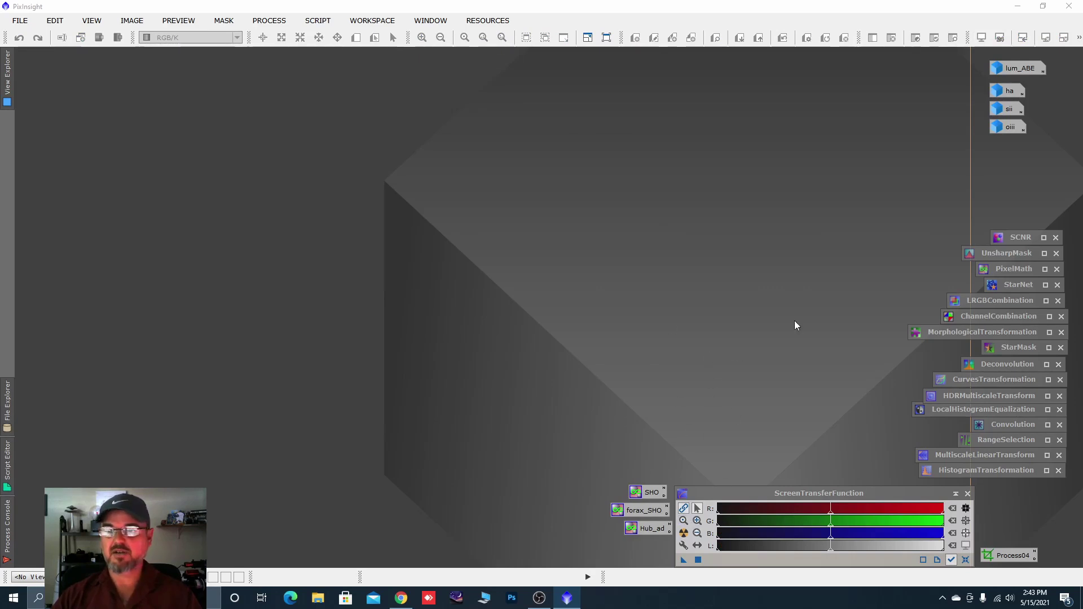
- Open ChannelCombination from its process icon and reset all its source images to automatic
double_click(1009, 320)
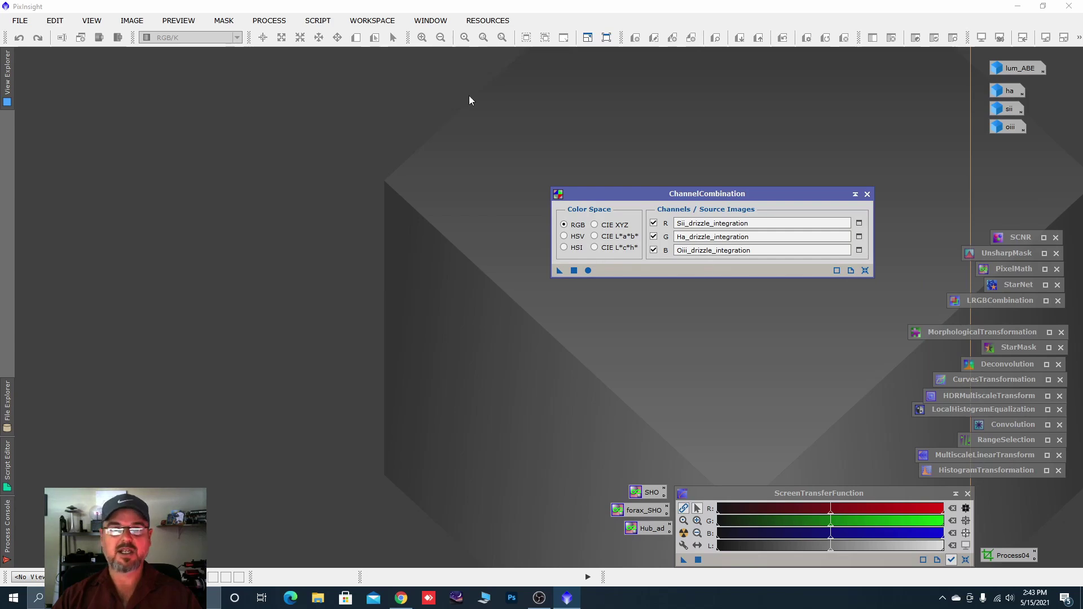
left_click(273, 24)
mouse_move(362, 13)
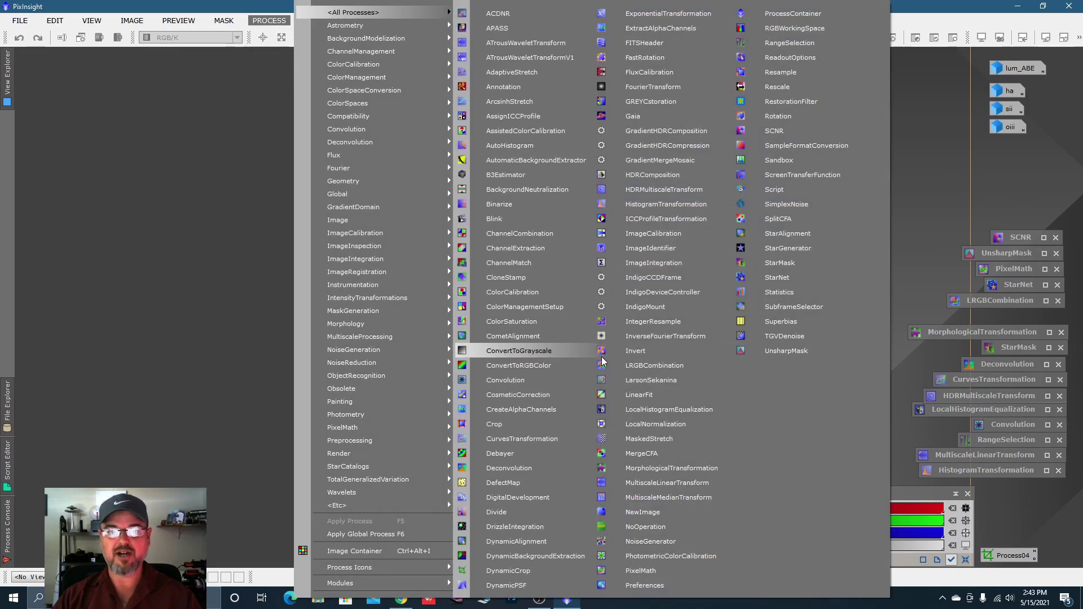
left_click(231, 296)
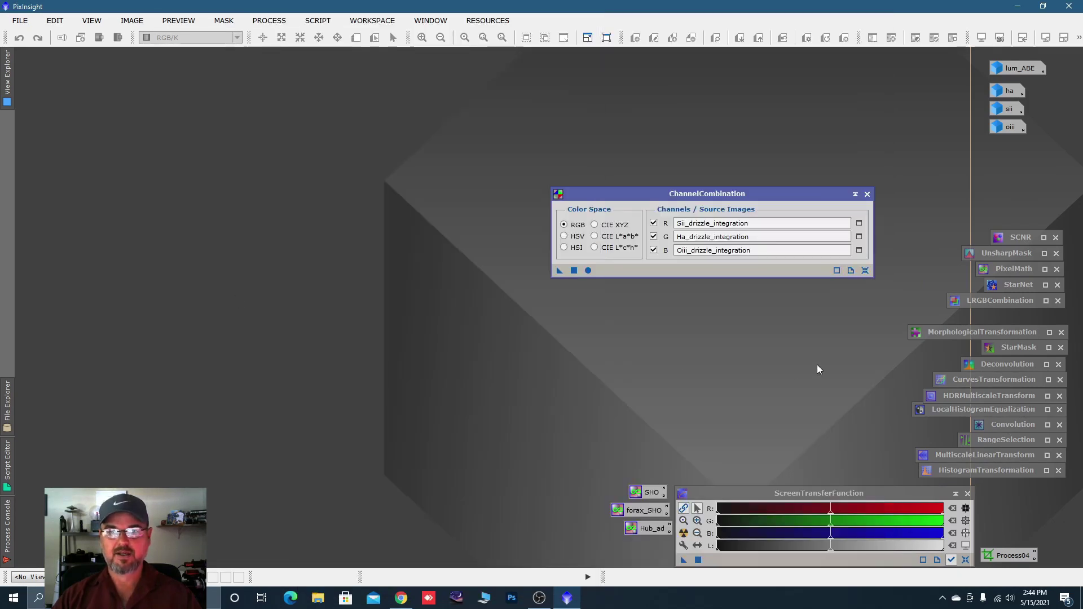
left_click(865, 269)
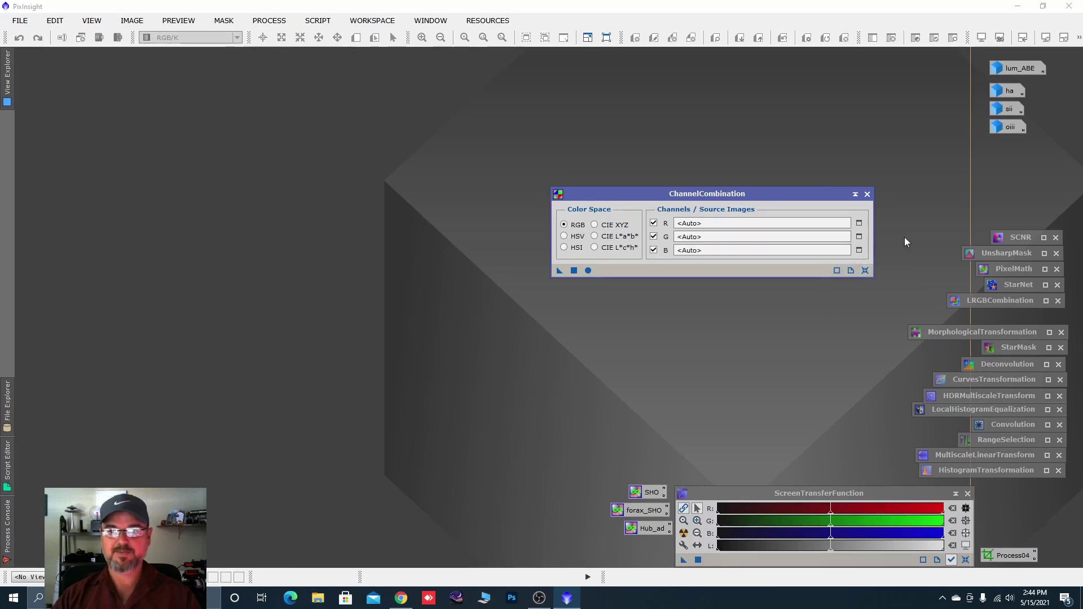
- Assign sii to red, ha to green and oiii to blue, and combine them into a new RGB image
left_click_drag(1010, 93, 716, 242)
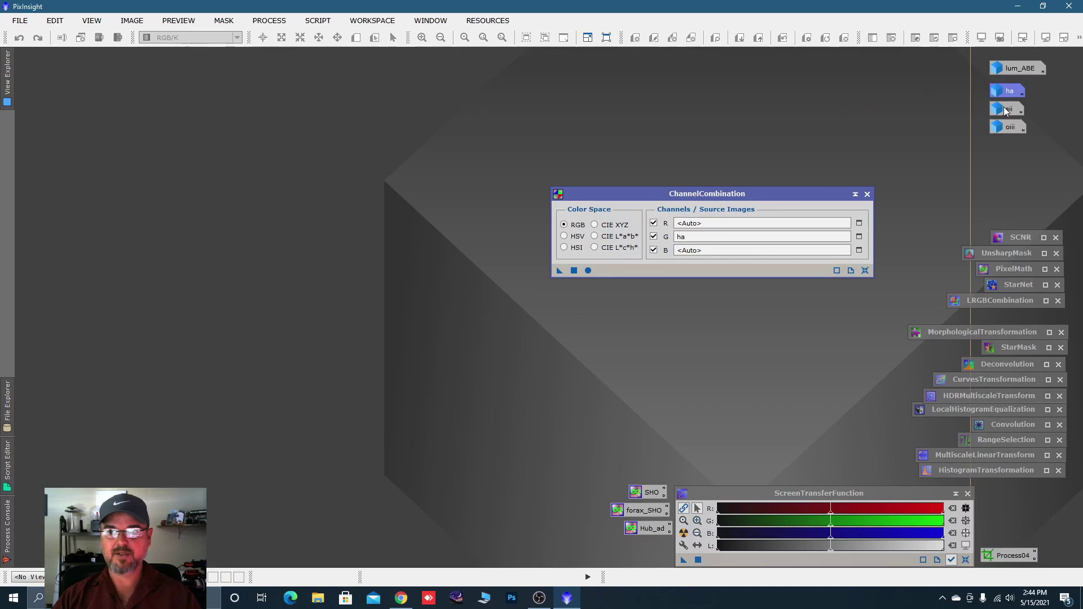
left_click_drag(1009, 109, 710, 221)
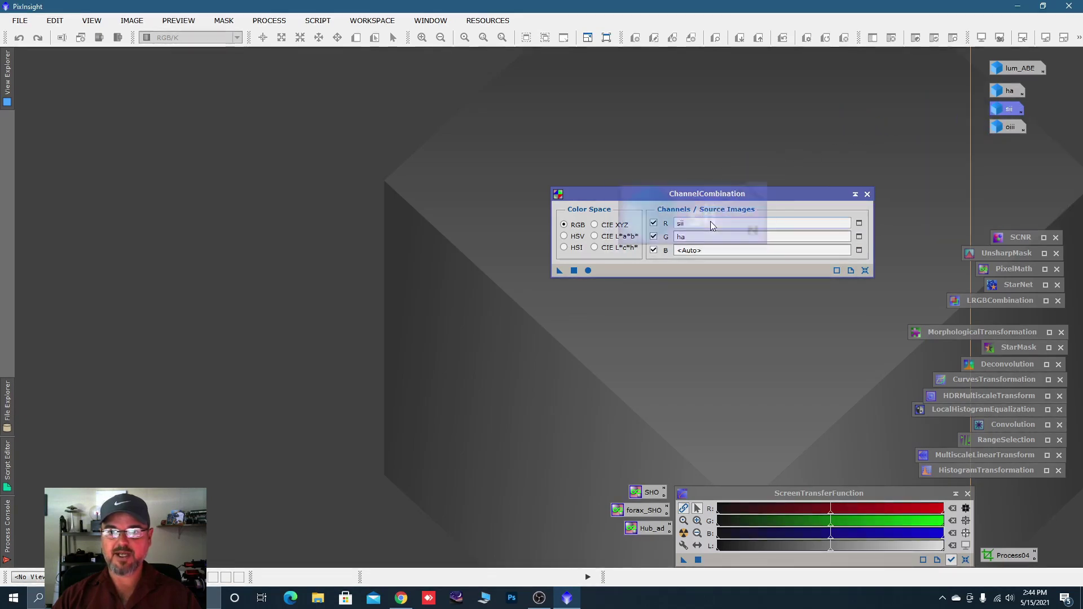
left_click_drag(1017, 131, 711, 253)
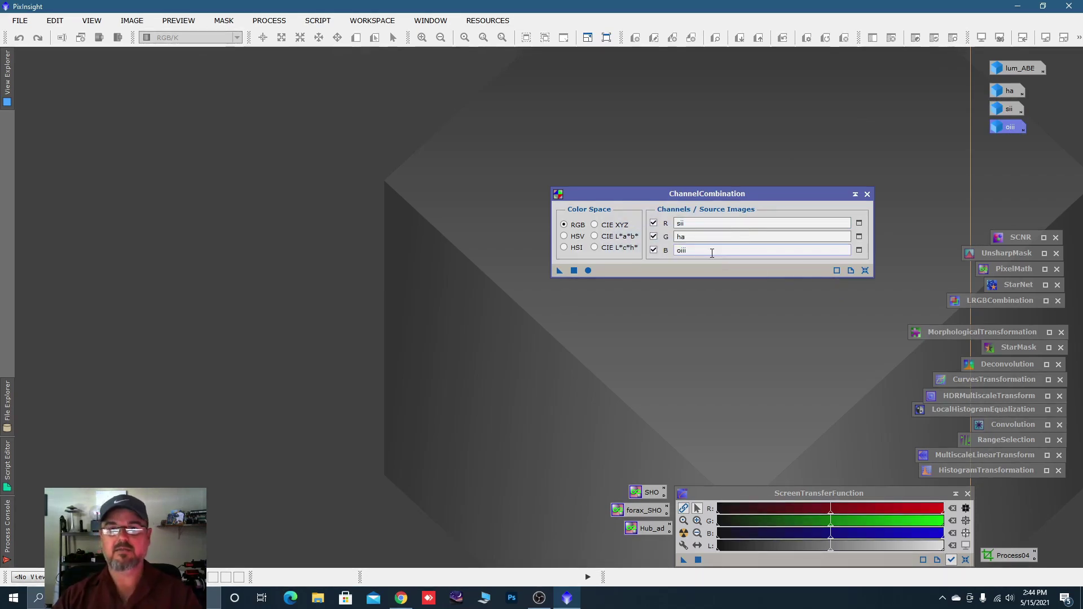
left_click(586, 271)
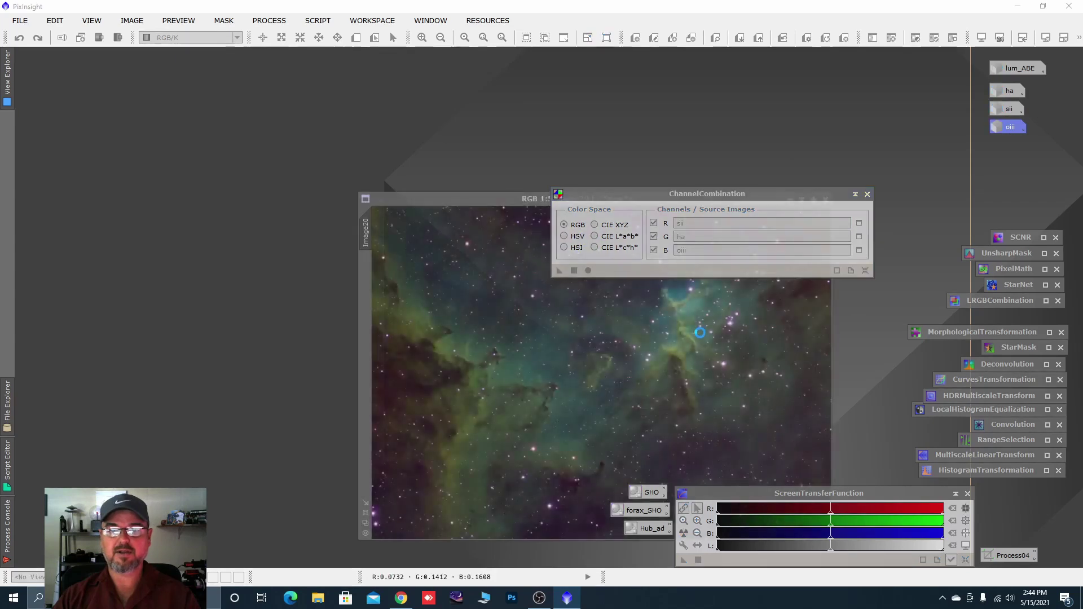
- Collapse ChannelCombination back to its icon, and move the combined RGB image window to the workspace's upper left and enlarge it
left_click(855, 194)
left_click_drag(743, 204, 475, 71)
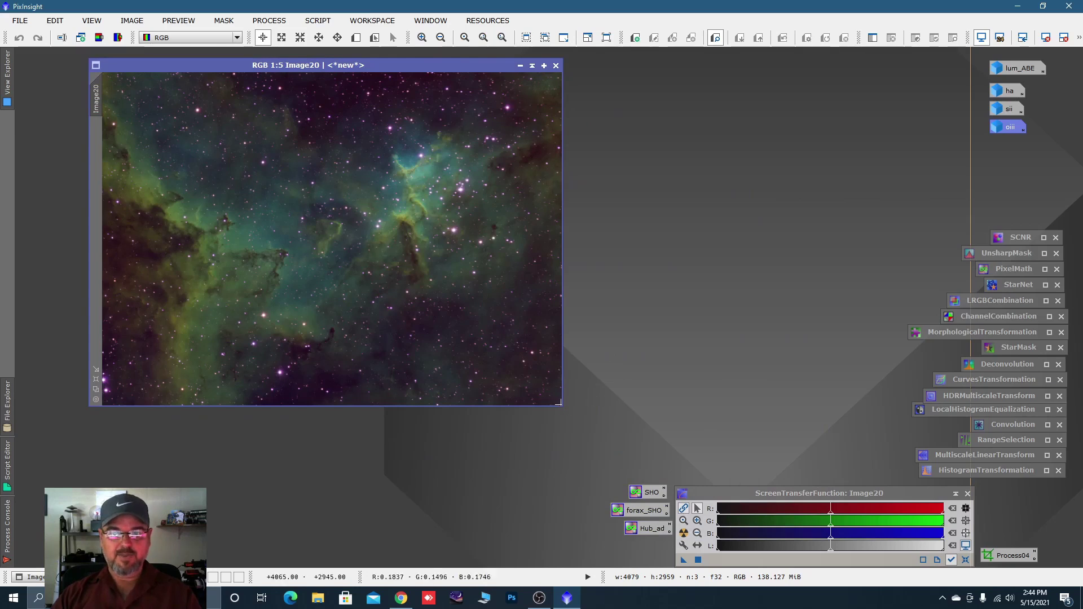
left_click_drag(562, 404, 671, 527)
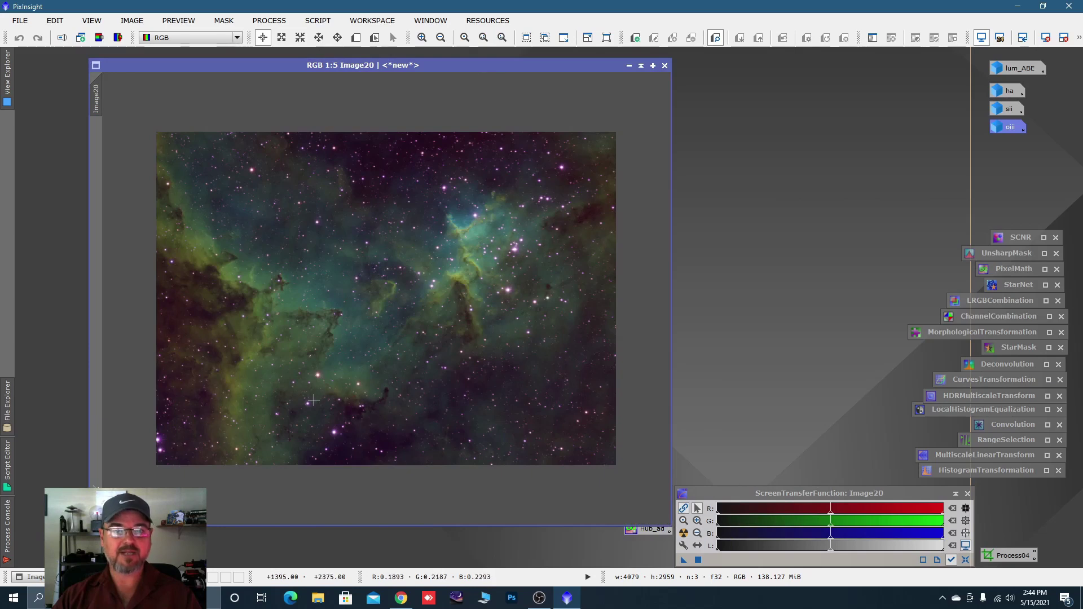
- Invert the combined RGB image and remove green from it with SCNR at amount 1.00, using Average Neutral protection
left_click(128, 24)
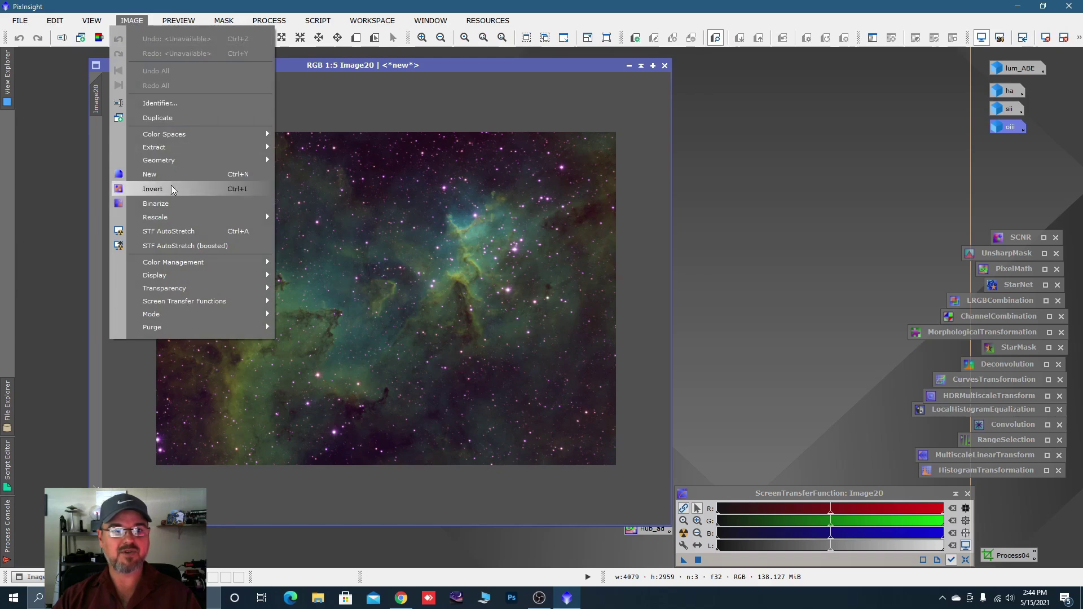
left_click(153, 189)
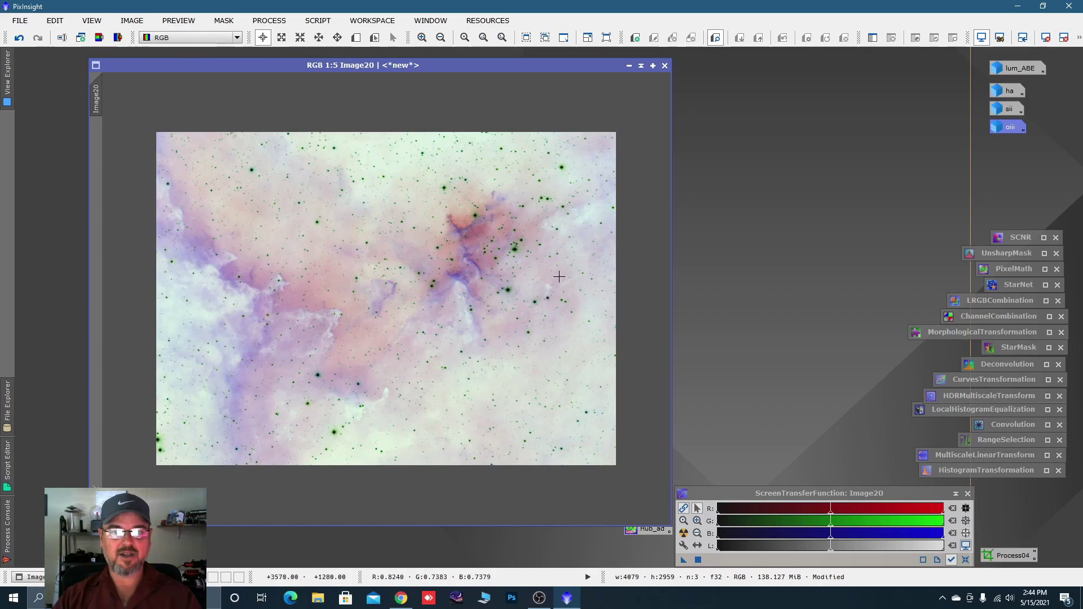
double_click(1020, 240)
left_click_drag(819, 270, 831, 230)
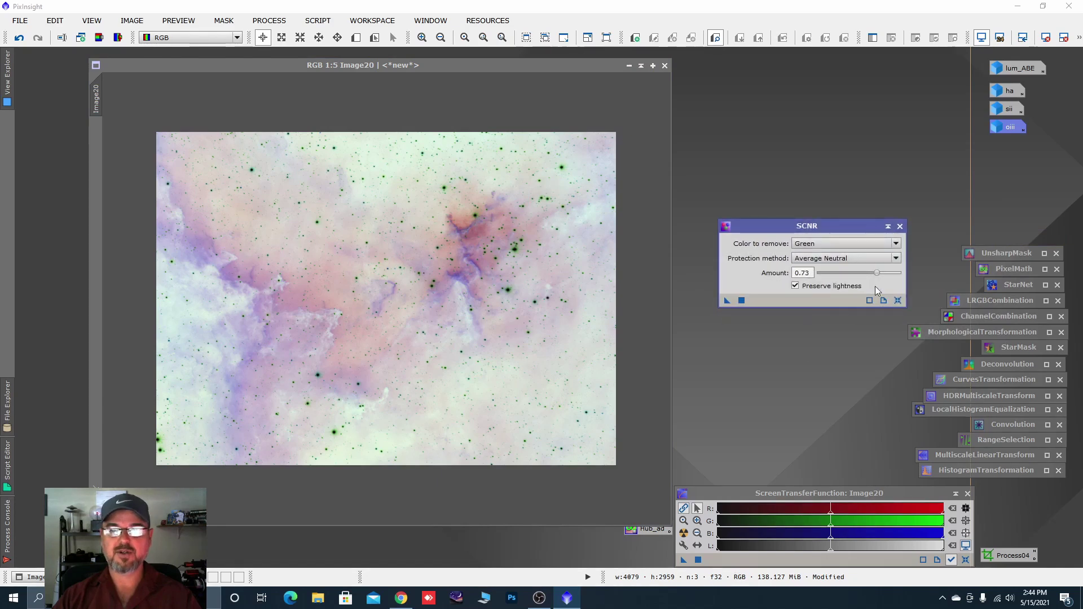
left_click_drag(877, 273, 904, 273)
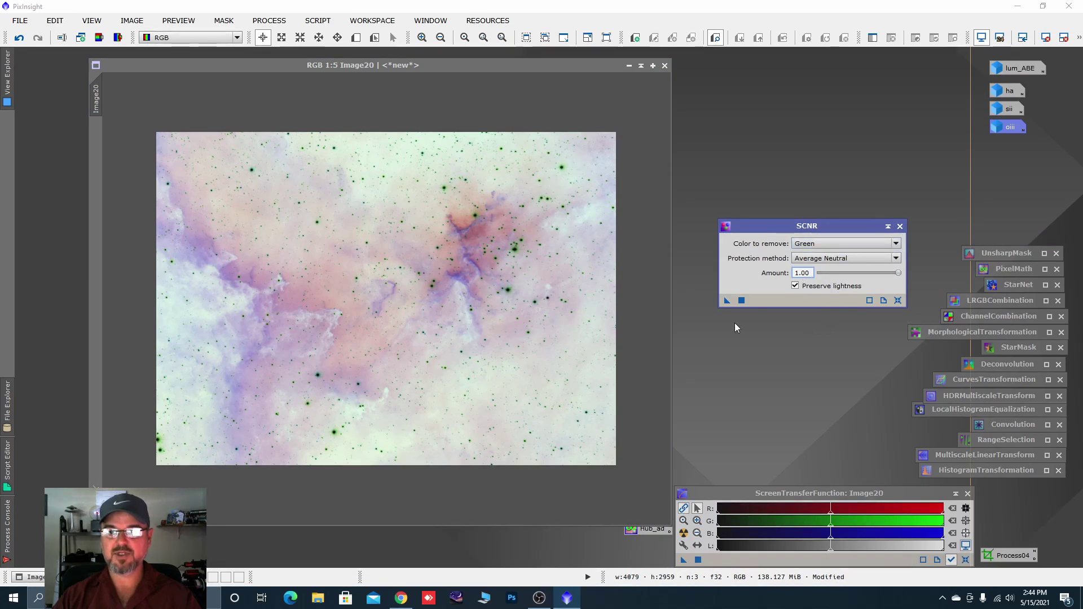
left_click_drag(727, 300, 539, 388)
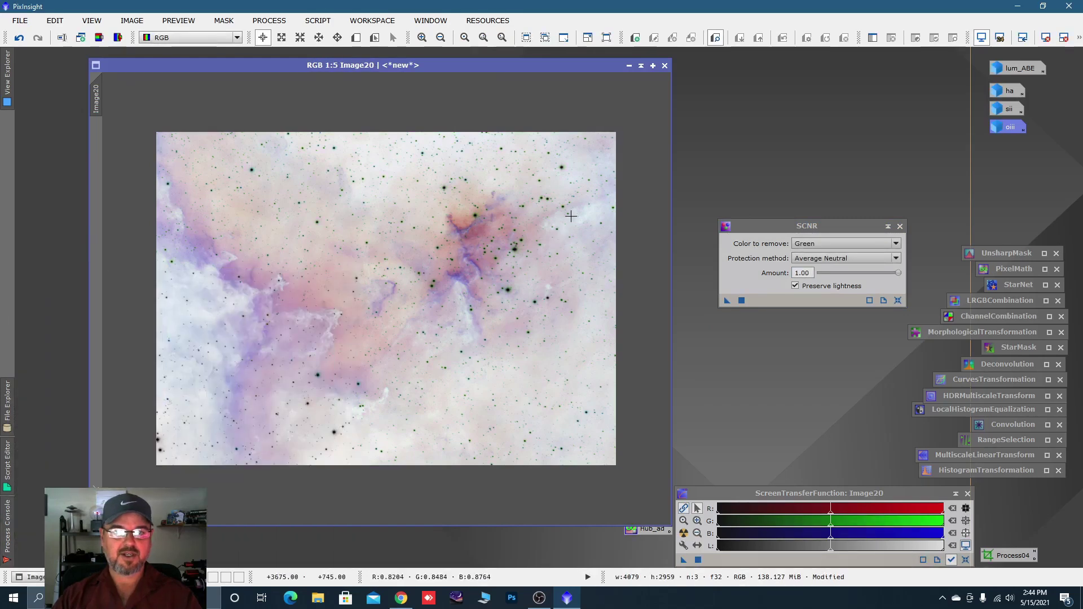
left_click(889, 227)
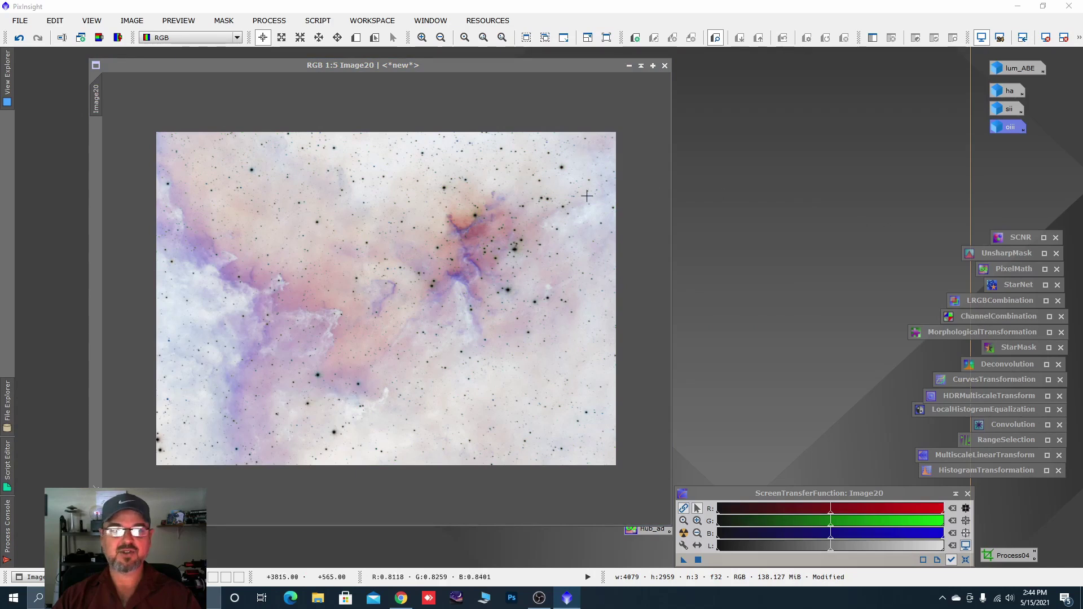
- Invert the combined RGB image back to its positive colours and inspect it
left_click(131, 21)
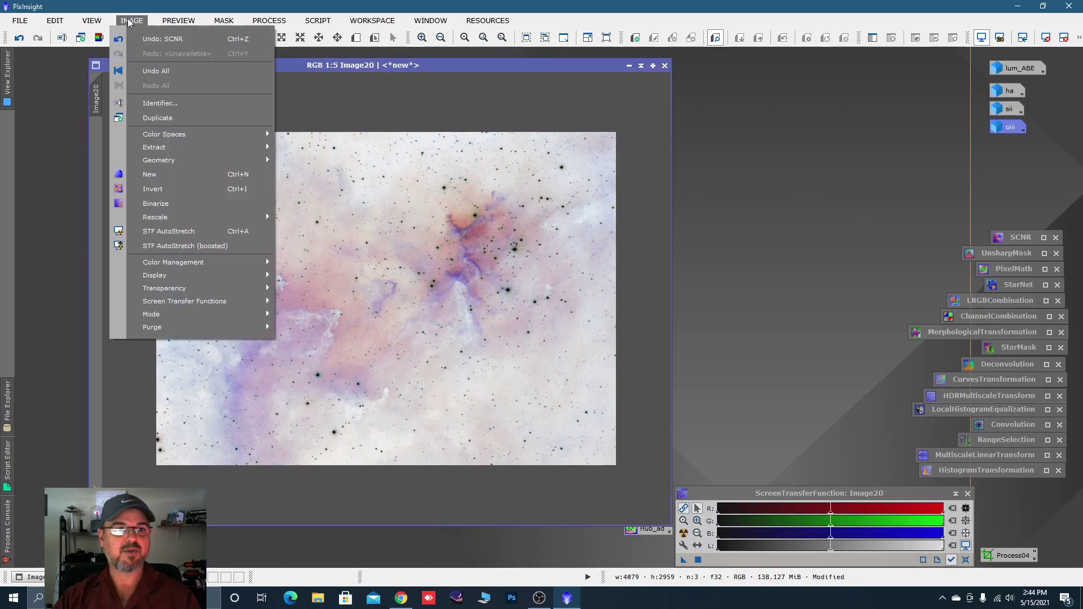
mouse_move(166, 163)
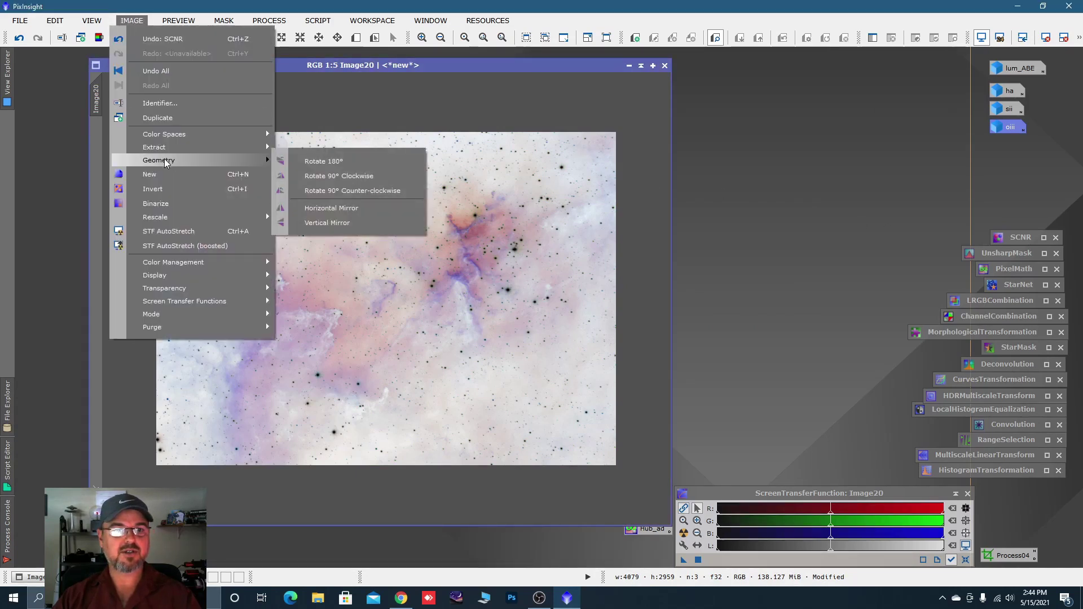
left_click(155, 189)
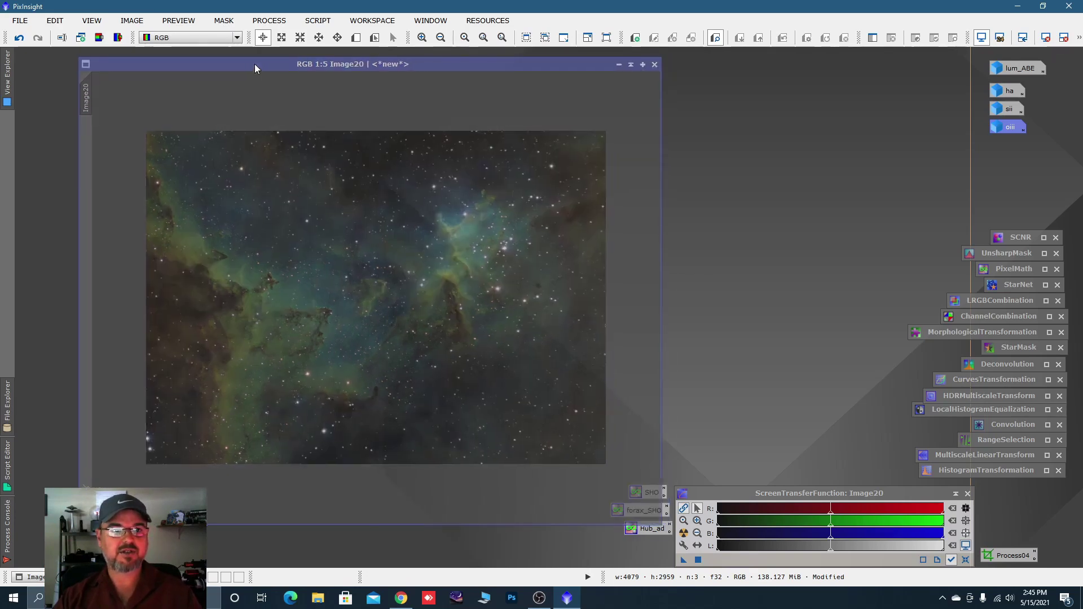
scroll(531, 405, "up", 1)
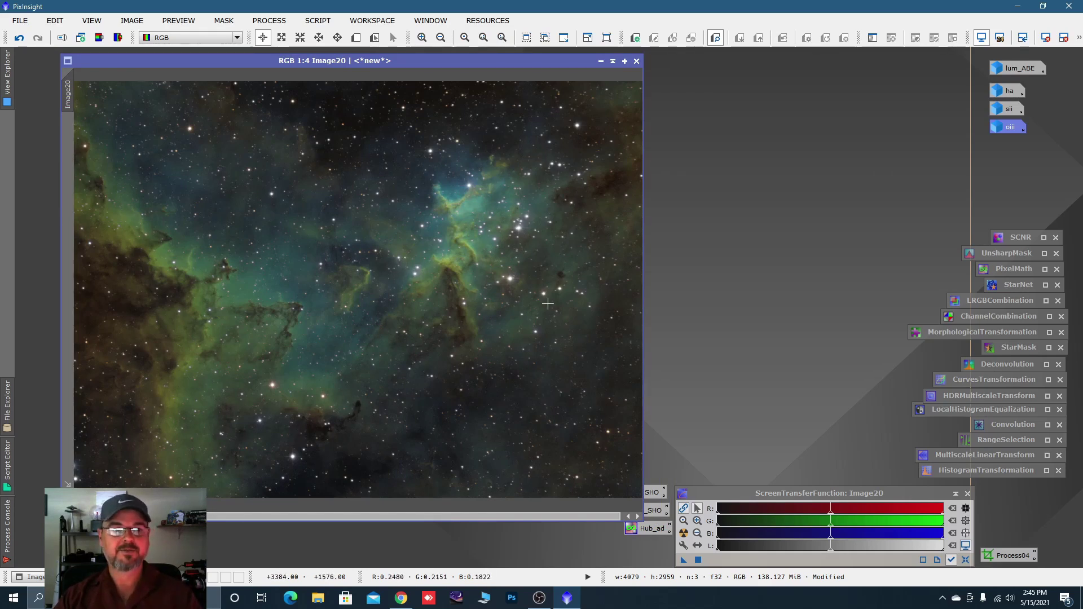
scroll(526, 251, "down", 1)
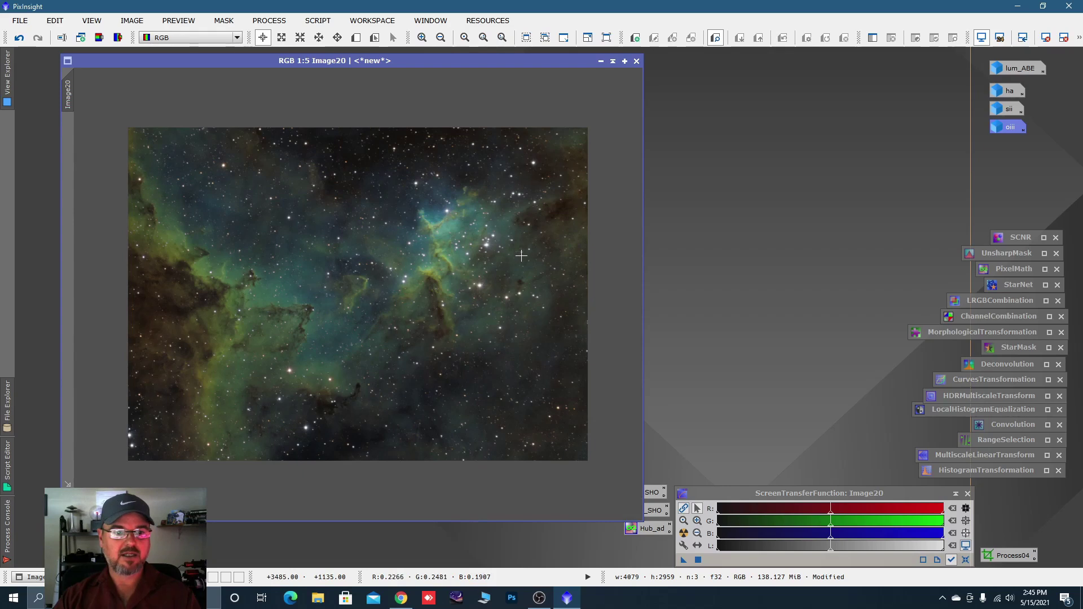
- Remove the stars from the combined RGB image with StarNet at stride 128, creating a star mask, and collapse StarNet
double_click(1017, 286)
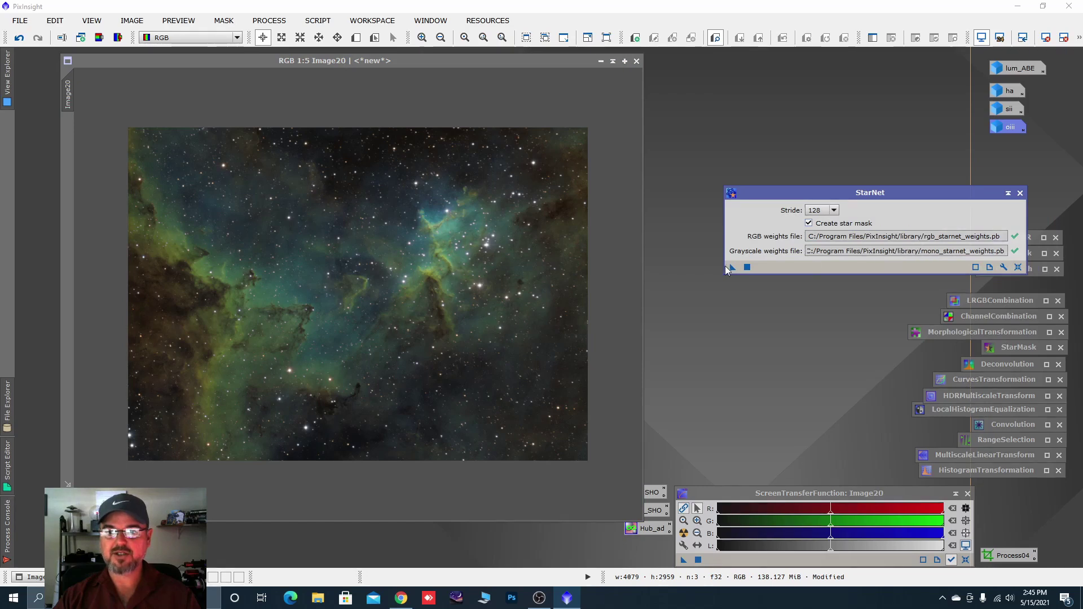
left_click_drag(732, 267, 532, 323)
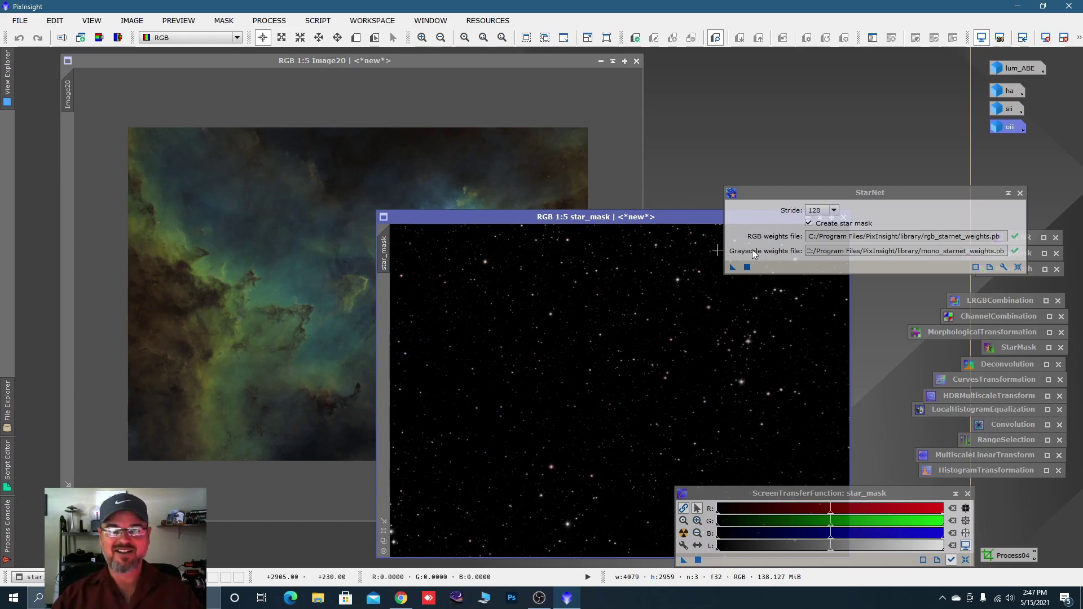
left_click(1008, 193)
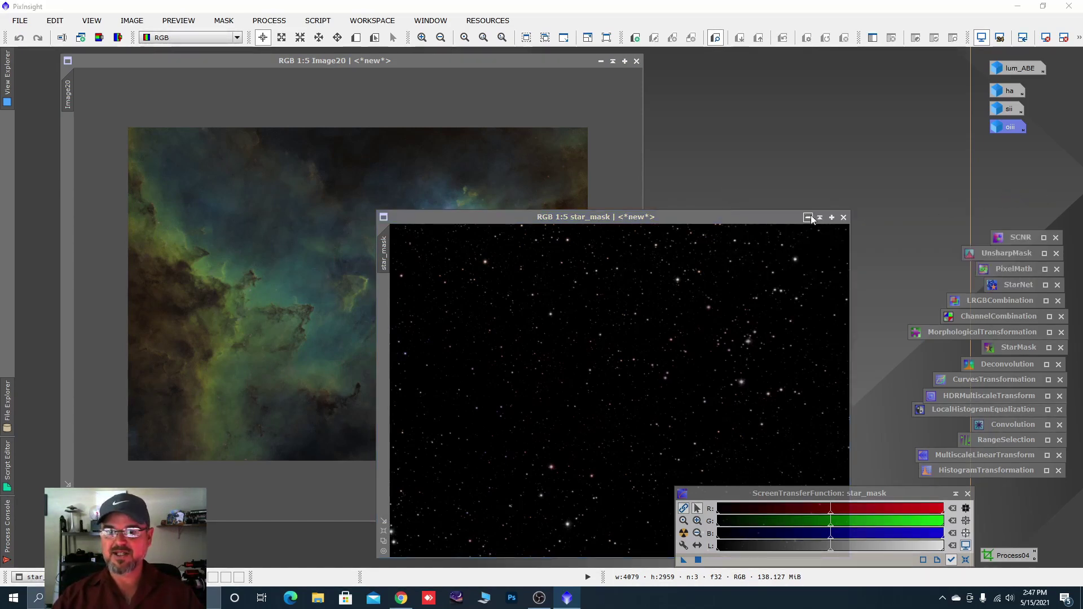
- Iconize the star mask image and place its icon at the workspace's lower edge, clear of the RGB image
left_click_drag(783, 212, 772, 141)
left_click(801, 146)
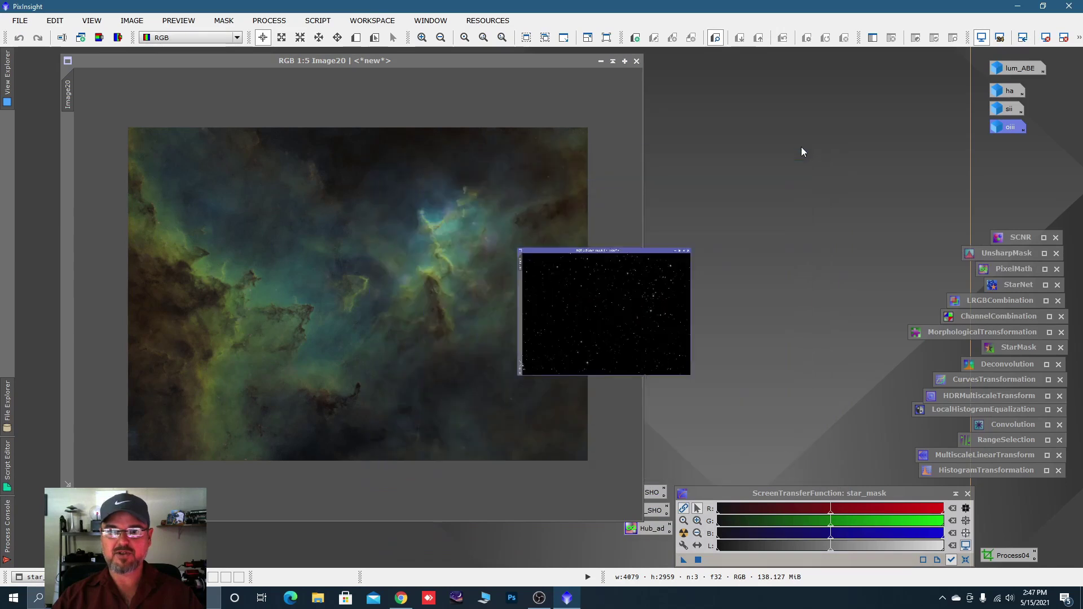
left_click_drag(641, 322, 635, 557)
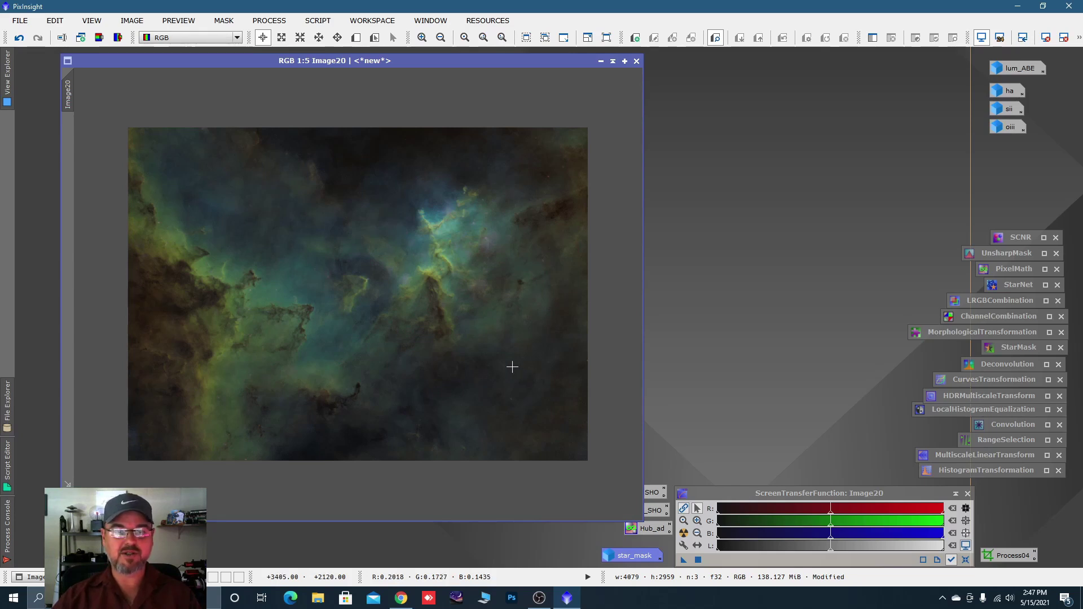
- Remove green from the starless RGB image with SCNR at amount 0.62, using Average Neutral protection, and collapse SCNR
scroll(359, 286, "up", 1)
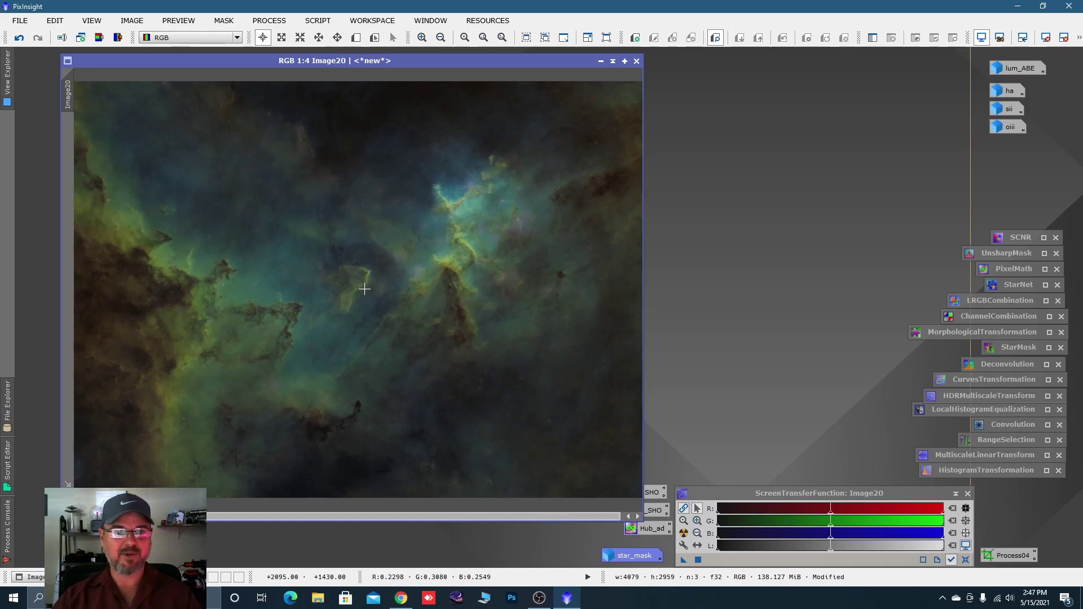
scroll(439, 261, "down", 1)
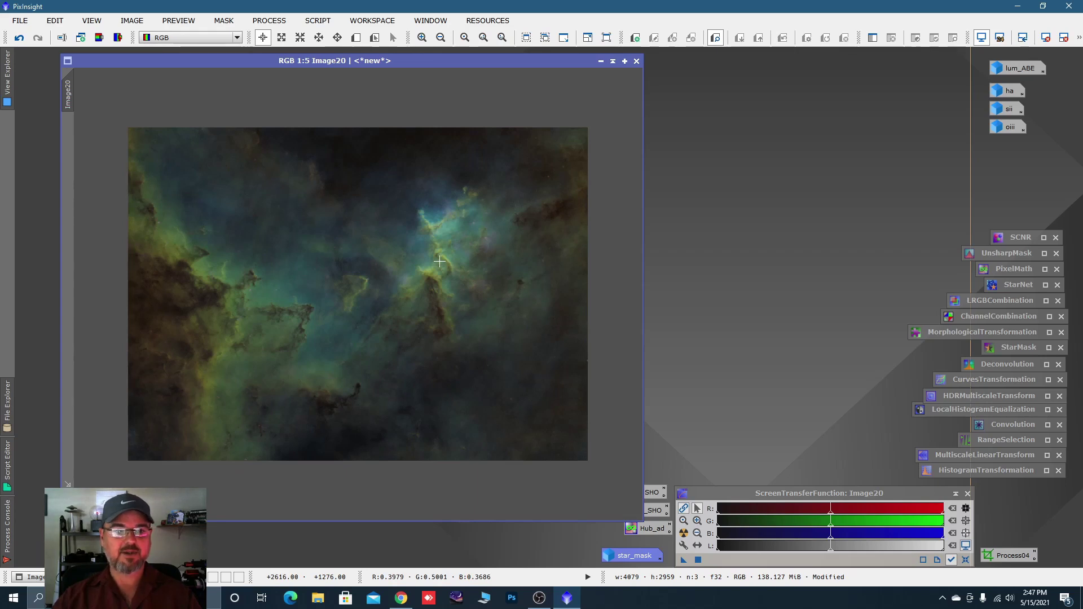
scroll(440, 261, "up", 1)
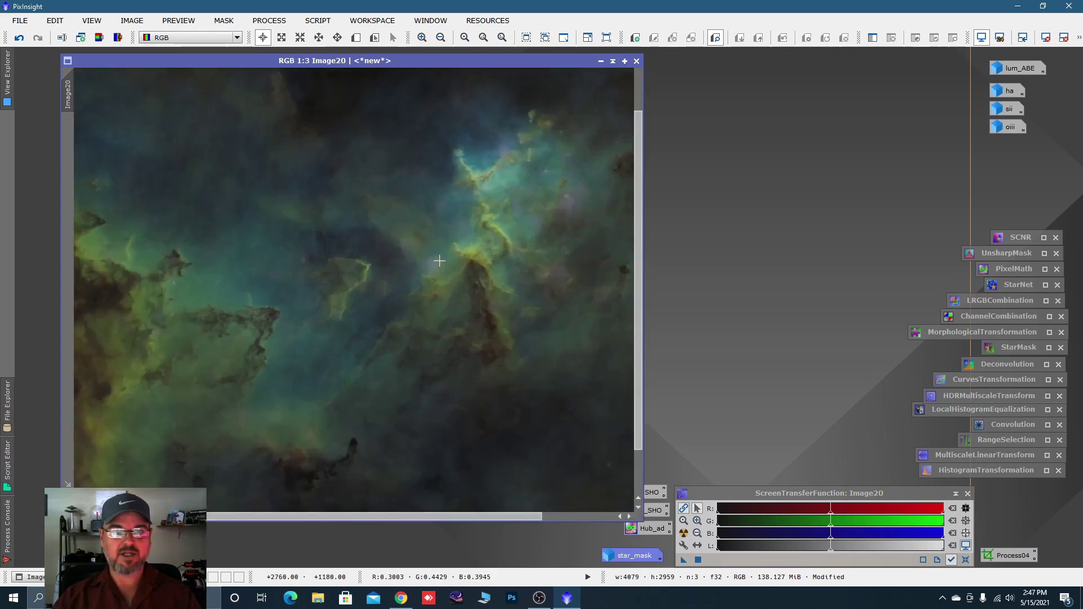
scroll(439, 261, "up", 1)
scroll(439, 262, "down", 1)
scroll(439, 262, "down", 1)
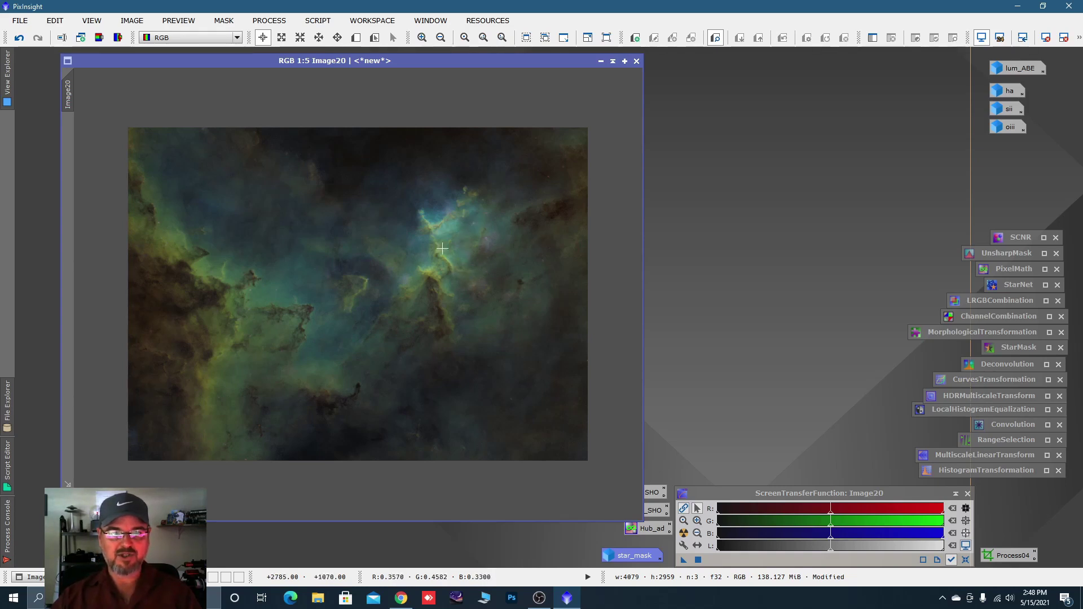
double_click(1024, 239)
left_click_drag(853, 229, 850, 198)
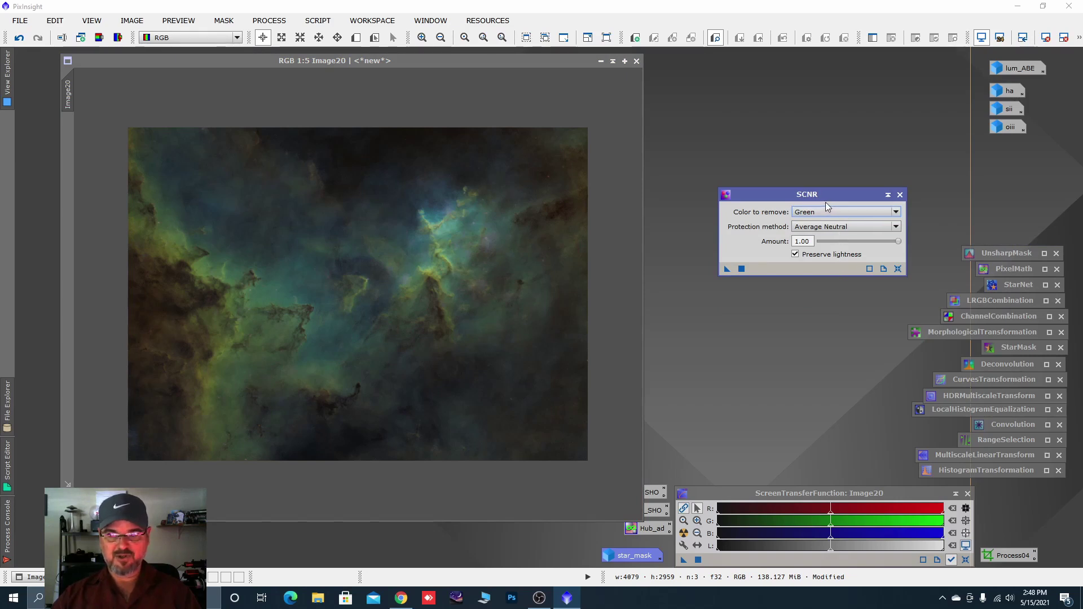
left_click_drag(898, 242, 867, 241)
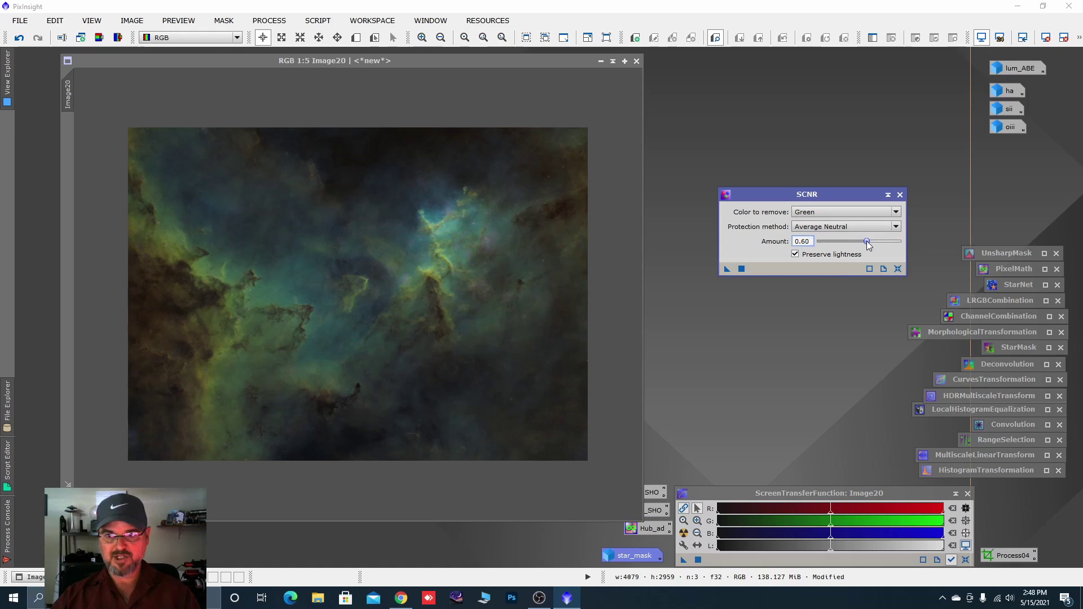
left_click(866, 242)
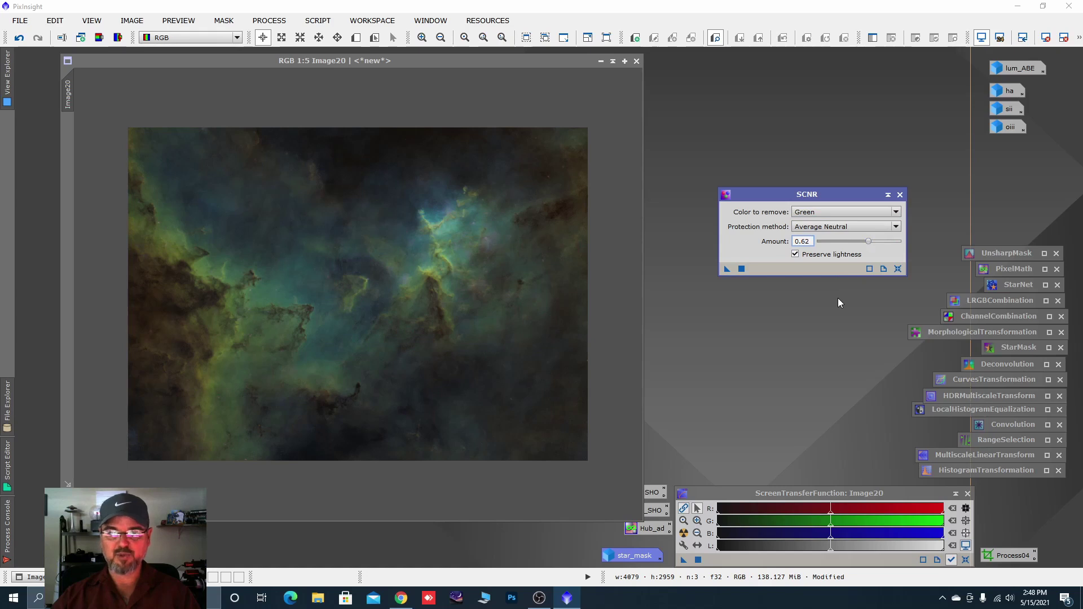
left_click(727, 269)
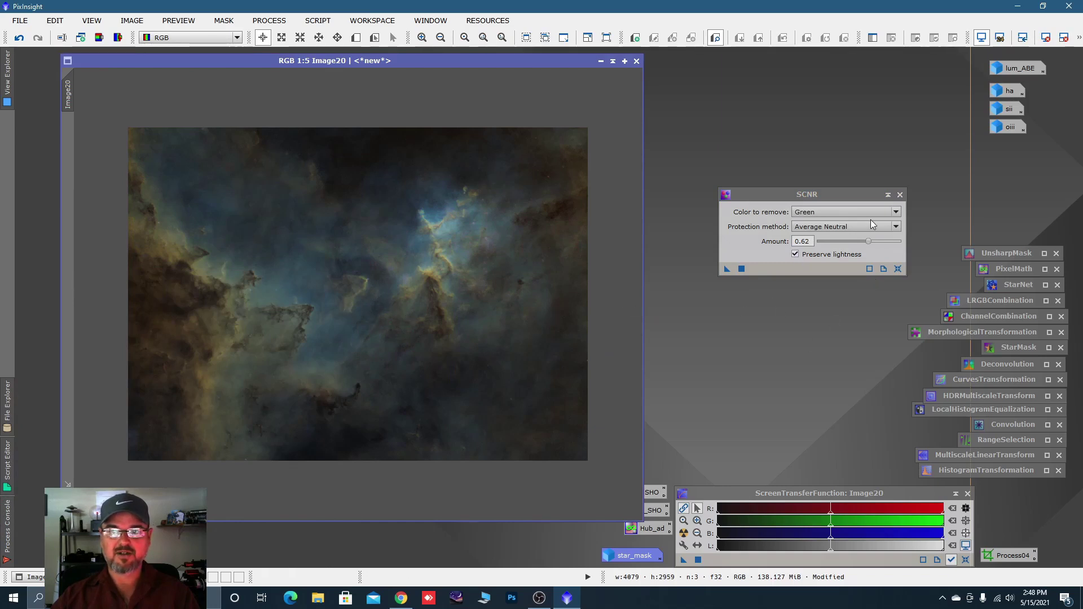
left_click(886, 195)
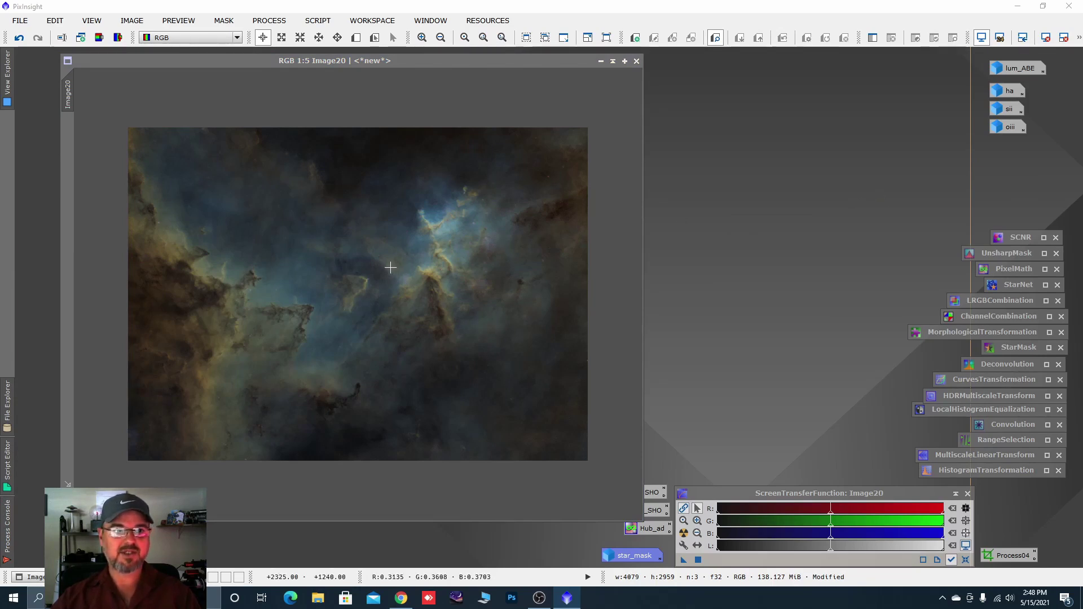
- Extract the luminance of the starless RGB image as a grayscale image and move its window over the RGB image
left_click(100, 38)
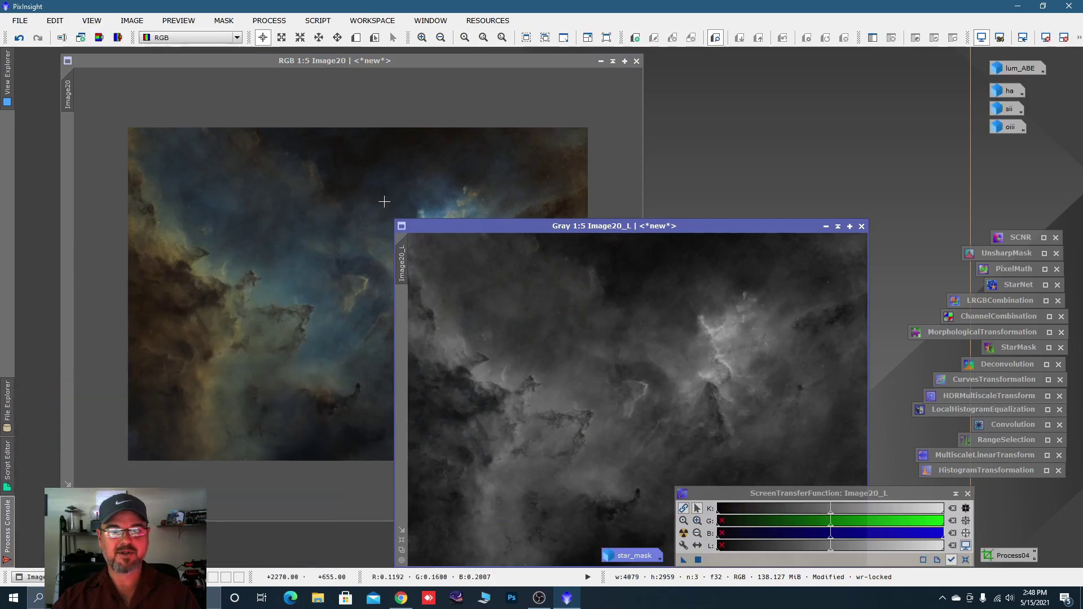
left_click_drag(546, 225, 396, 129)
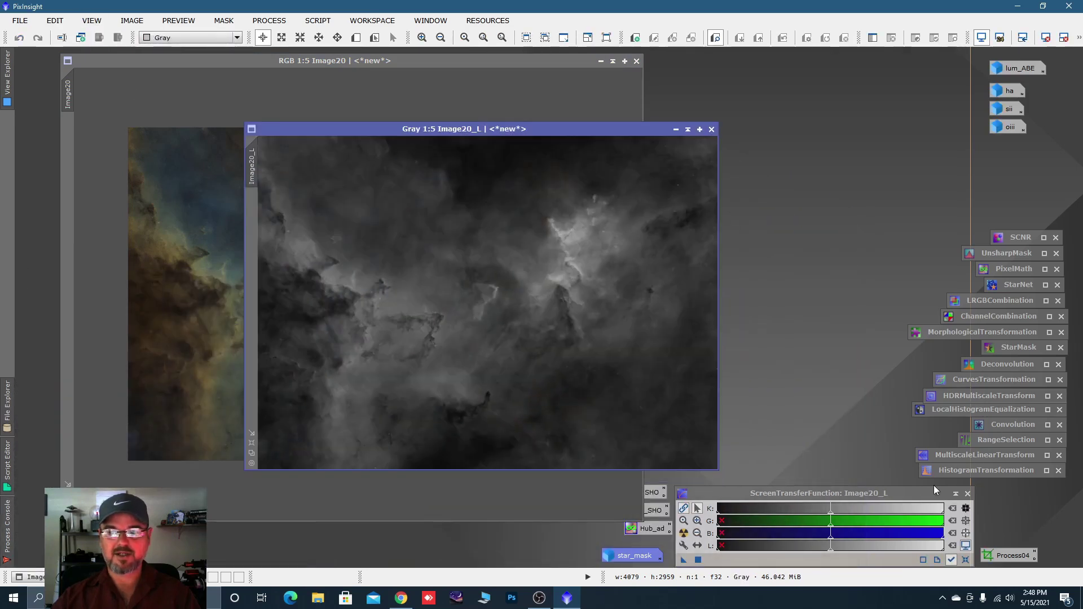
- Reset HistogramTransformation and, with real-time preview, apply shadows 0.04810127 and midtones 0.47340425 to the luminance image, then close the preview
double_click(952, 472)
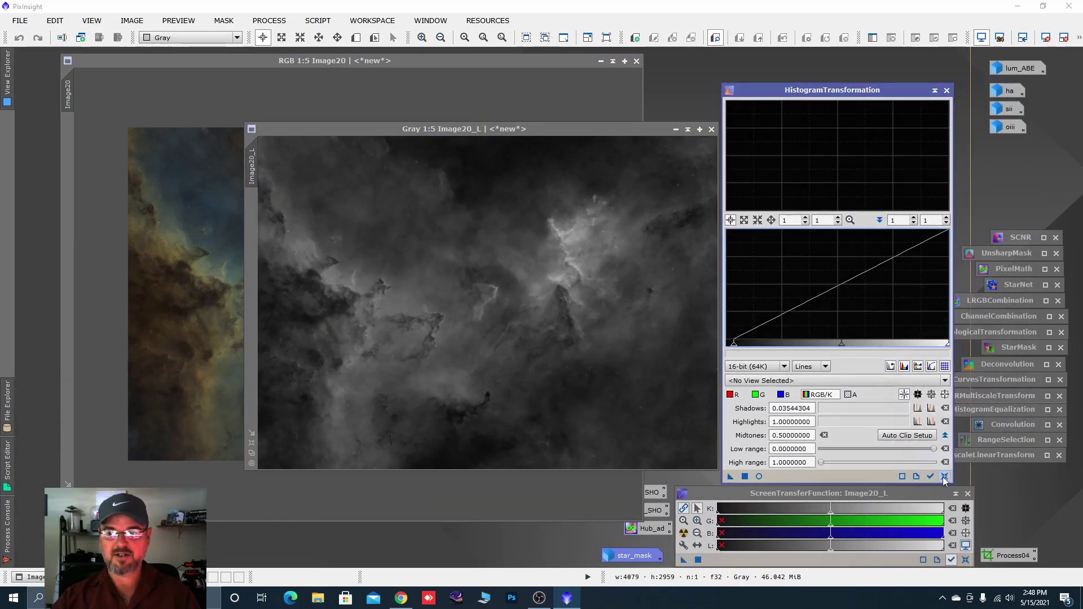
left_click(759, 477)
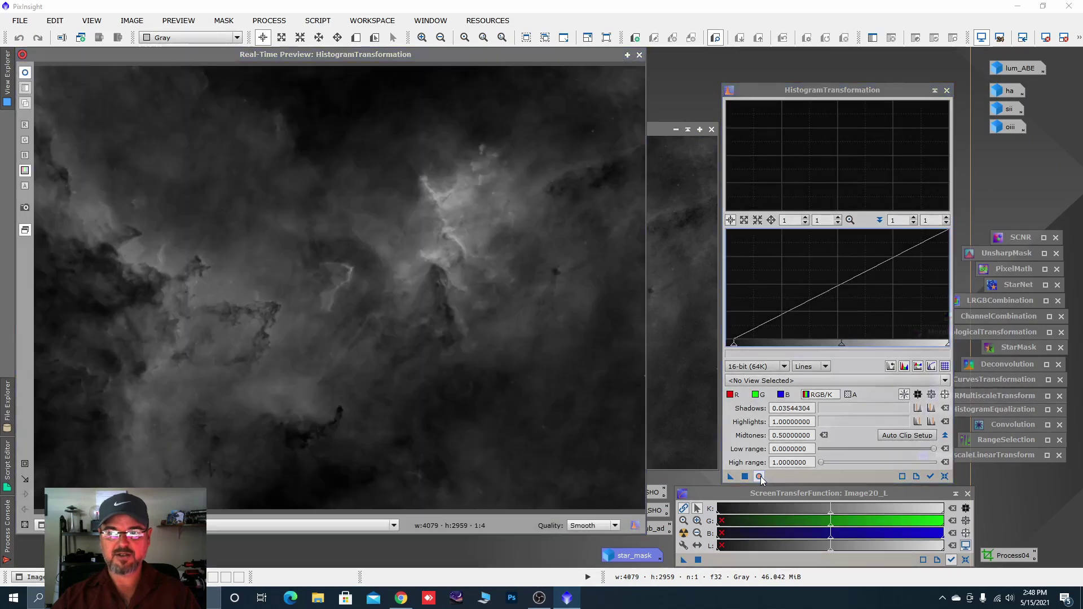
left_click(945, 477)
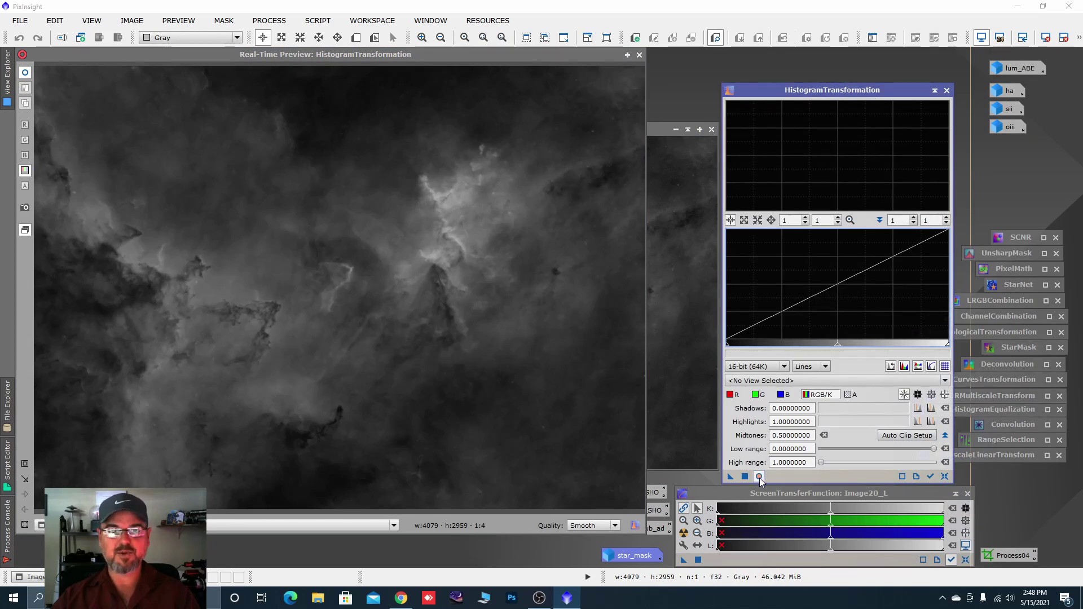
left_click(932, 477)
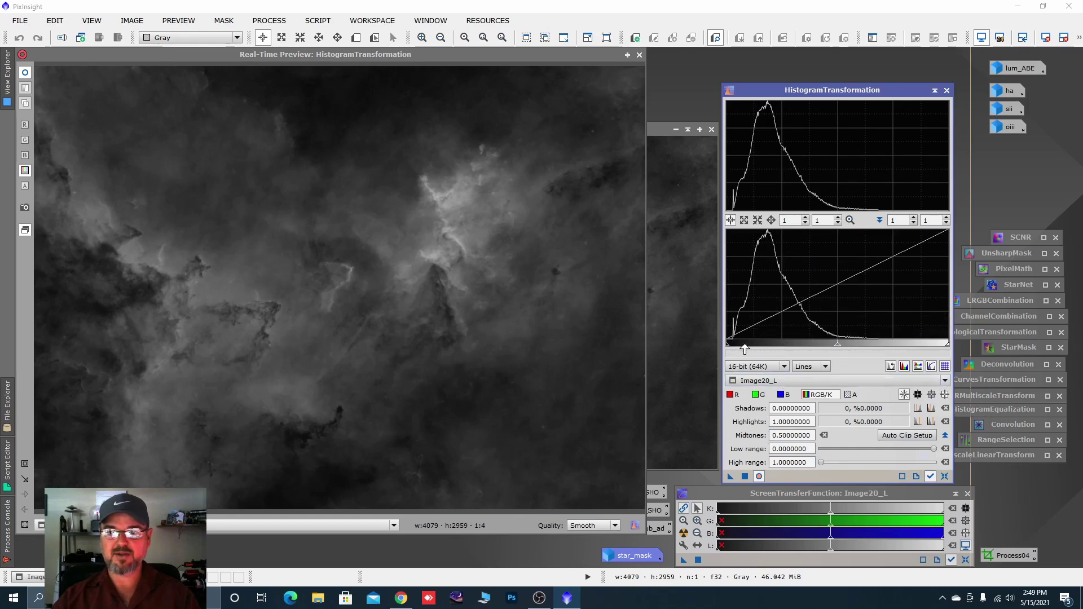
left_click_drag(727, 344, 737, 346)
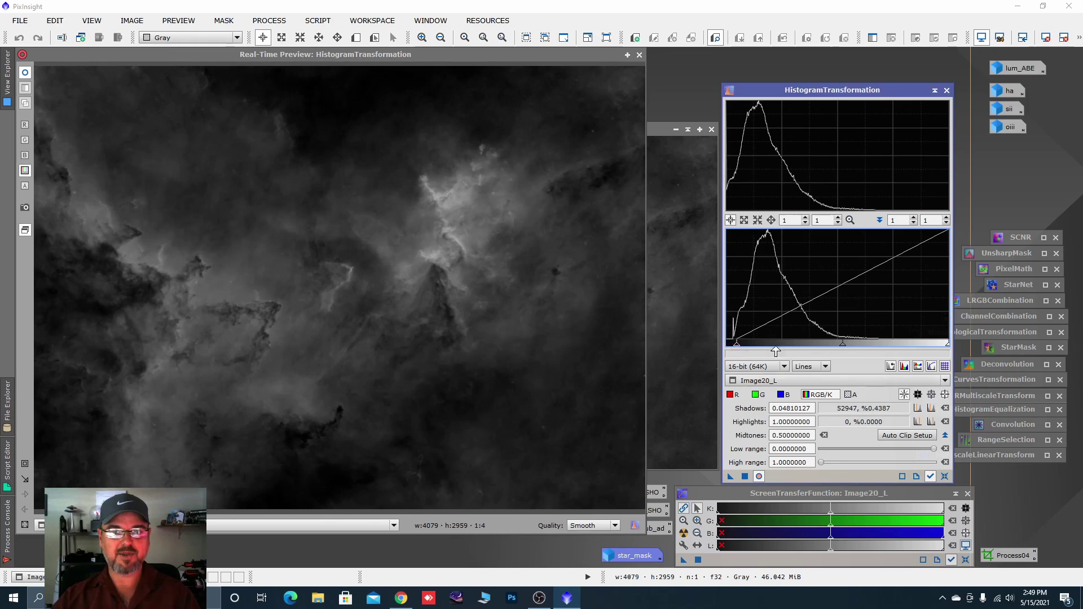
left_click_drag(843, 348, 837, 346)
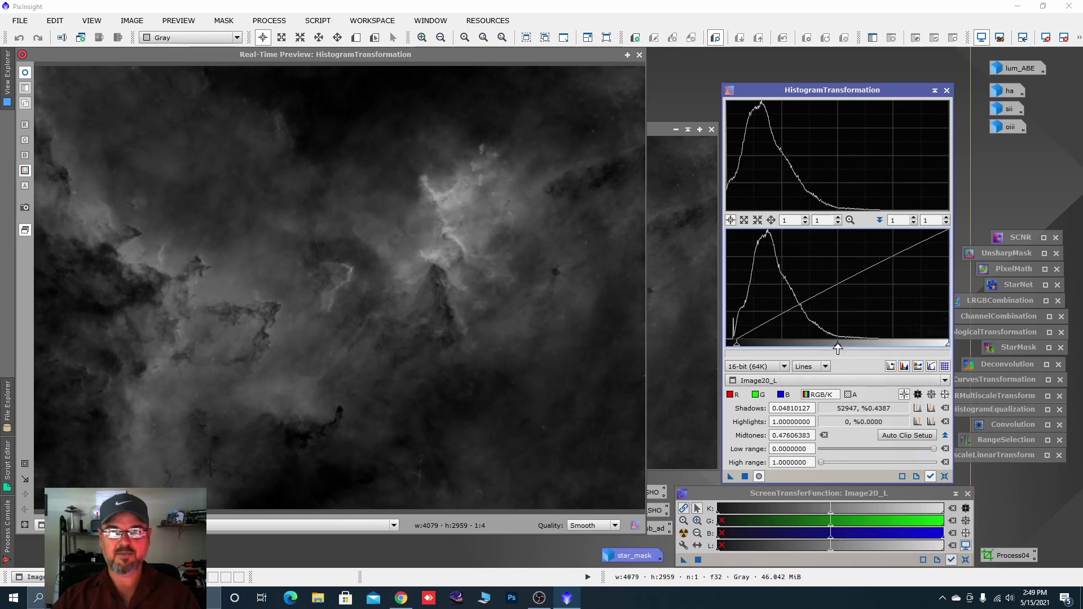
left_click(745, 477)
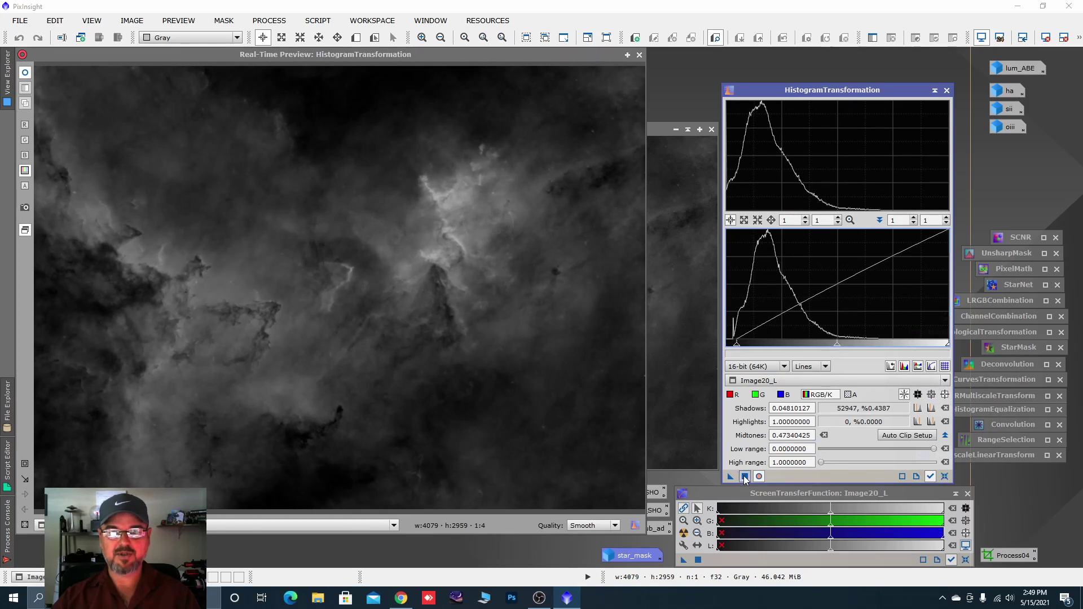
left_click(937, 89)
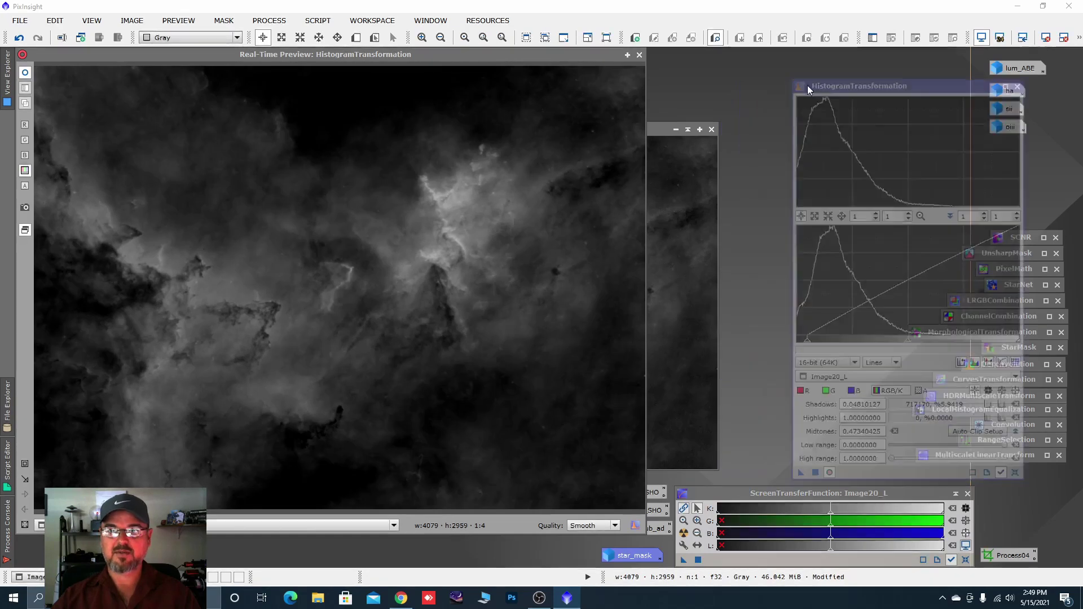
left_click(639, 56)
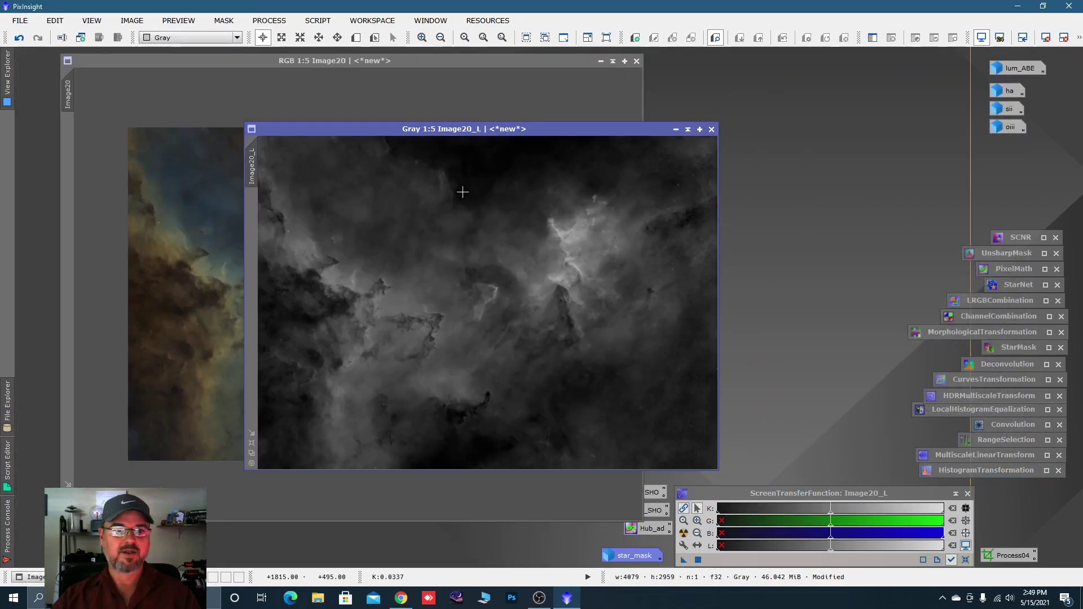
- Apply the luminance image as a mask to the RGB image, and iconize it beside the star_mask icon
left_click_drag(252, 167, 71, 148)
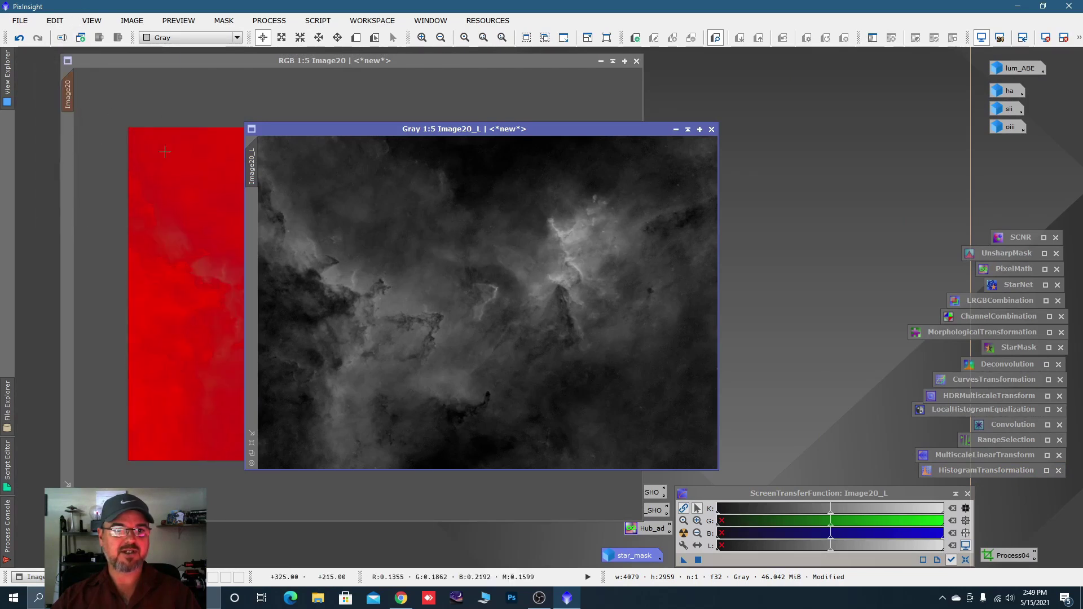
left_click(675, 129)
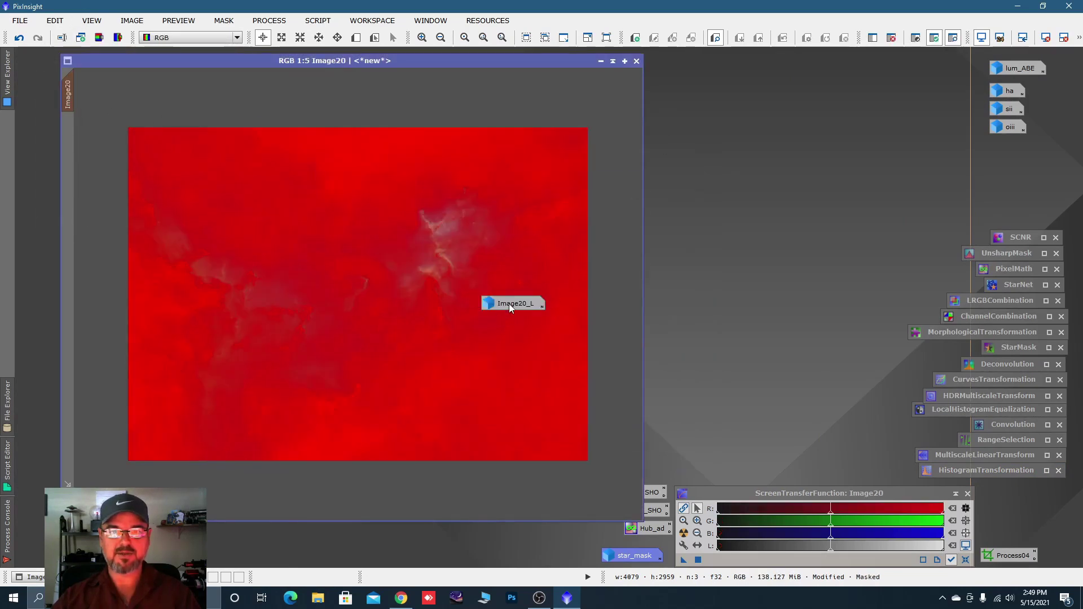
left_click_drag(509, 304, 504, 486)
left_click_drag(546, 540, 556, 551)
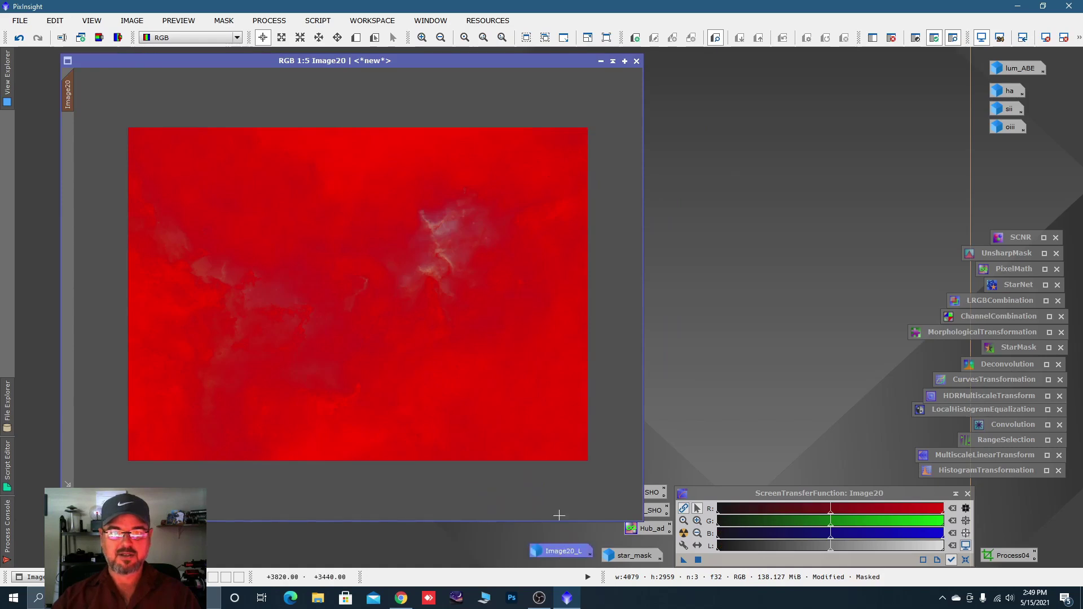
- Hide the red mask overlay on the RGB image while leaving the mask enabled
right_click(371, 275)
mouse_move(412, 395)
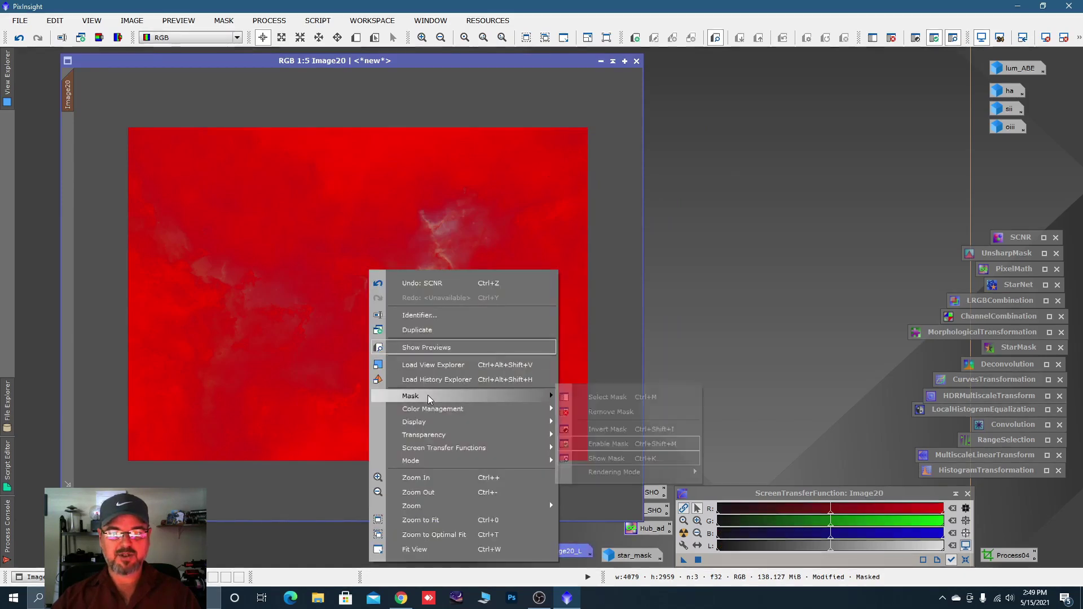
left_click(615, 458)
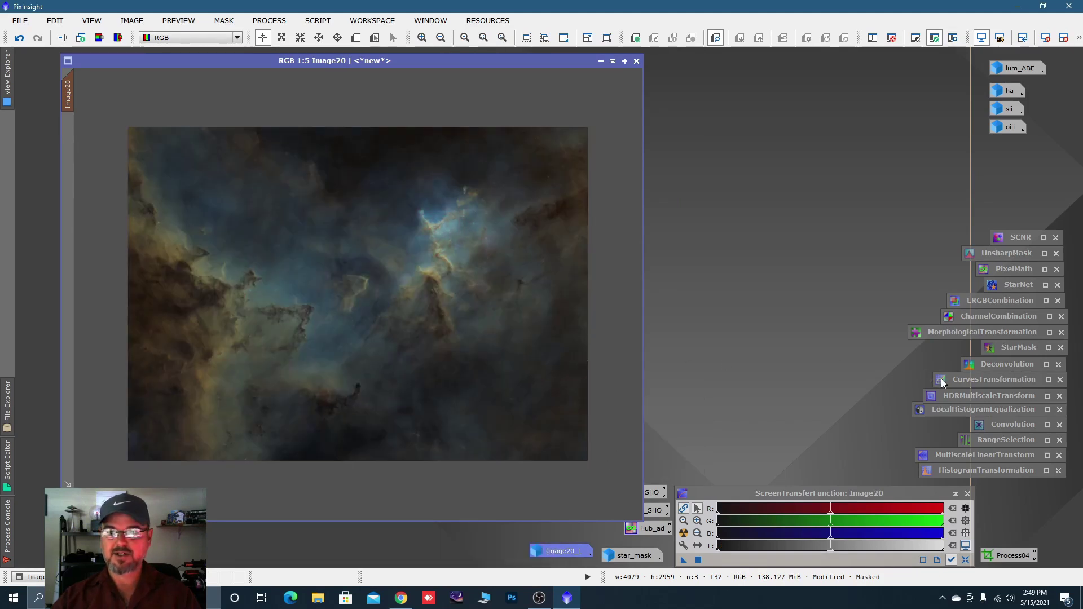
- With CurvesTransformation's real-time preview, shape an RGB/K S-curve on the masked image, raising about 0.6 to 0.7 and lowering 0.18605 to 0.13437
double_click(977, 380)
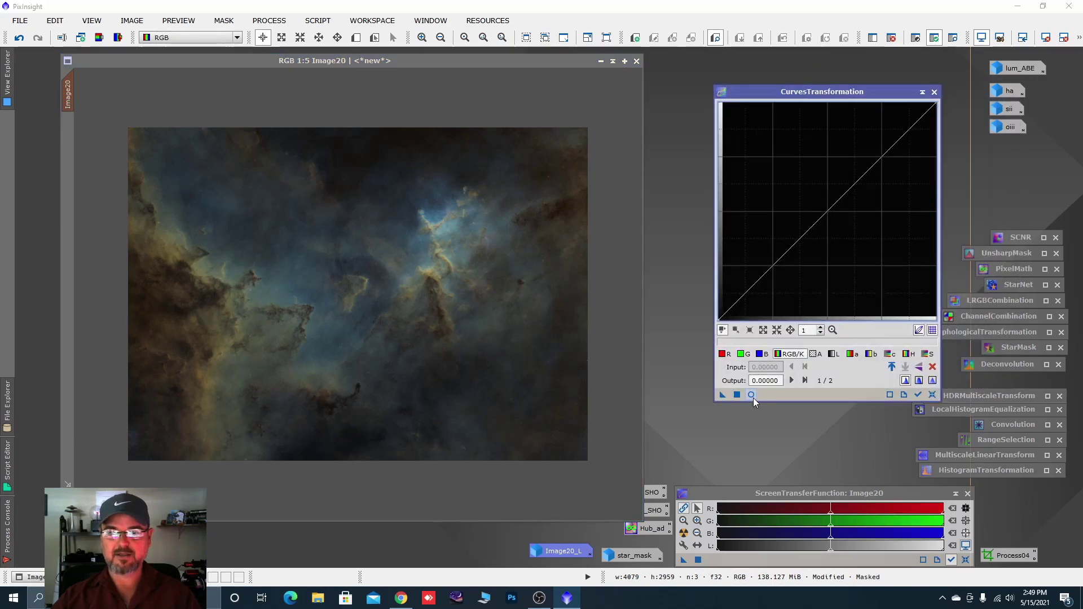
left_click(751, 395)
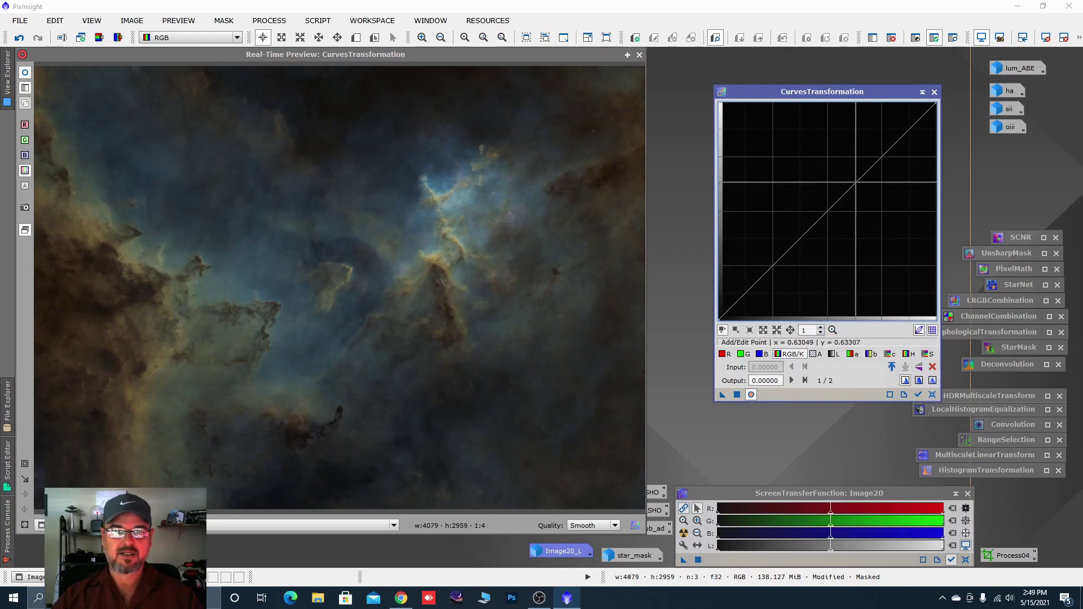
left_click_drag(847, 192, 846, 168)
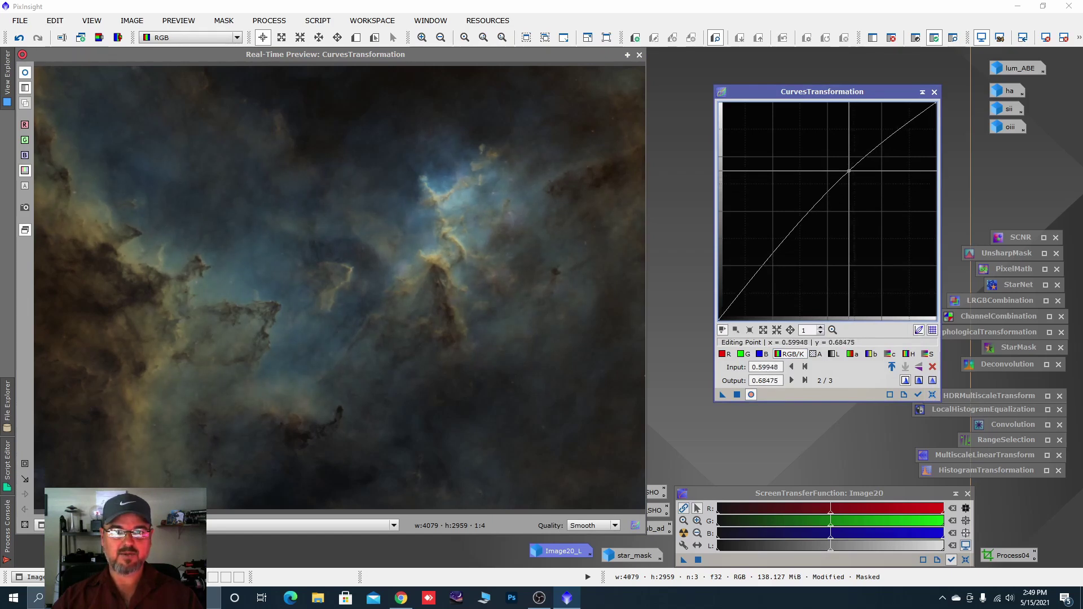
mouse_move(752, 271)
left_mouse_down()
mouse_move(742, 291)
mouse_move(759, 290)
left_mouse_up()
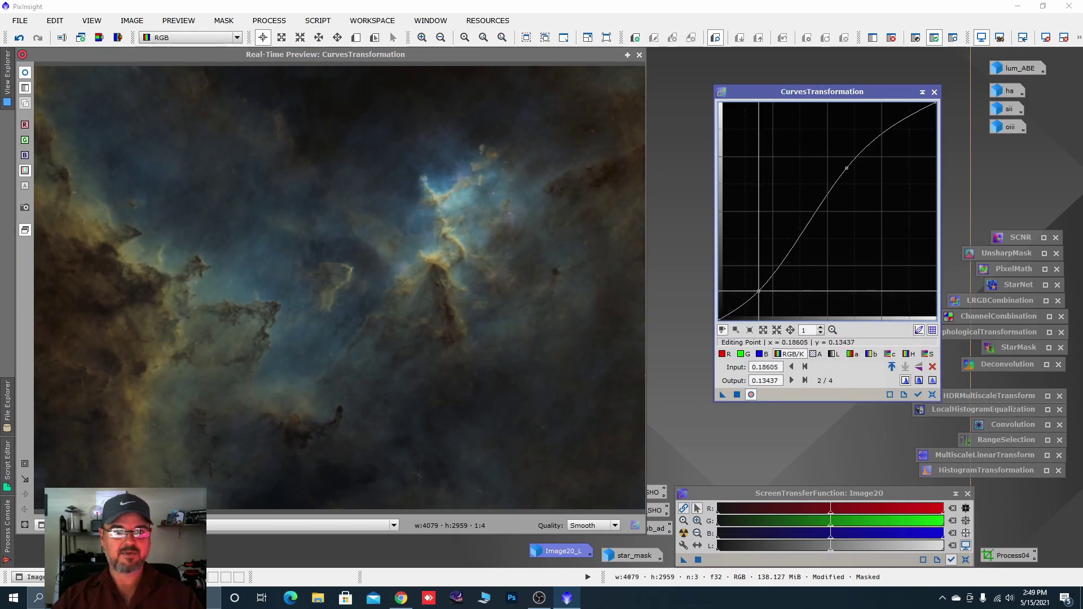
- Raise the saturation curve from input 0.37209 to output 0.55814, apply the curves to the RGB image, and reset CurvesTransformation
left_click(927, 353)
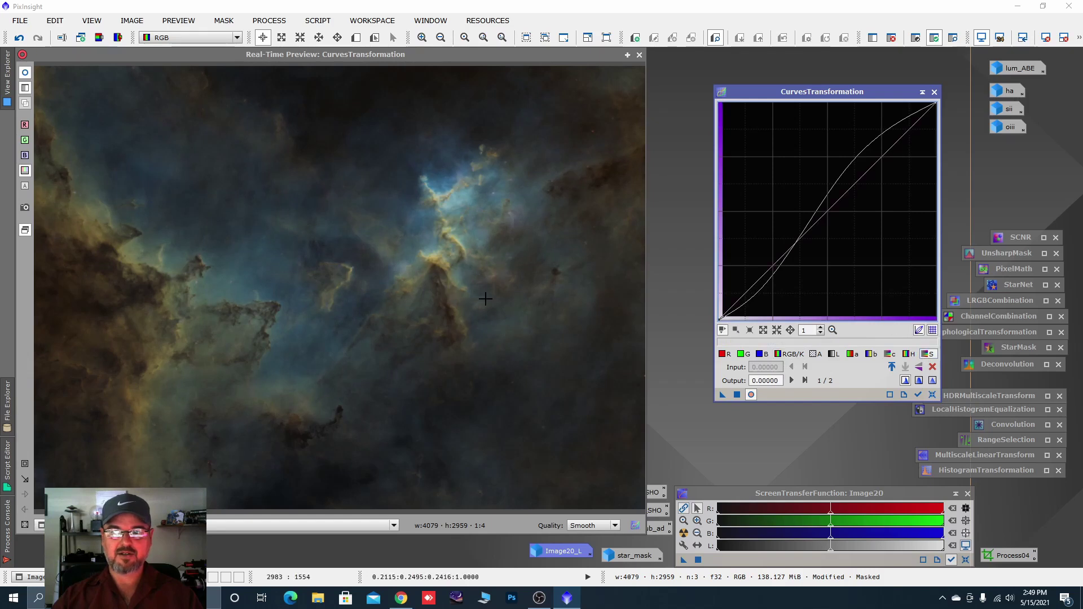
left_click(459, 305)
left_click_drag(458, 305, 449, 303)
left_click(179, 311)
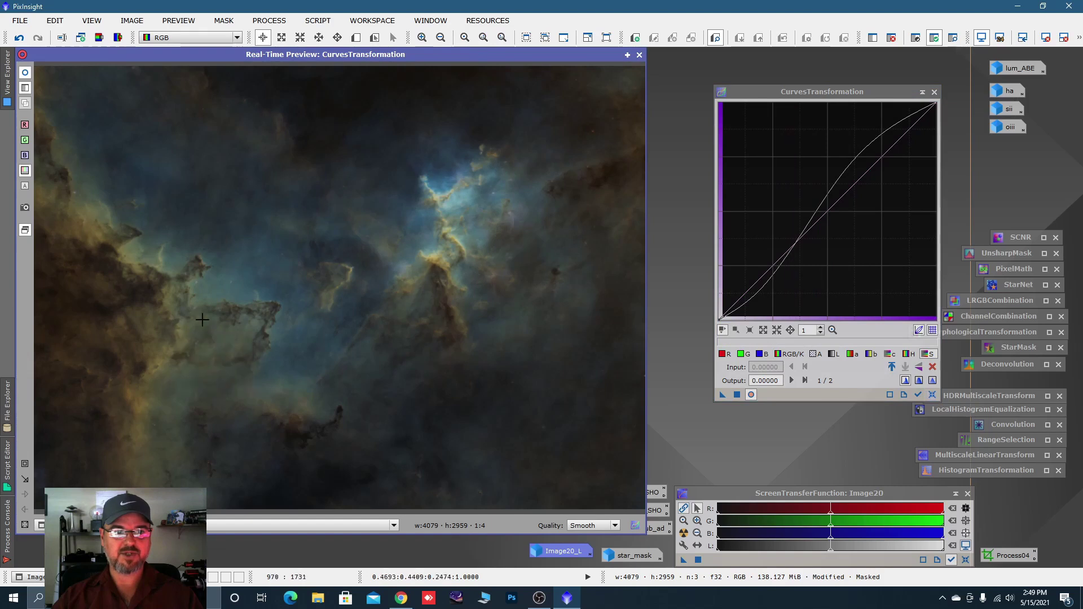
left_click(379, 266)
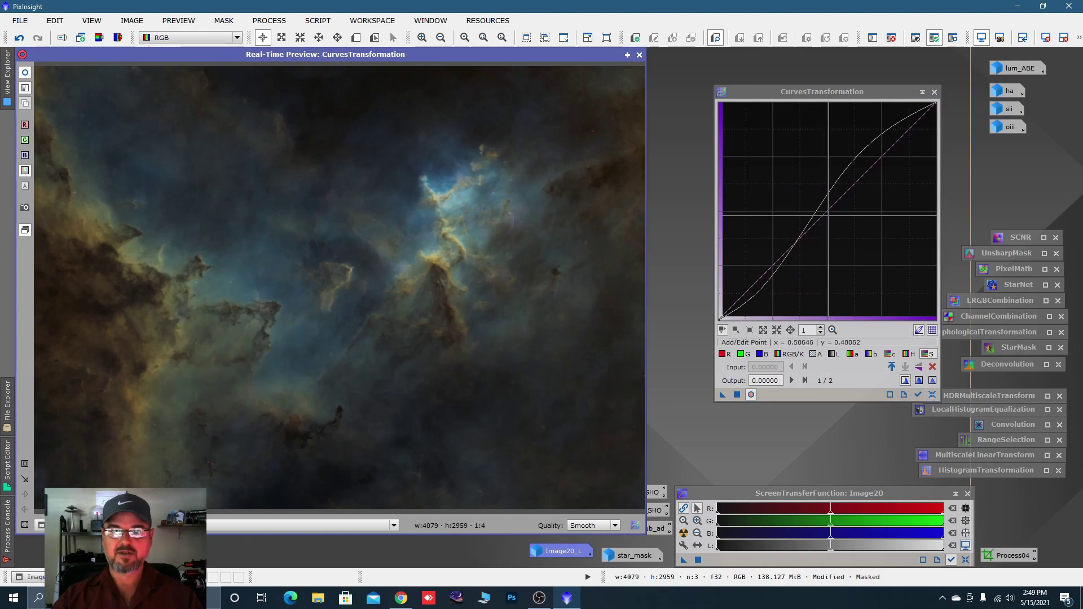
left_click_drag(820, 217, 799, 199)
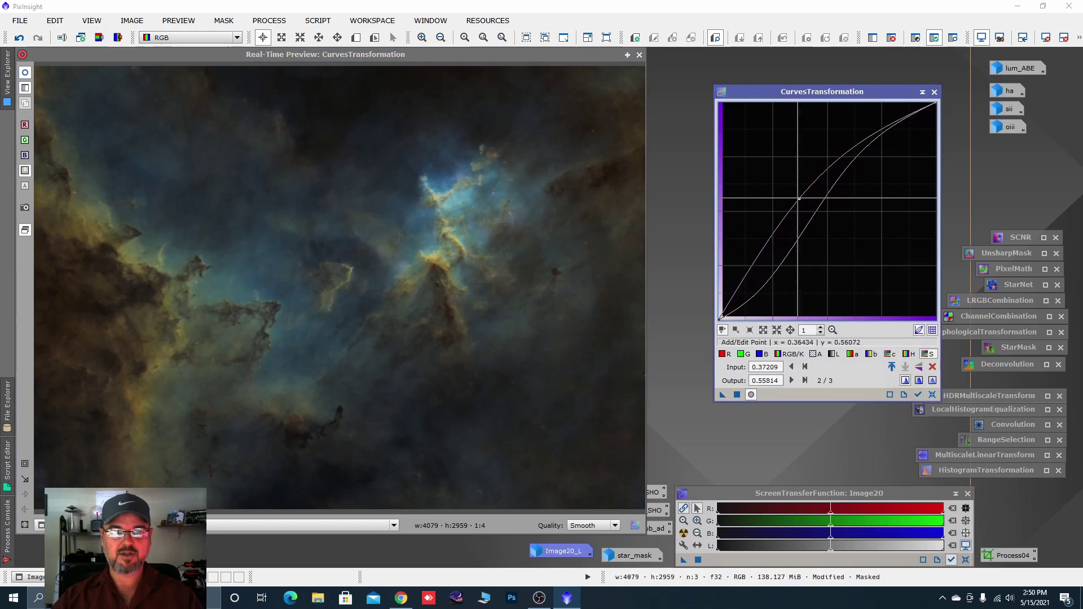
left_click_drag(735, 395, 738, 401)
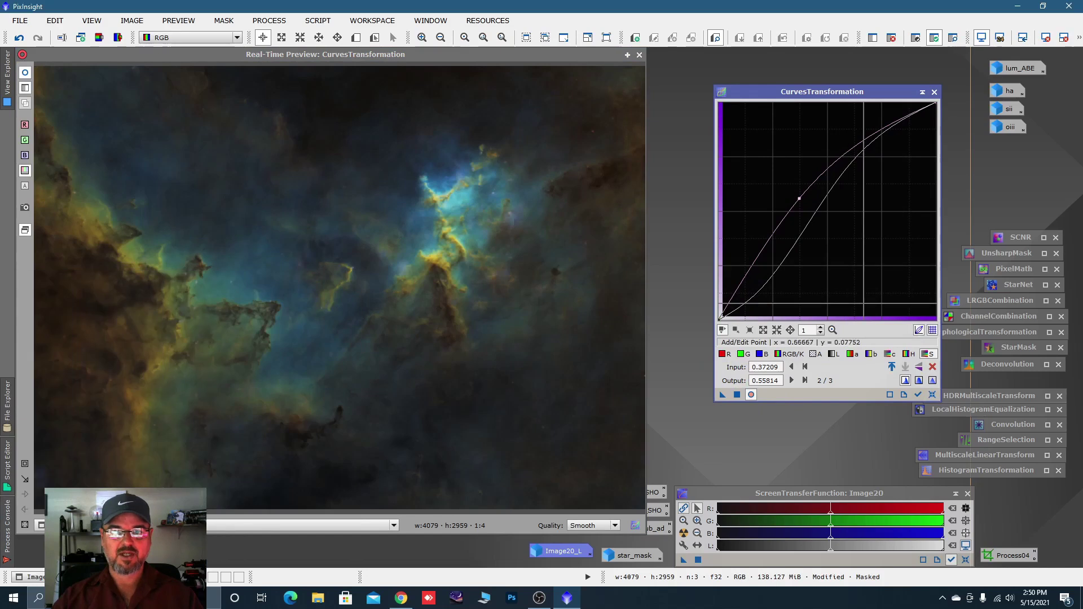
left_click(932, 395)
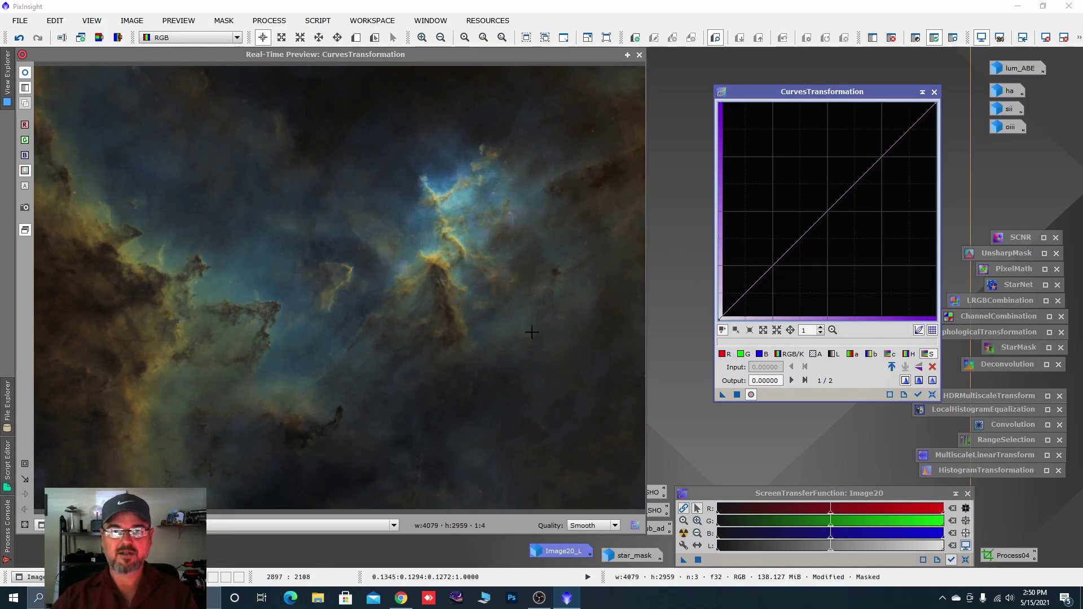
- Shape a second RGB/K contrast curve with points at input 0.55556, output 0.72610 and input 0.16021, output 0.15504
left_click(784, 360)
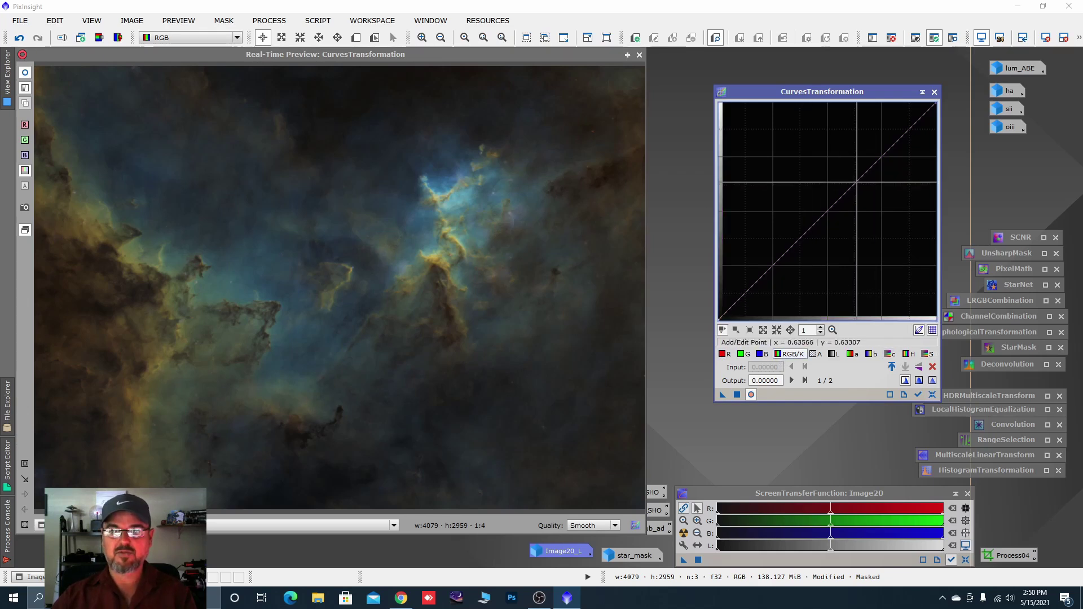
left_click_drag(856, 181, 840, 162)
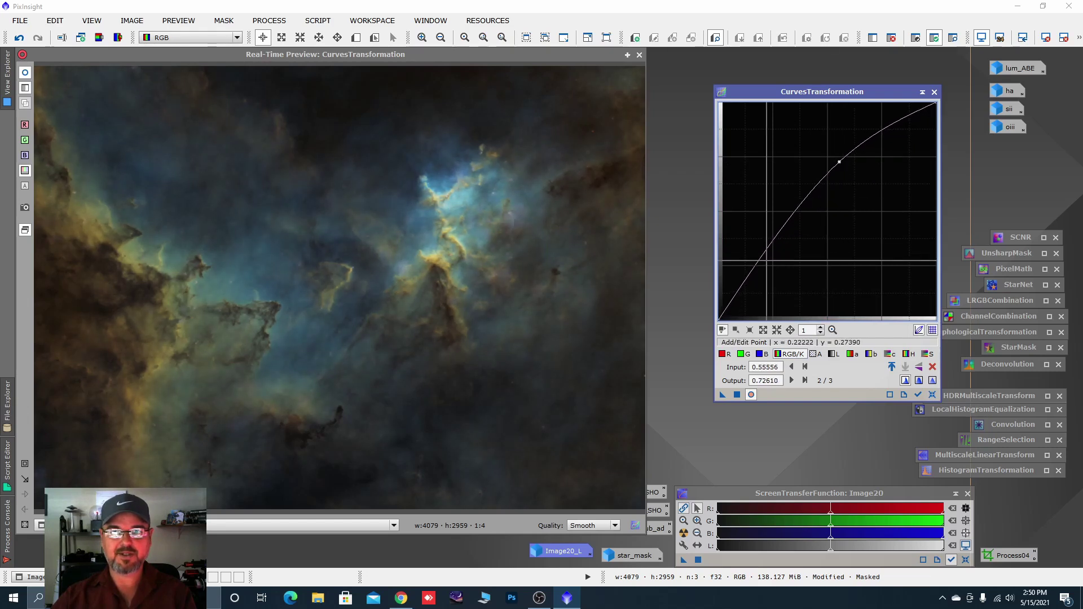
left_click_drag(766, 260, 753, 287)
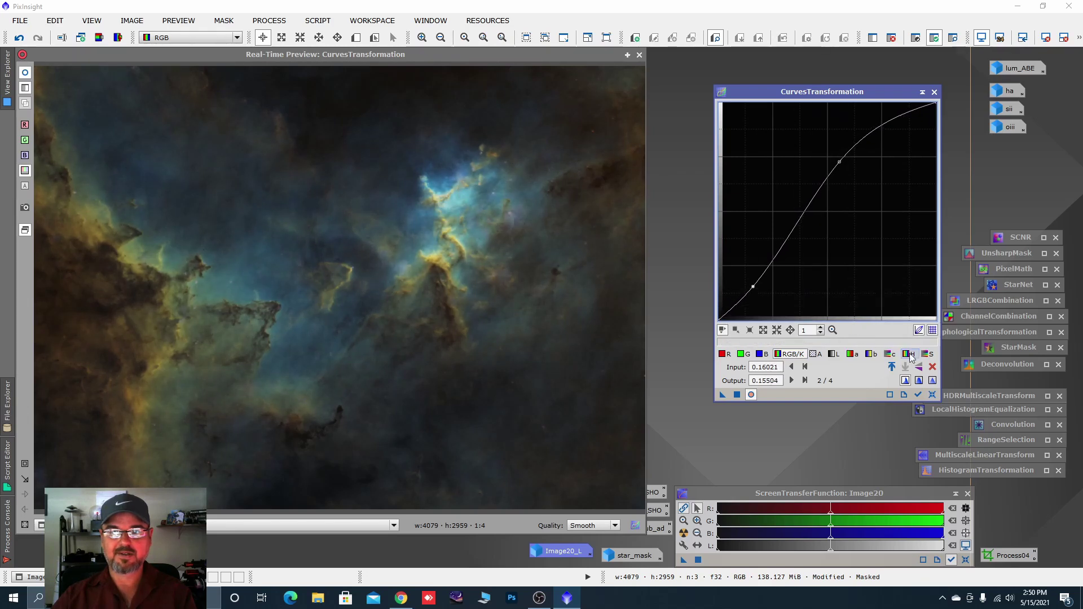
- Raise the saturation curve from input 0.32558 to output 0.47804, apply the curves to the RGB image, then reset and iconize CurvesTransformation
left_click(928, 354)
left_click(807, 232)
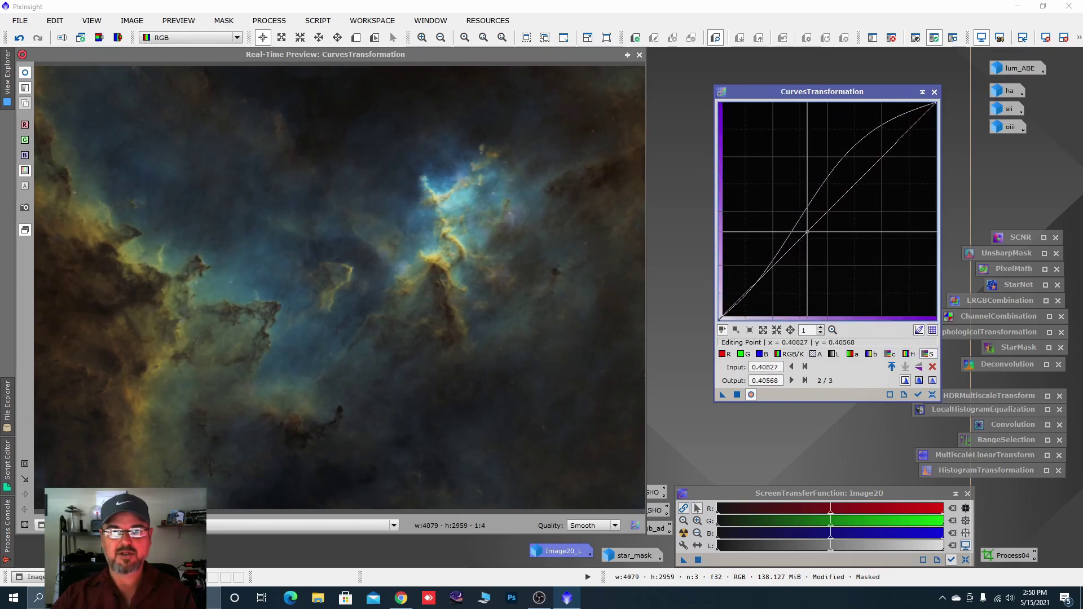
left_click_drag(807, 232, 788, 216)
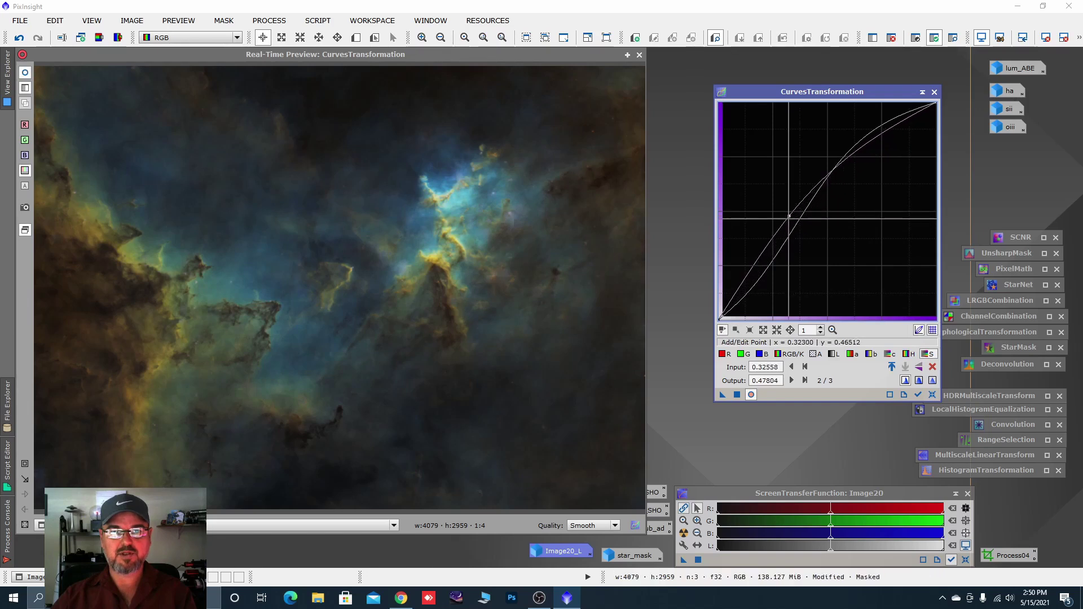
left_click(737, 394)
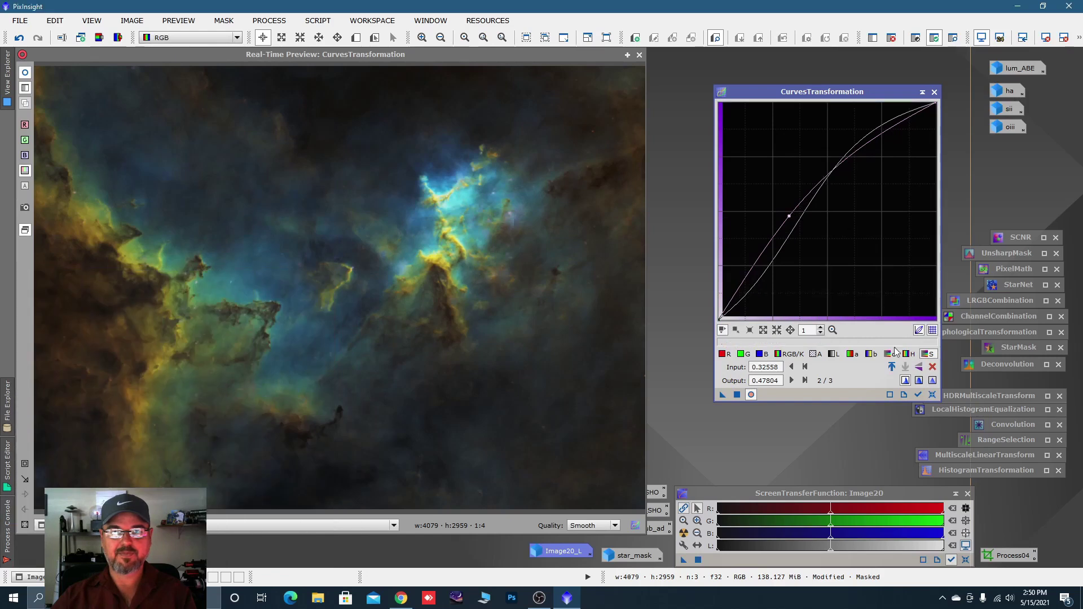
left_click(932, 395)
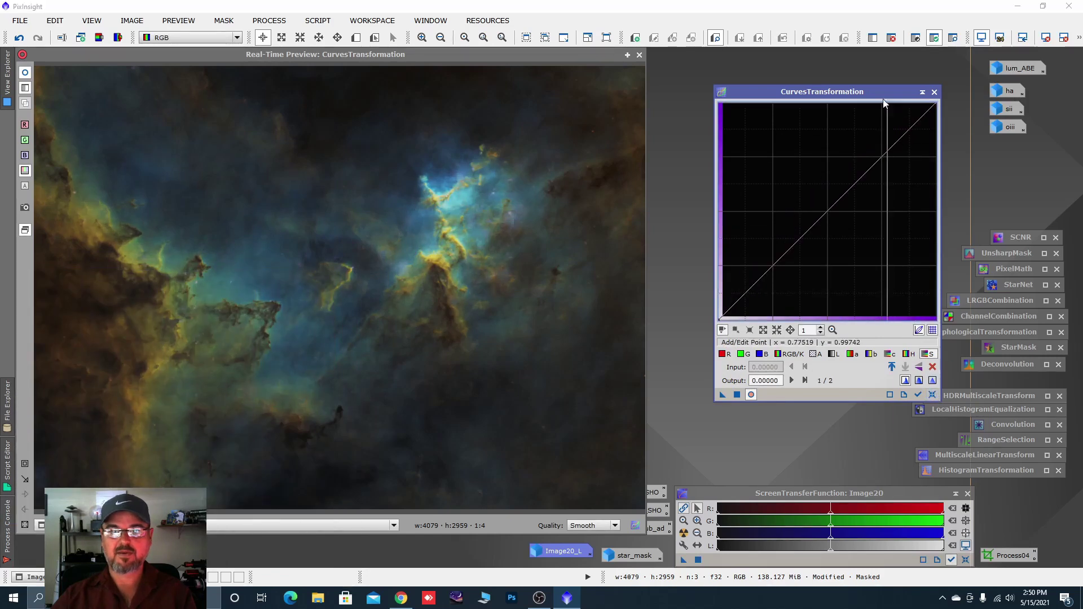
left_click(923, 91)
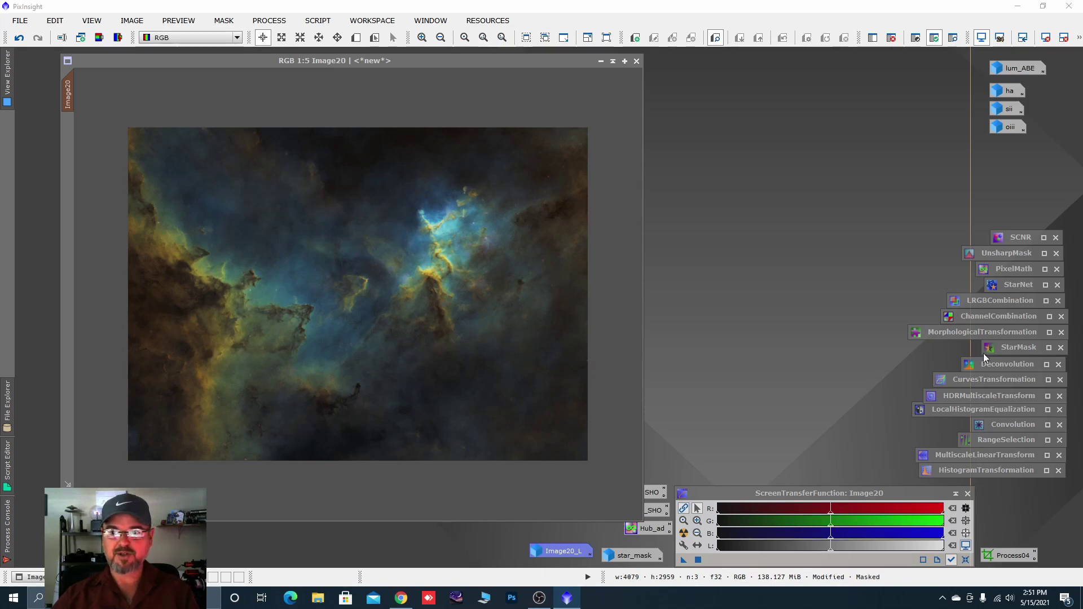
- Reopen CurvesTransformation with real-time preview and raise the CIE c curve from input 0.37468 to output 0.48837
double_click(994, 379)
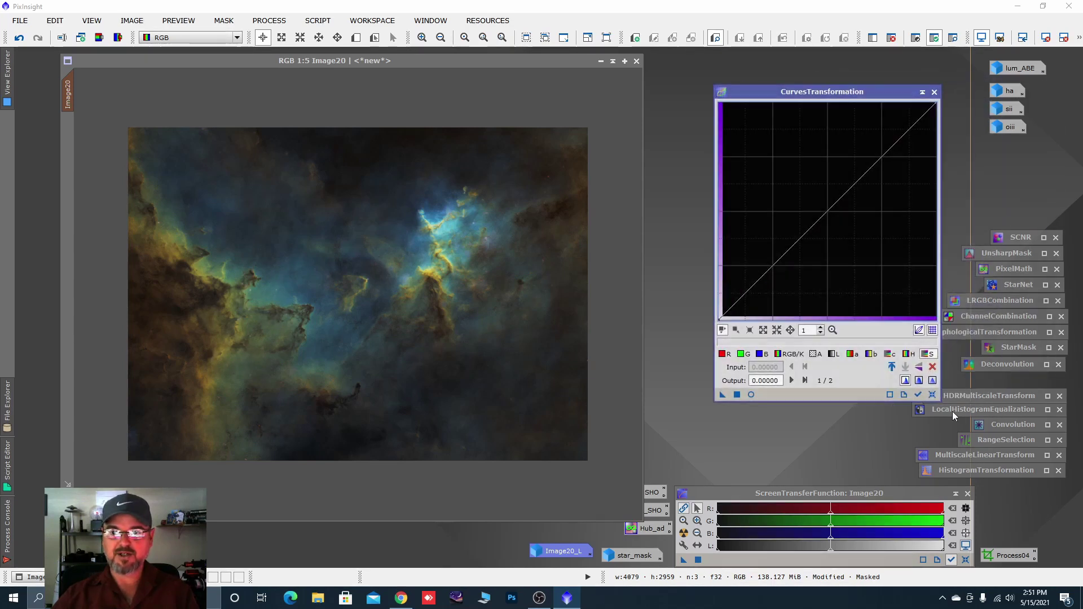
left_click(751, 395)
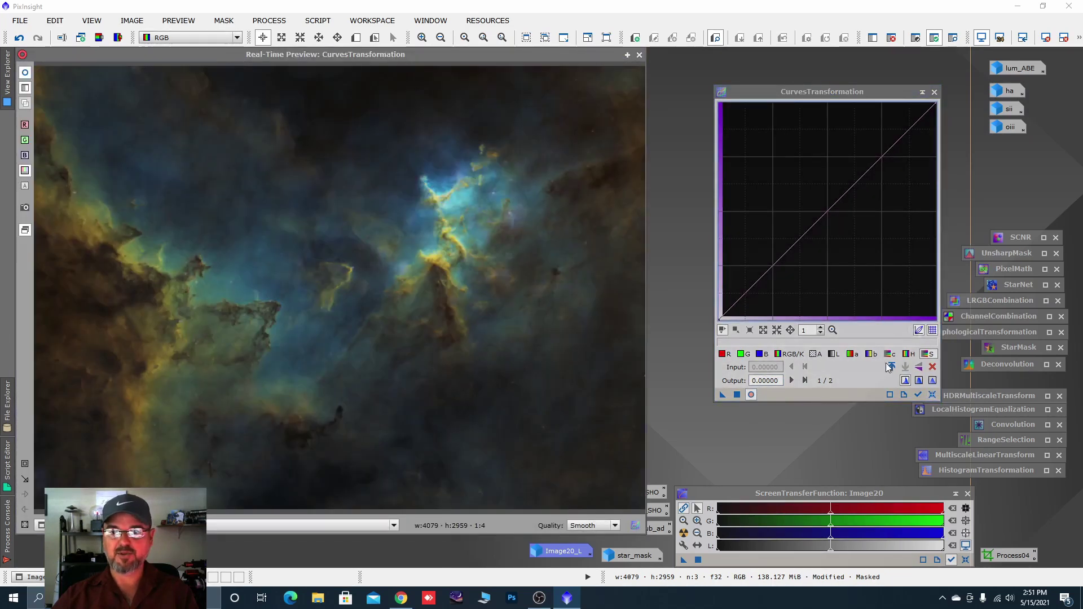
left_click(886, 355)
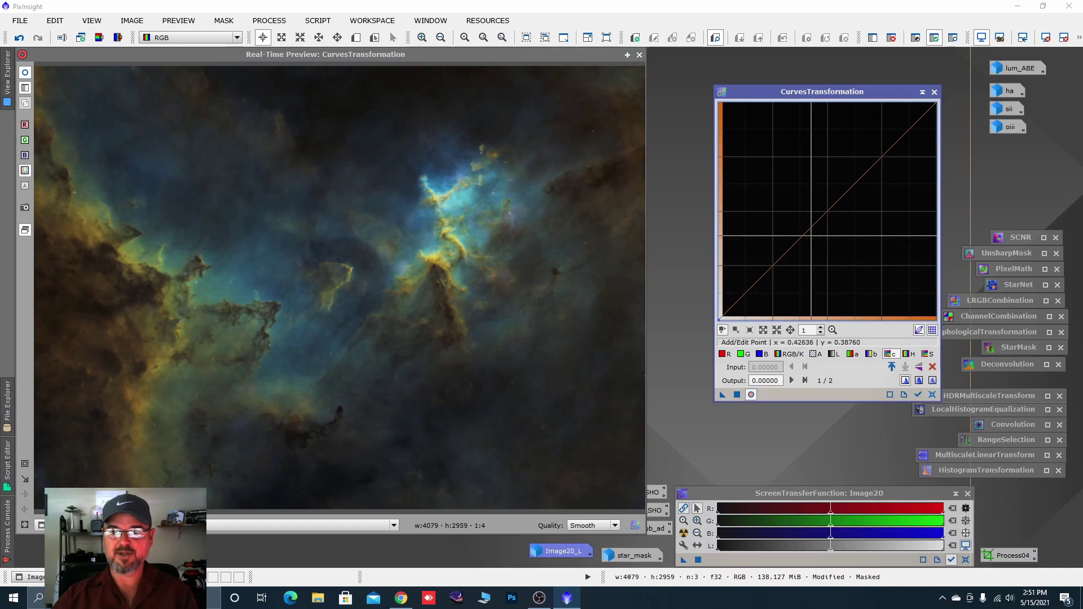
left_click(801, 215)
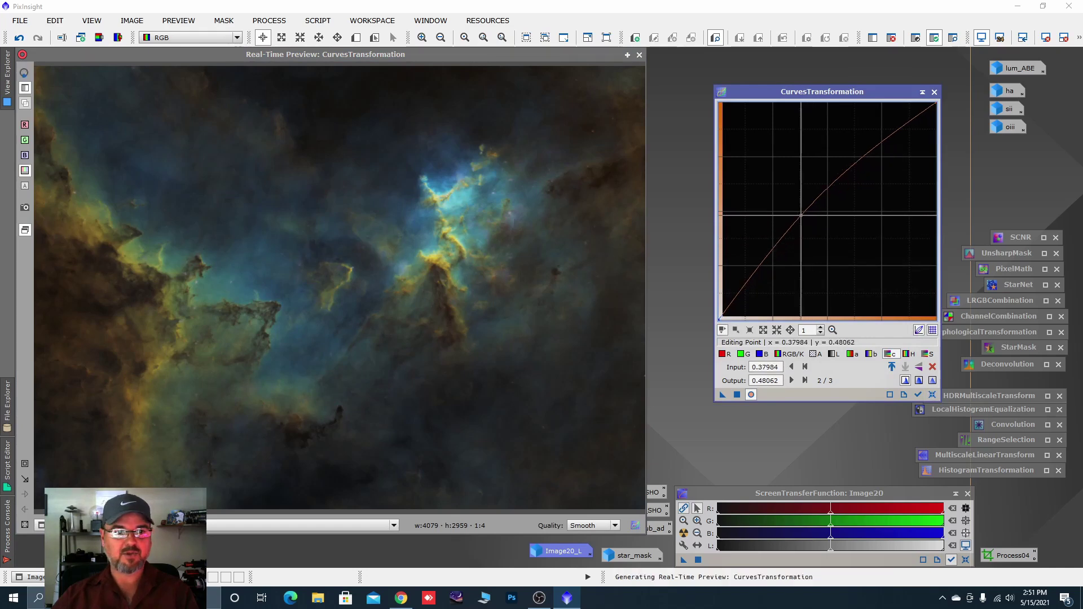
left_click_drag(801, 215, 800, 213)
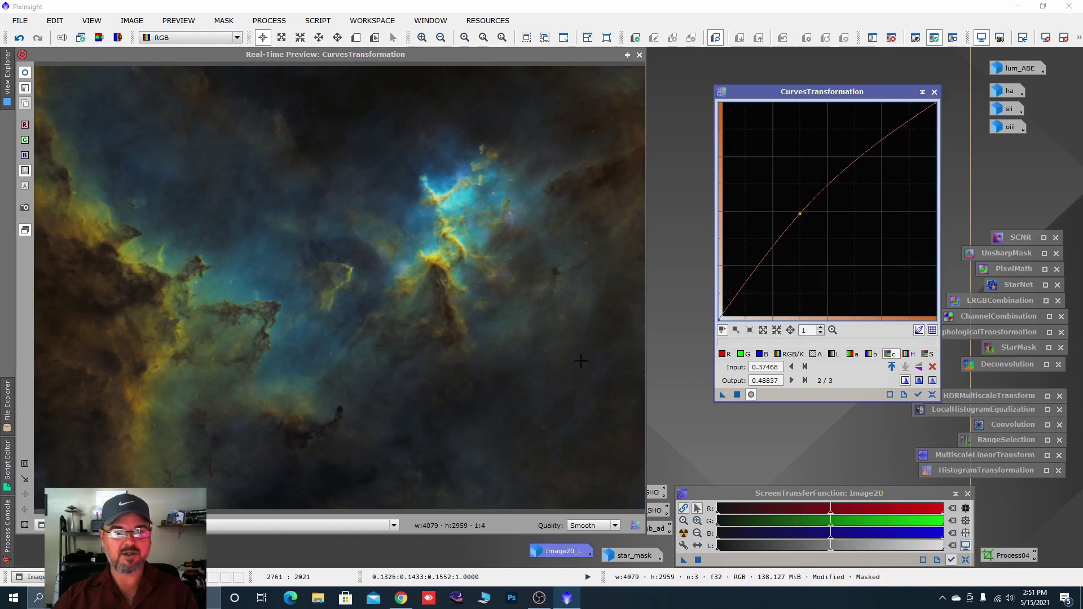
- Raise the red curve from input 0.49354 to output 0.56848, apply the curves to the RGB image, then reset and iconize CurvesTransformation
left_click(723, 354)
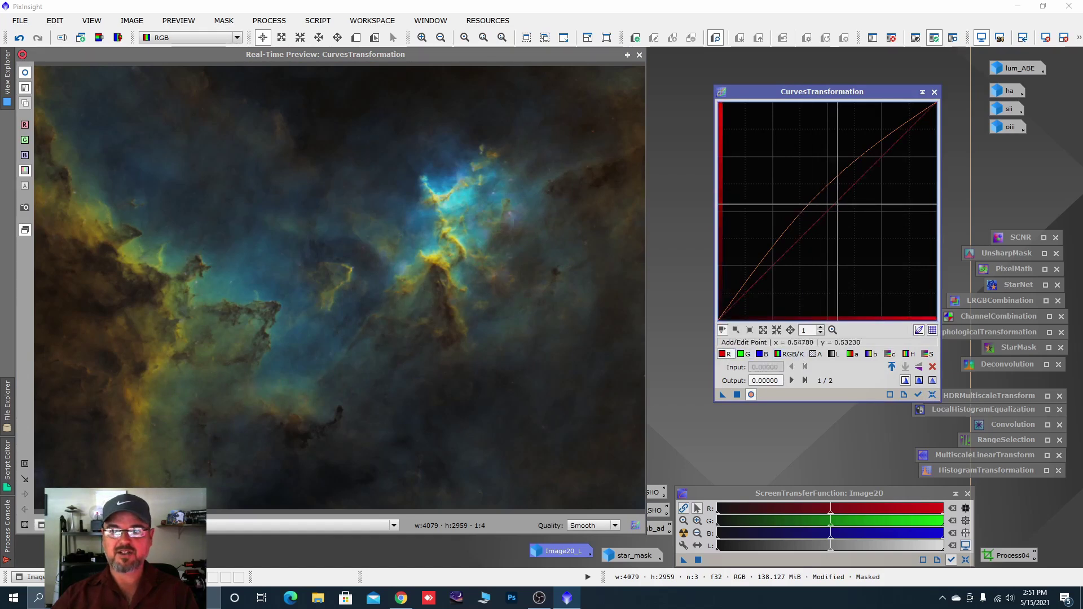
left_click_drag(832, 207, 825, 196)
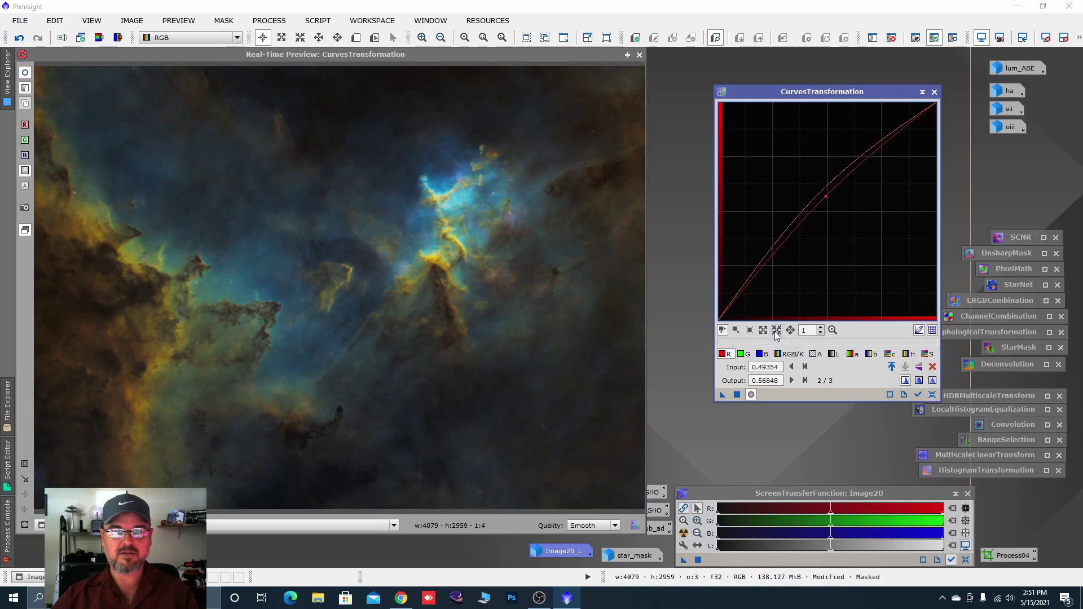
left_click(736, 395)
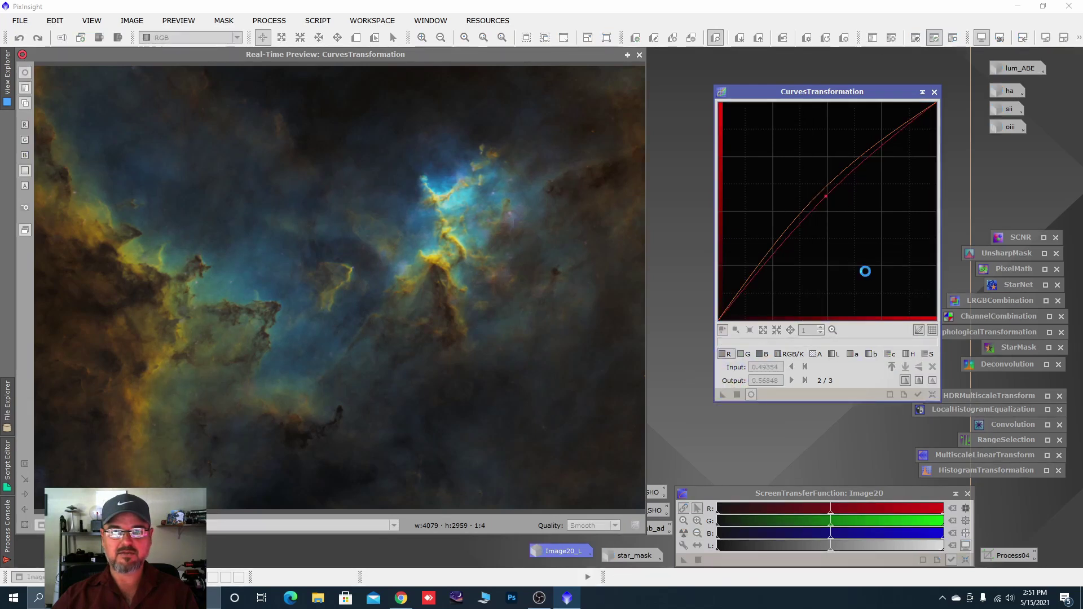
left_click(932, 394)
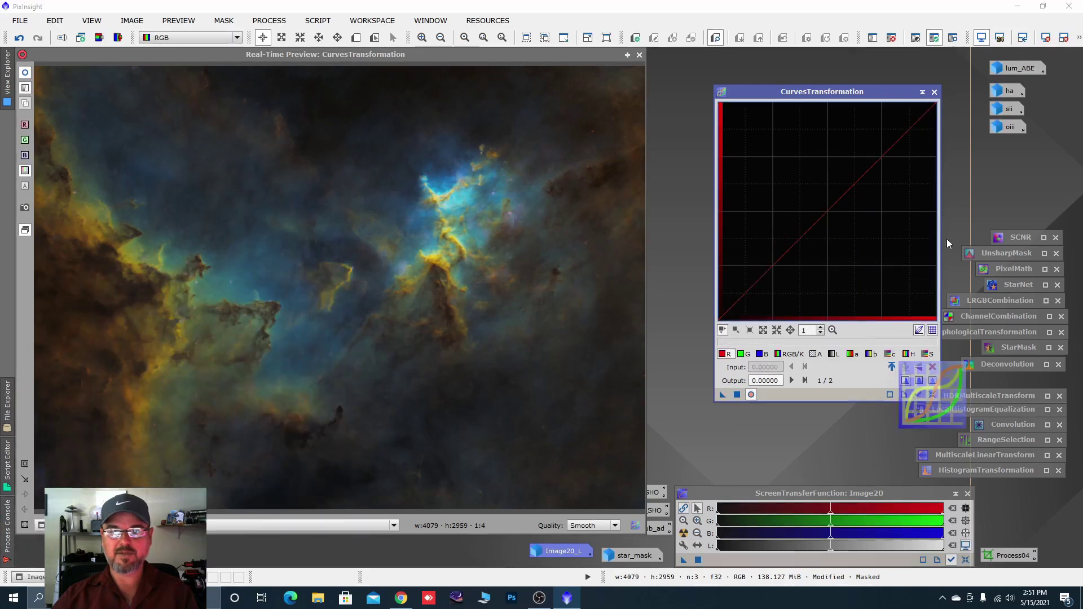
left_click(922, 92)
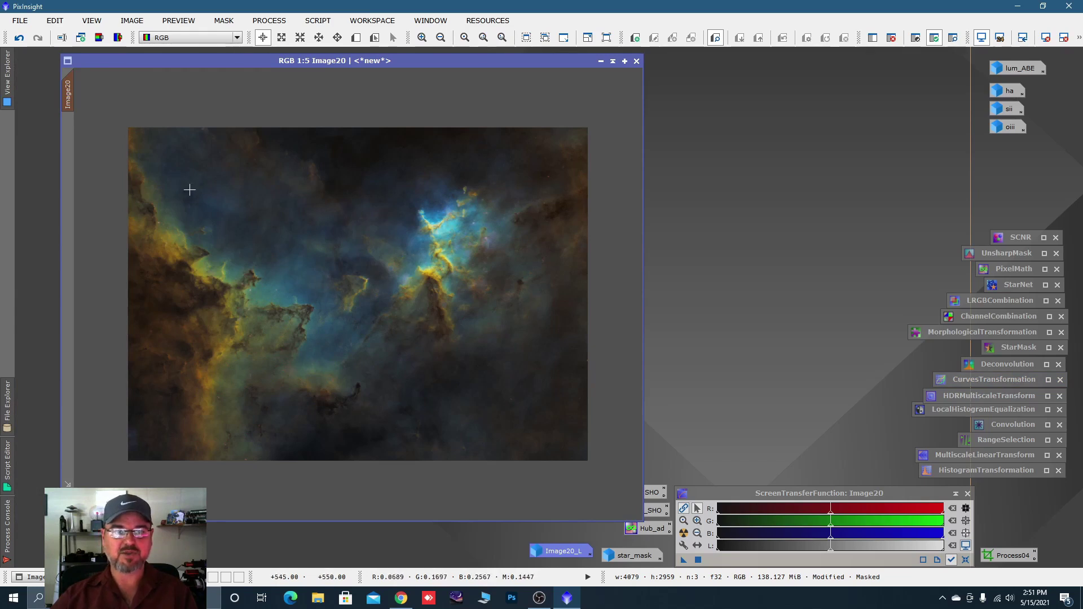
- Remove the luminance mask from the RGB image
right_click(295, 246)
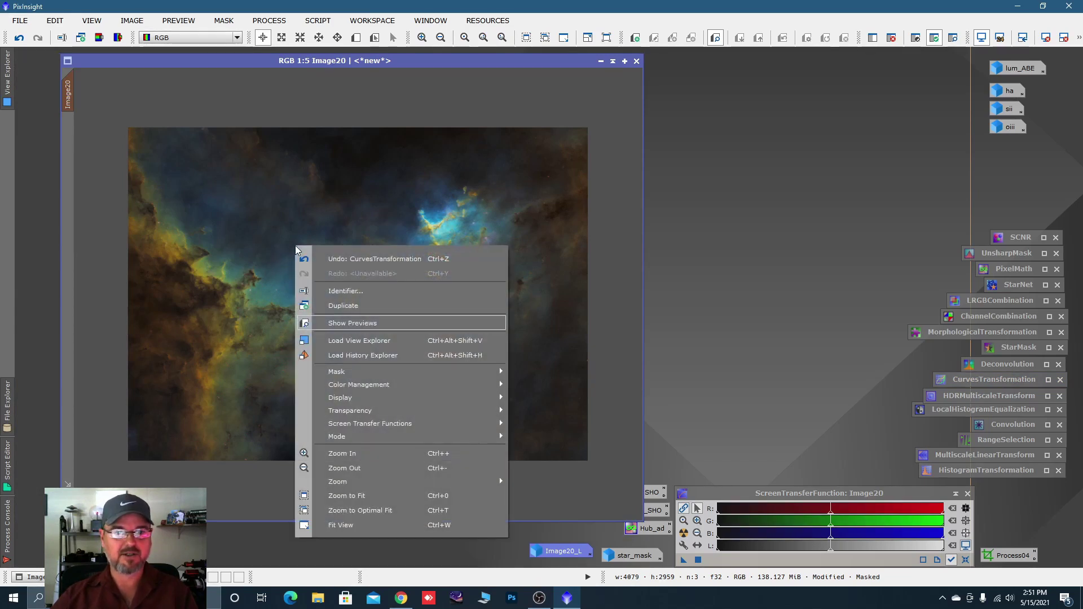
mouse_move(349, 373)
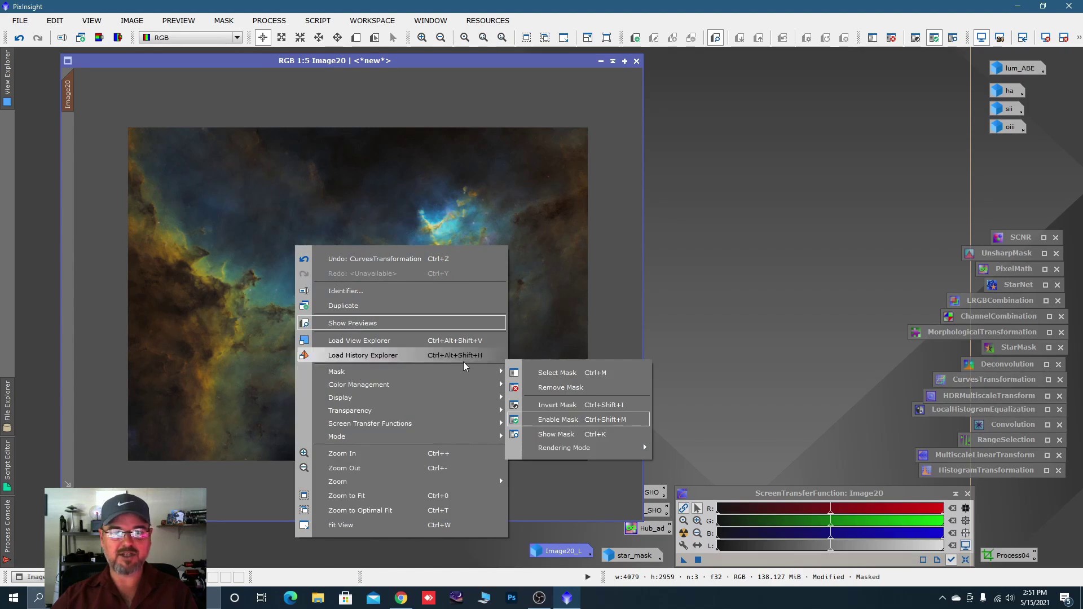
left_click(567, 388)
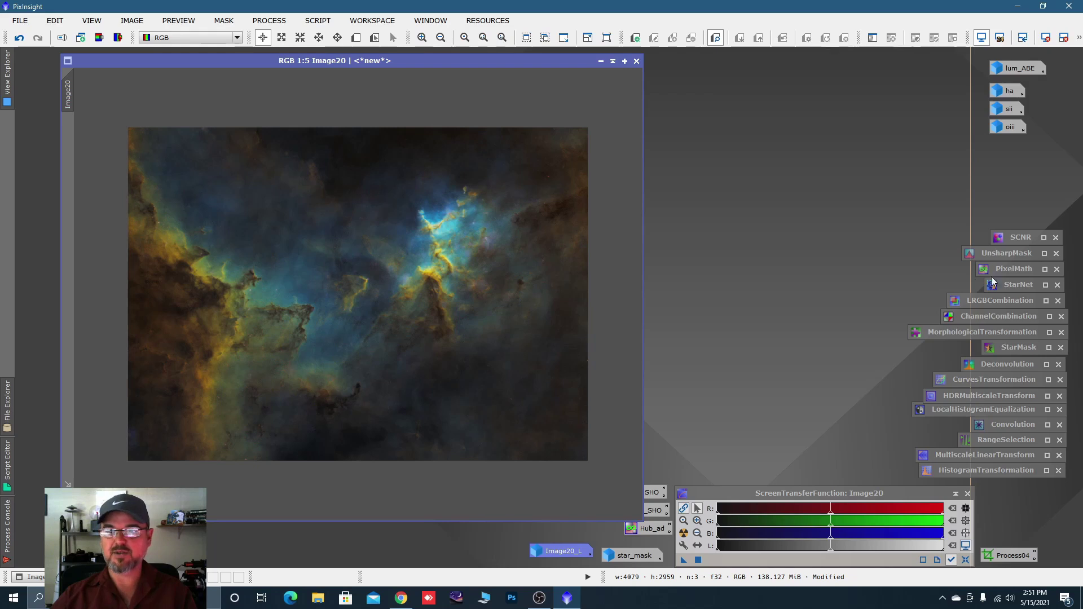
- Reopen PixelMath, reset it to a single RGB/K expression, and open the Expression Editor
double_click(1008, 271)
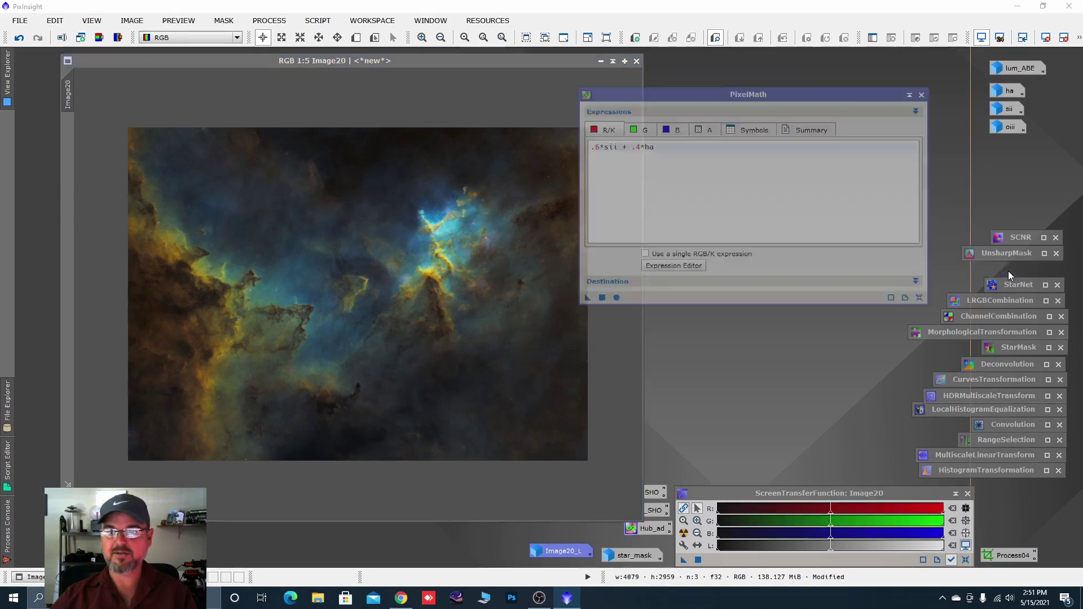
left_click_drag(706, 117, 906, 110)
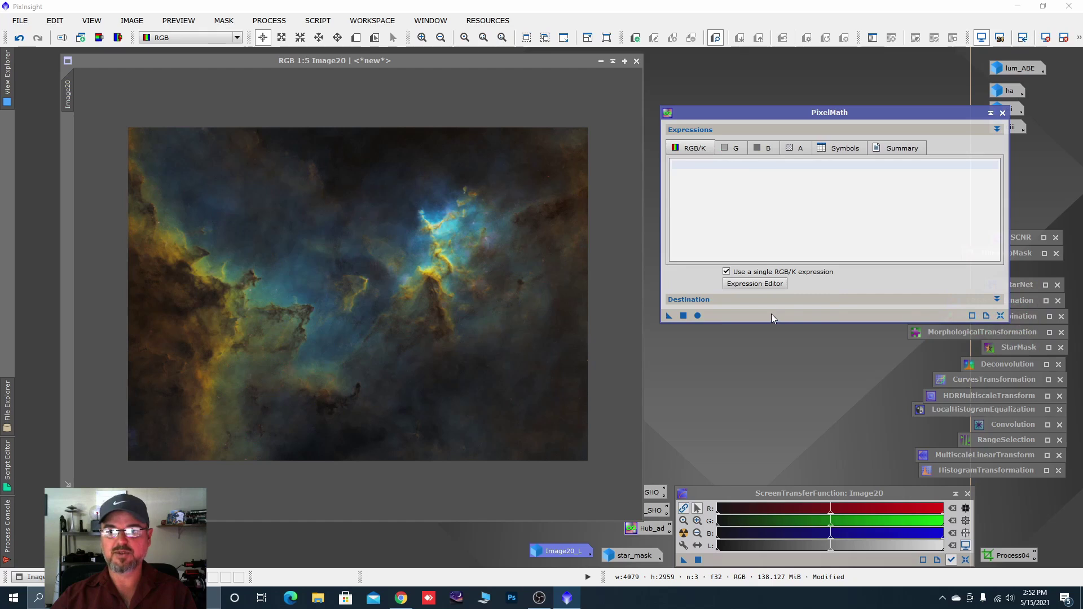
left_click(739, 273)
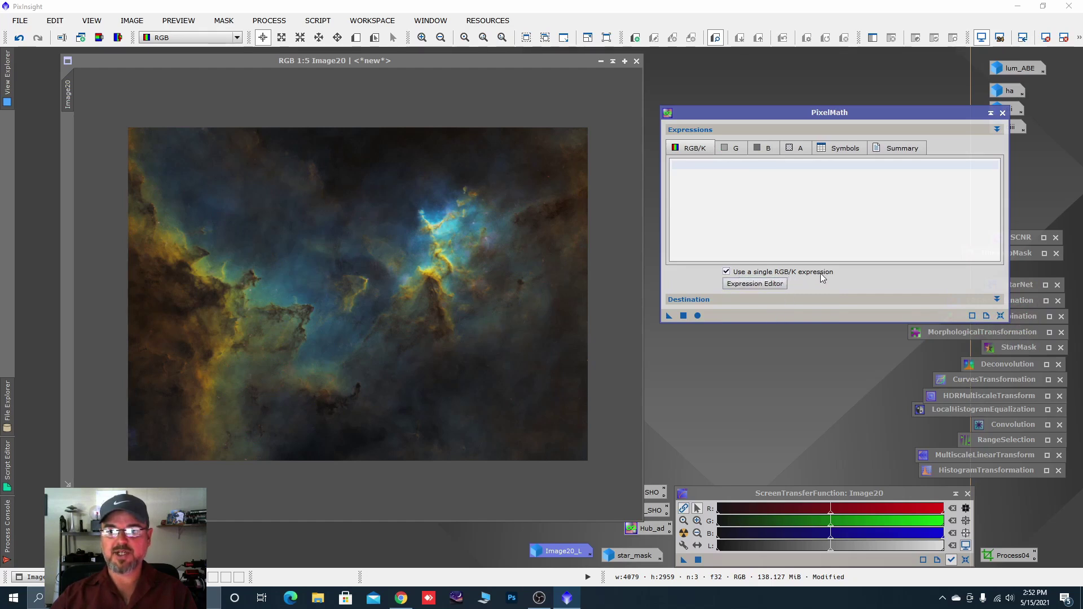
left_click(750, 285)
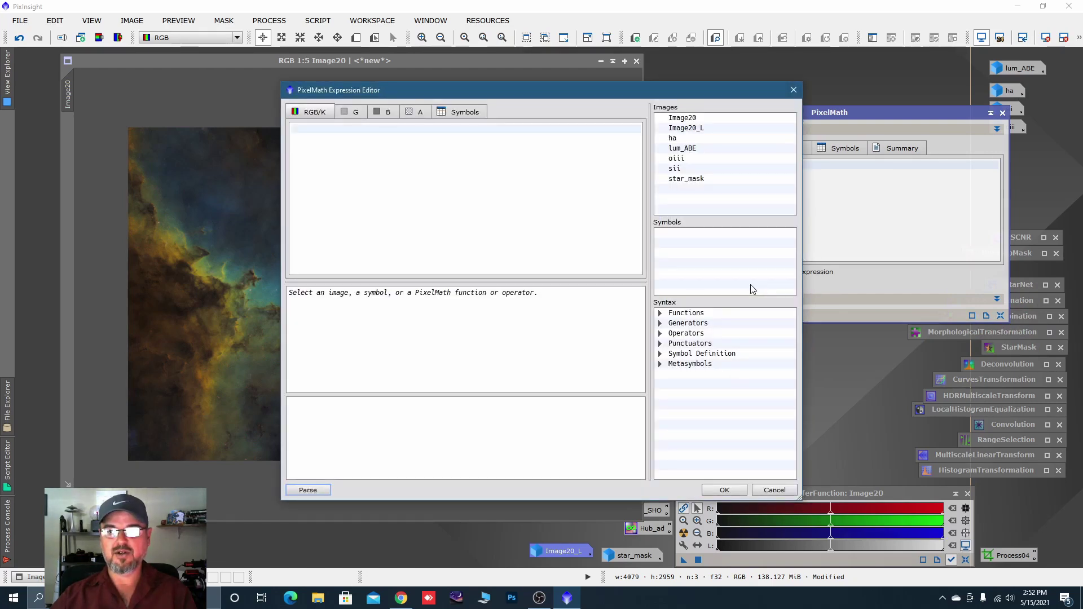
left_click_drag(638, 97, 854, 91)
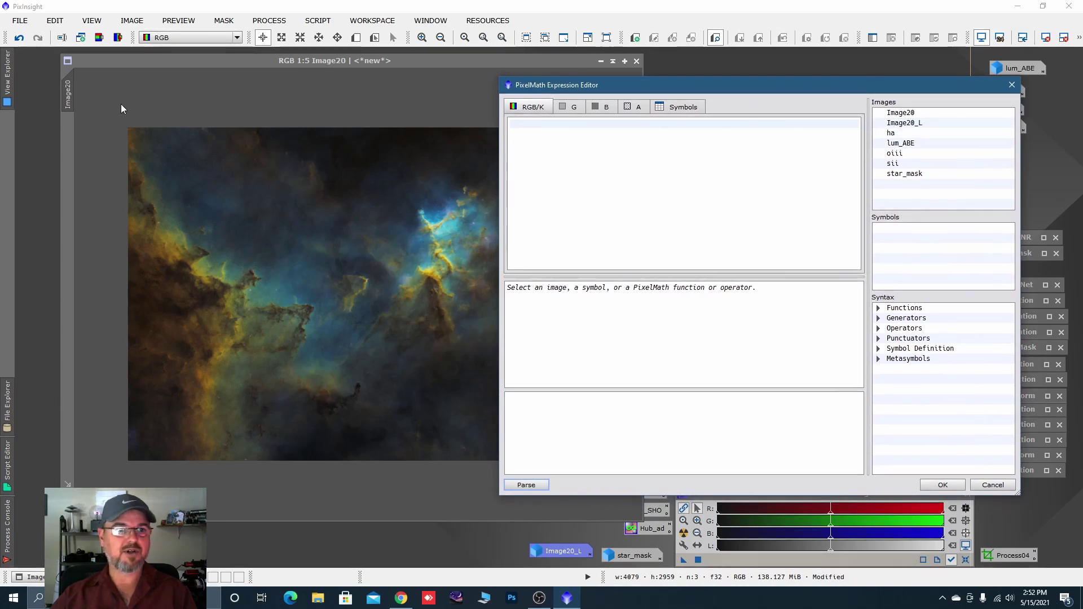
- Build the RGB/K expression Image20+(star_mask*.9) and accept it in the Expression Editor
double_click(900, 112)
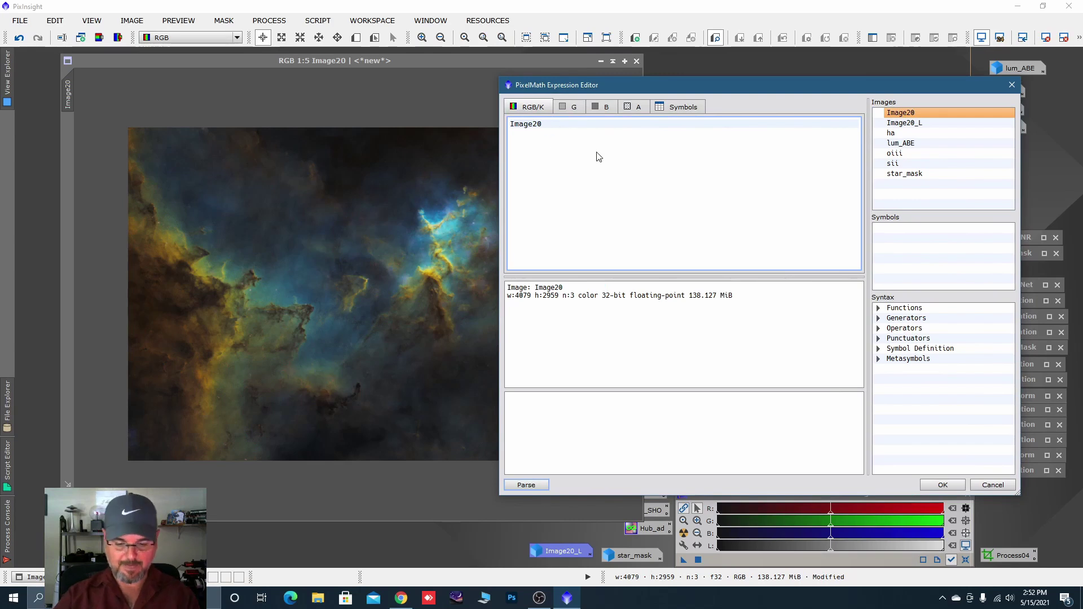
type("+")
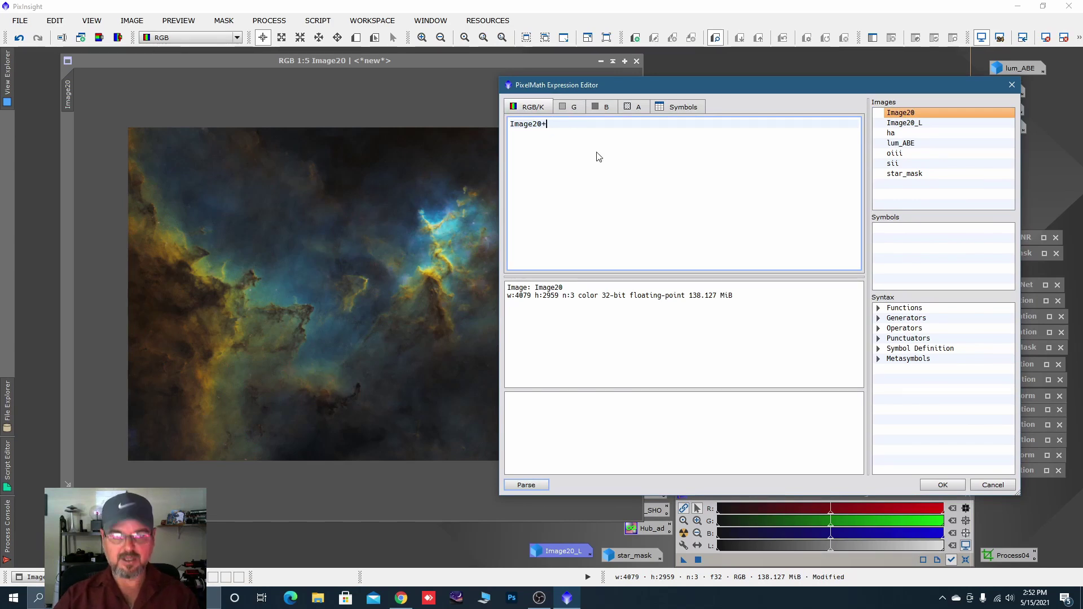
type("(")
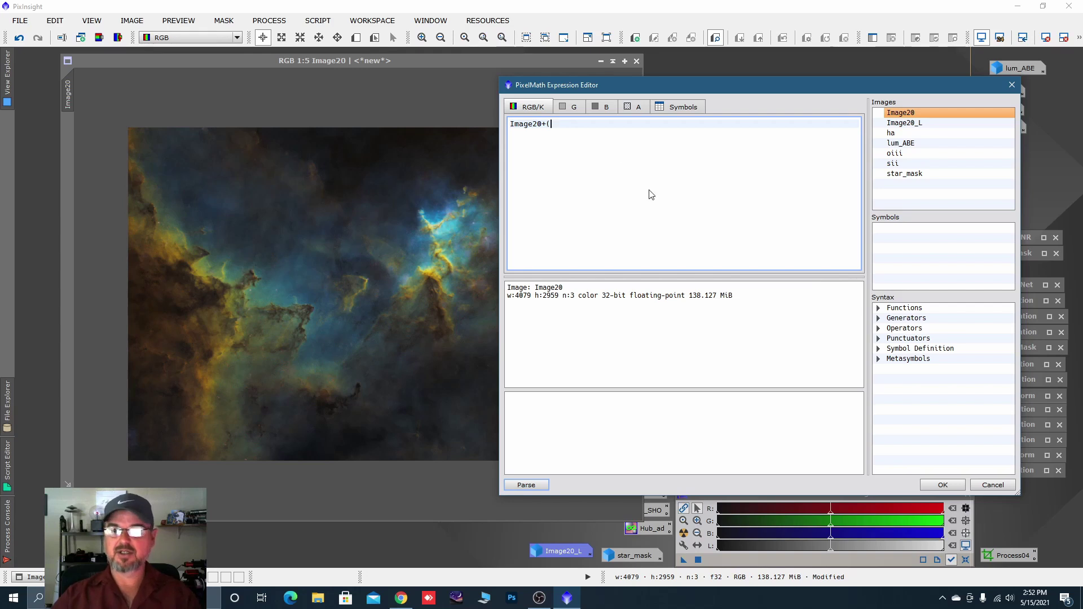
double_click(908, 175)
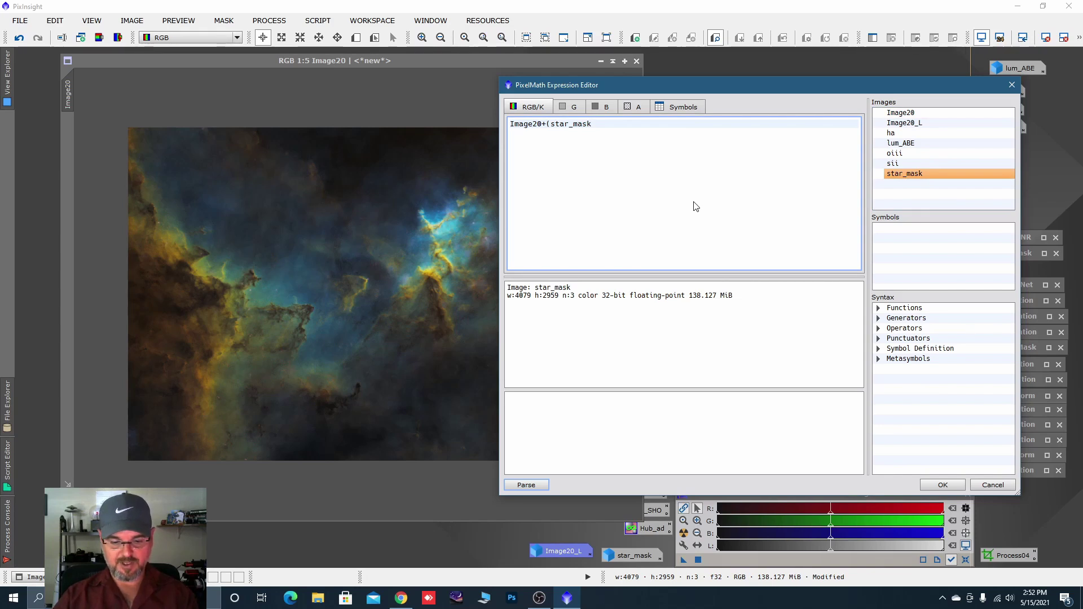
type("*.9")
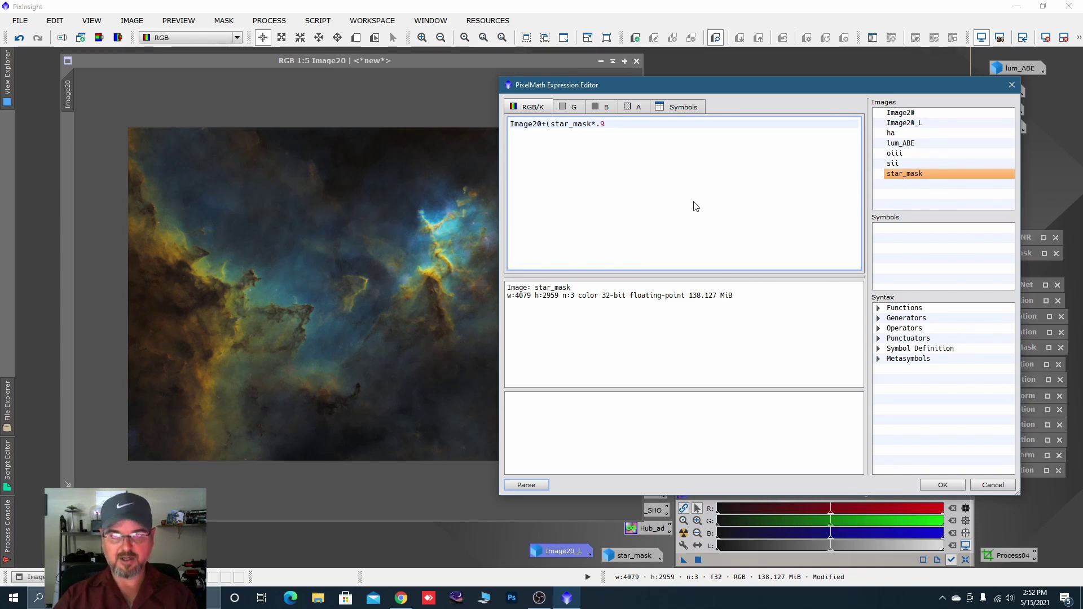
type(")")
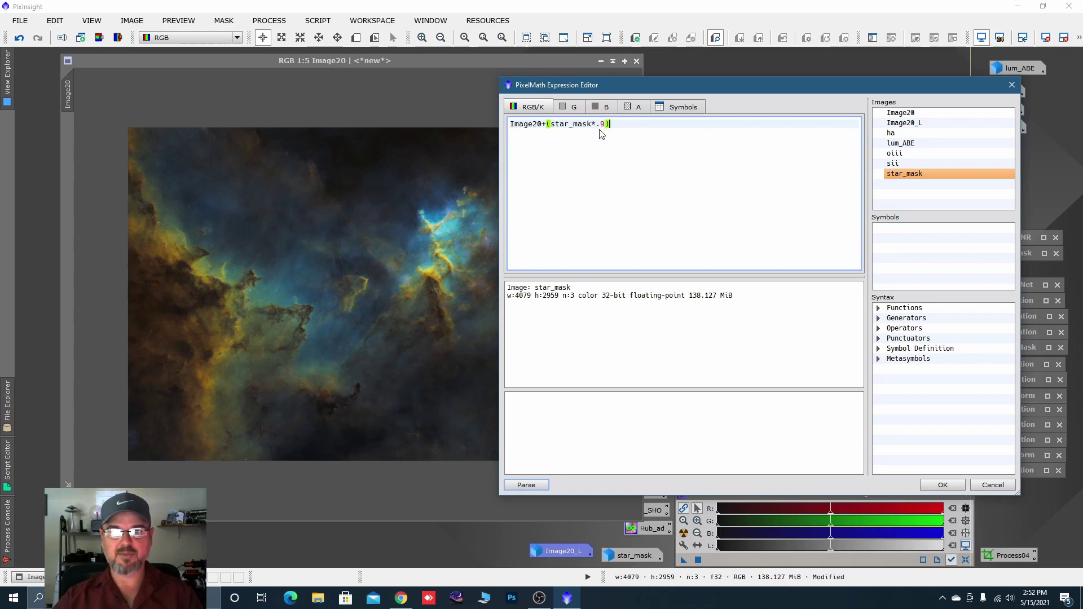
left_click(942, 485)
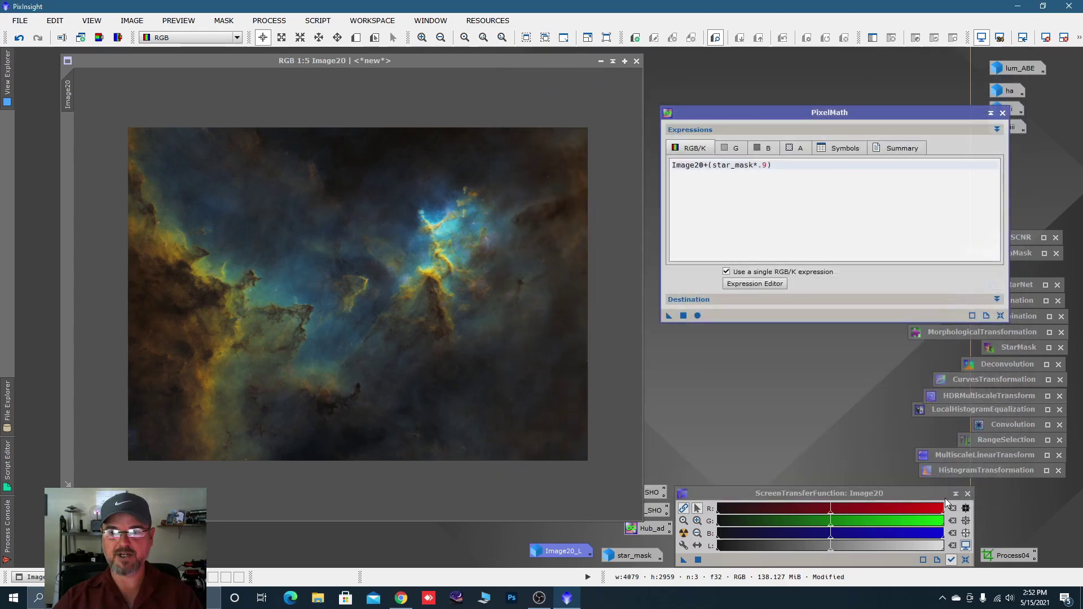
- Check the PixelMath destination options, apply the star-adding expression to Image20, and iconize PixelMath
left_click(998, 300)
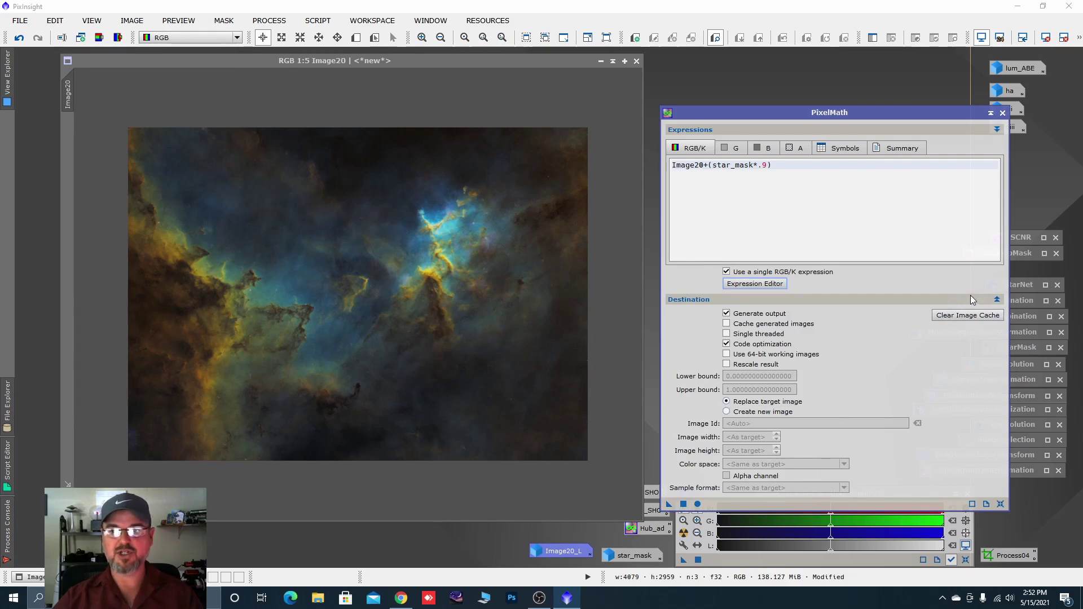
left_click(998, 299)
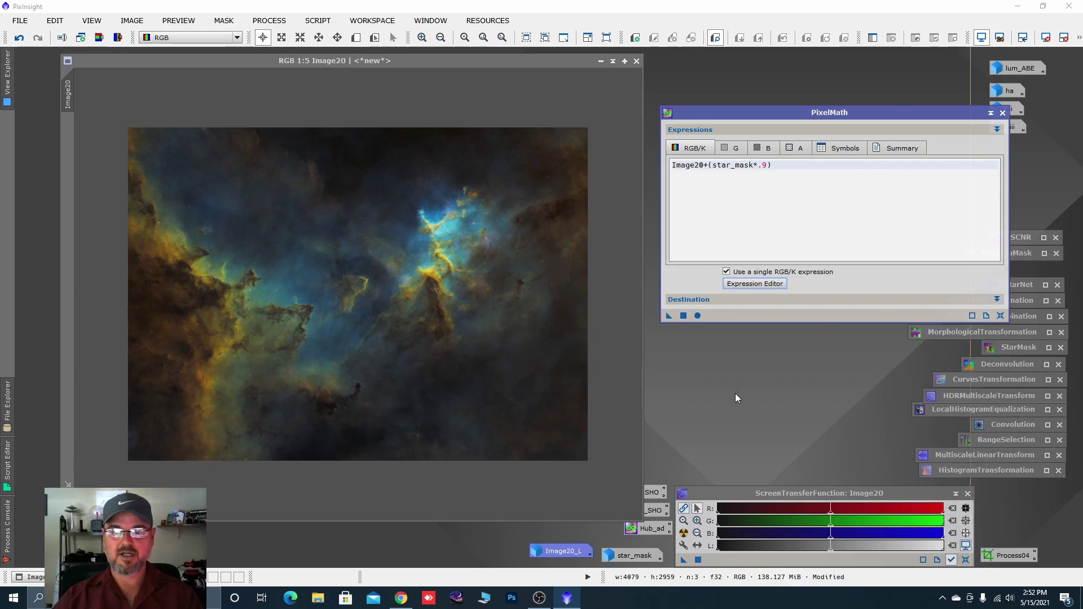
left_click_drag(670, 317, 502, 386)
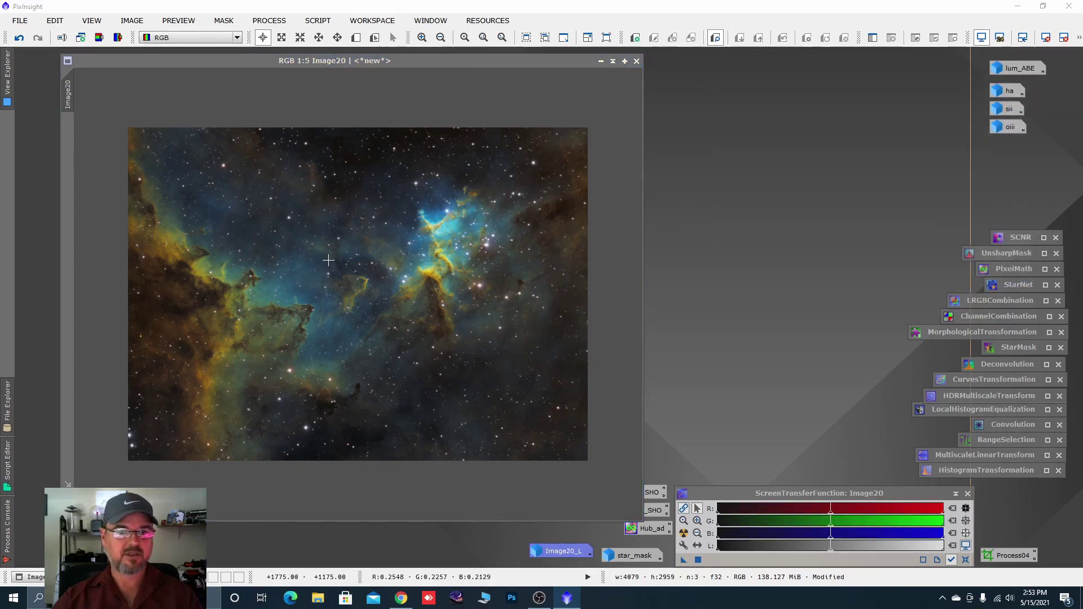
- Examine the recombined stars and nebula detail in Image20 at several magnifications
scroll(329, 260, "up", 2)
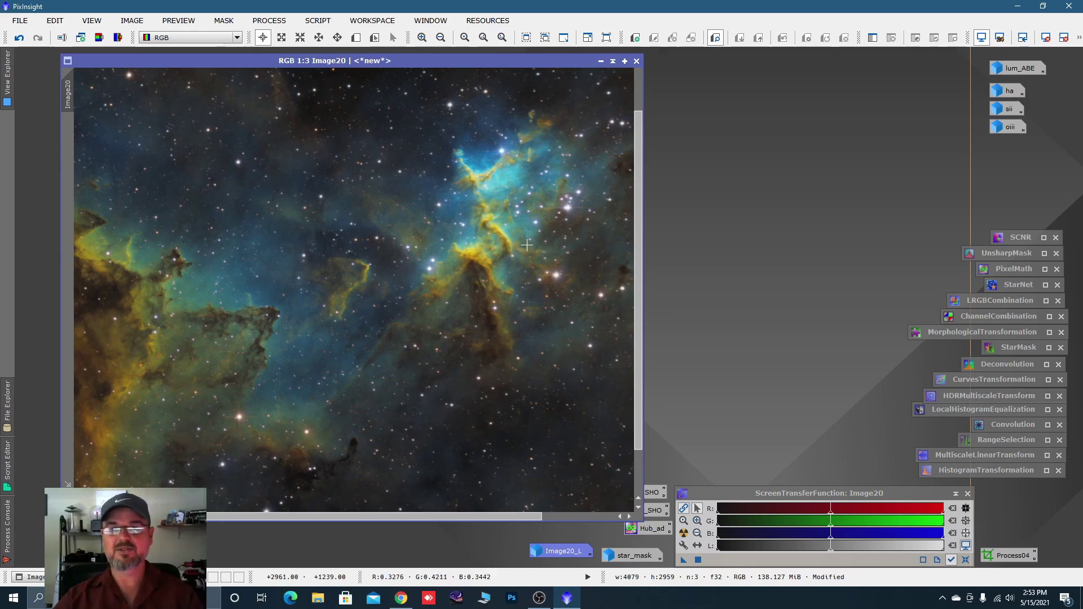
scroll(549, 248, "down", 1)
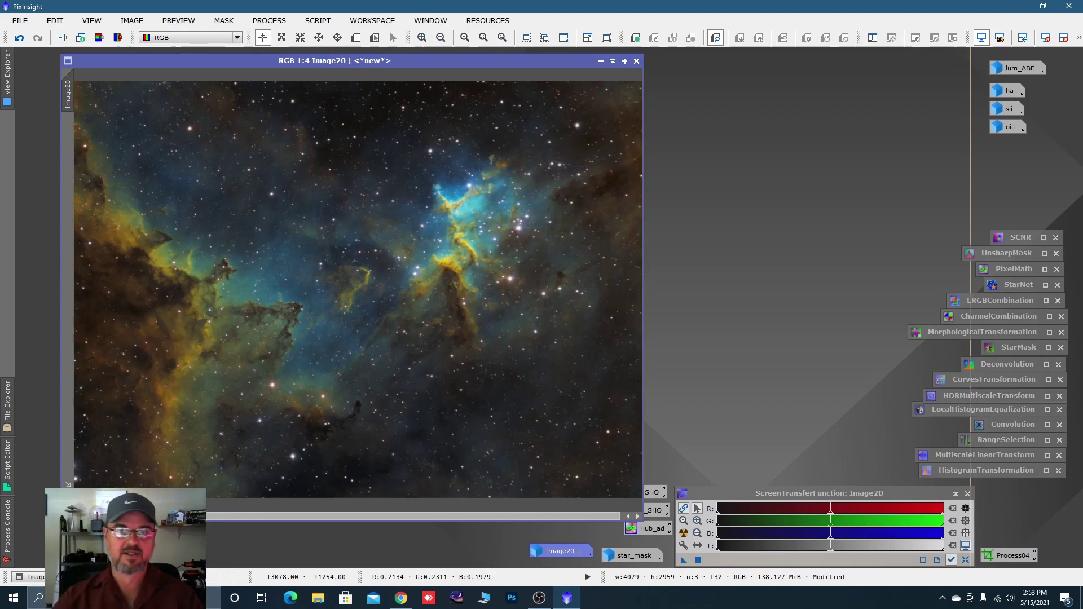
scroll(313, 373, "down", 1)
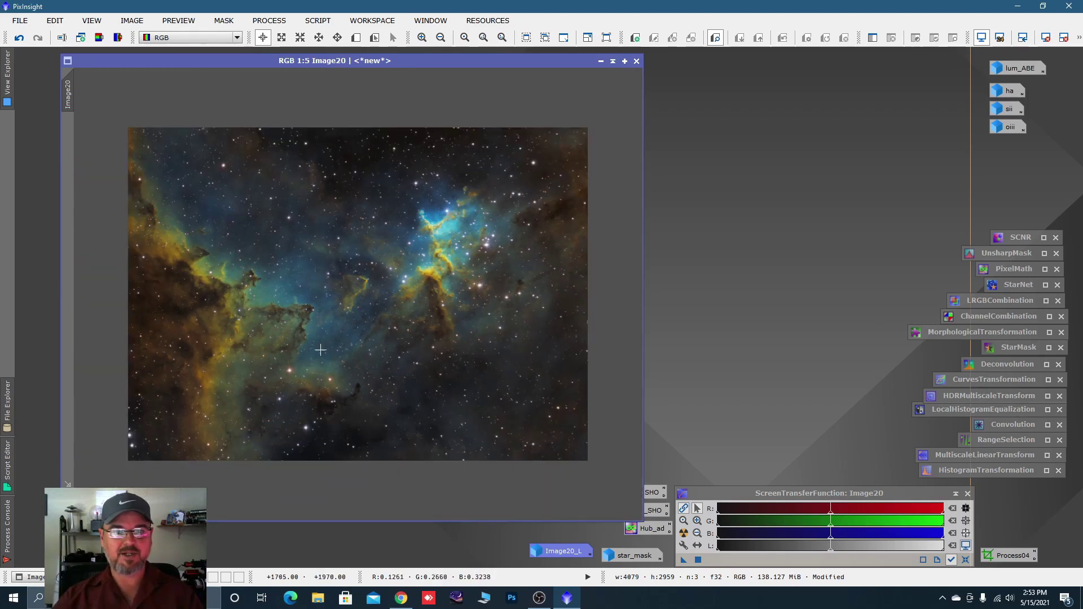
scroll(335, 277, "up", 4)
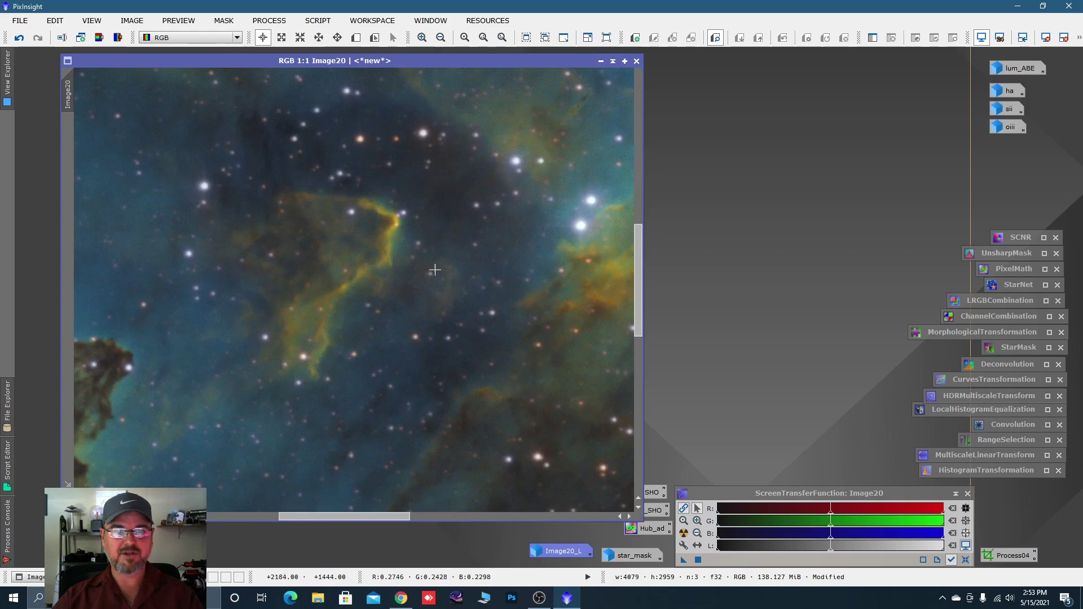
scroll(436, 282, "up", 1)
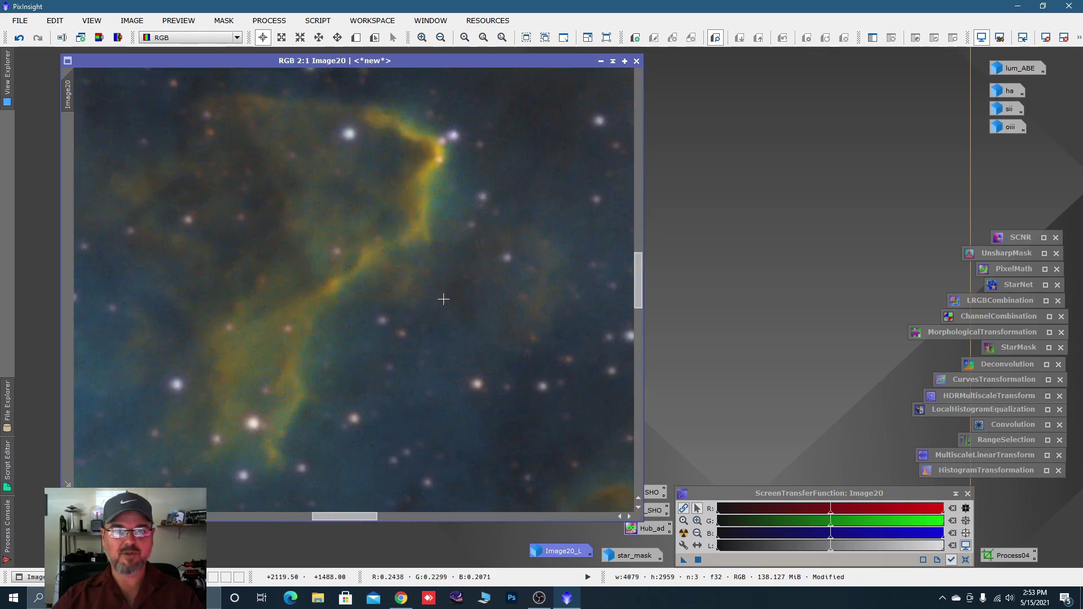
scroll(525, 211, "down", 6)
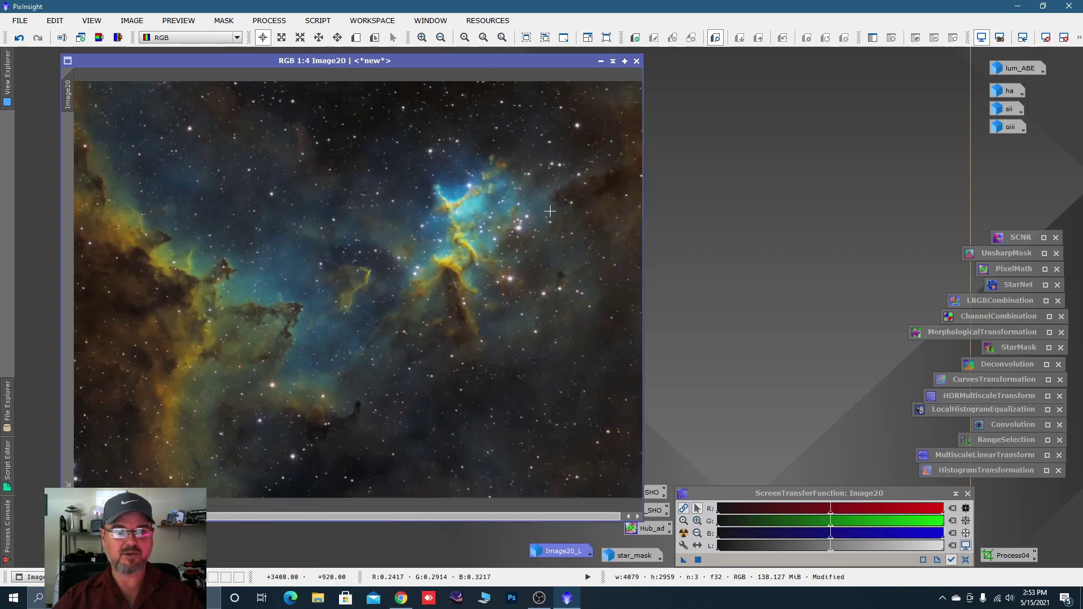
scroll(302, 289, "up", 1)
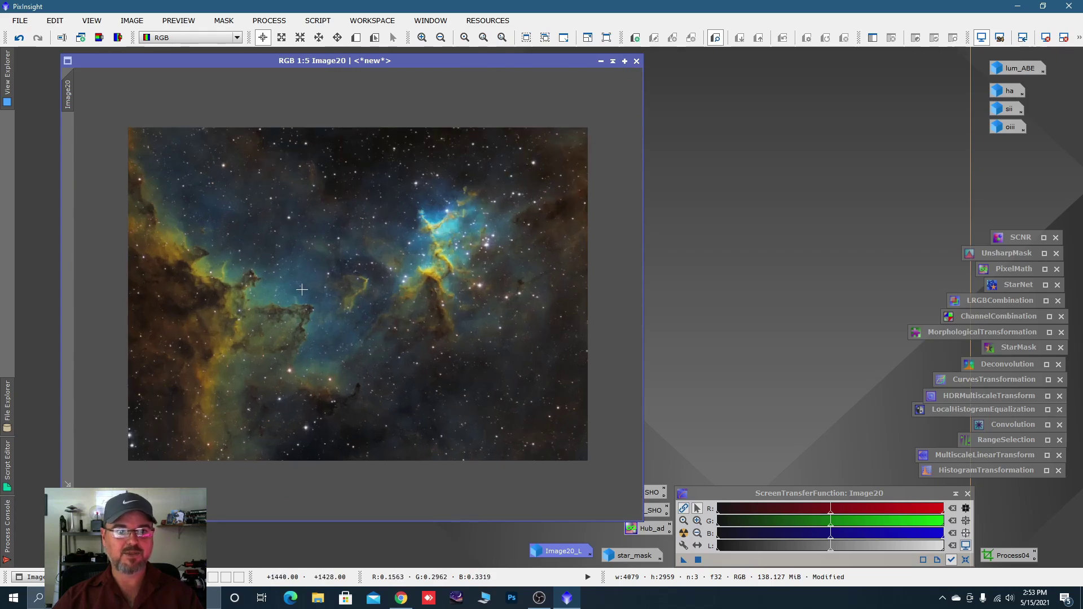
scroll(302, 289, "up", 1)
scroll(392, 188, "down", 1)
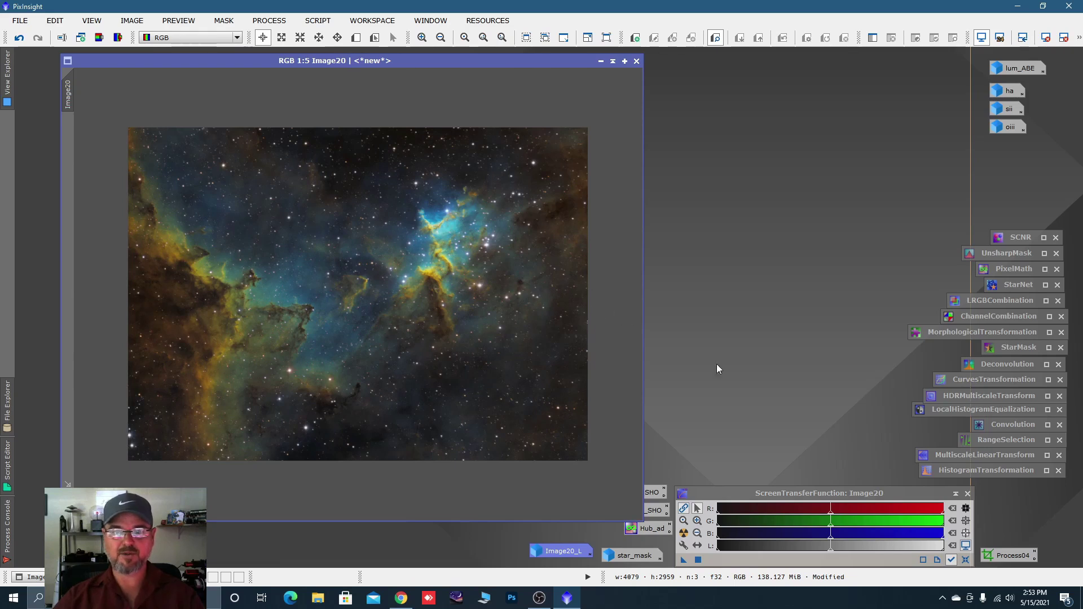
- Open Convolution, reset it, turn on the real-time preview, and set StdDev to 5.20
double_click(1002, 424)
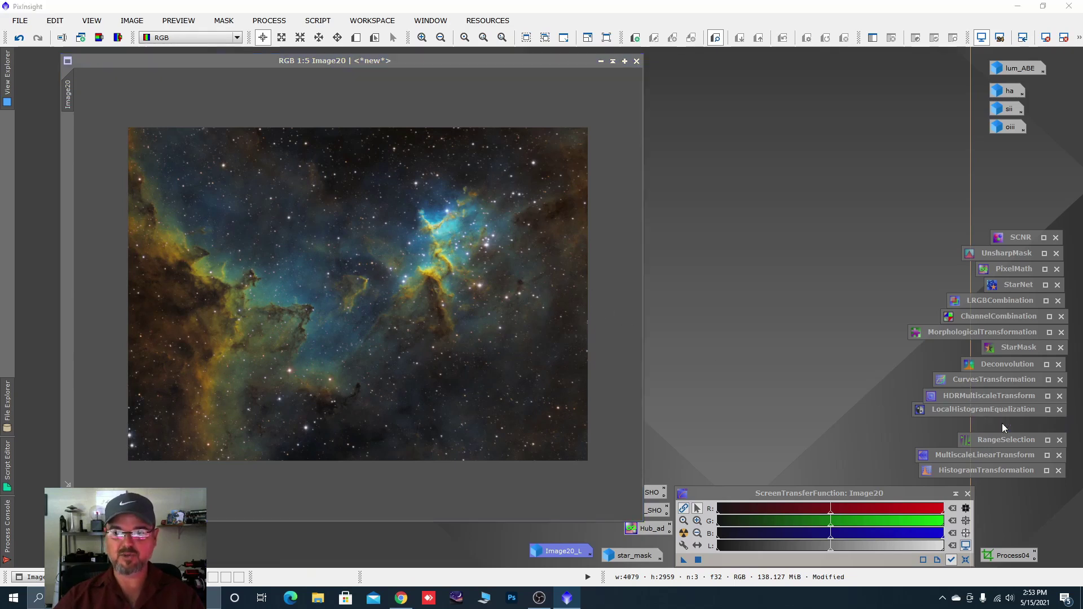
left_click_drag(849, 205, 887, 175)
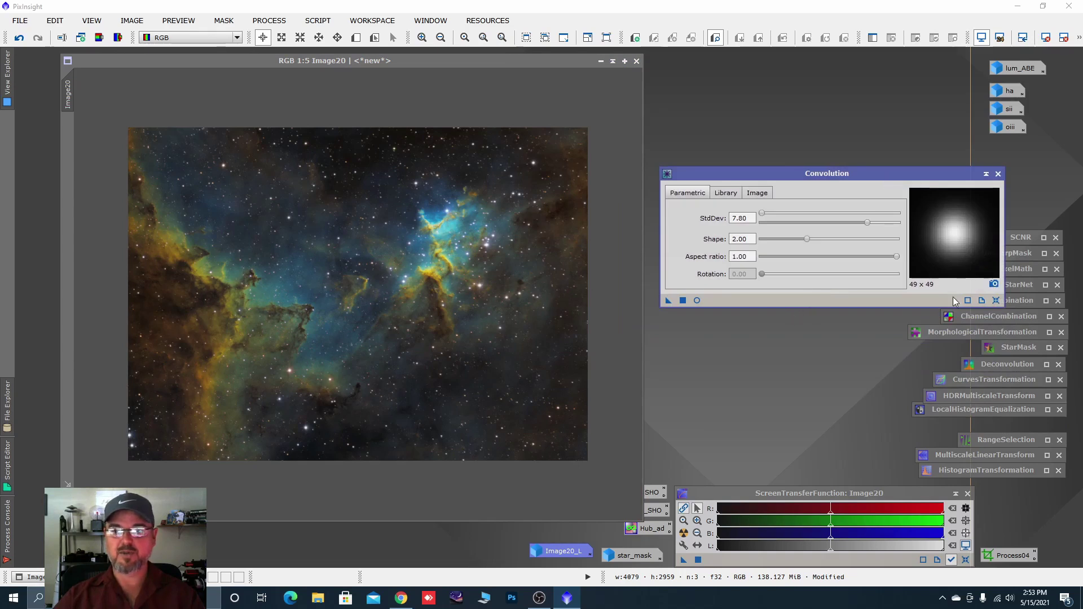
left_click(996, 300)
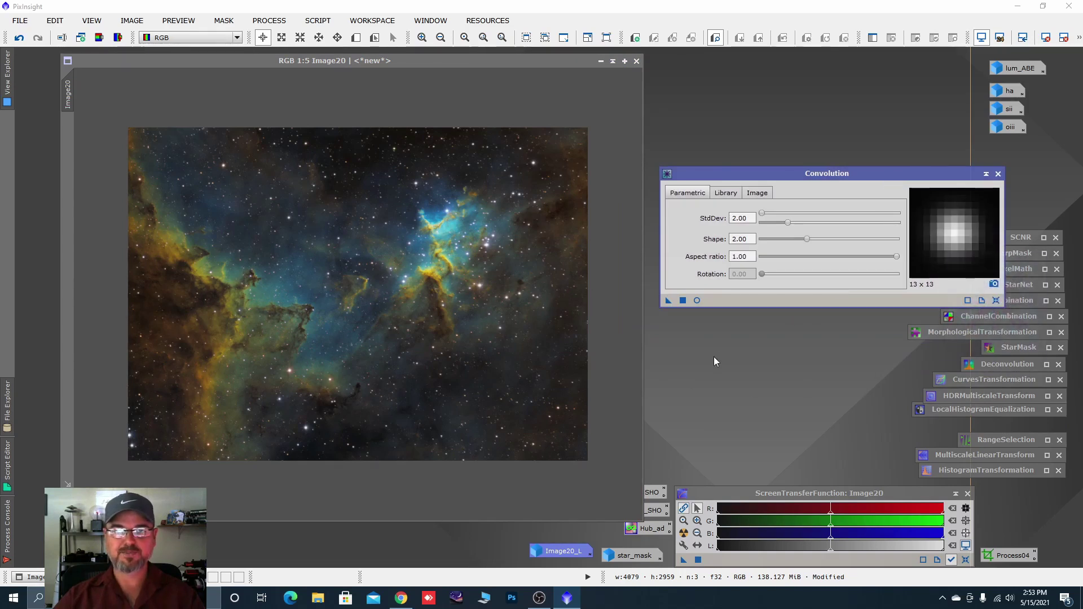
left_click(697, 301)
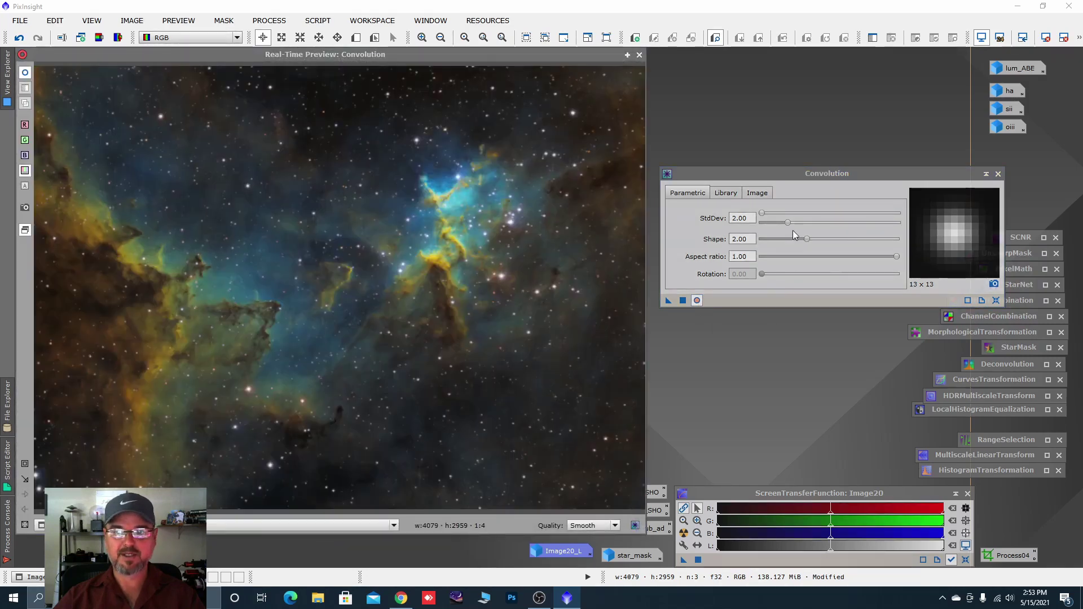
left_click_drag(788, 224, 831, 222)
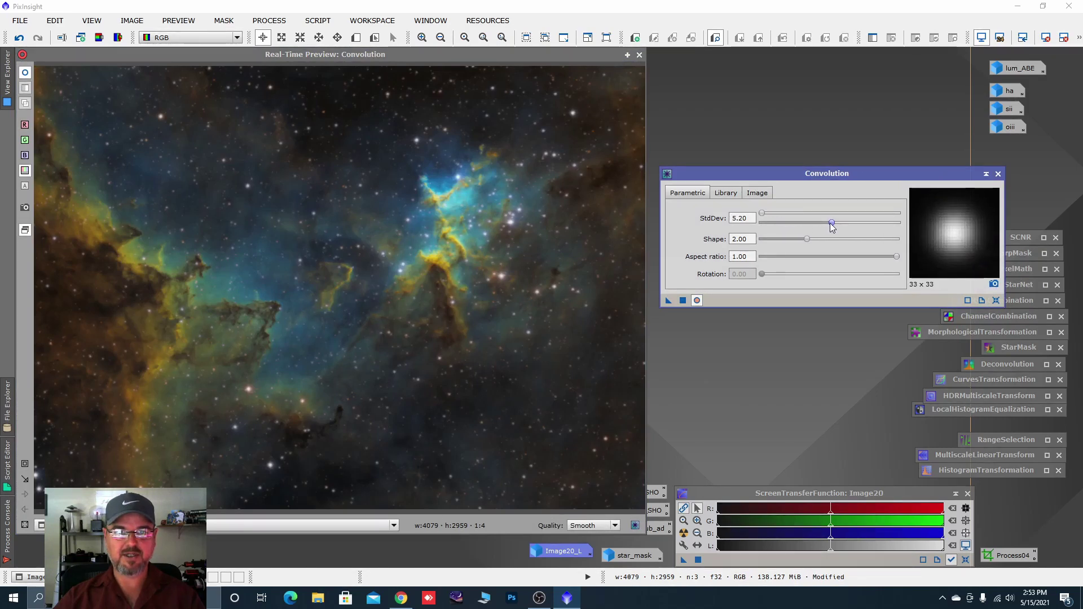
- Apply the convolution to Image20, iconize Convolution, and close the real-time preview
left_click(684, 301)
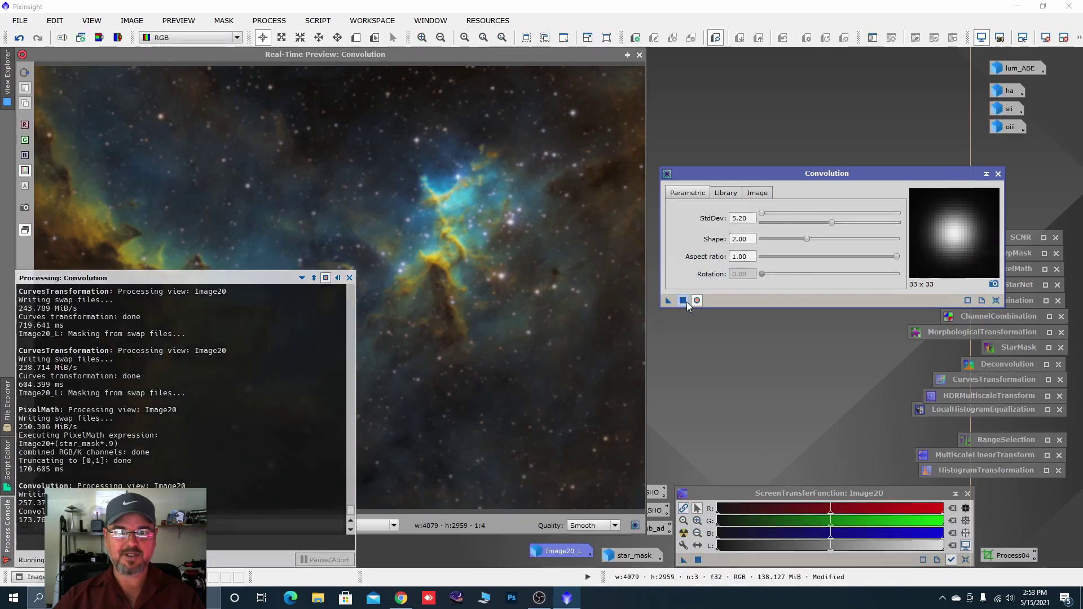
left_click(986, 174)
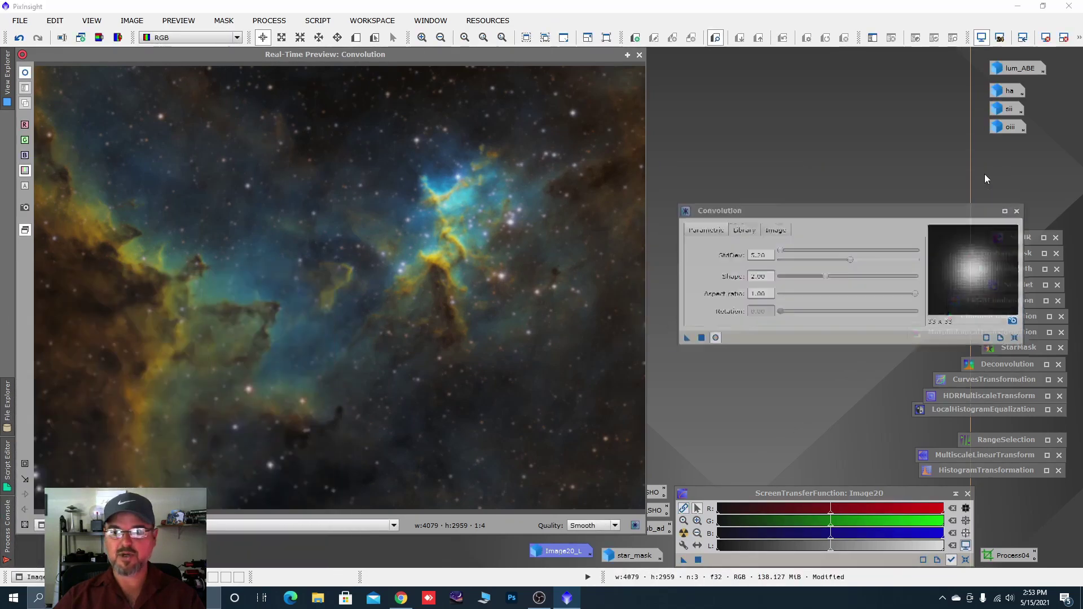
left_click(639, 54)
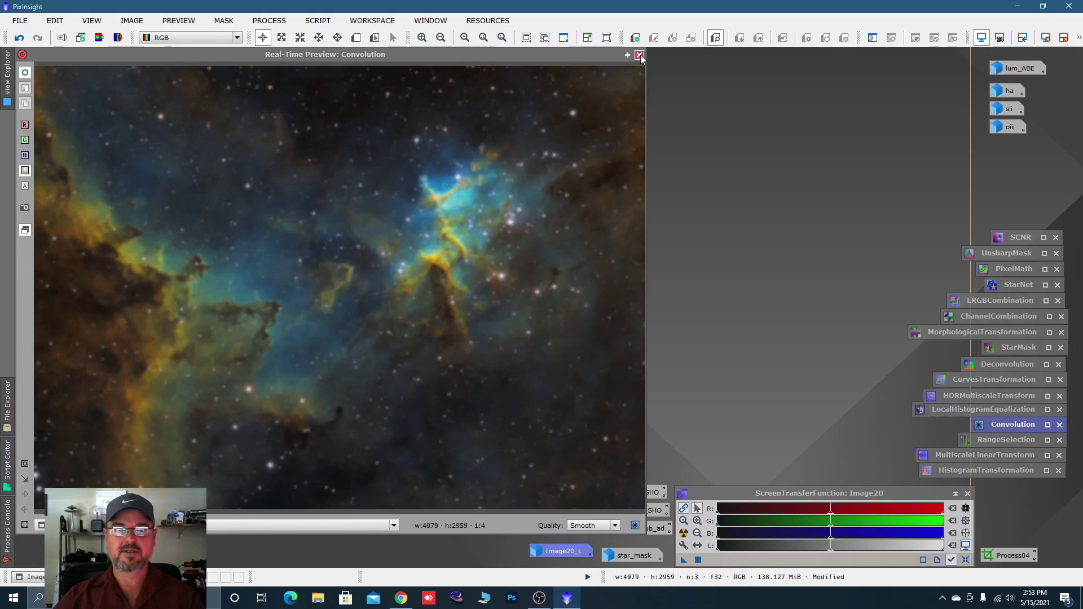
- Inspect the blur across Image20 and iconize the image window
scroll(427, 242, "up", 5)
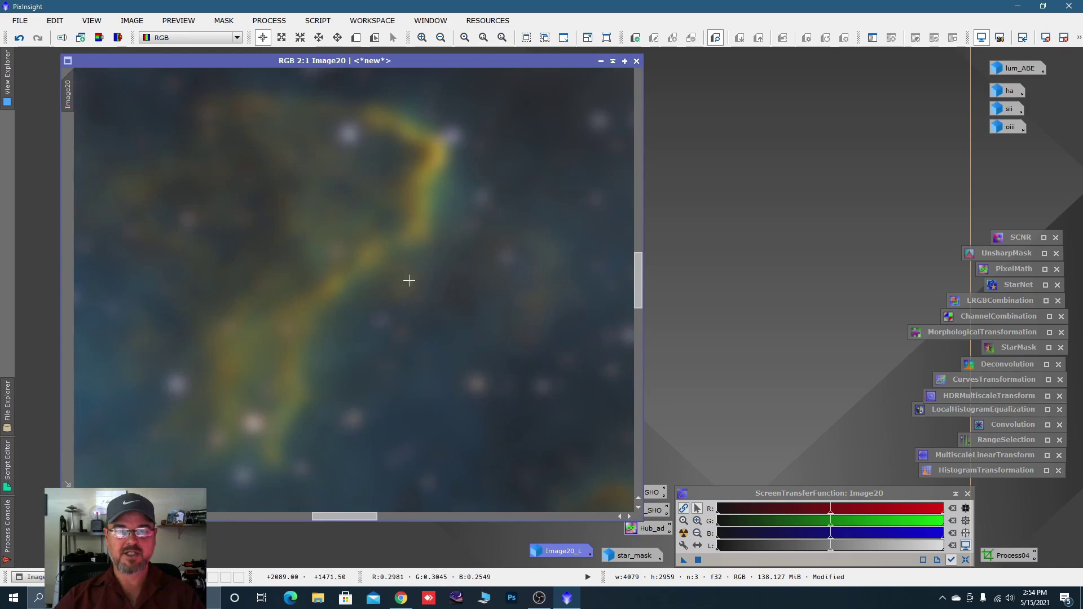
scroll(395, 151, "down", 2)
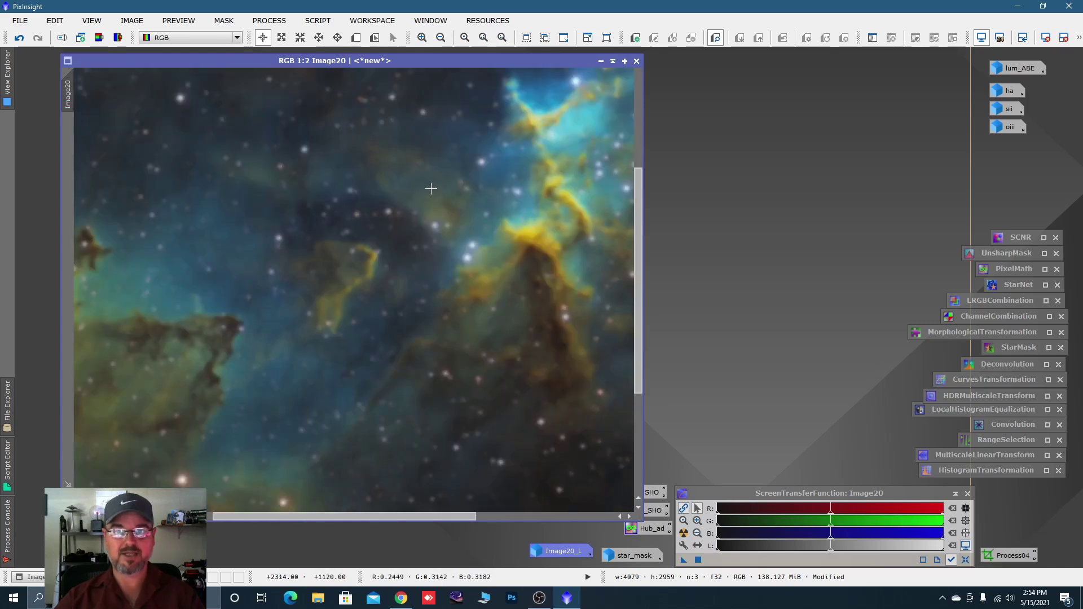
scroll(431, 189, "down", 3)
scroll(435, 192, "down", 1)
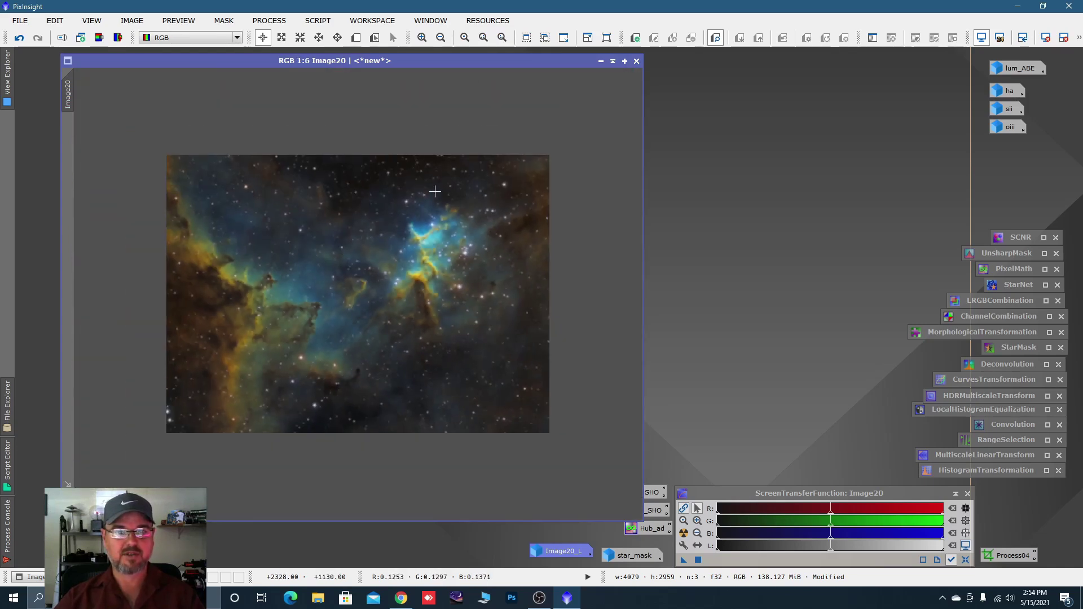
left_click(600, 61)
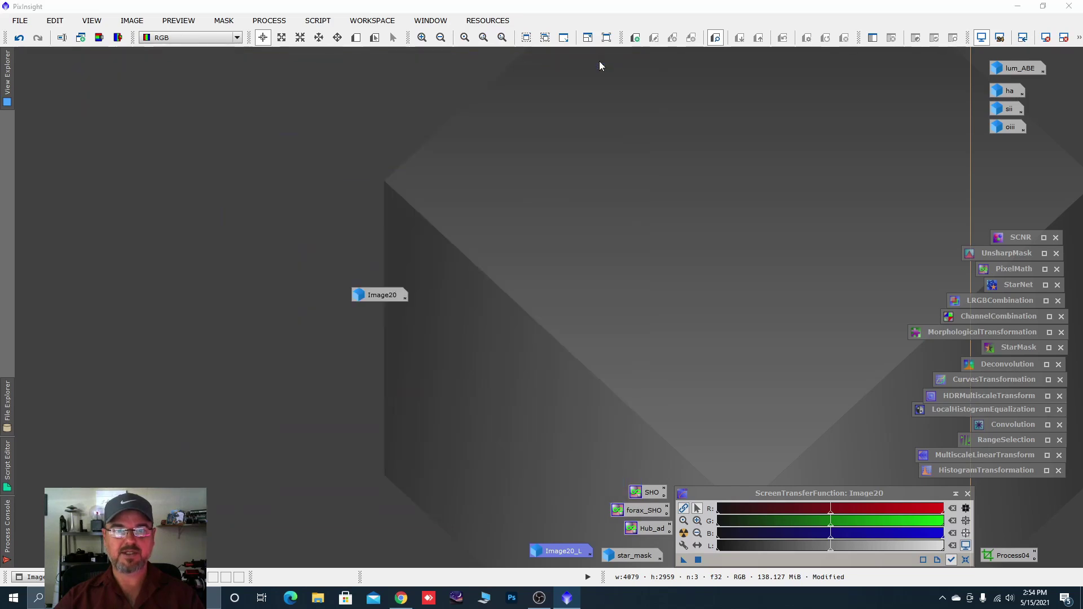
- Park the Image20 icon above Image20_L, open lum_ABE, and define two previews around the bright cluster and the dark structure left of centre
left_click_drag(381, 297, 560, 535)
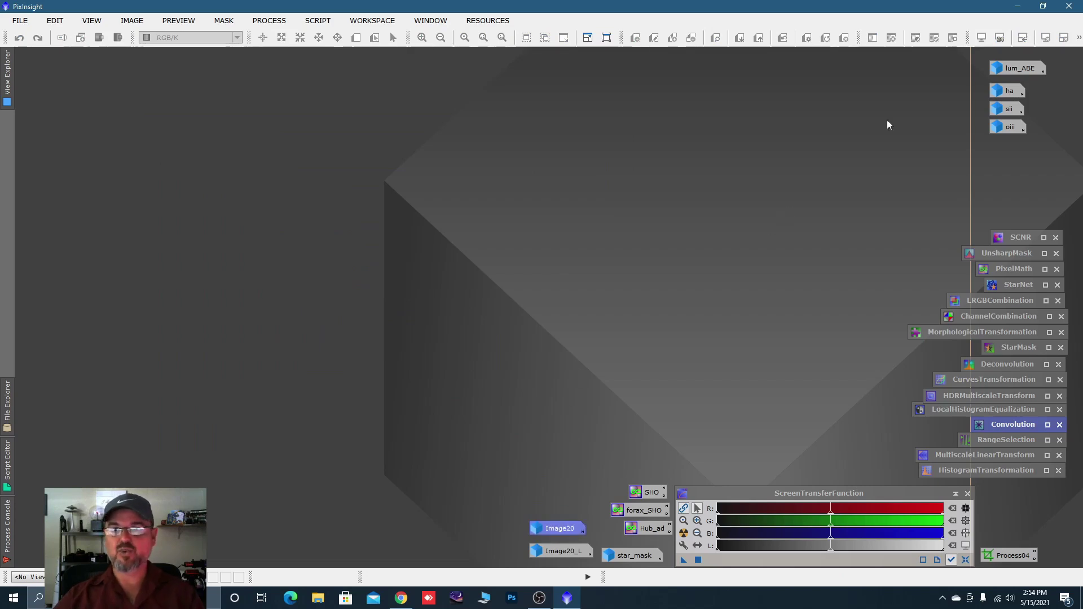
double_click(1016, 68)
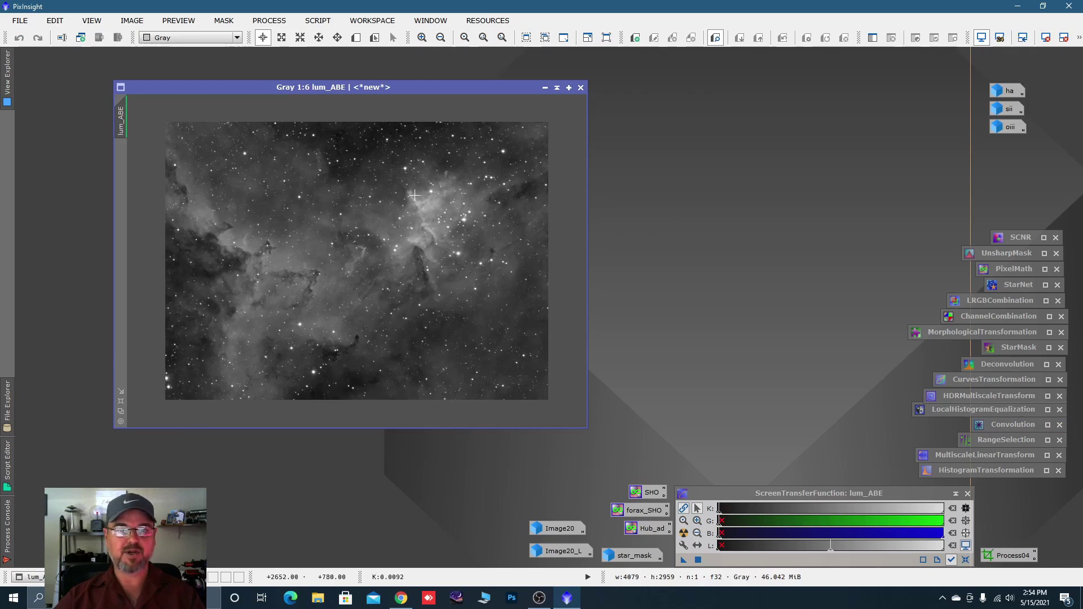
scroll(411, 175, "up", 1)
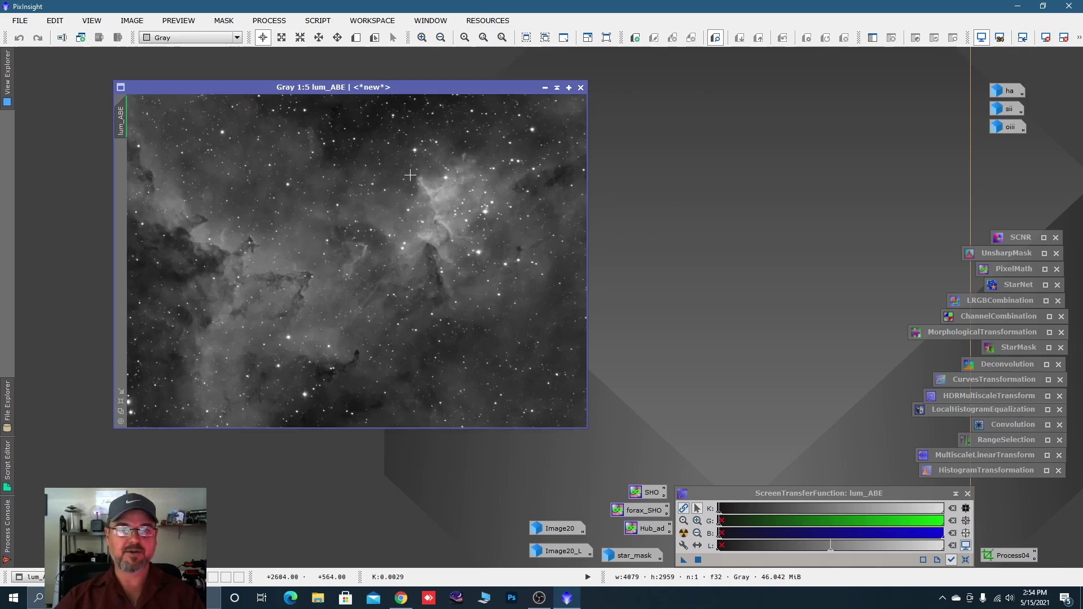
left_click(357, 38)
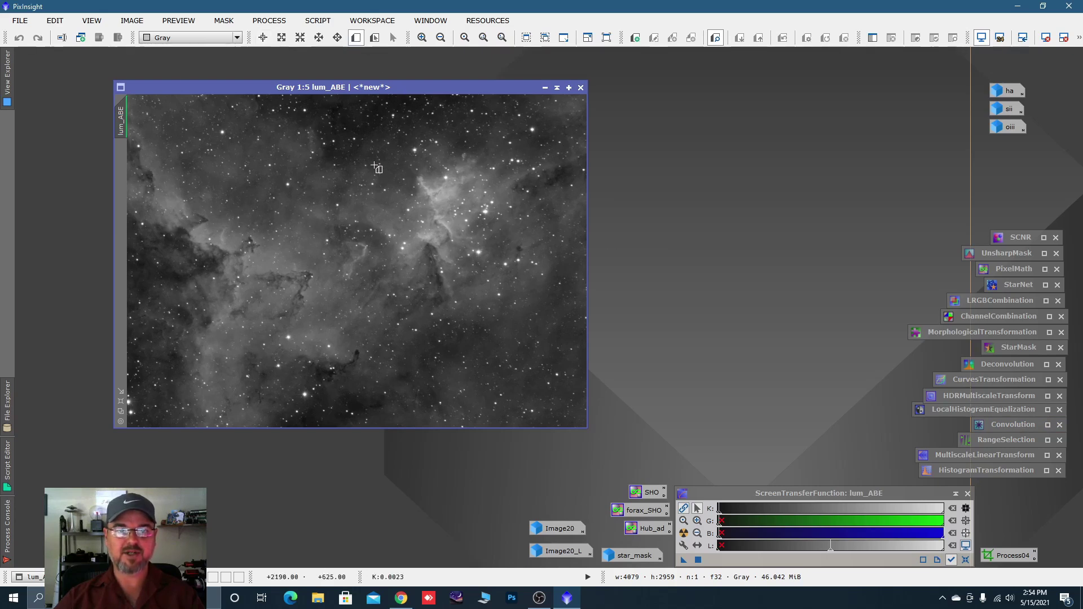
left_click_drag(375, 166, 510, 231)
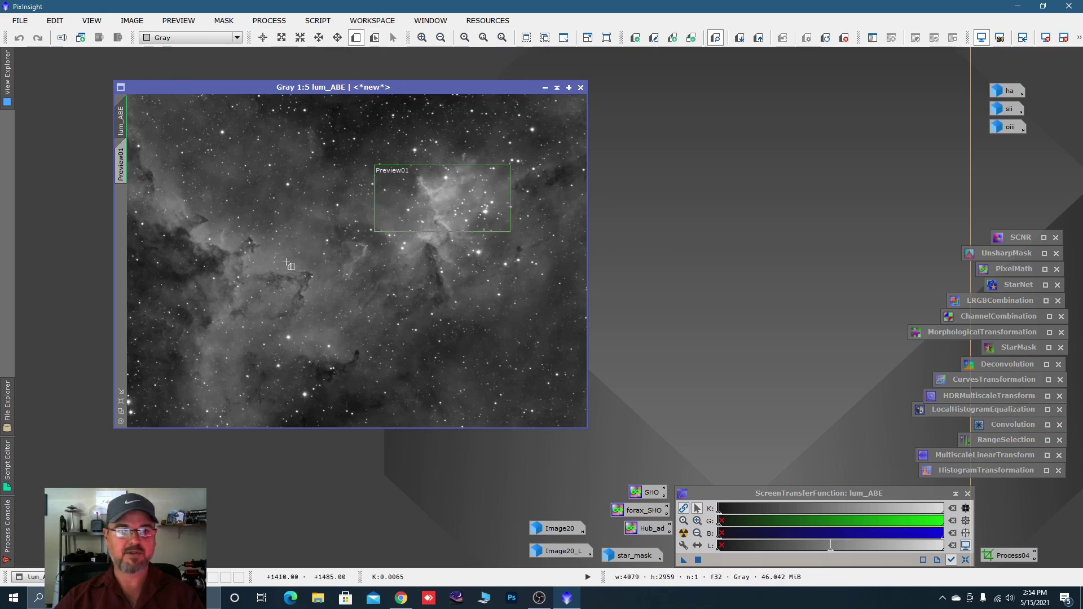
left_click_drag(222, 251, 336, 341)
key("alt+e")
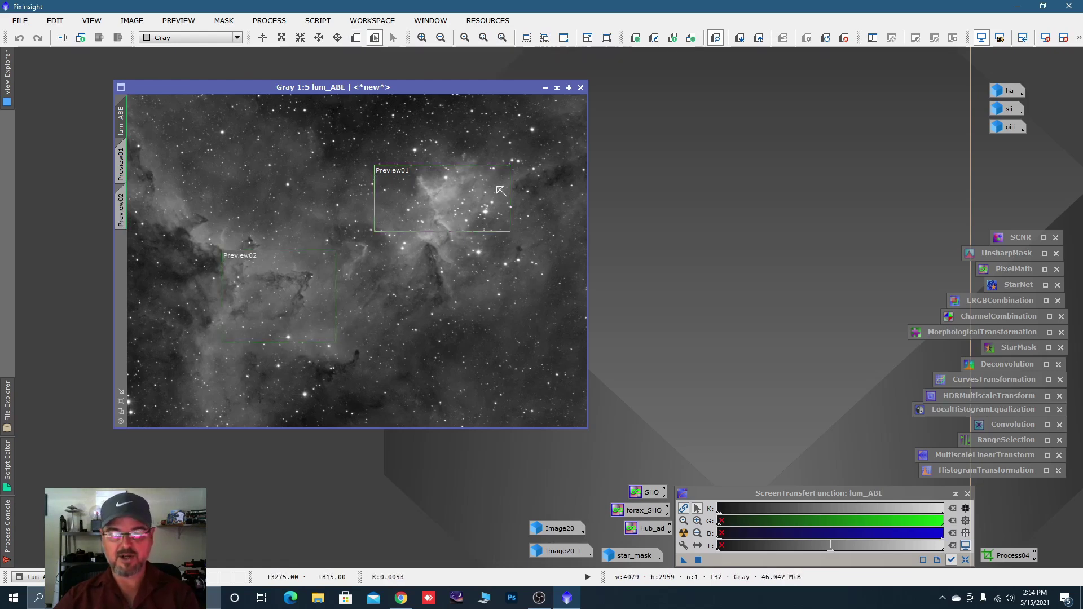
- Compare lum_ABE with and without its screen stretch several times, and iconize the image
key("ctrl+F12")
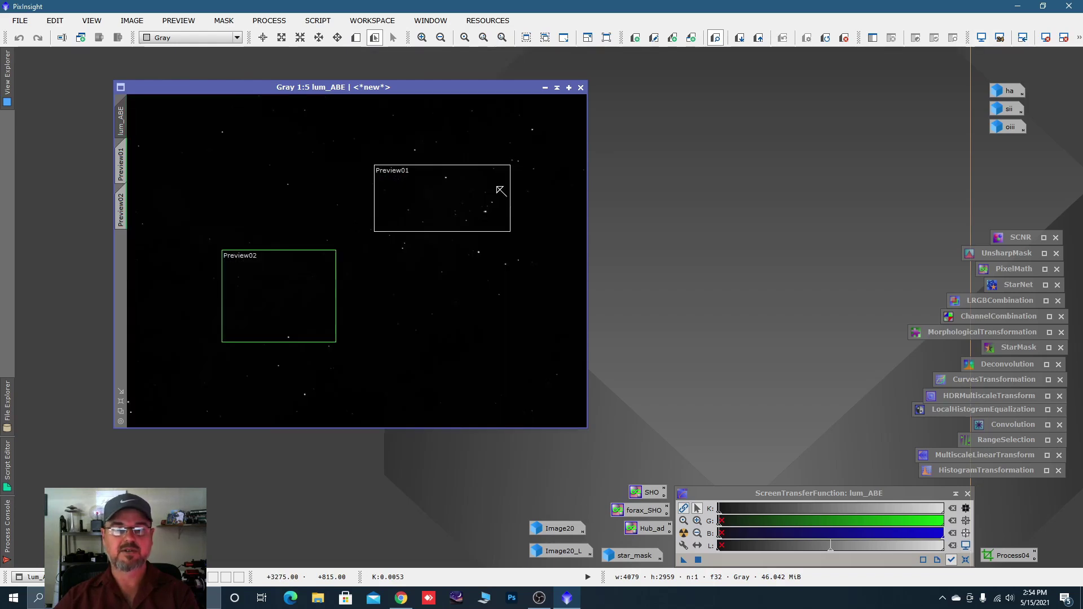
key("ctrl+F12")
key("ctrl+F12")
key("ctrl+F12")
key("ctrl+F12")
key("ctrl+F12")
key("ctrl+F12")
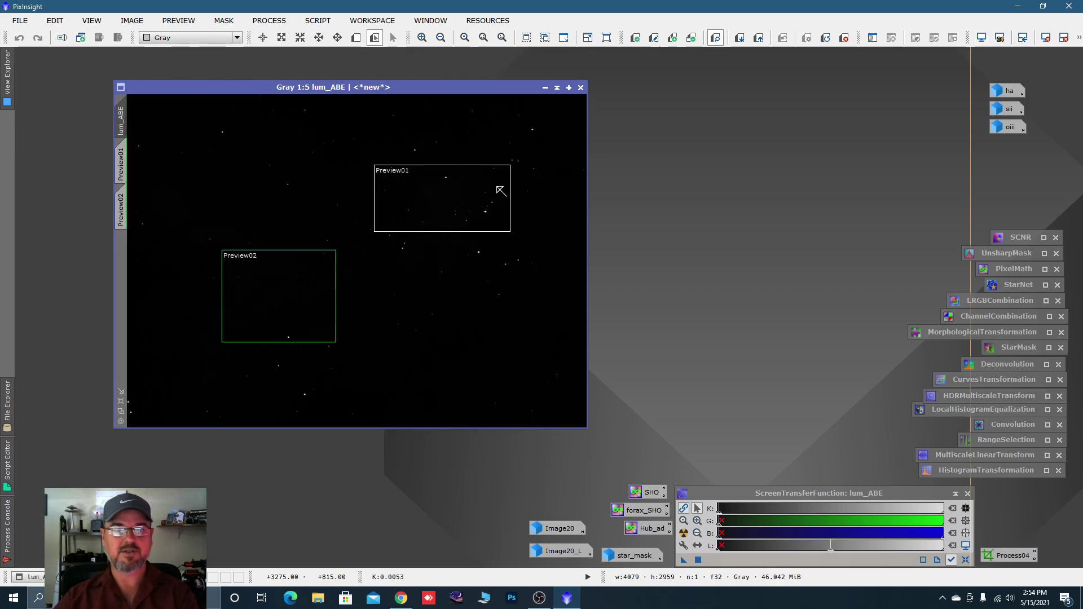
key("ctrl+F12")
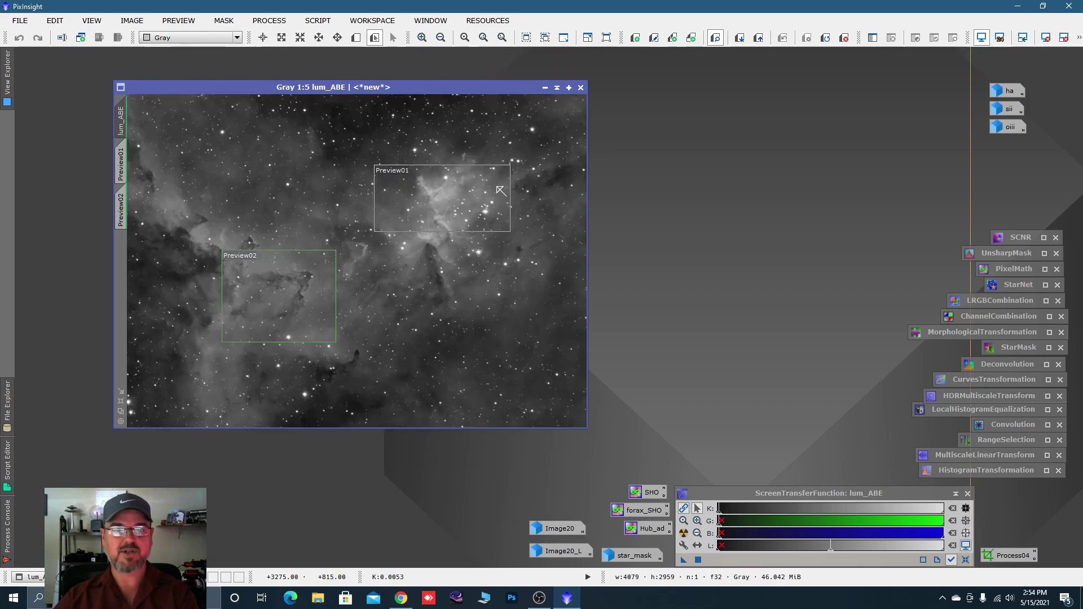
left_click(545, 90)
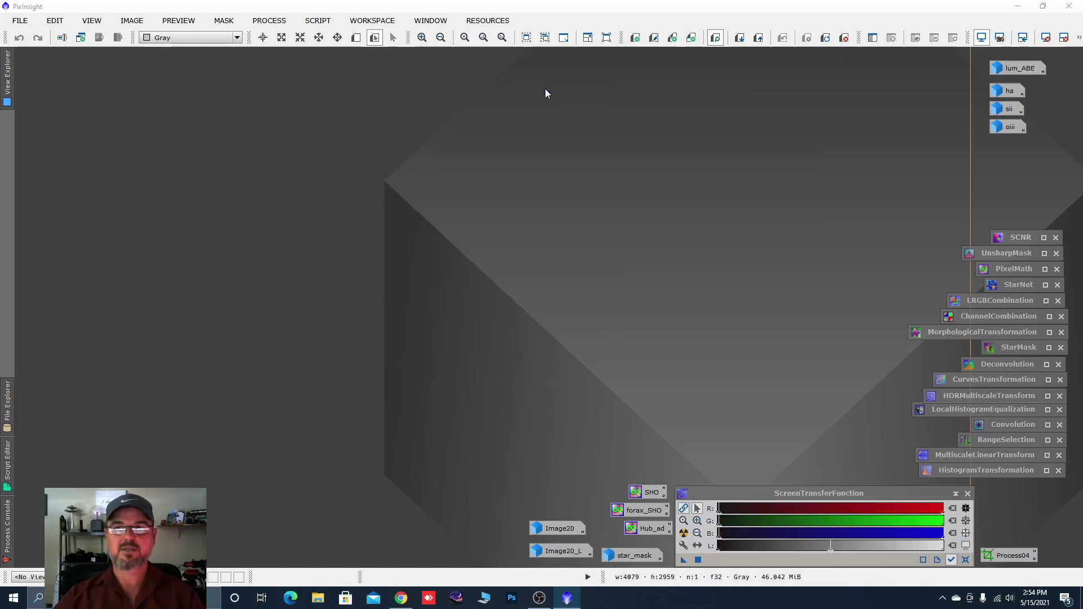
- Launch the EZ Decon script, acknowledge its disclaimer, and move its dialog higher on the workspace
left_click(319, 23)
mouse_move(352, 94)
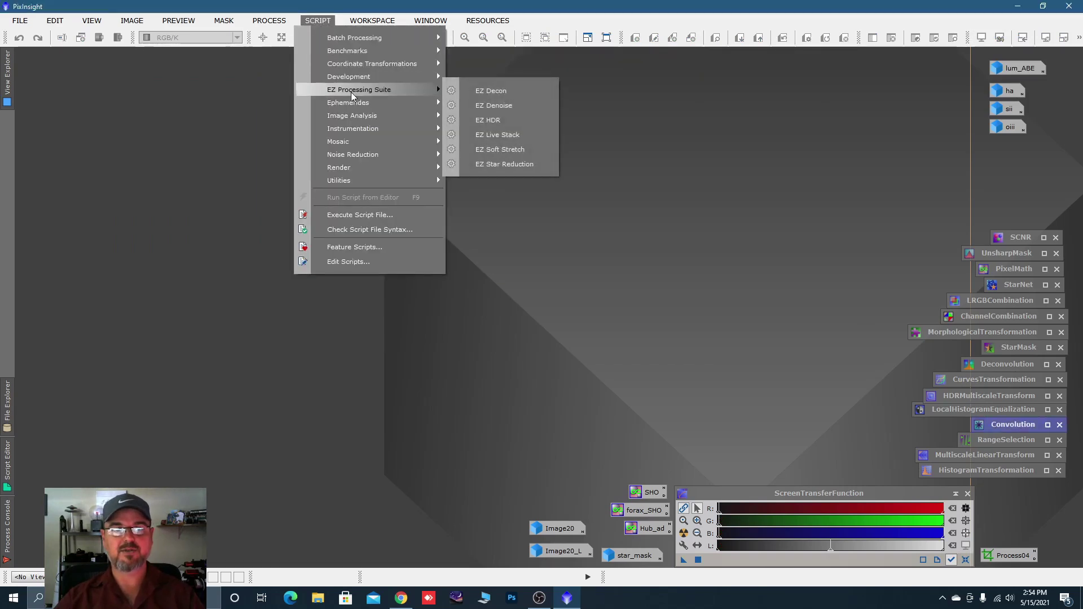
left_click(490, 89)
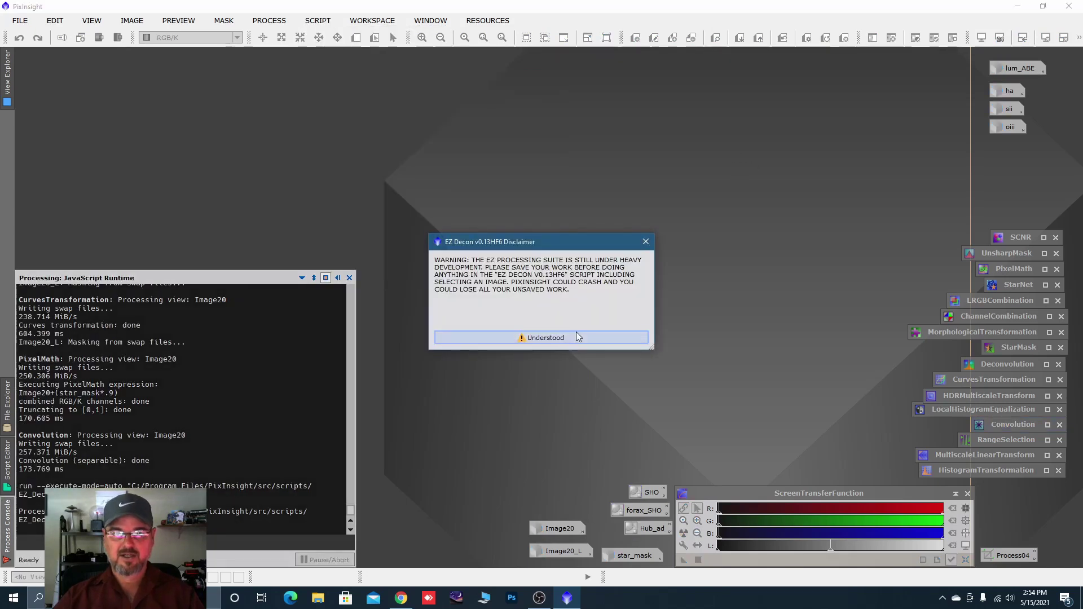
left_click(565, 337)
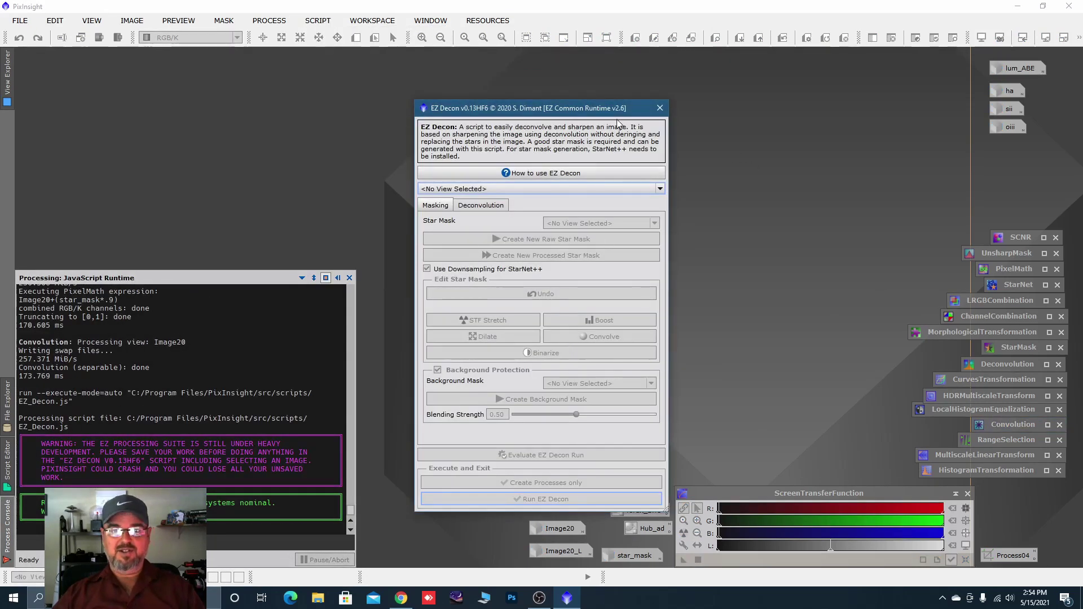
left_click_drag(602, 112, 576, 101)
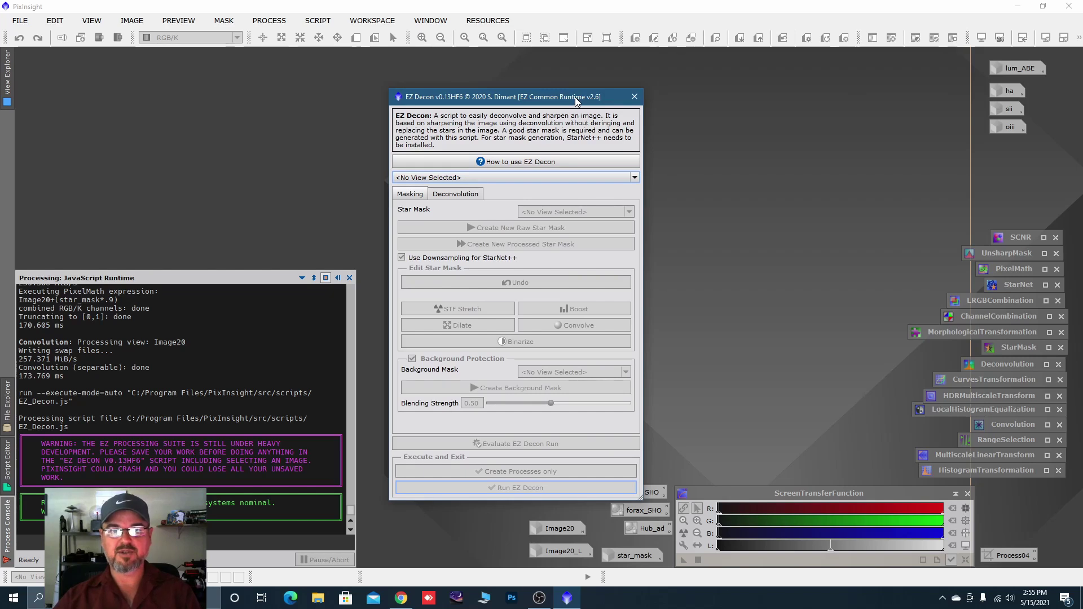
left_click_drag(577, 101, 577, 76)
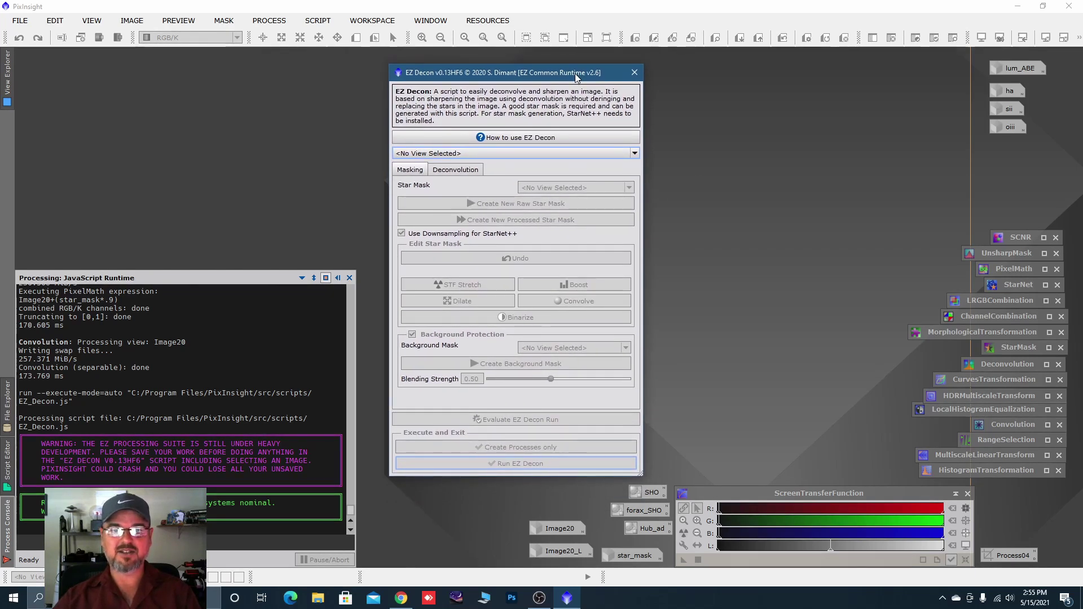
left_click_drag(576, 73, 530, 66)
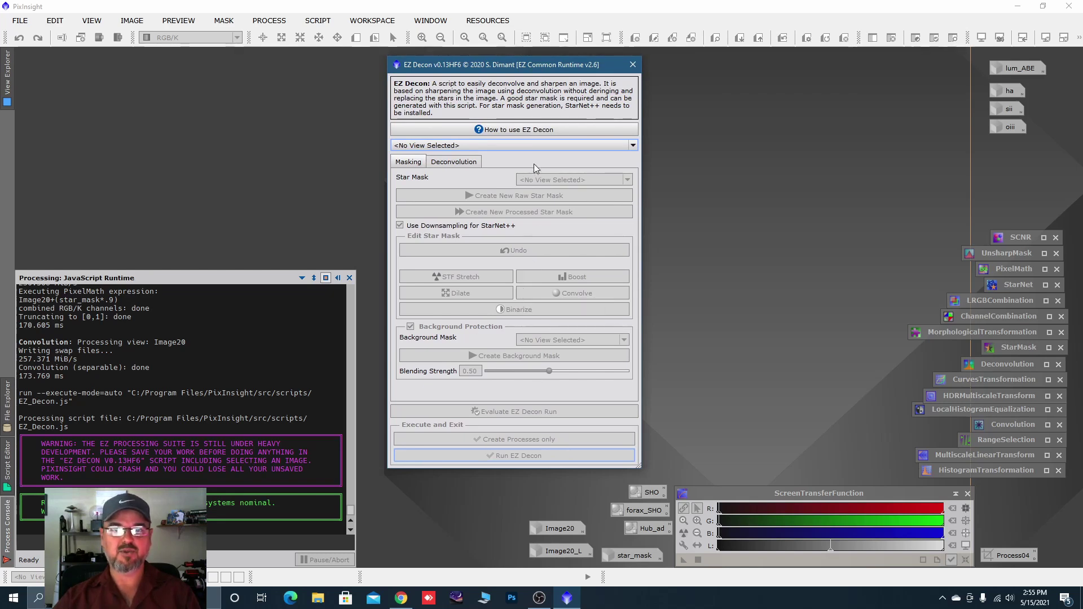
- Choose lum_ABE as the EZ Decon target view, and reposition and enlarge the dialog to fit the preview
left_click(633, 145)
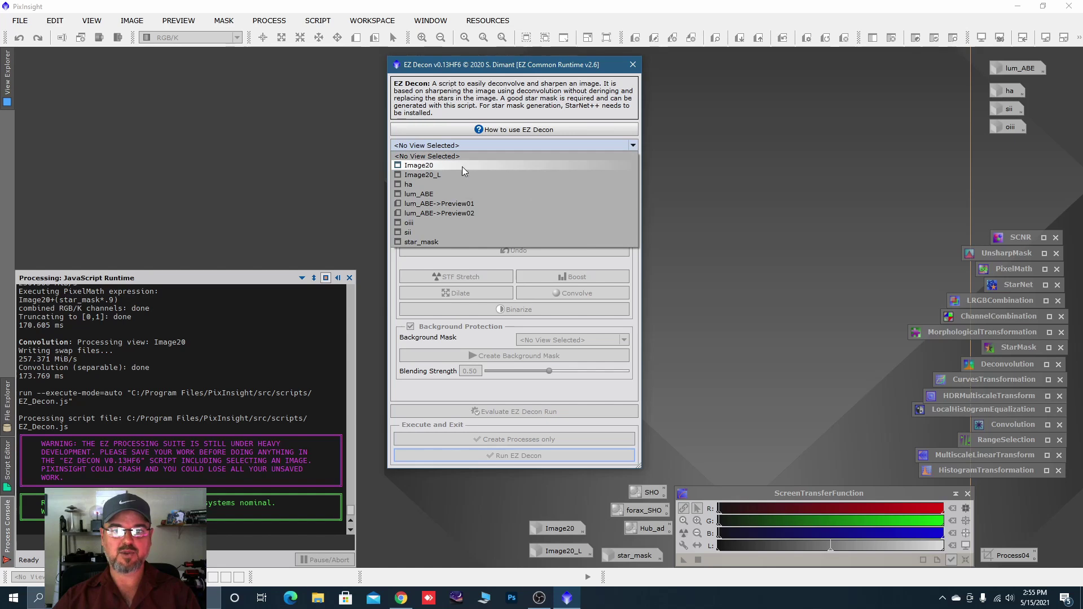
left_click(426, 195)
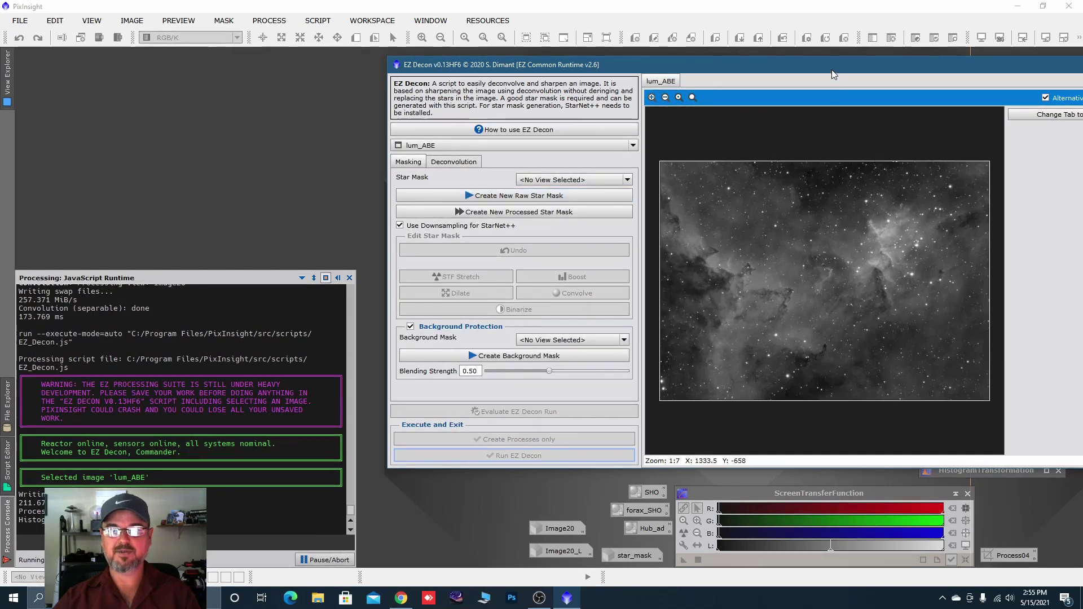
left_click_drag(831, 70, 683, 22)
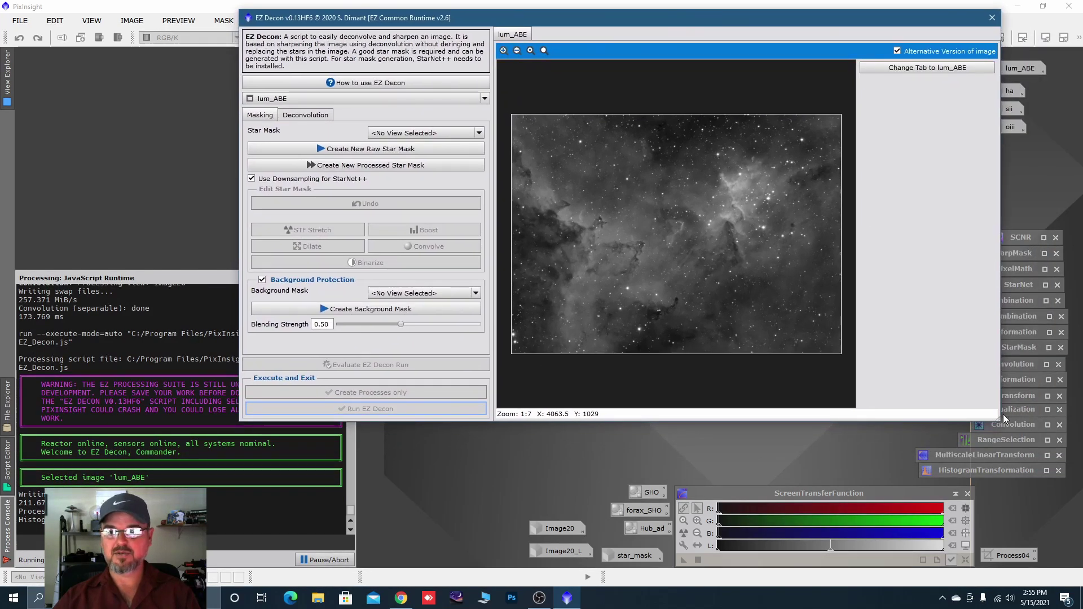
left_click_drag(1003, 414, 1063, 567)
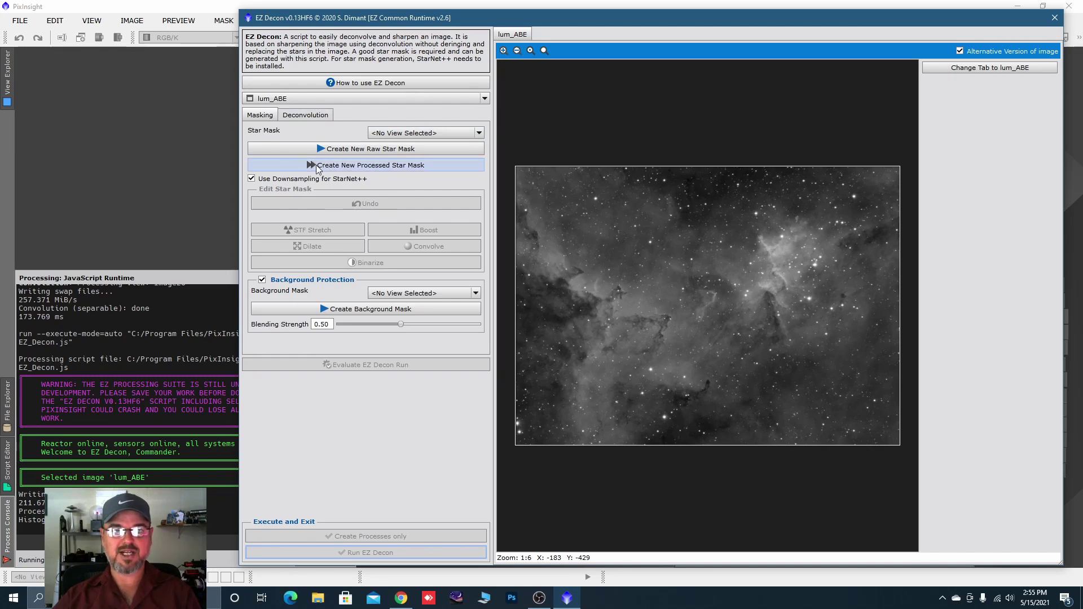
- Create a new processed star mask and a background mask for lum_ABE in EZ Decon
left_click(365, 167)
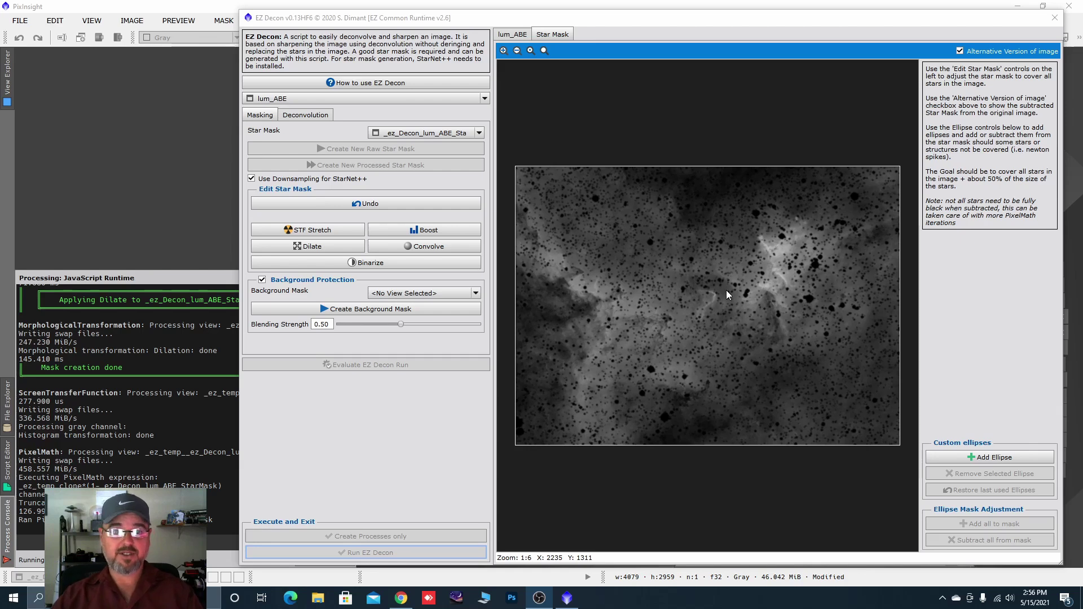
left_click(513, 35)
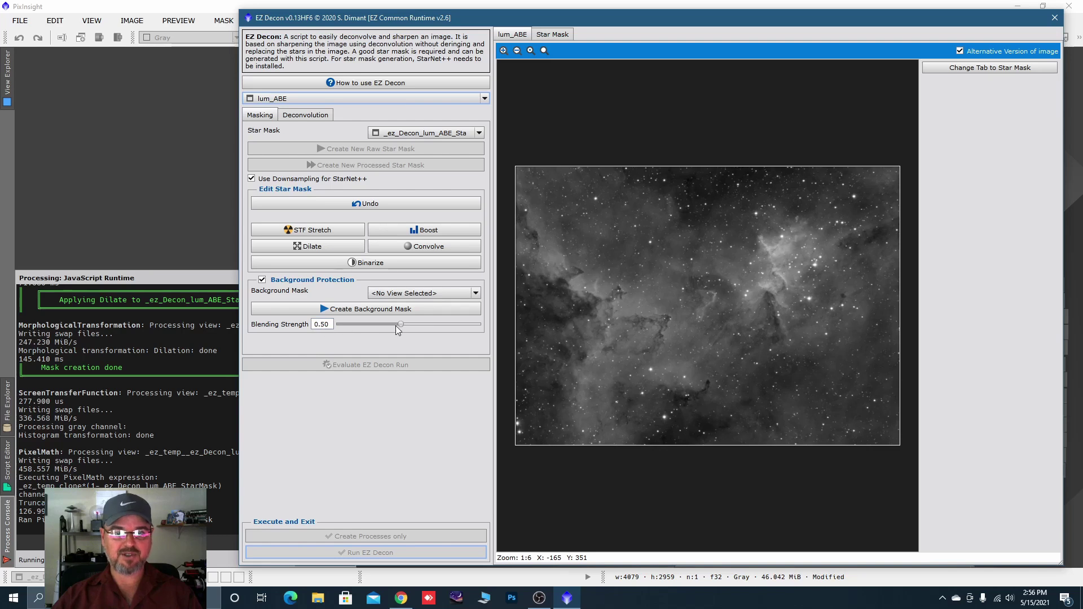
left_click(354, 311)
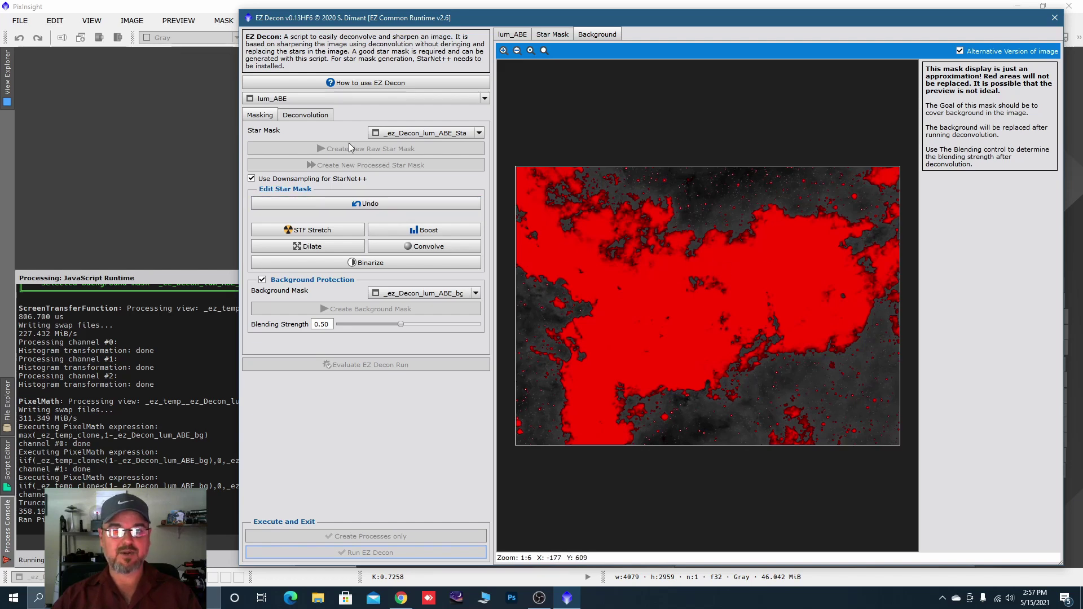
- Generate the PSF image from lum_ABE and review it alongside the star mask, background mask and image preview
left_click(553, 35)
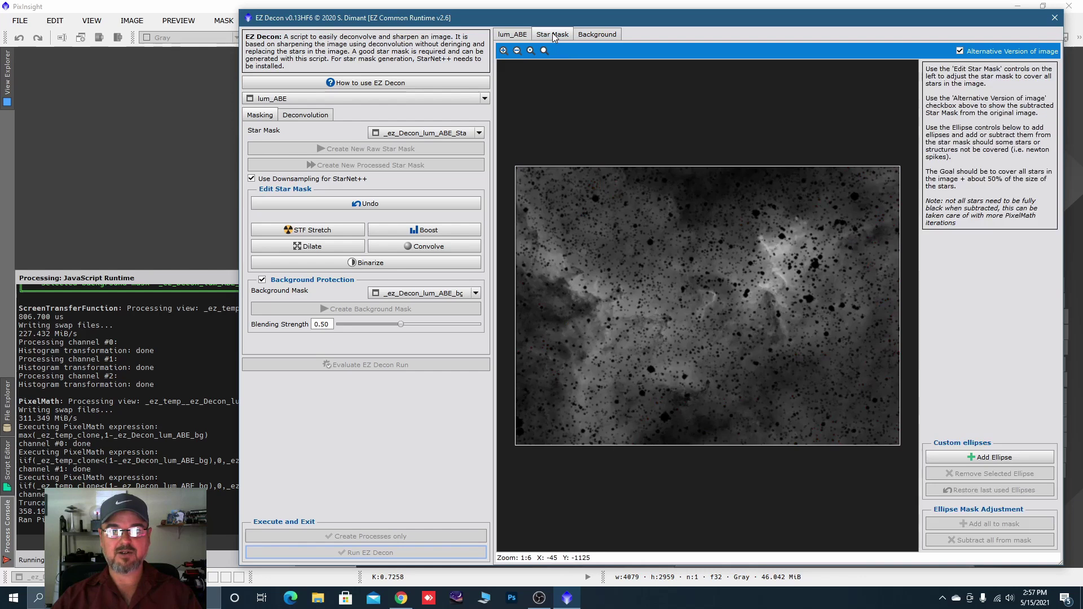
left_click(590, 35)
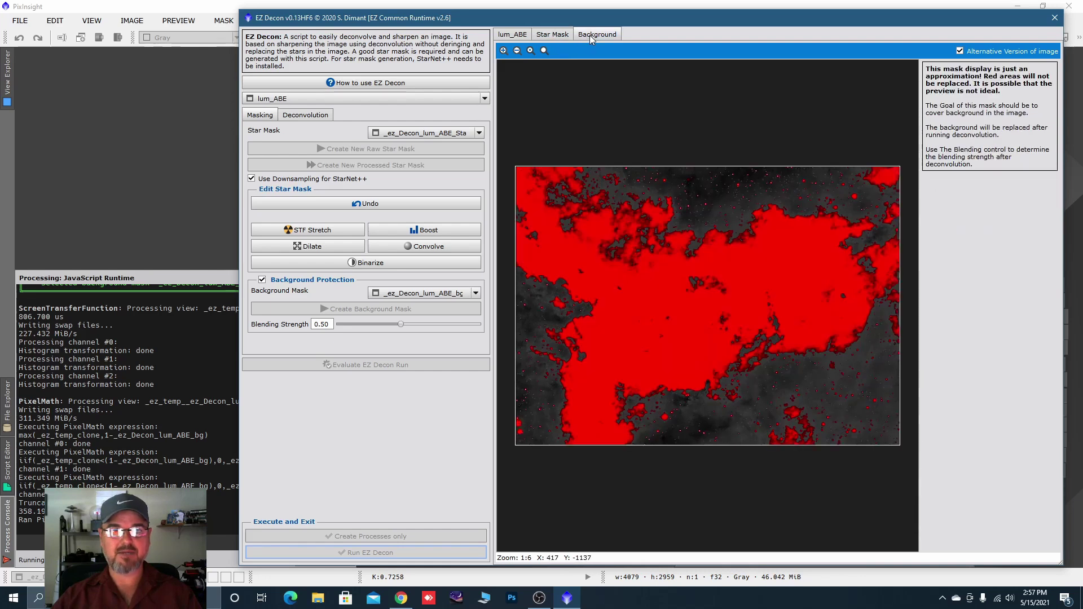
left_click(300, 117)
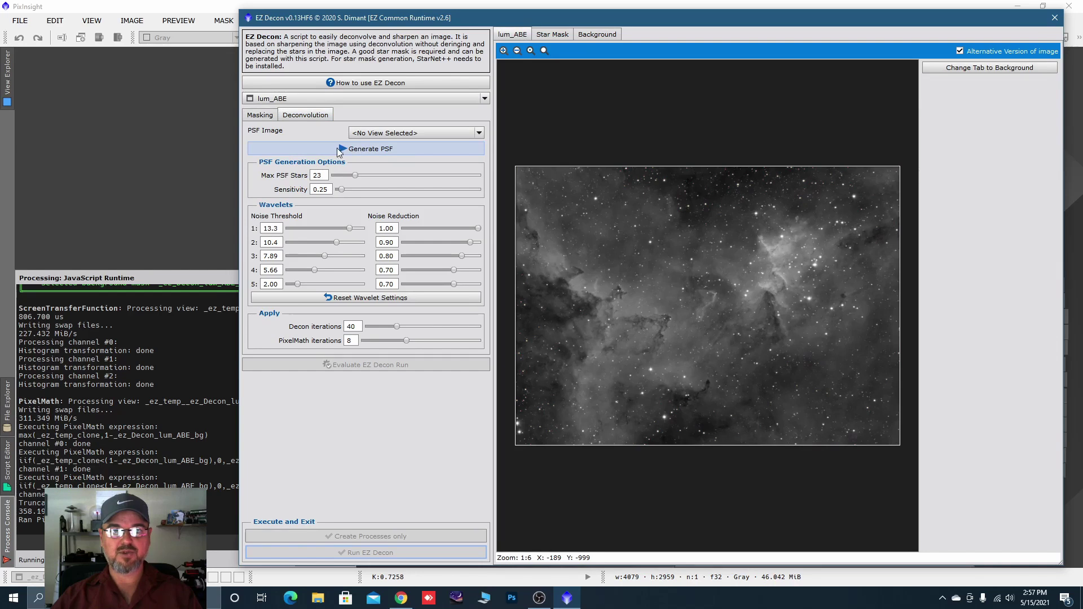
left_click(345, 150)
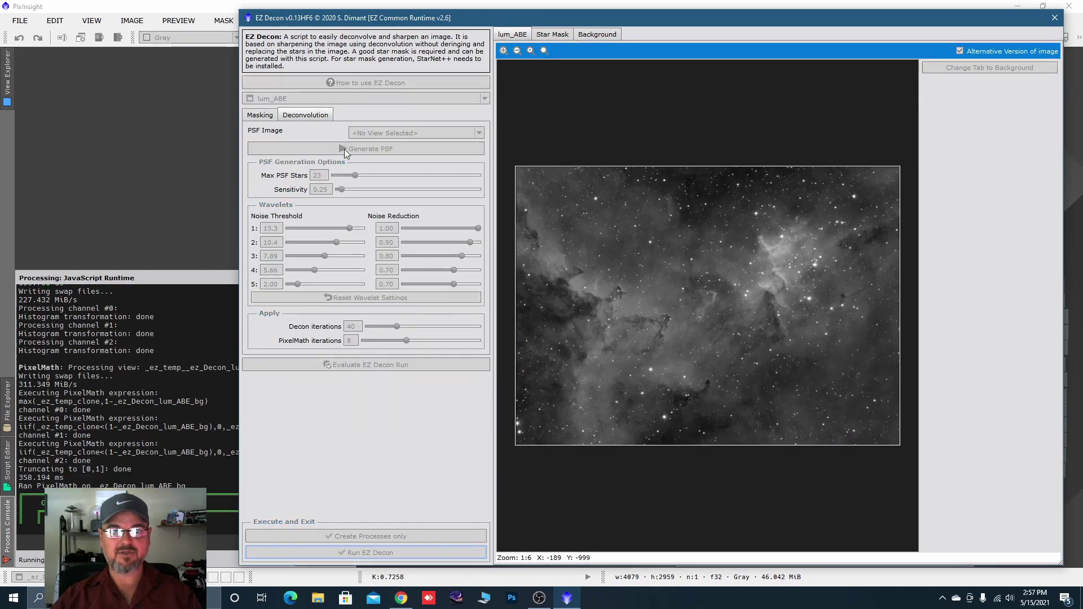
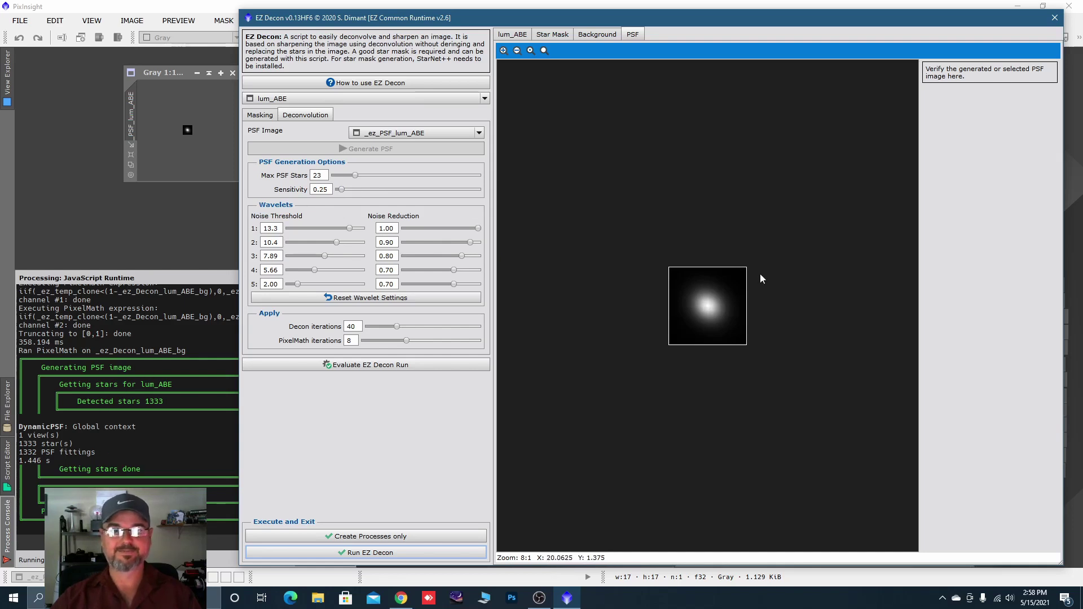
left_click(513, 35)
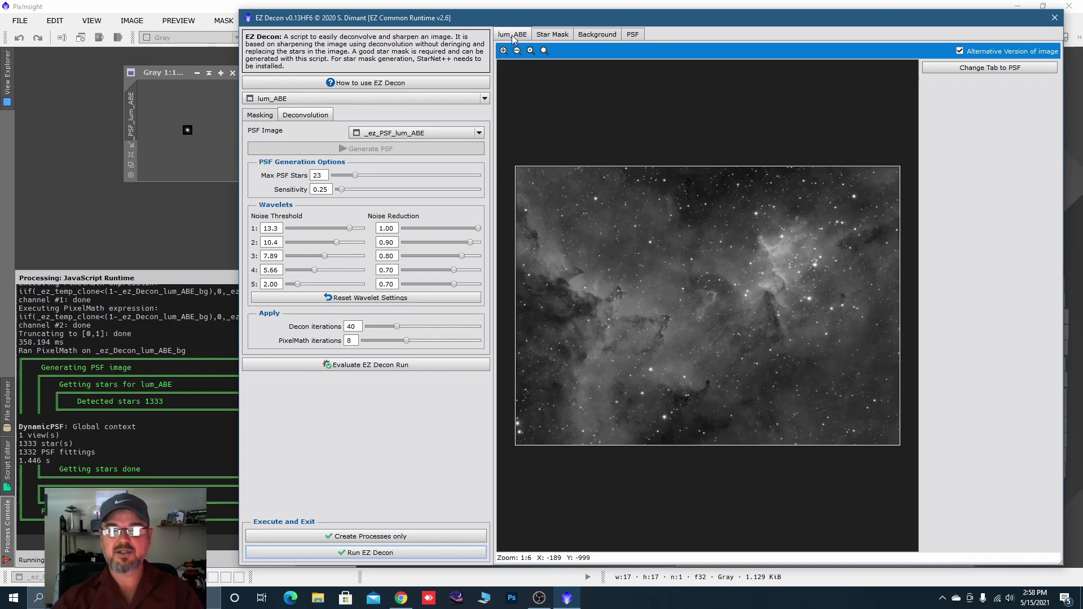
left_click(552, 35)
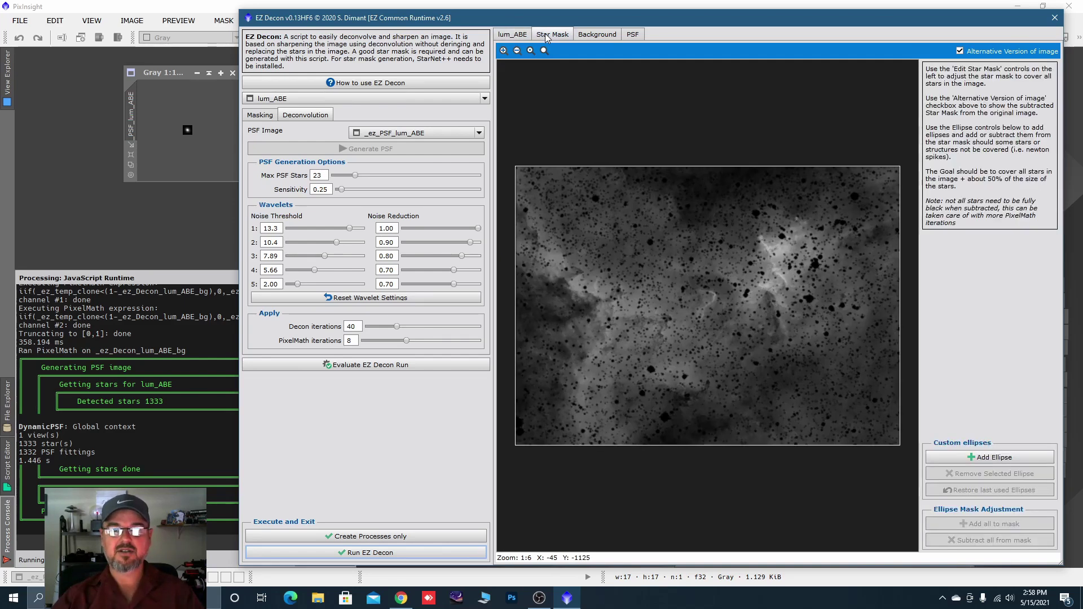
left_click(584, 35)
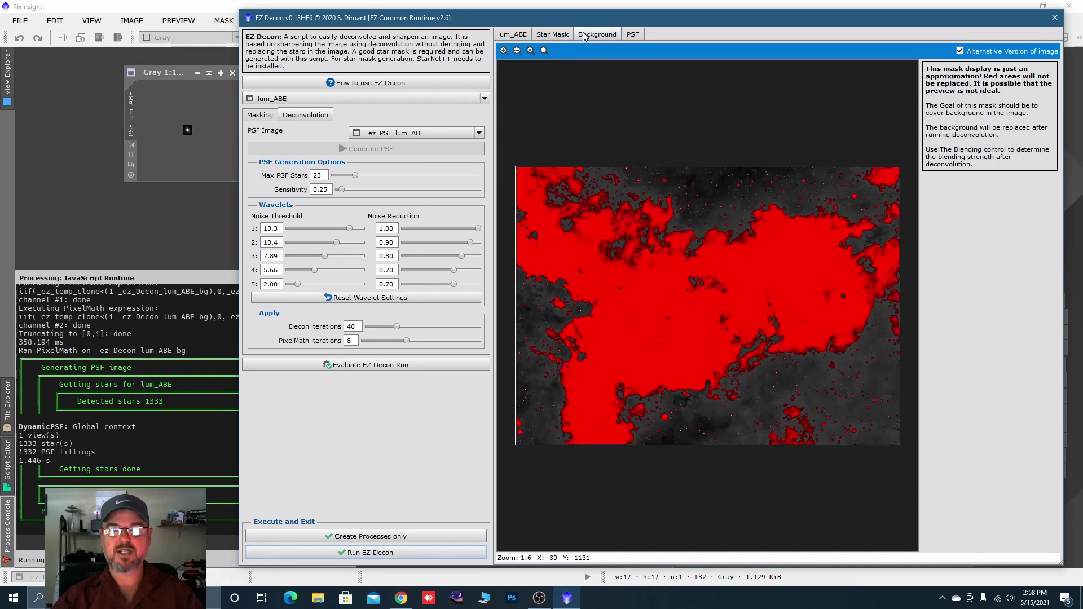
left_click(631, 35)
left_click(507, 36)
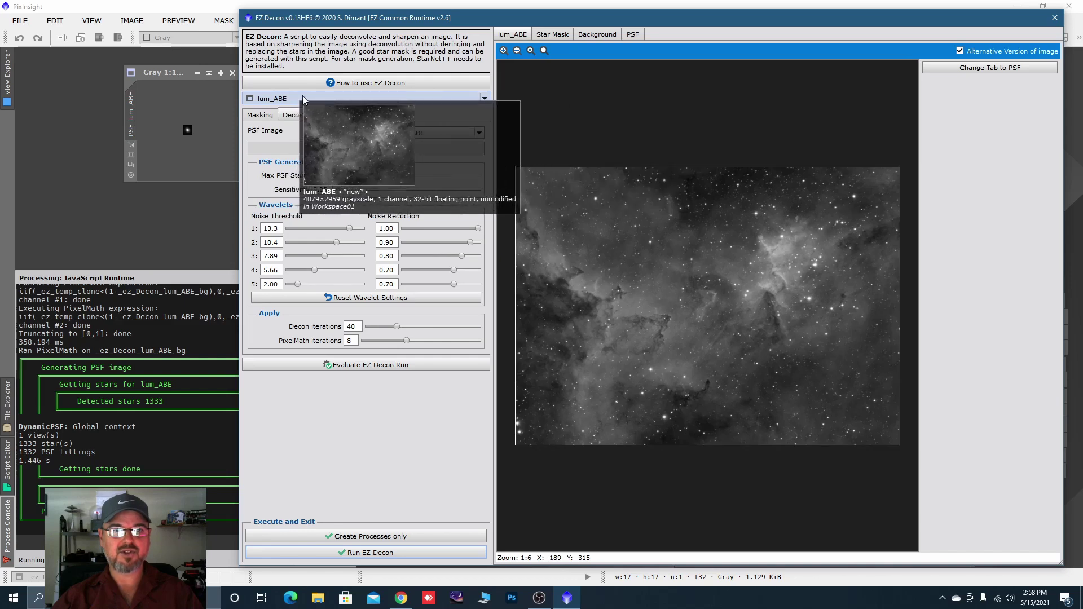
- Evaluate a deconvolution run on lum_ABE->Preview01 with 34 decon and 6 PixelMath iterations, and compare it with the original
left_click(484, 99)
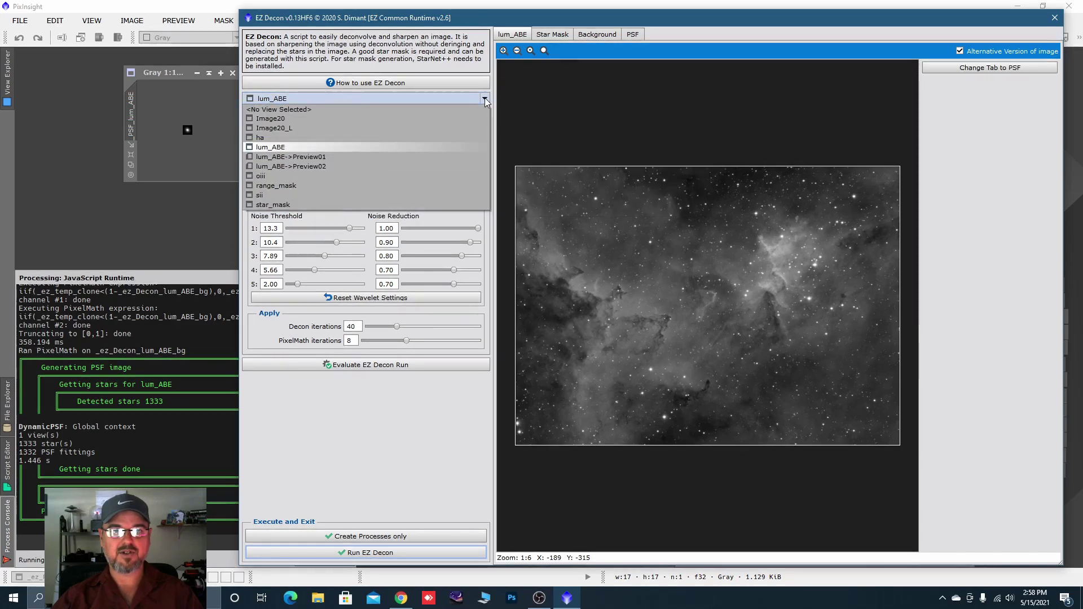
left_click(315, 157)
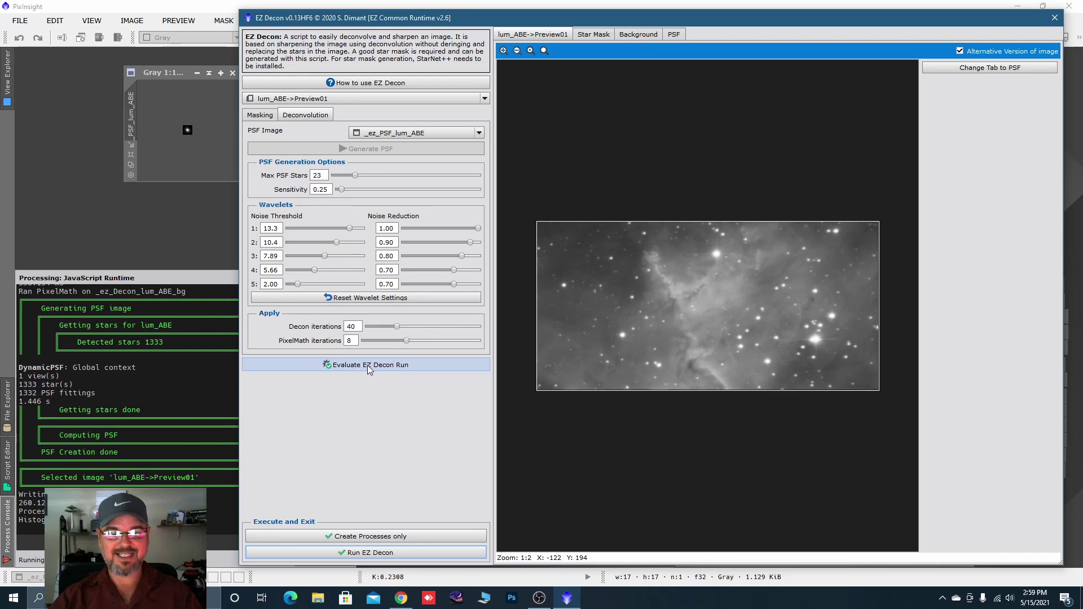
left_click_drag(398, 328, 396, 342)
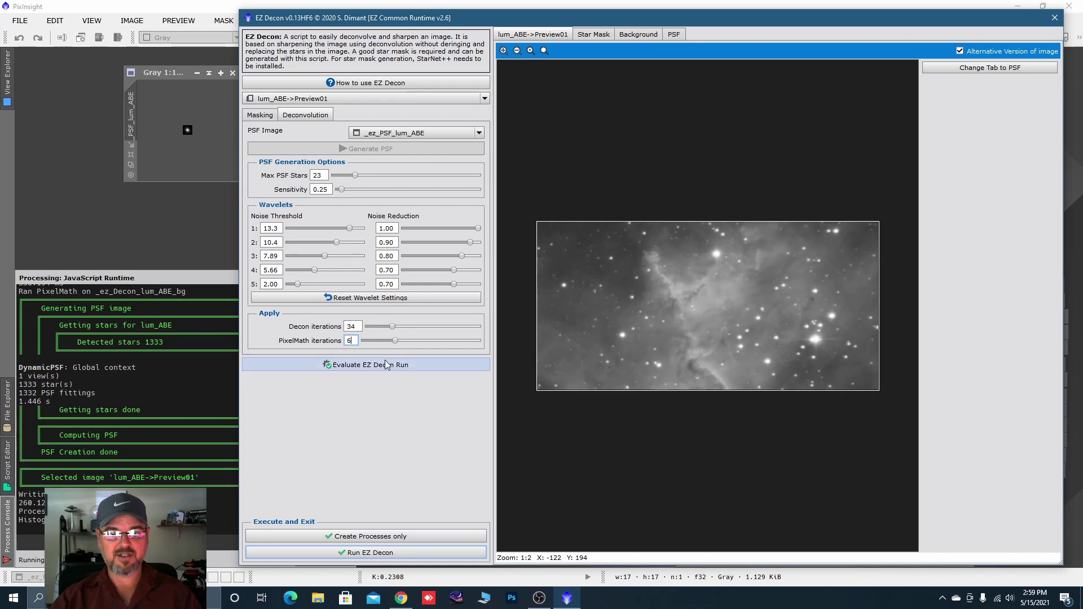
left_click(384, 365)
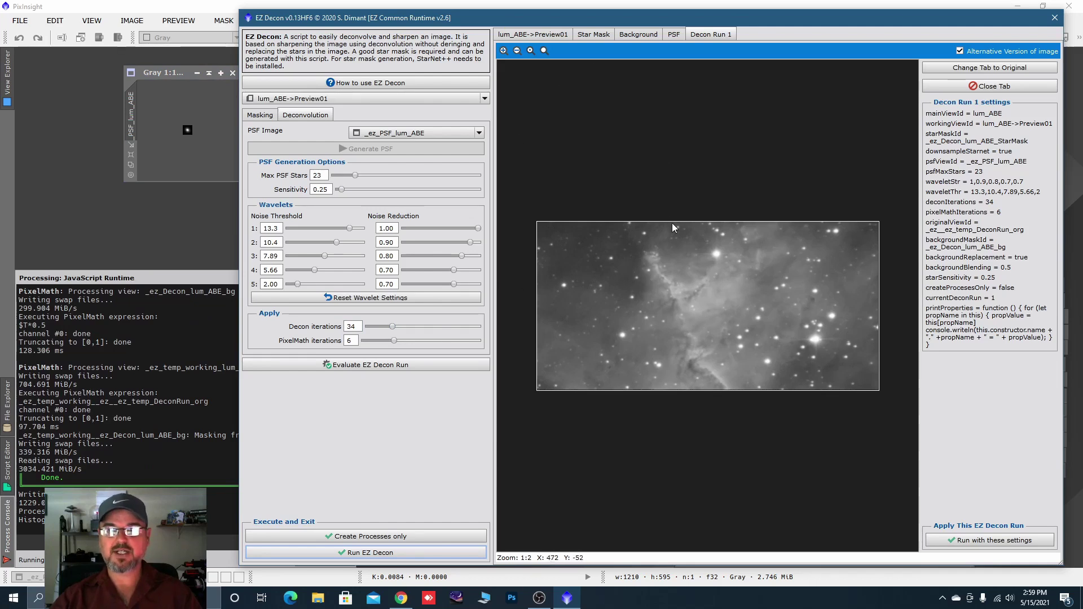
scroll(672, 223, "up", 1)
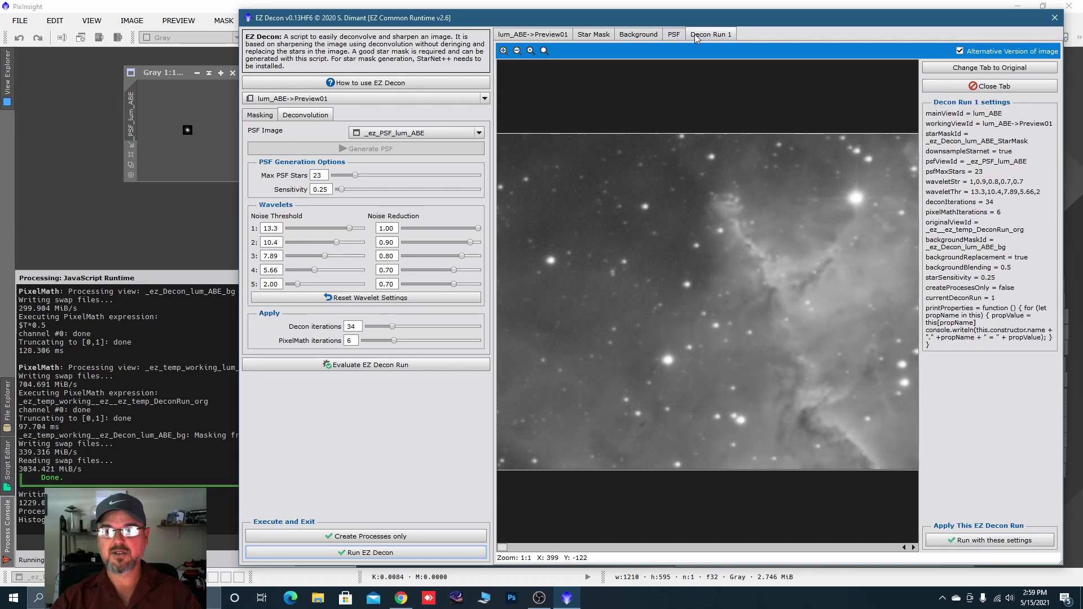
left_click(539, 35)
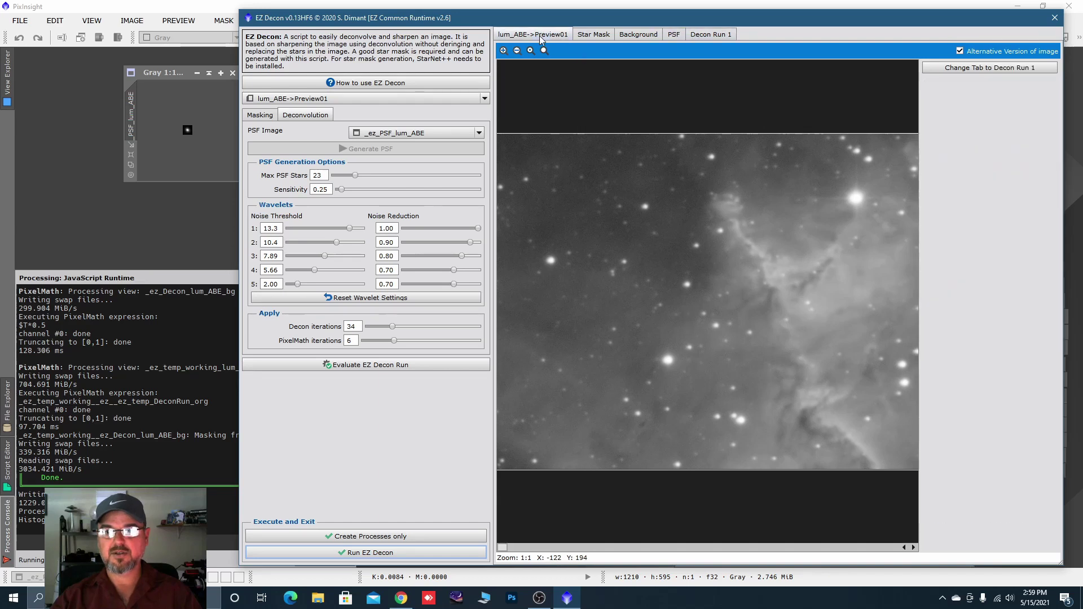
left_click(693, 34)
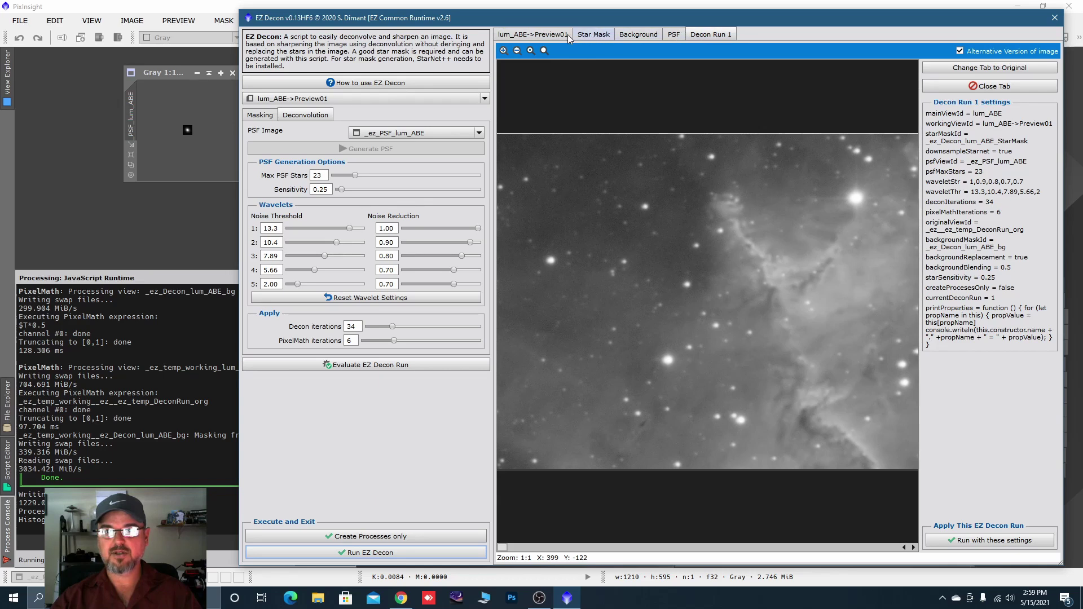
left_click(563, 35)
left_click(695, 35)
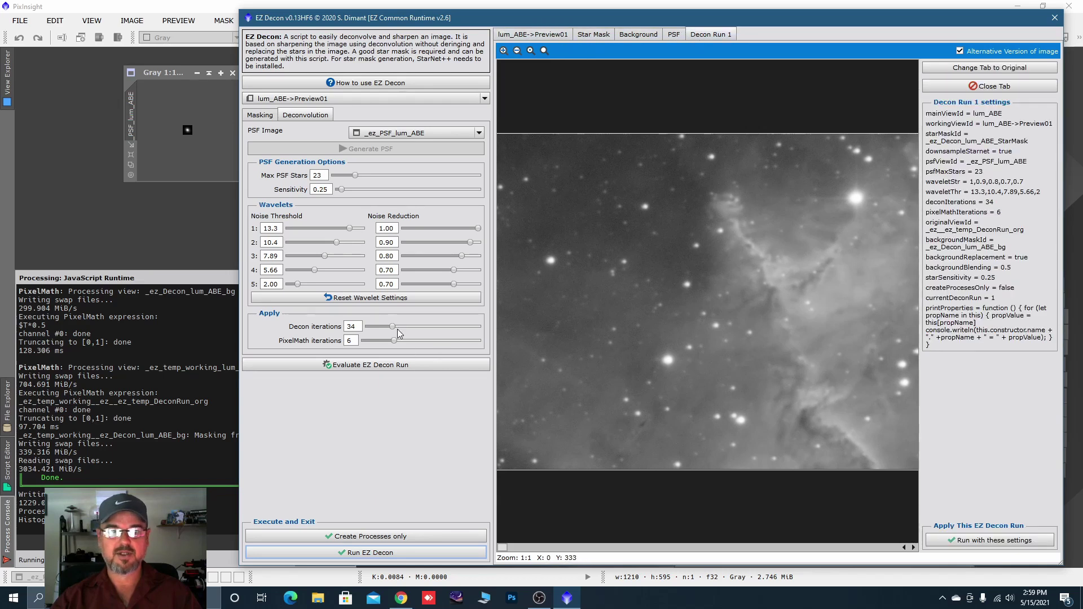
- Raise the settings to 50 decon and 9 PixelMath iterations, evaluate Preview01 again, and compare the stars and nebula detail with the original
left_click_drag(395, 327, 412, 341)
left_click(400, 366)
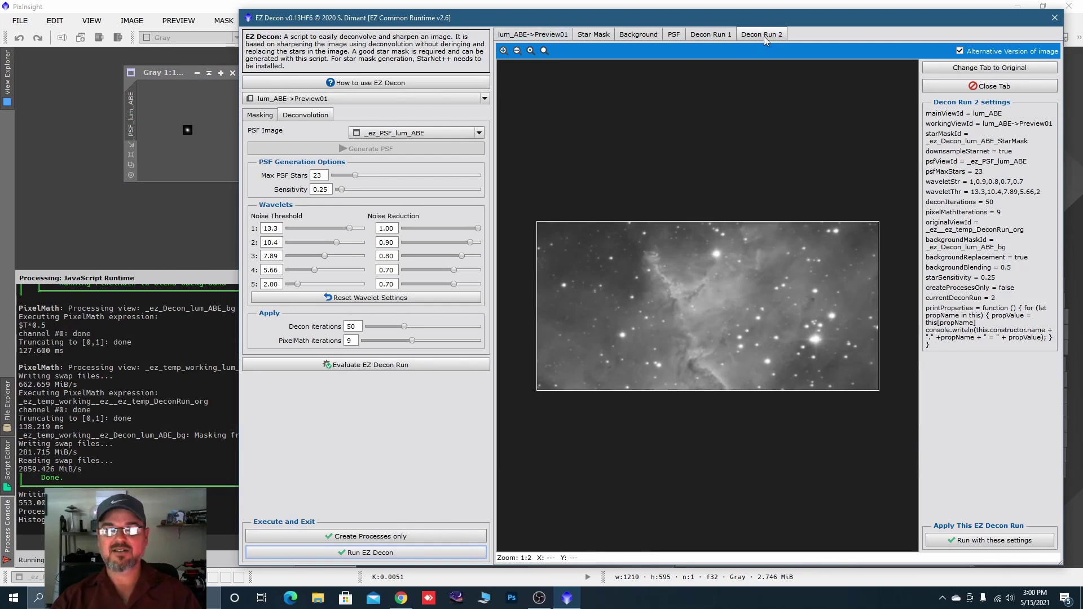
scroll(738, 303, "up", 2)
scroll(738, 302, "down", 1)
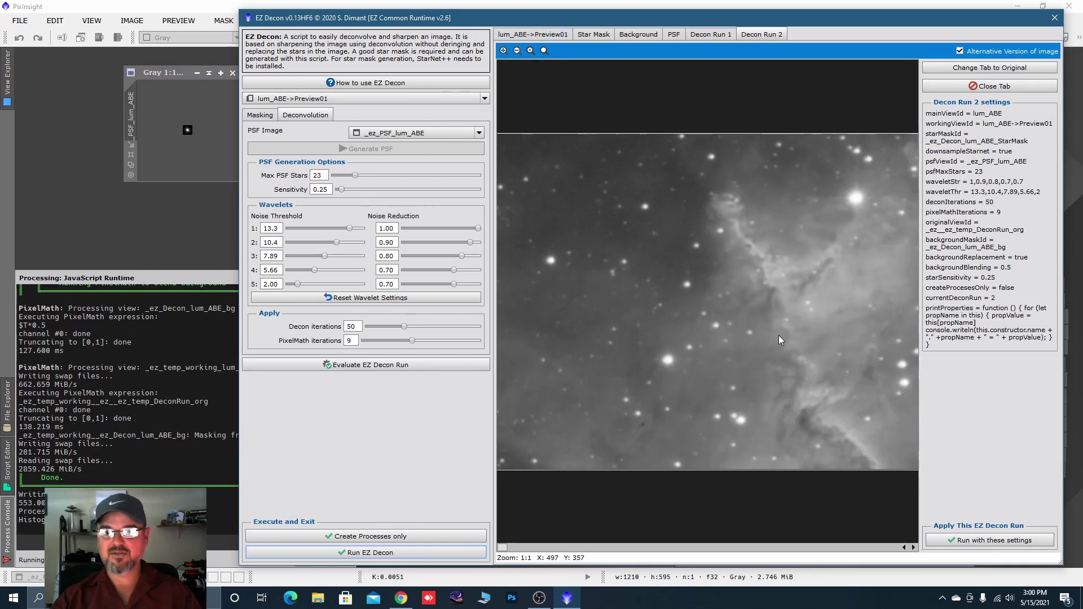
left_click(544, 37)
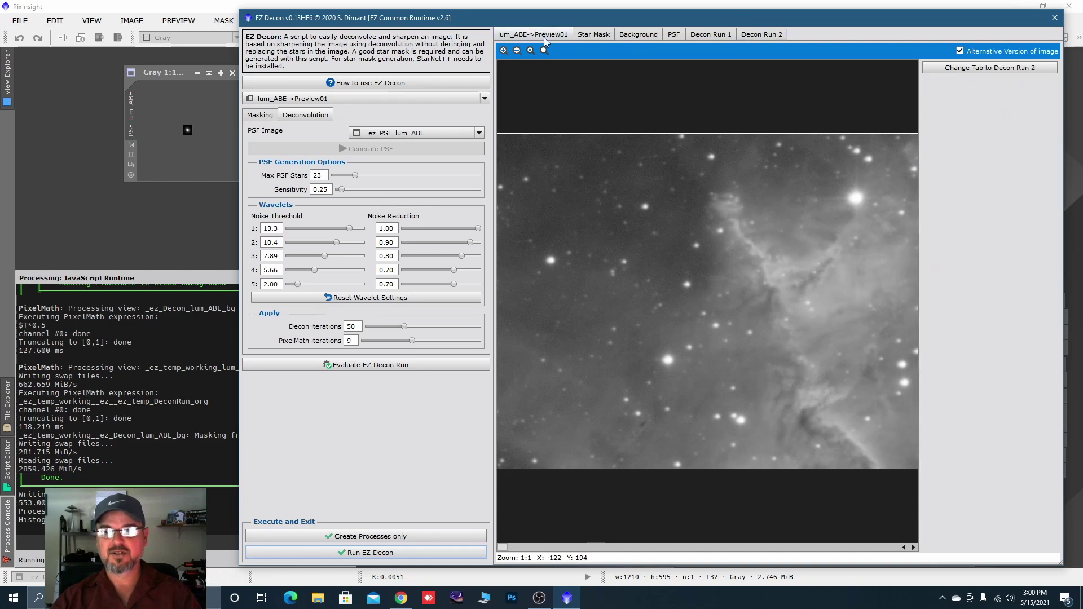
left_click(752, 35)
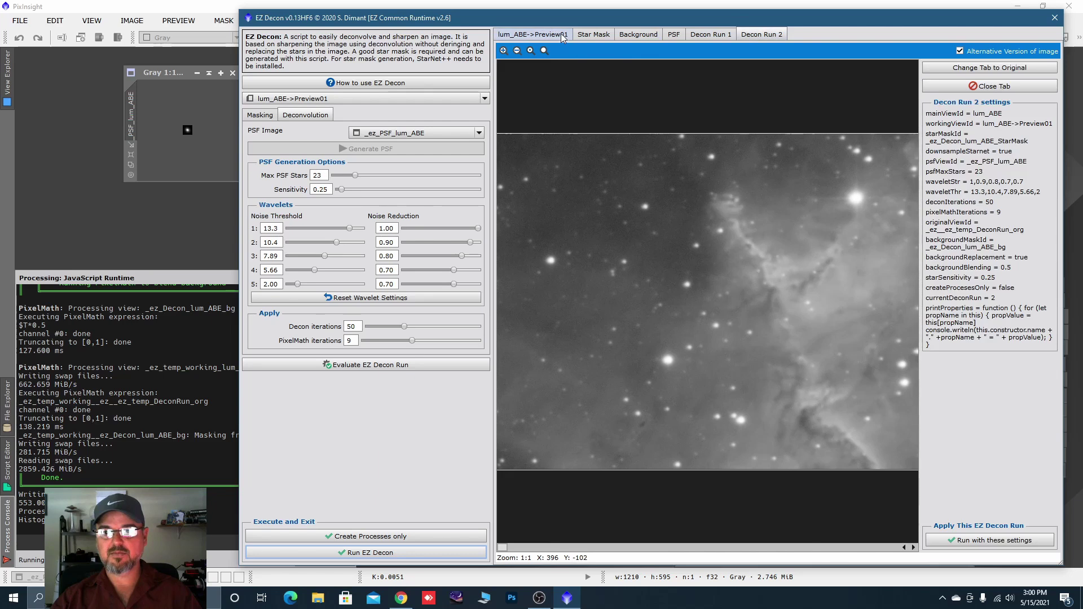
left_click(563, 36)
left_click(753, 36)
left_click_drag(791, 271, 698, 304)
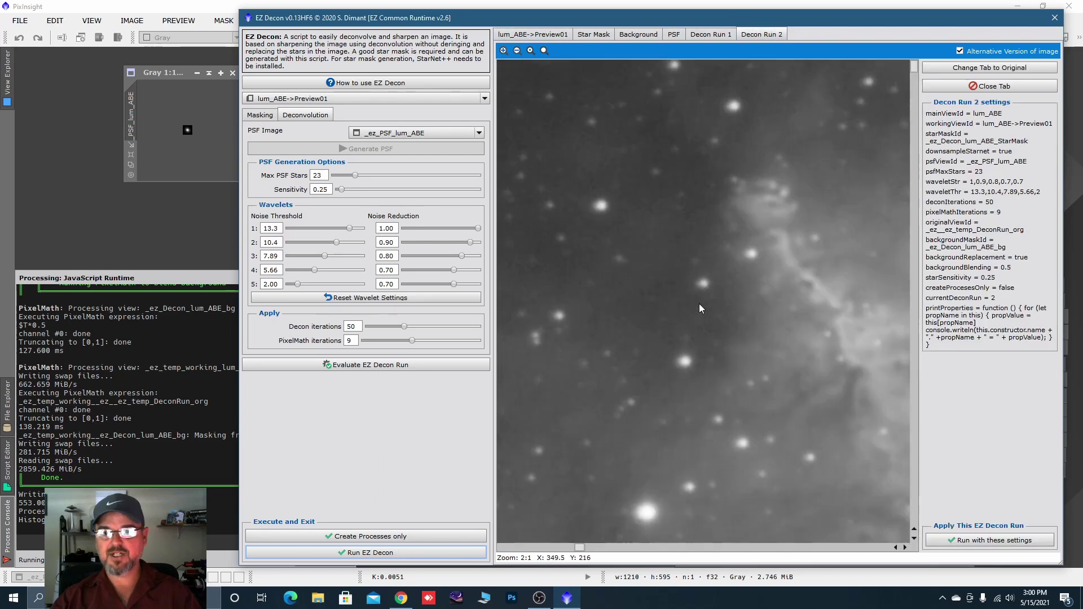
scroll(699, 303, "down", 1)
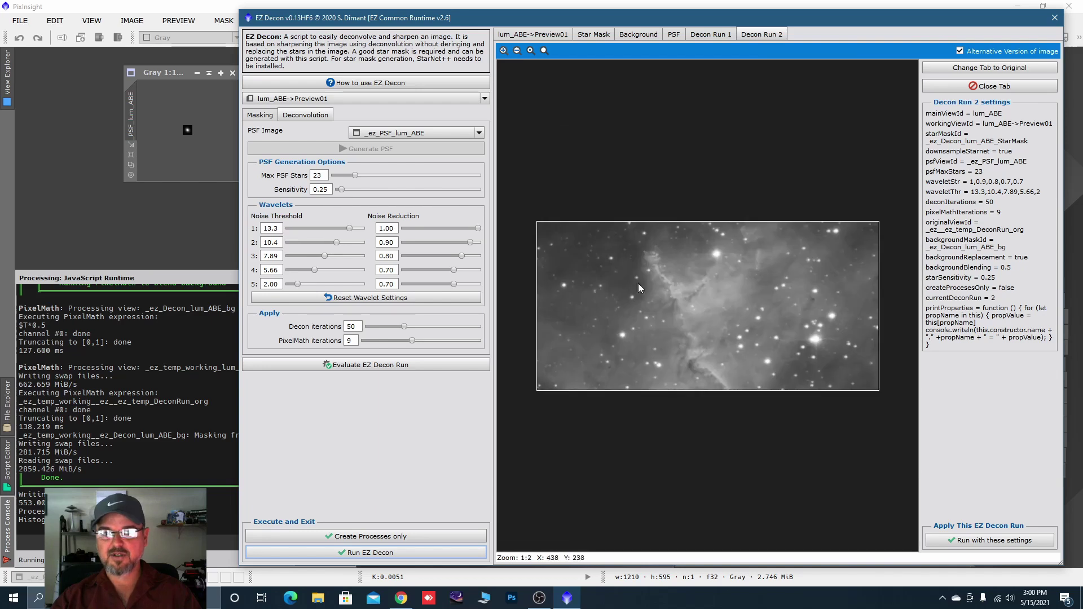
- Evaluate the deconvolution on lum_ABE->Preview02 with the same settings and compare the dark nebula detail with the original
left_click(483, 98)
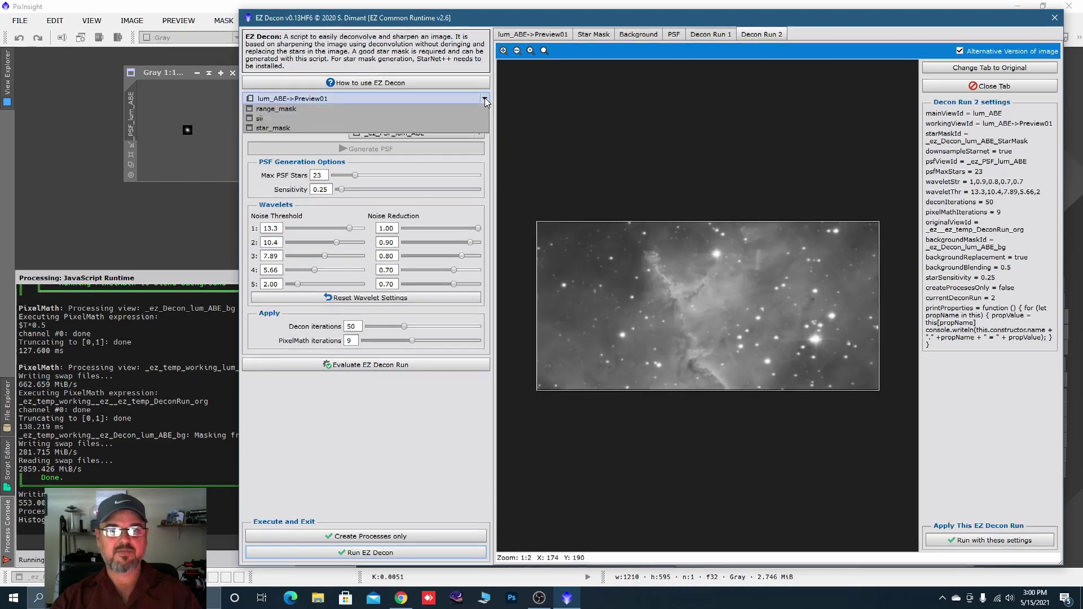
left_click(333, 165)
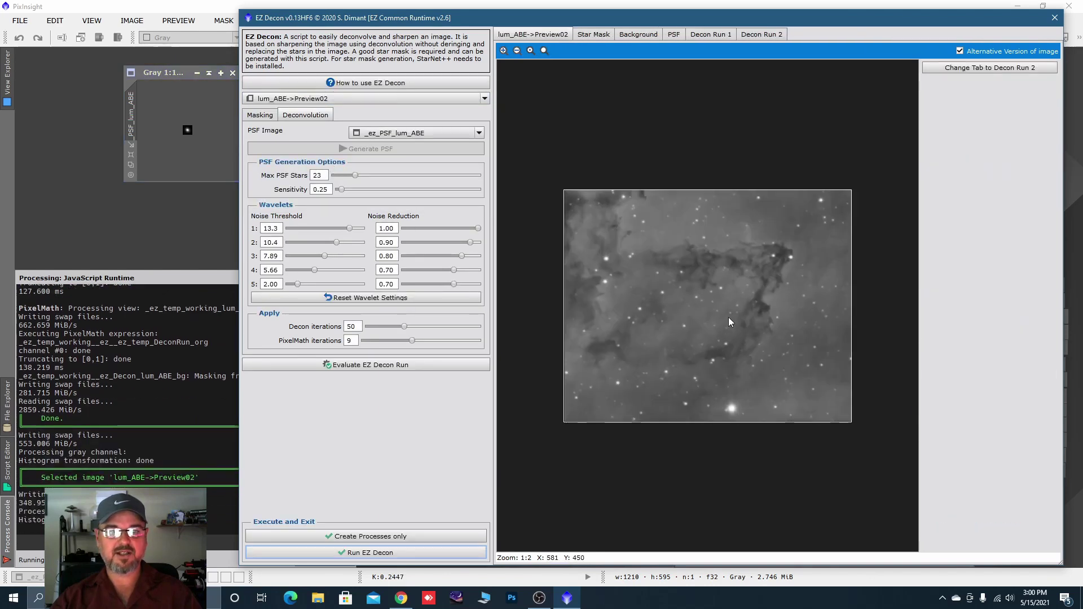
left_click(414, 364)
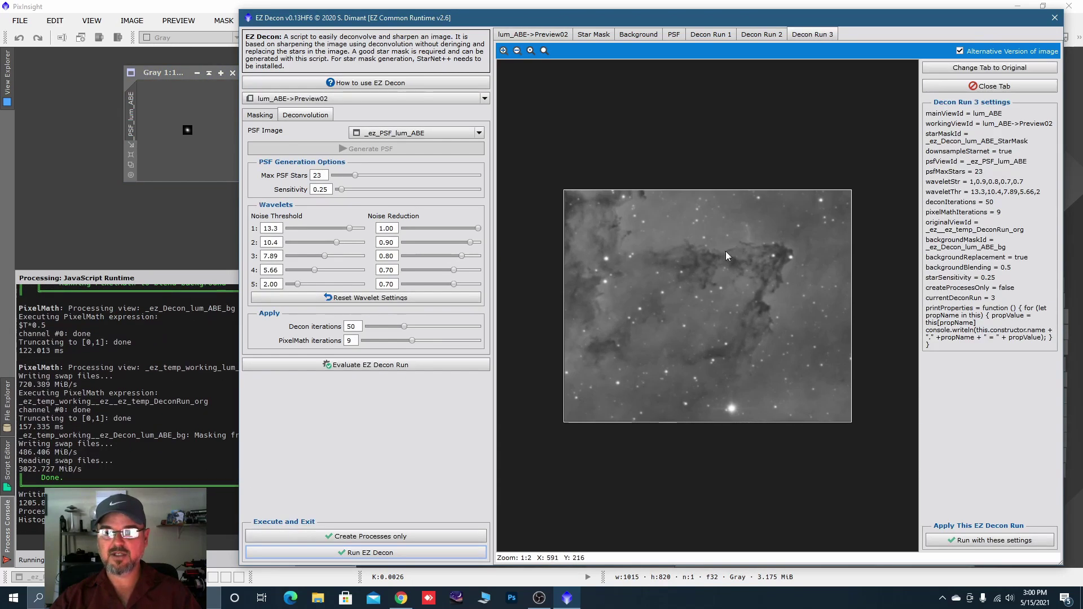
scroll(772, 251, "up", 1)
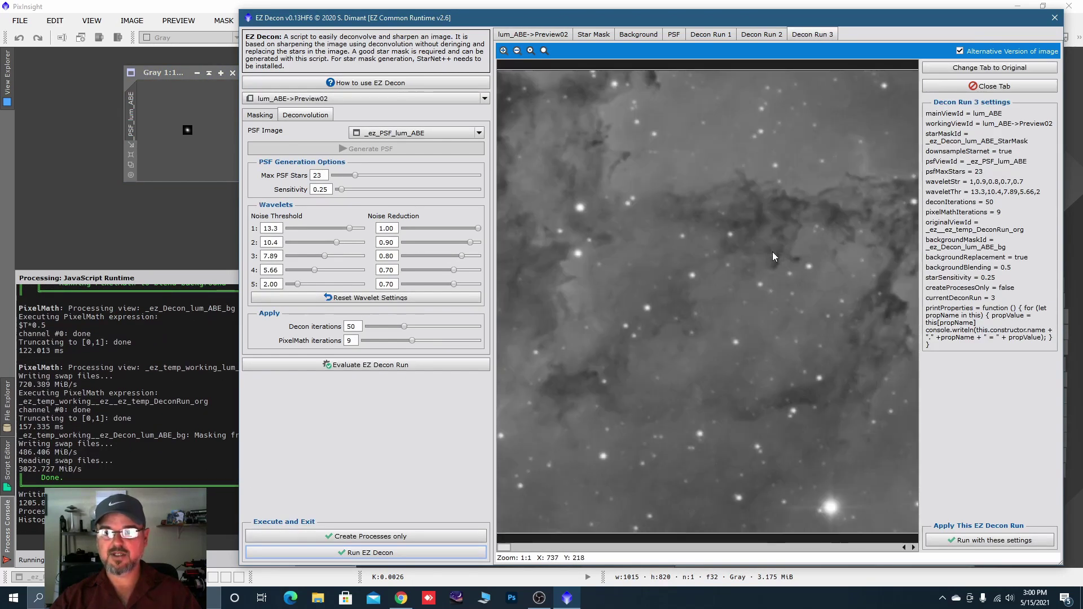
left_click(556, 36)
left_click(800, 34)
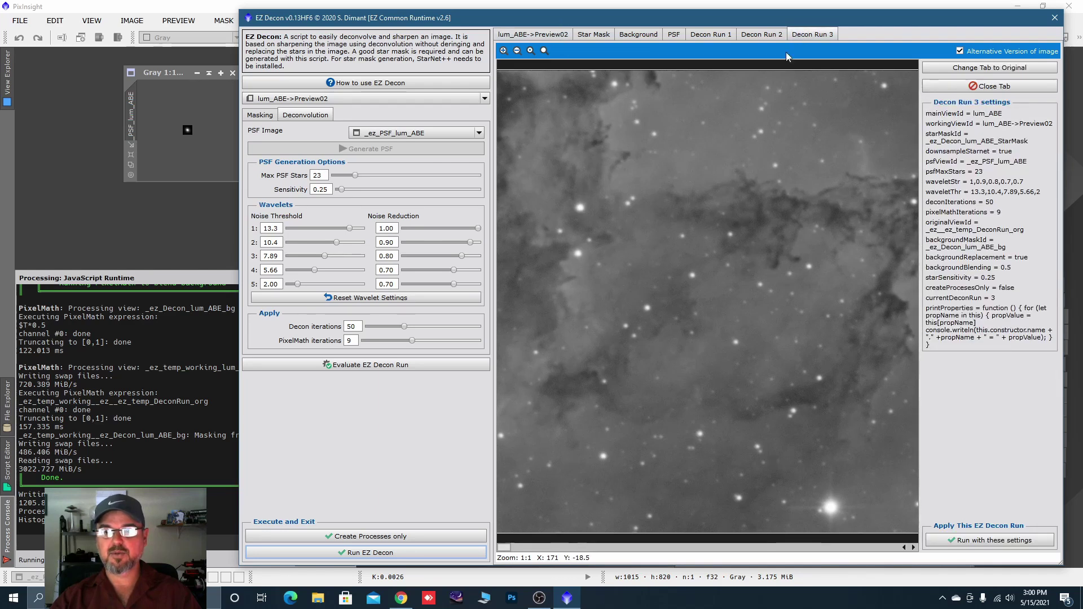
scroll(713, 306, "up", 1)
scroll(713, 306, "down", 1)
scroll(714, 306, "up", 2)
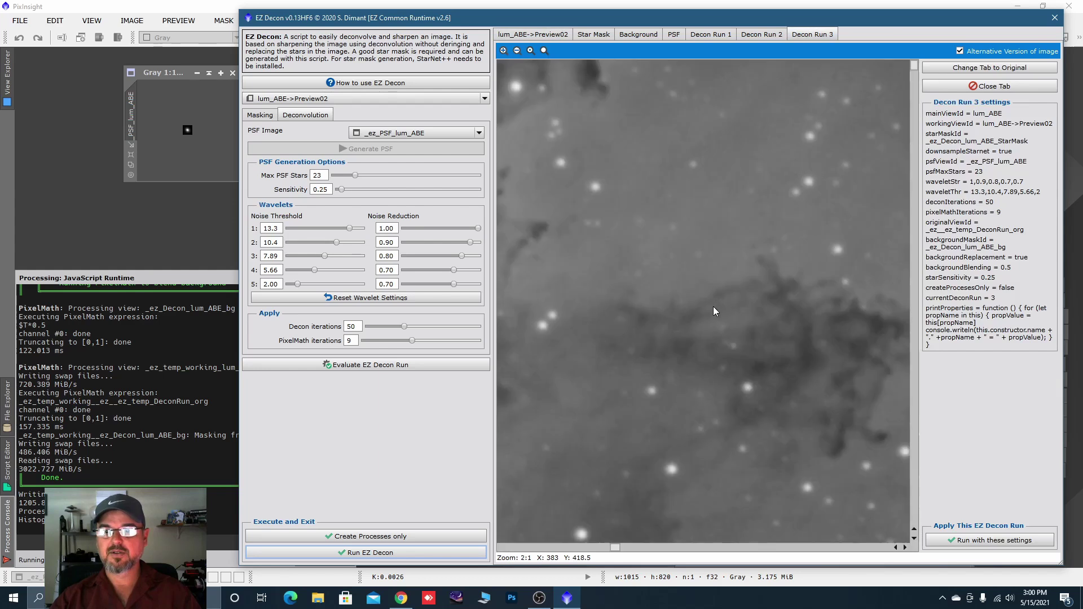
scroll(713, 306, "down", 2)
scroll(713, 307, "down", 1)
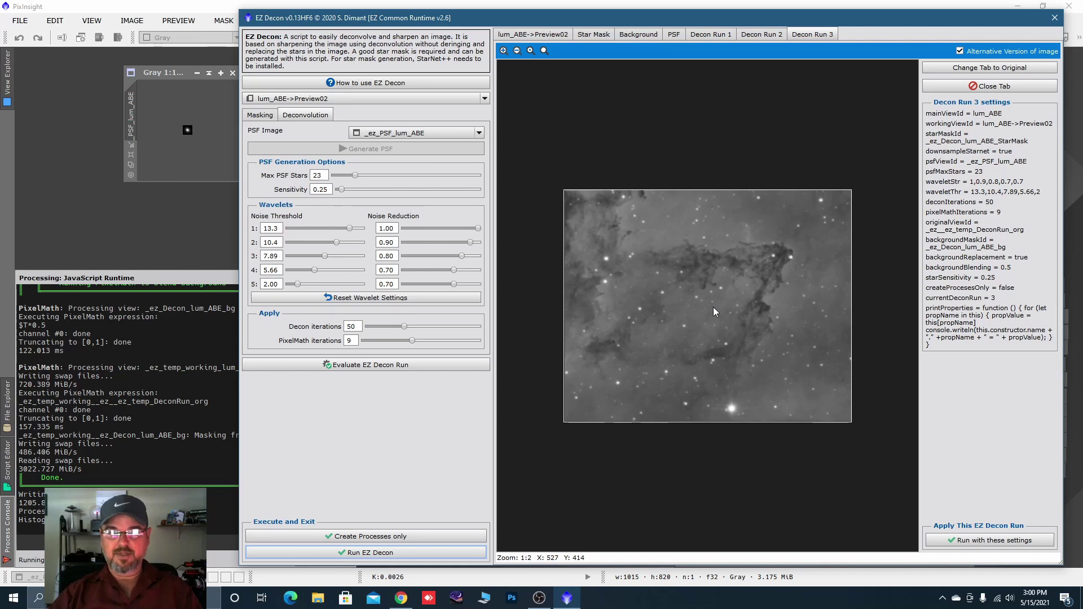
- Run EZ Decon with the current settings, and iconize the lum_ABE, star mask and PSF image windows
left_click(355, 553)
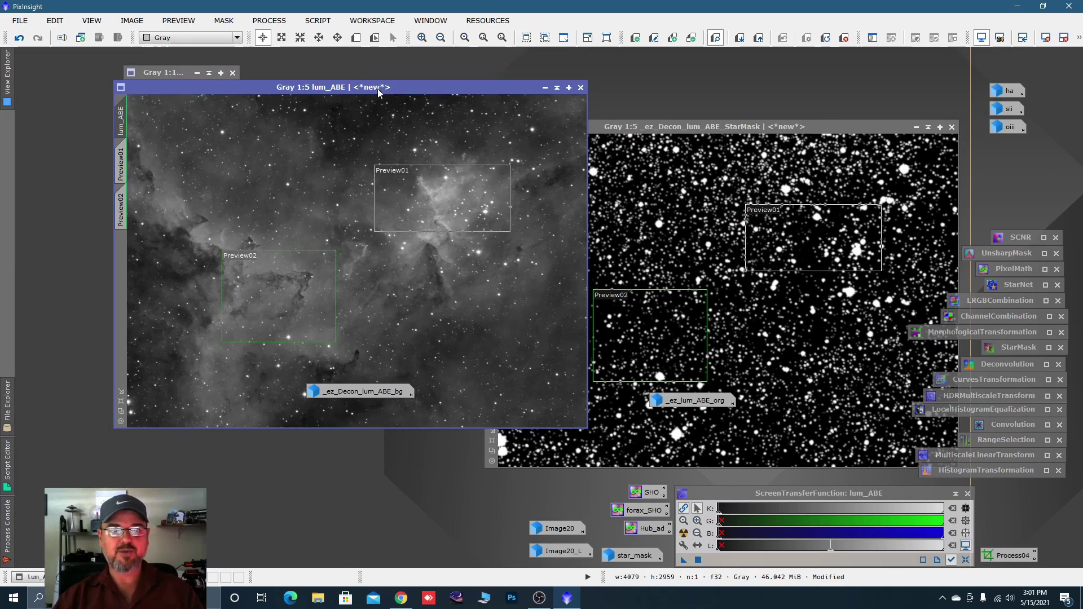
left_click(545, 88)
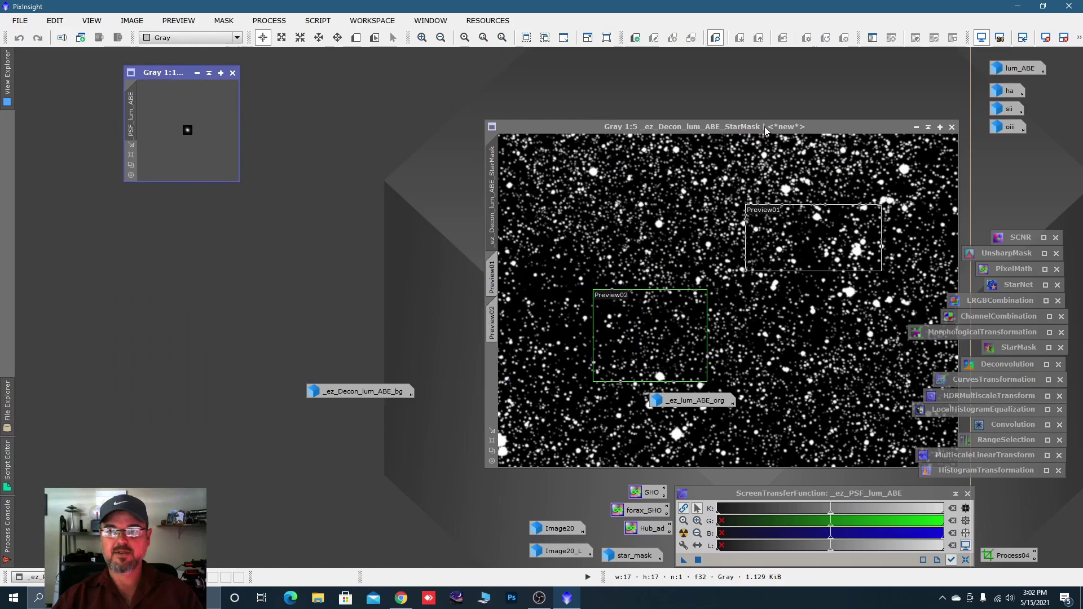
left_click(915, 130)
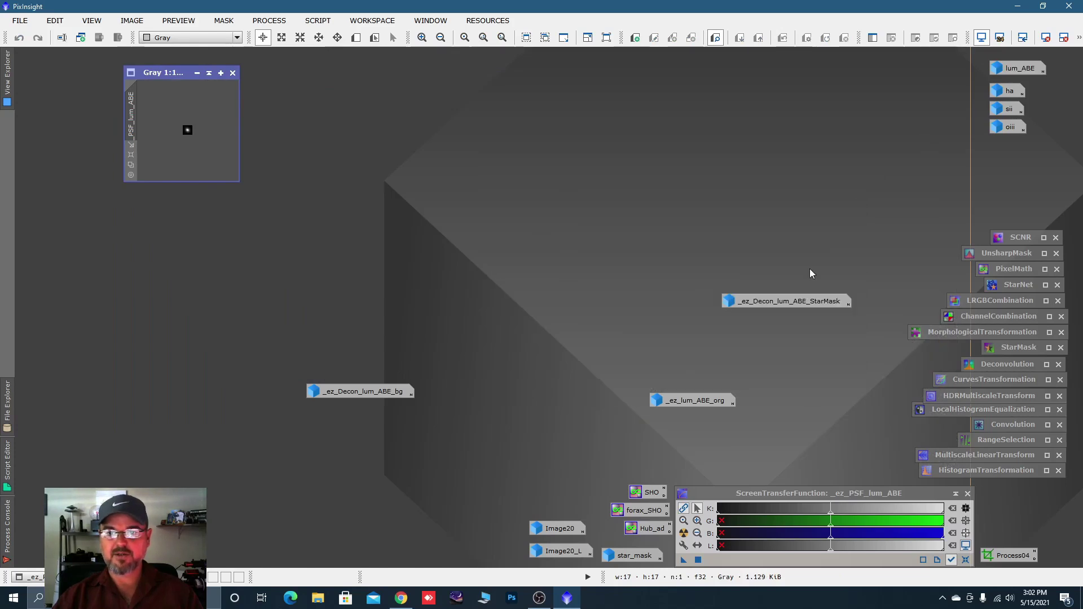
left_click(208, 72)
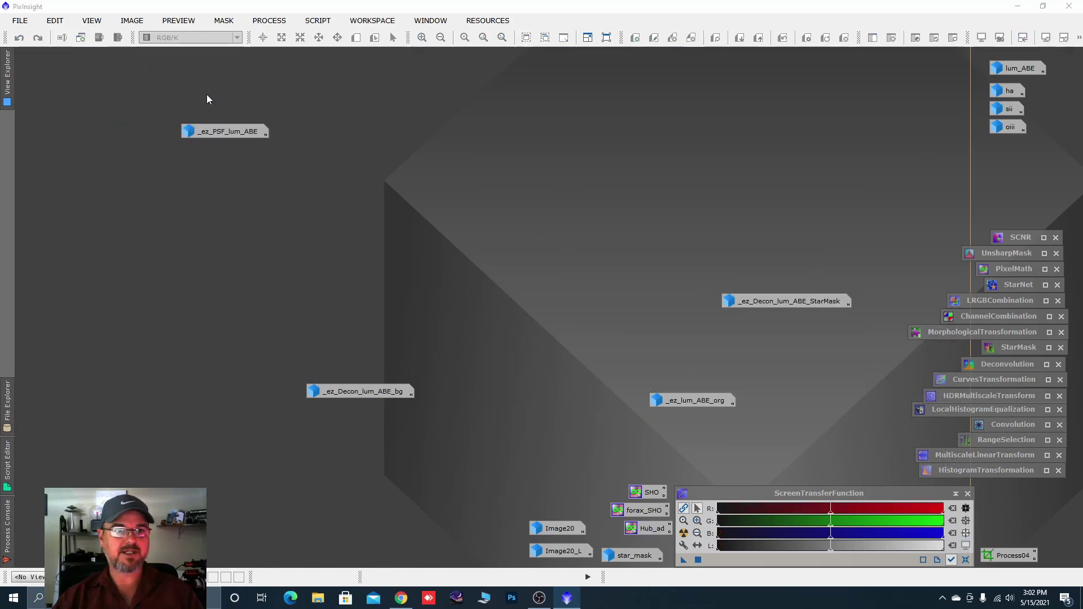
- Move the iconized PSF, background mask, original copy and star mask images together into the workspace's lower-left corner
mouse_move(222, 131)
left_click_drag(221, 131, 34, 542)
left_click_drag(371, 395, 35, 518)
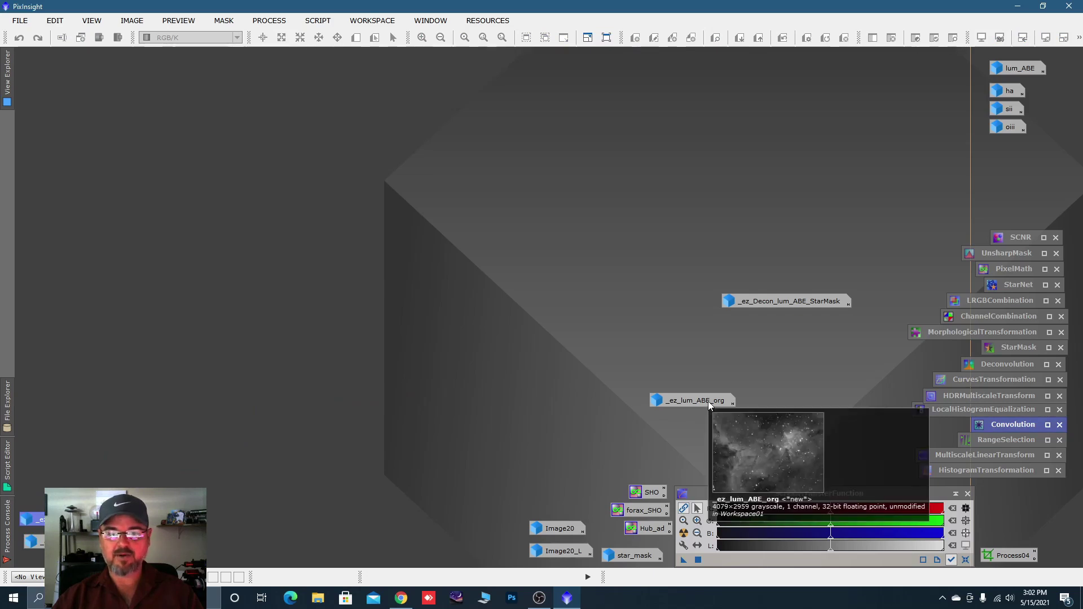
left_click_drag(694, 403, 76, 498)
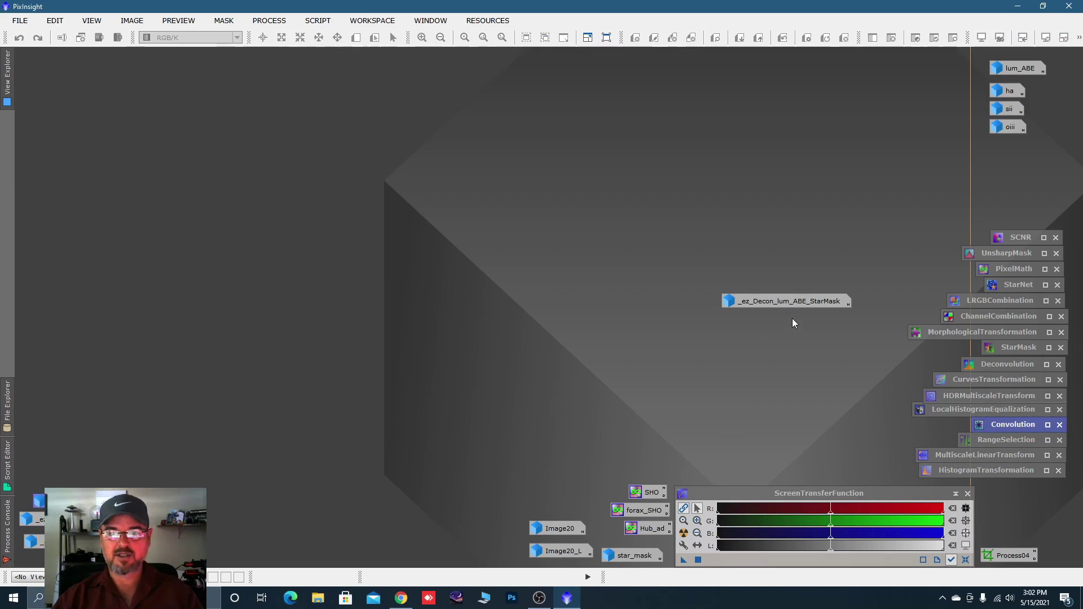
left_click_drag(791, 303, 89, 488)
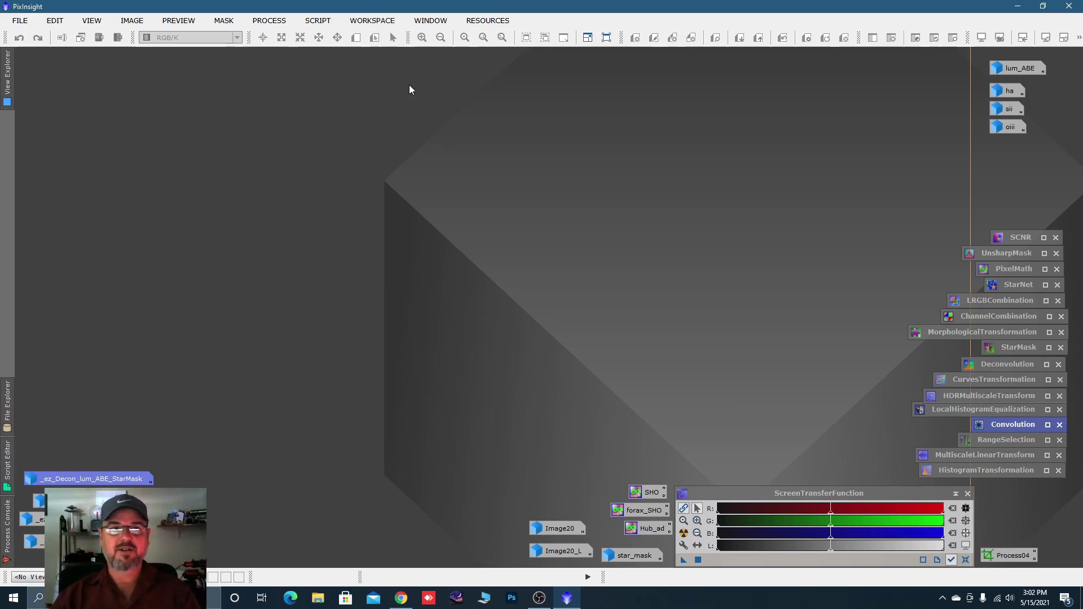
- Start the EZ Denoise script with lum_ABE as the selected view, and enlarge its window to fill more of the screen
left_click(316, 21)
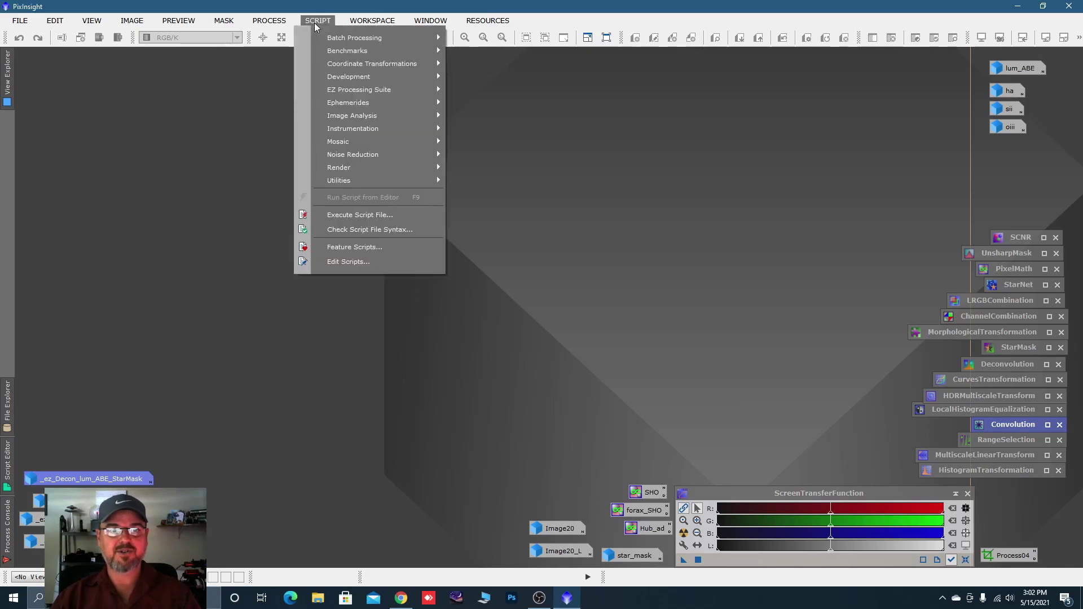
mouse_move(355, 89)
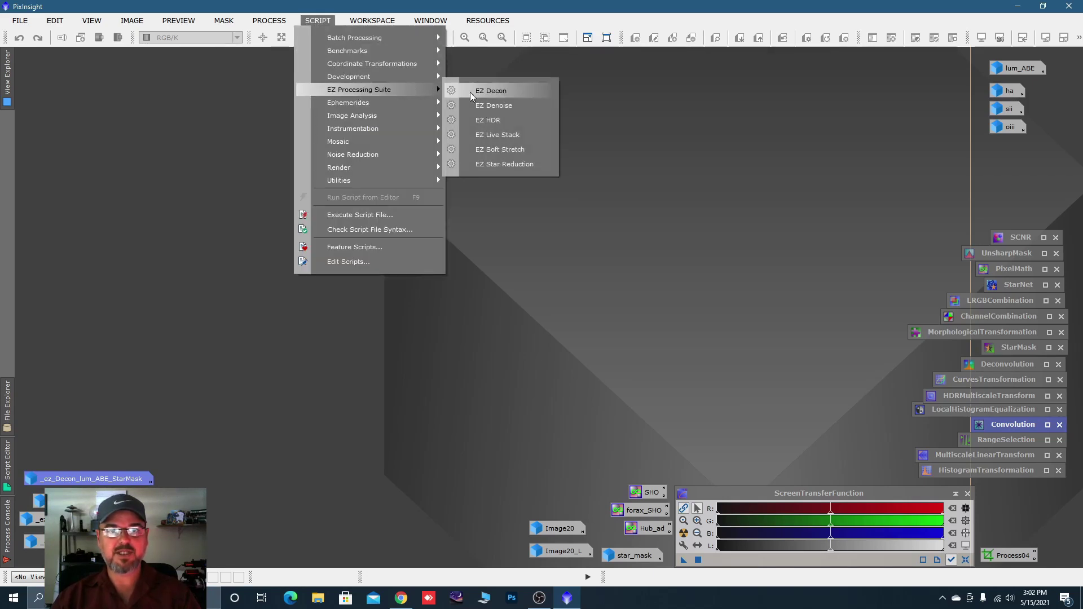
left_click(486, 106)
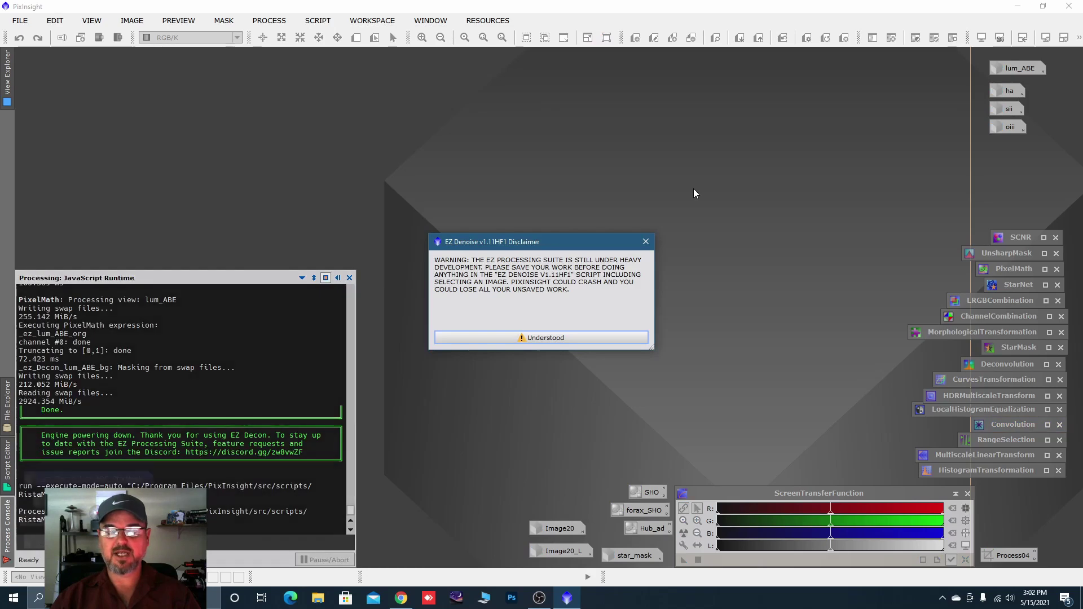
left_click(567, 334)
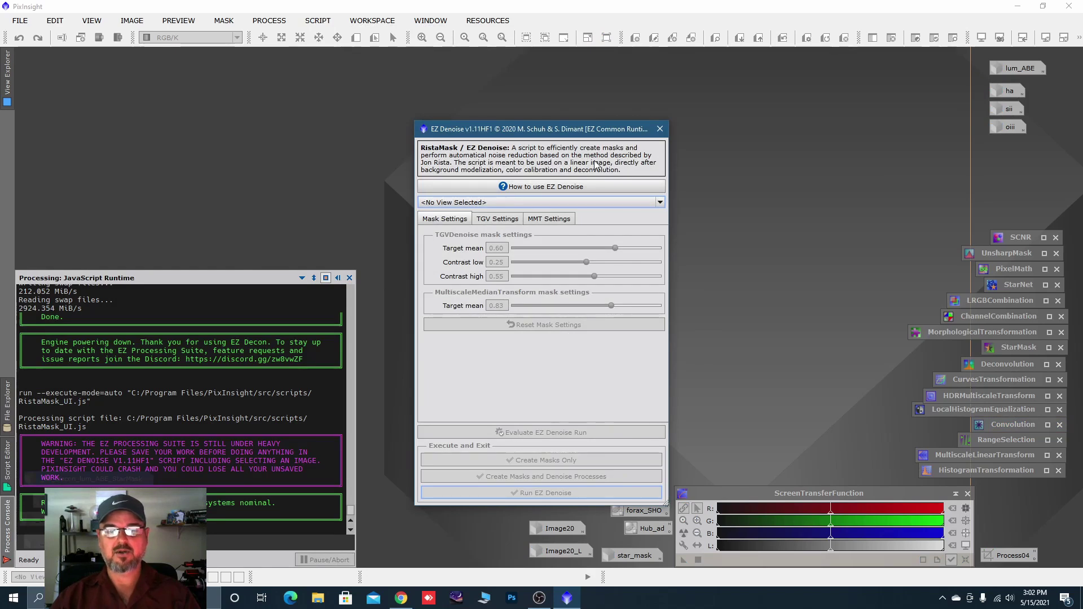
left_click_drag(589, 126, 581, 100)
left_click(652, 177)
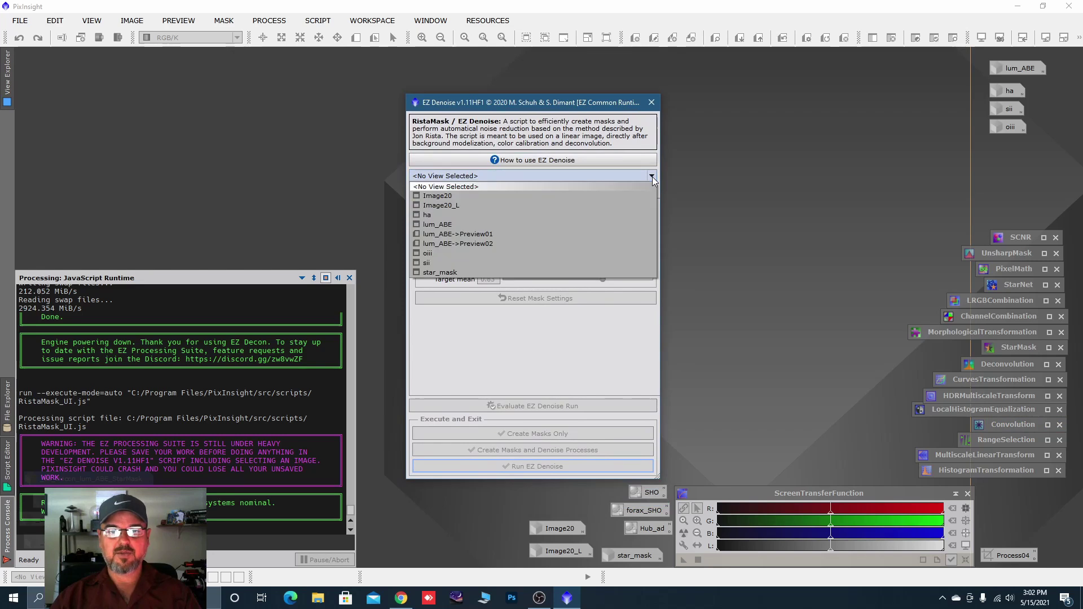
left_click(446, 227)
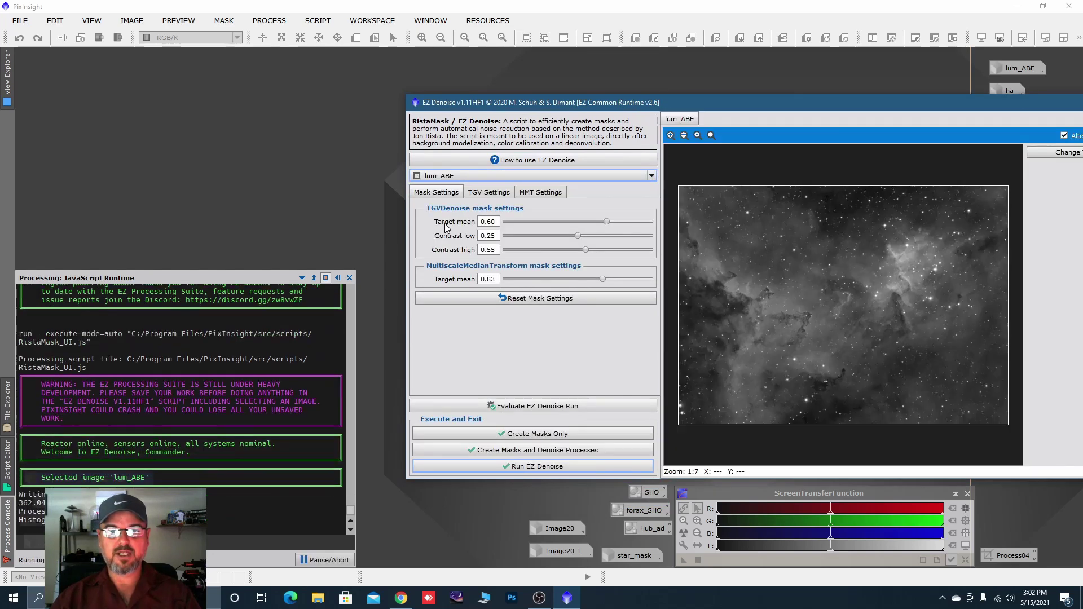
left_click_drag(849, 103, 720, 20)
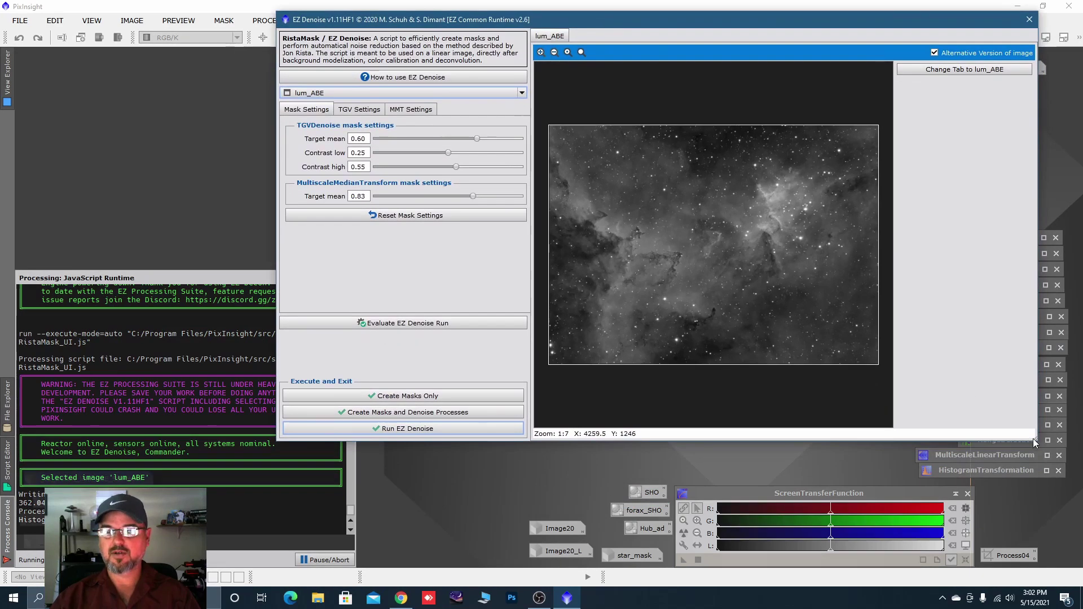
left_click_drag(1034, 439, 1064, 559)
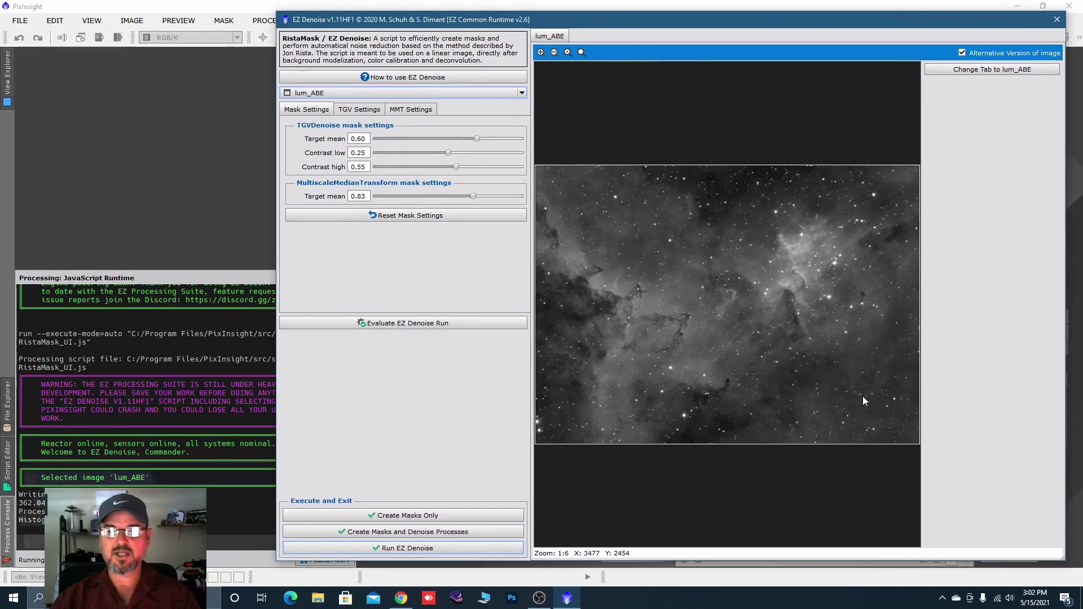
- Show the TGV settings, select lum_ABE->Preview02 as the view and inspect its background noise up close
left_click(360, 110)
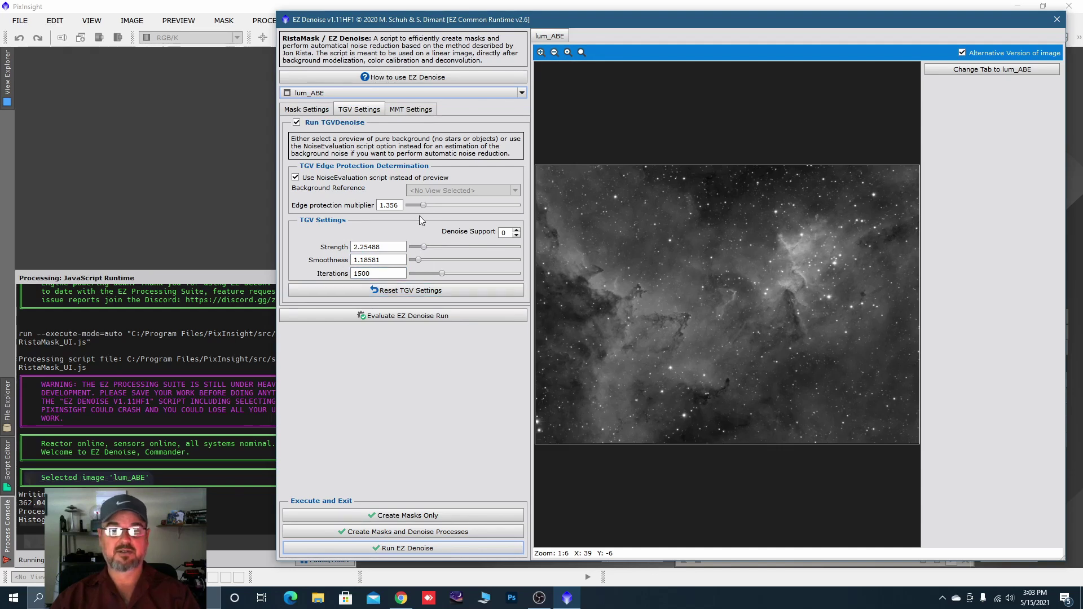
left_click(522, 93)
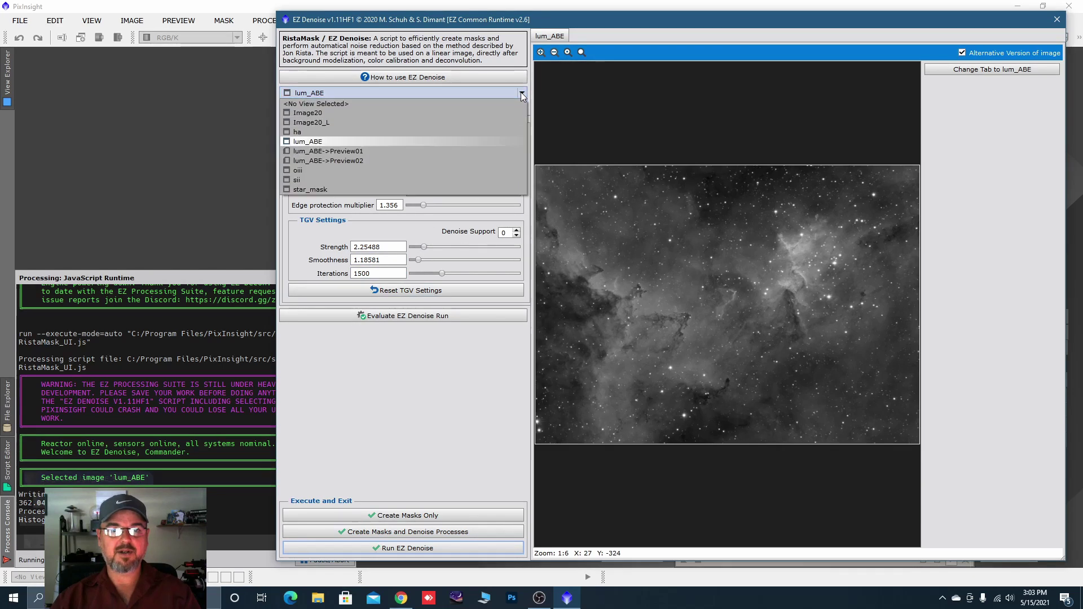
left_click(361, 161)
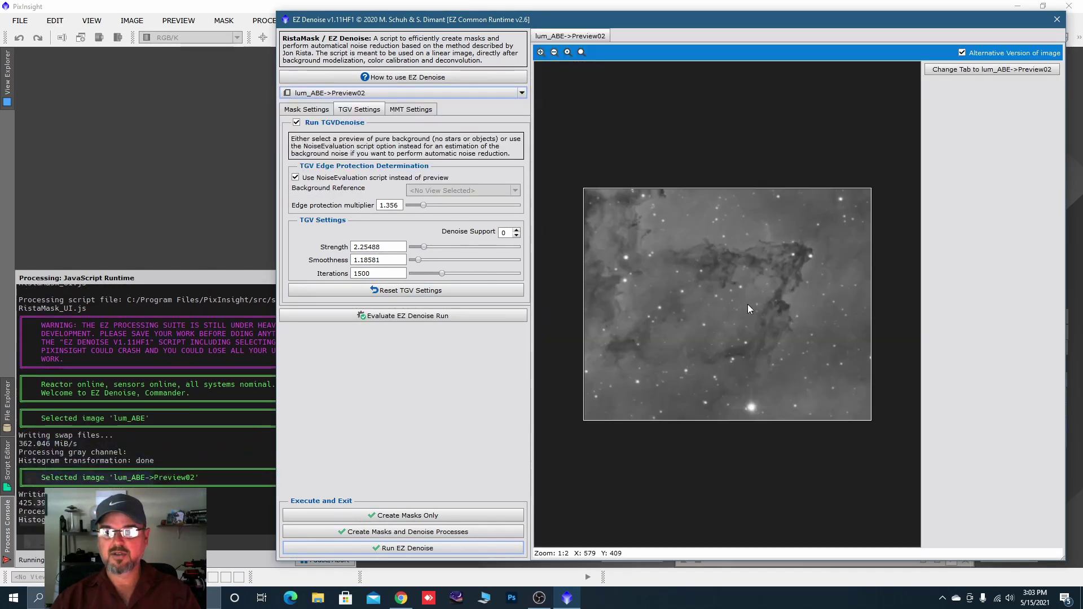
scroll(774, 229, "up", 1)
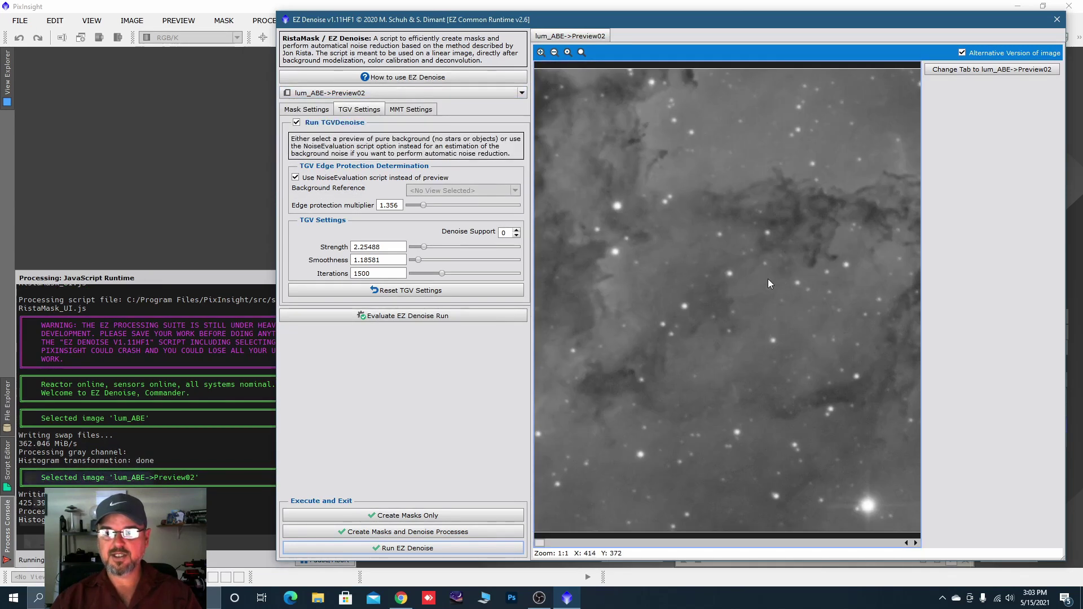
scroll(769, 279, "up", 1)
scroll(733, 248, "down", 1)
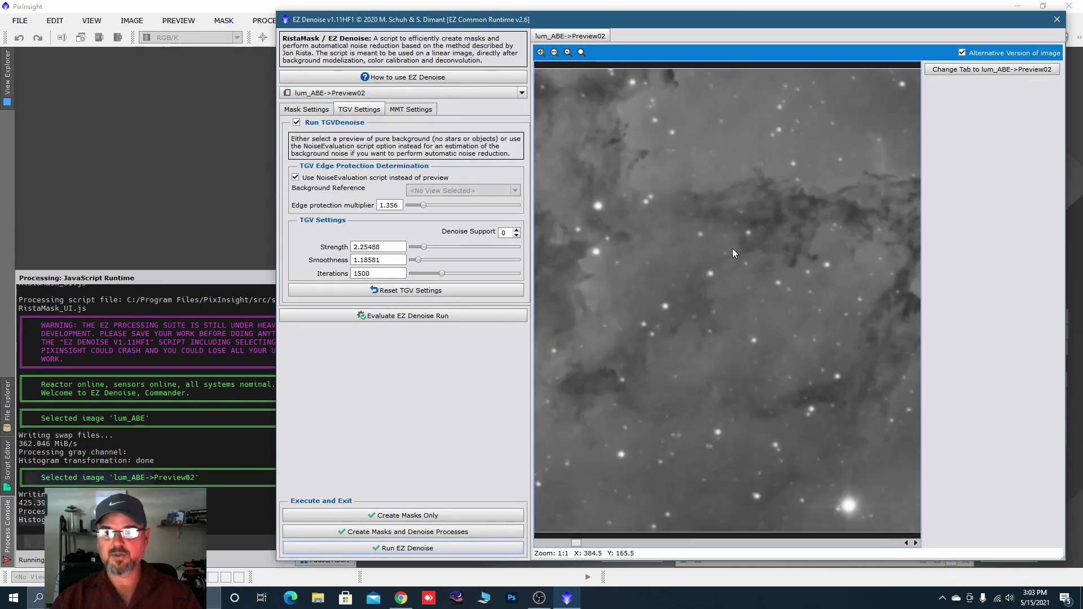
scroll(732, 248, "down", 1)
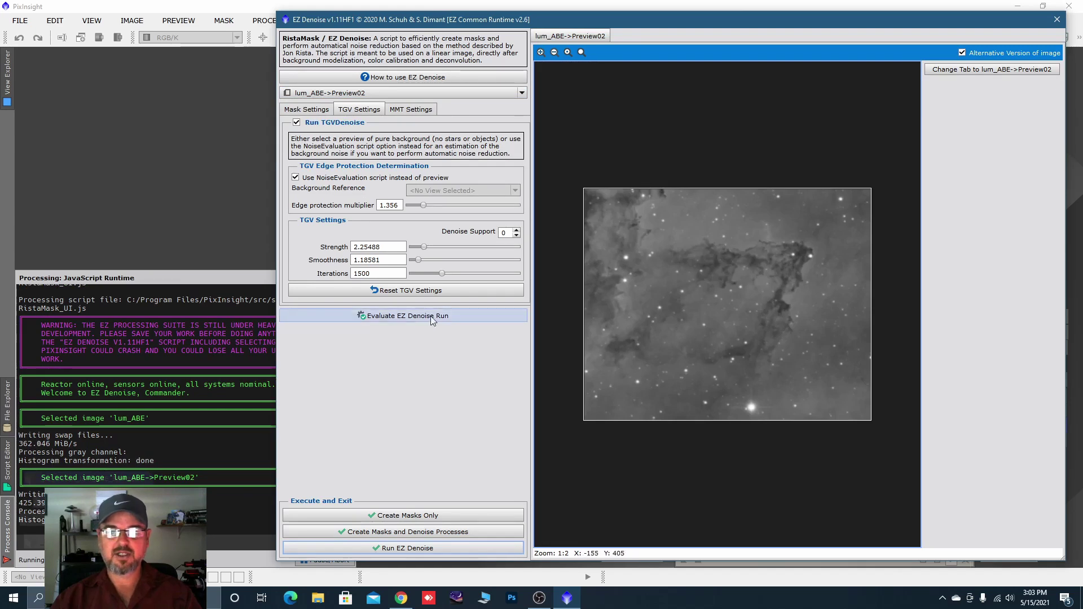
- Evaluate an EZ Denoise run on Preview02 with the default TGV settings, and compare the dark nebula area with the original
left_click(389, 318)
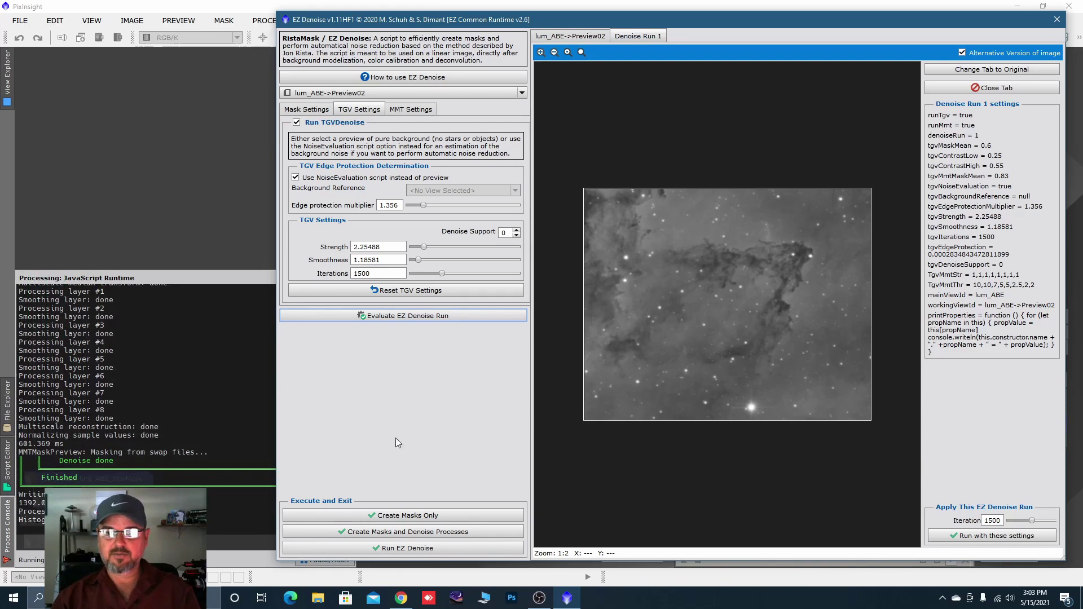
scroll(750, 259, "up", 1)
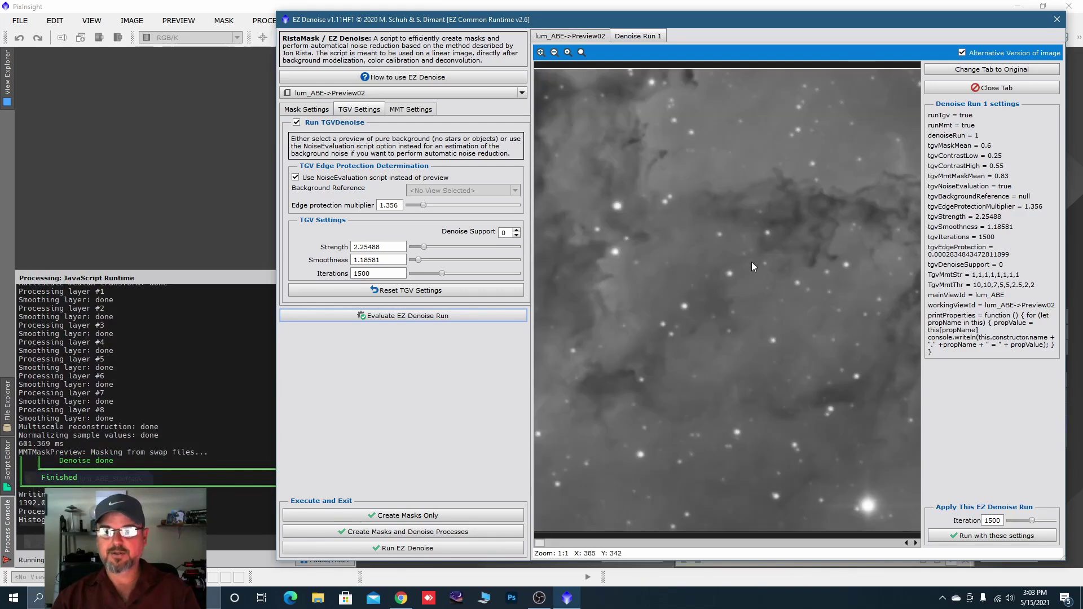
left_click(594, 36)
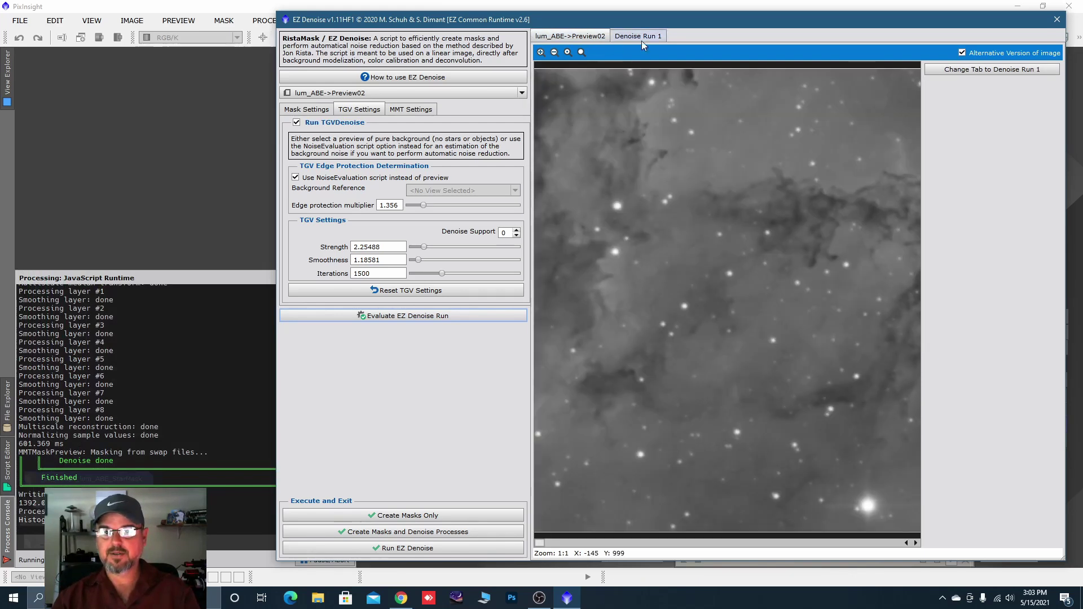
scroll(795, 189, "up", 1)
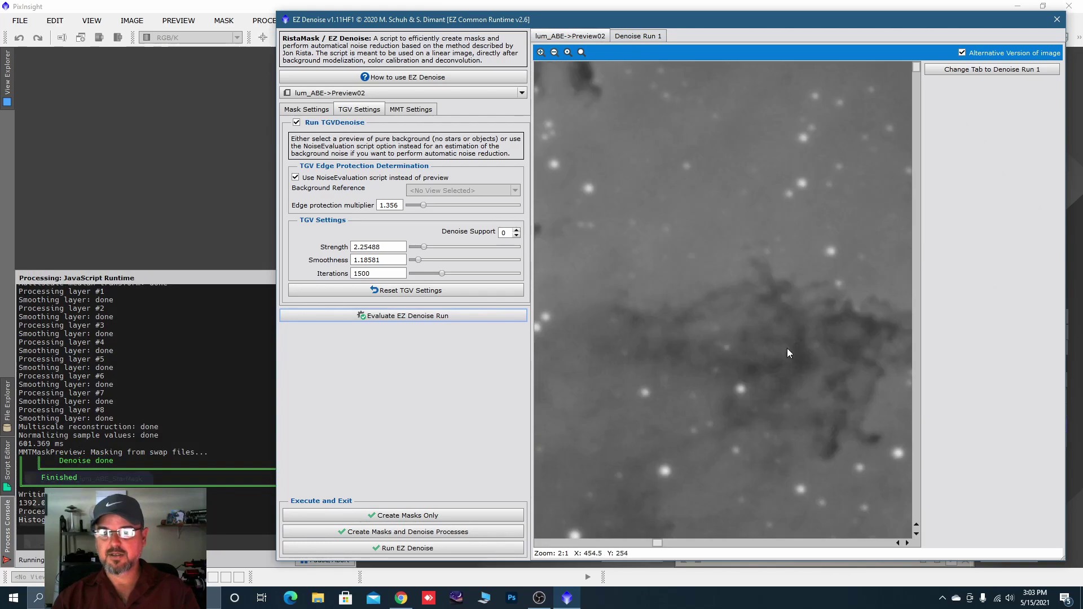
left_click(624, 38)
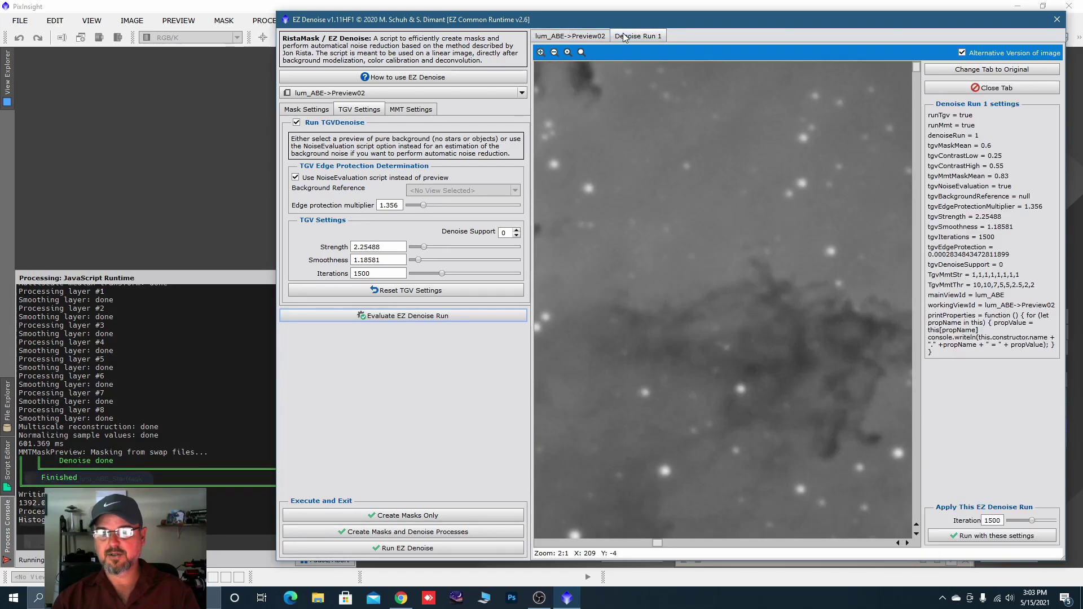
left_click(587, 39)
left_click(617, 37)
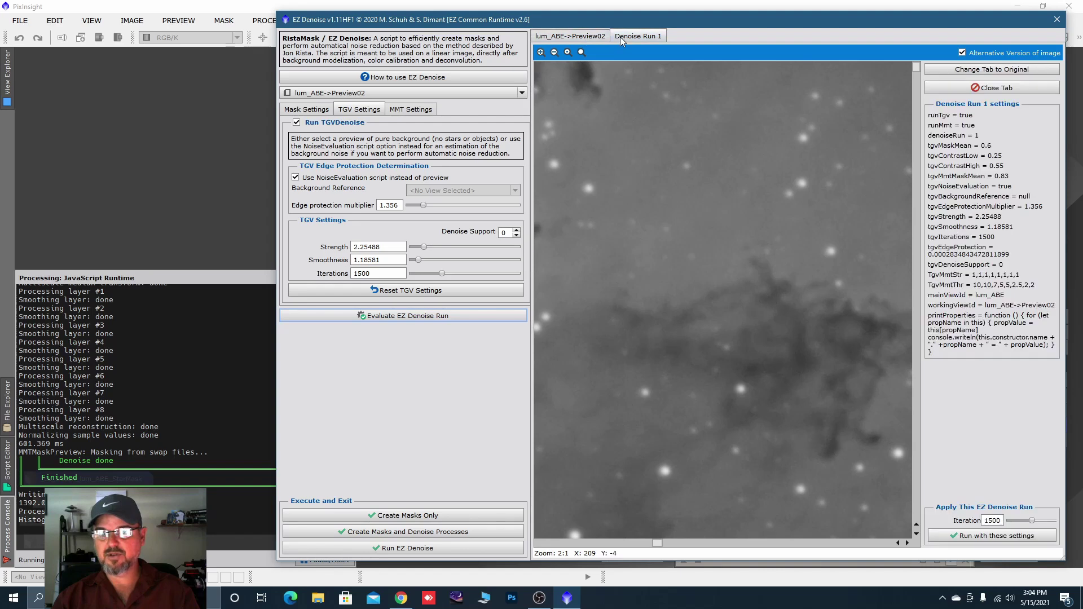
left_click(594, 36)
left_click(632, 35)
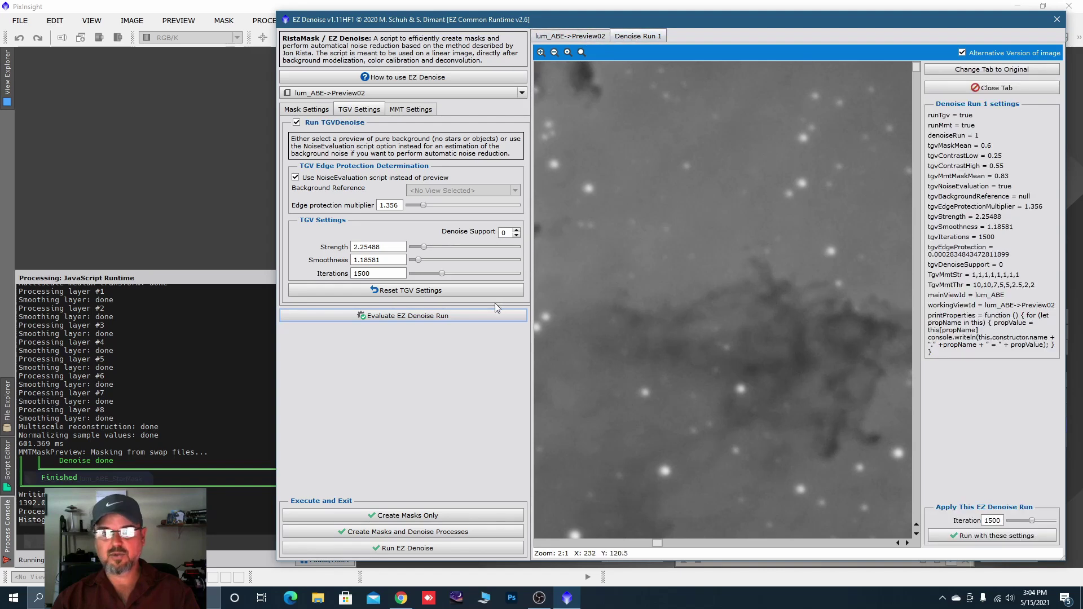
- Evaluate a second EZ Denoise run on lum_ABE->Preview01 with the same settings, and compare its stars and background with the original
left_click(521, 92)
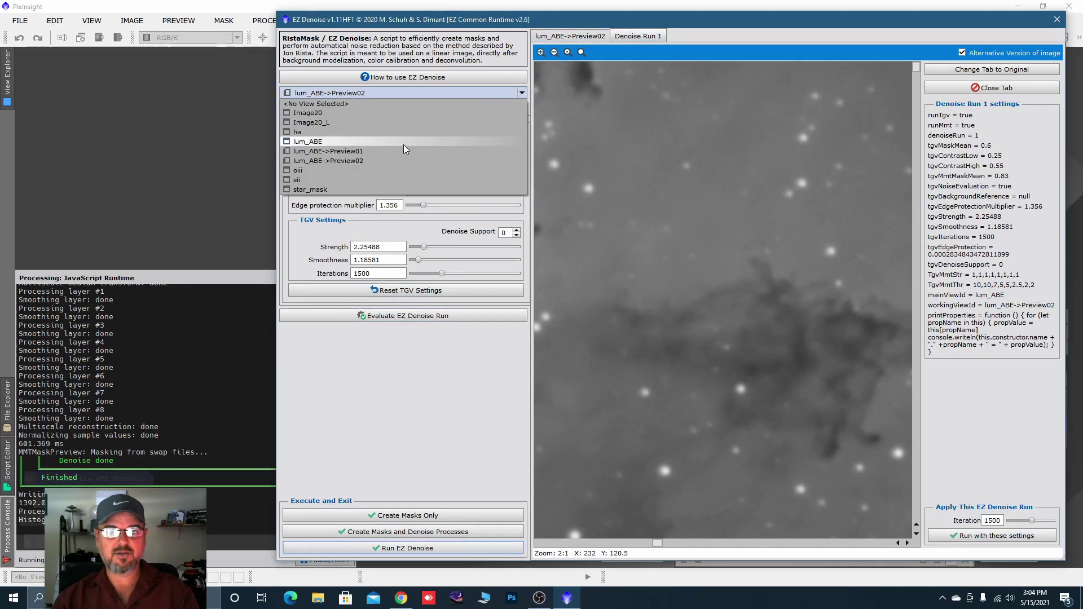
left_click(378, 153)
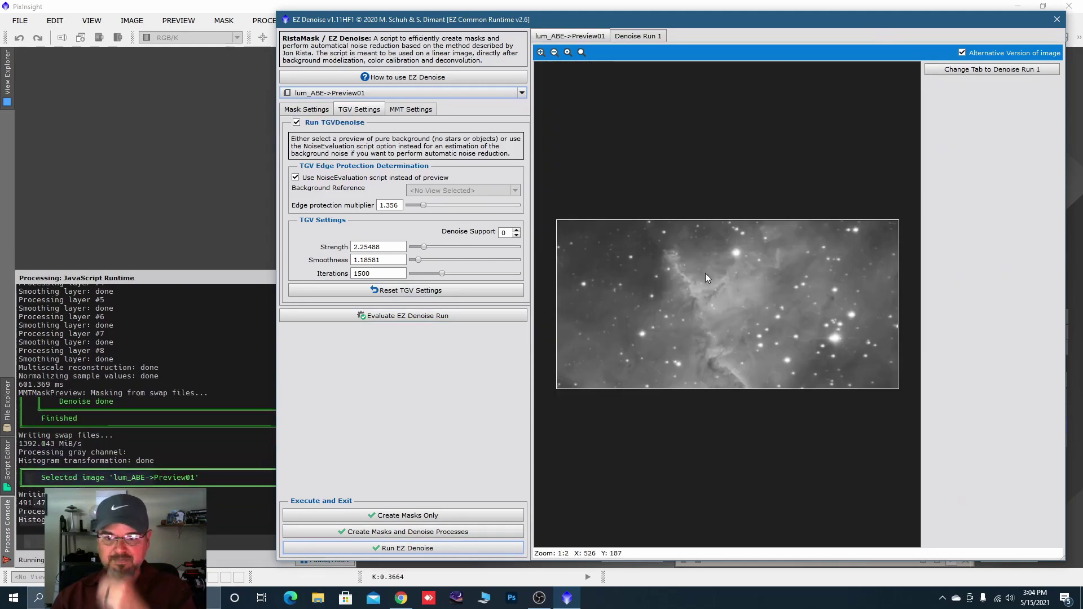
left_click(644, 35)
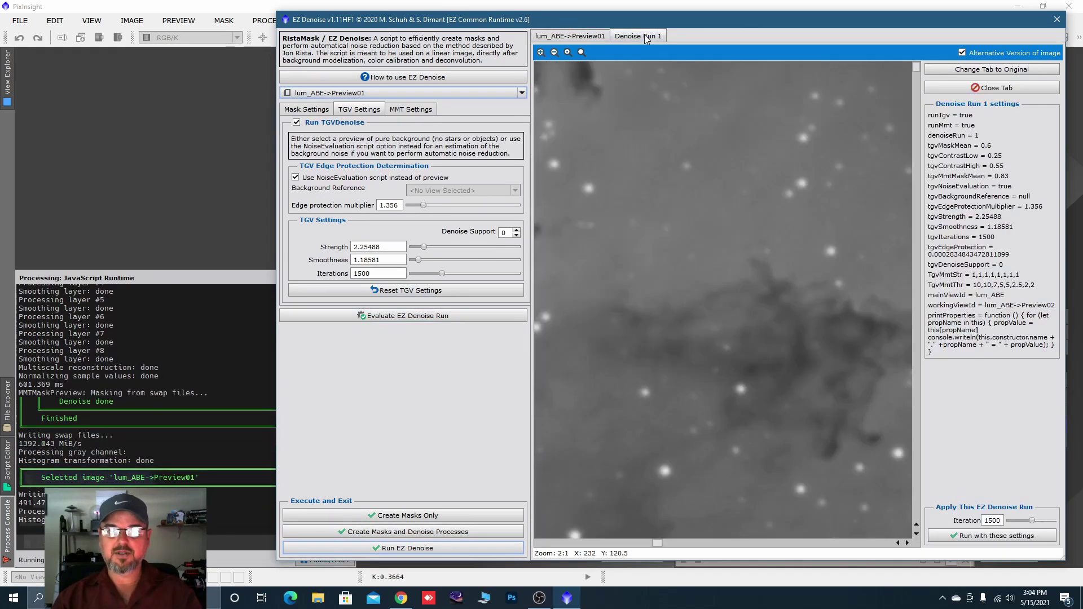
left_click(522, 94)
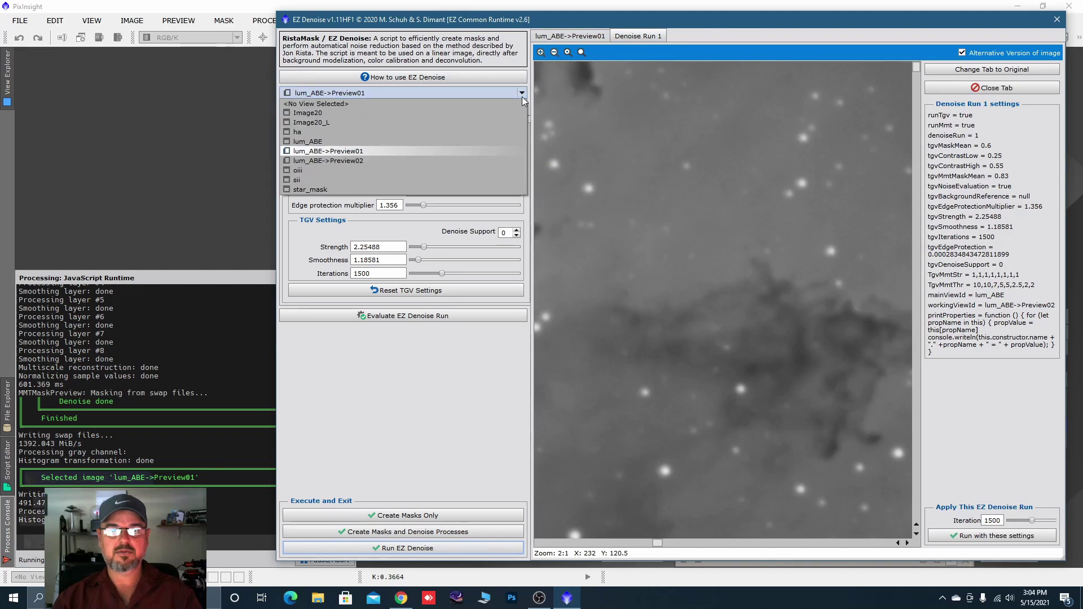
left_click(384, 152)
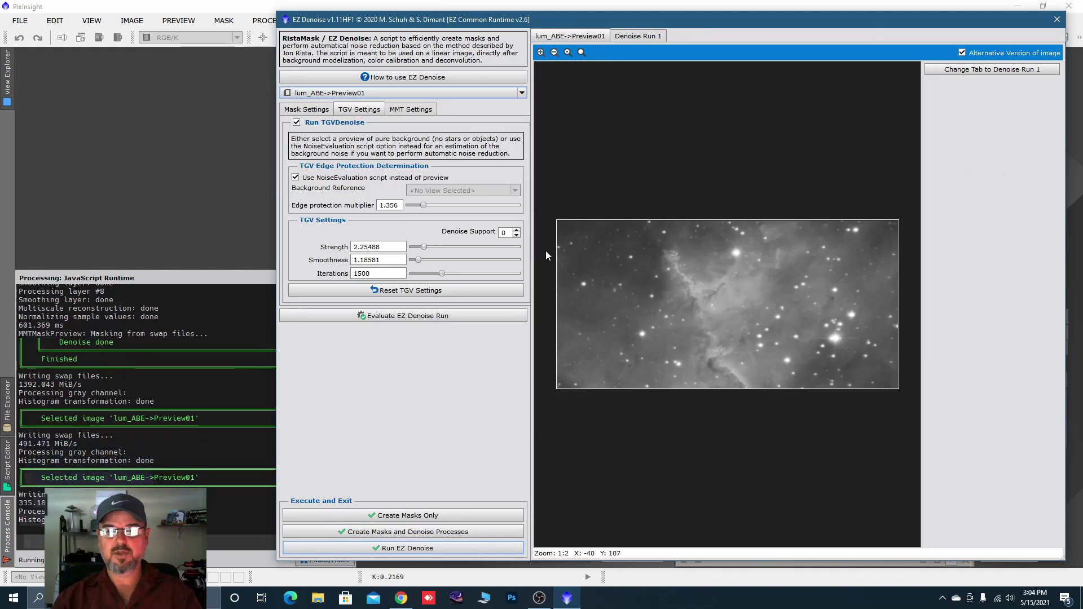
left_click(455, 314)
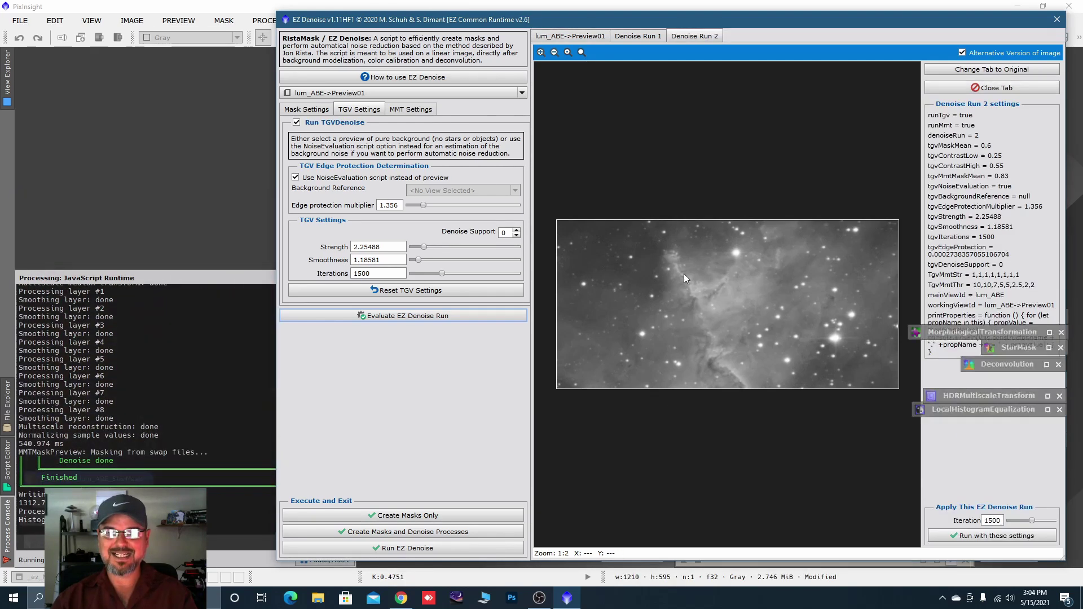
scroll(640, 252, "up", 1)
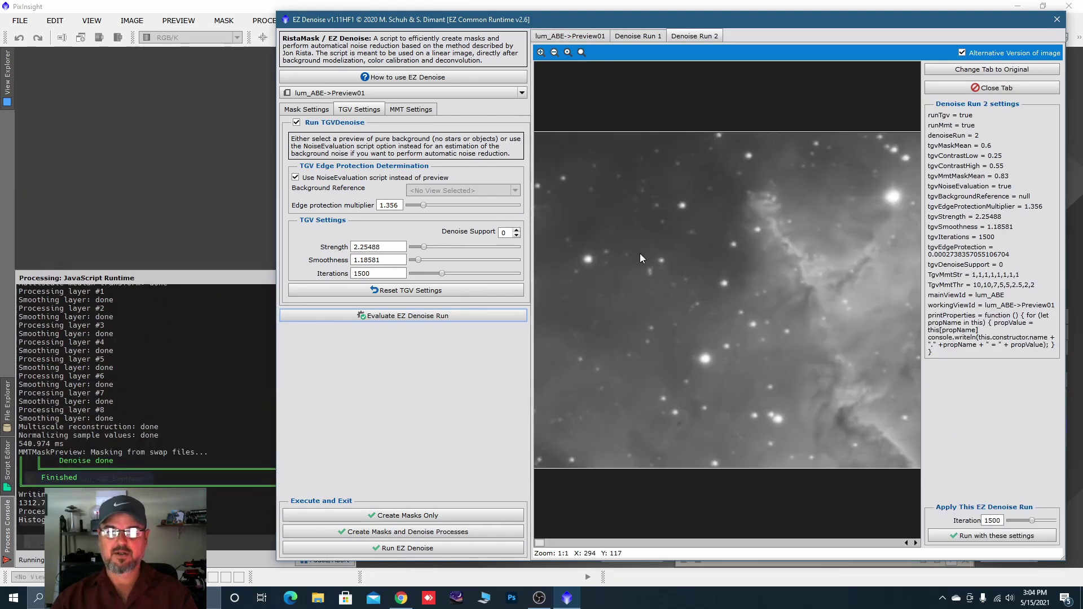
scroll(648, 236, "up", 1)
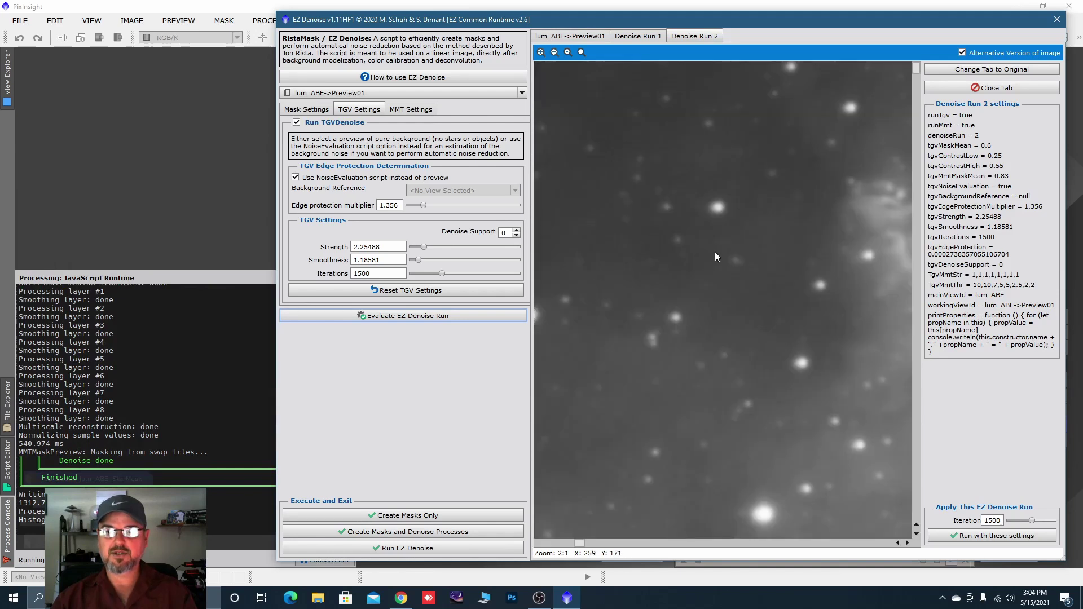
left_click(593, 38)
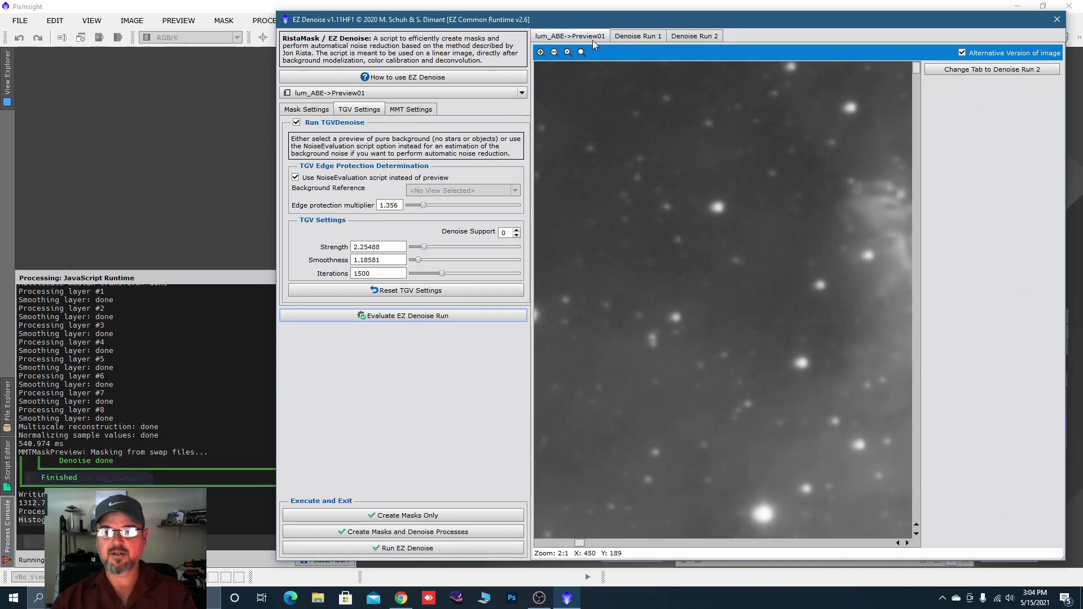
left_click(687, 38)
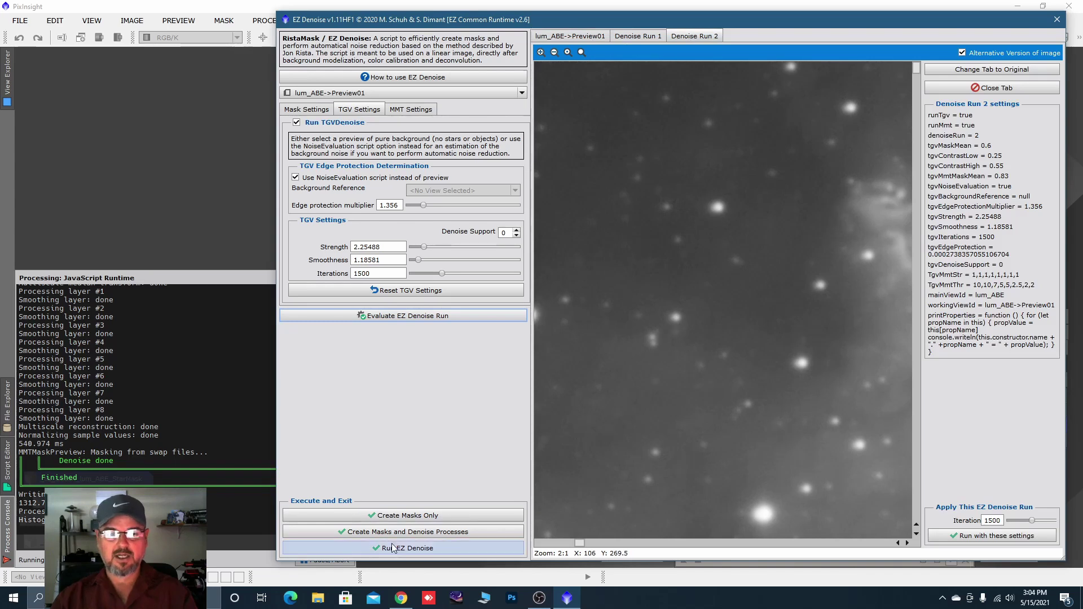
scroll(727, 334, "down", 1)
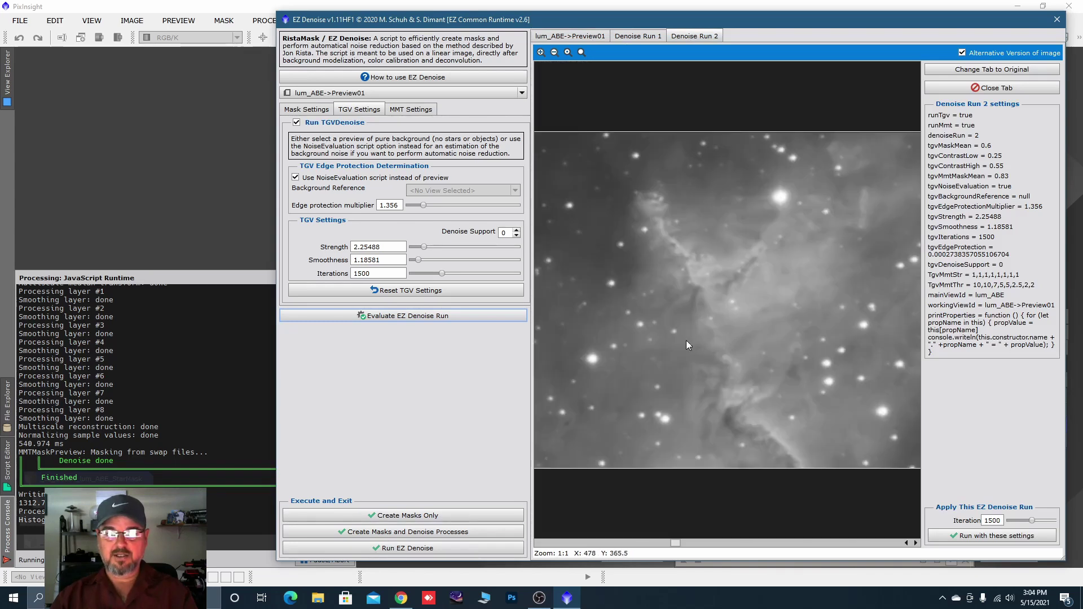
- Run EZ Denoise on the lum_ABE image, then minimize lum_ABE and the generated TGVMask, MMTMask and TGVSupport images
left_click(386, 548)
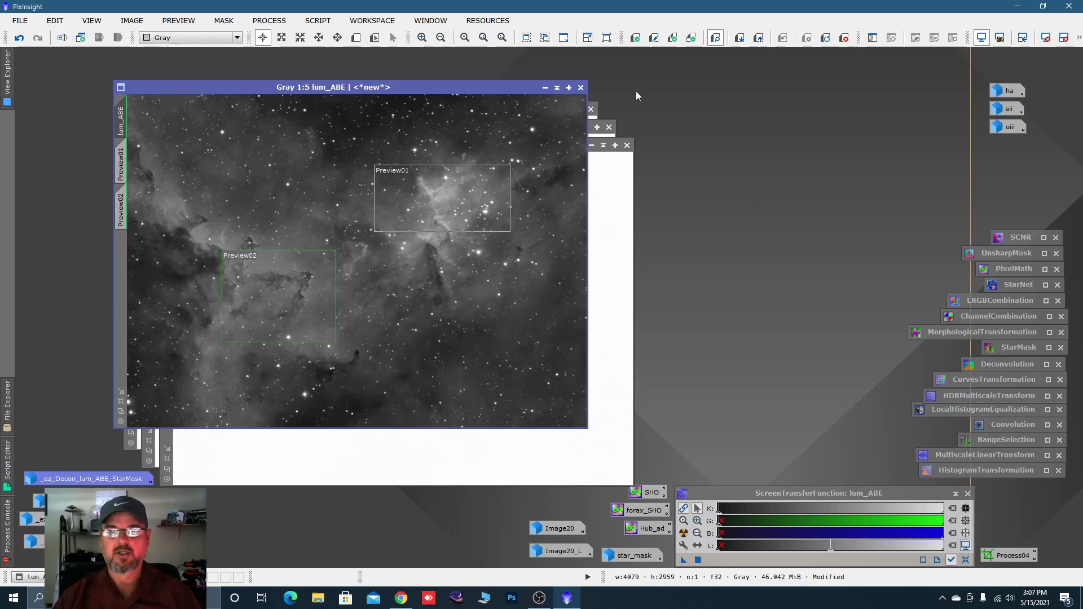
left_click(544, 90)
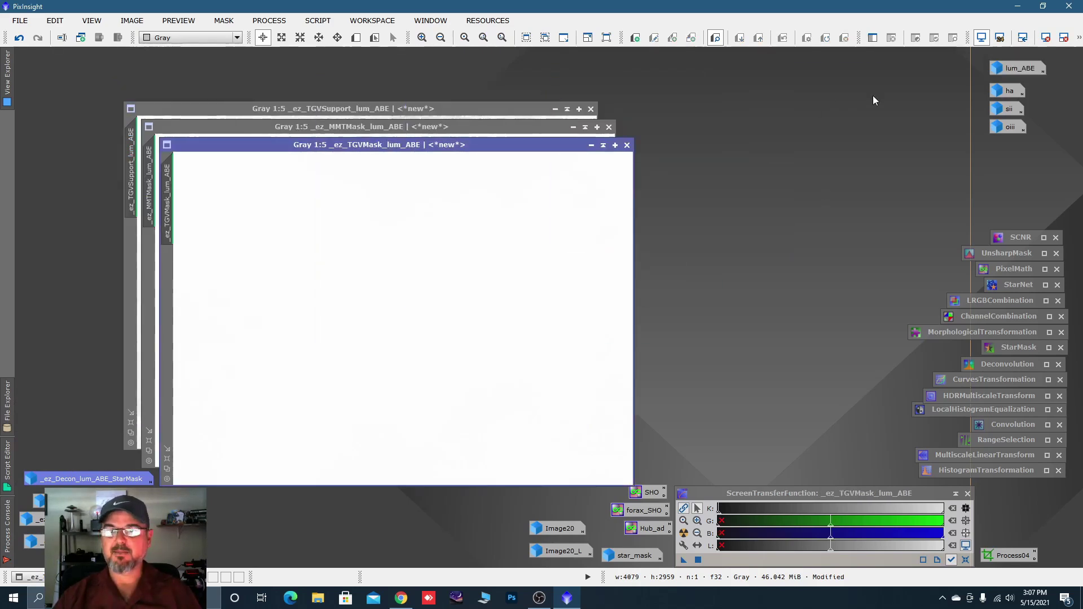
left_click(591, 145)
left_click(573, 127)
left_click(555, 109)
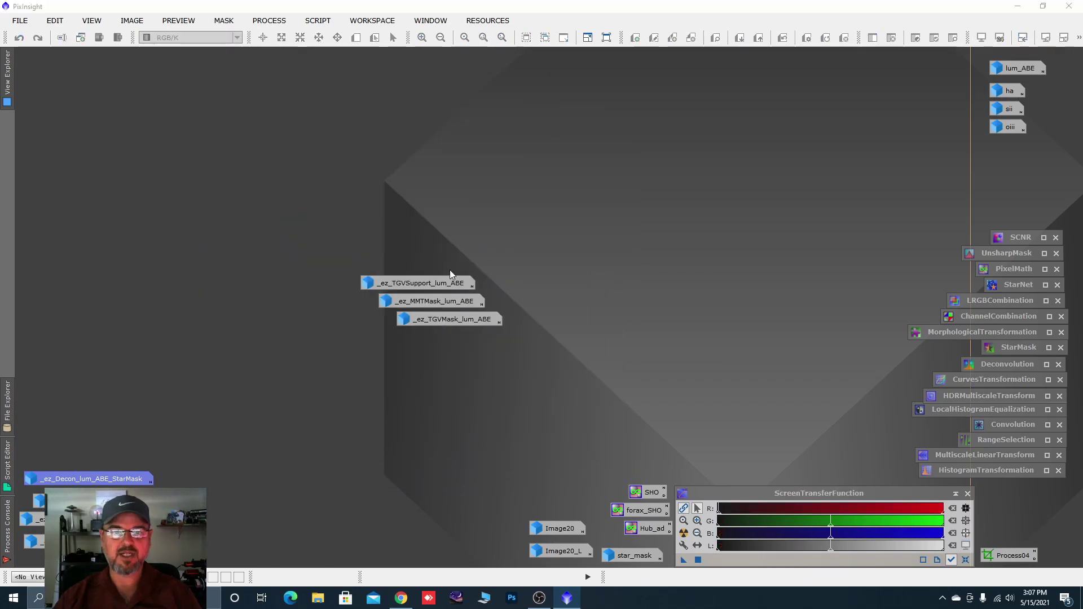
- Gather the minimized TGVSupport, MMTMask and TGVMask images beside the minimized EZ Decon images
left_click_drag(428, 285, 102, 459)
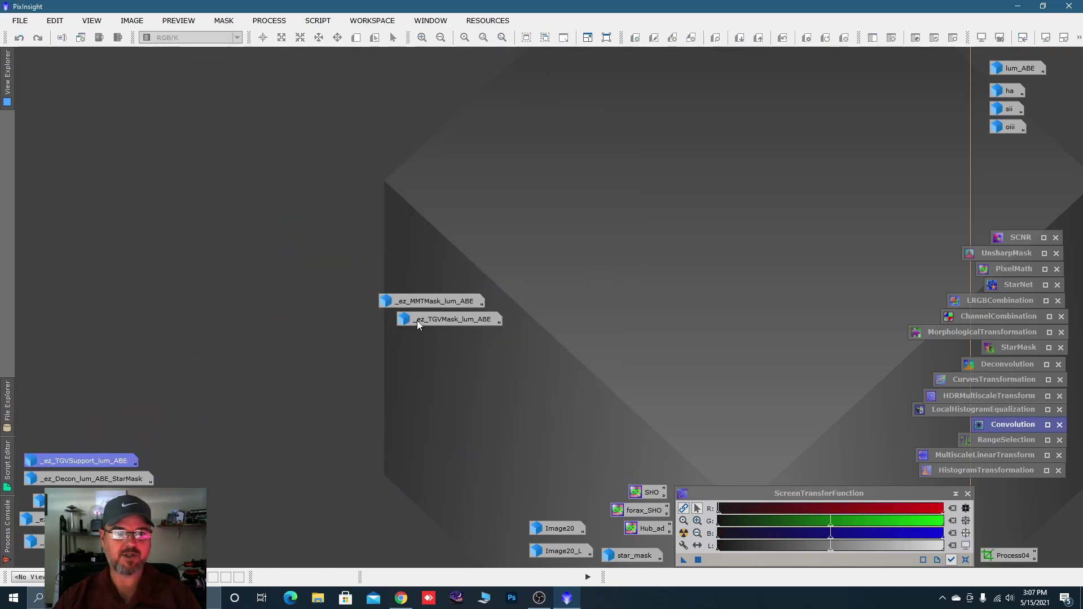
left_click_drag(418, 303, 69, 438)
left_click(403, 321)
left_click_drag(438, 310, 78, 394)
- Close all the minimized EZ Denoise and EZ Decon helper images together without saving them
mouse_move(394, 324)
left_mouse_down()
mouse_move(46, 419)
mouse_move(79, 550)
left_mouse_up()
right_click(69, 422)
mouse_move(226, 532)
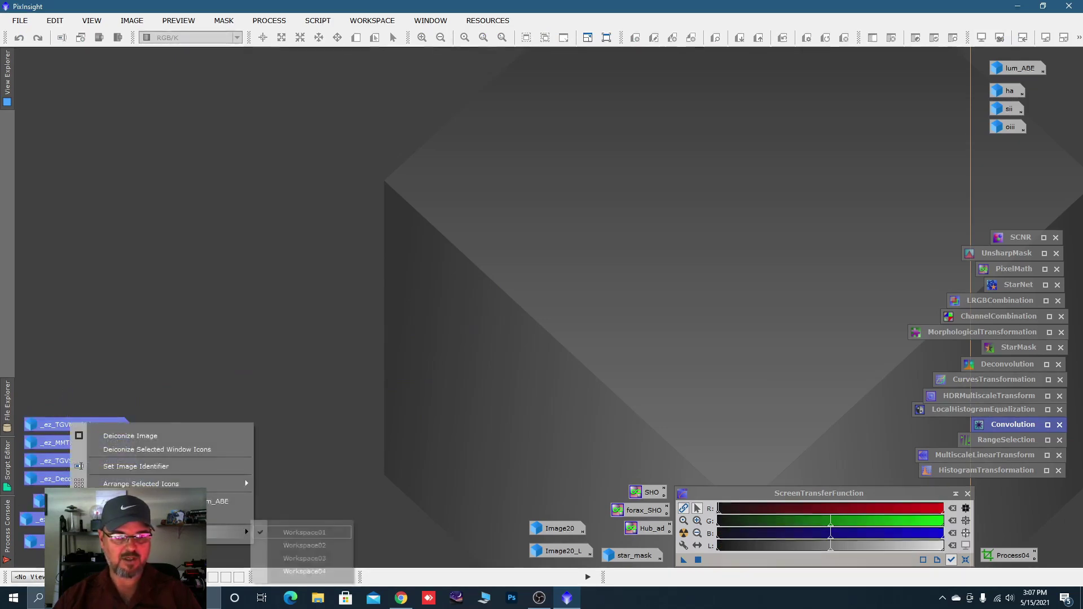
left_click(169, 517)
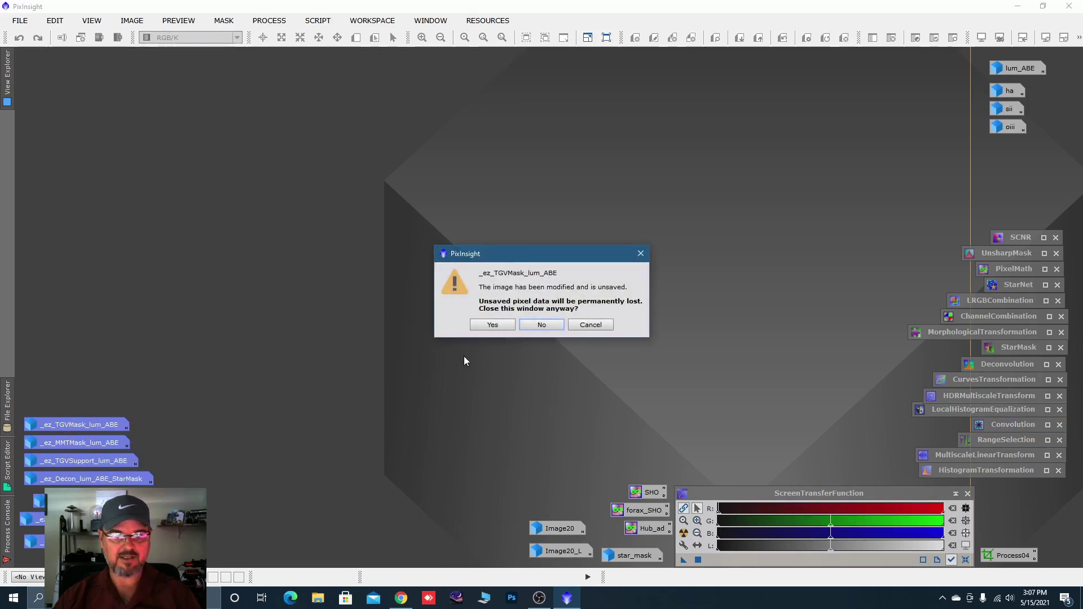
left_click(496, 323)
left_click(496, 324)
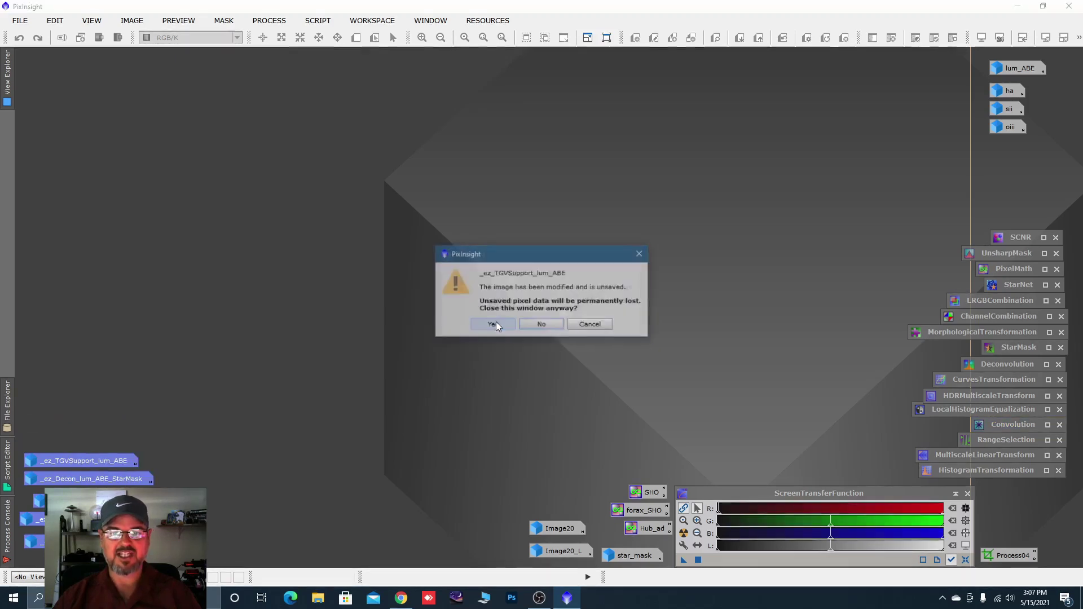
left_click(496, 324)
left_click(495, 323)
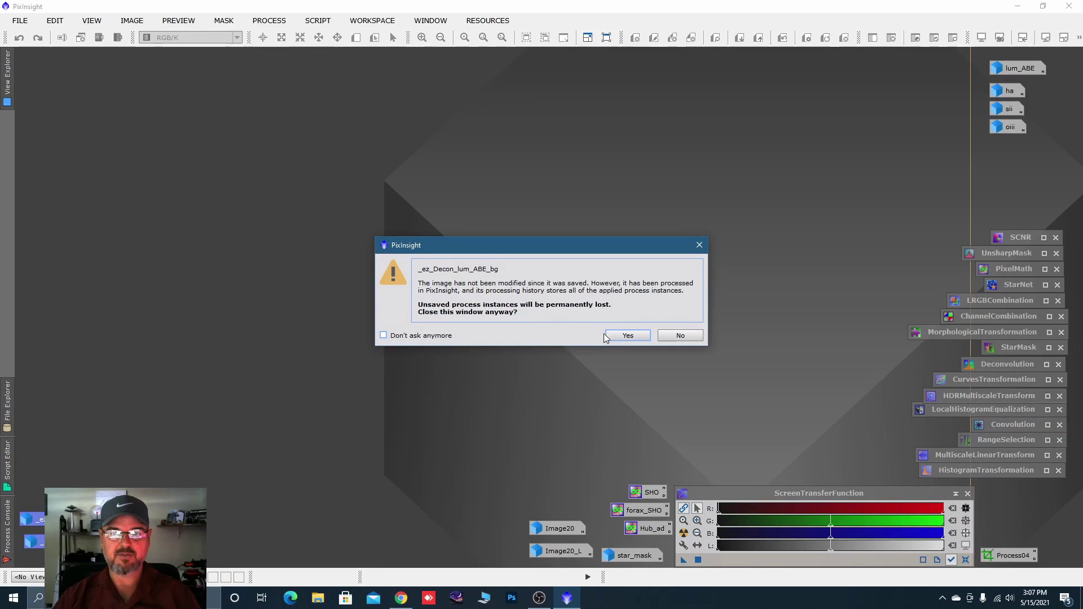
left_click(608, 334)
left_click(496, 325)
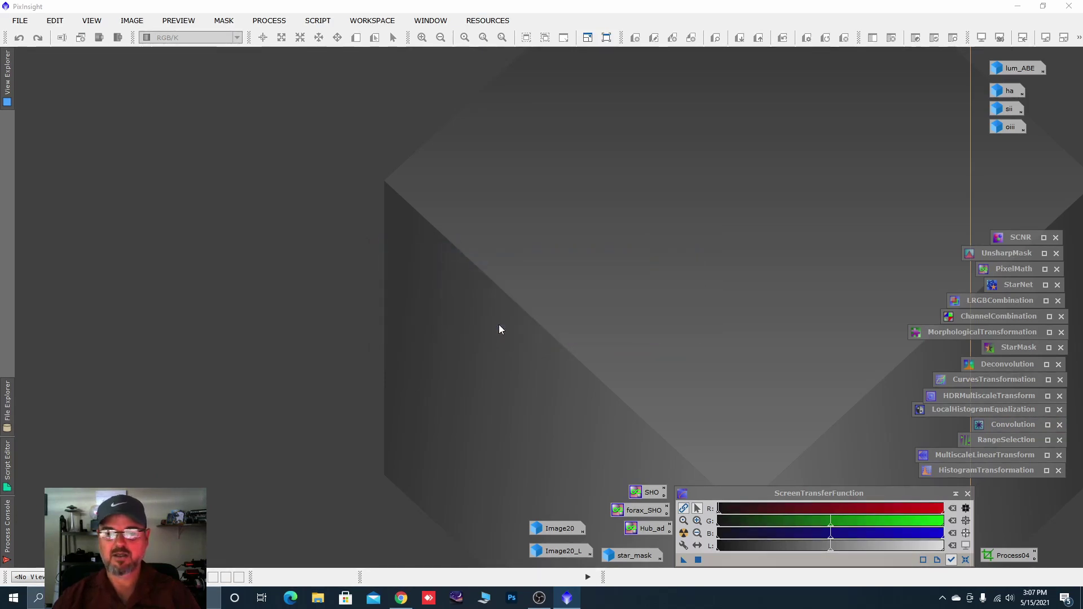
- Restore Image20, define a preview around its bright central nebula and inspect the preview's detail at 1:2 zoom
double_click(565, 527)
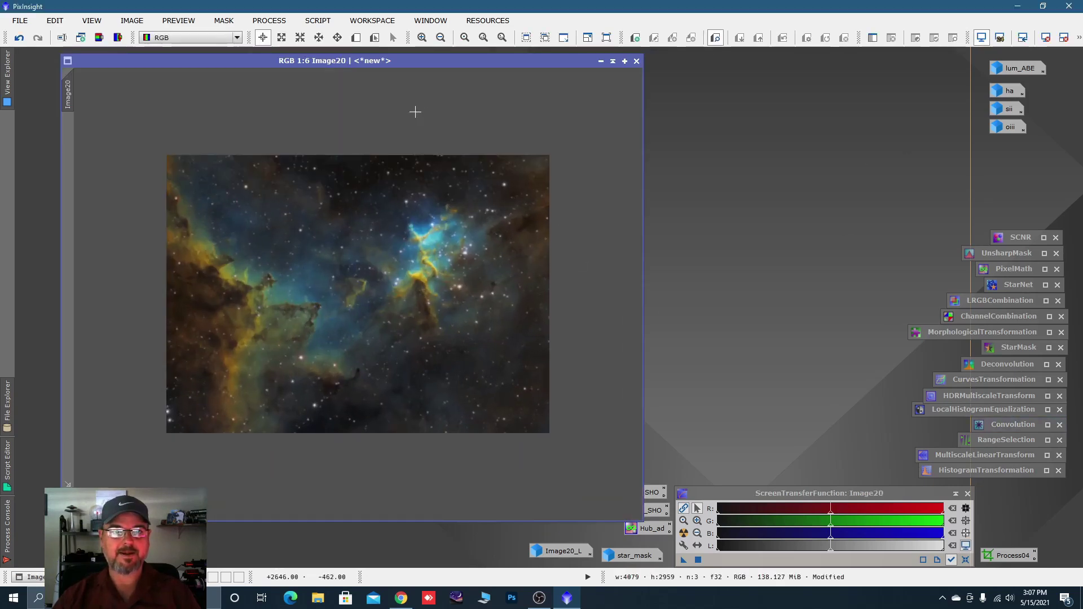
left_click(356, 37)
left_click_drag(365, 204, 490, 338)
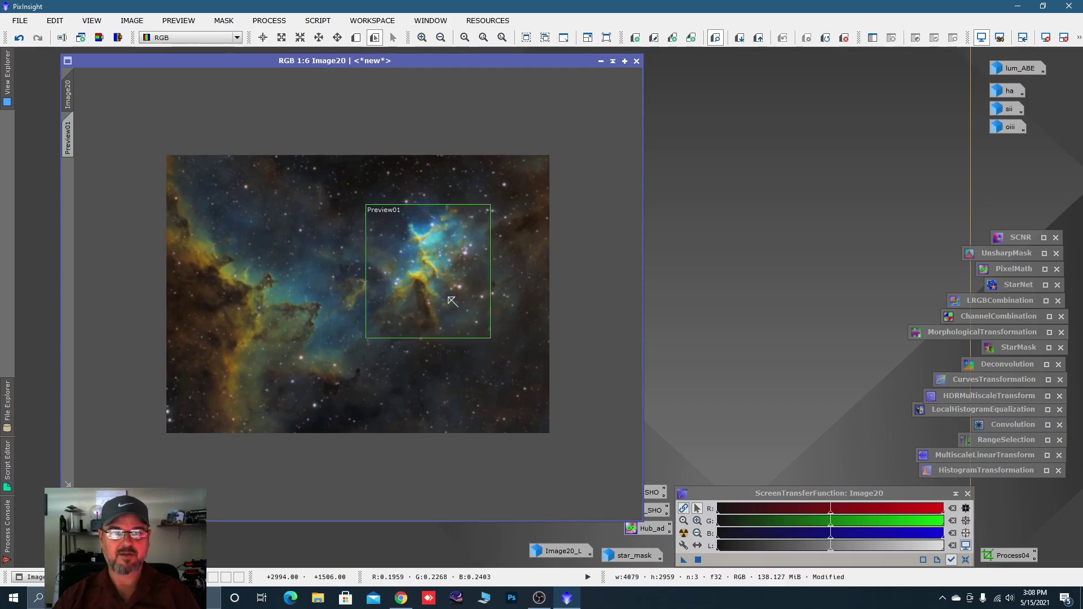
left_click(71, 138)
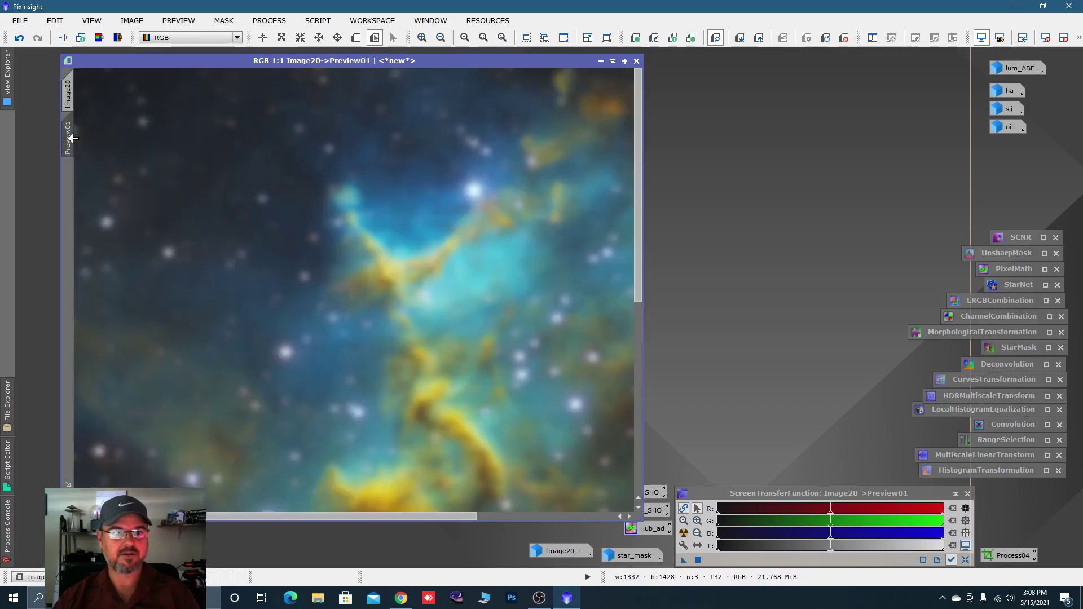
key("alt+r")
scroll(323, 310, "down", 1)
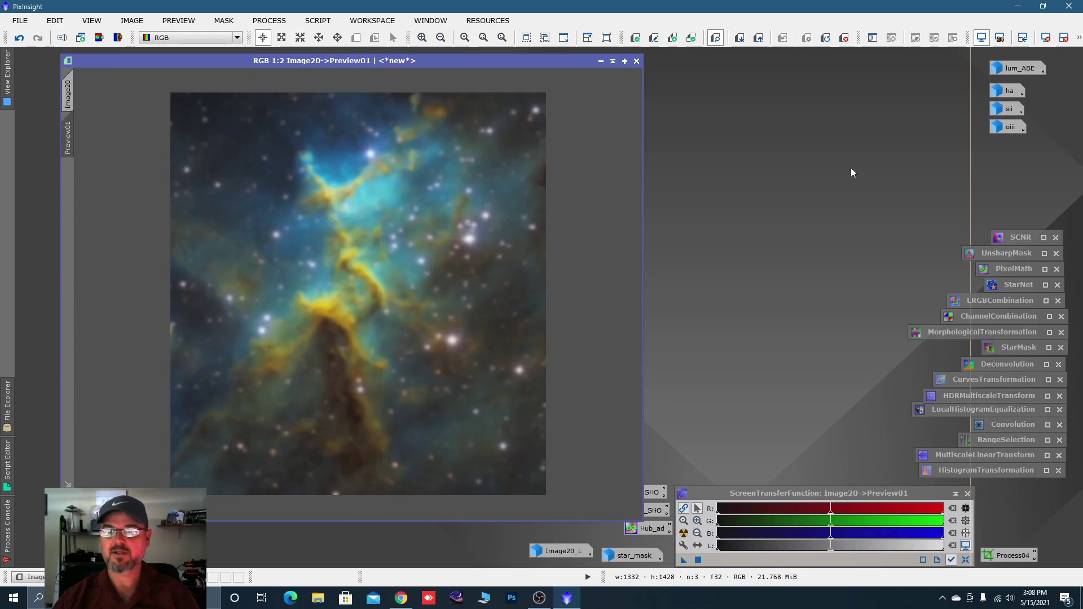
- Restore lum_ABE, compare it unstretched and auto-stretched, and reposition and enlarge its window
double_click(1008, 70)
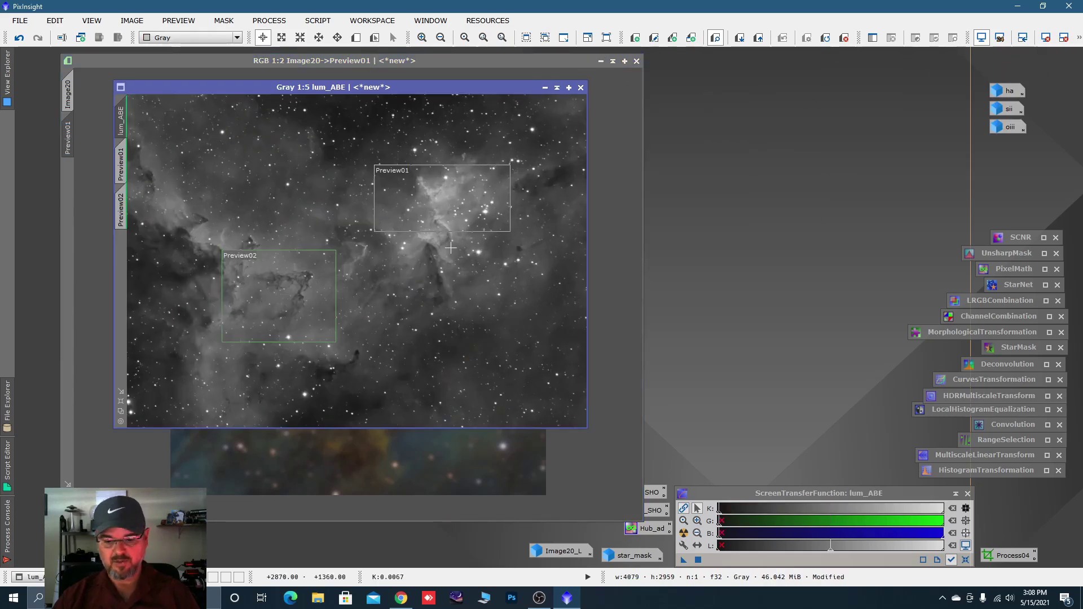
key("ctrl+F11")
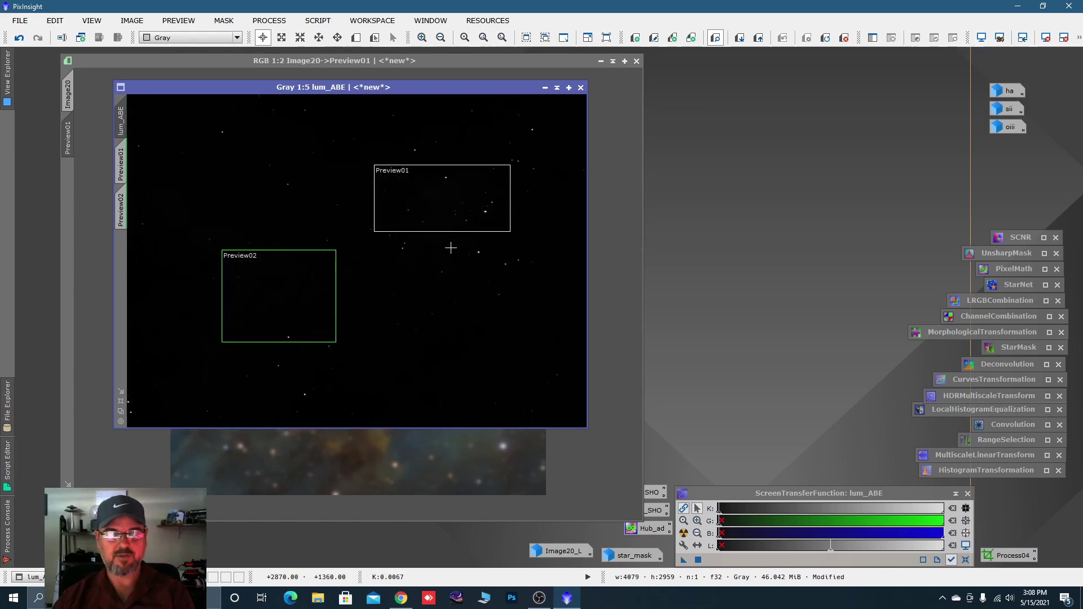
left_click(683, 533)
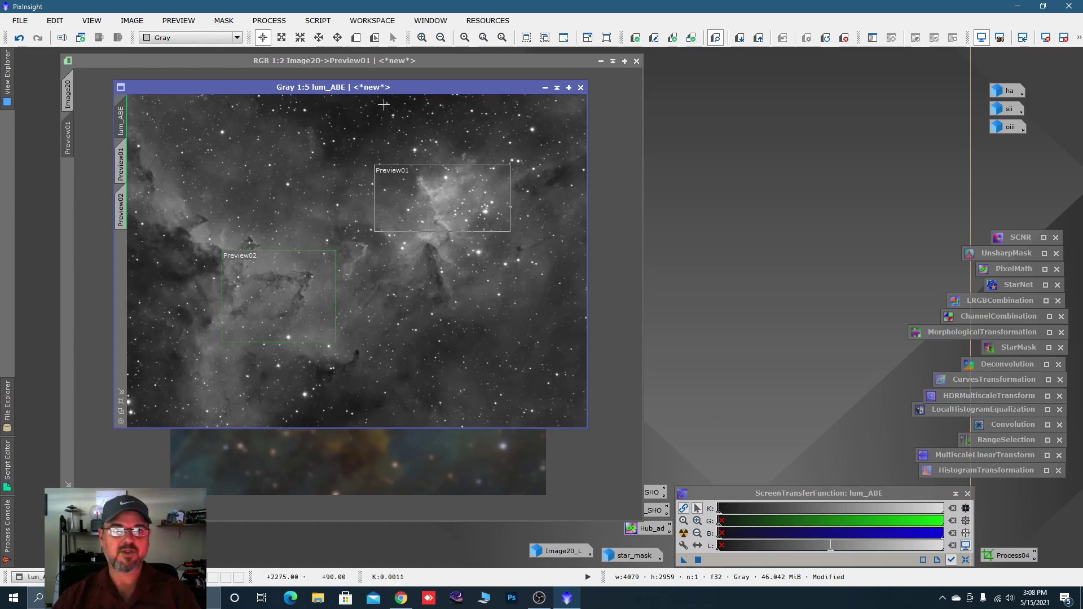
left_click_drag(384, 88, 352, 61)
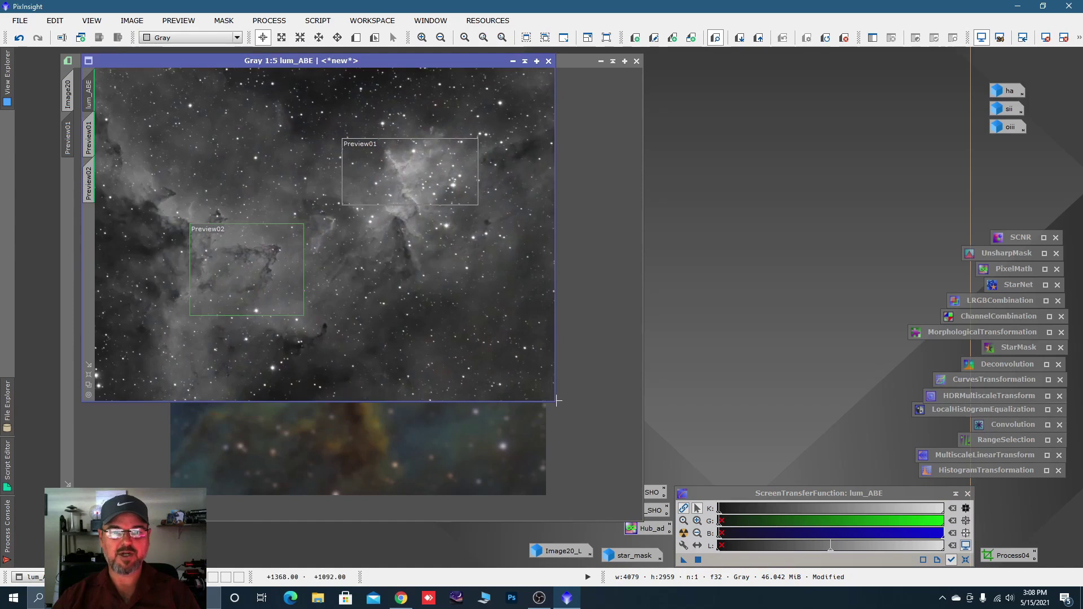
left_click_drag(557, 401, 589, 468)
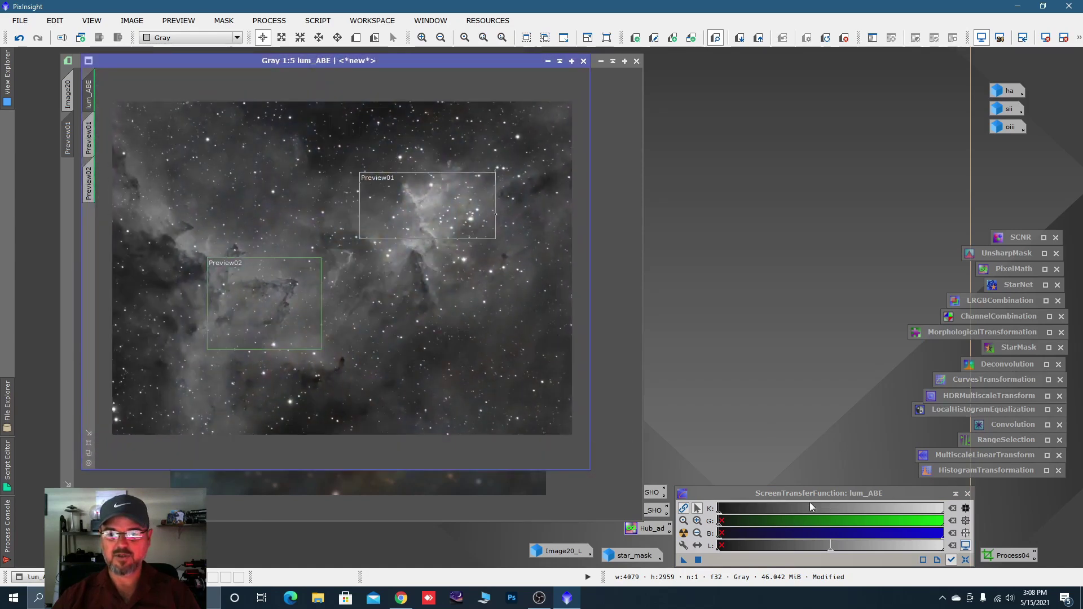
- Reset HistogramTransformation, load the screen stretch of lum_ABE into it, and apply it to lum_ABE as a permanent stretch
double_click(960, 471)
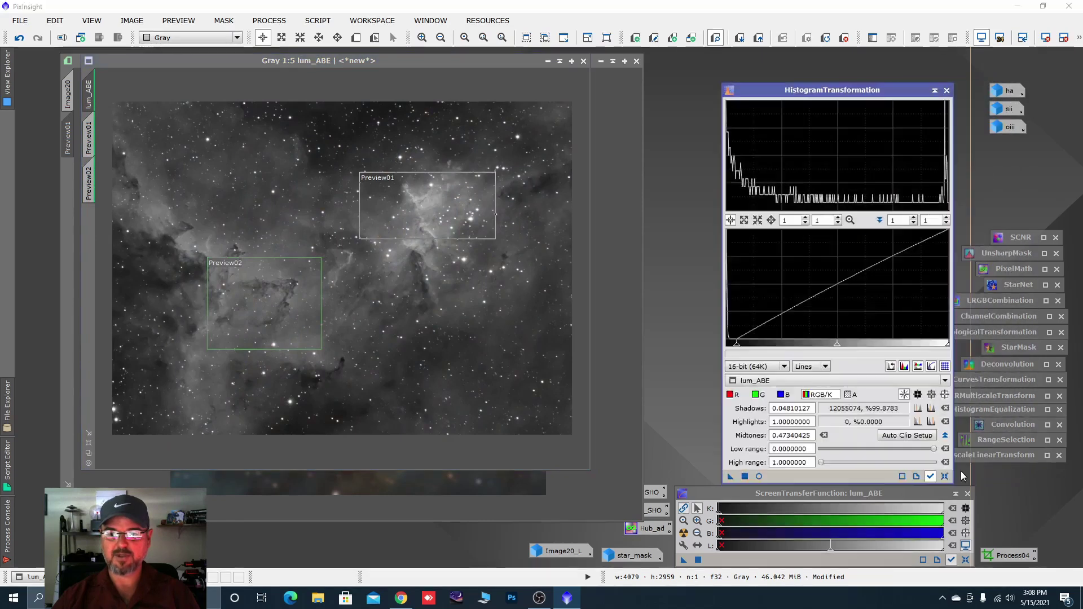
left_click(945, 477)
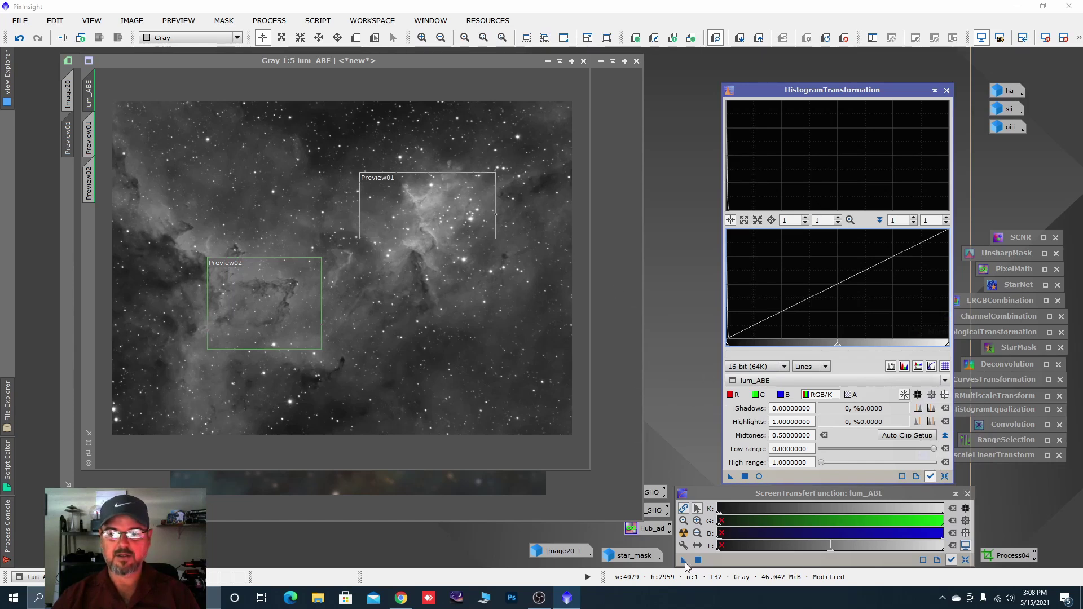
left_click_drag(683, 560, 786, 481)
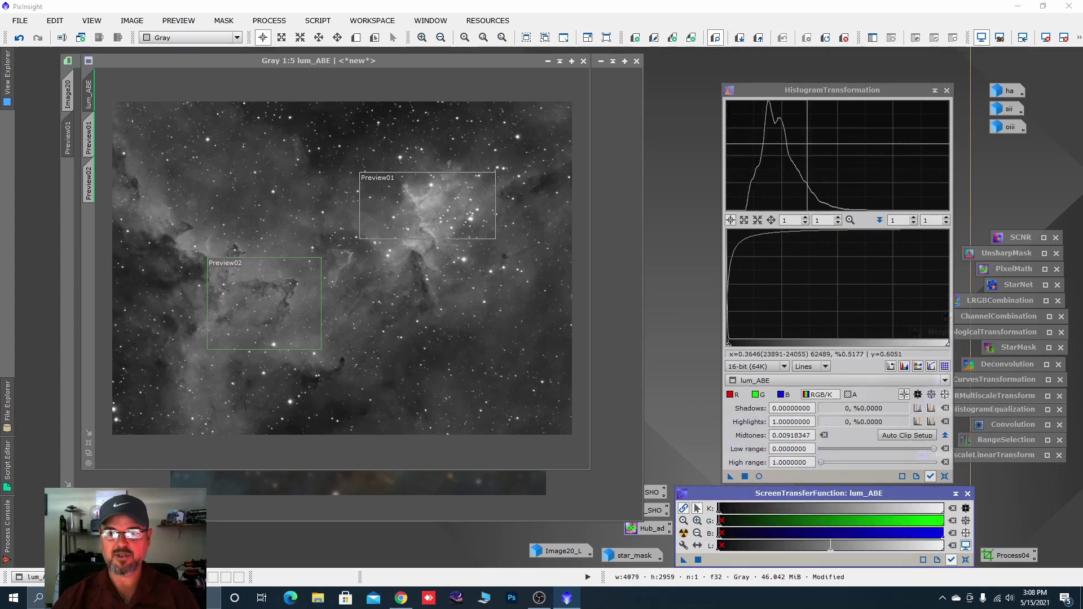
left_click(745, 477)
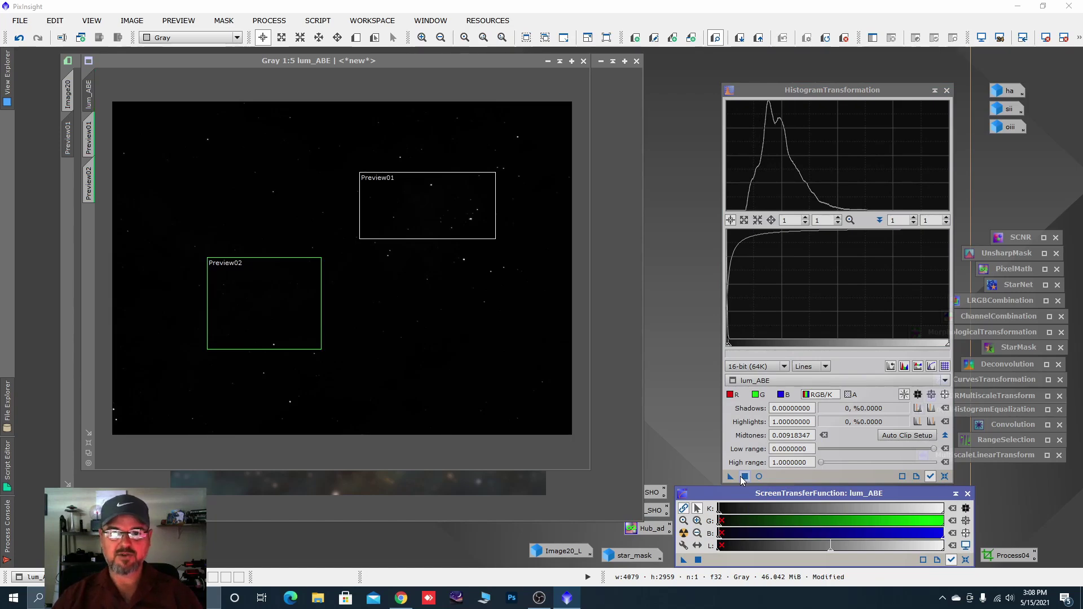
left_click_drag(730, 477, 513, 400)
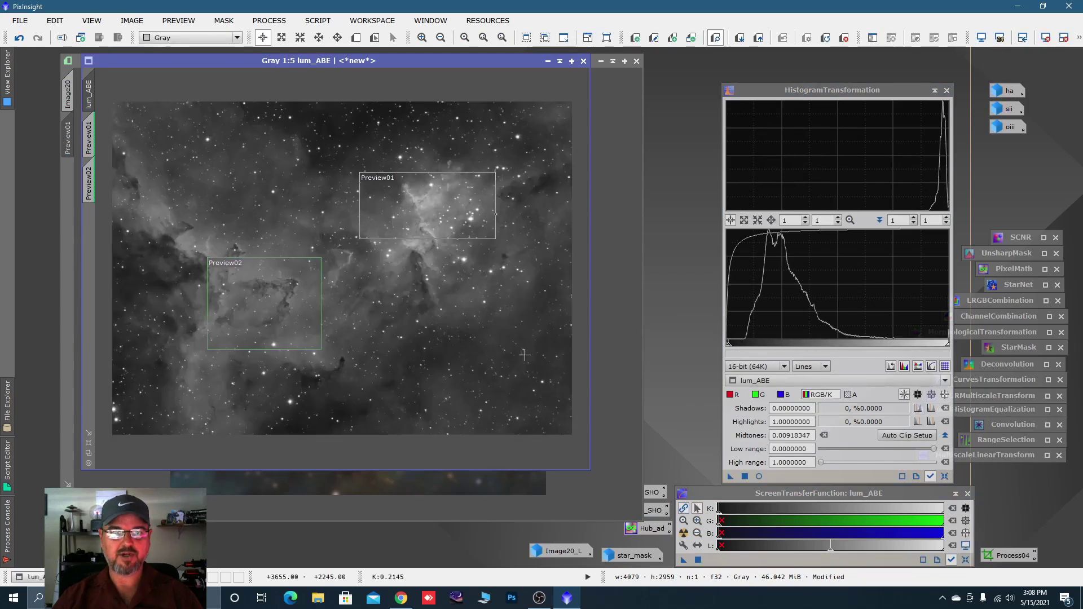
- Using a real-time preview, apply HistogramTransformation to lum_ABE with shadows at 0.03544304, then put away the tool, preview and Image20
left_click(945, 477)
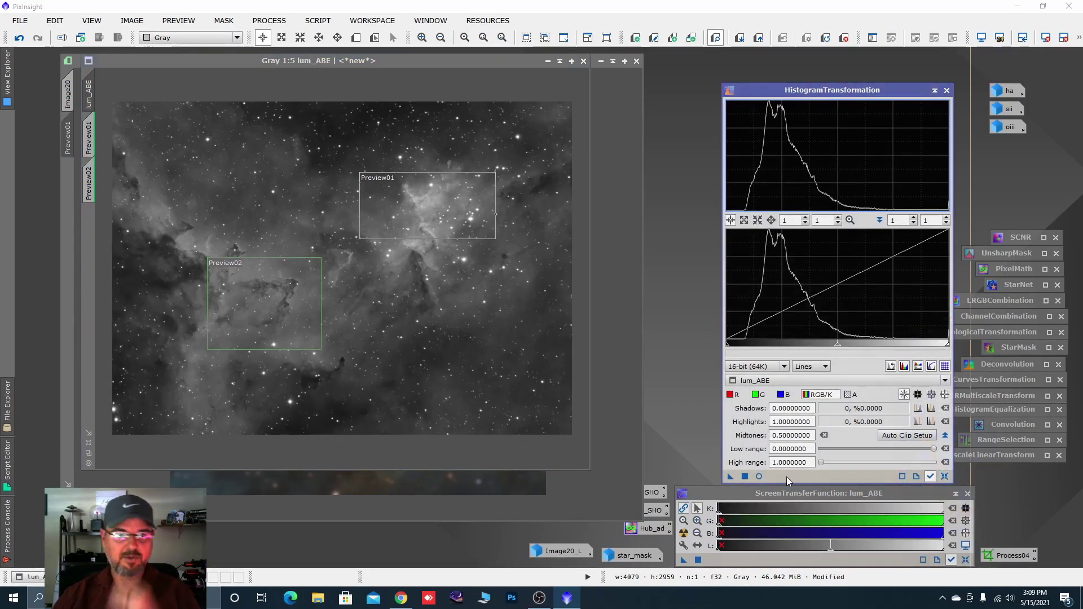
left_click(759, 477)
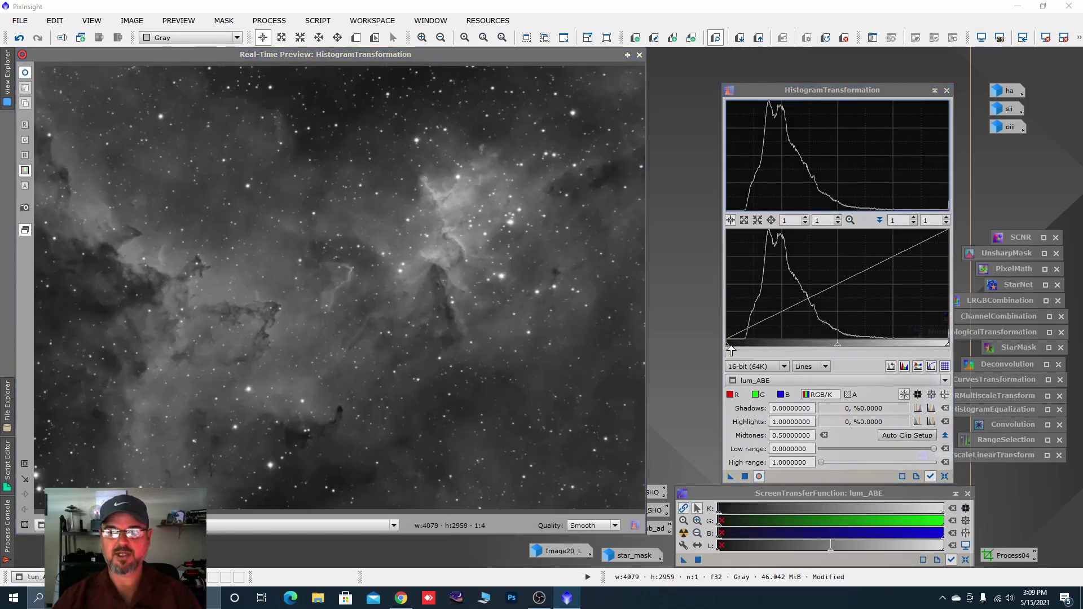
left_click_drag(727, 350, 733, 349)
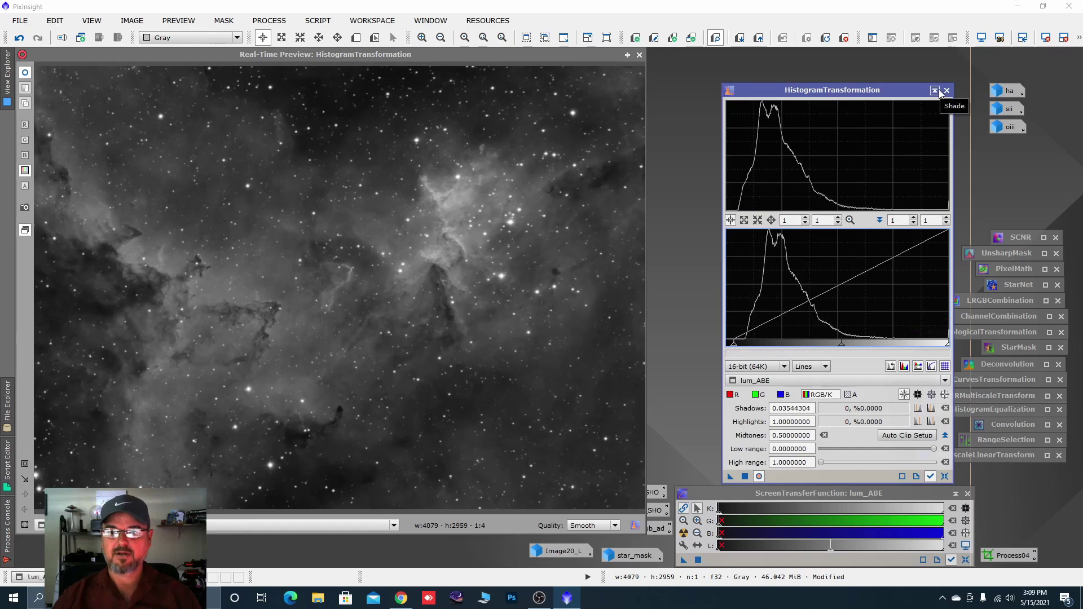
left_click(759, 476)
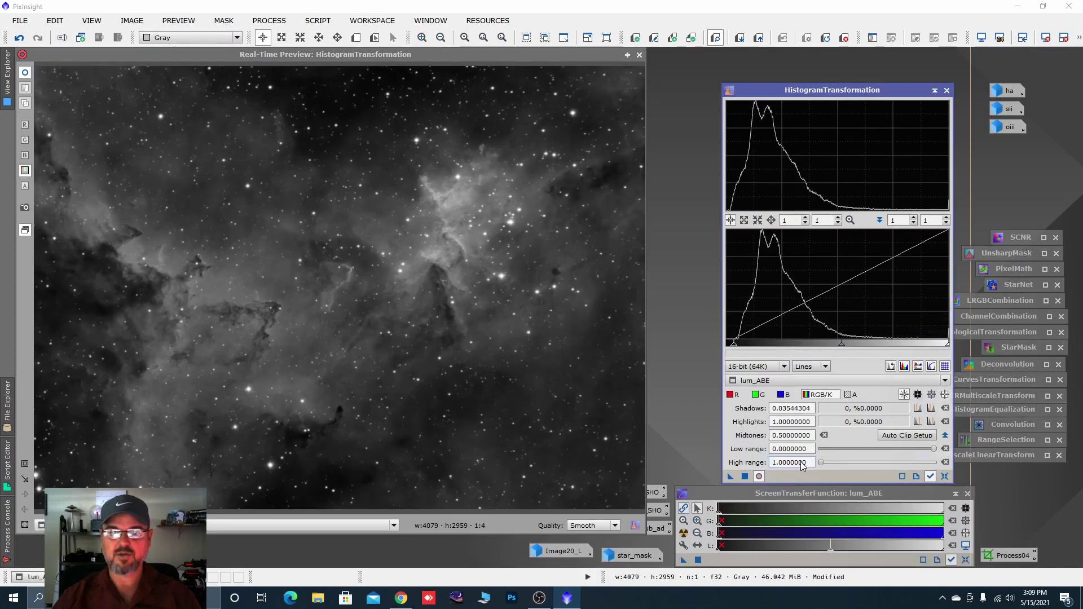
left_click(945, 476)
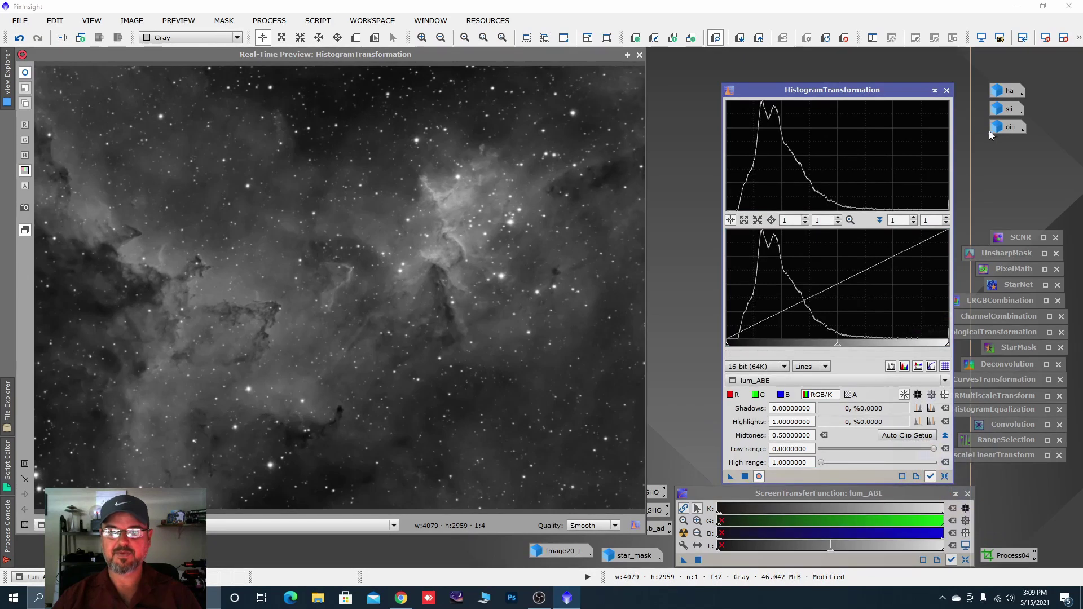
left_click(935, 91)
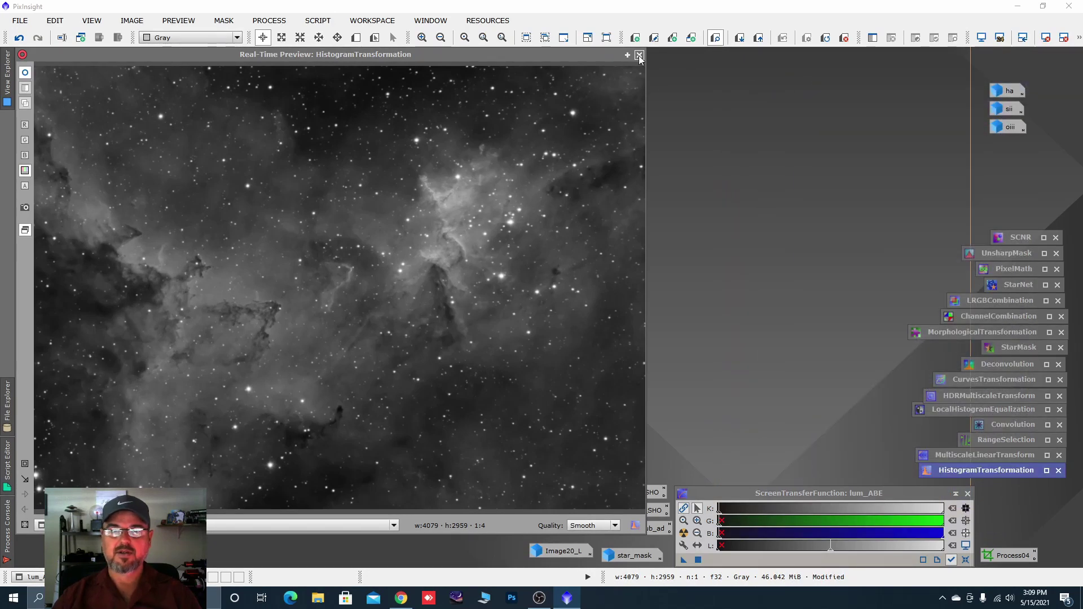
left_click(639, 56)
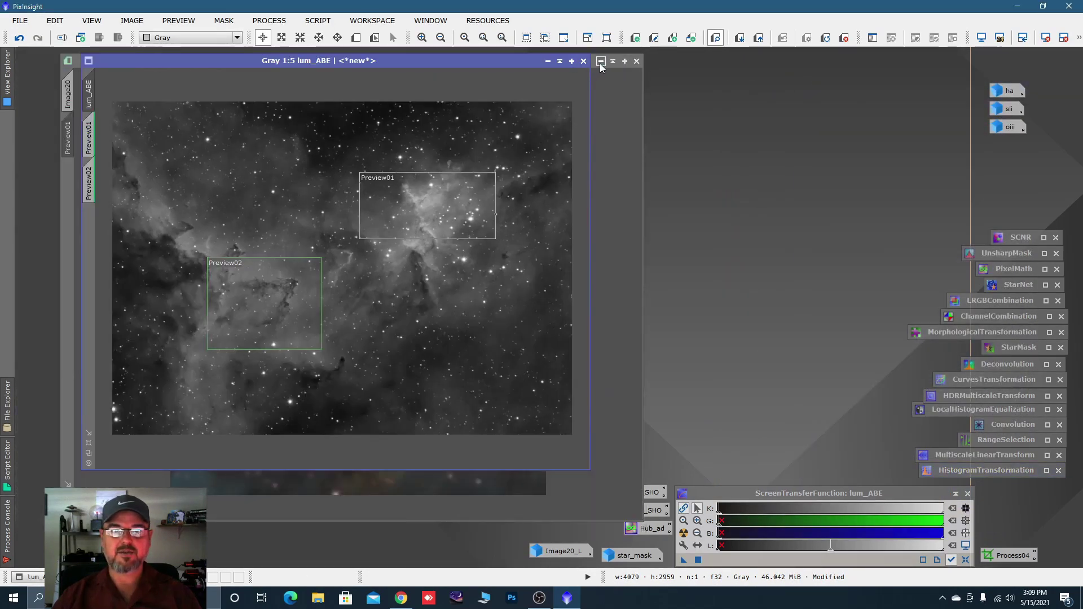
left_click(601, 62)
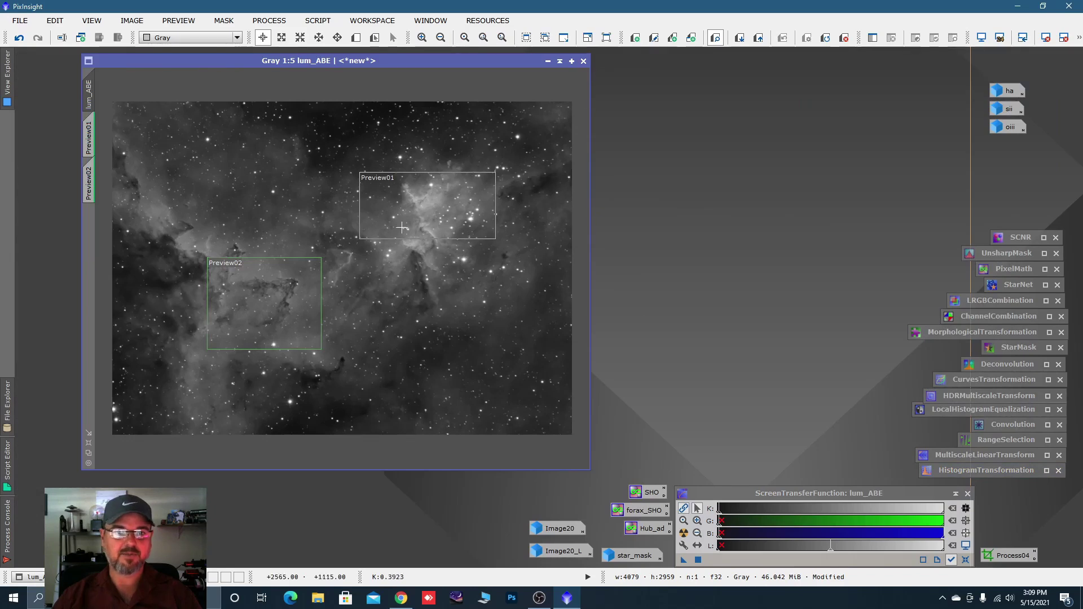
- Inspect the stretched lum_ABE image and create a duplicate of it on the workspace
scroll(402, 228, "up", 1)
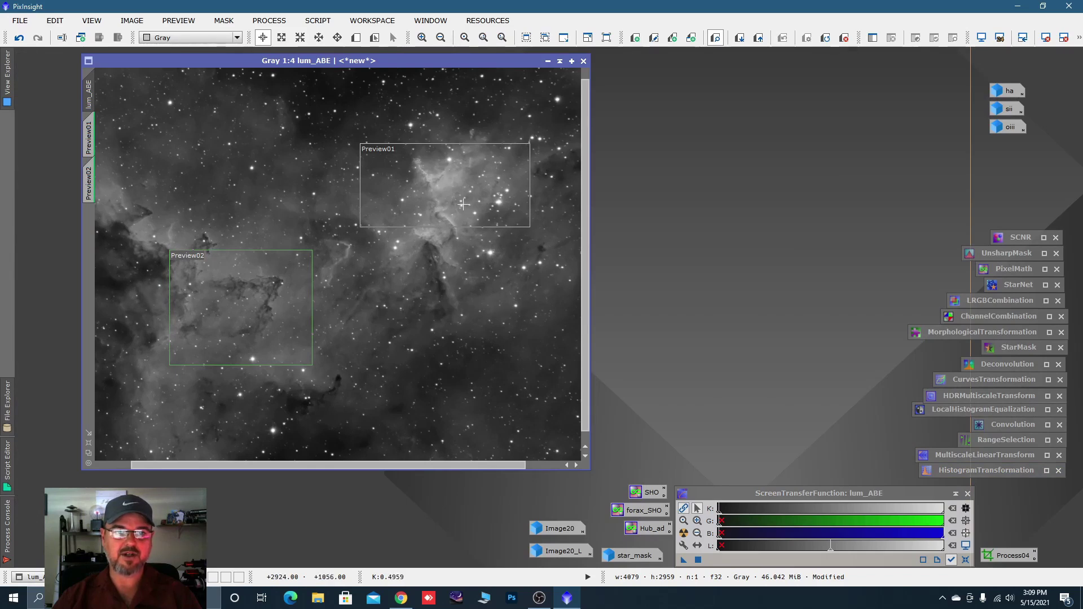
scroll(463, 204, "down", 2)
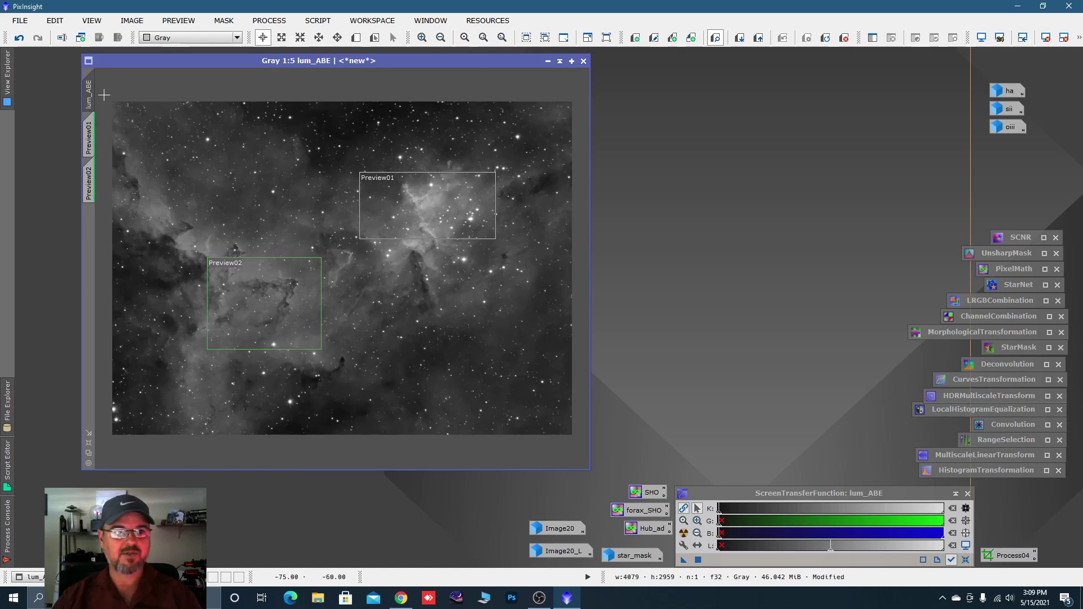
left_click_drag(90, 94, 141, 100)
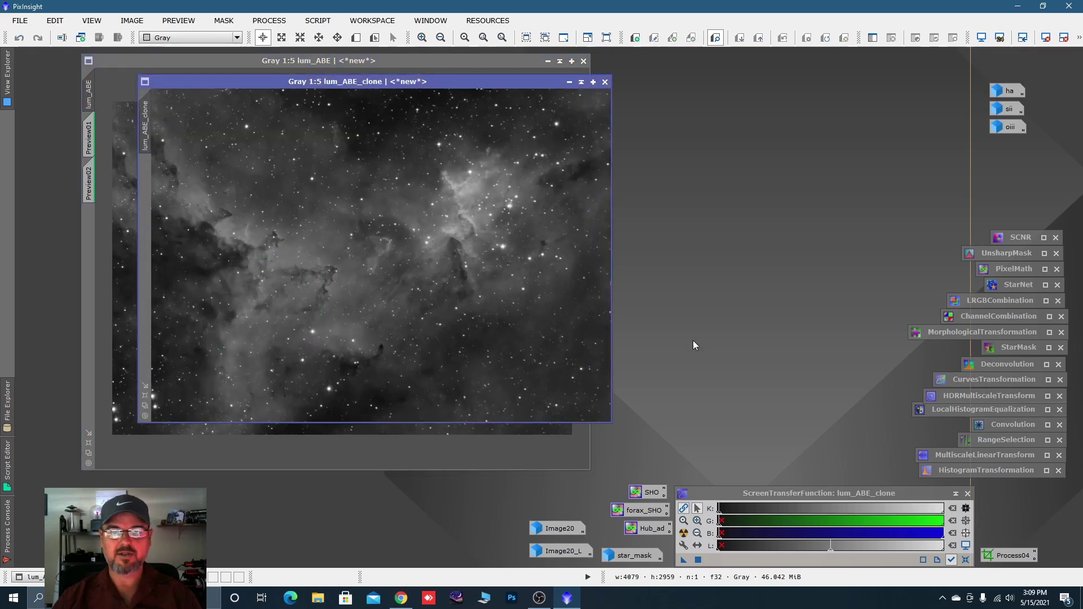
- Using a real-time preview, apply HistogramTransformation to lum_ABE_clone with shadows at 0.19746835, reset the tool, and put away the tool and preview
double_click(953, 472)
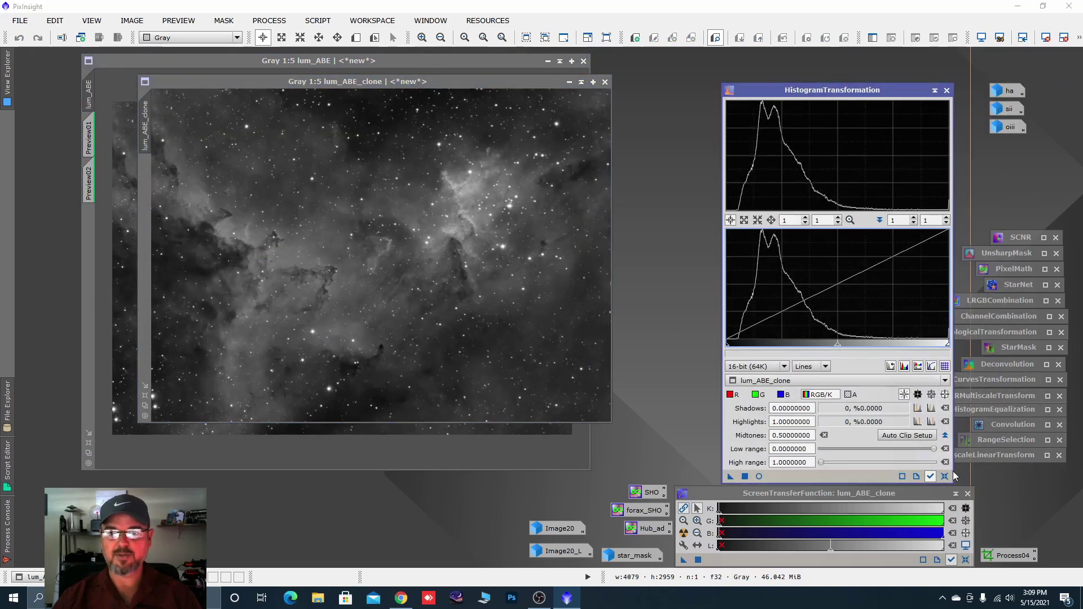
left_click(759, 476)
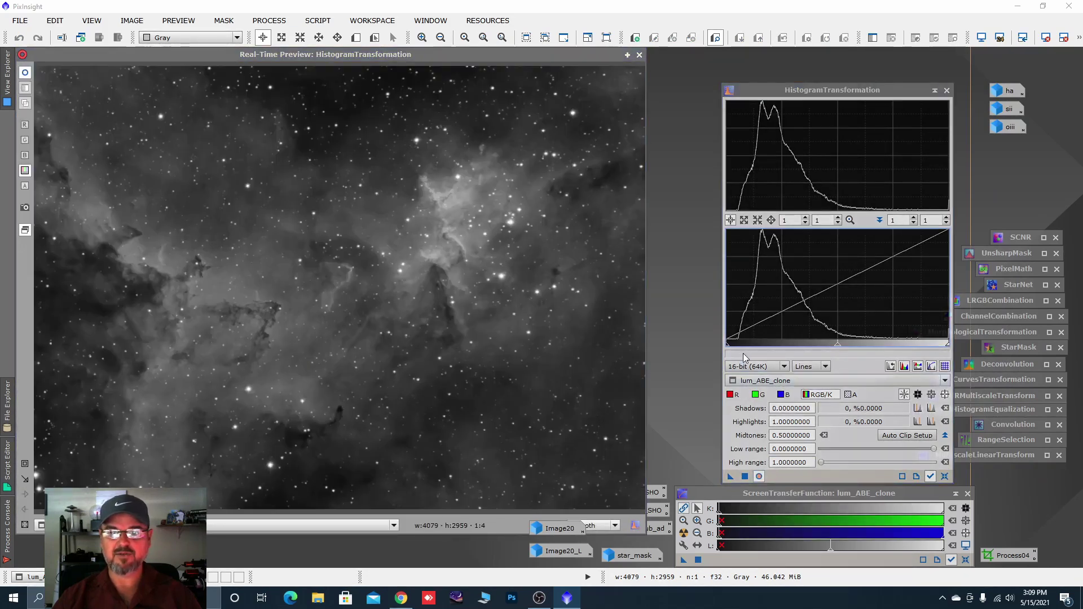
left_click_drag(726, 345, 773, 350)
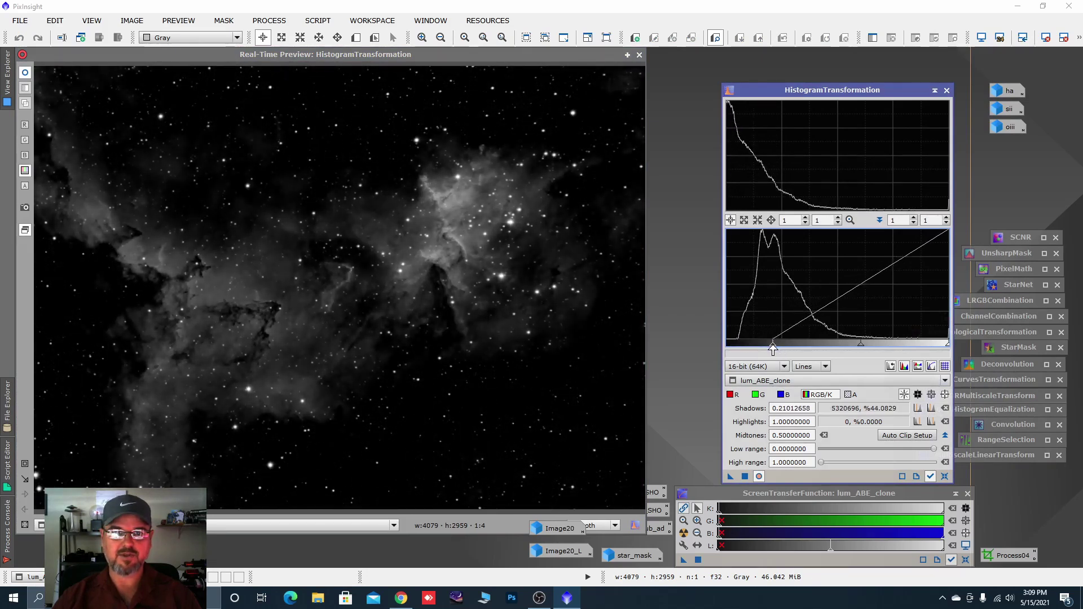
left_click(945, 477)
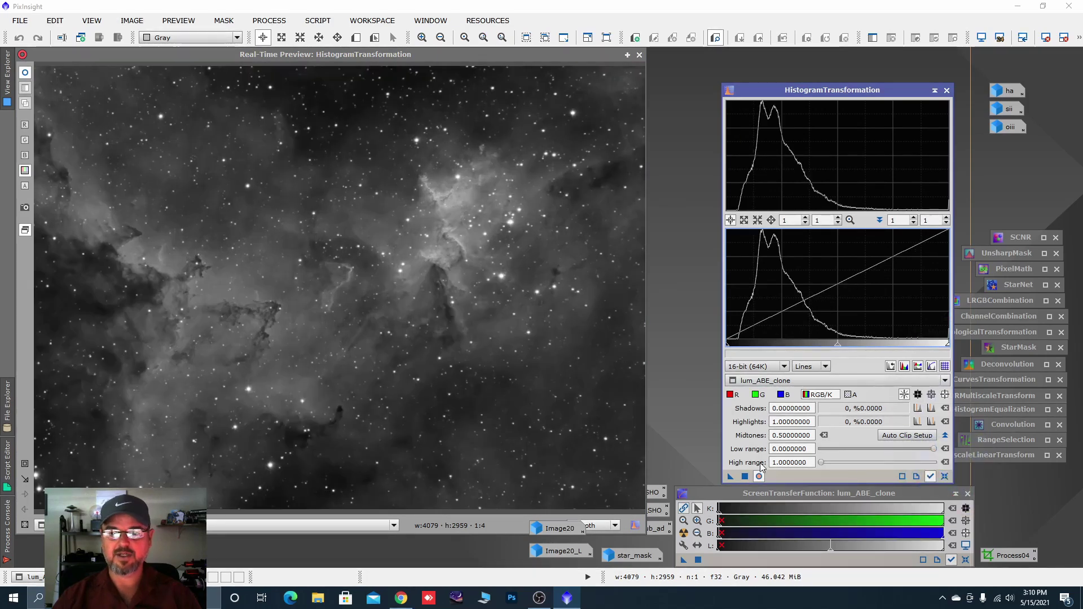
left_click_drag(726, 344, 772, 354)
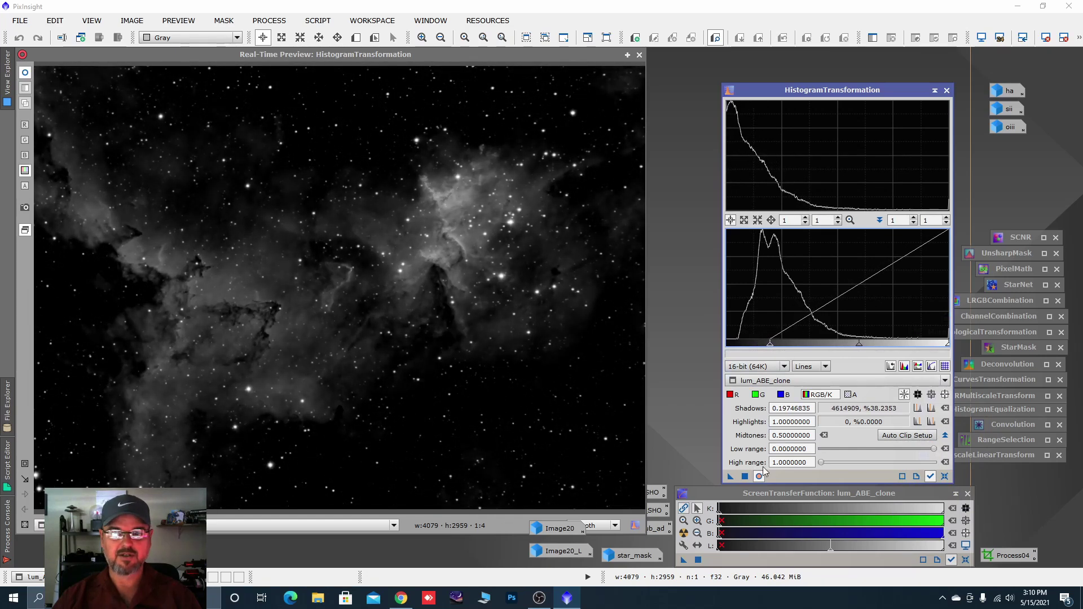
left_click(745, 477)
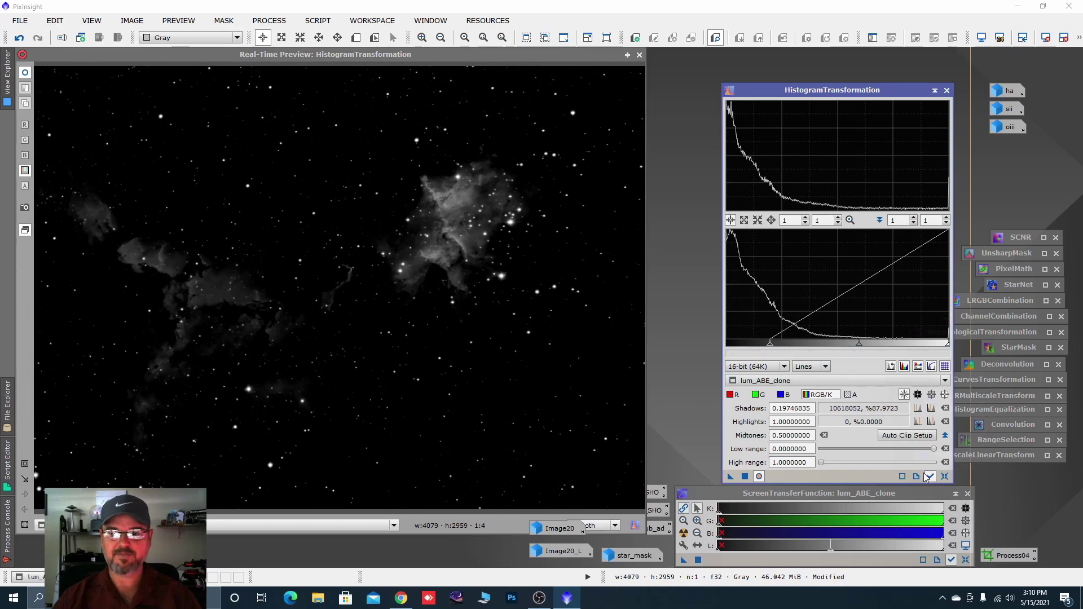
left_click(945, 477)
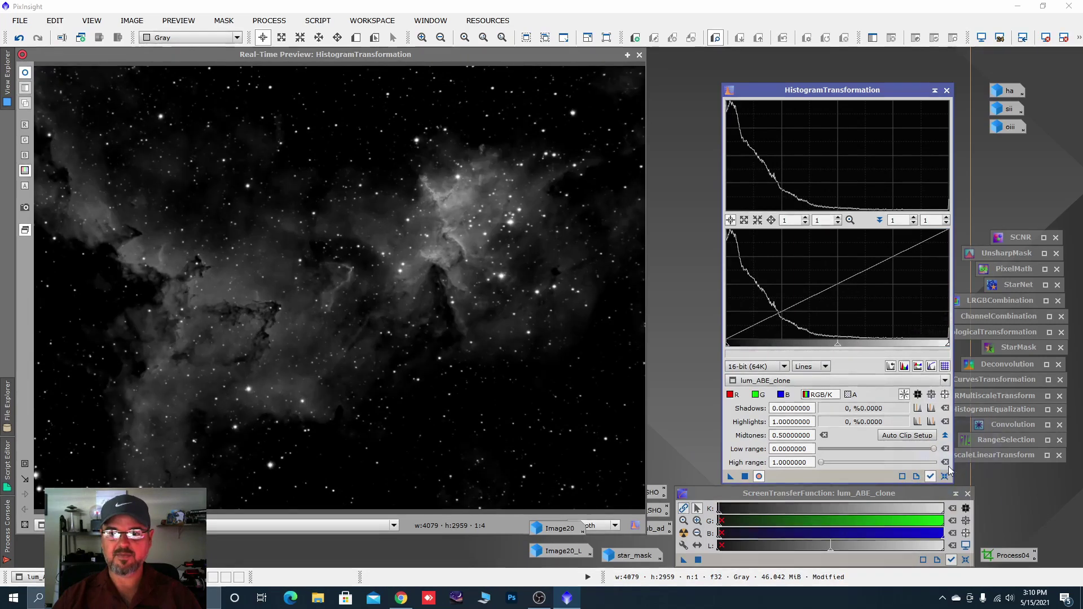
left_click(946, 90)
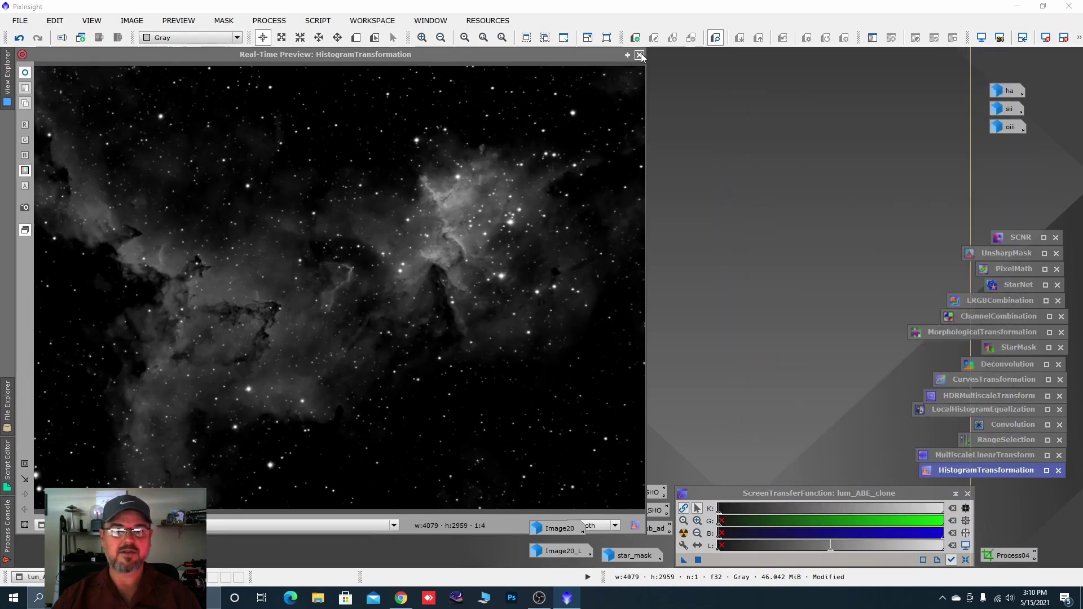
left_click(640, 54)
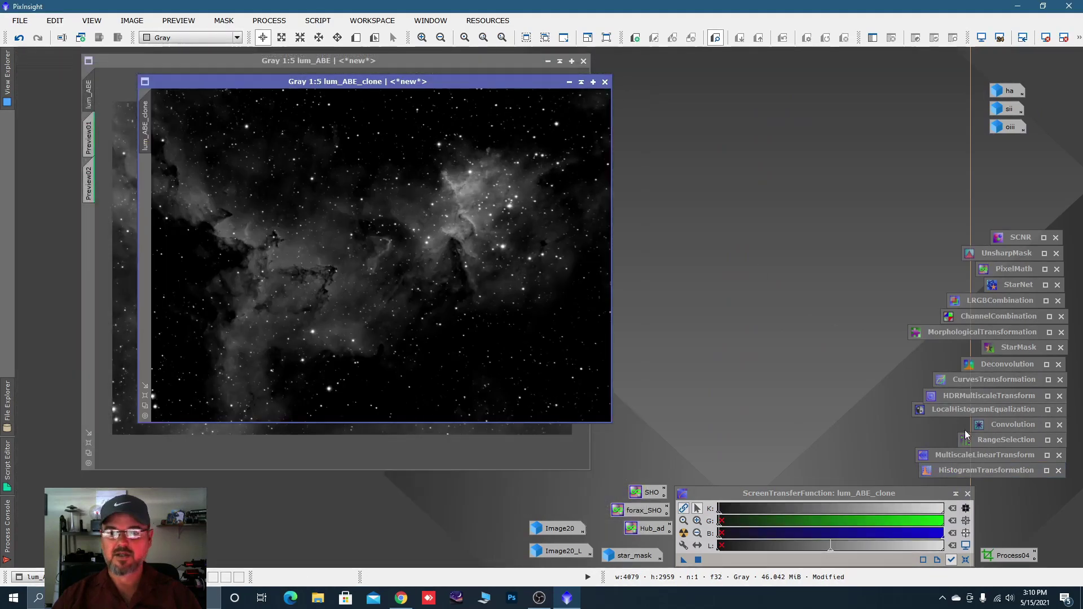
- Blur lum_ABE_clone with Convolution at a StdDev of 6.80, checking it in a real-time preview, and close the tool and preview
double_click(1006, 425)
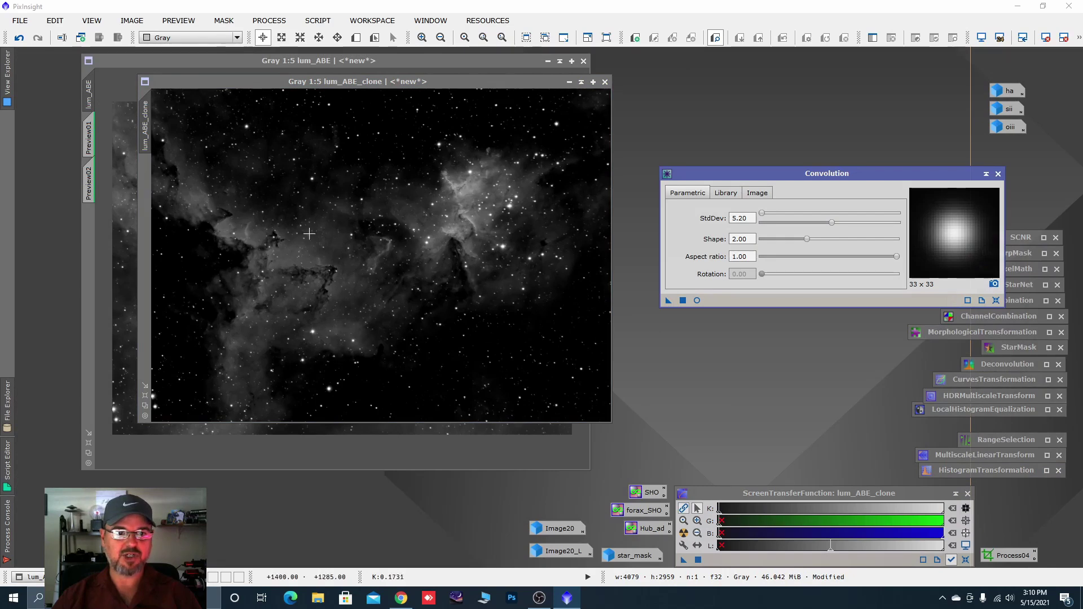
left_click(697, 301)
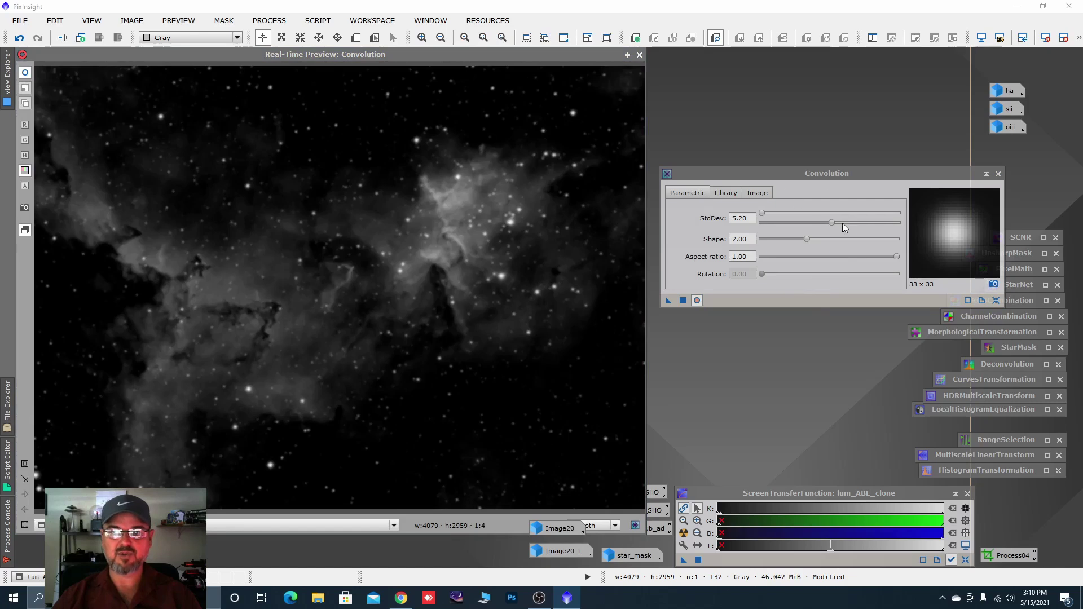
left_click_drag(838, 222, 855, 223)
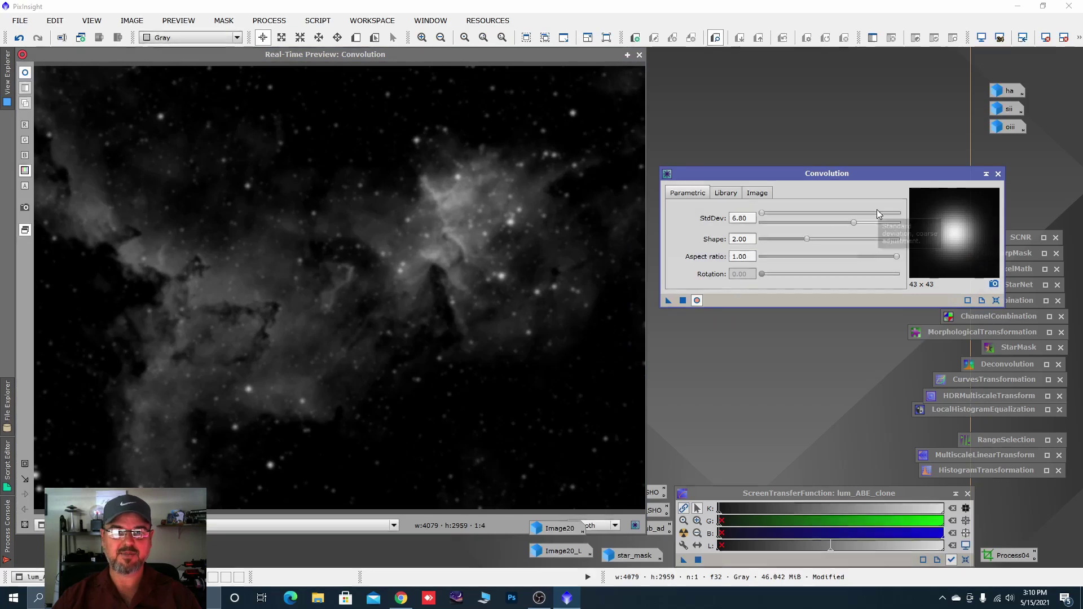
left_click(998, 174)
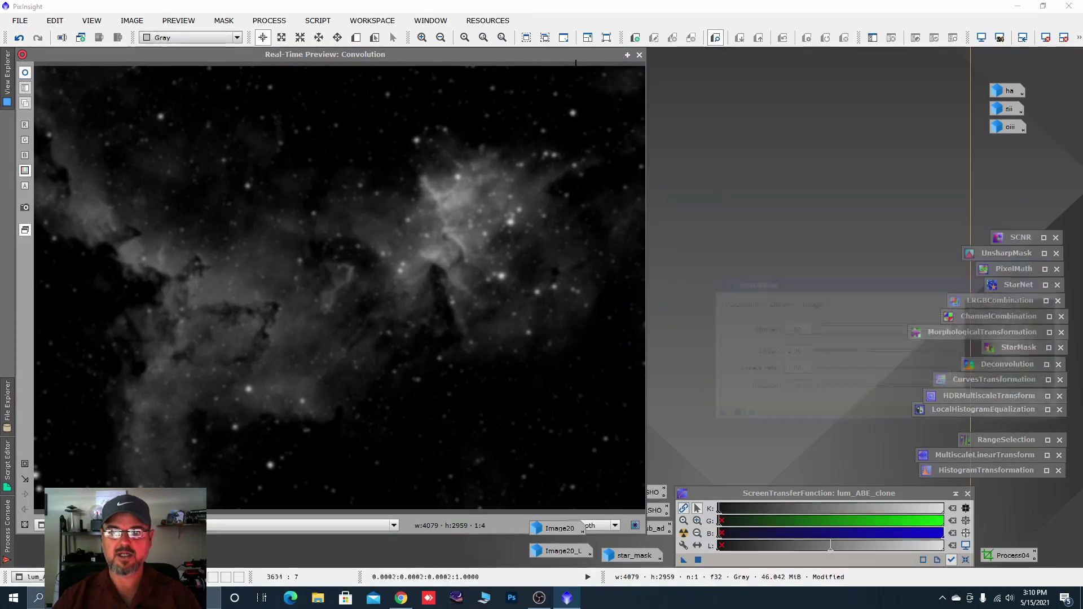
left_click(639, 54)
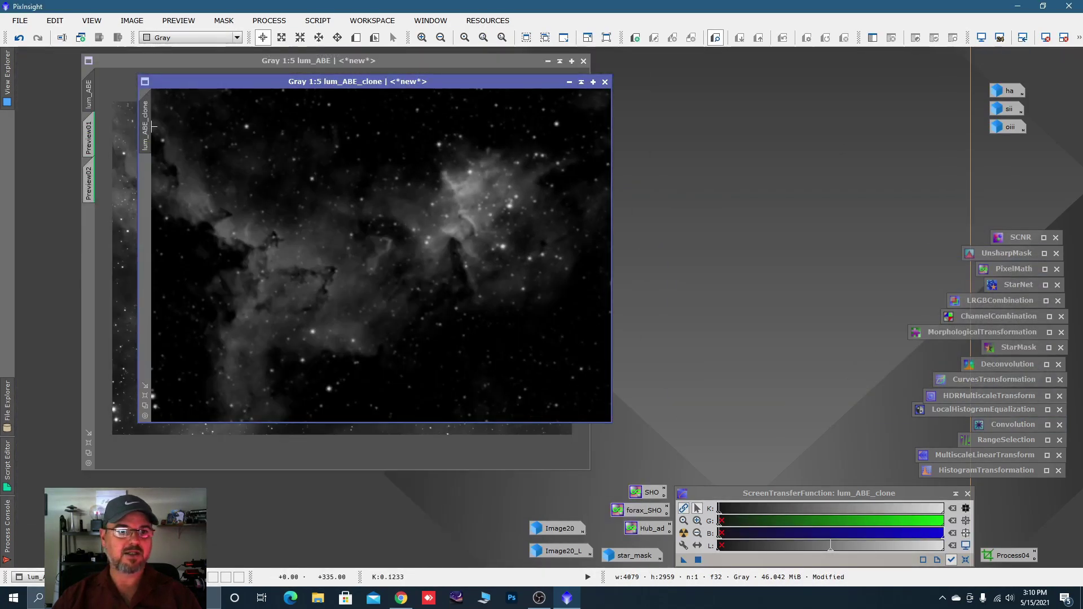
- Assign lum_ABE_clone as the mask of lum_ABE, minimize the clone, and park its icon beside Image20_L
left_click_drag(145, 124, 90, 252)
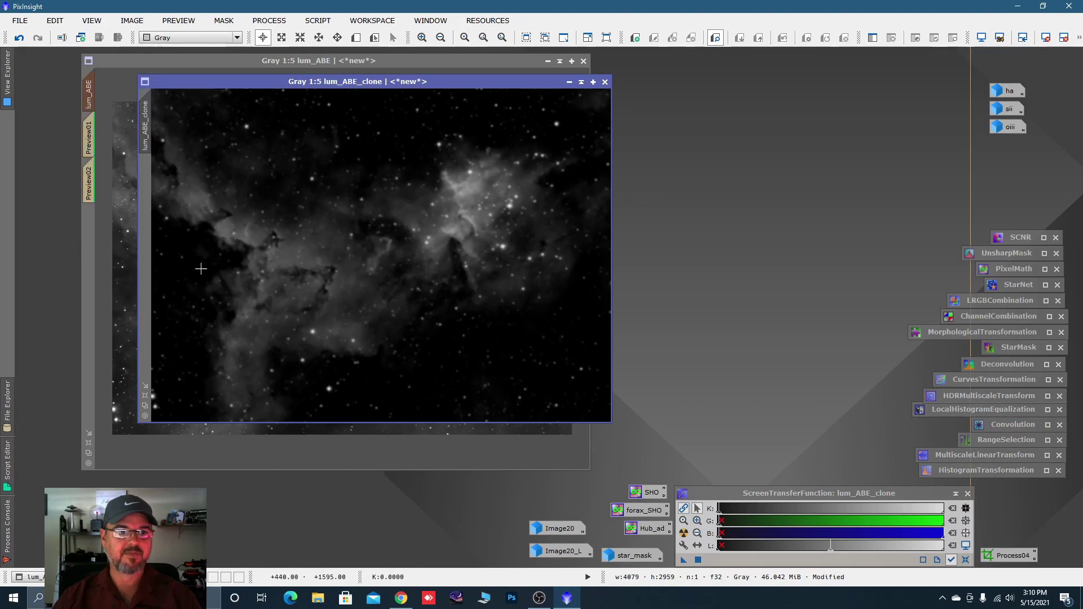
left_click(570, 81)
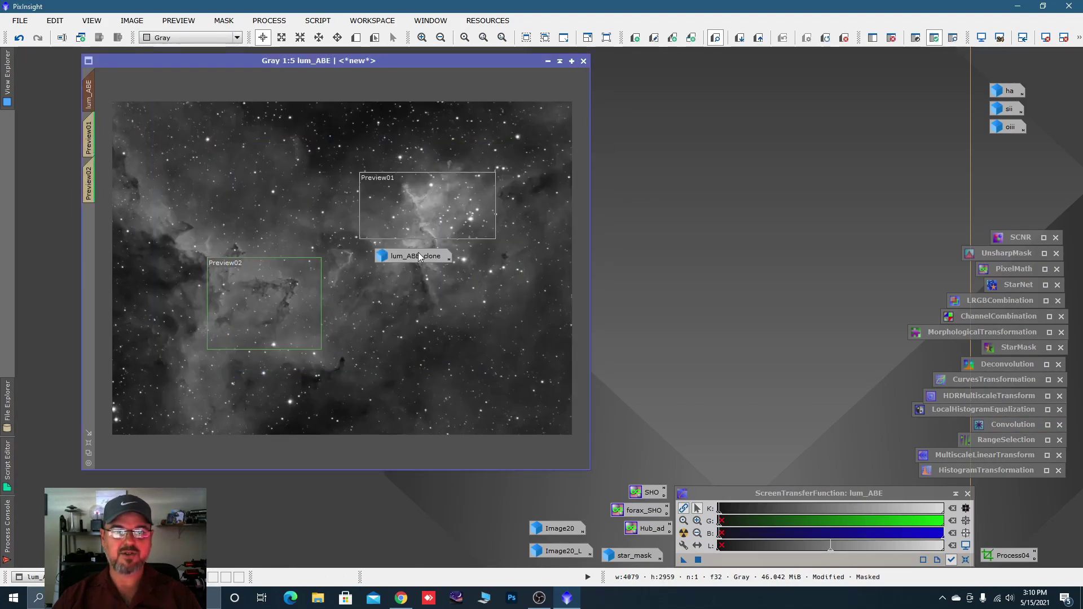
left_click_drag(415, 257, 478, 552)
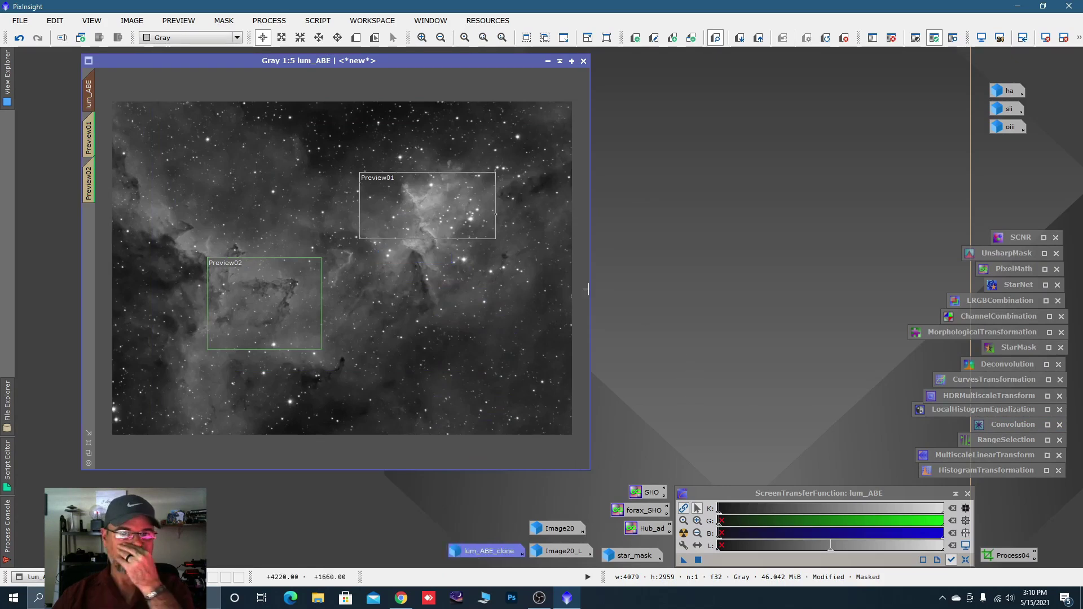
- Check Preview01 of lum_ABE and delete all existing previews from the image
left_click(90, 134)
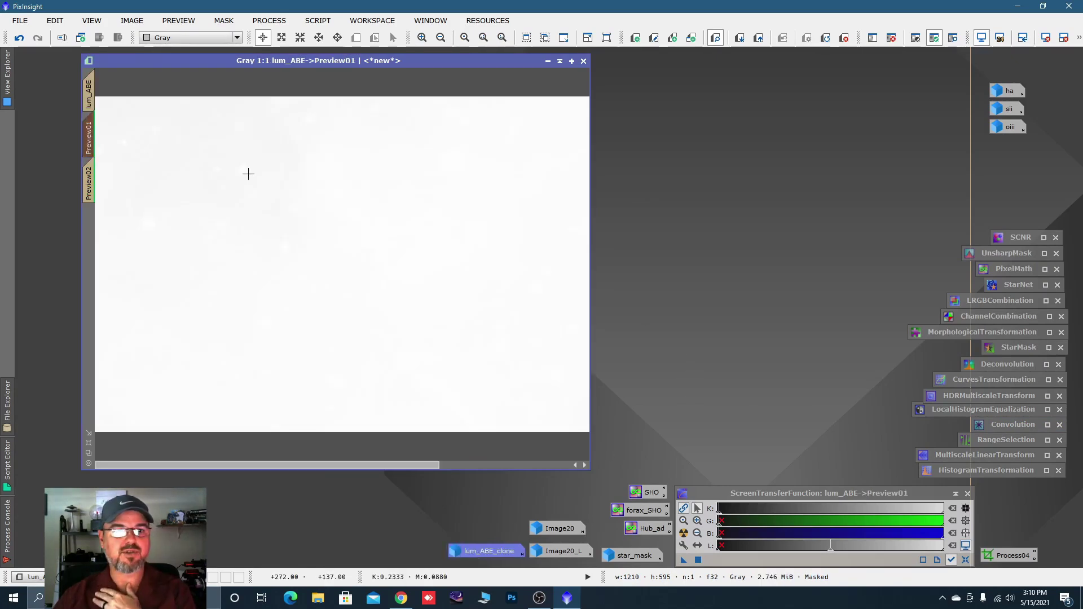
left_click(90, 103)
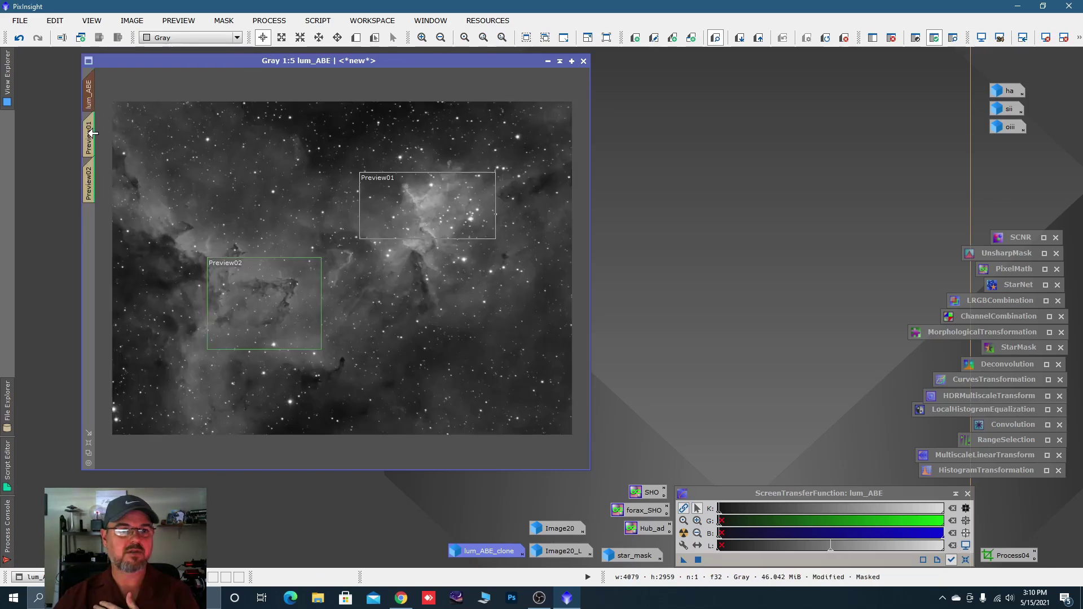
right_click(90, 131)
left_click(130, 238)
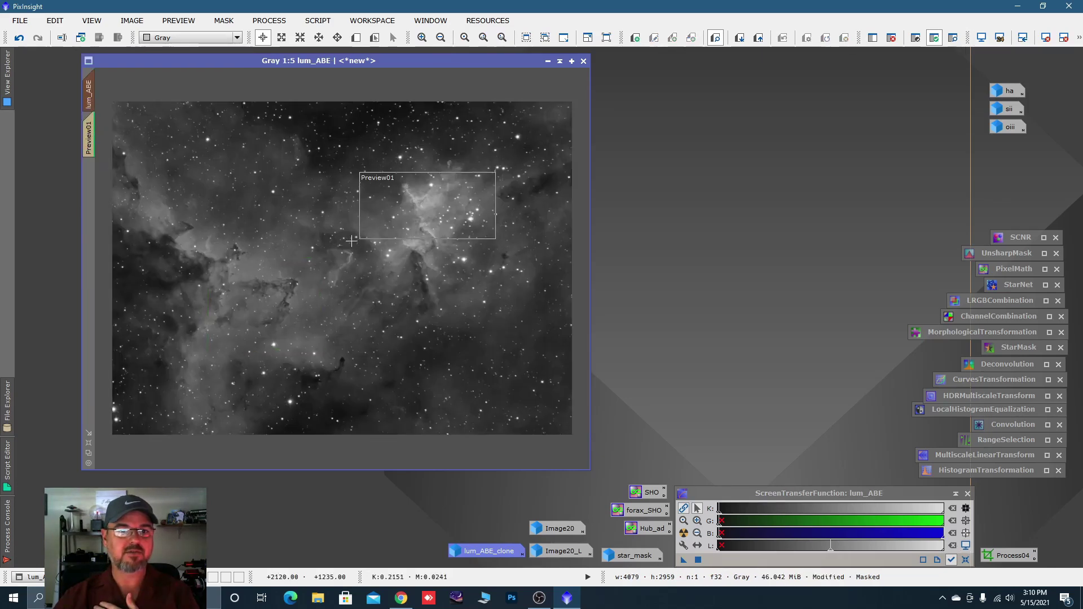
right_click(89, 137)
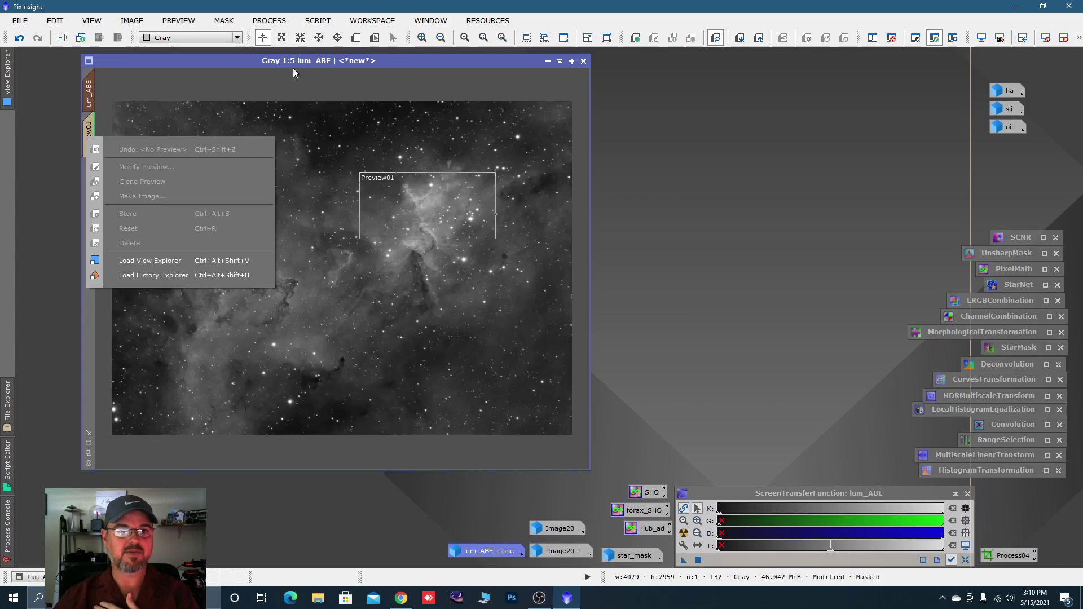
left_click(262, 21)
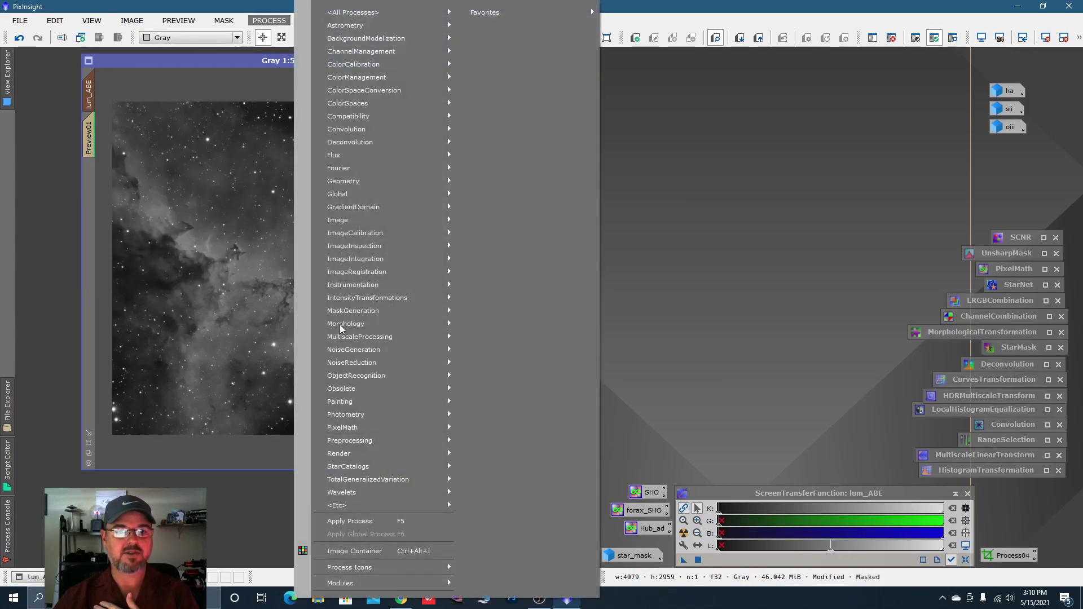
mouse_move(191, 22)
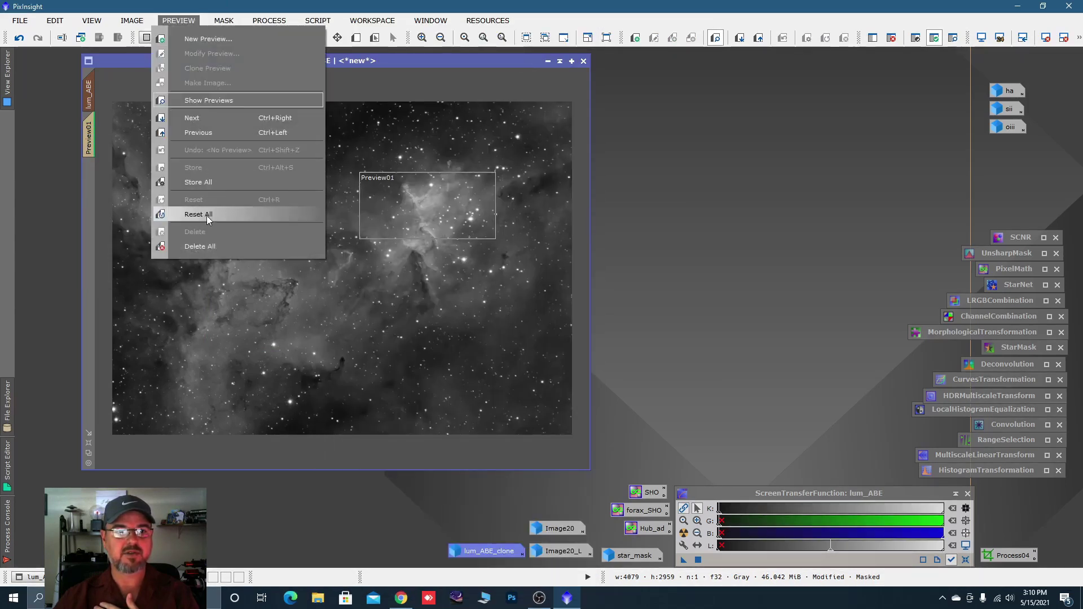
left_click(199, 247)
- Define a new preview around the bright nebula core in lum_ABE and display it at 1:2 zoom
left_click(356, 37)
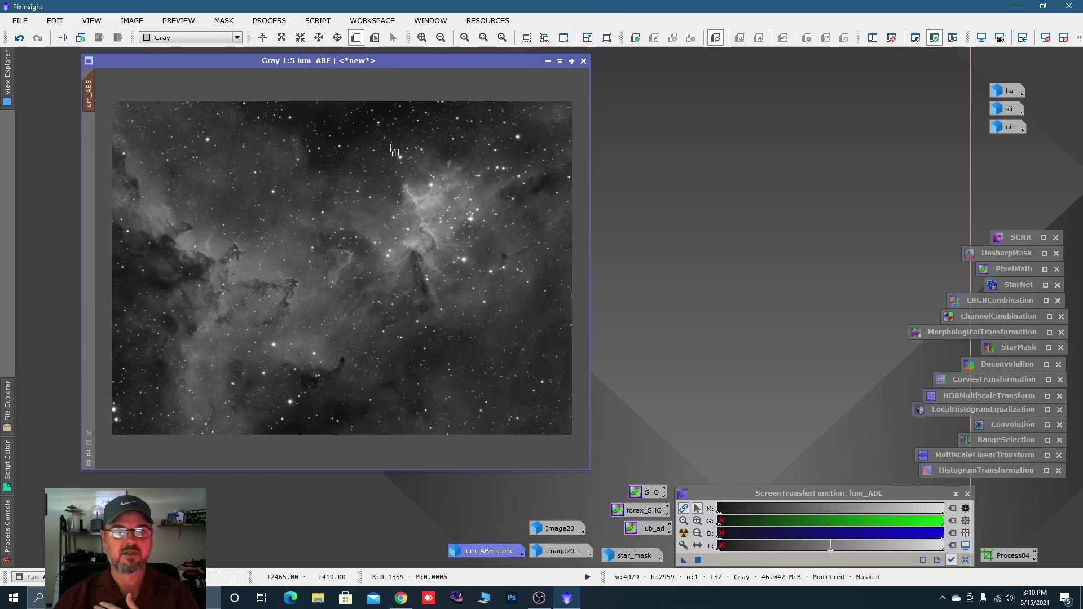
left_click_drag(377, 171, 480, 279)
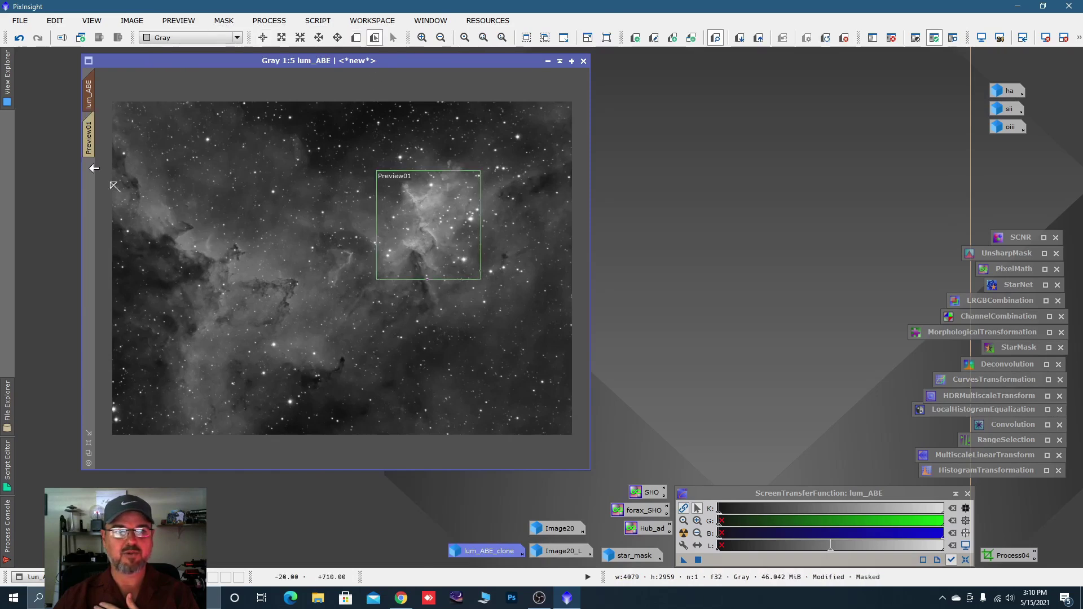
left_click(90, 138)
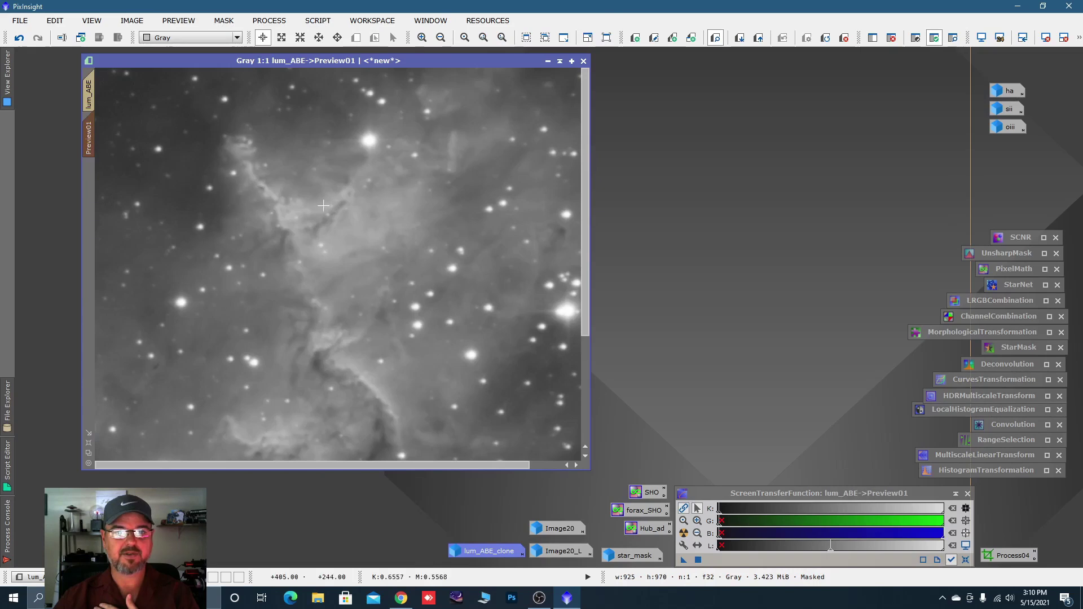
scroll(558, 397, "down", 1)
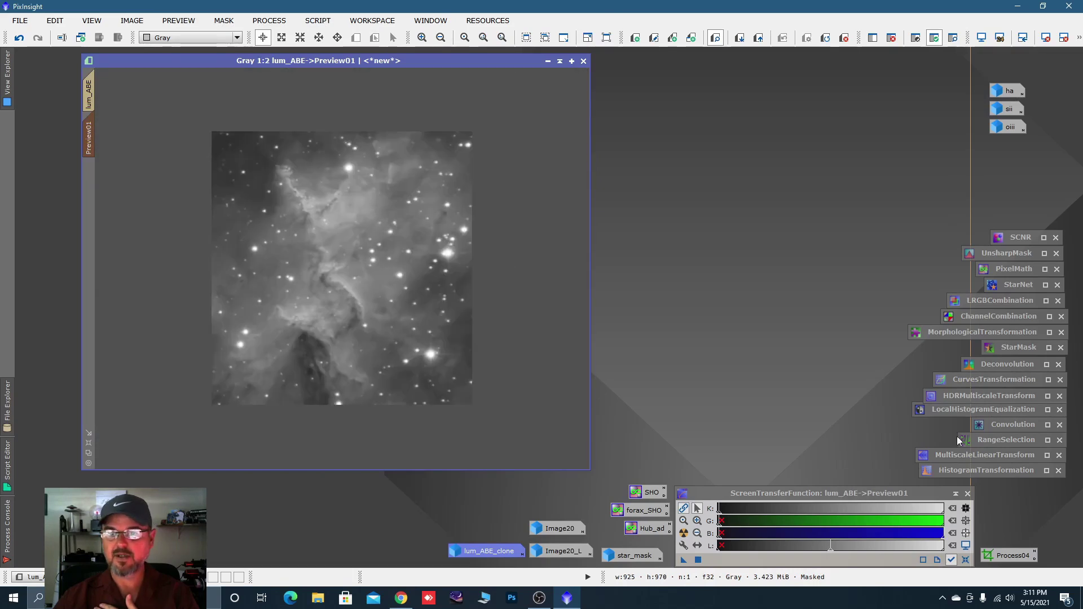
- Test HDRMultiscaleTransform on Preview01 with To lightness and Lightness mask enabled, first with 8 layers and again with 7
double_click(969, 396)
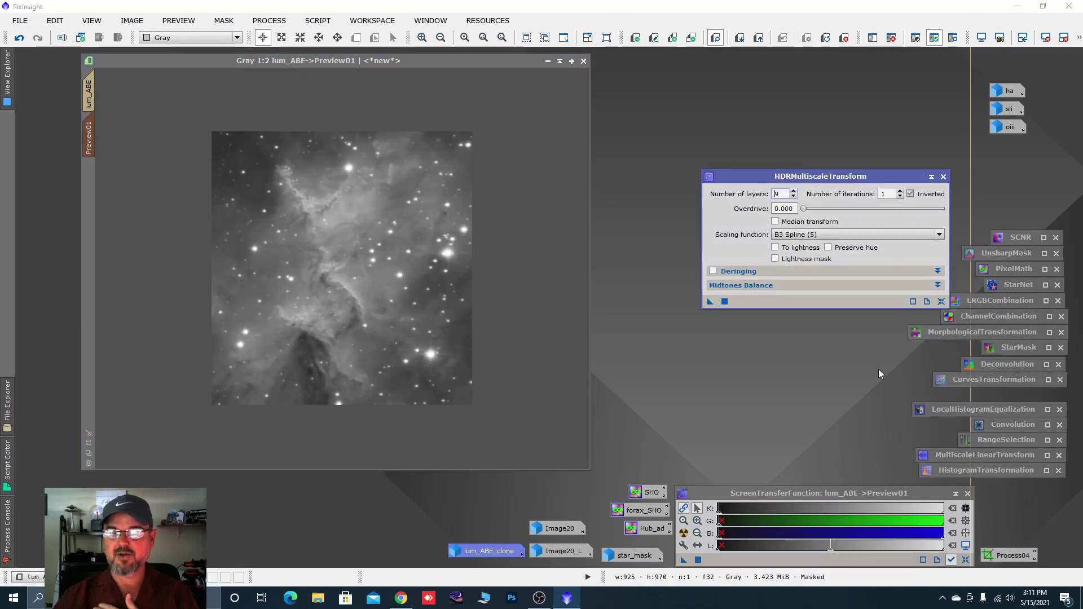
left_click(775, 249)
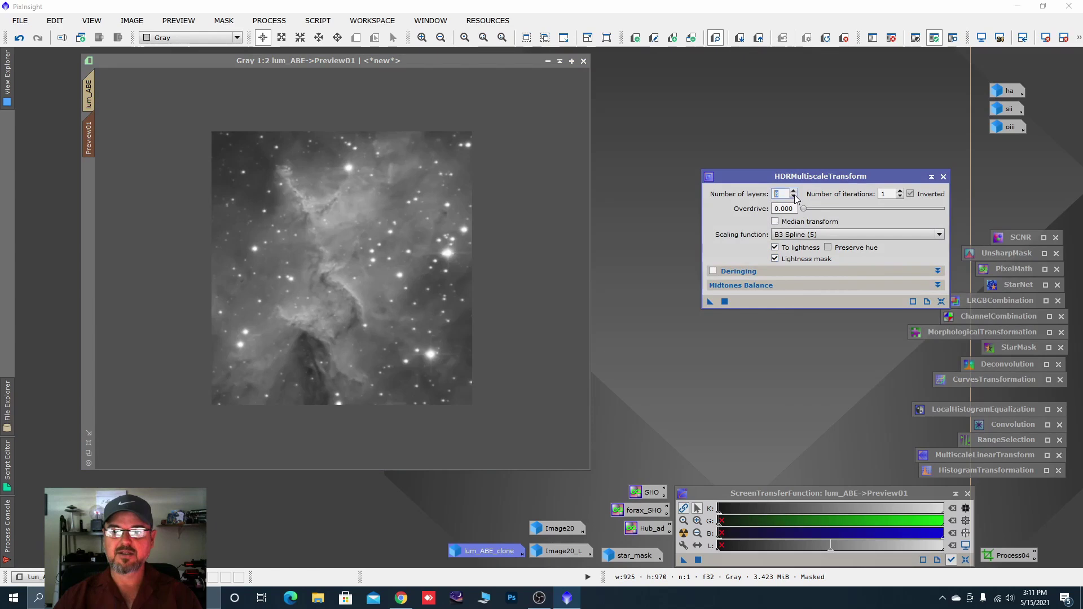
left_click_drag(711, 302, 433, 343)
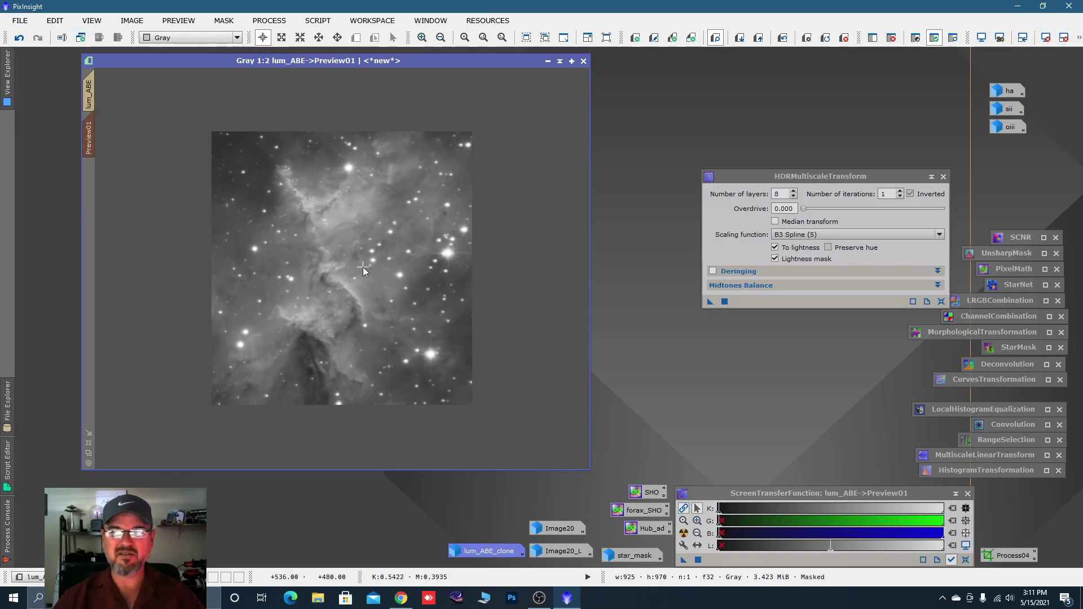
left_click(793, 197)
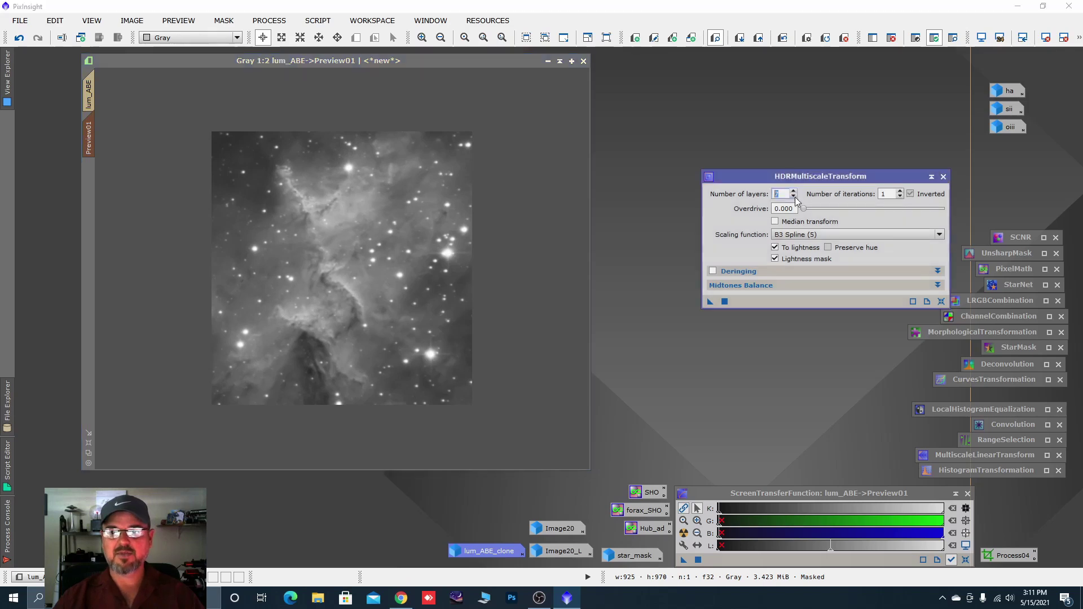
left_click_drag(712, 299, 388, 305)
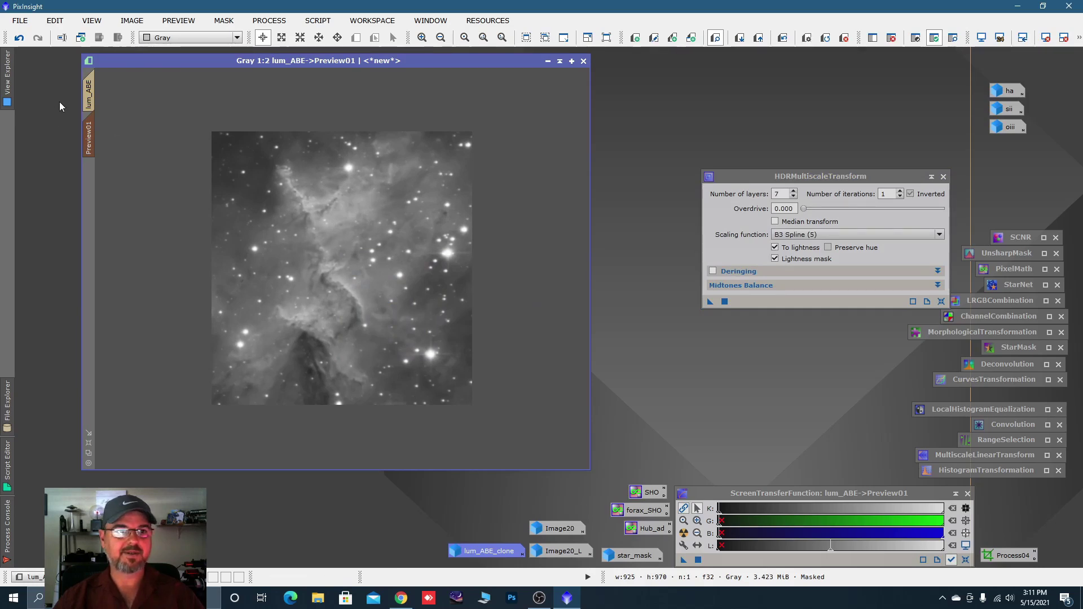
- Apply HDRMultiscaleTransform with 7 layers to the full lum_ABE image and shade its process window
left_click(88, 93)
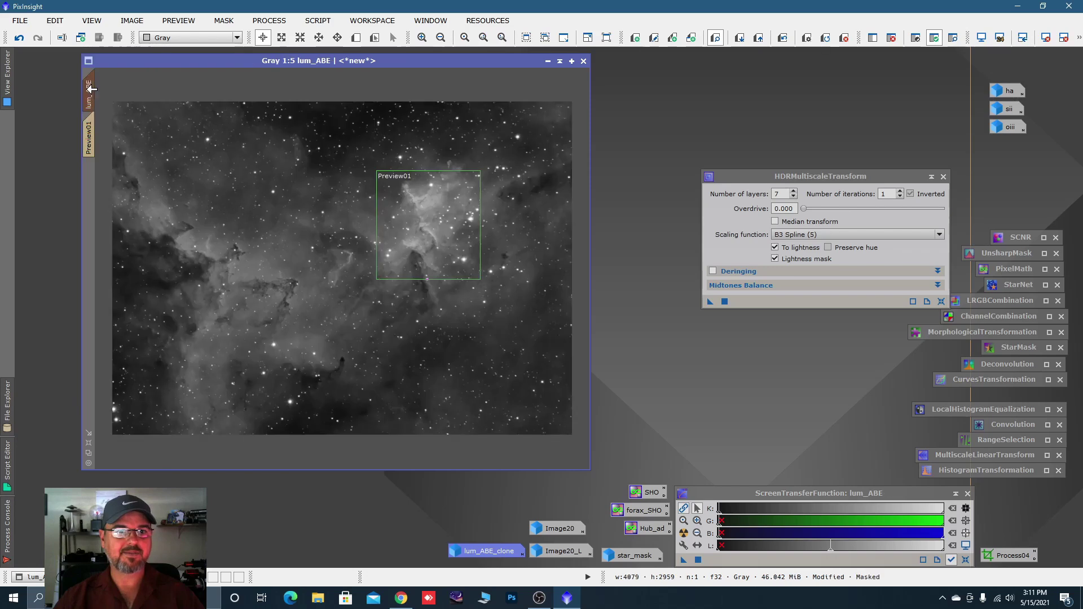
left_click(711, 302)
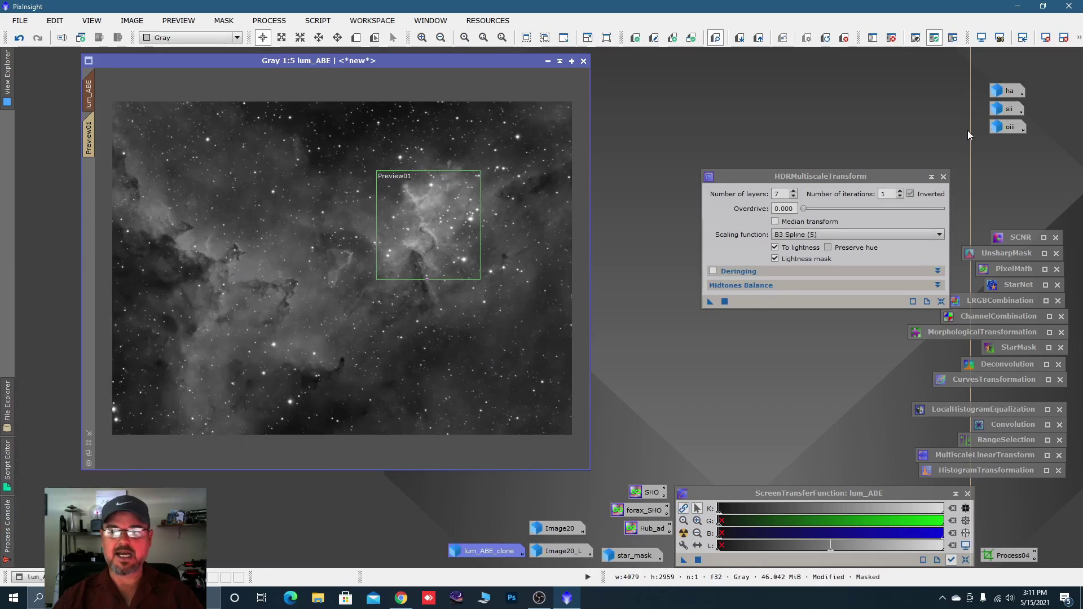
left_click(932, 177)
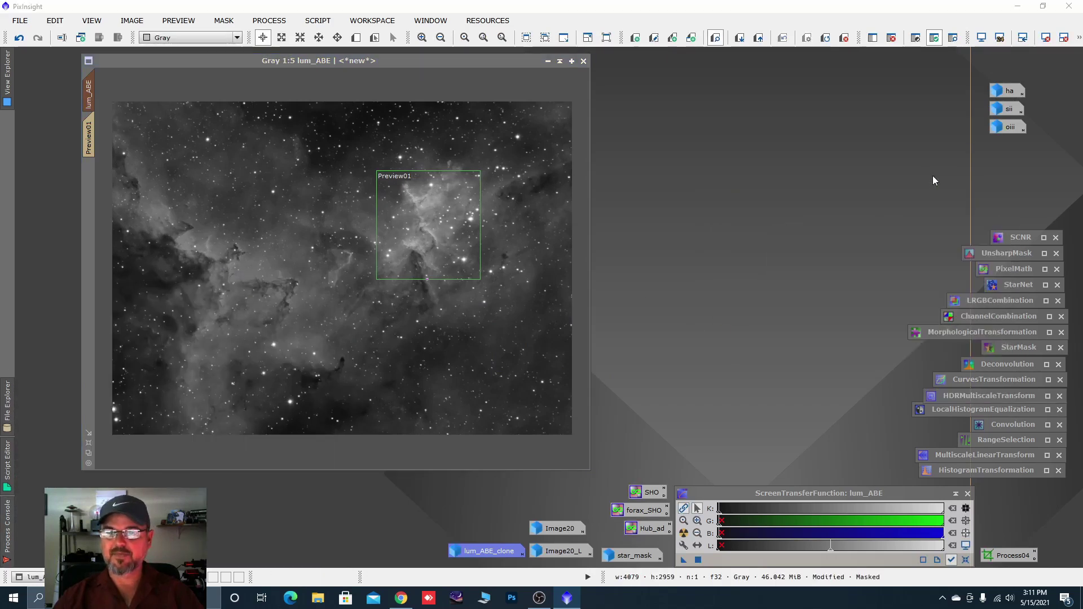
- Delete Preview01 from lum_ABE and remove the image's mask
right_click(87, 138)
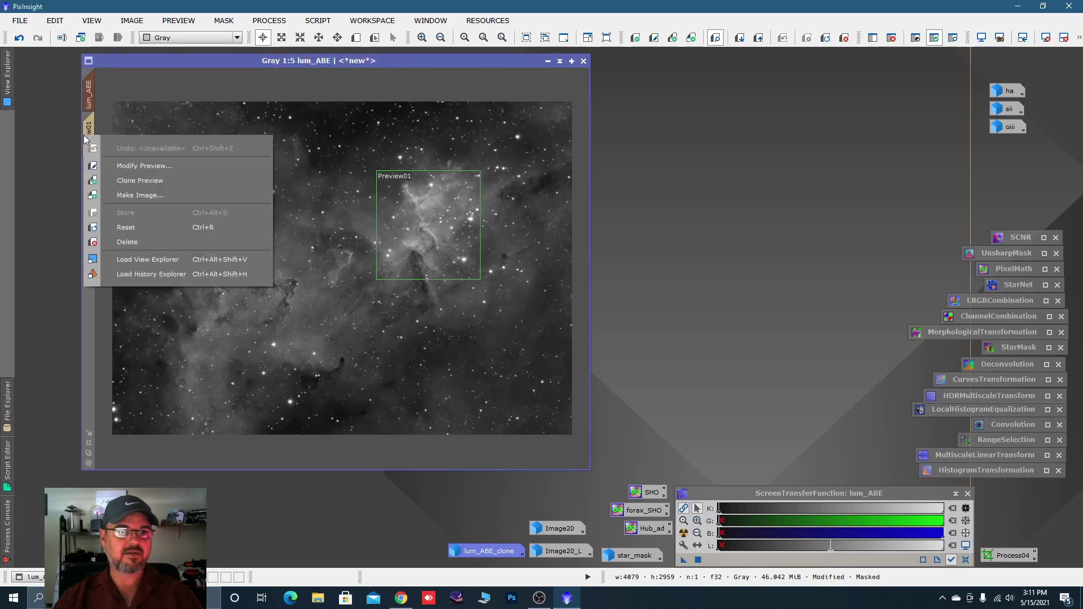
left_click(147, 241)
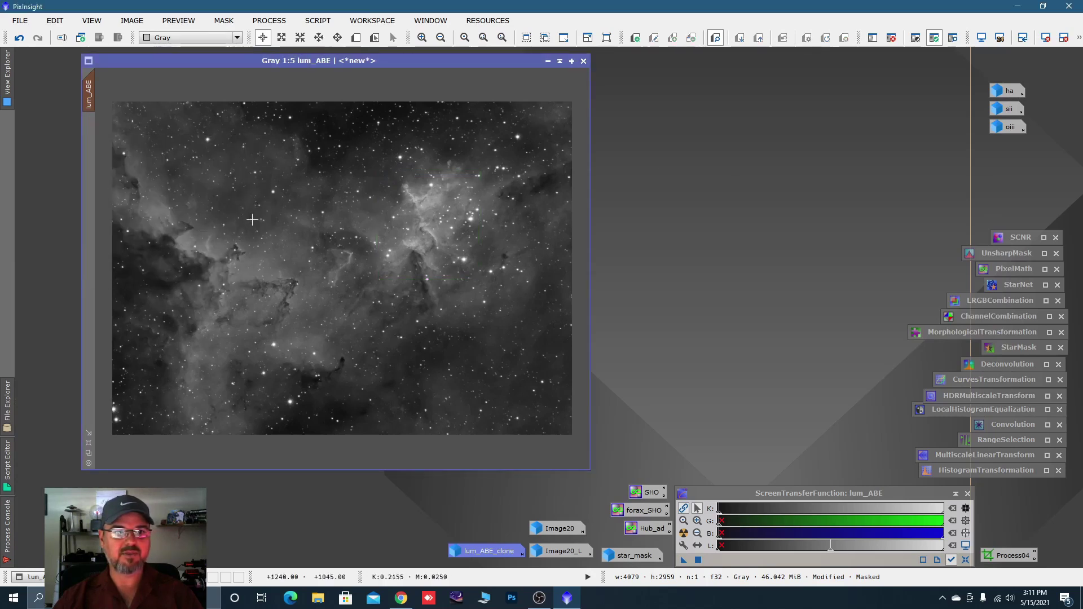
right_click(312, 215)
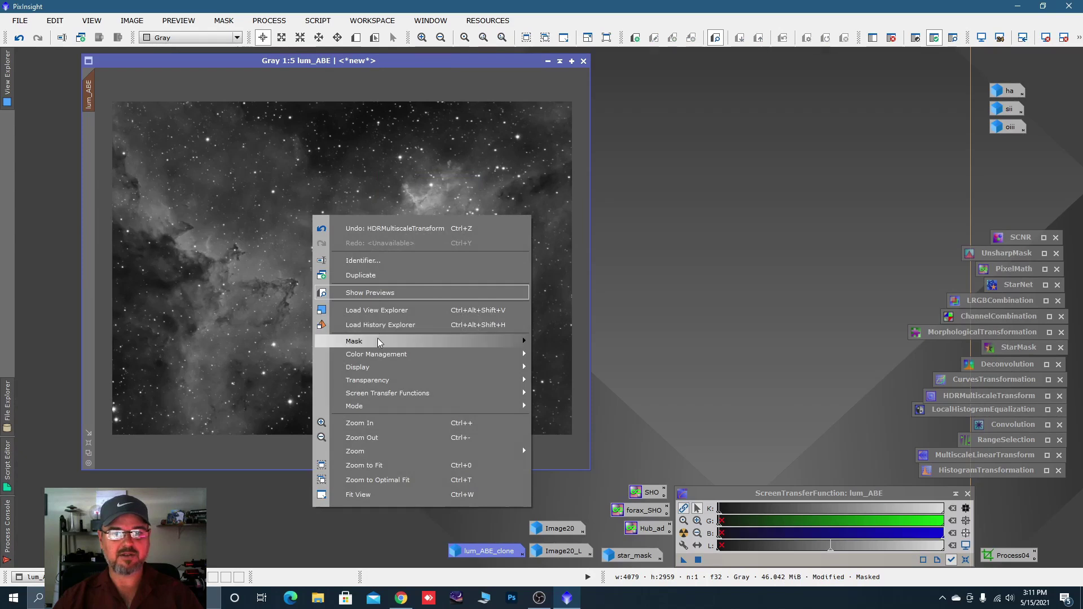
mouse_move(379, 342)
left_click(567, 356)
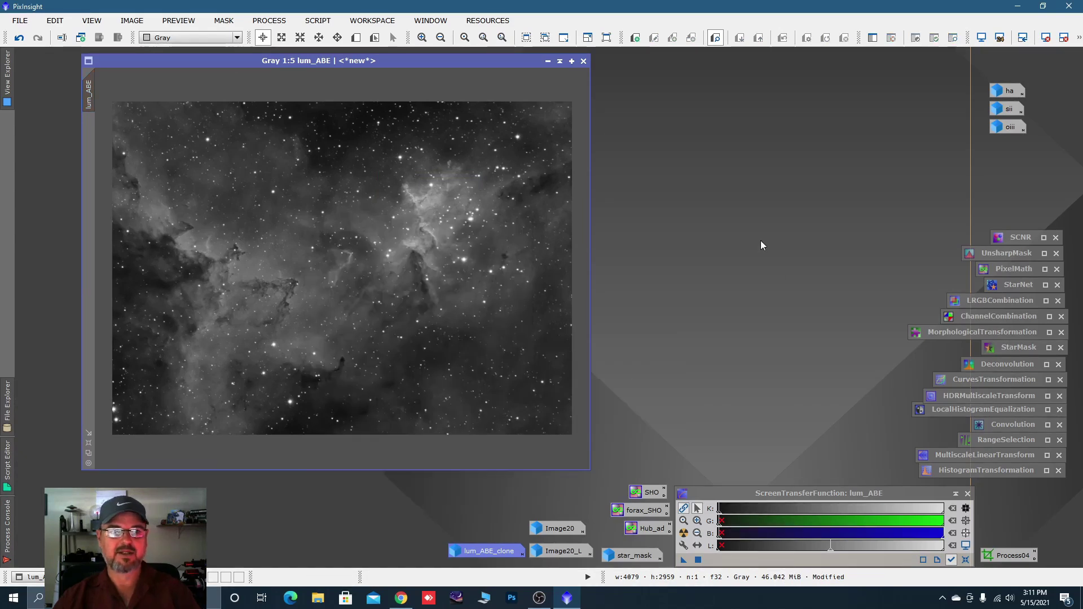
- Minimize lum_ABE, restore Image20, and reset LRGBCombination to its default settings
left_click(548, 60)
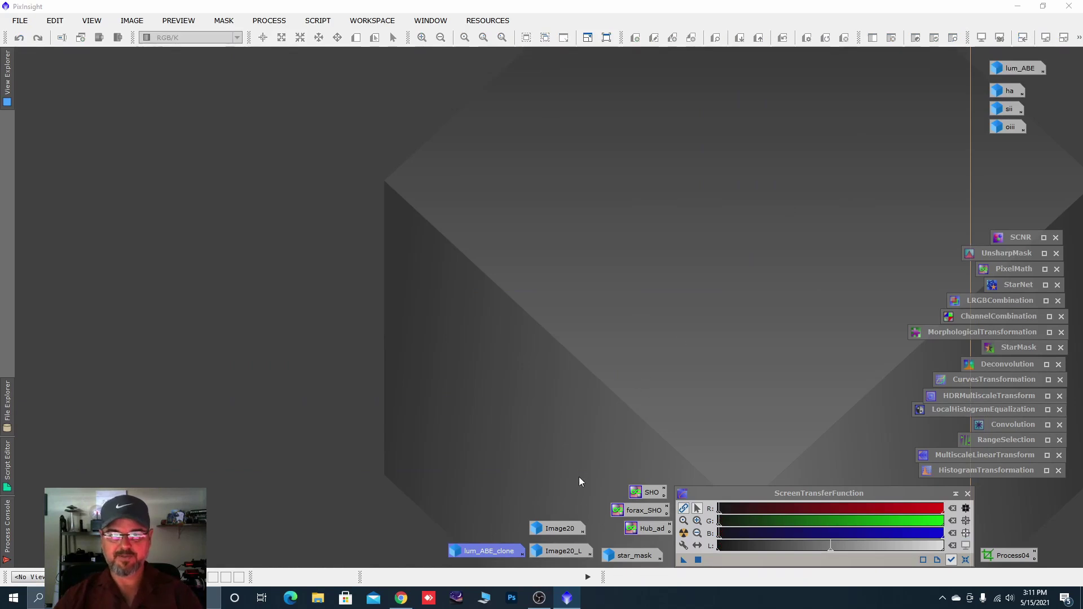
double_click(568, 529)
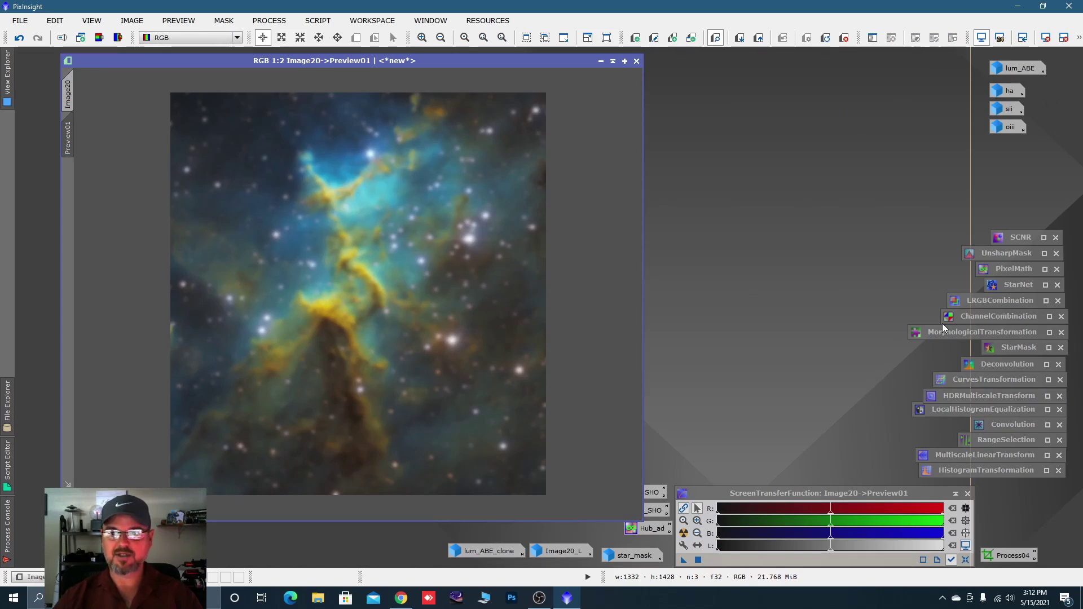
double_click(1006, 300)
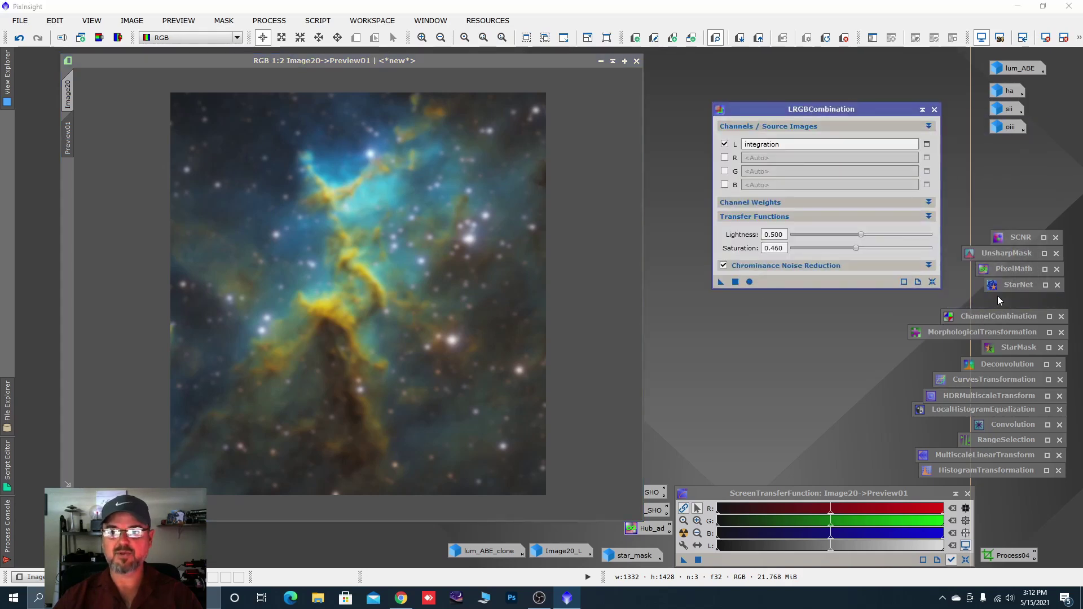
left_click(933, 281)
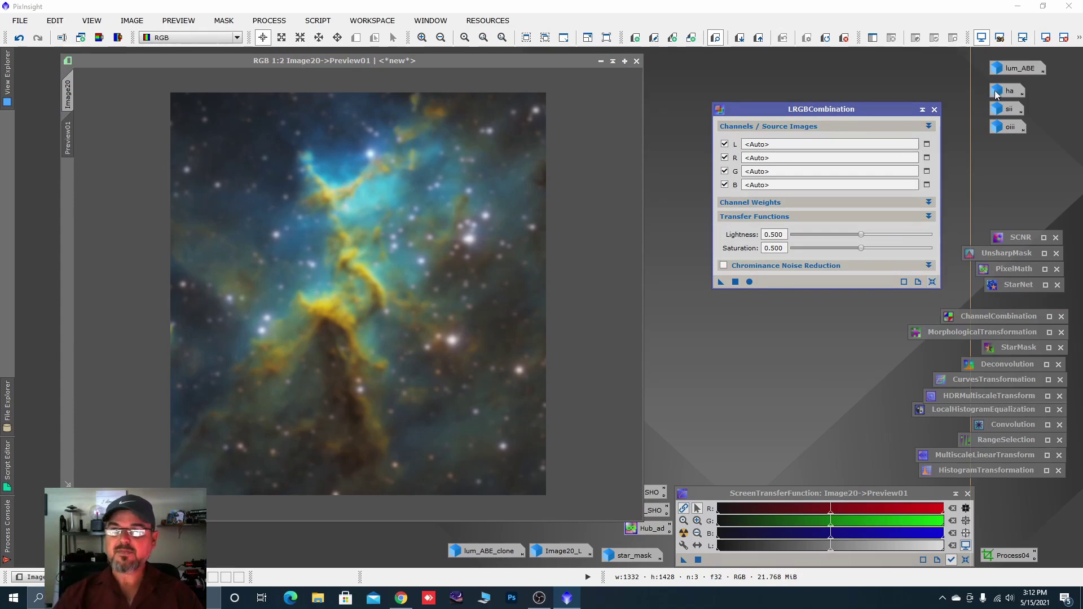
- Assign lum_ABE as the L source in LRGBCombination and disable the R, G and B channels
left_click(1005, 72)
left_click_drag(1006, 77, 790, 144)
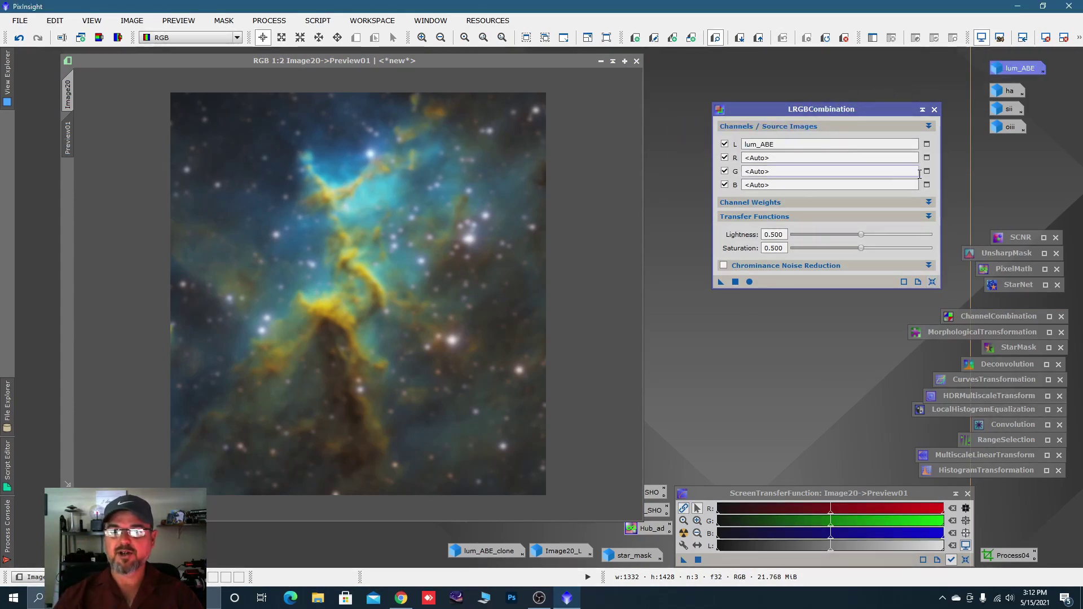
left_click(724, 158)
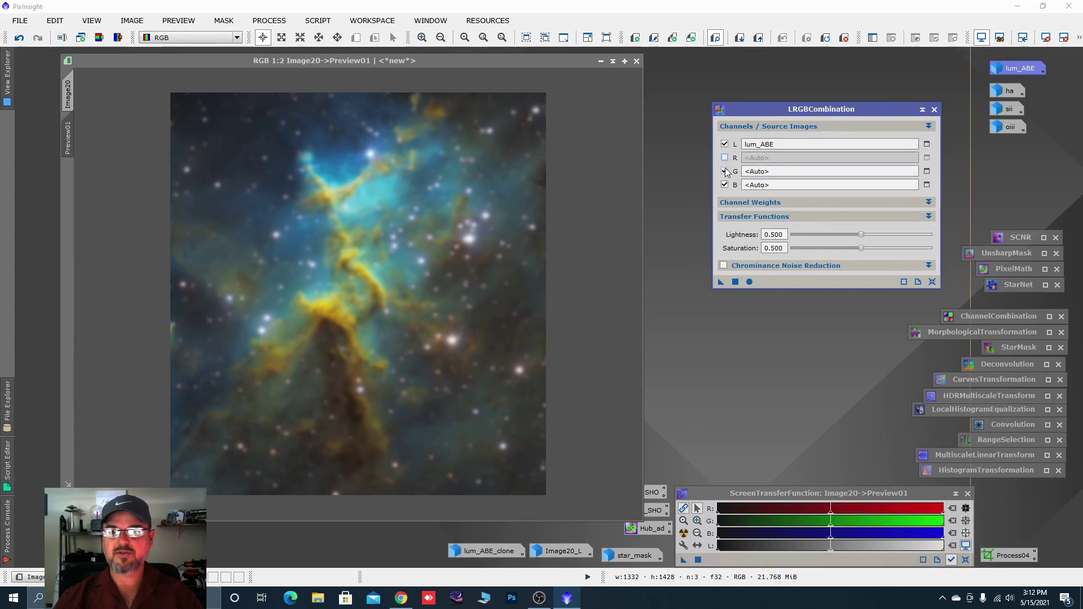
left_click(725, 171)
left_click(724, 184)
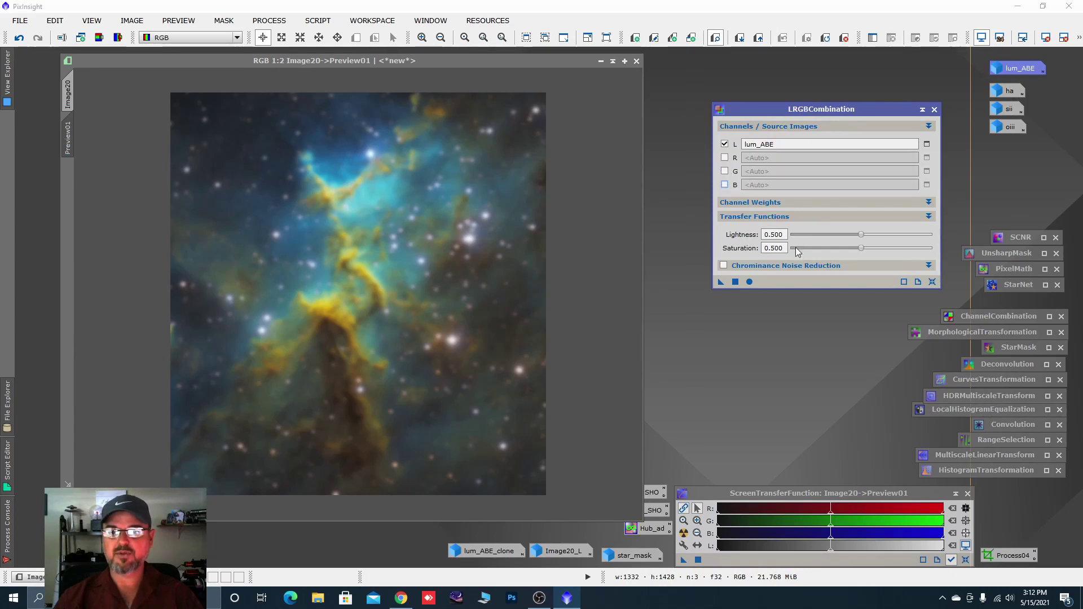
- Set LRGBCombination saturation to 0.480 and lightness to 0.510, then test it on Image20's Preview01 with a before/after comparison
left_click_drag(860, 251, 858, 253)
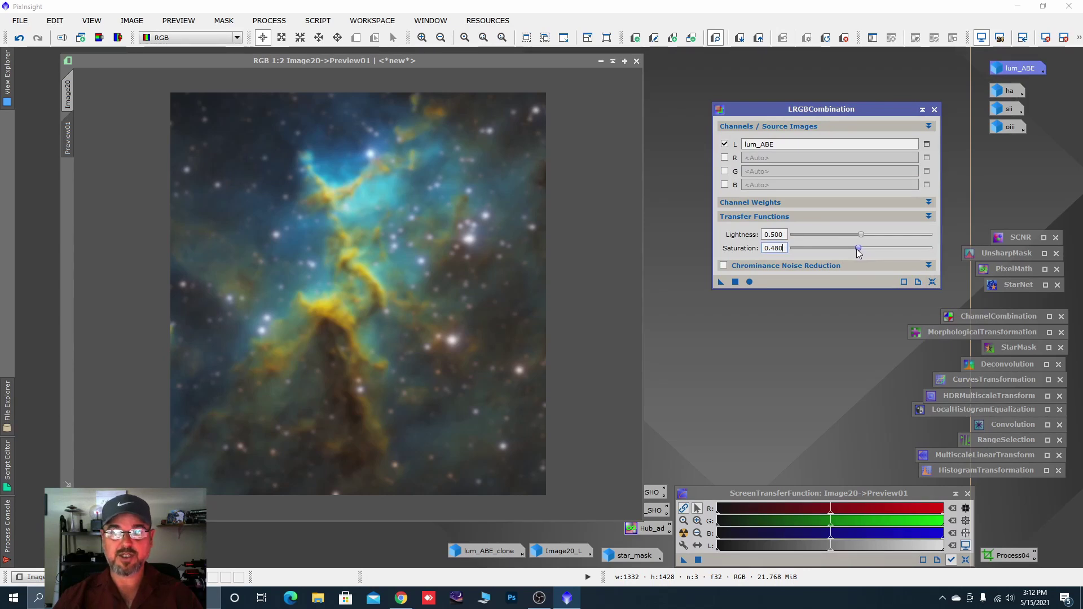
left_click(861, 233)
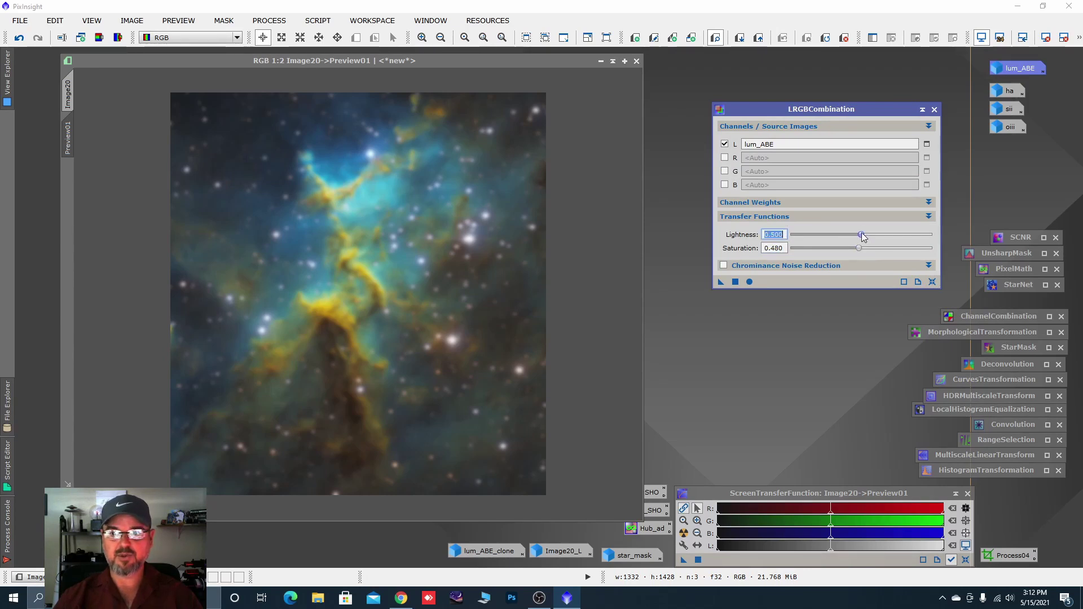
left_click_drag(861, 234, 863, 233)
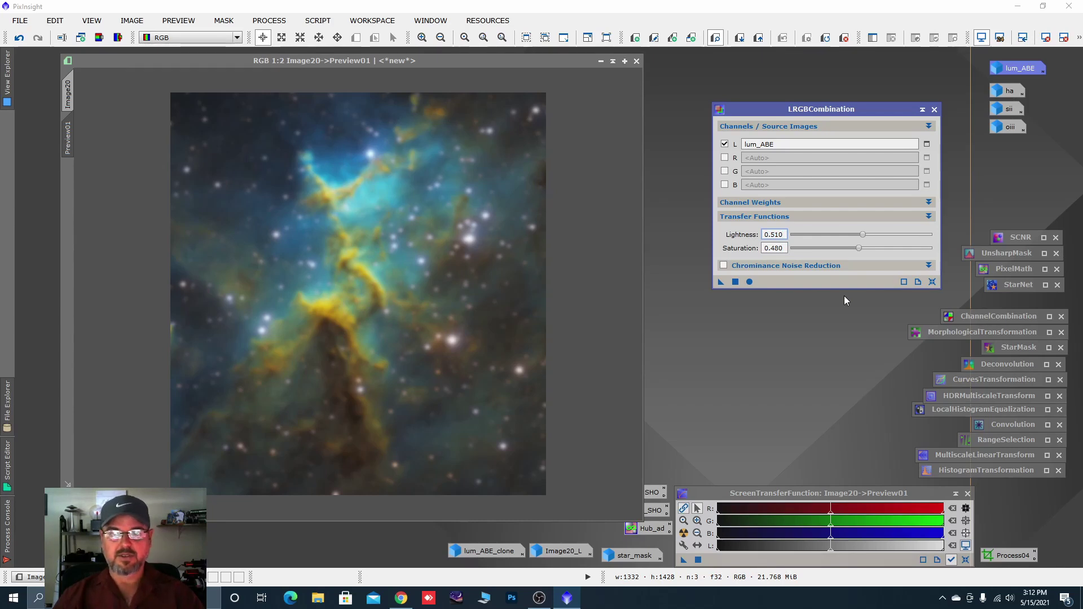
left_click(720, 282)
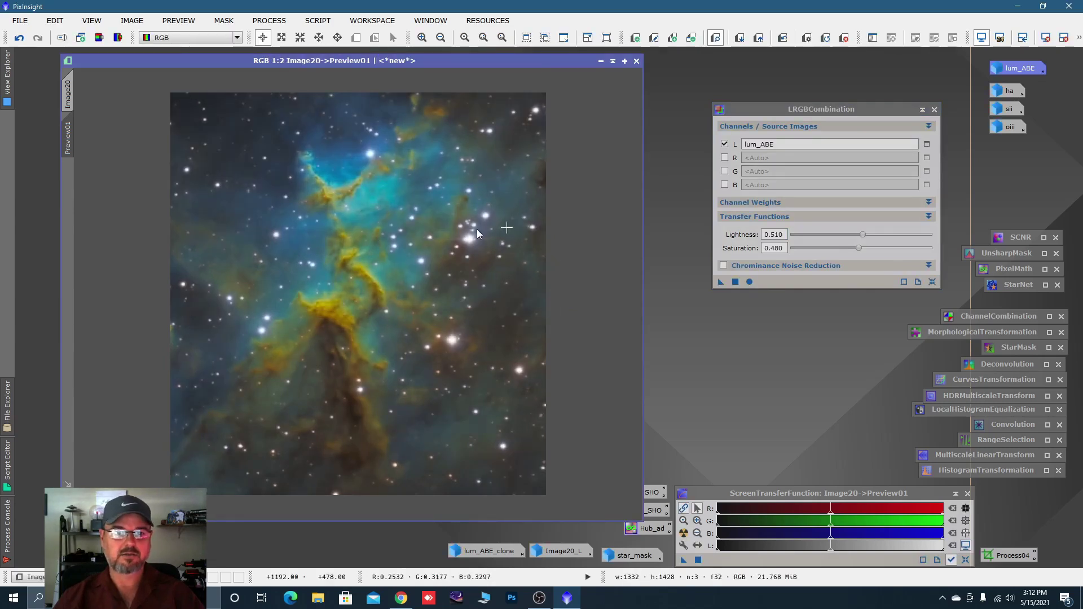
key("ctrl+z")
key("ctrl+y")
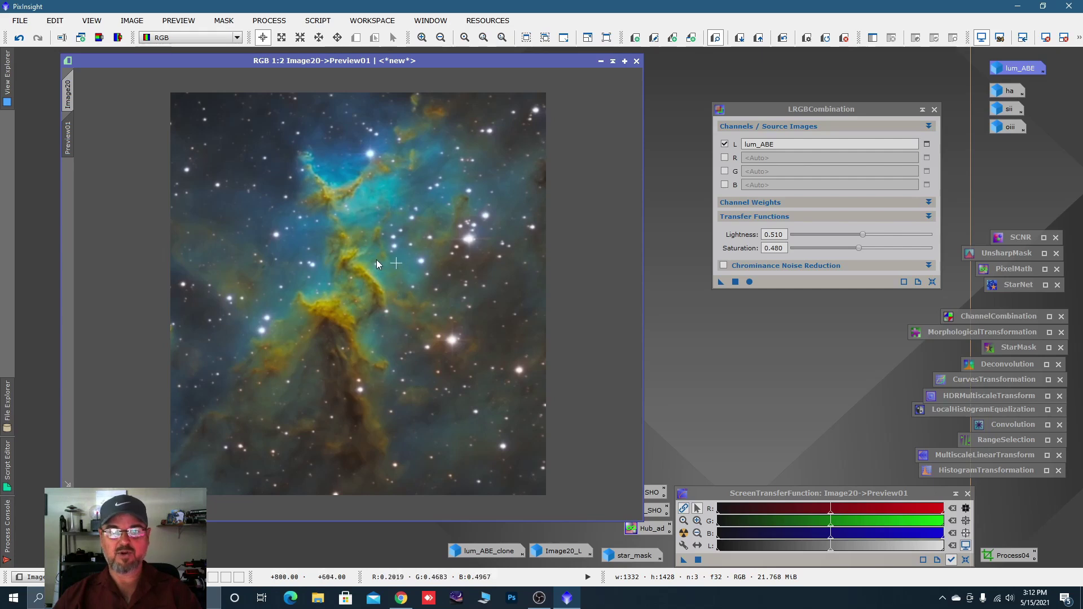
- Enable Chrominance Noise Reduction and apply LRGBCombination to the full Image20
left_click(723, 266)
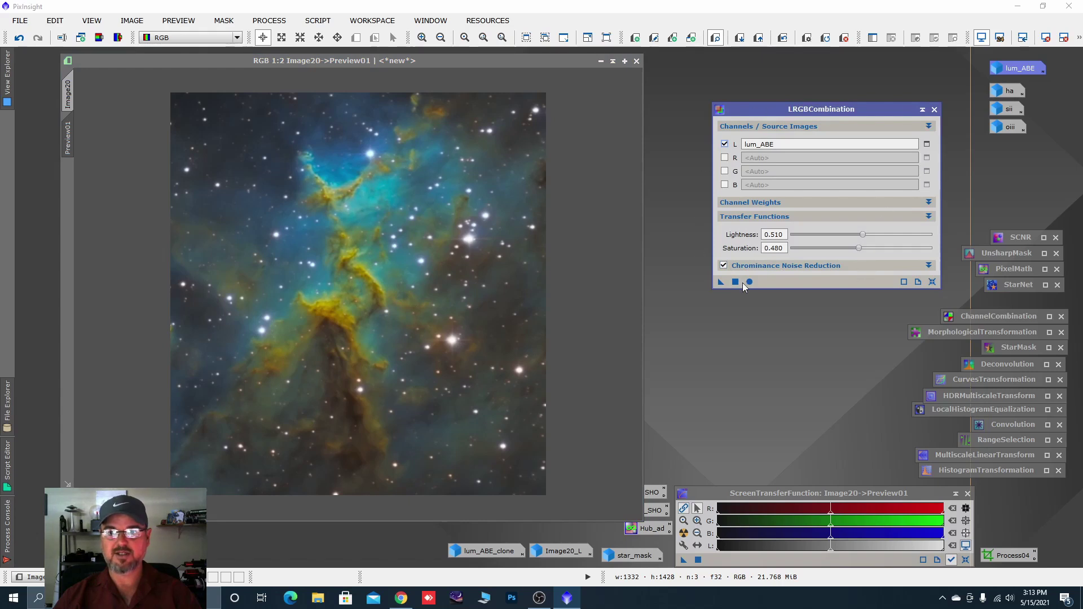
left_click(70, 96)
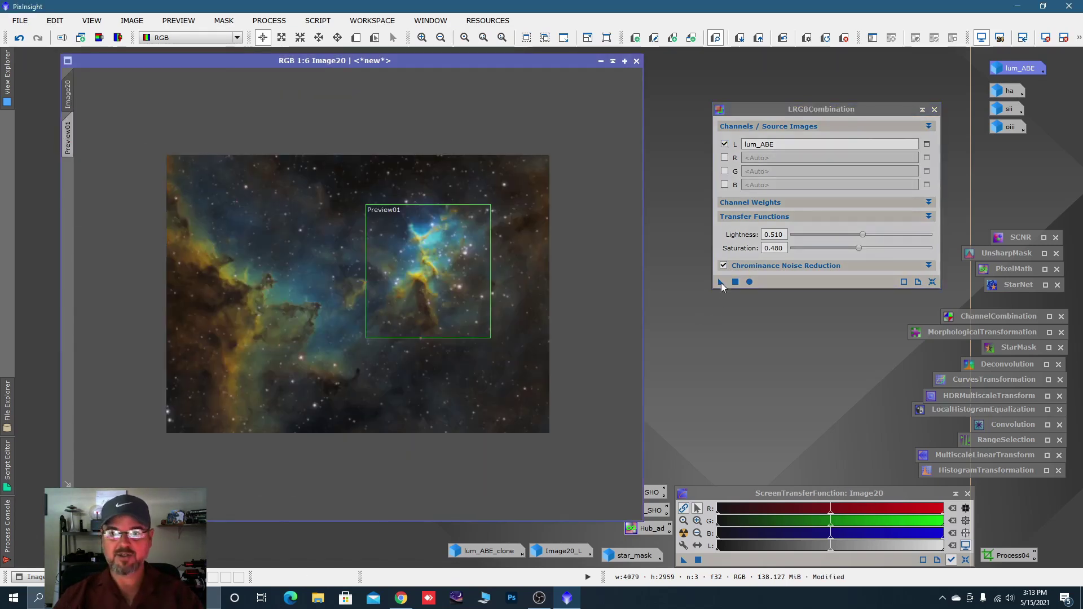
left_click_drag(721, 281, 524, 334)
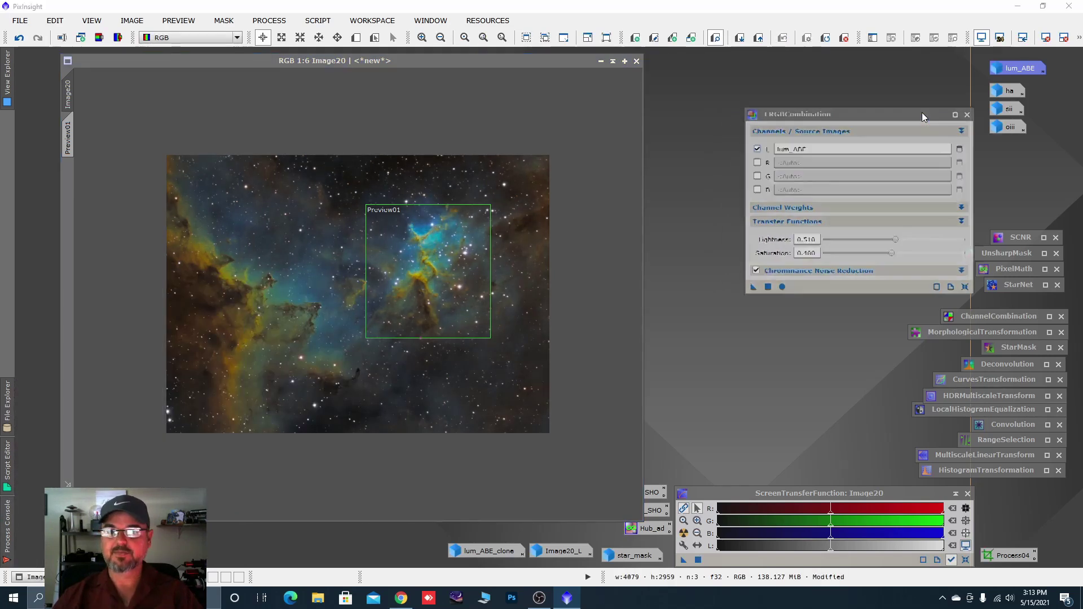
left_click(922, 110)
- Delete Preview01 from Image20 and check the combined image at 1:4 and 1:5 zoom
right_click(79, 134)
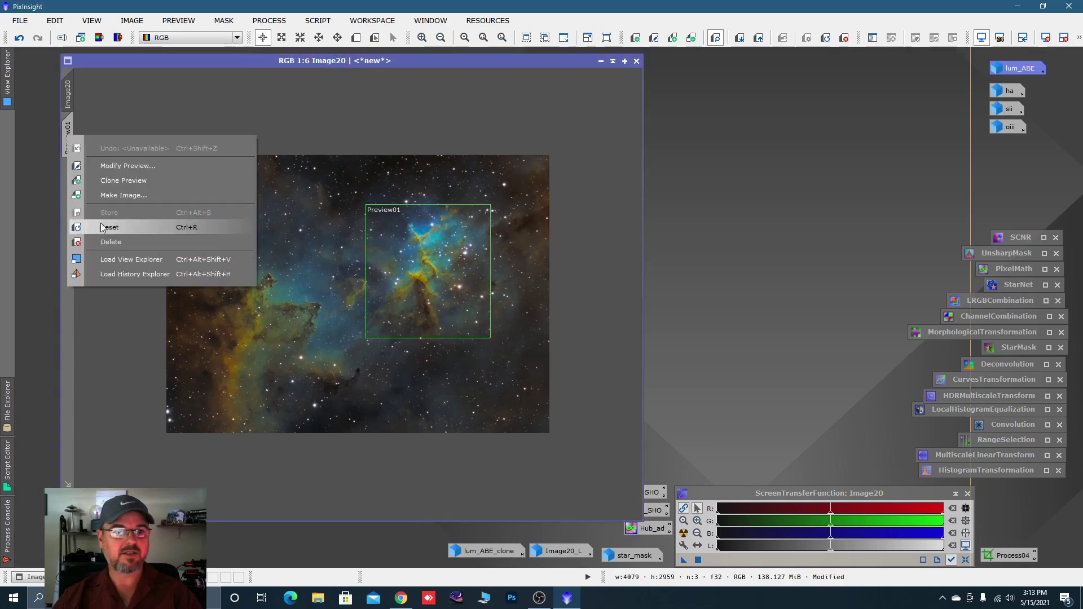
left_click(109, 246)
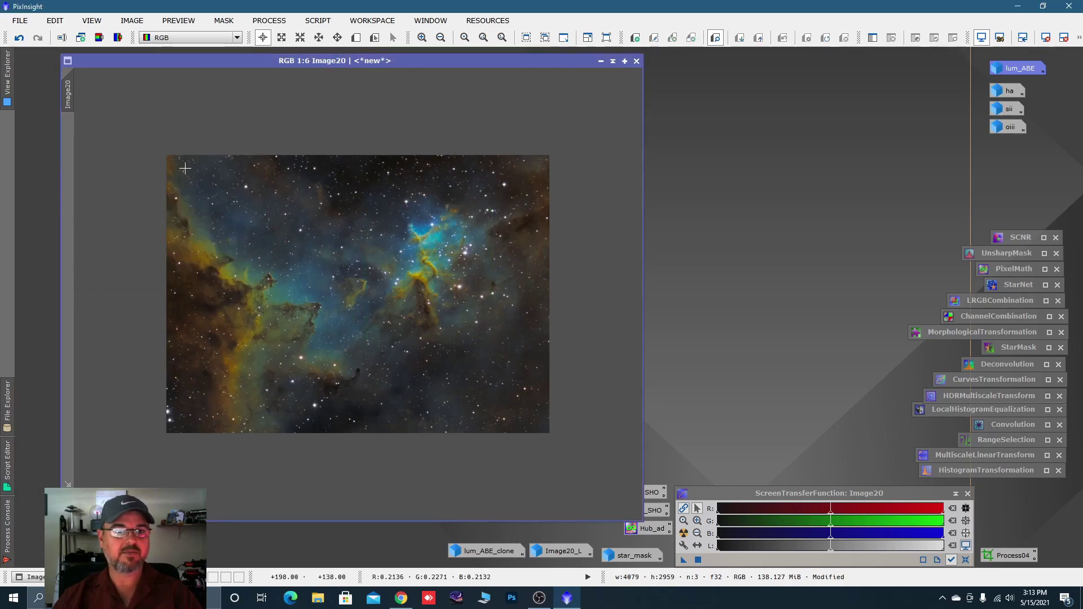
scroll(186, 170, "up", 2)
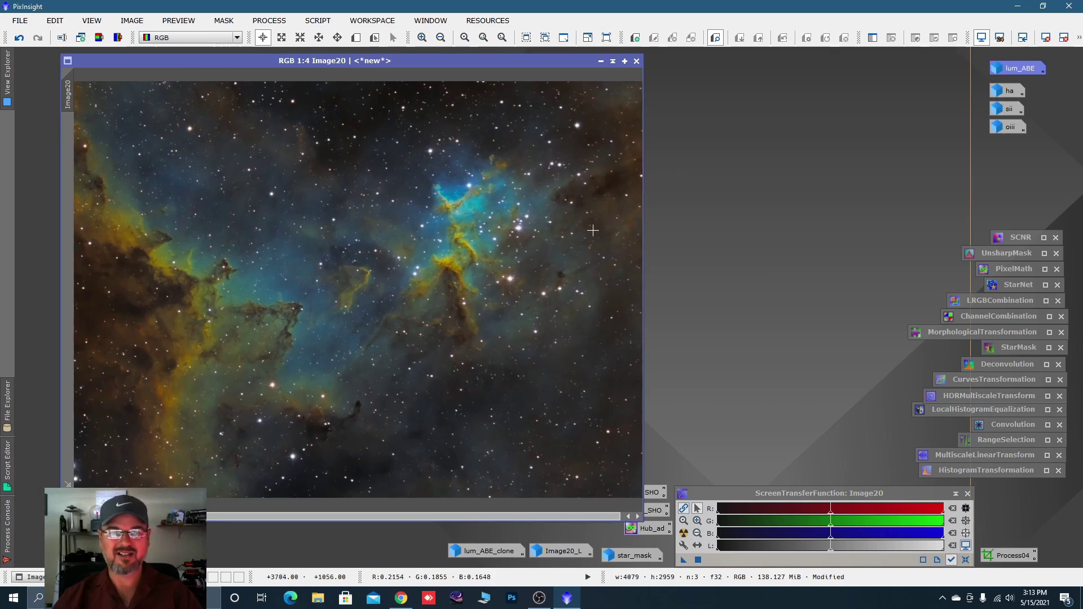
scroll(581, 231, "down", 1)
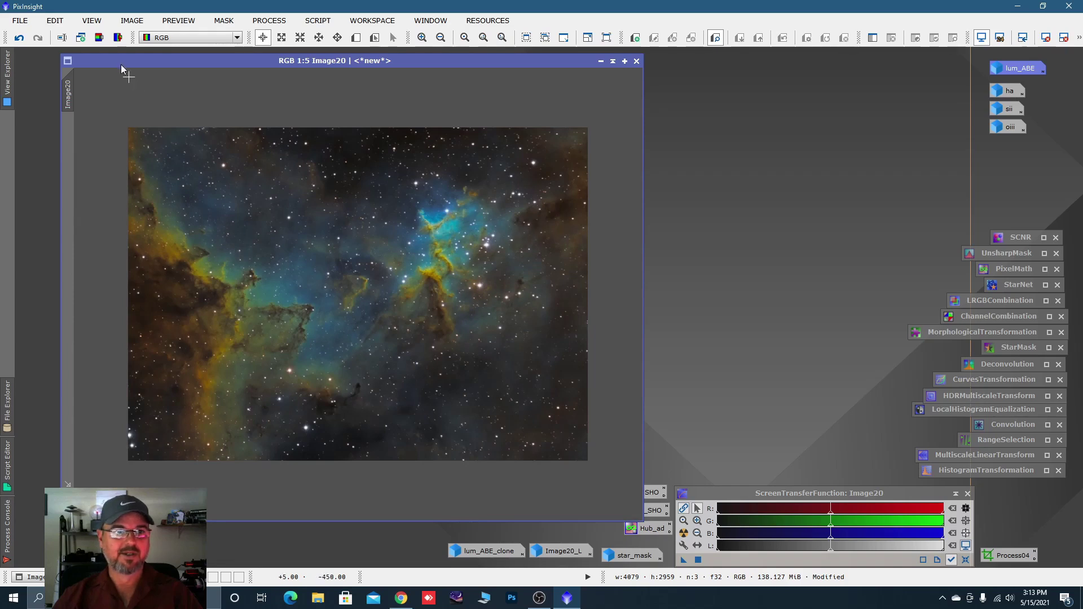
- Extract the luminance of Image20, assign it as the image's mask, and park the minimized mask beside lum_ABE_clone
left_click(100, 38)
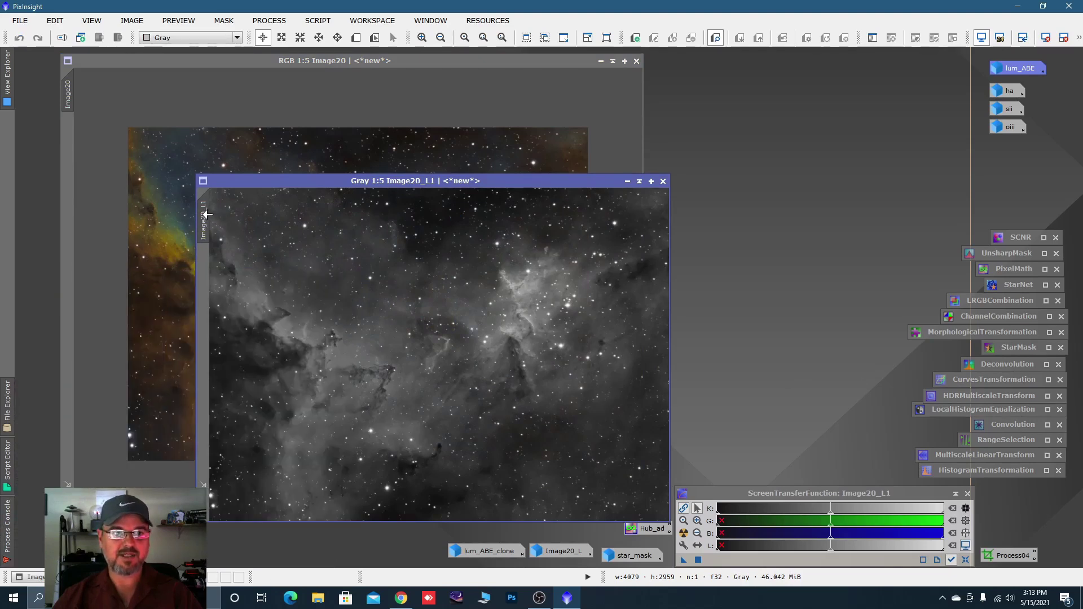
left_click_drag(215, 223, 68, 146)
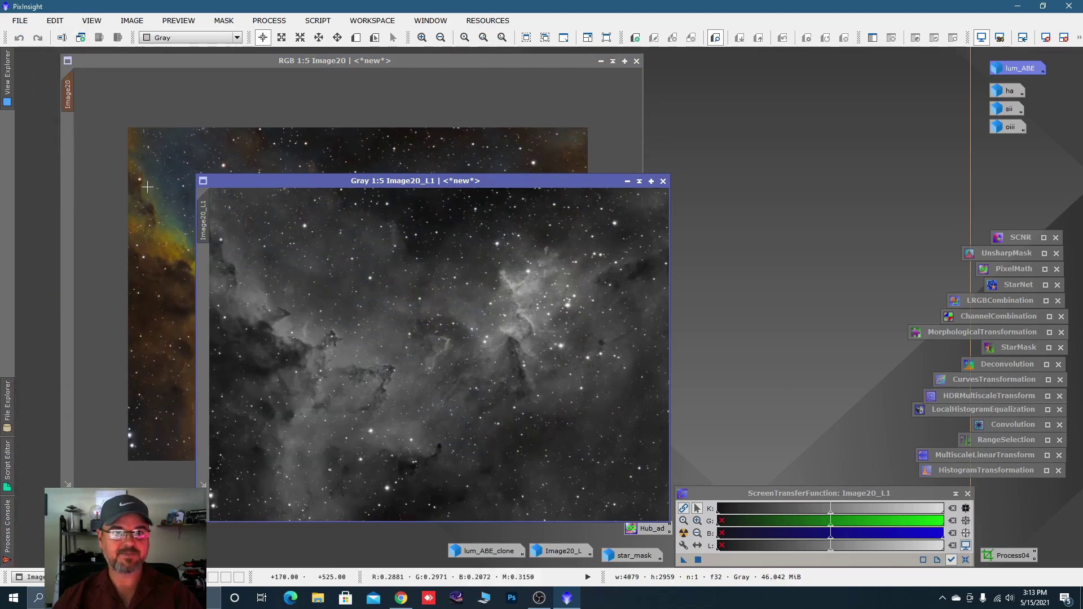
left_click(628, 181)
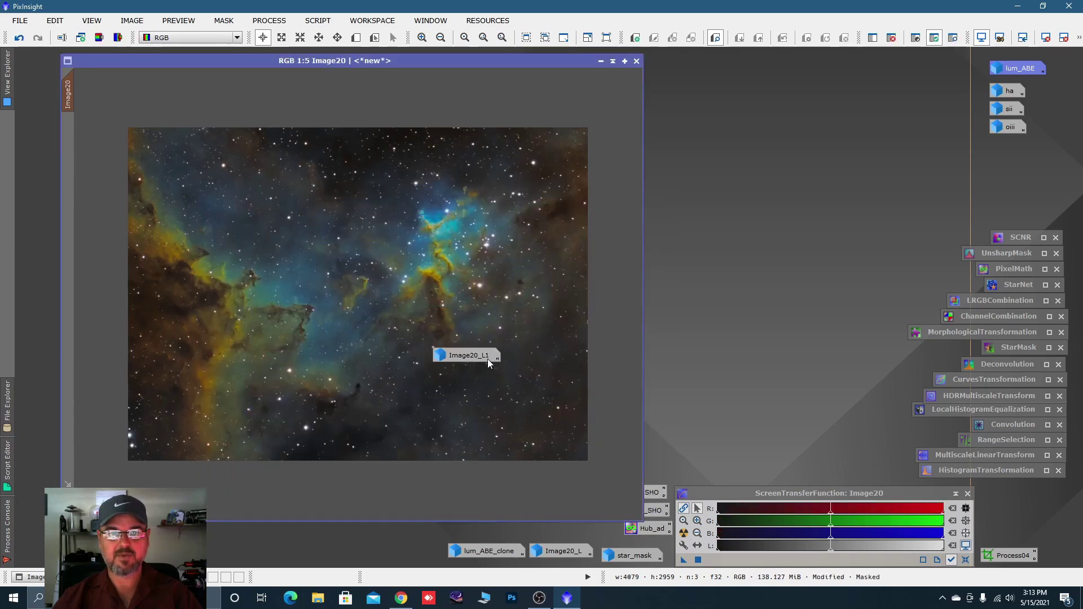
left_click_drag(487, 359, 413, 550)
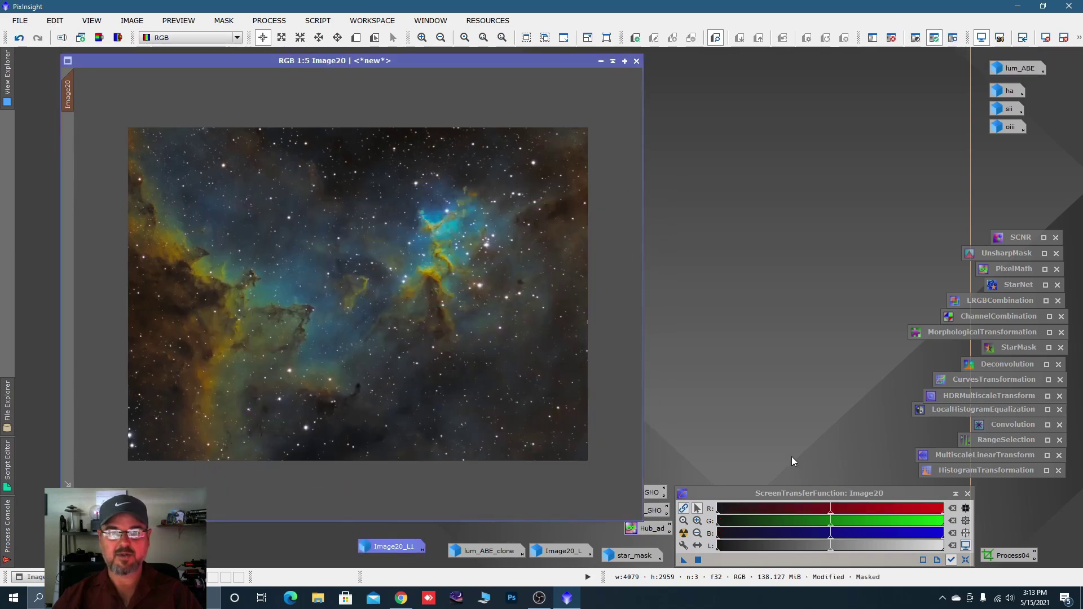
- Shape the CurvesTransformation RGB/K curve with real-time preview, adding points at about 0.581/0.749 and 0.127/0.165 (input/output)
double_click(965, 380)
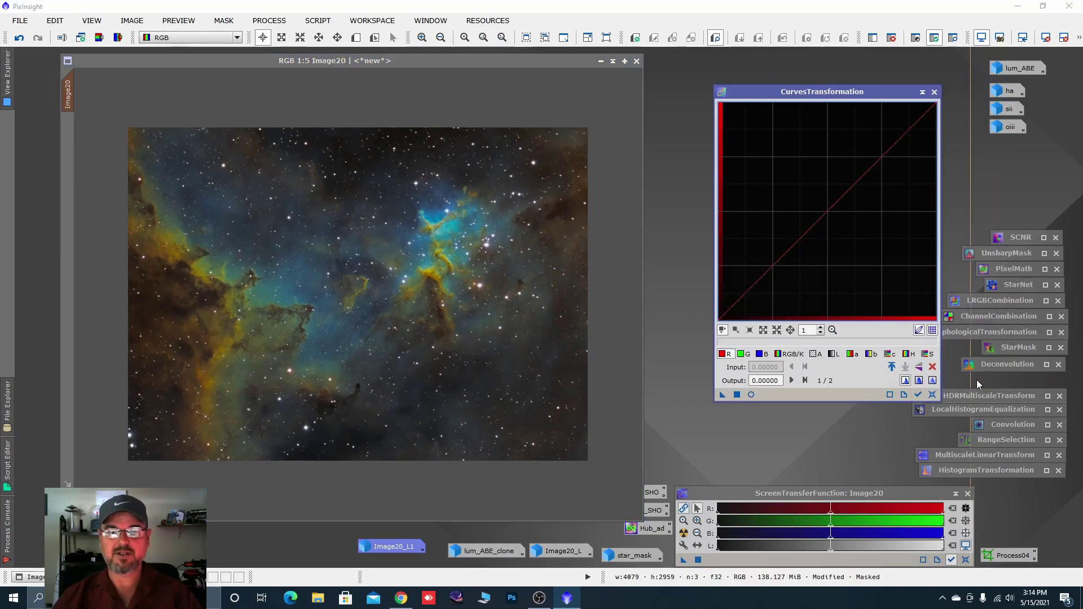
left_click(752, 394)
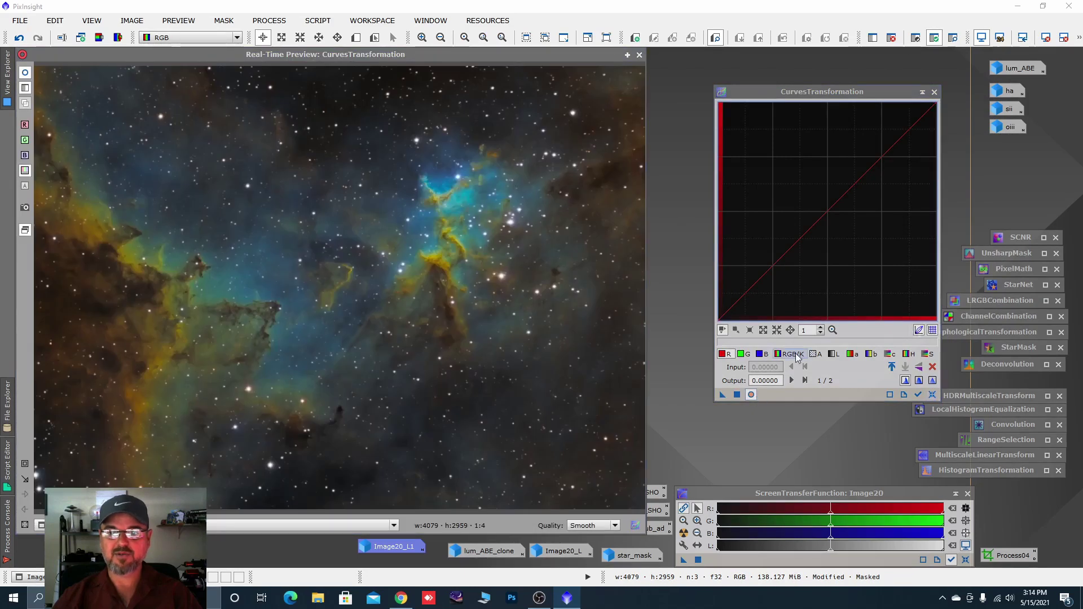
left_click(793, 355)
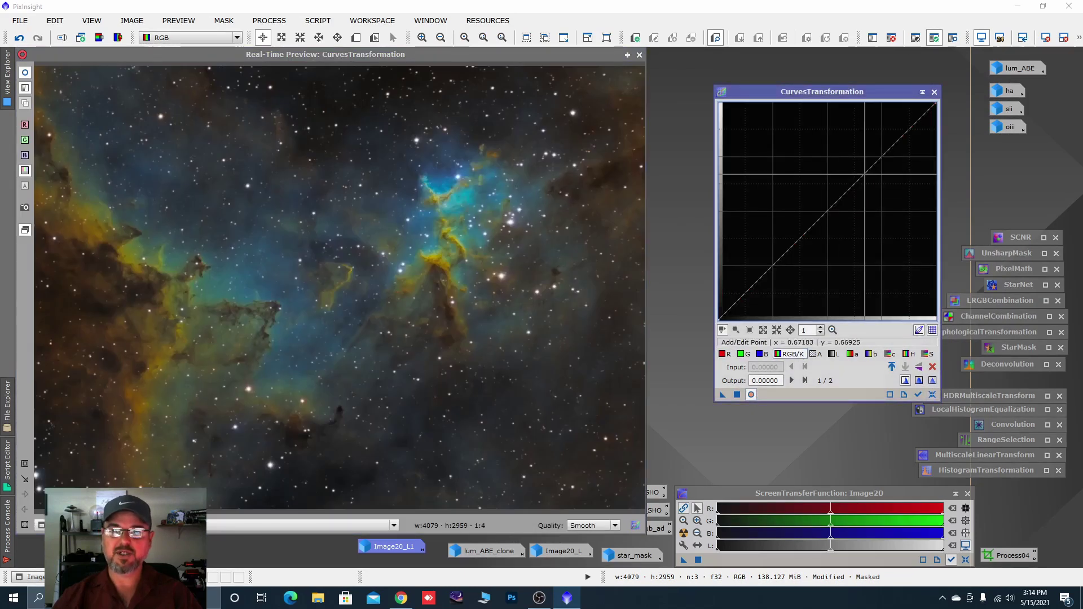
left_click_drag(865, 175, 845, 157)
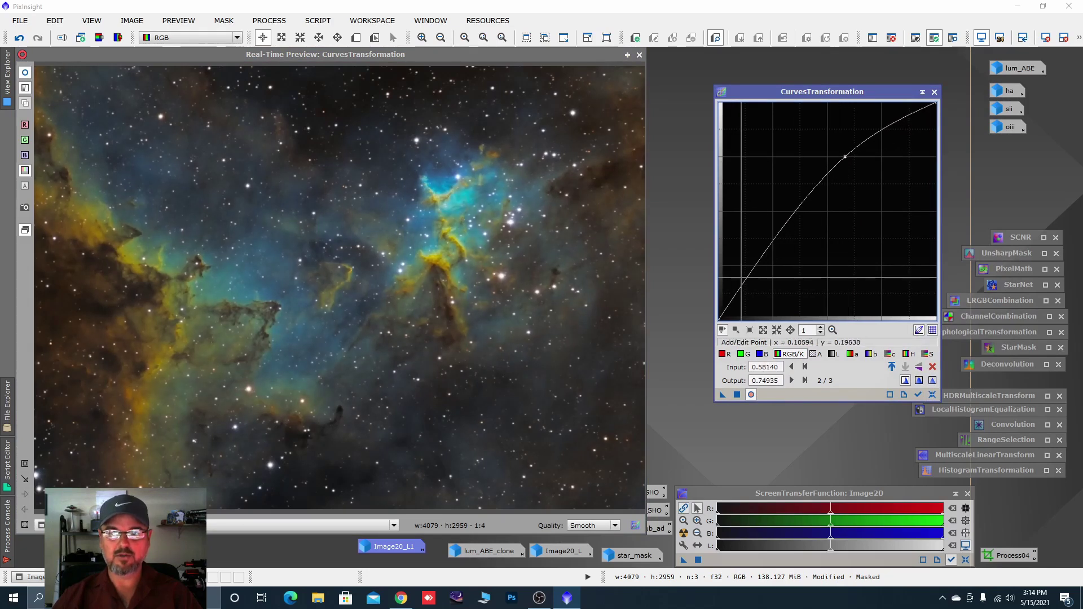
left_click_drag(745, 280, 746, 284)
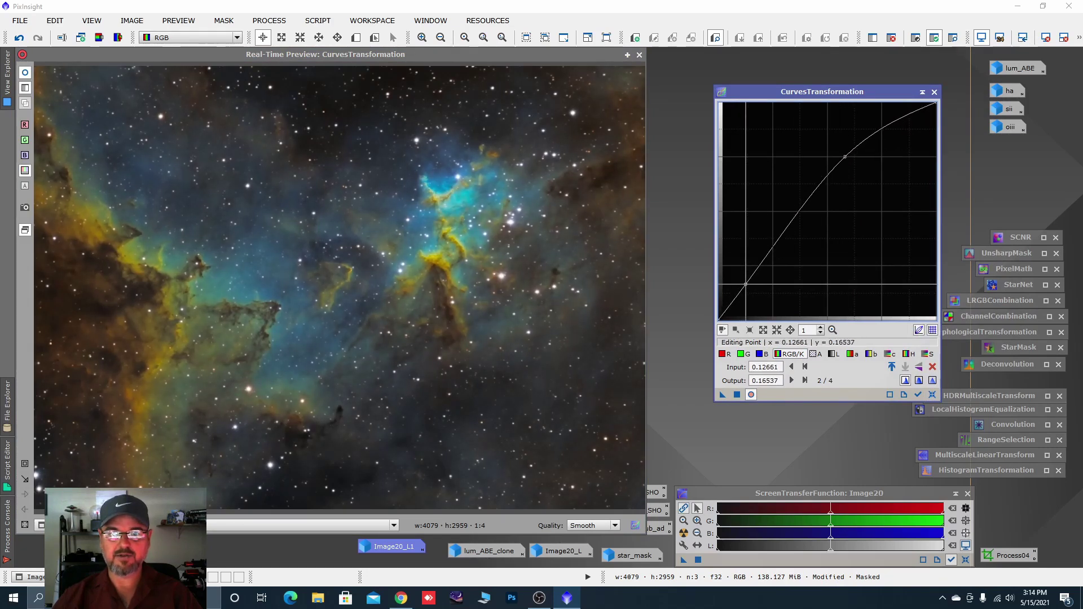
- Lift the luminance curve with a point at input 0.59173, output 0.70284, and apply the curves to Image20
left_click(836, 355)
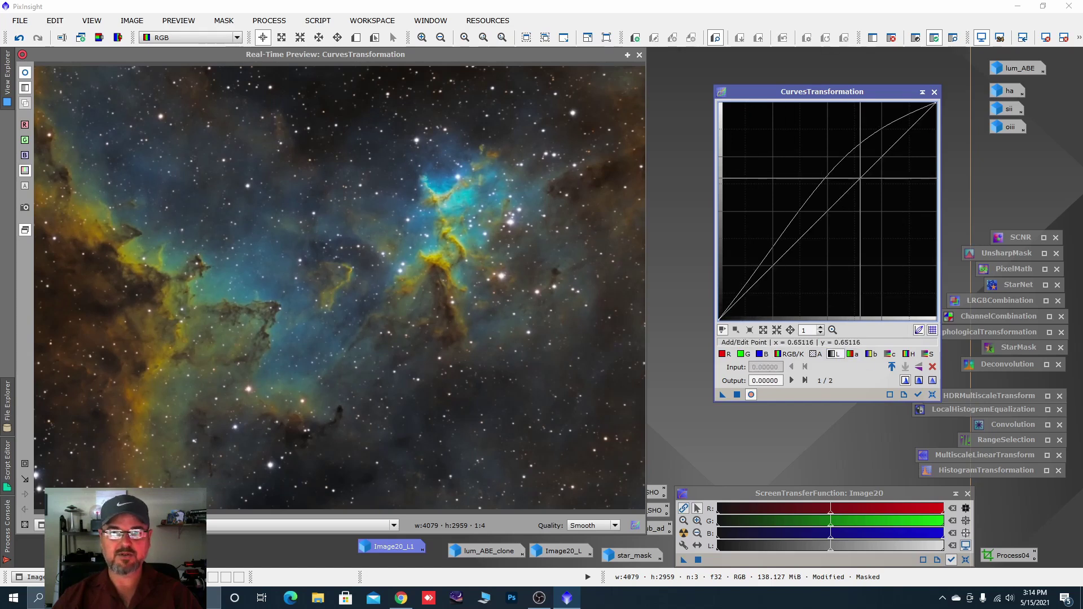
left_click_drag(860, 179, 847, 166)
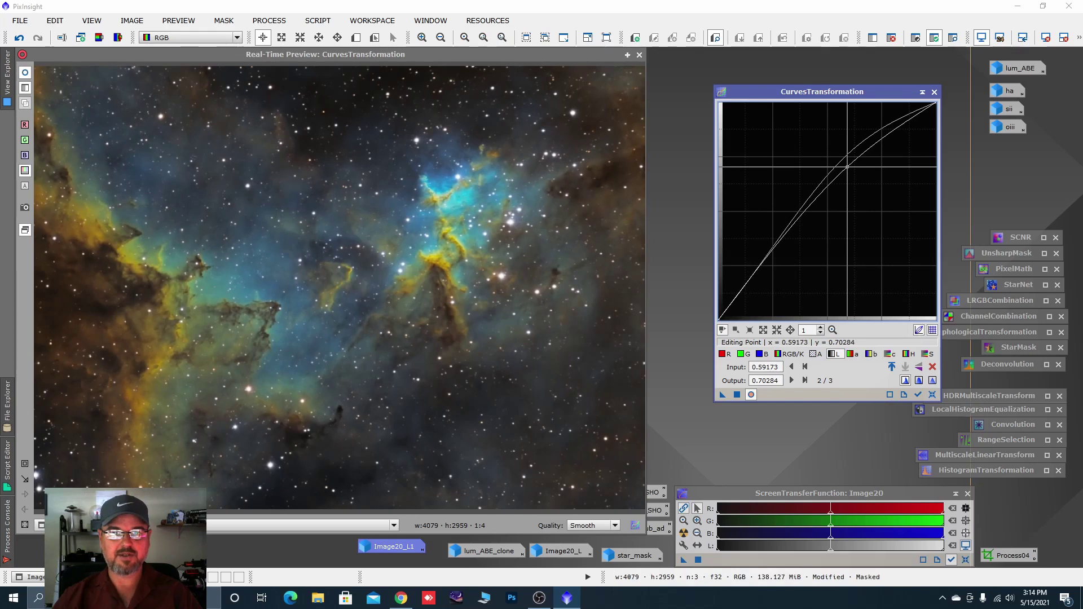
left_click(738, 395)
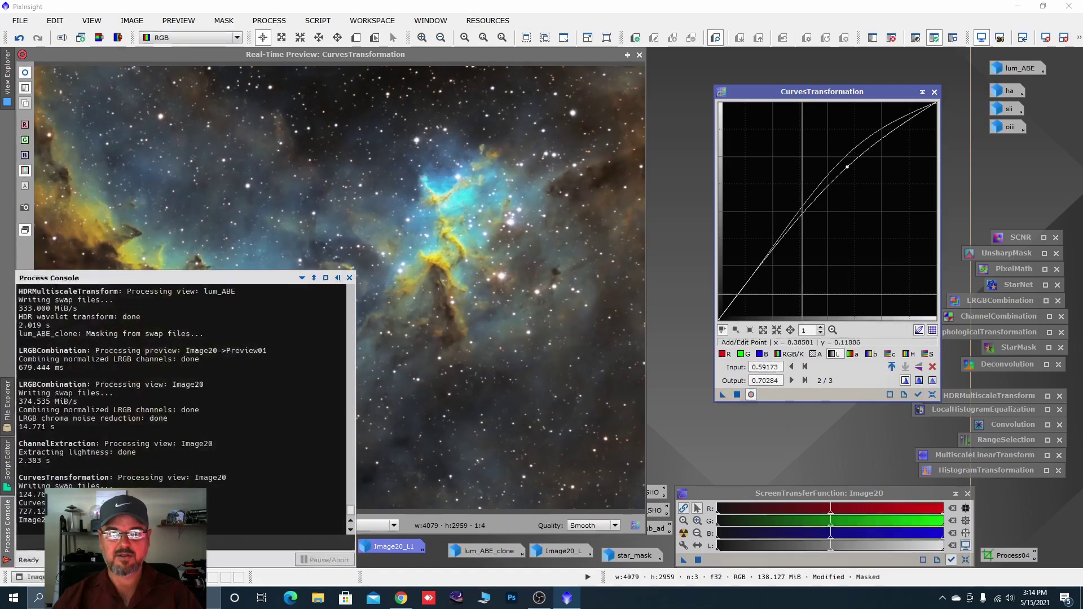
- Reset the curves, darken the luminance shadows with a point at 0.17054/0.14470, apply to Image20, and put CurvesTransformation and its preview away
left_click(933, 394)
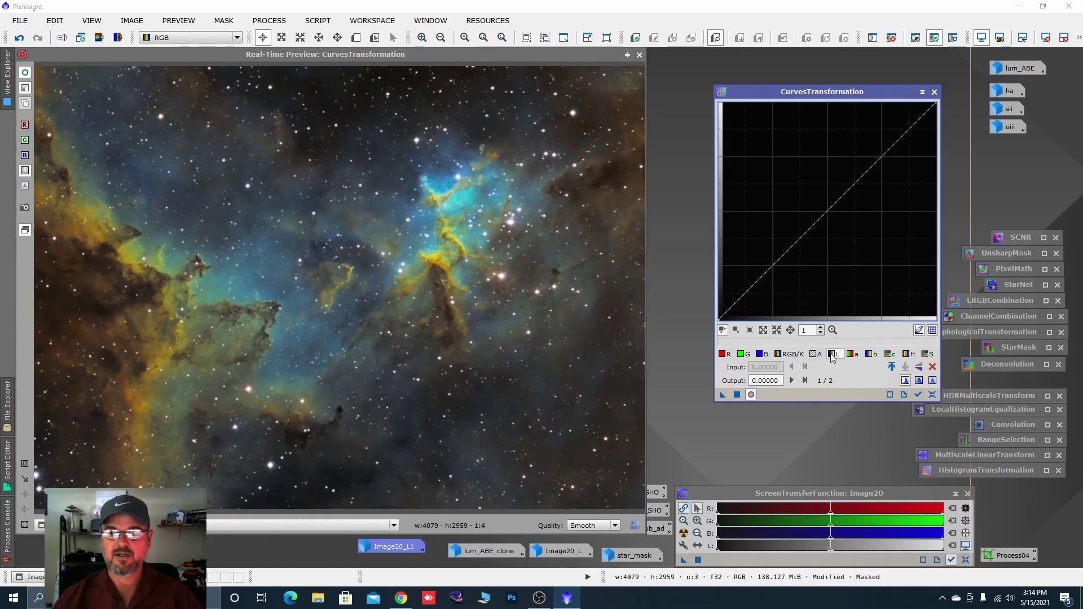
left_click(752, 287)
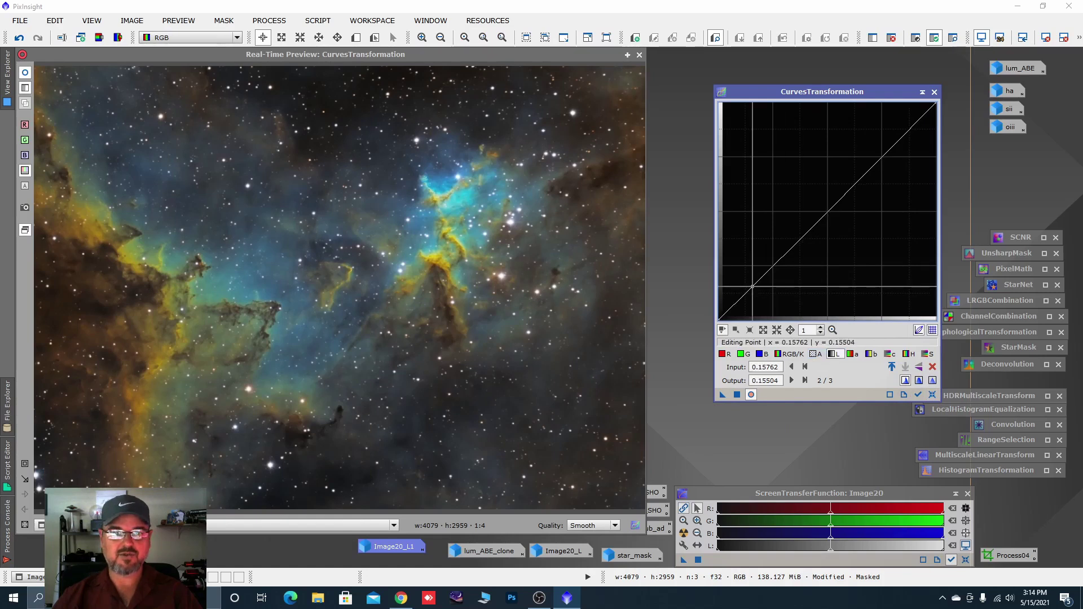
left_click_drag(752, 287, 756, 288)
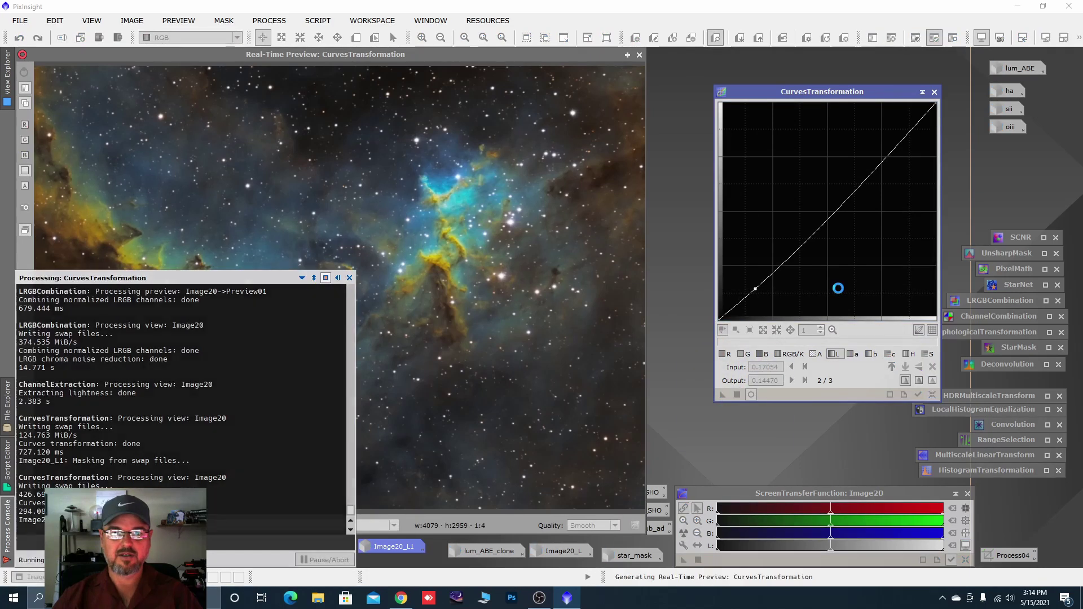
left_click(930, 394)
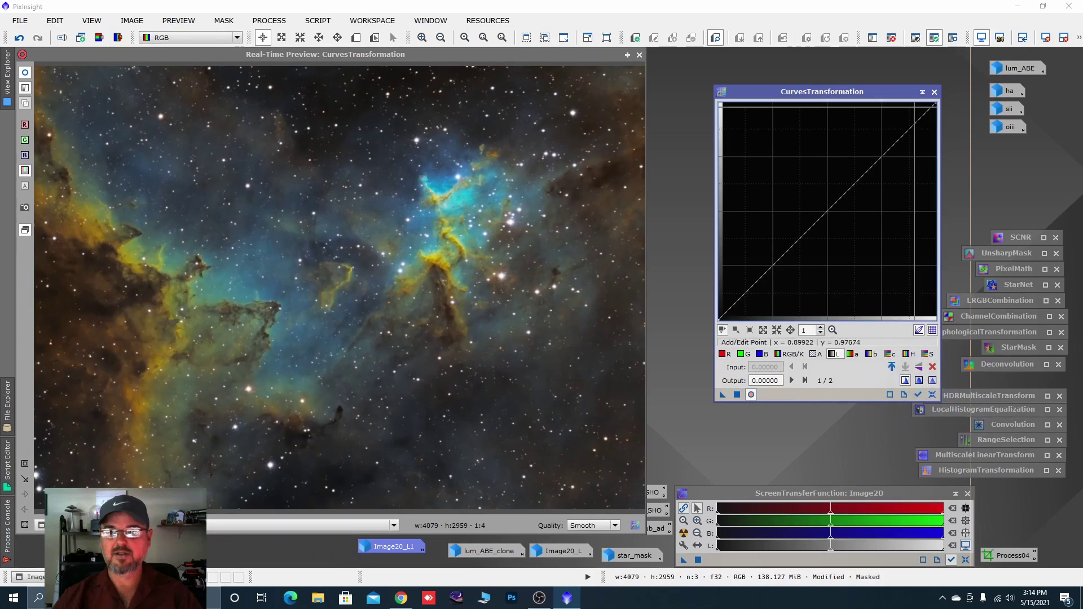
left_click(922, 92)
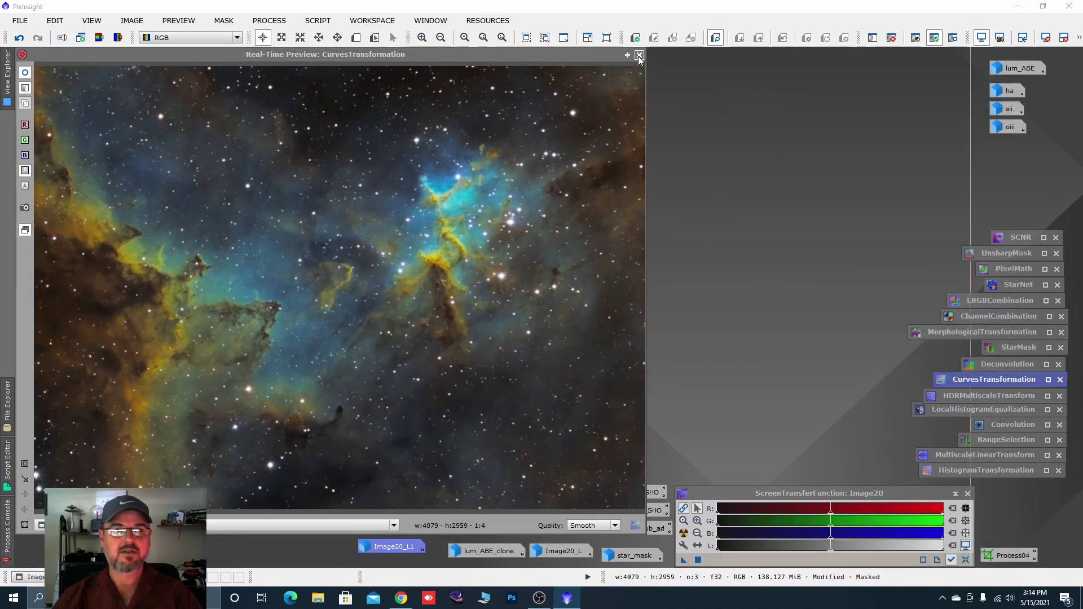
left_click(639, 55)
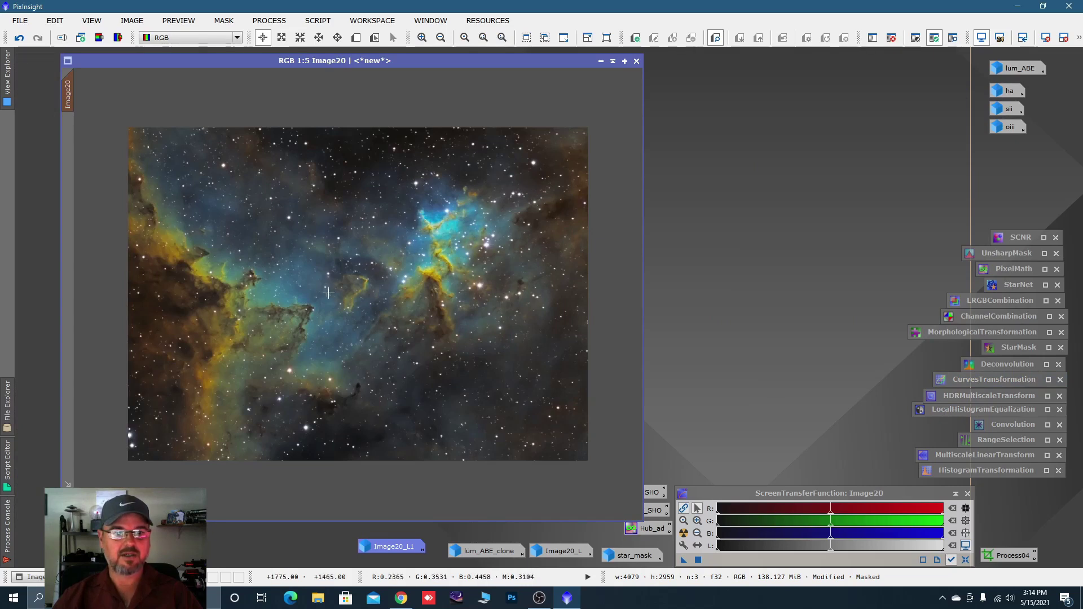
- Examine the dark pillar and the bright nebula core of Image20 at 1:1 and 1:2 zoom
scroll(328, 292, "up", 3)
left_click_drag(306, 333, 452, 287)
scroll(401, 306, "up", 1)
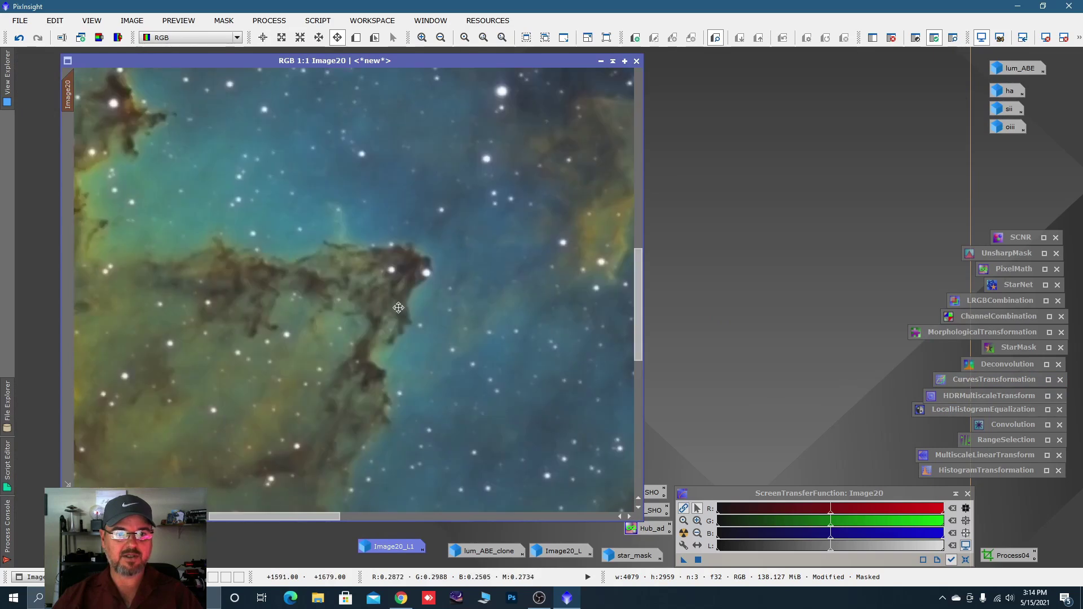
left_click_drag(403, 315, 408, 389)
scroll(517, 338, "down", 1)
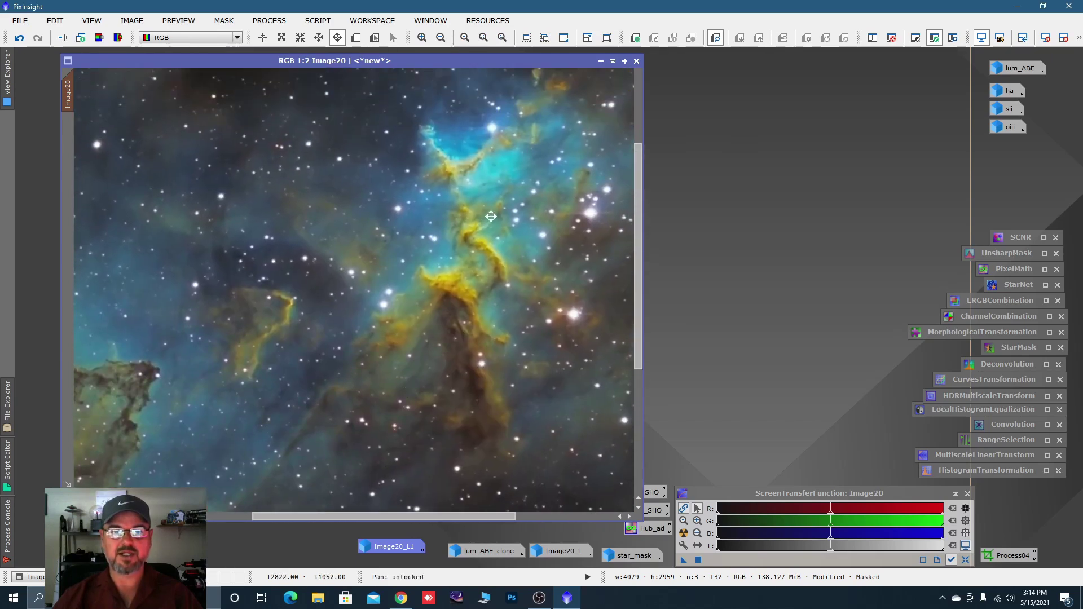
left_click_drag(558, 227, 480, 240)
scroll(479, 240, "down", 3)
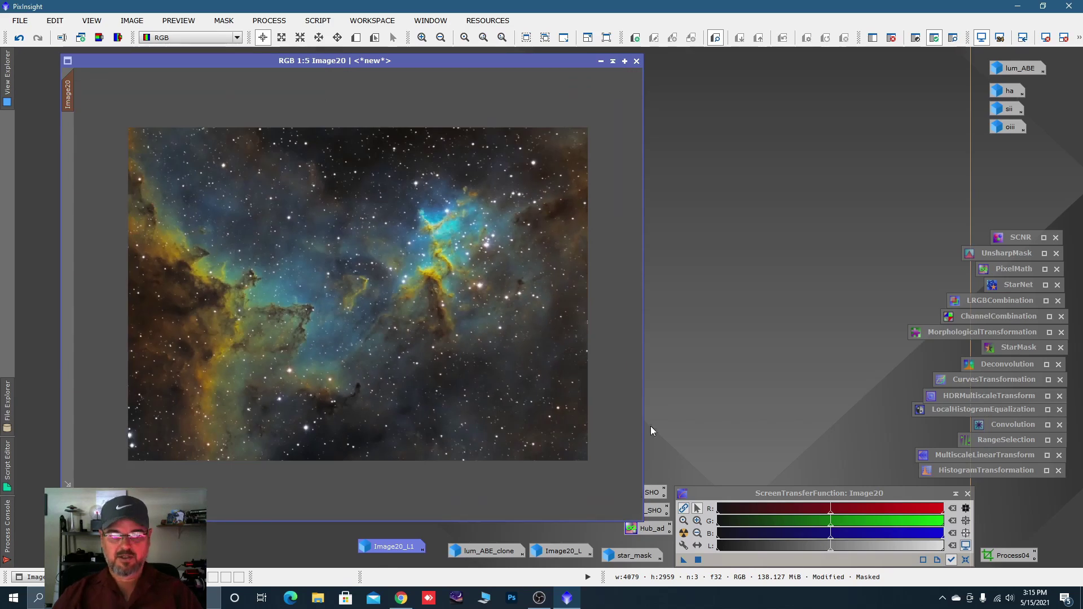
- Restore the Image20_L1 mask and apply HistogramTransformation to it with shadows 0.04050633 and midtones 0.48021108
double_click(391, 549)
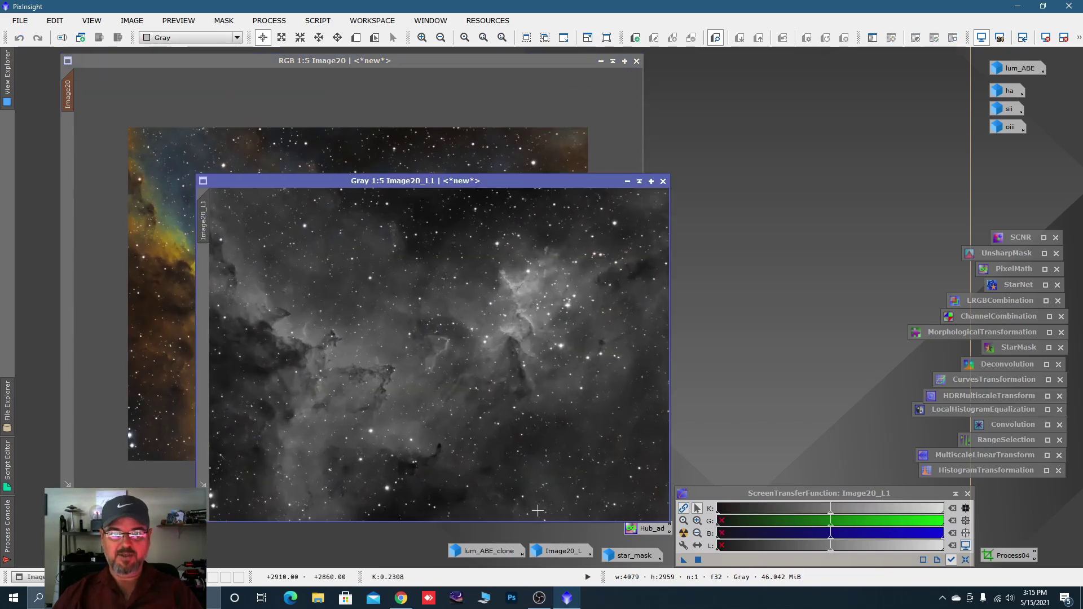
left_click_drag(541, 181, 524, 117)
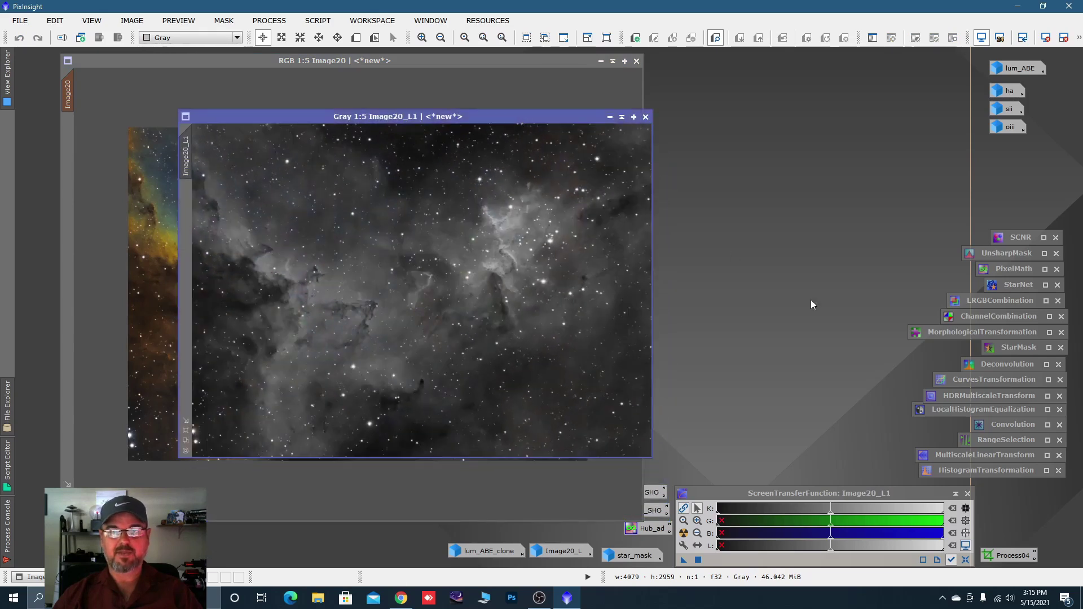
double_click(967, 472)
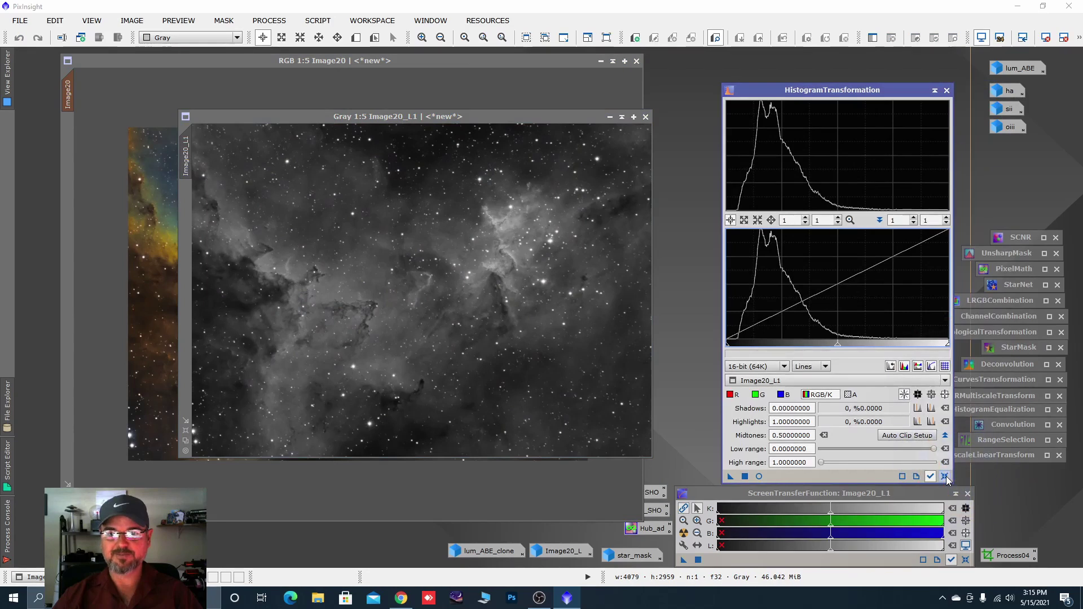
left_click(760, 477)
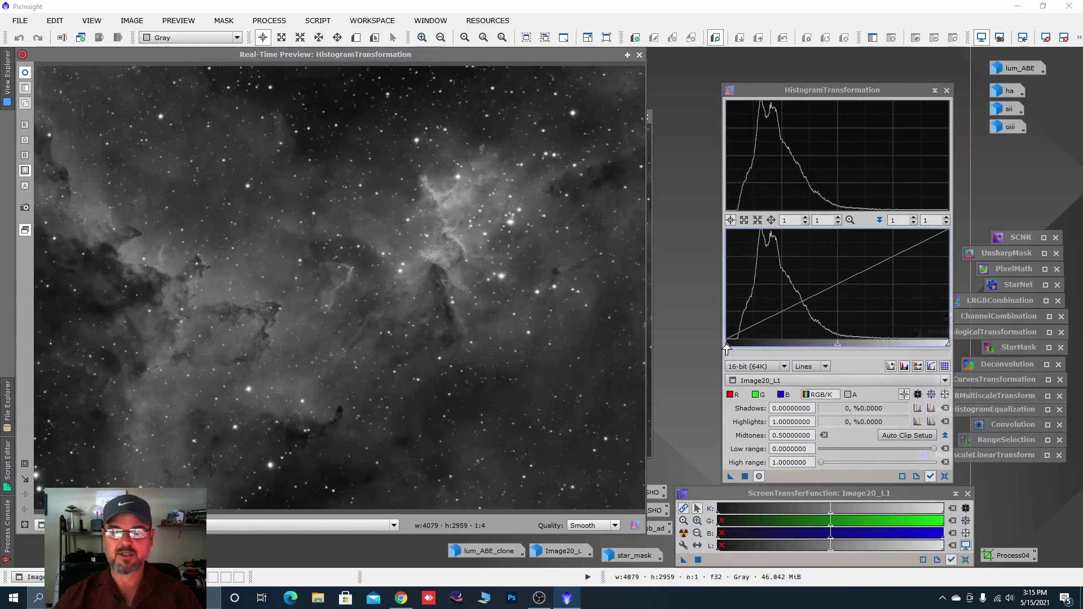
left_click_drag(726, 349, 735, 350)
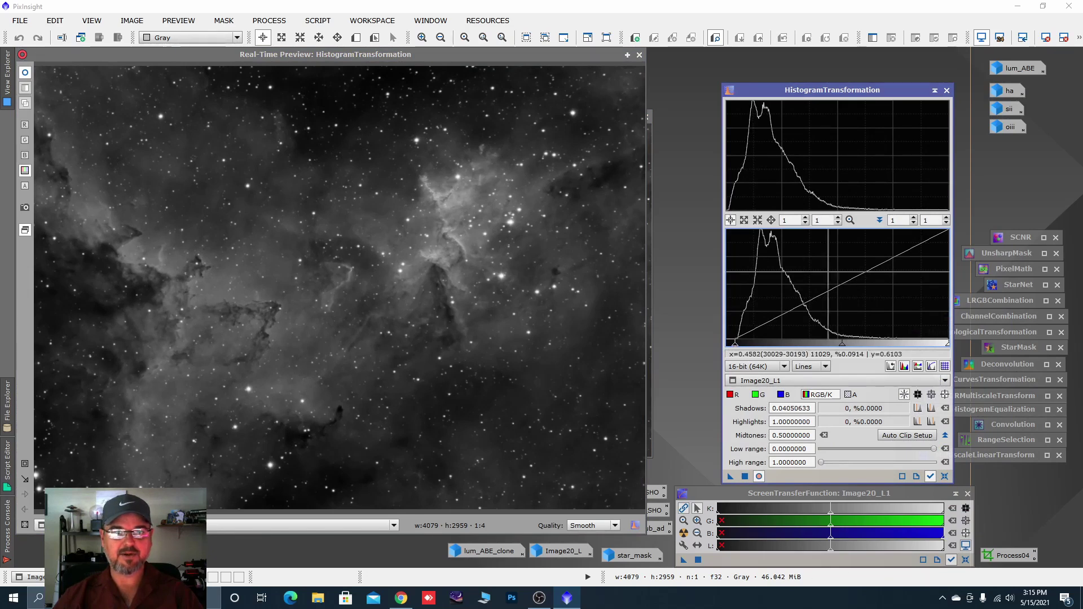
left_click_drag(842, 348, 838, 349)
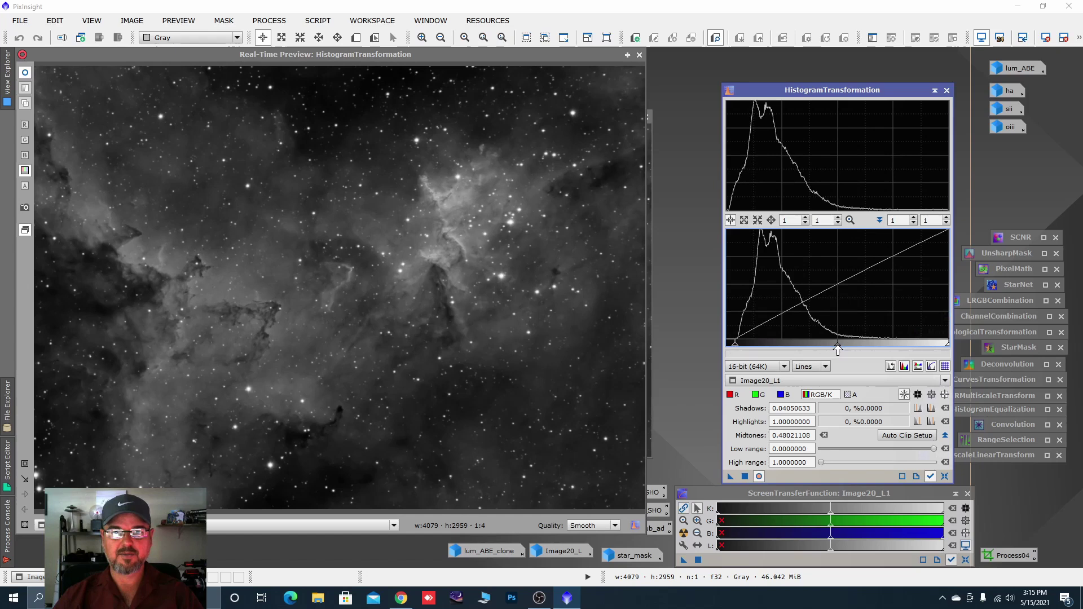
left_click(745, 476)
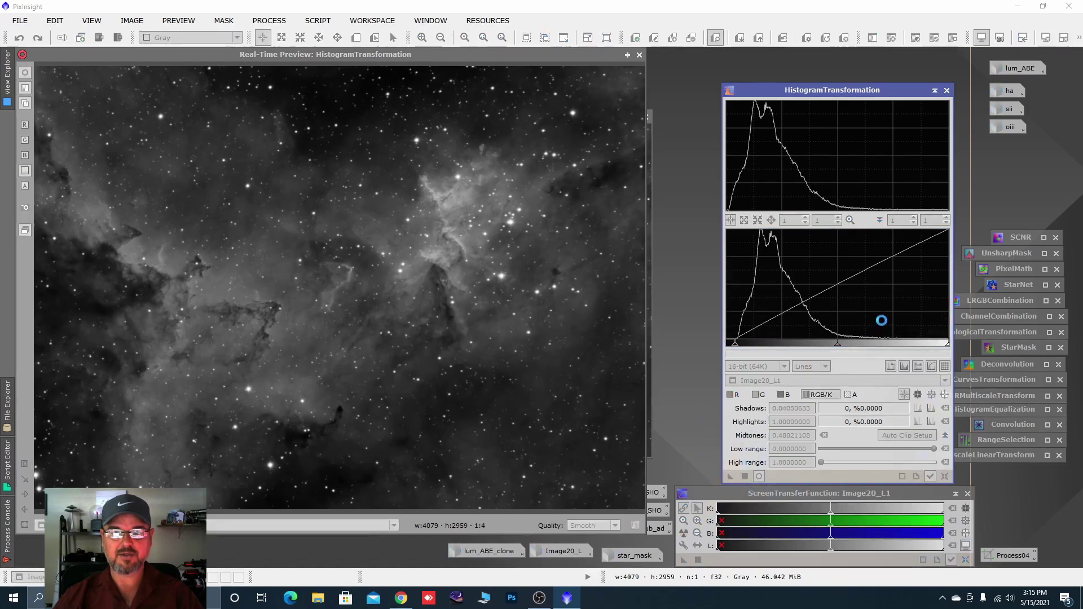
left_click(935, 90)
left_click(642, 55)
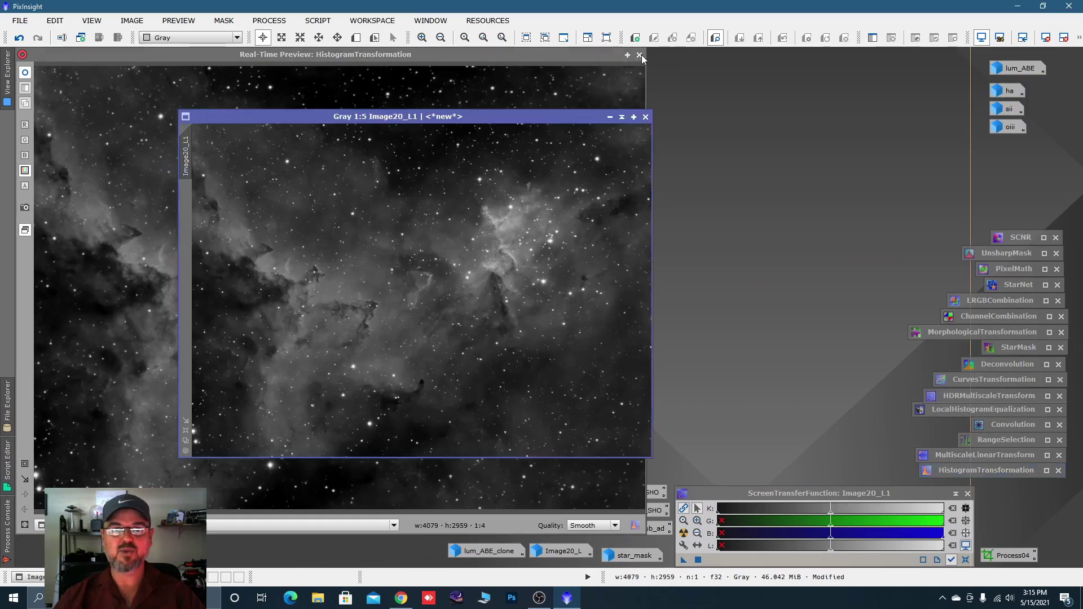
left_click(642, 56)
left_click_drag(584, 119, 564, 101)
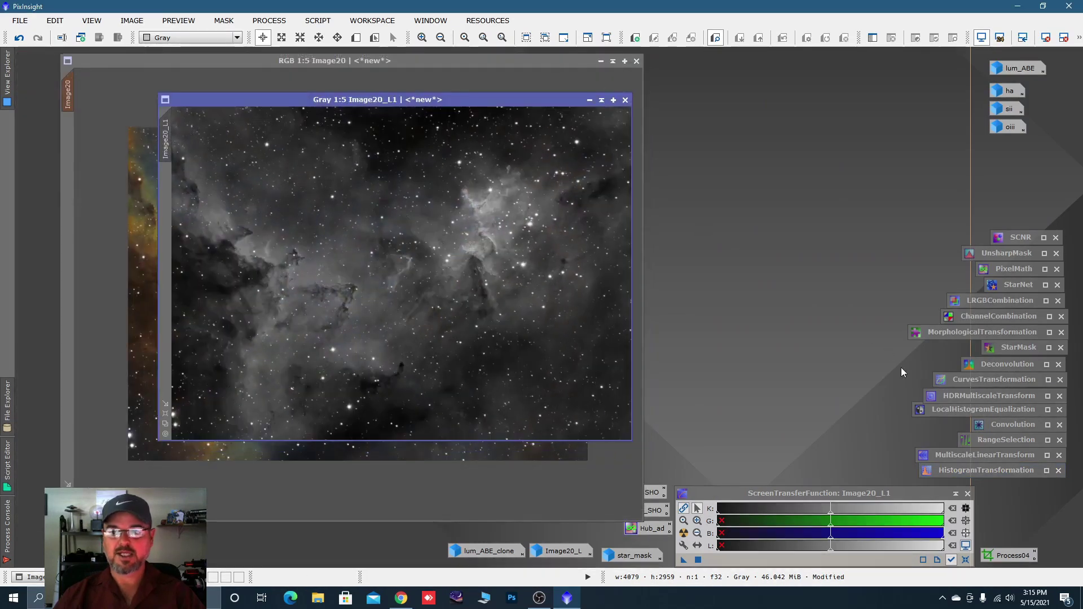
- Blur Image20_L1 using Convolution with StdDev 6.80 and shape 2.00, checking it in the real-time preview
double_click(1007, 423)
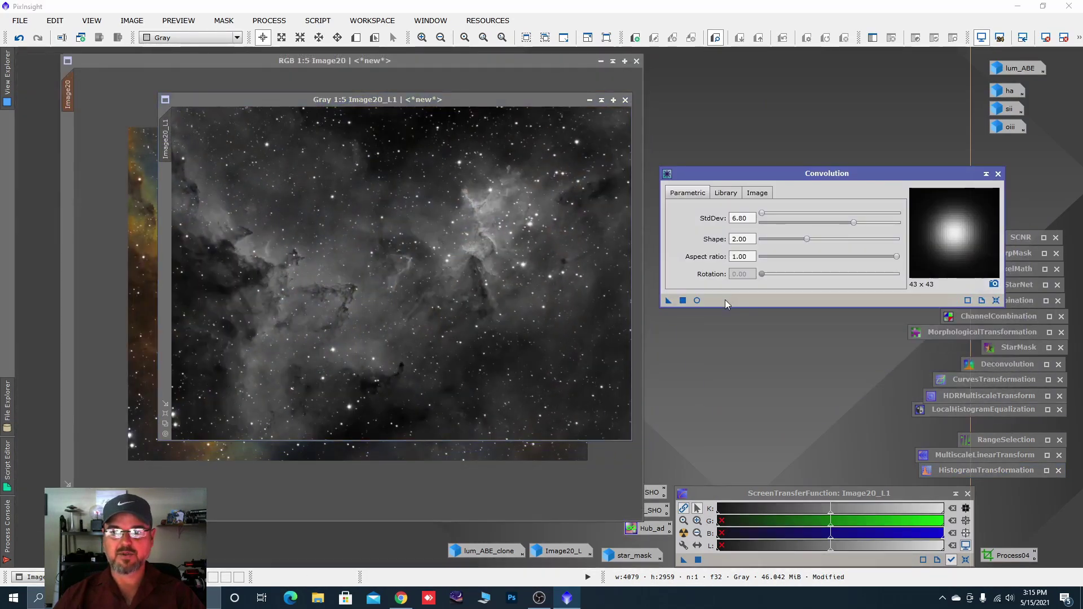
left_click(701, 302)
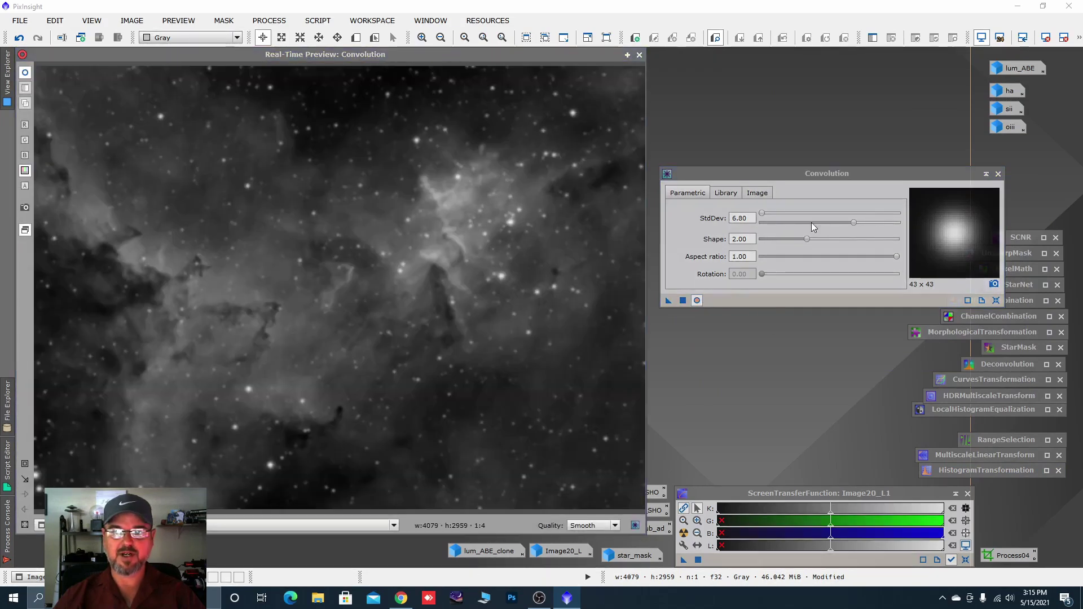
left_click(682, 302)
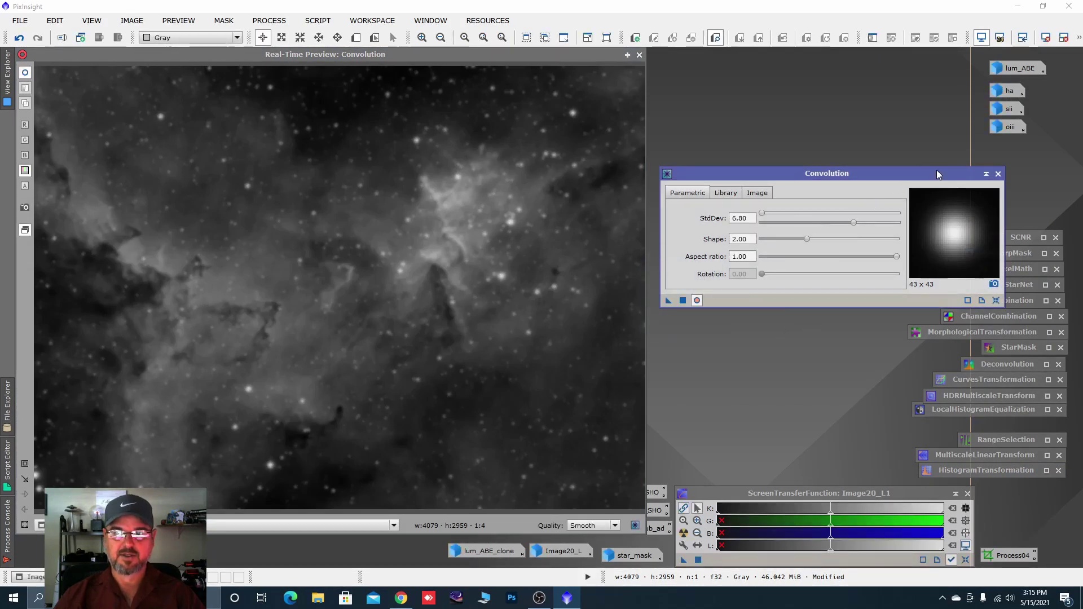
left_click(985, 174)
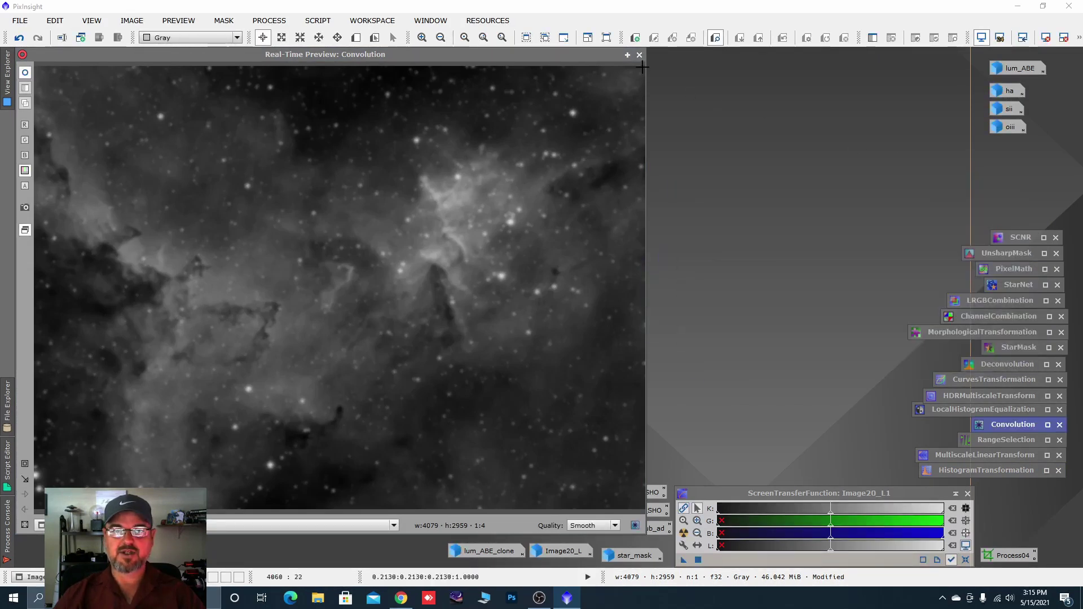
left_click(640, 55)
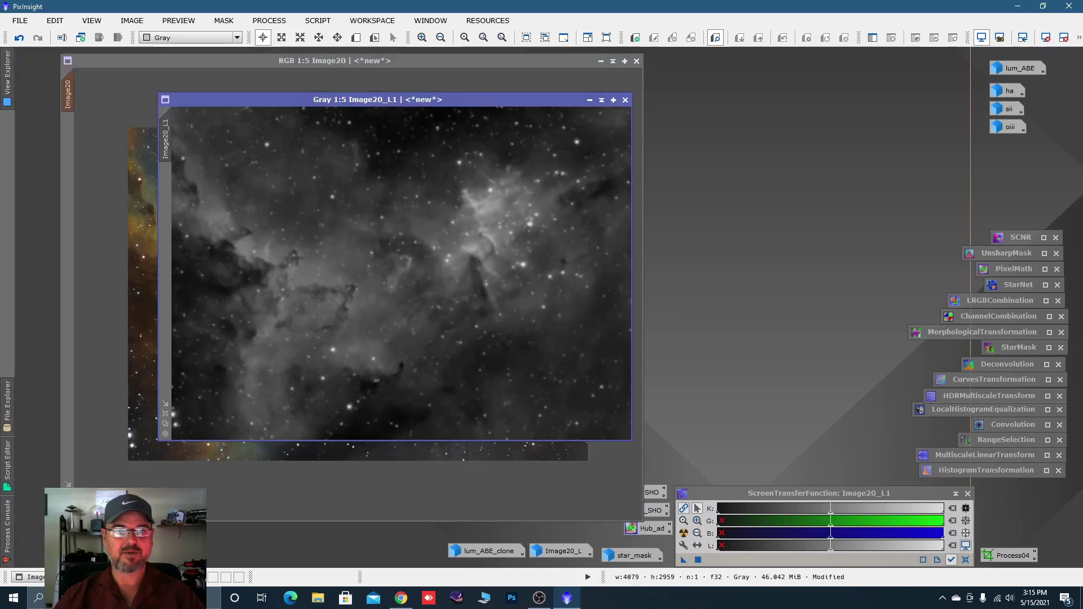
- Reassign the blurred Image20_L1 as Image20's mask, minimize it, and park it beside lum_ABE_clone
left_click_drag(263, 100, 311, 103)
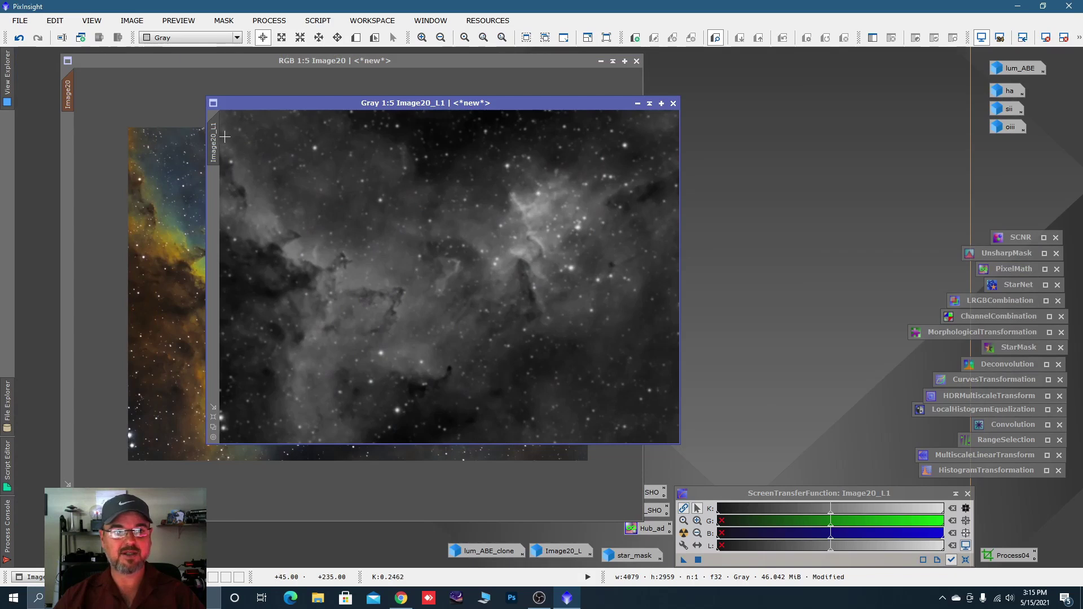
left_click_drag(215, 135, 70, 141)
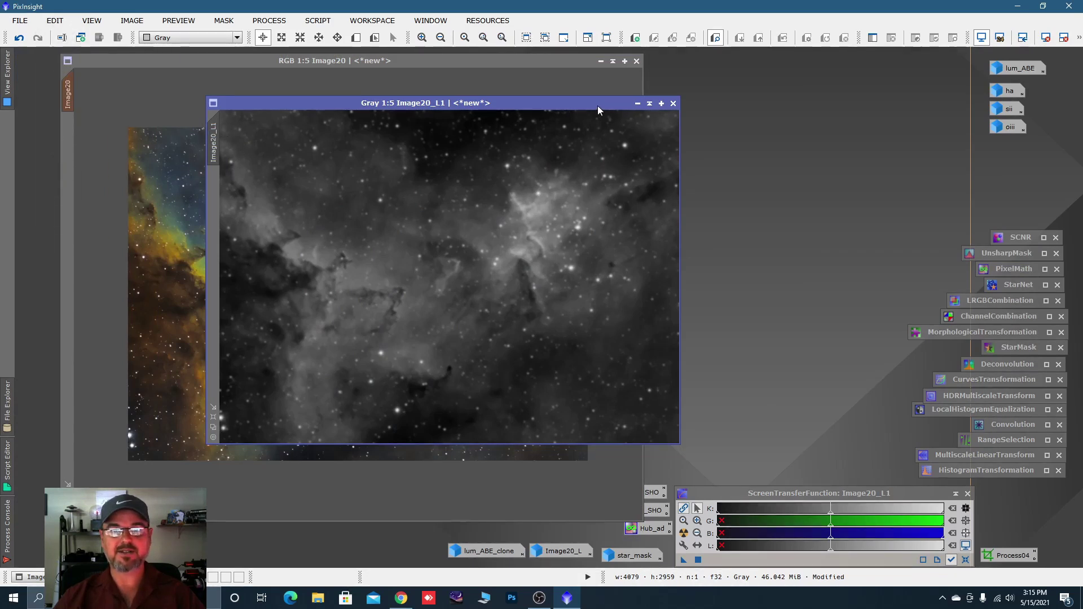
left_click(637, 103)
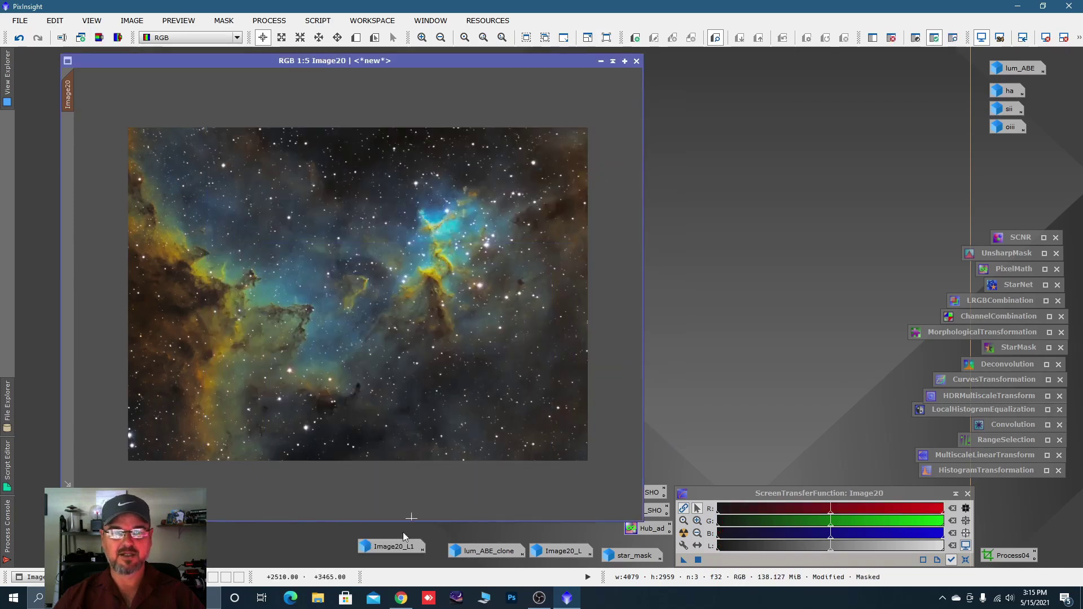
left_click_drag(389, 546, 403, 550)
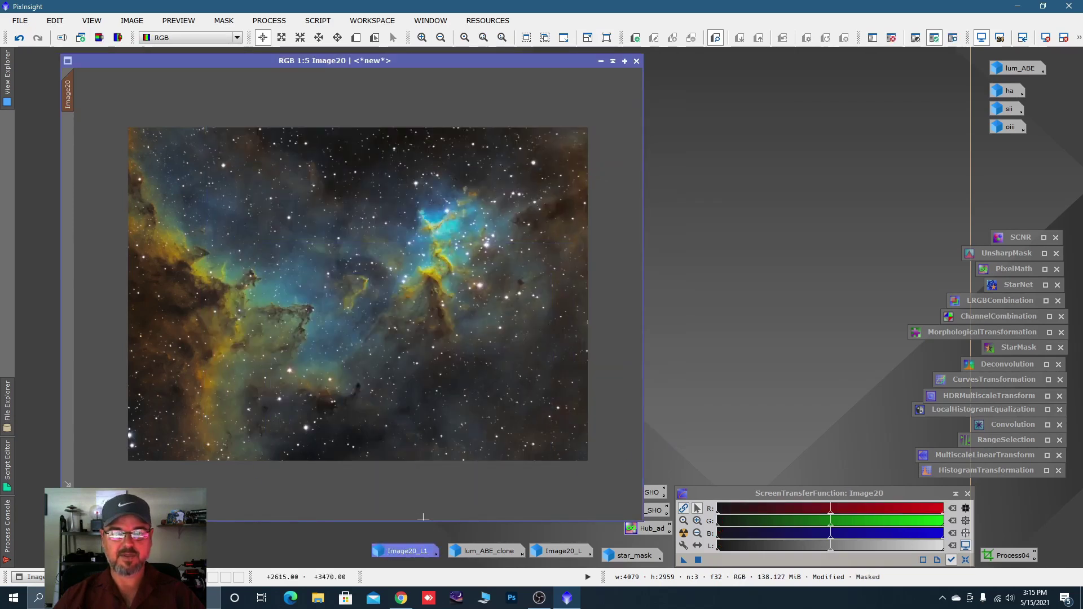
- Define two previews on Image20: about 830 × 450 px over the dark upper starfield, and a larger one over the central nebula pillar
left_click(356, 37)
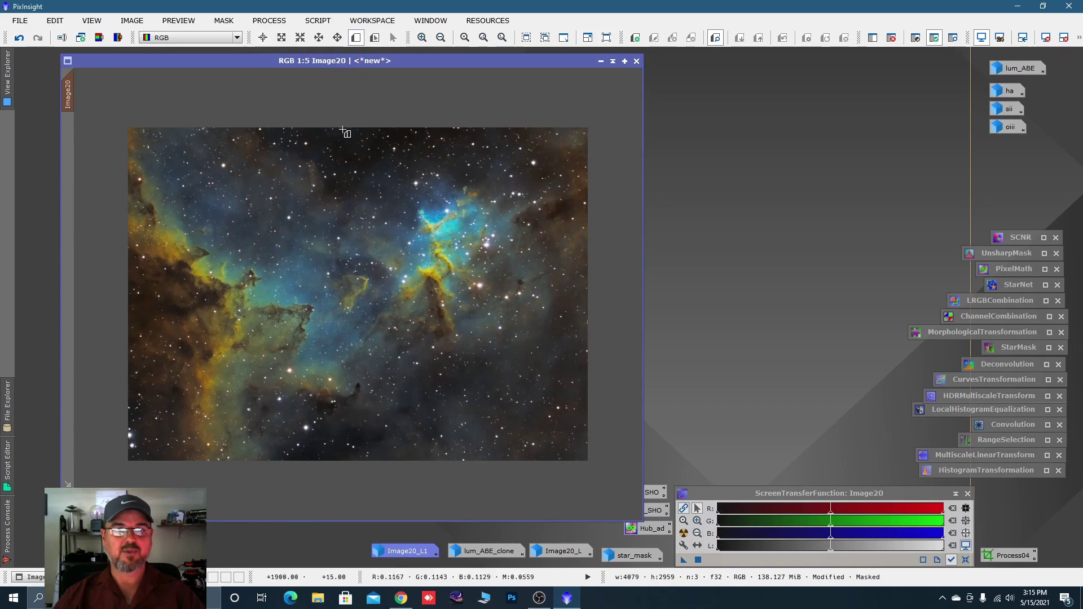
left_click_drag(293, 144, 386, 195)
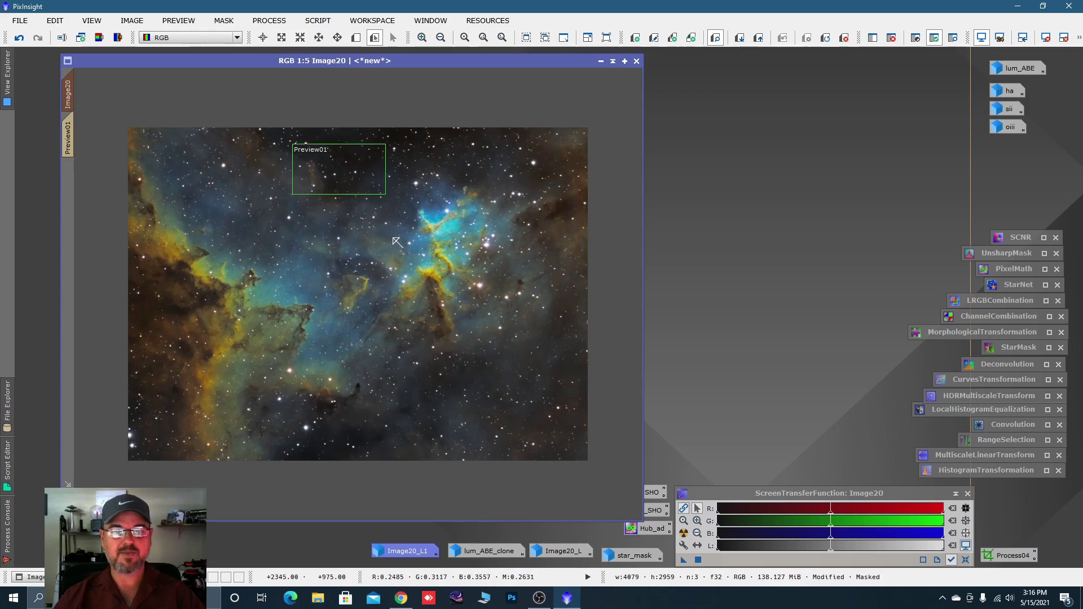
left_click(356, 37)
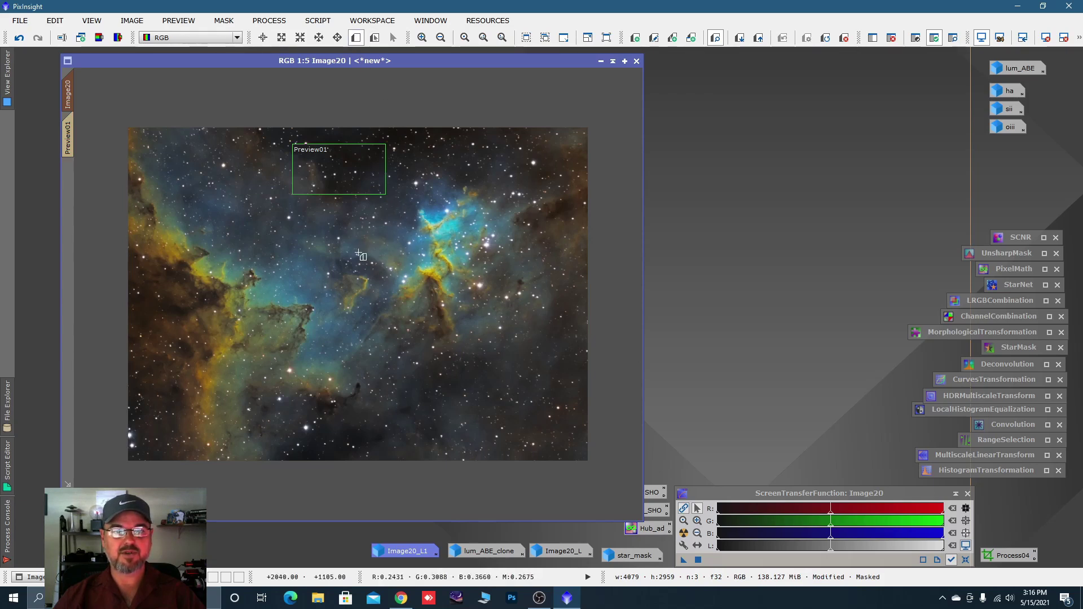
left_click_drag(349, 247, 483, 326)
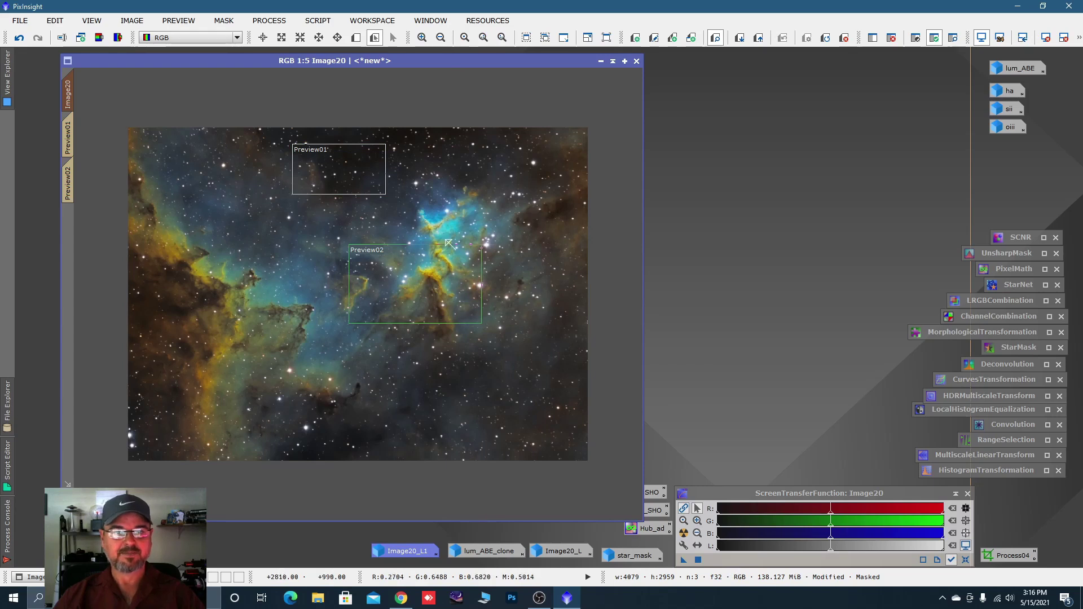
- Invert Image20's mask, then show its overlay to check the protected areas and hide it again
right_click(258, 182)
mouse_move(317, 306)
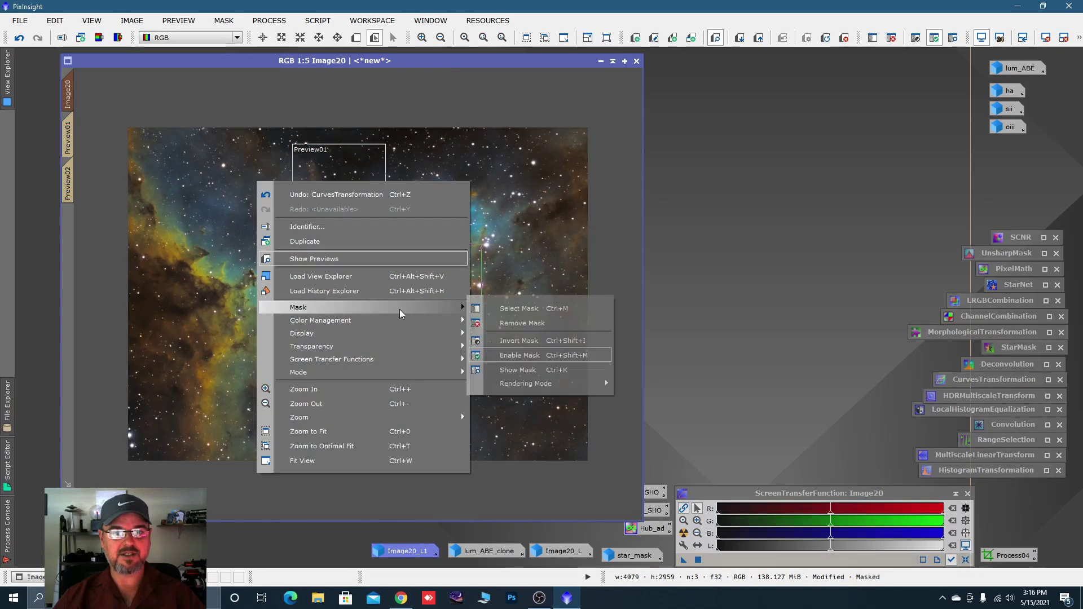
left_click(519, 341)
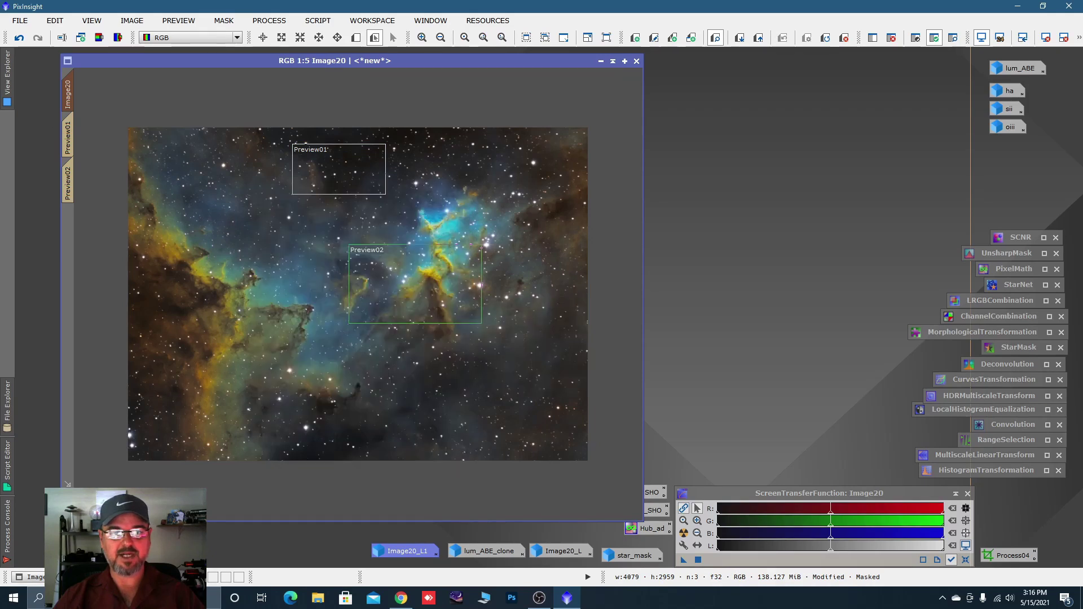
right_click(484, 215)
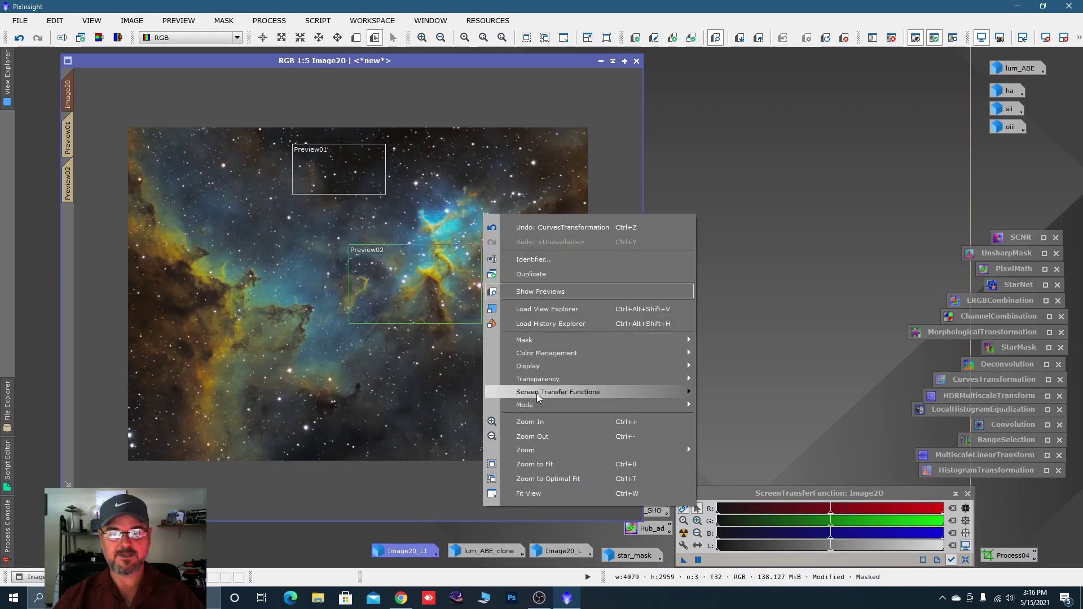
mouse_move(620, 340)
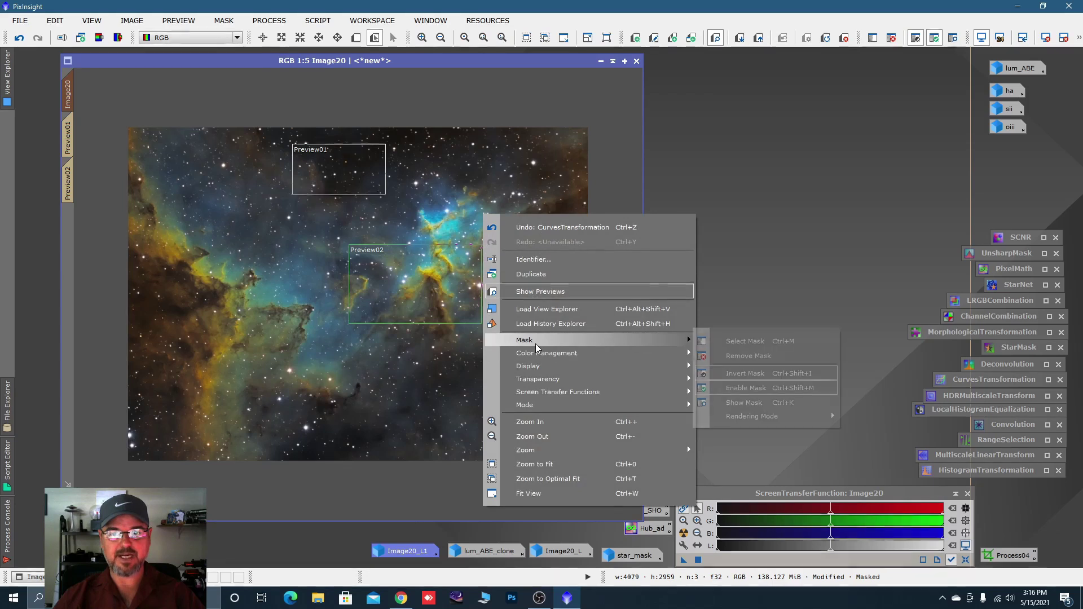
left_click(740, 404)
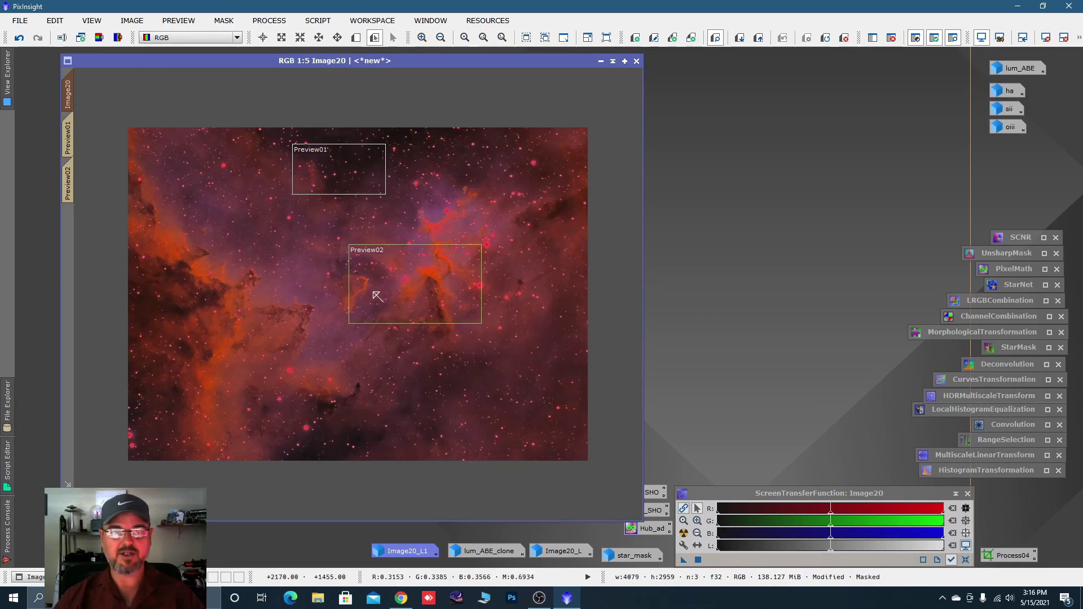
right_click(422, 221)
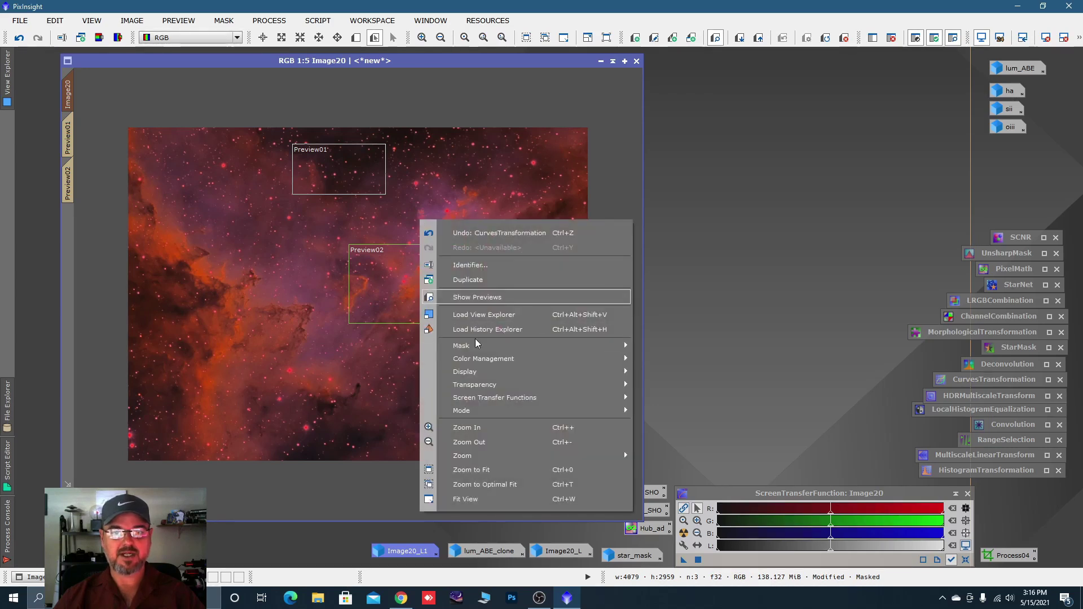
mouse_move(609, 345)
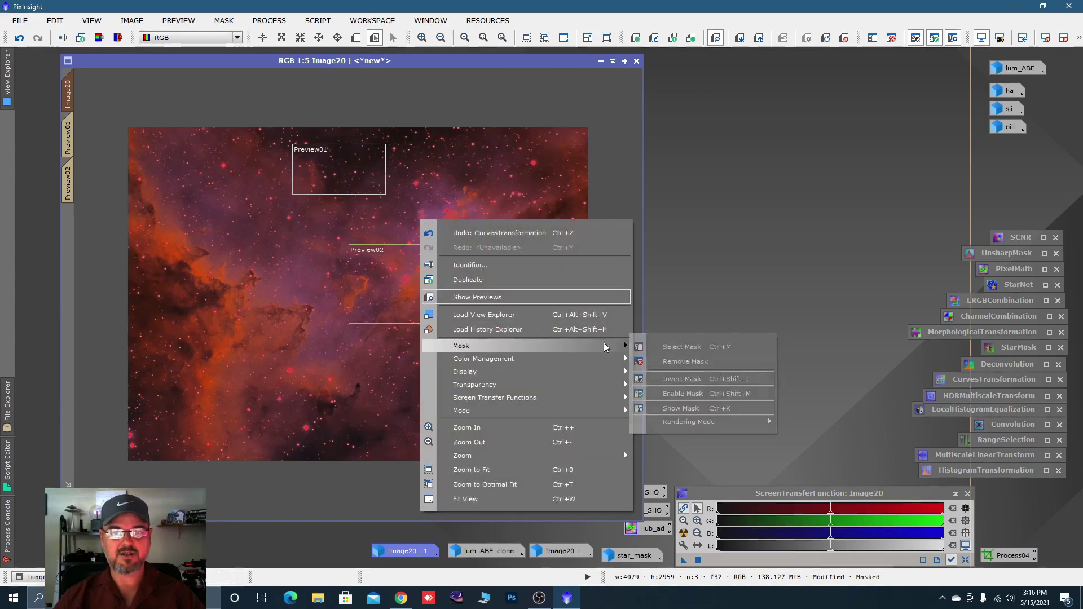
left_click(681, 408)
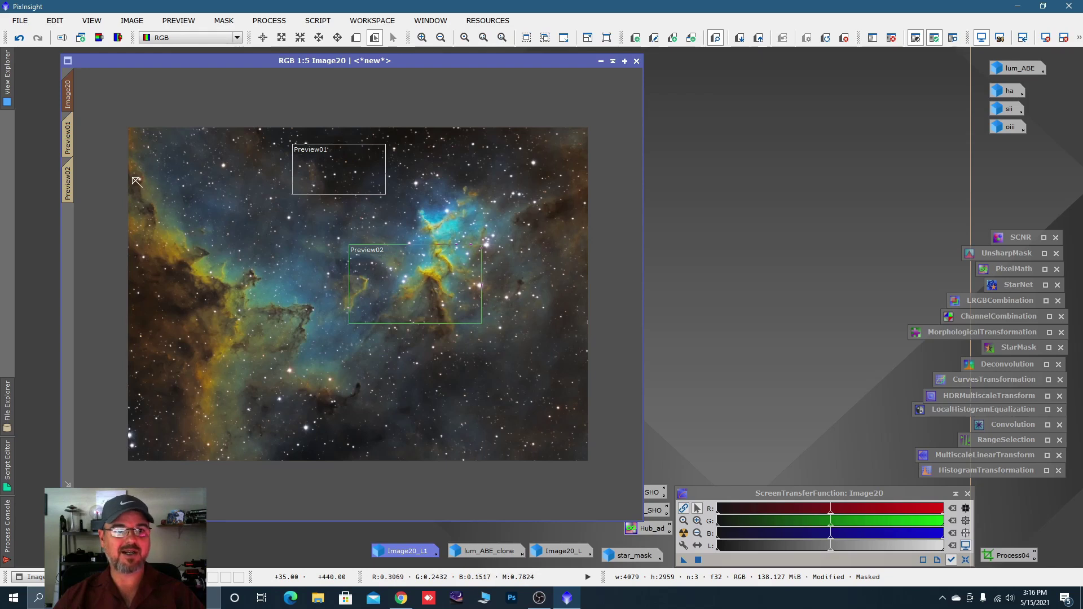
- Inspect the dark background noise in Preview01 up to 2:1 and open the TGVDenoise process
left_click(76, 151)
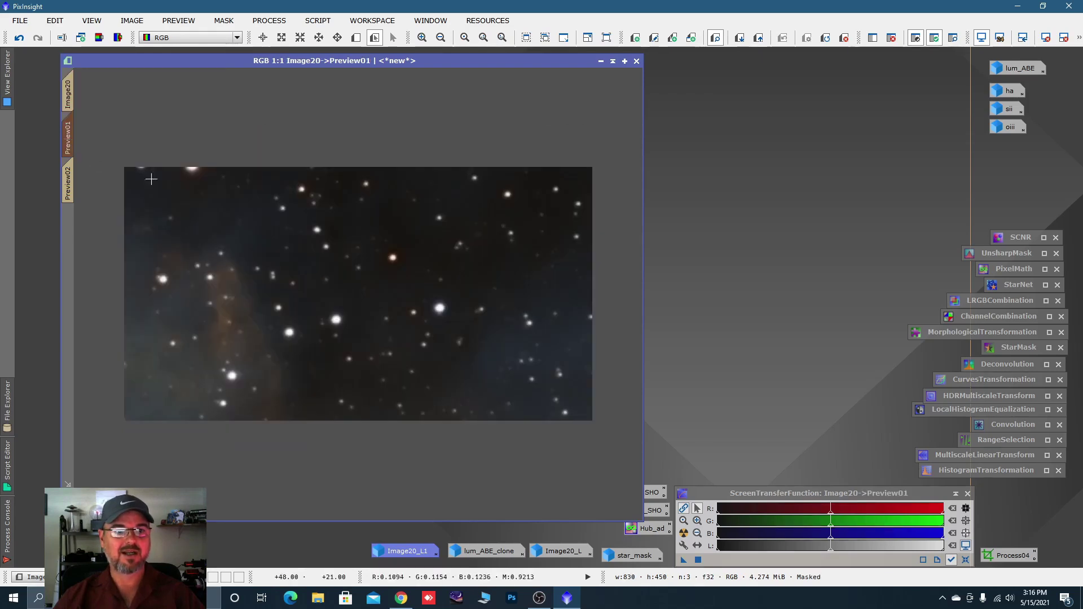
key("alt+r")
scroll(467, 205, "down", 1)
scroll(384, 289, "up", 1)
scroll(384, 290, "up", 1)
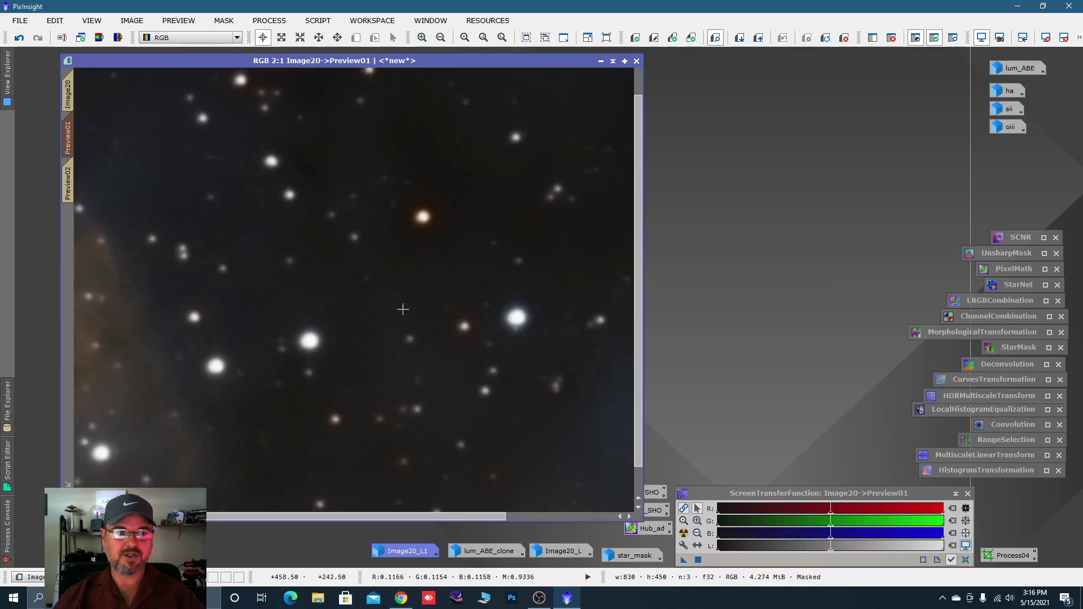
scroll(402, 309, "down", 1)
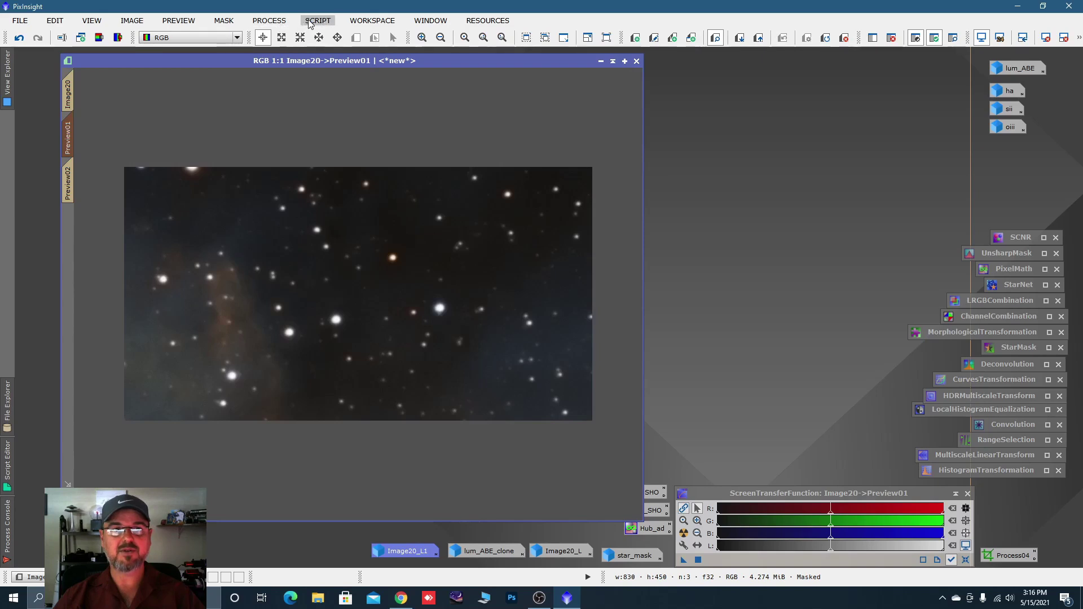
left_click(269, 20)
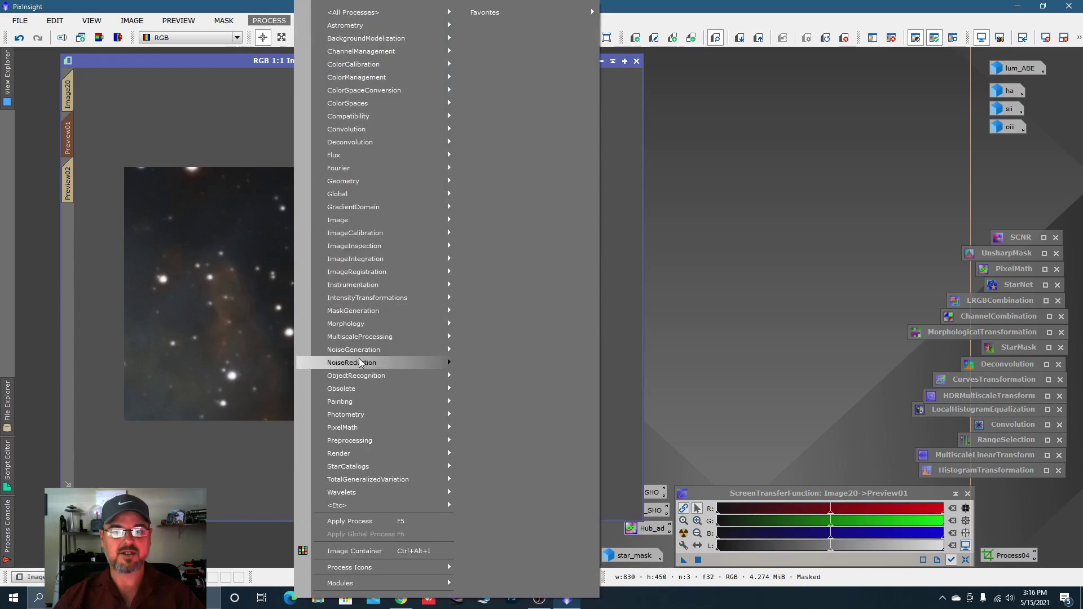
mouse_move(360, 363)
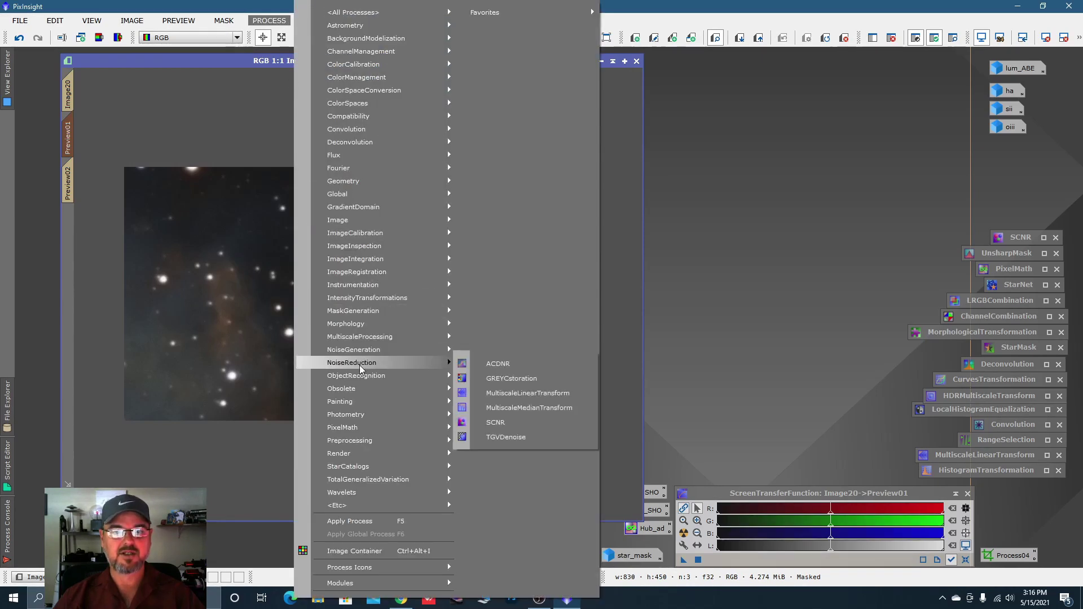
left_click(513, 437)
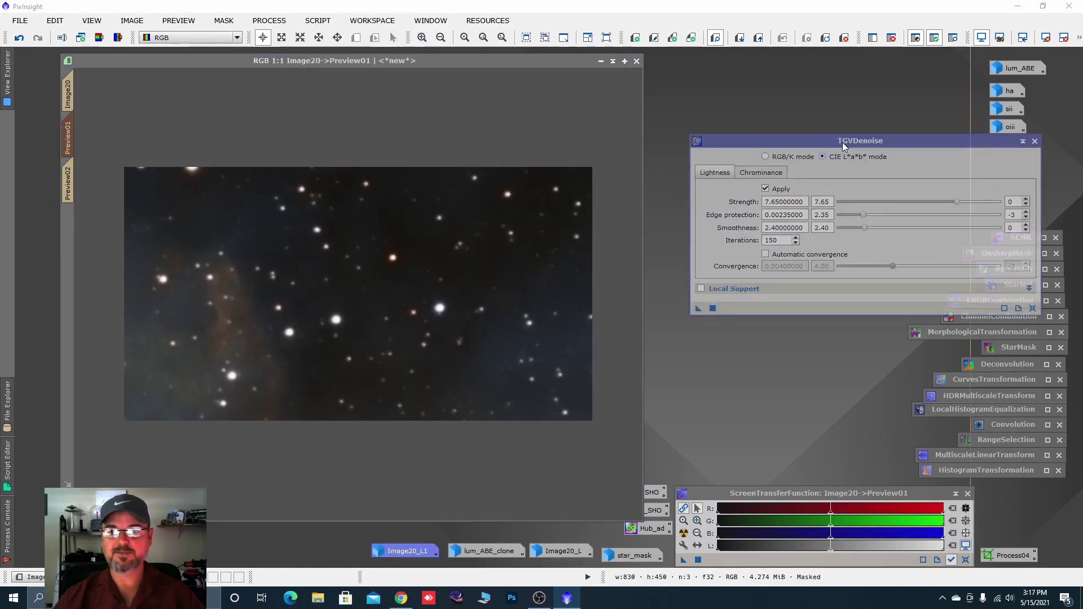
left_click(765, 157)
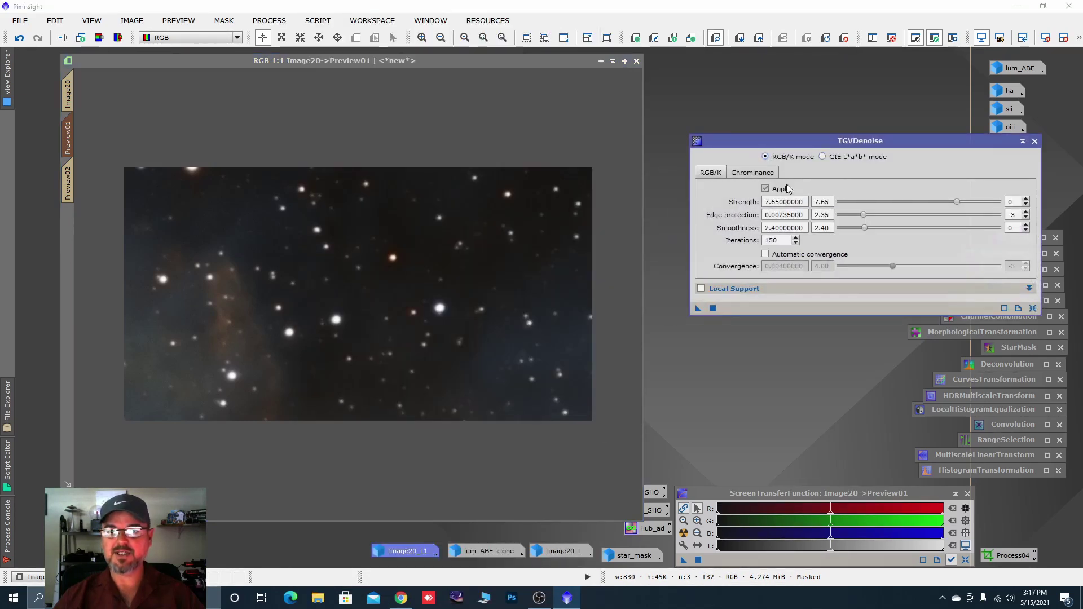
left_click(822, 157)
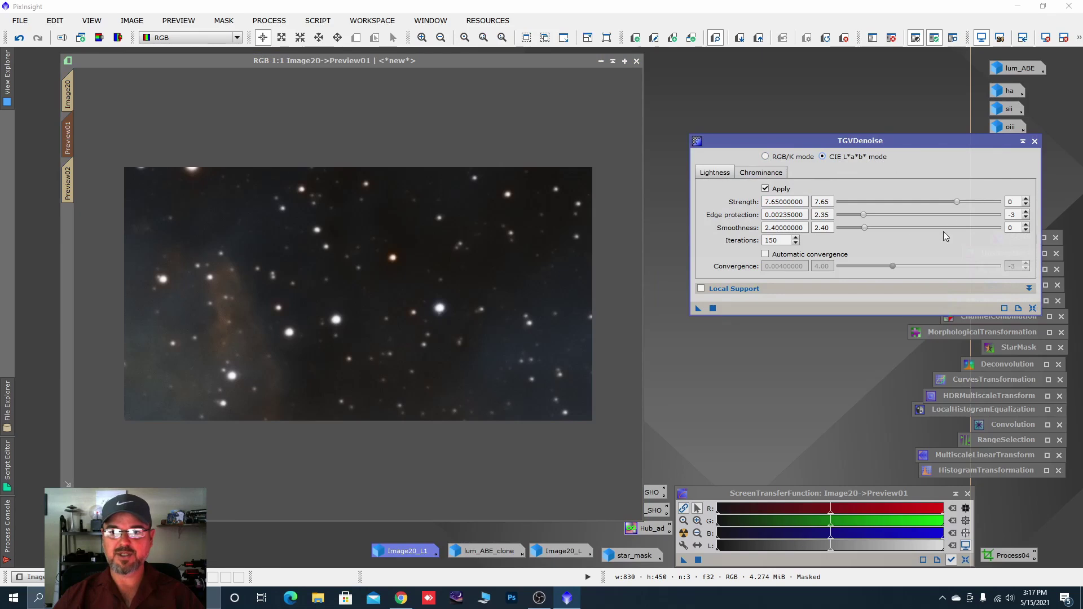
left_click_drag(957, 202, 937, 202)
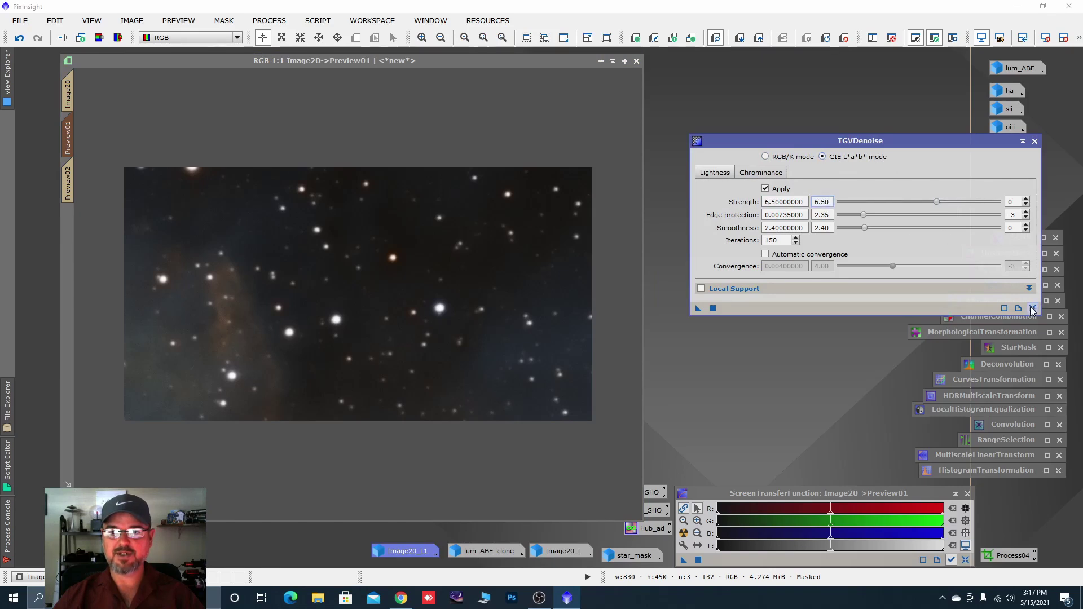
- Reset TGVDenoise to its default settings, select CIE L*a*b* mode, and apply it to Preview01
left_click(1033, 308)
left_click(832, 158)
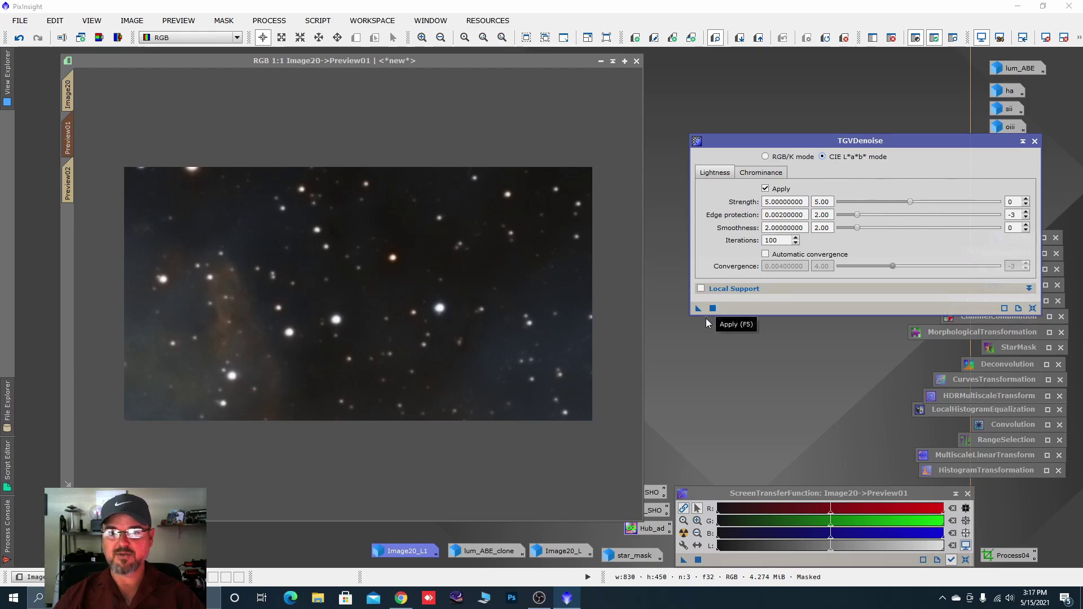
left_click_drag(698, 308, 488, 221)
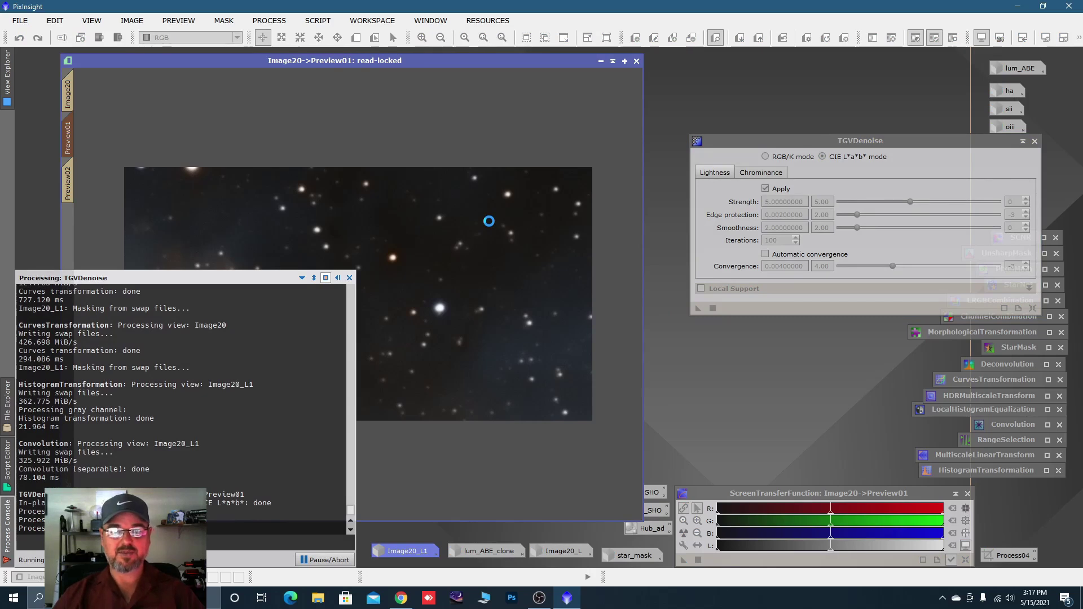
- Examine the denoised background and stars of Preview01 at magnifications up to 4:1
key("ctrl+plus")
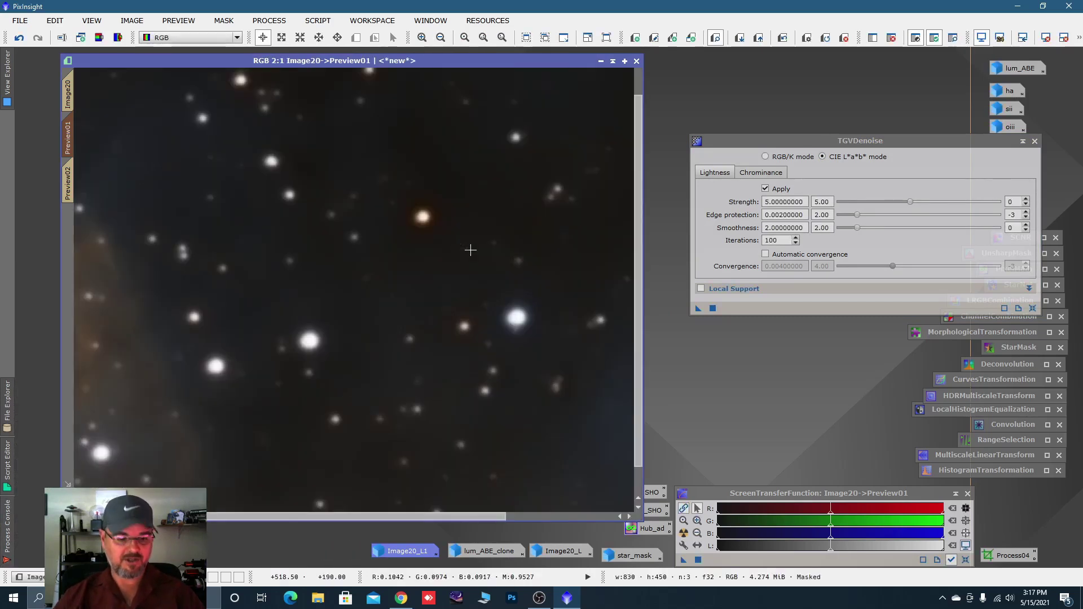
key("ctrl+plus")
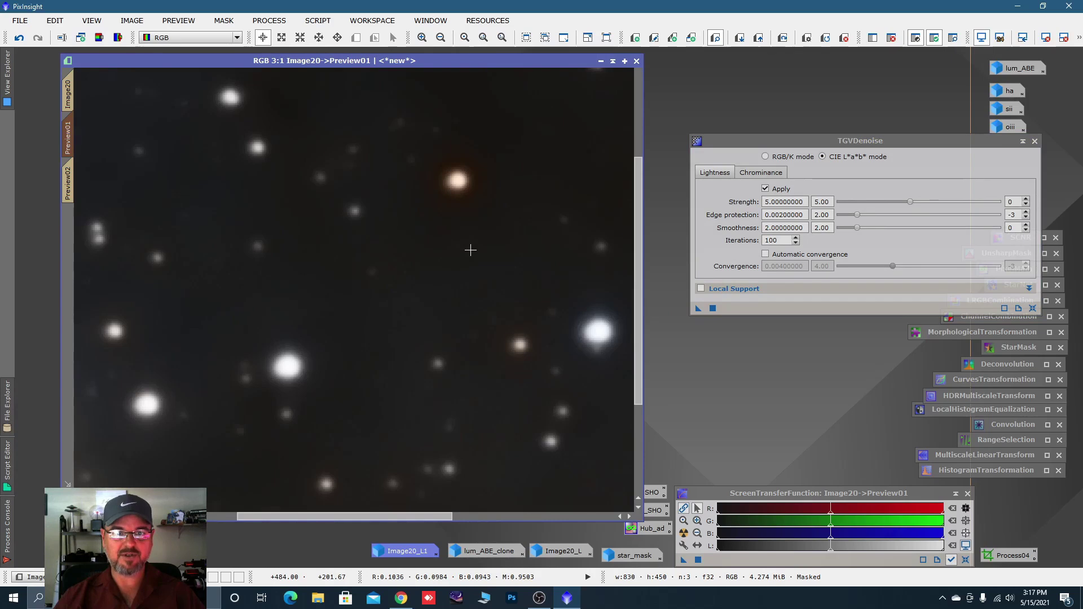
key("ctrl+plus")
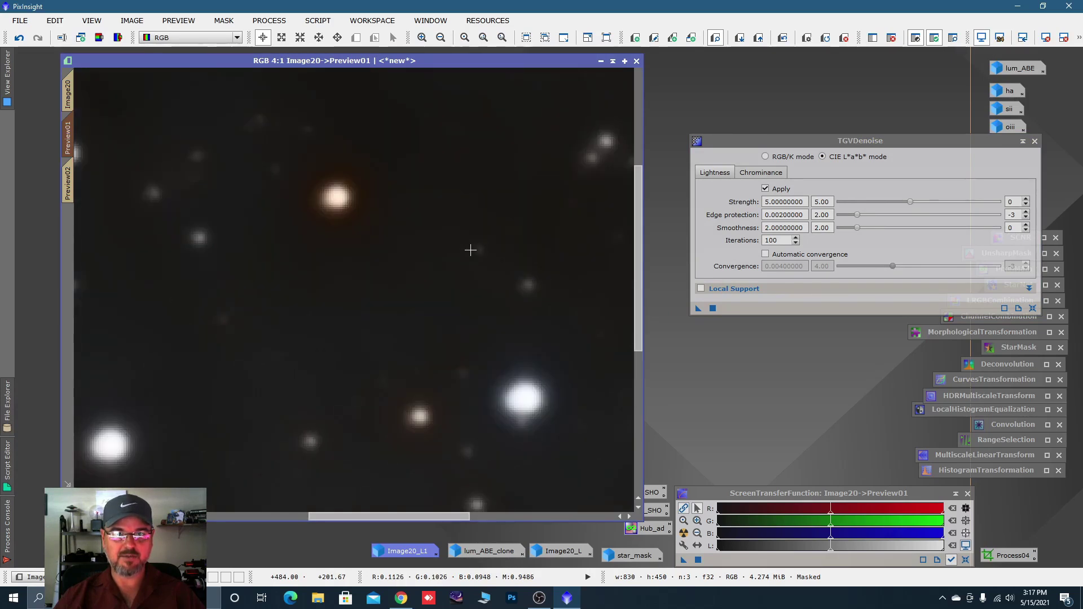
key("ctrl+minus")
key("ctrl+minus")
key("ctrl+minus")
key("ctrl+minus")
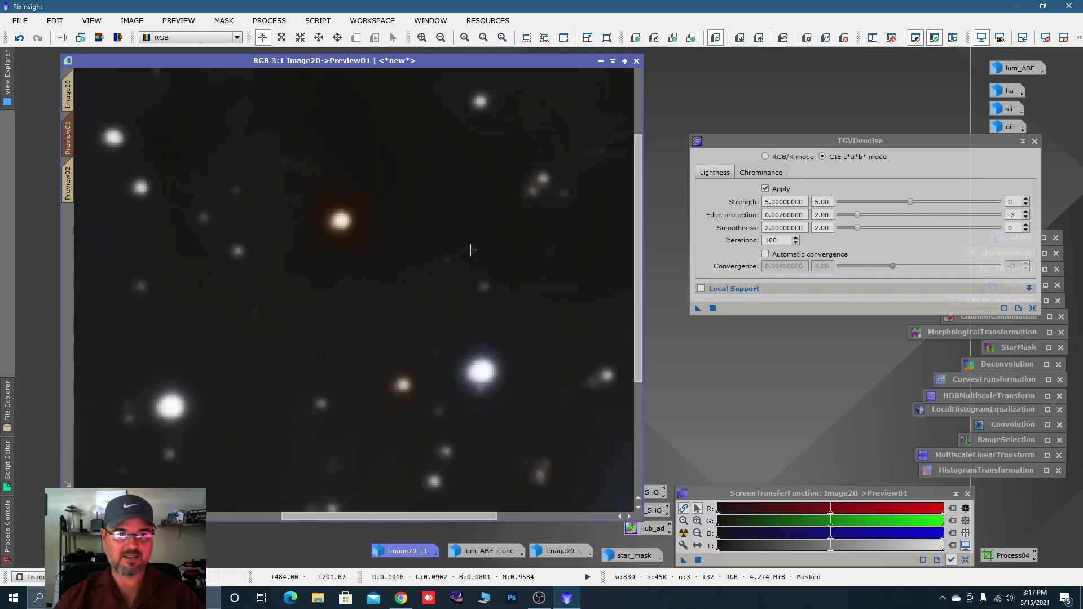
- Apply TGVDenoise to the full Image20, then minimize its window and park it above SCNR
left_click(68, 88)
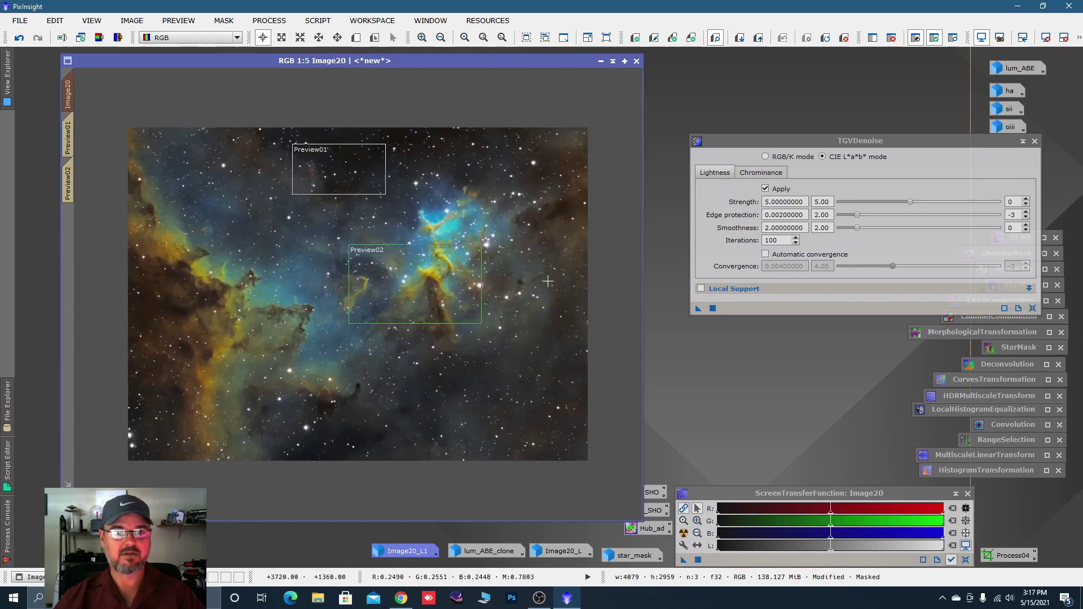
left_click(713, 308)
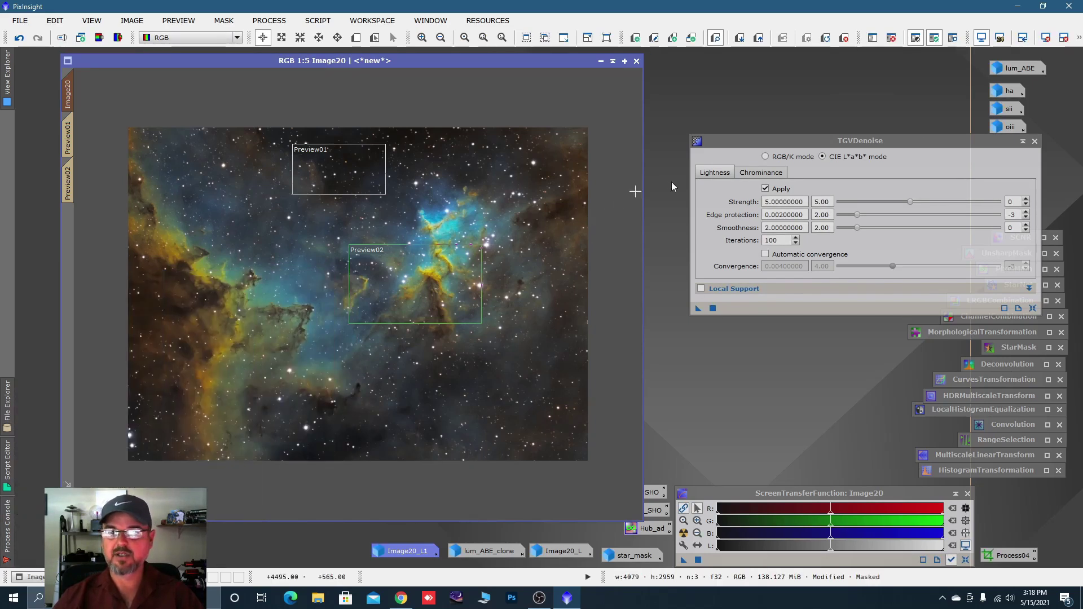
left_click(1035, 142)
left_click_drag(806, 230, 986, 220)
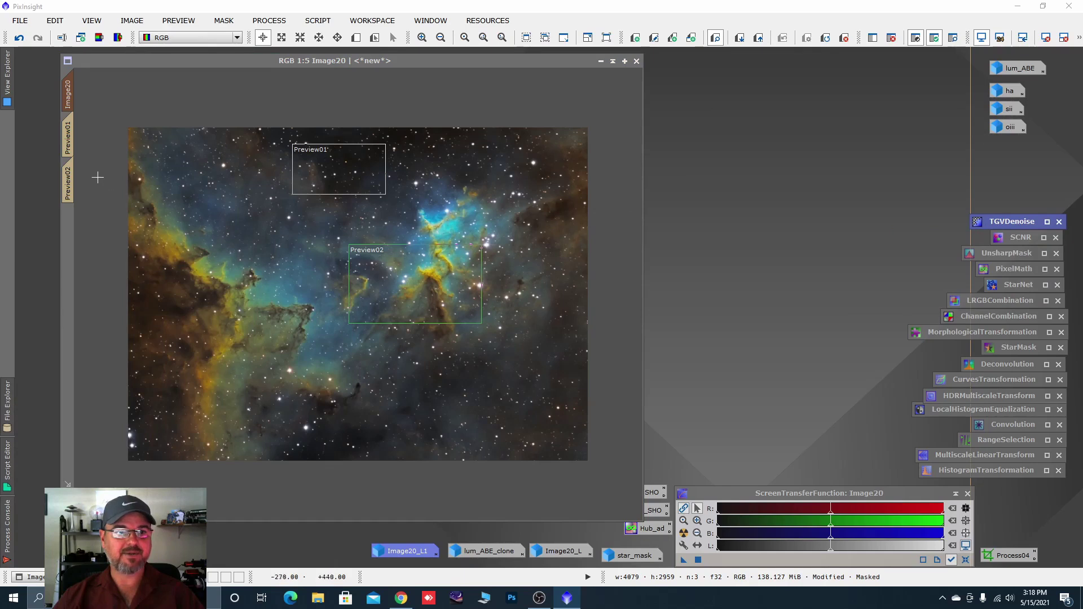
- Invert the luminance mask on Image20 so that the dark background is protected and the bright nebula is exposed
right_click(277, 208)
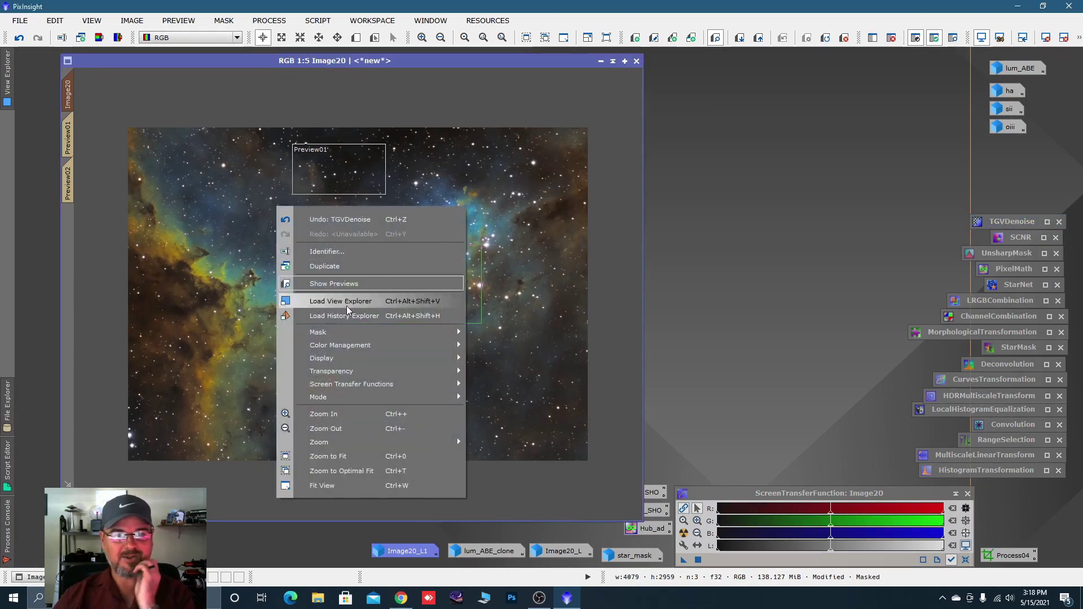
mouse_move(395, 332)
left_click(506, 367)
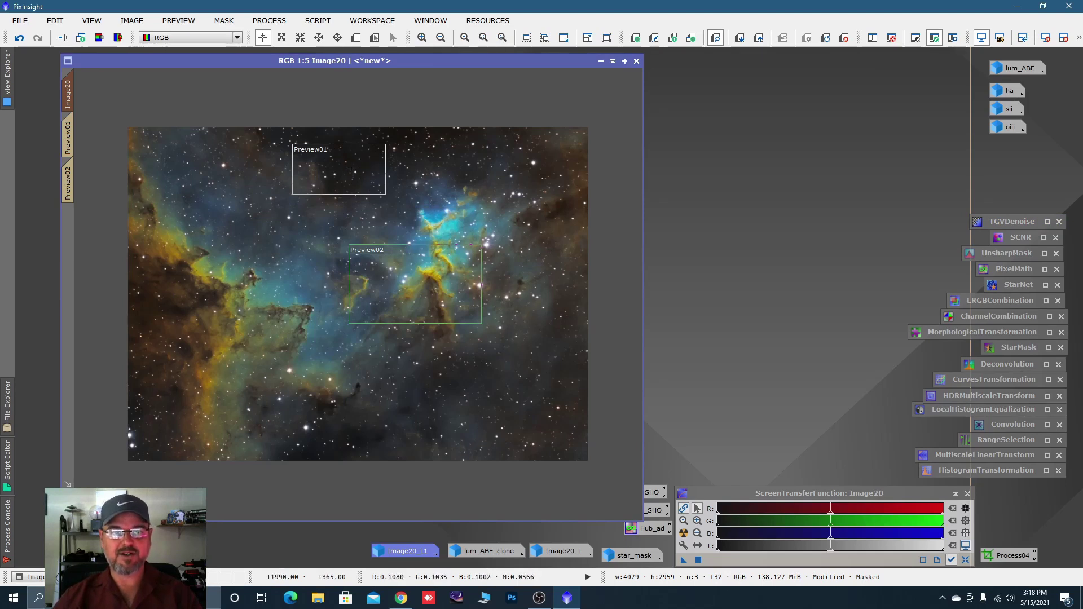
- Display the mask overlay on Image20 to check which areas it protects, and hide it again
right_click(418, 192)
mouse_move(497, 319)
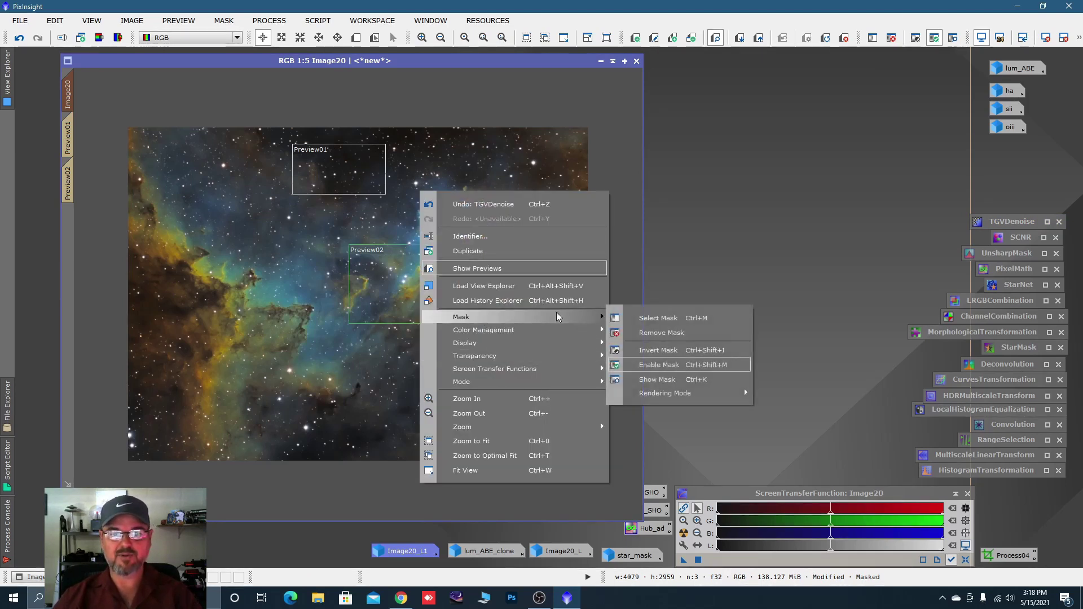
left_click(658, 379)
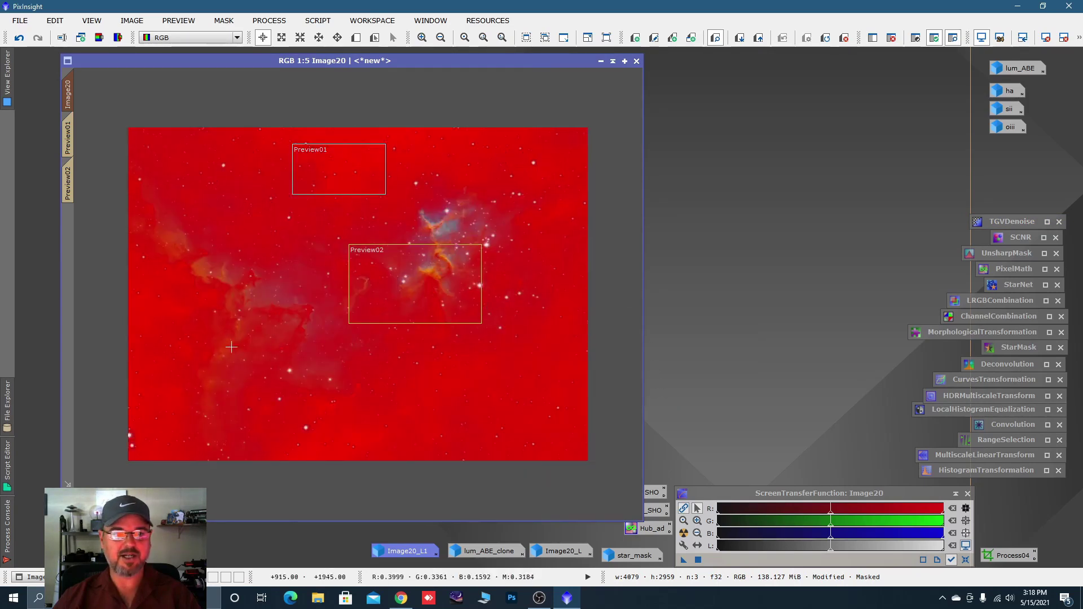
right_click(346, 176)
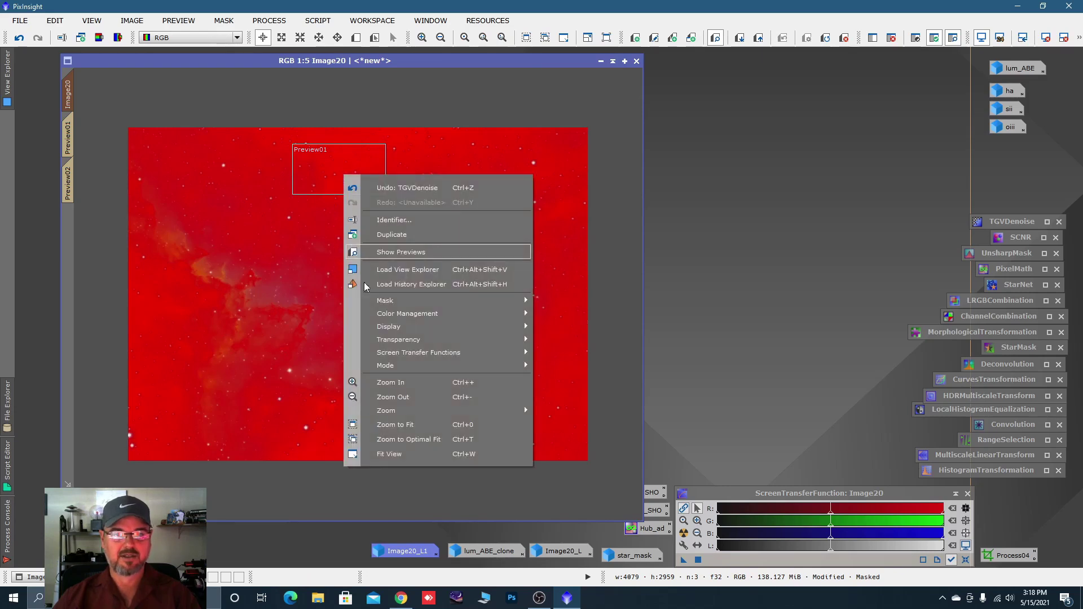
mouse_move(394, 300)
left_click(581, 363)
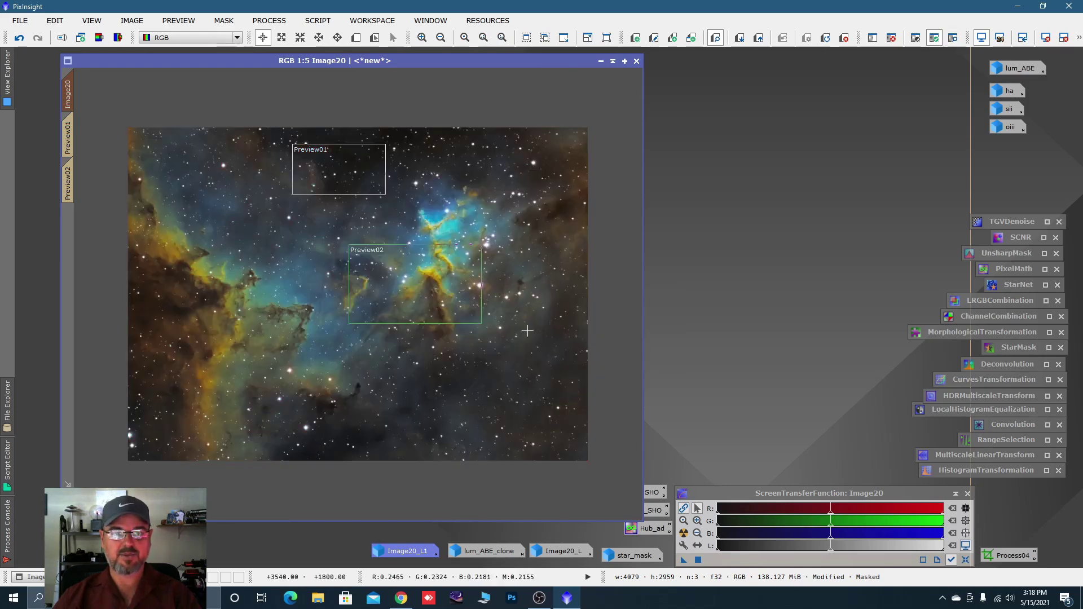
- Inspect the nebula detail in Preview02 at magnifications up to 1:1 and open the UnsharpMask process
left_click(68, 176)
scroll(398, 257, "down", 2)
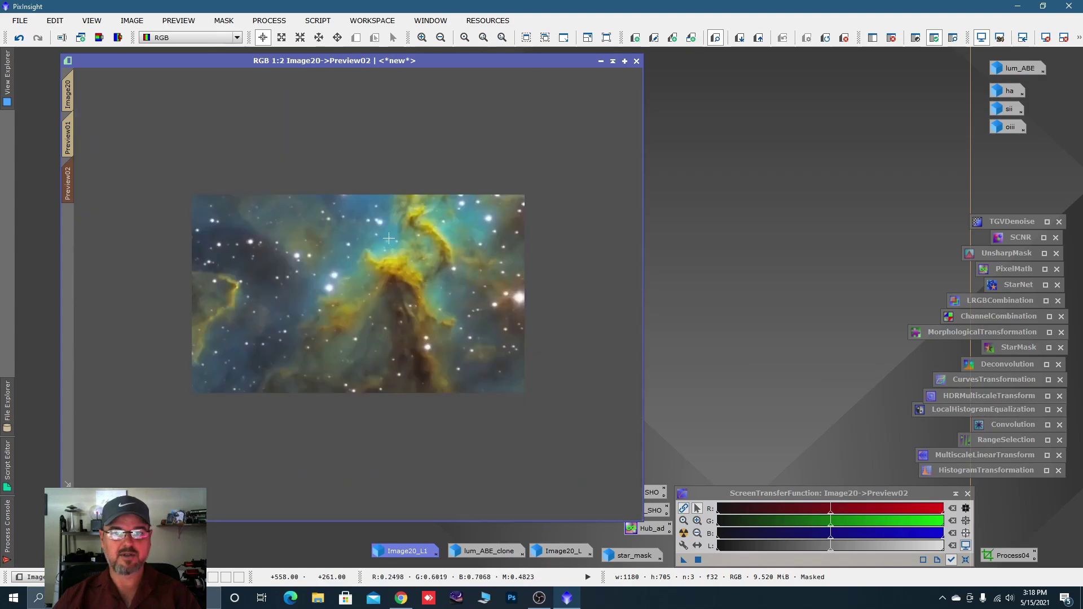
scroll(398, 258, "up", 1)
scroll(399, 258, "up", 1)
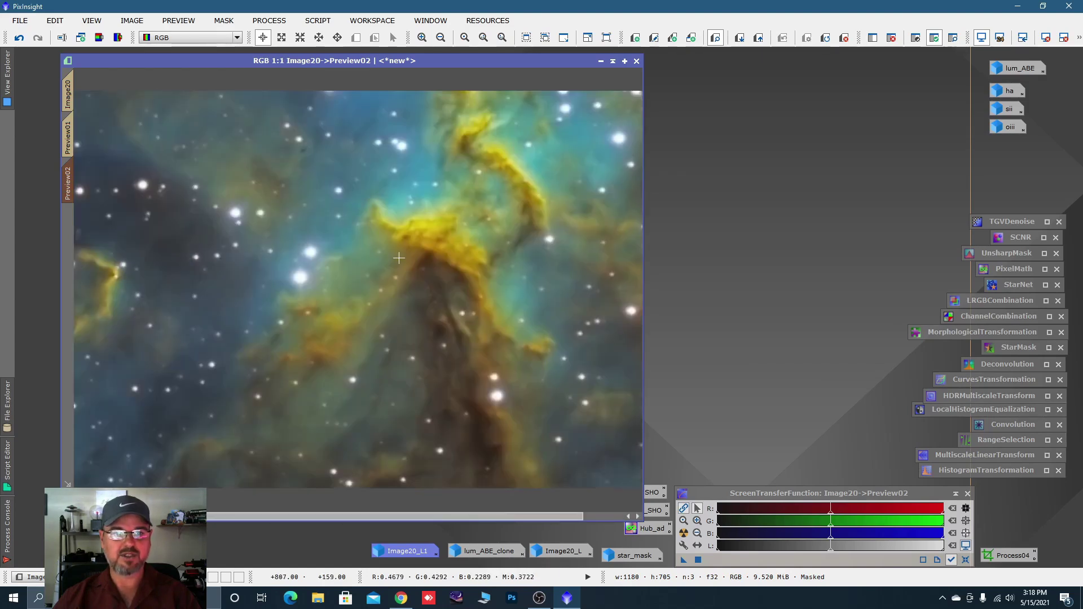
scroll(398, 258, "down", 1)
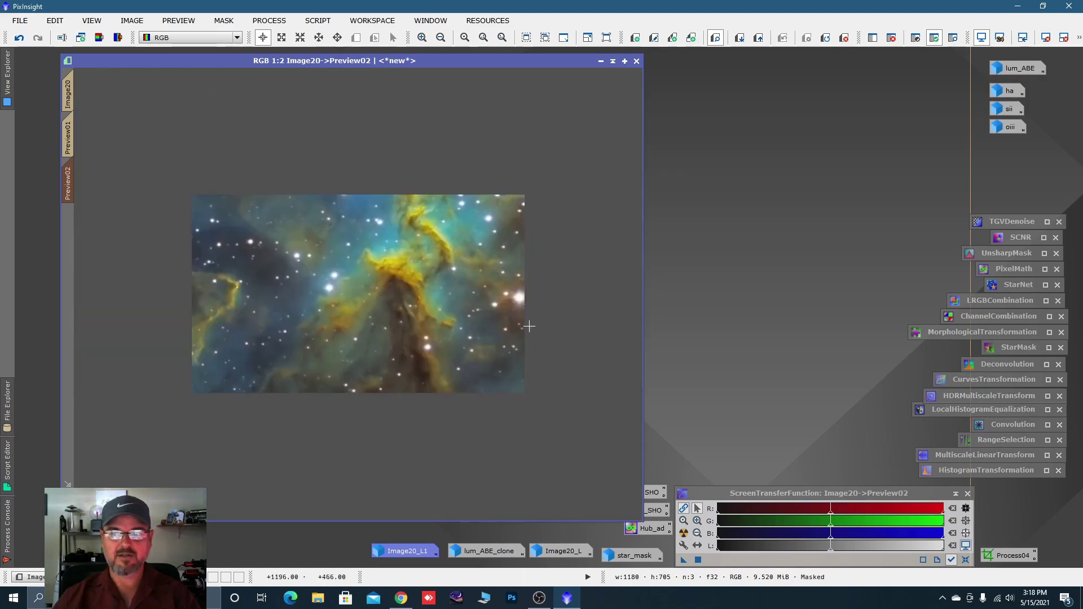
double_click(1014, 252)
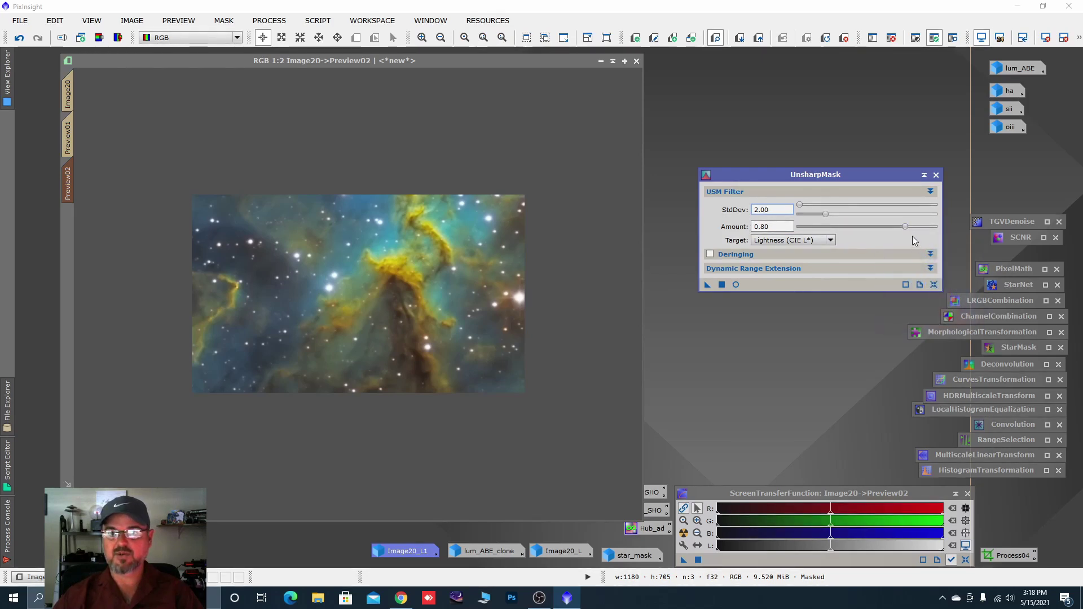
- Try UnsharpMask with an amount of 0.62 on Preview02 and examine the sharpening at 1:1
left_click_drag(906, 228, 879, 228)
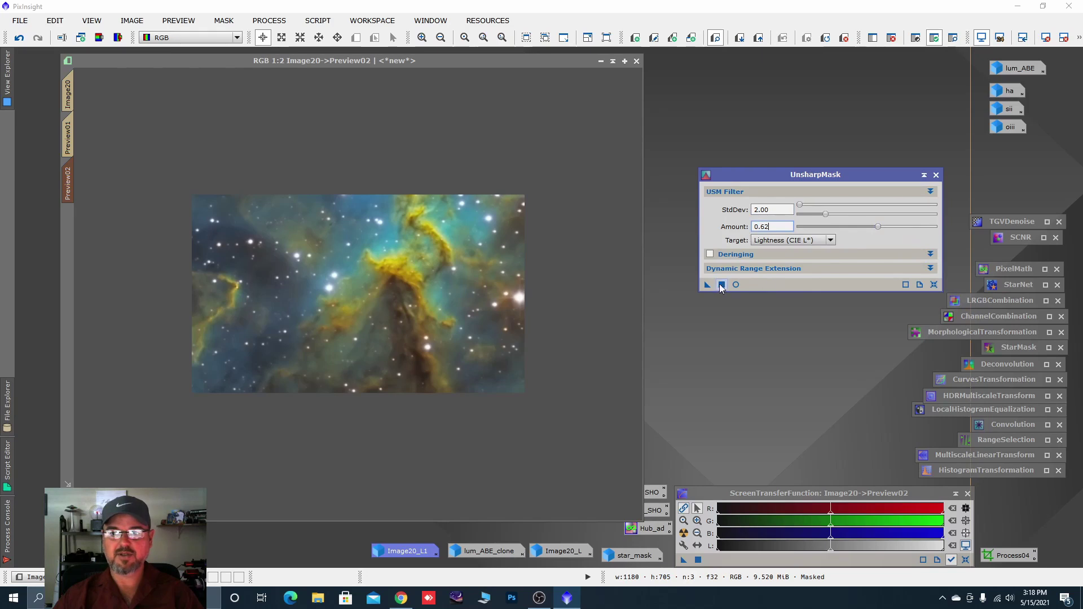
left_click(463, 287)
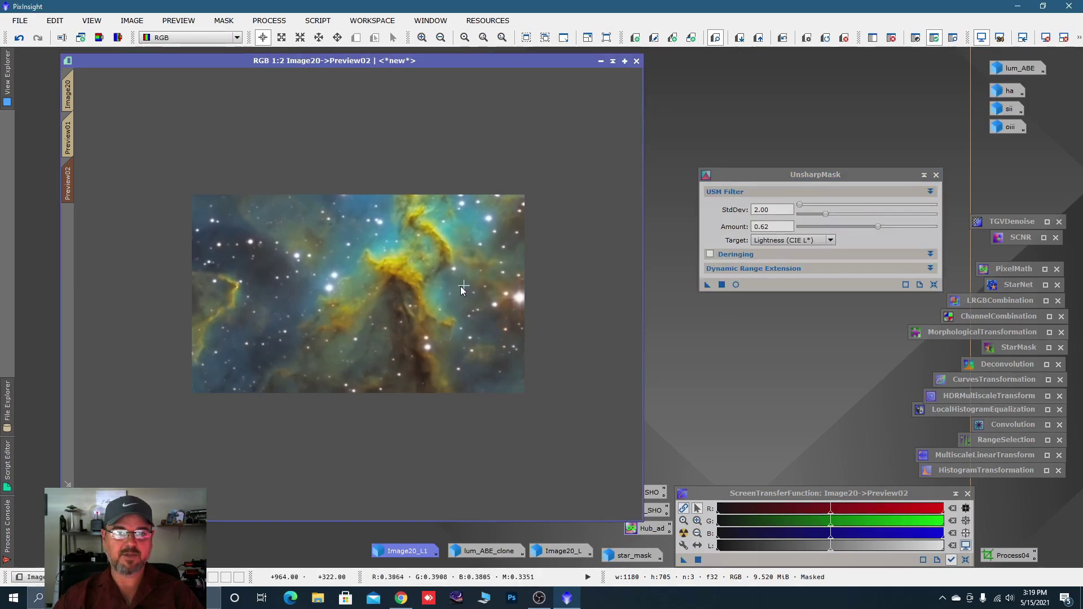
scroll(416, 287, "up", 1)
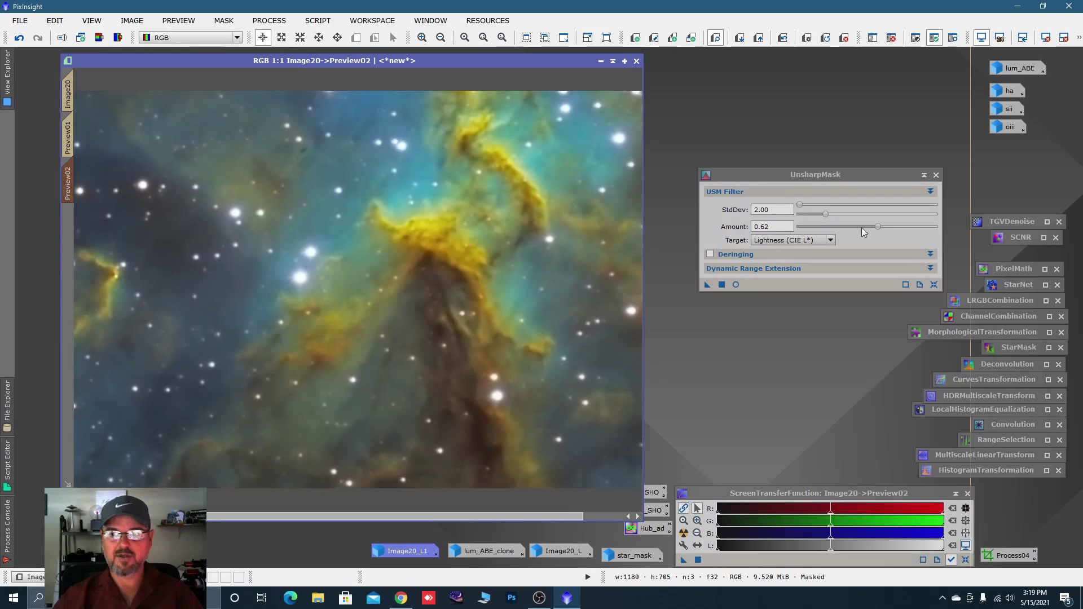
- Set the UnsharpMask amount to 0.81, apply it to Preview02, and review the sharpened detail
left_click_drag(878, 226, 906, 228)
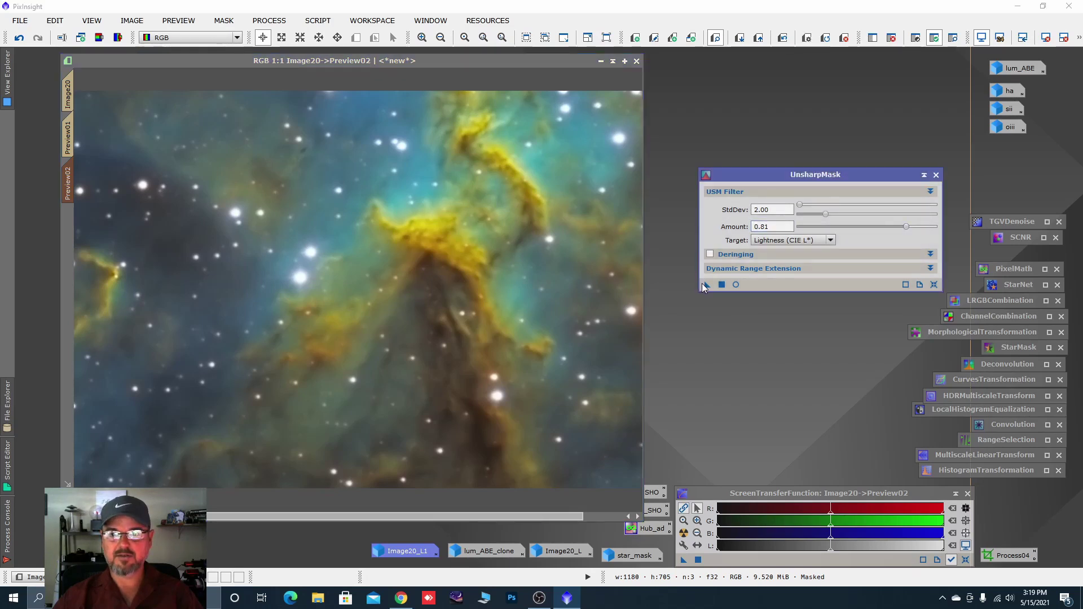
left_click_drag(702, 283, 614, 276)
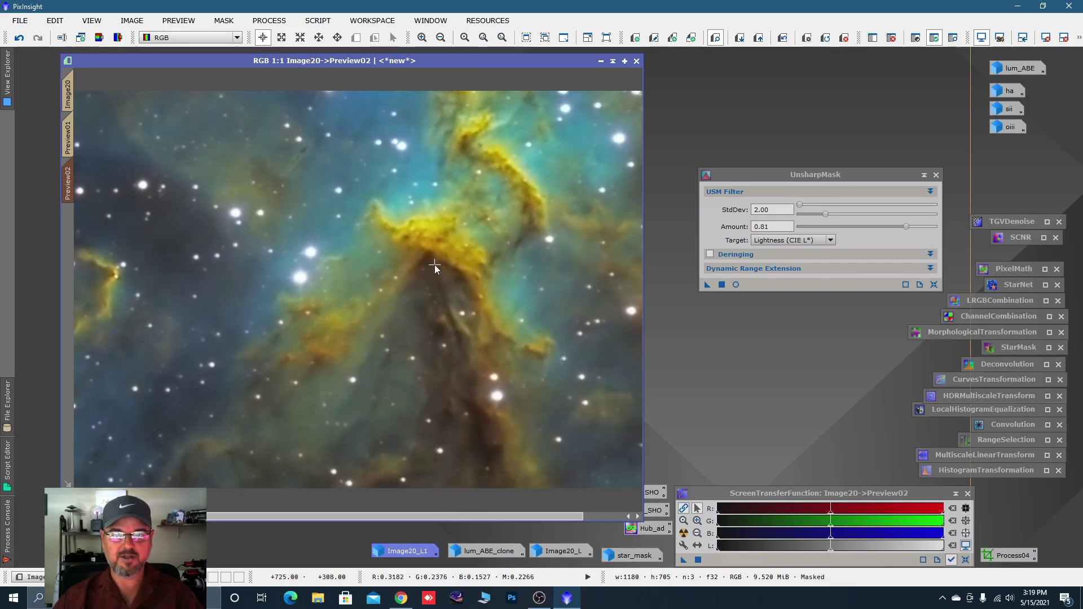
scroll(451, 262, "down", 2)
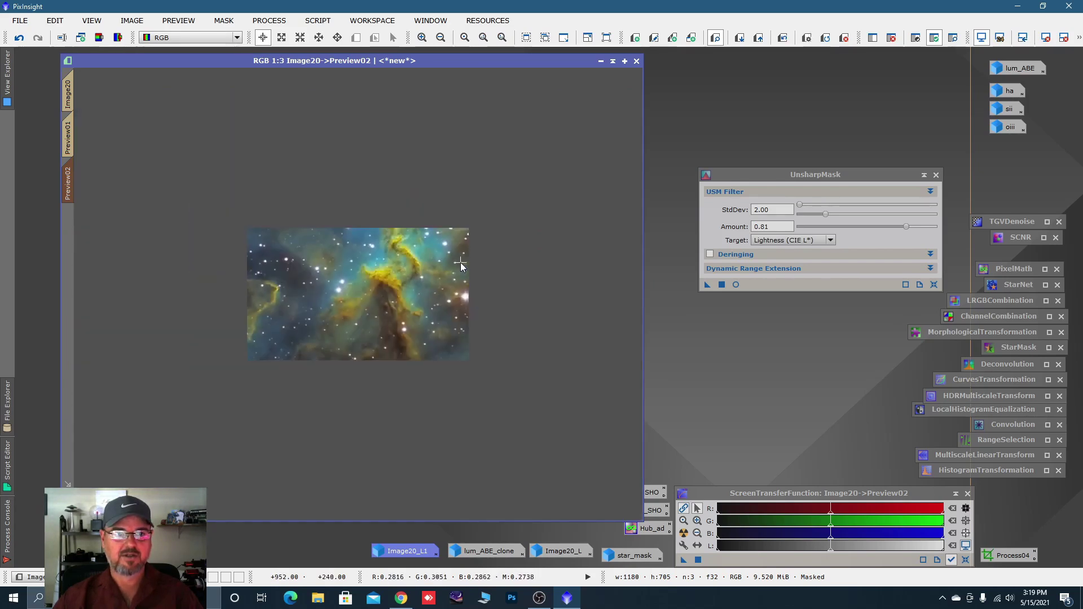
- Apply UnsharpMask with the 0.81 amount to the full Image20 and minimize its window
left_click(68, 95)
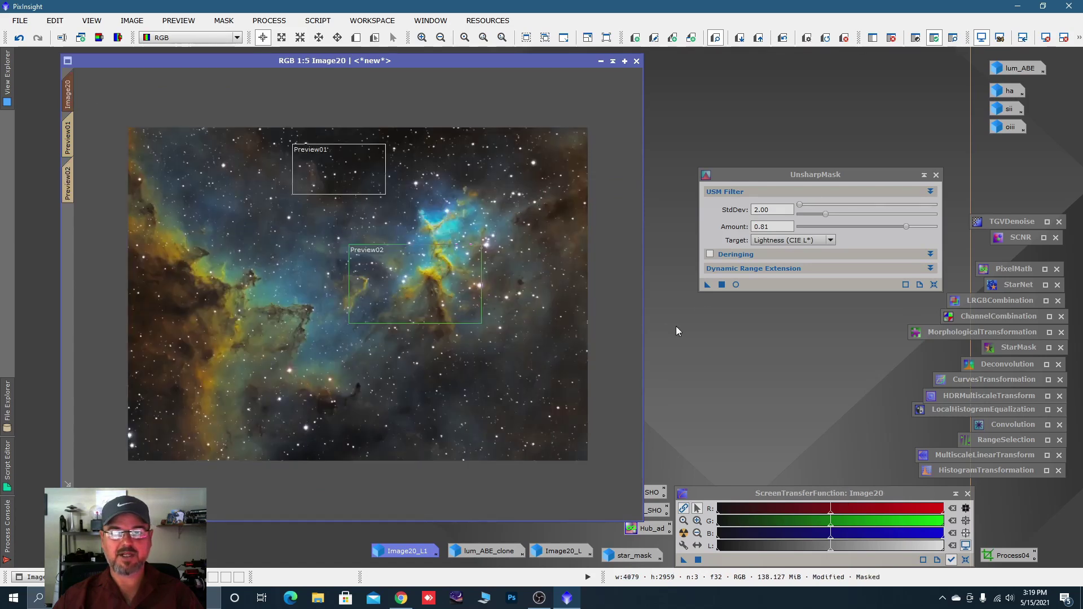
left_click_drag(705, 285, 547, 266)
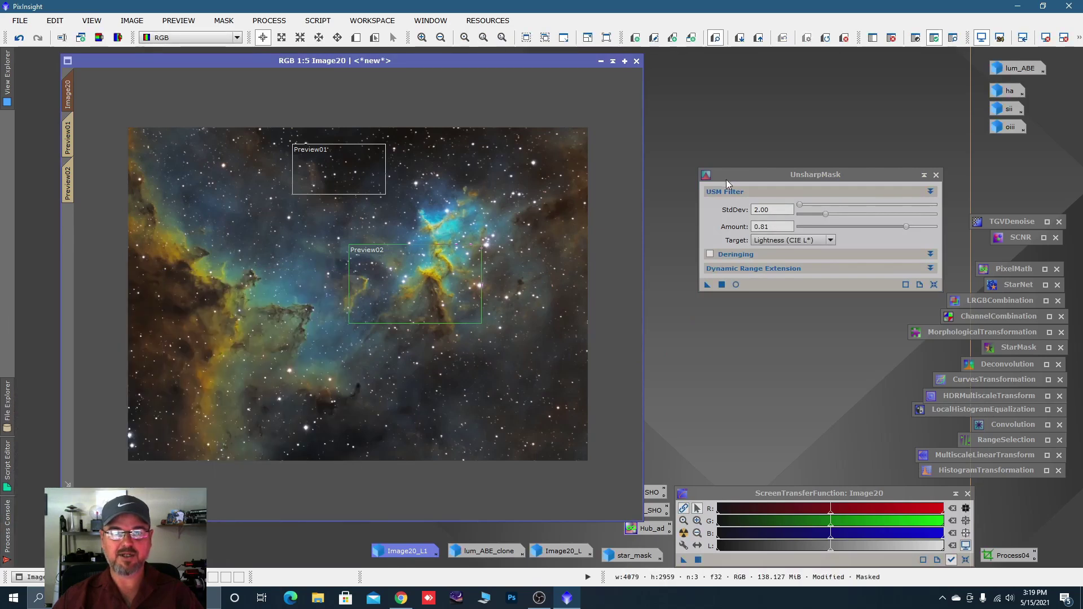
left_click(926, 175)
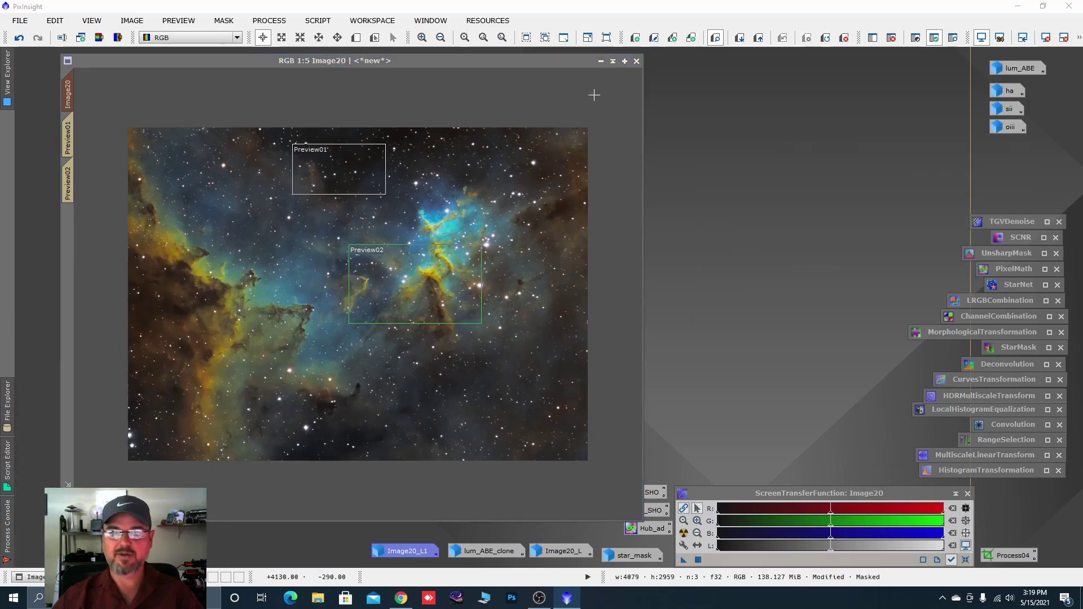
- Delete all previews from Image20 and remove its mask
left_click(178, 21)
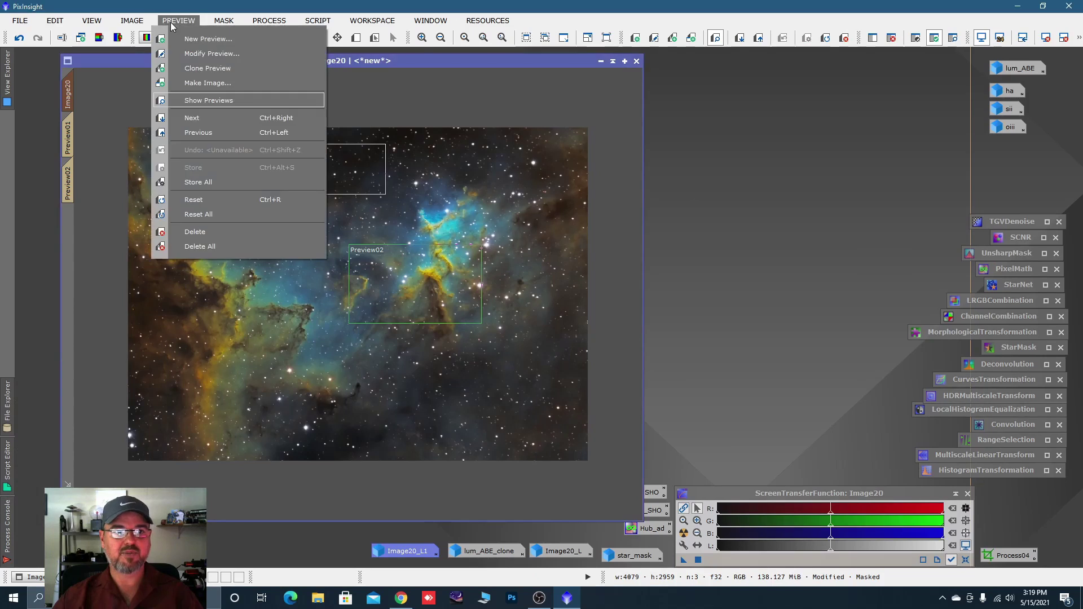
left_click(200, 247)
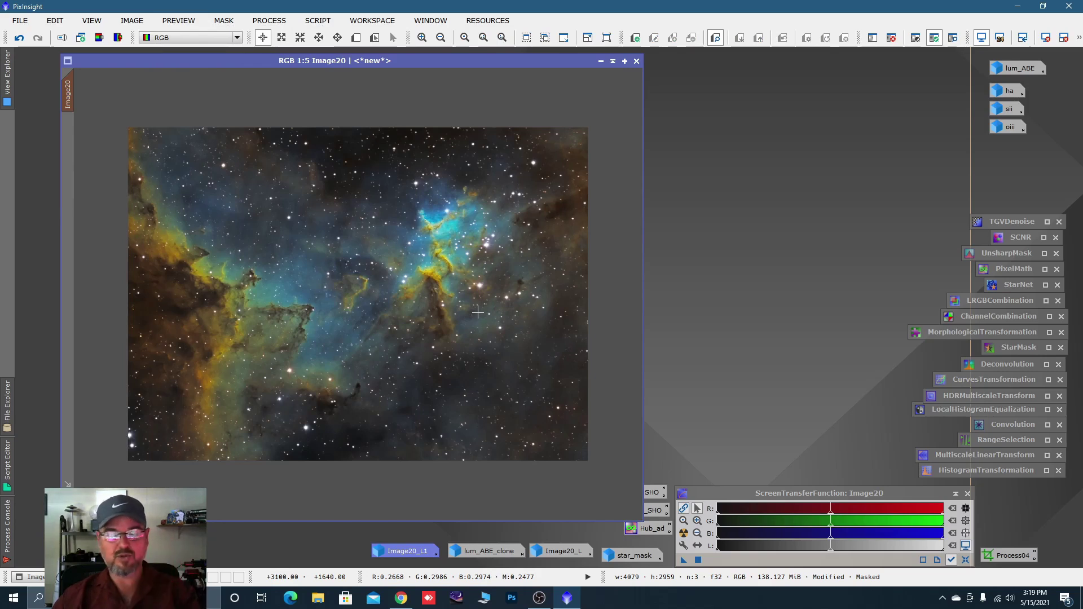
right_click(474, 248)
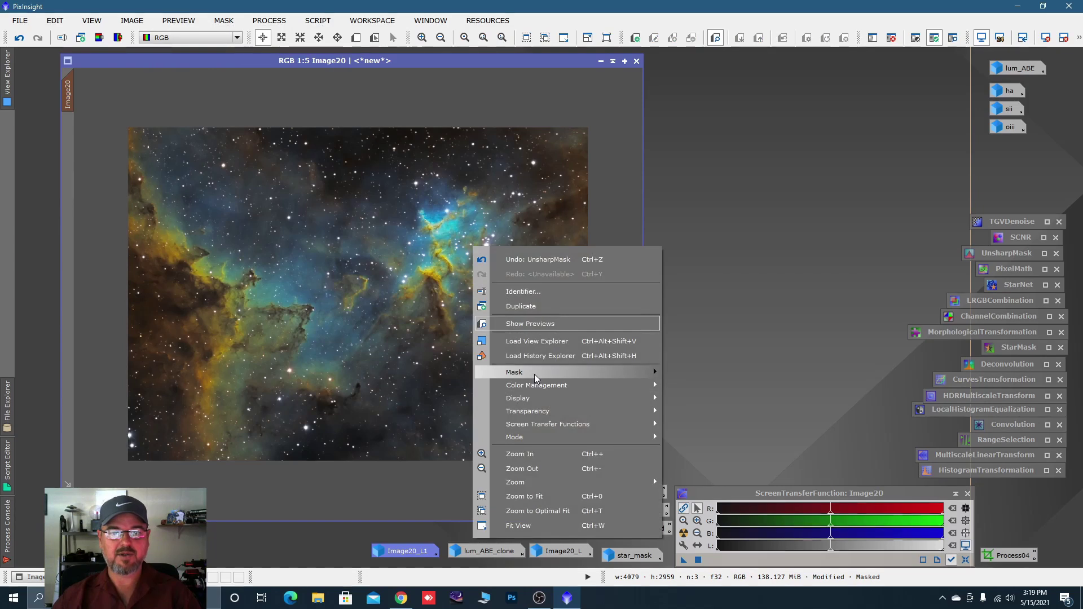
mouse_move(536, 372)
left_click(707, 386)
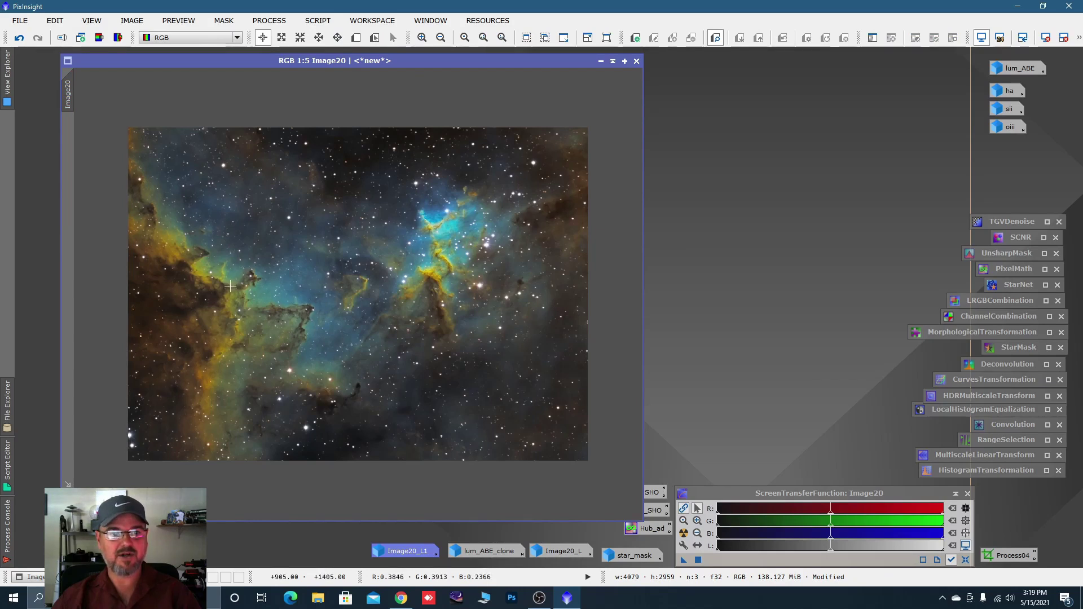
- Run the DarkStructureEnhance script on Image20 with an amount of 0.27, 8 layers to remove and 1 iteration
left_click(317, 22)
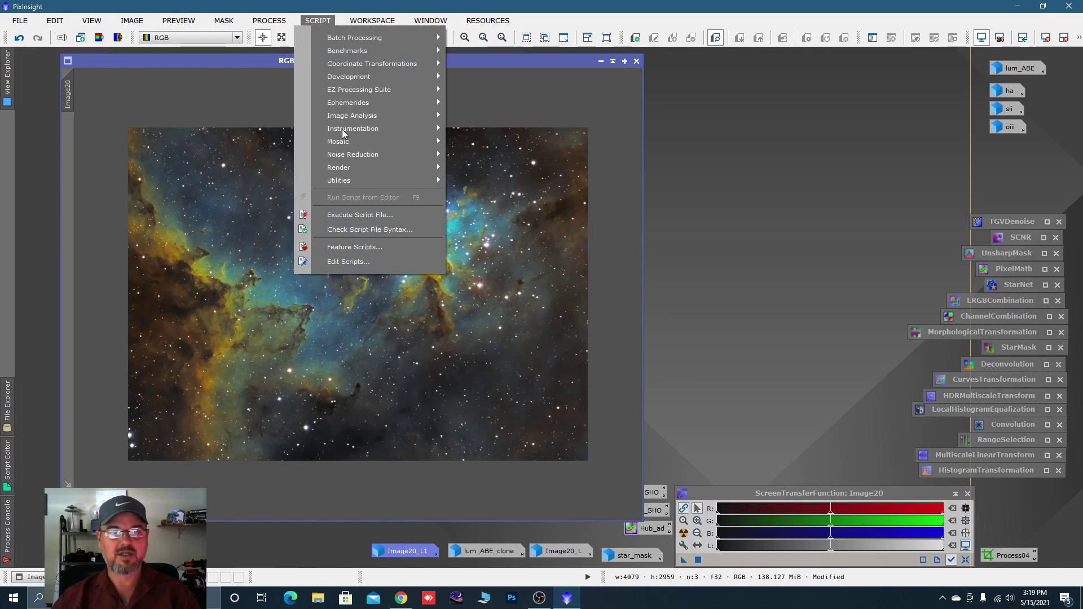
mouse_move(374, 184)
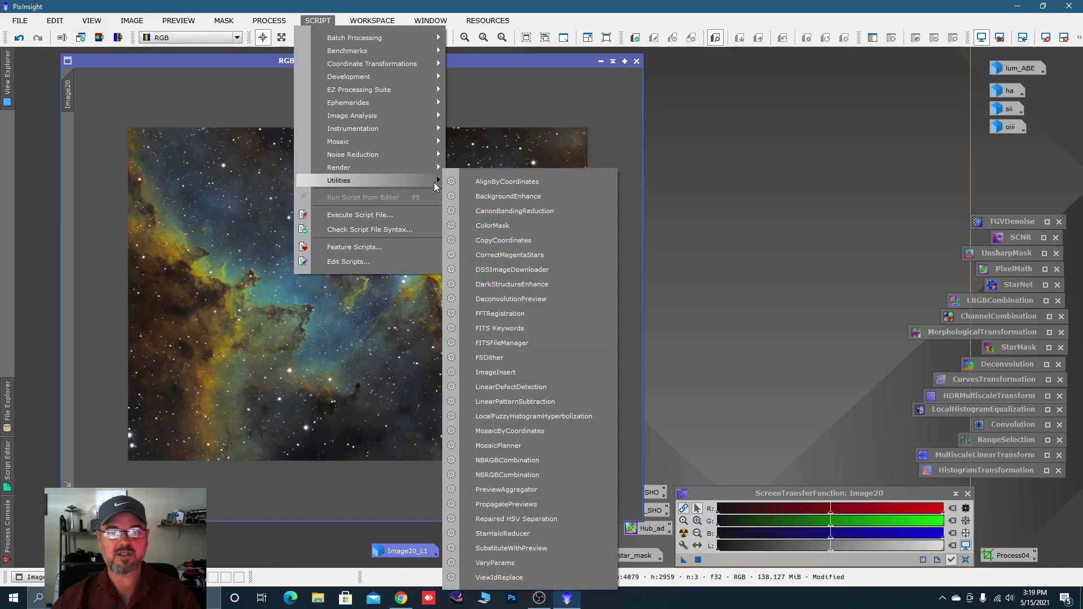
left_click(519, 286)
left_click_drag(591, 193, 867, 102)
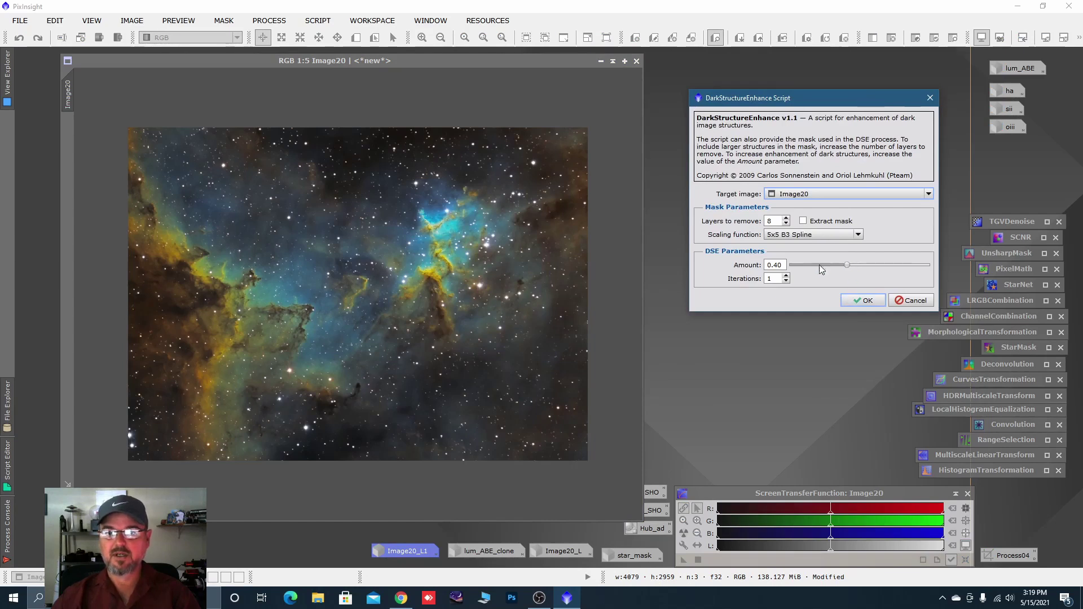
left_click_drag(847, 266, 832, 273)
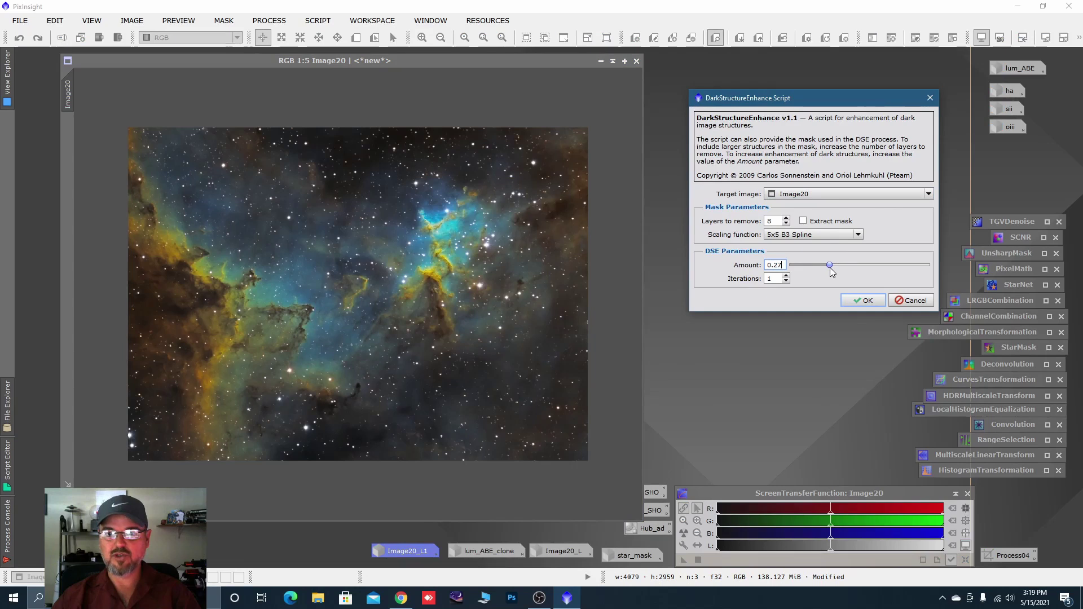
left_click(852, 304)
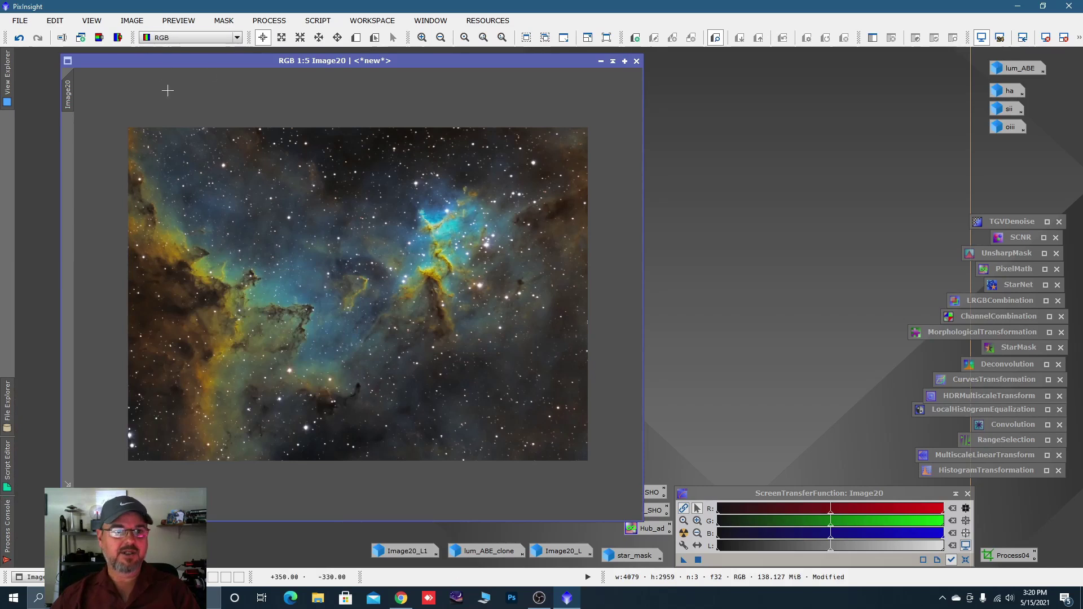
- Compare Image20 at 1:4 with and without the dark structure enhancement by undoing and redoing it twice
scroll(306, 380, "up", 1)
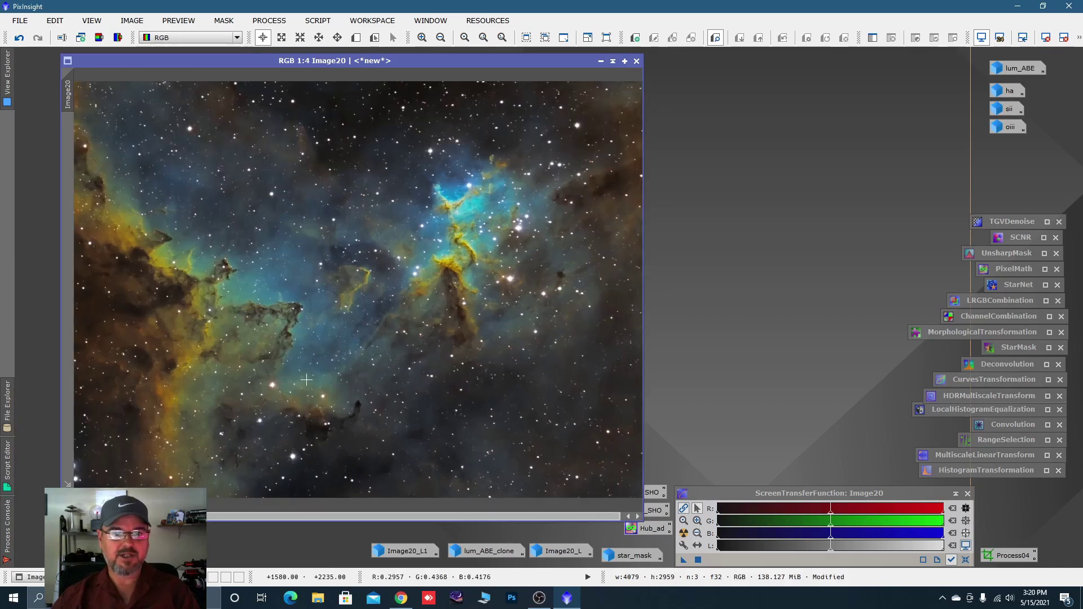
left_click(24, 40)
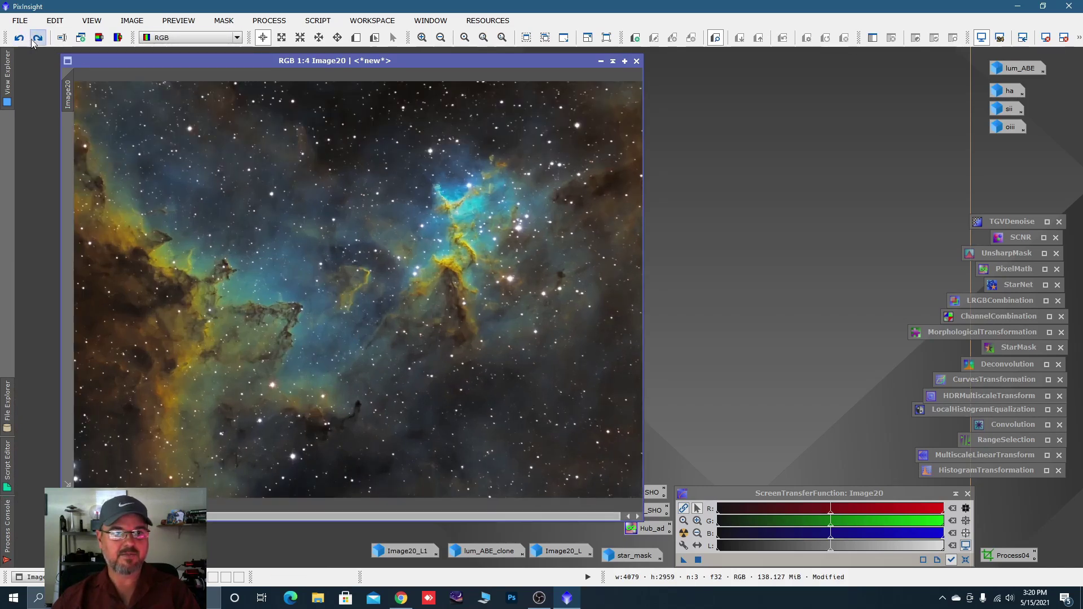
left_click(39, 39)
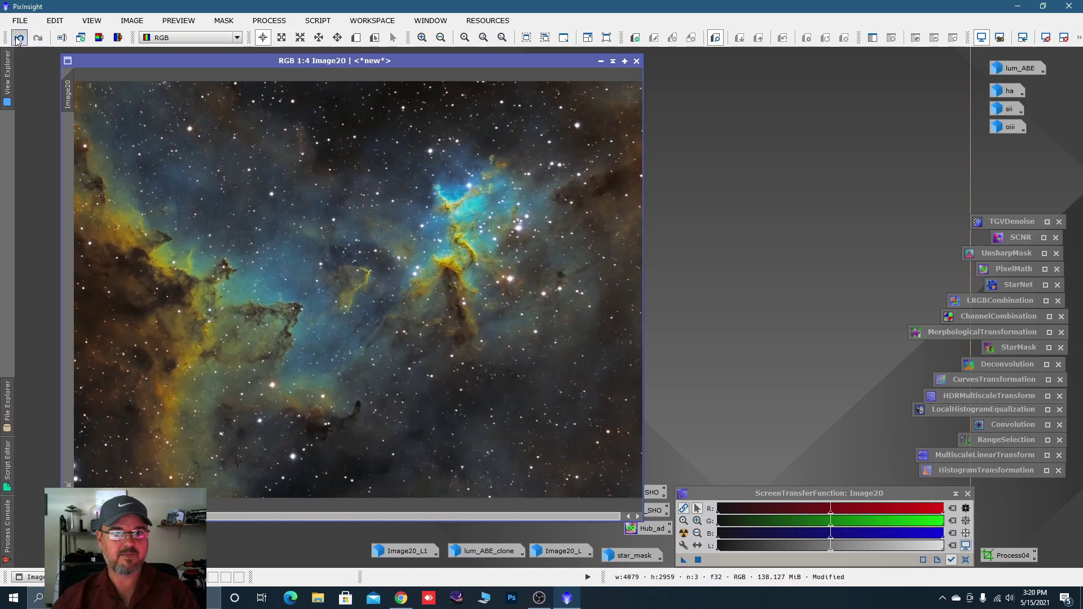
left_click(19, 38)
left_click(38, 38)
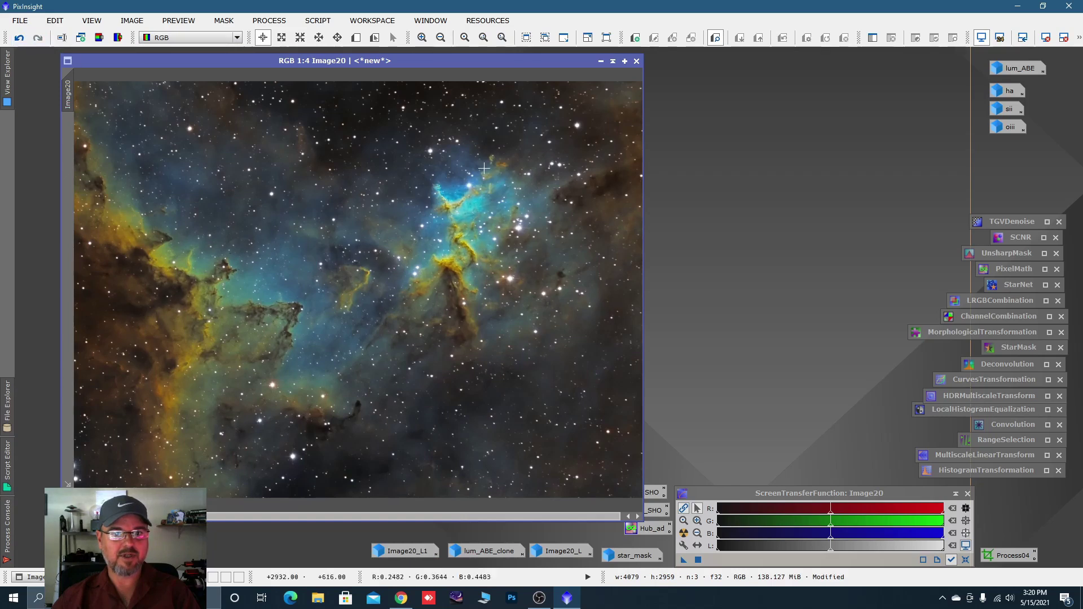
- Compare the central nebula in Image20 at 1:1 with and without the dark structure enhancement, restore the enhancement, and review the whole image
scroll(484, 169, "up", 3)
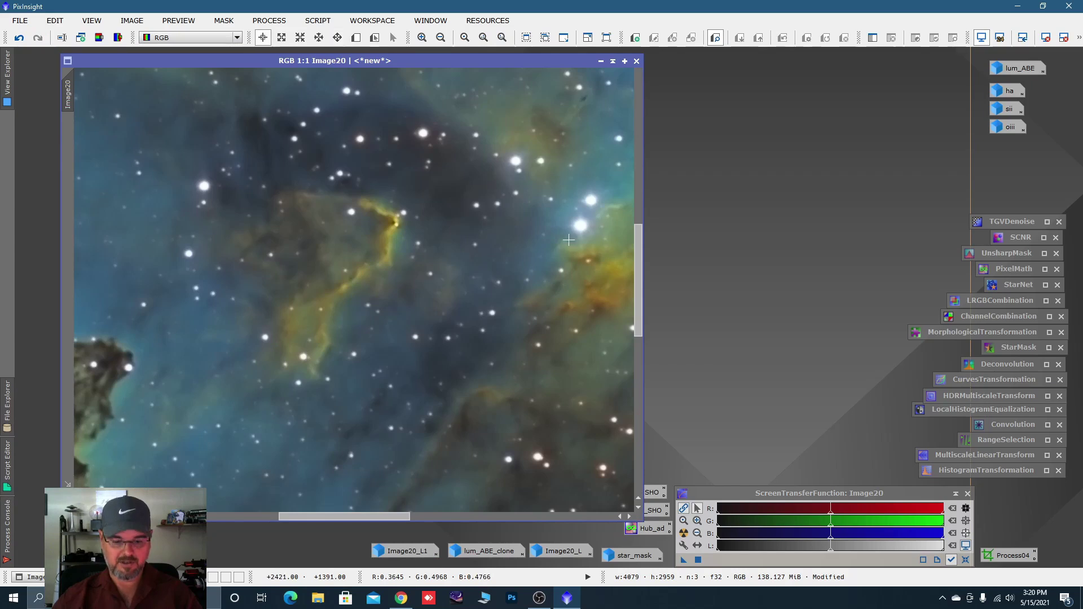
key("space")
left_click_drag(579, 241, 168, 245)
left_click_drag(392, 196, 451, 311)
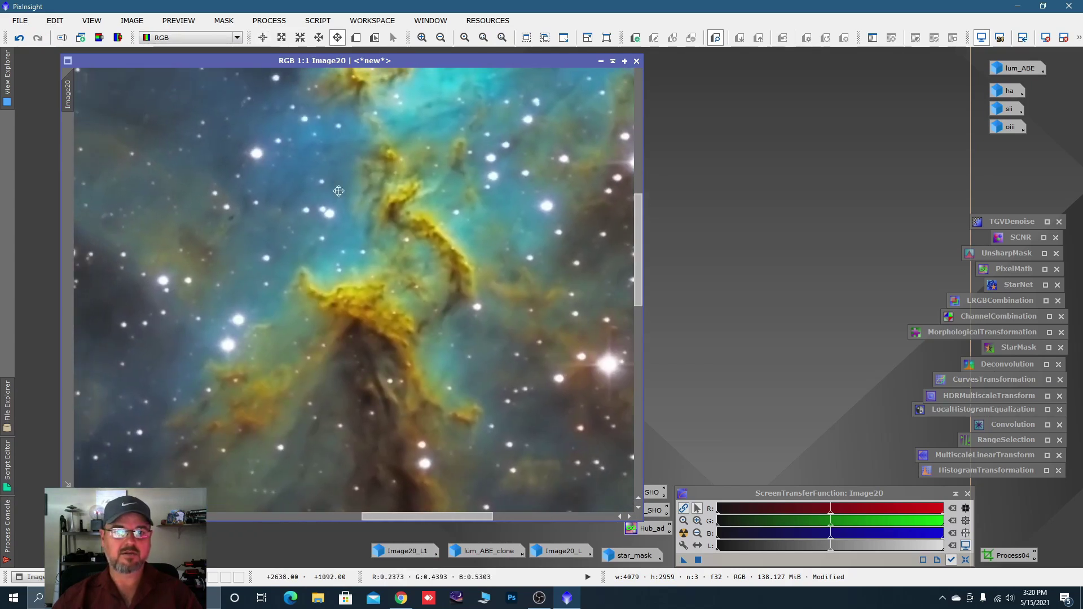
left_click(25, 42)
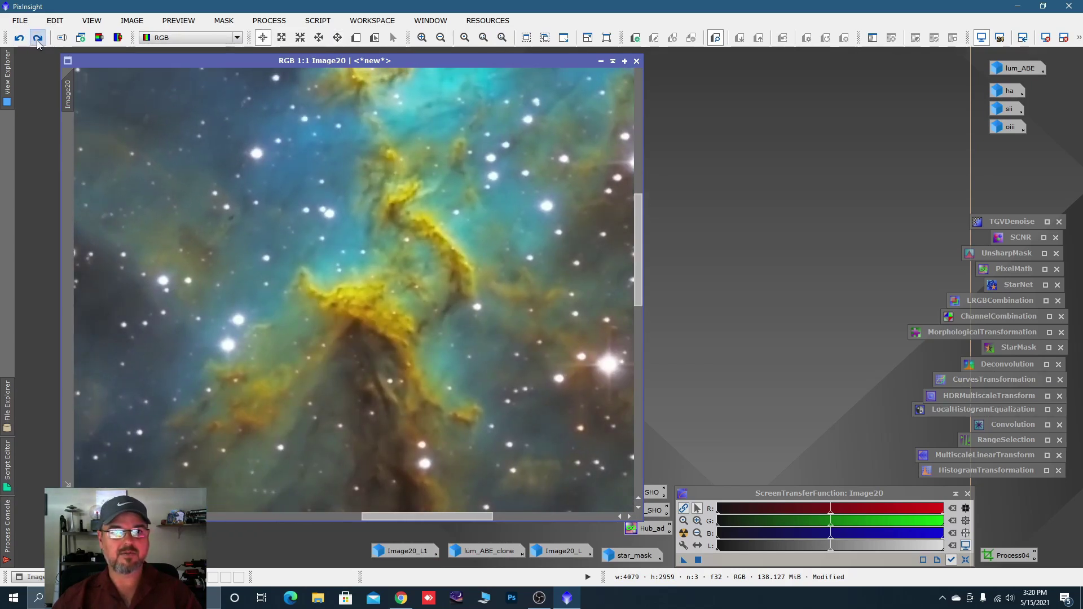
left_click(38, 42)
scroll(475, 239, "down", 3)
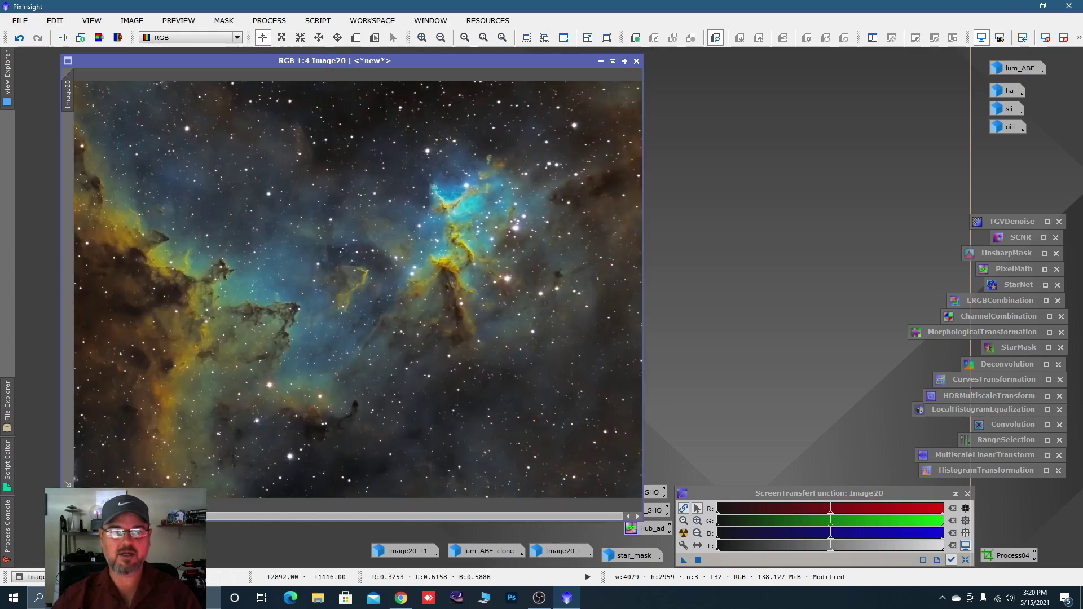
scroll(475, 240, "down", 1)
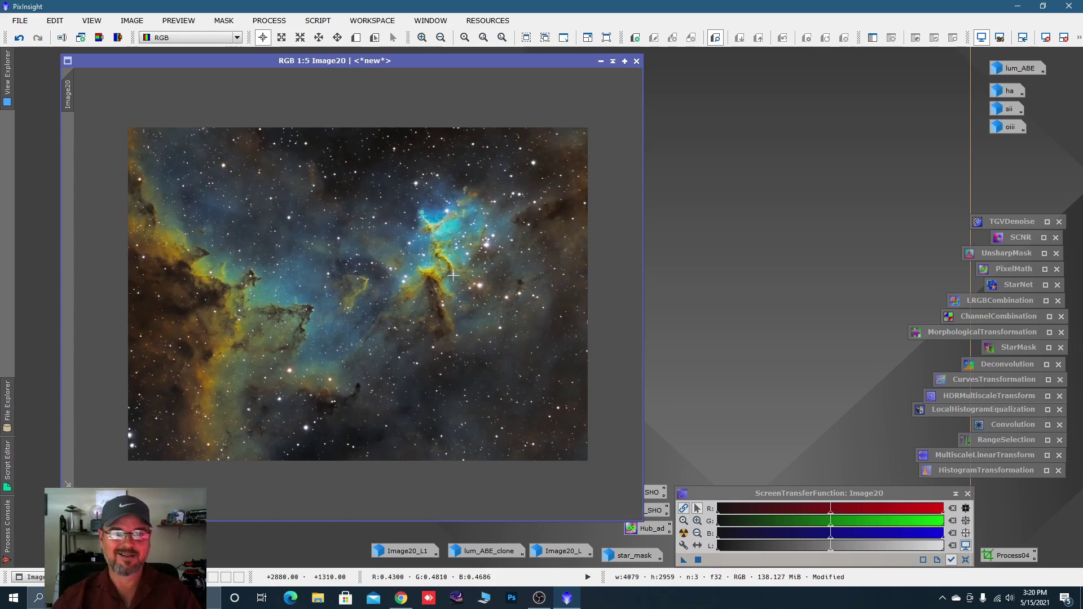
scroll(453, 276, "up", 1)
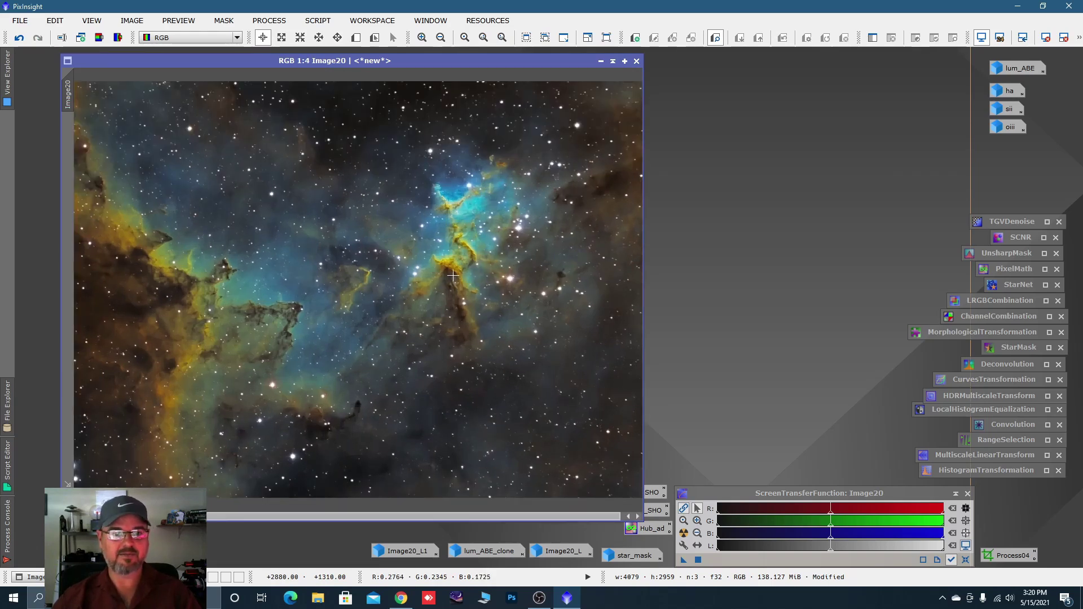
scroll(516, 227, "down", 1)
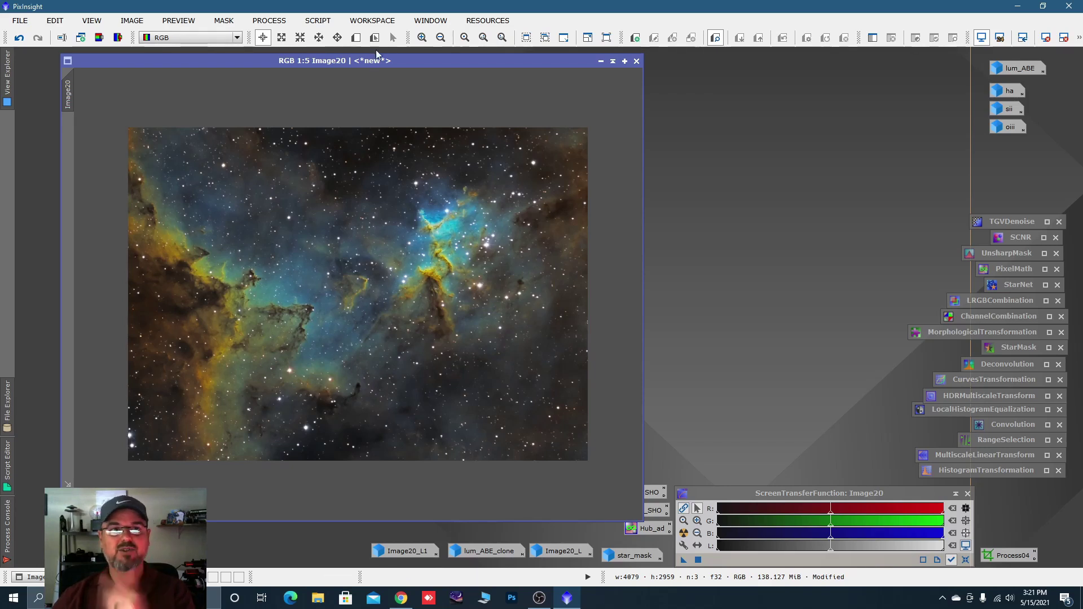
- Run the EZ Star Reduction script on Image20 with Morphological Selection and 3 iterations, and park the generated star mask beside the other minimized images
left_click(318, 22)
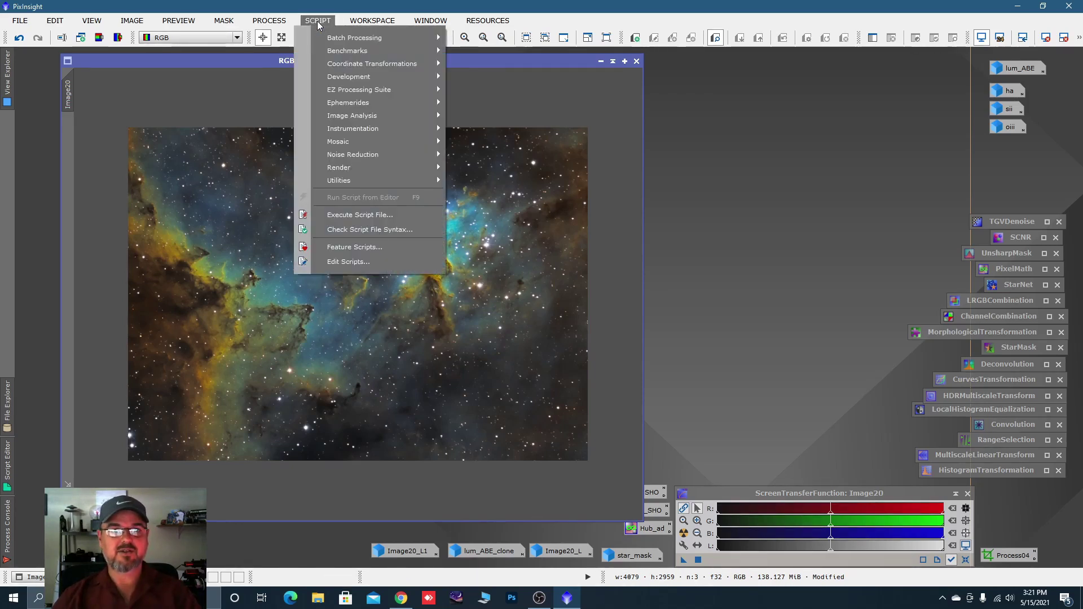
mouse_move(364, 90)
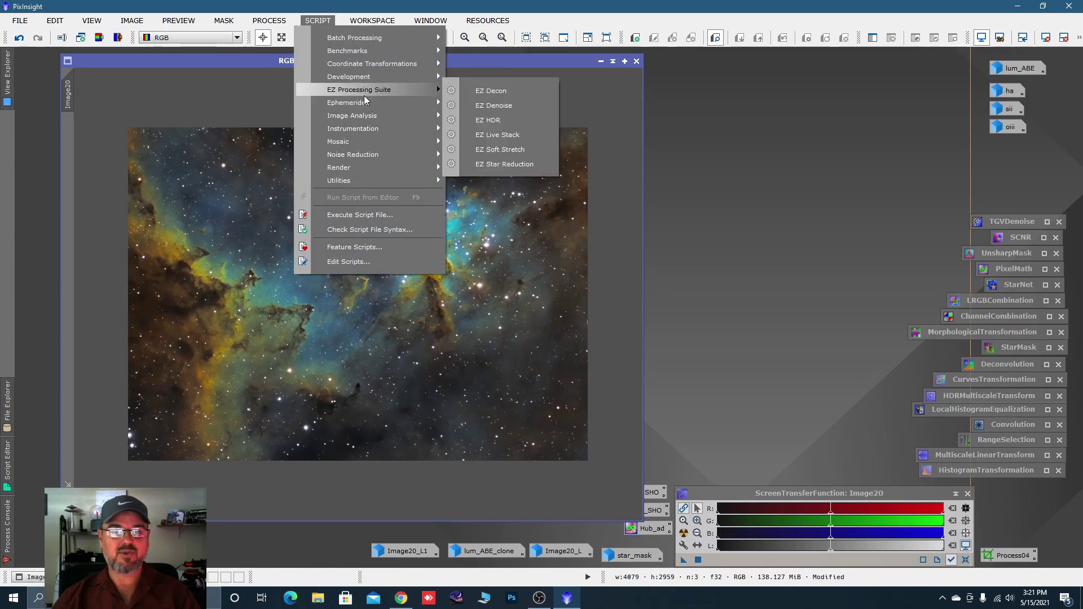
left_click(508, 163)
left_click(541, 337)
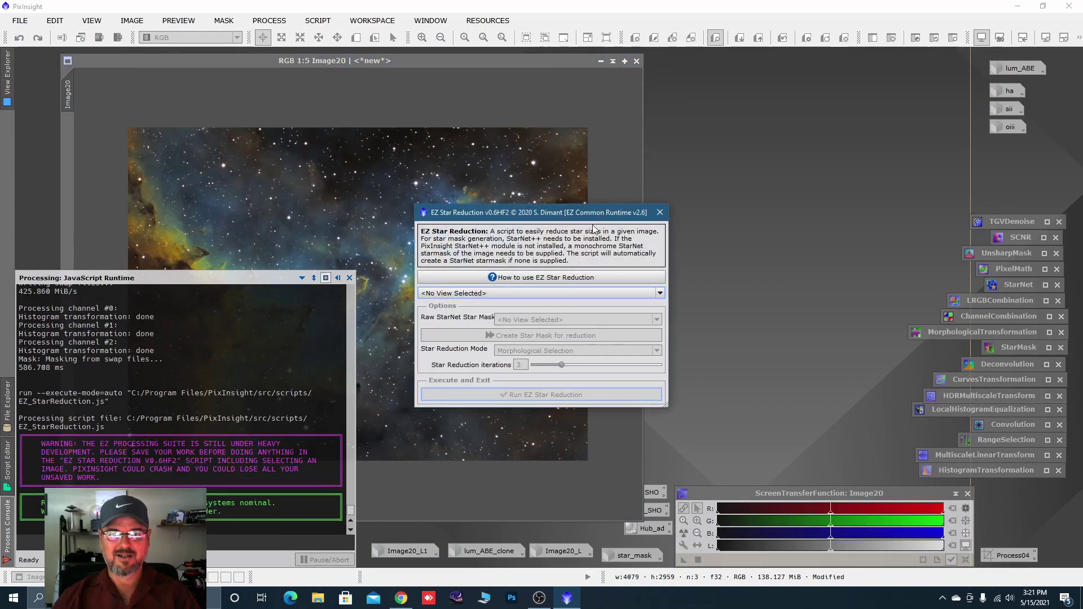
left_click(658, 293)
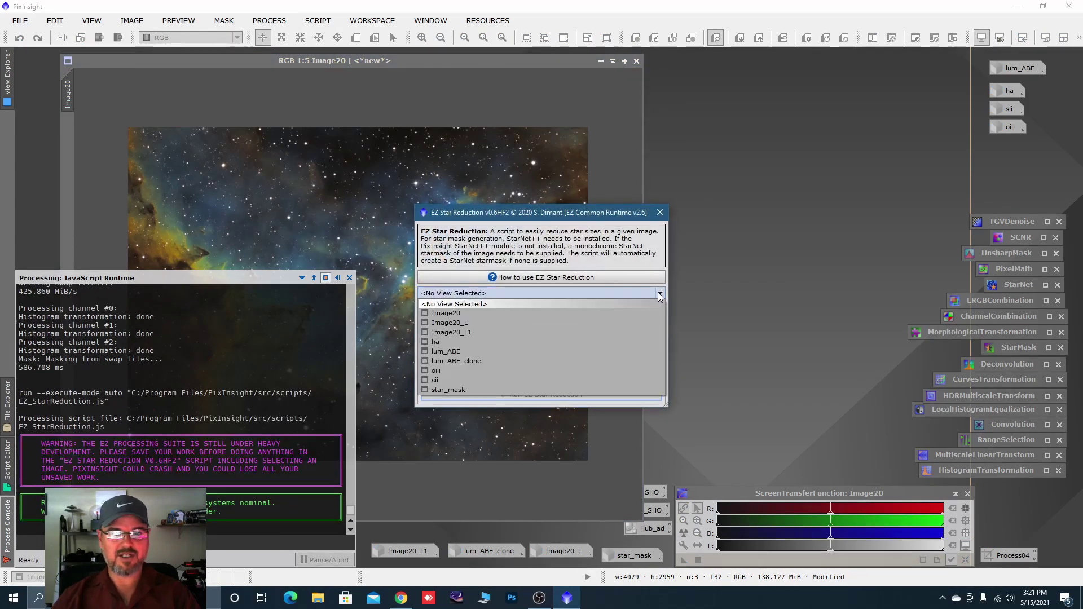
left_click(473, 313)
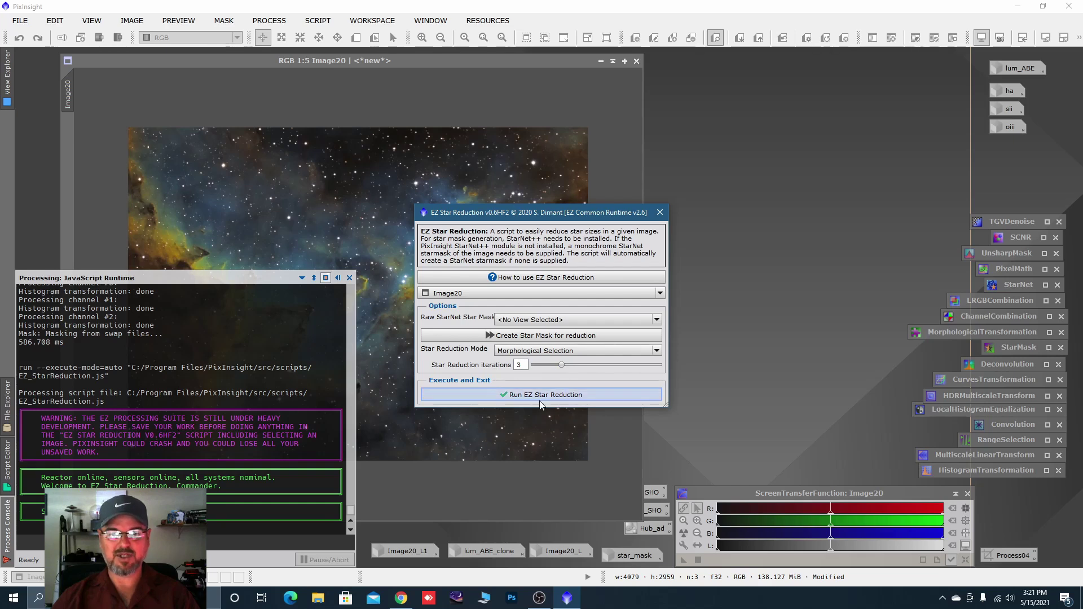
left_click(513, 395)
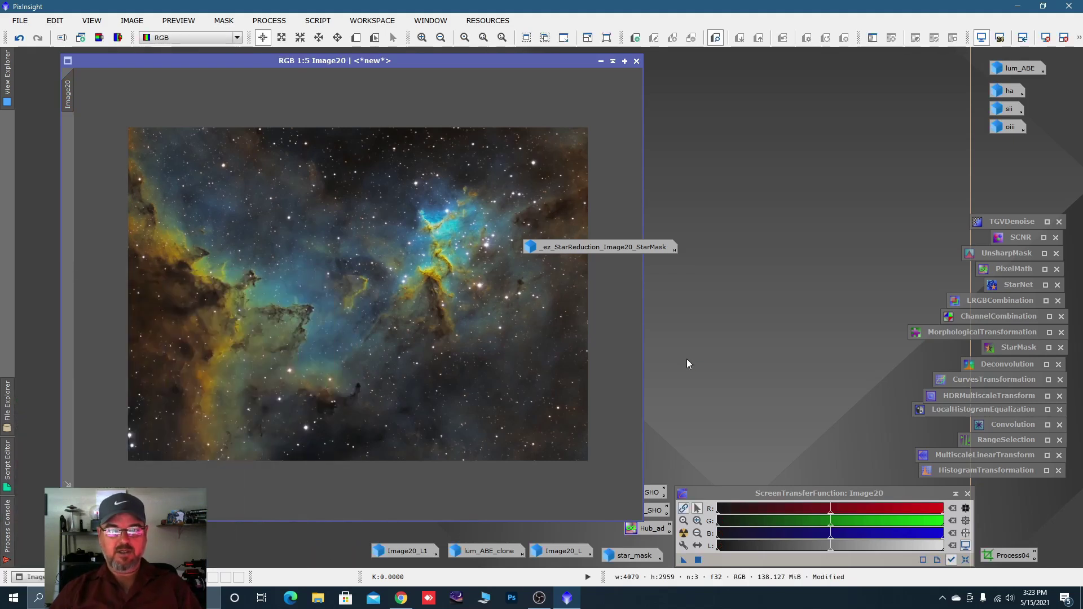
left_click_drag(624, 245, 300, 550)
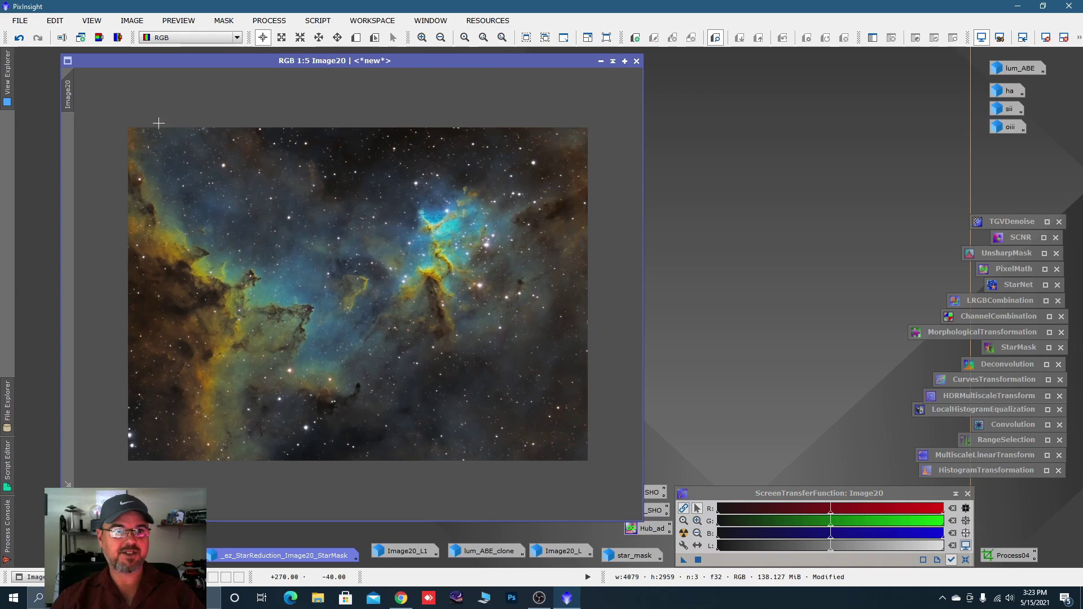
- Compare Image20 at 1:3 with and without the star reduction by repeatedly undoing and redoing it
left_click(19, 38)
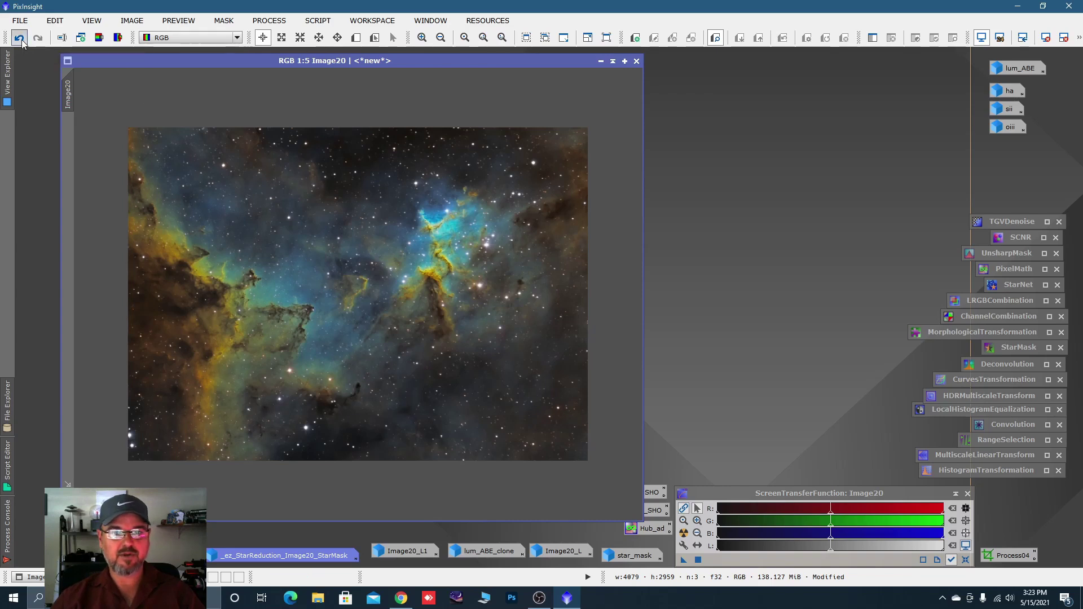
scroll(128, 435, "up", 2)
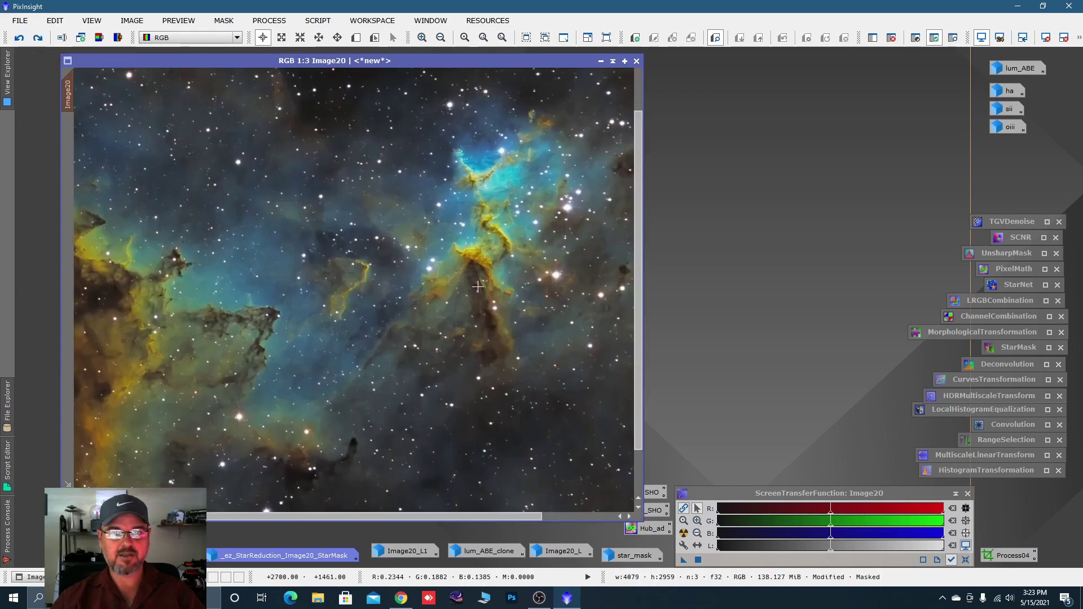
left_click(37, 40)
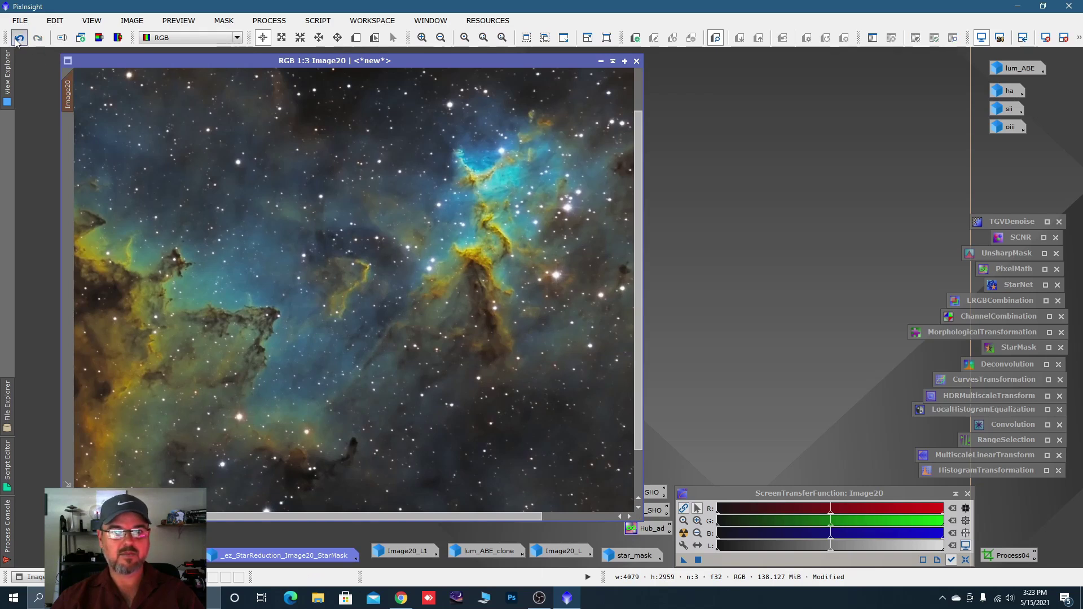
left_click(20, 38)
left_click(36, 40)
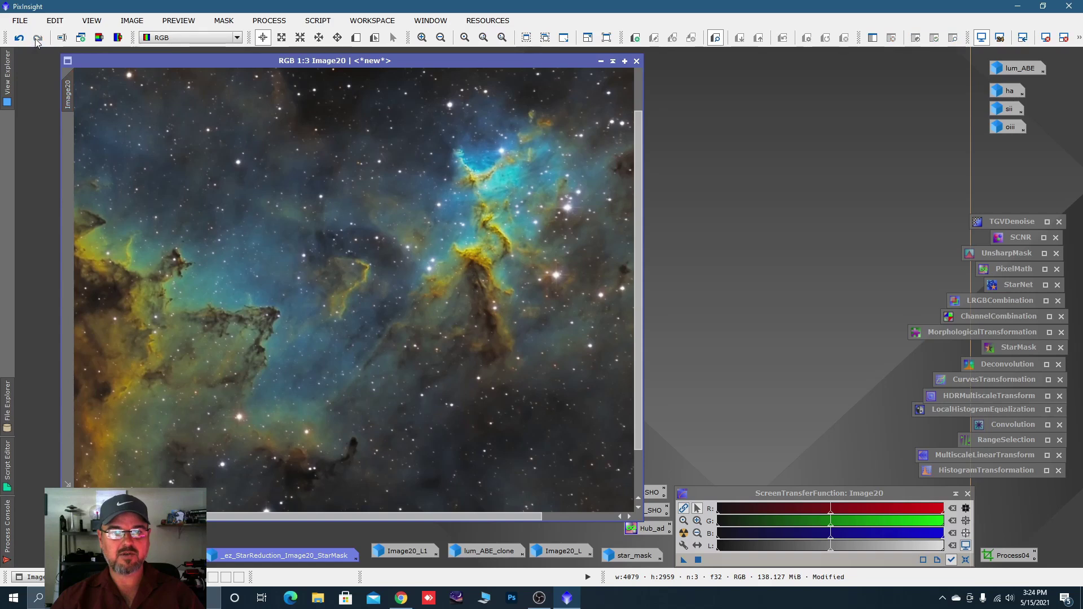
left_click(19, 38)
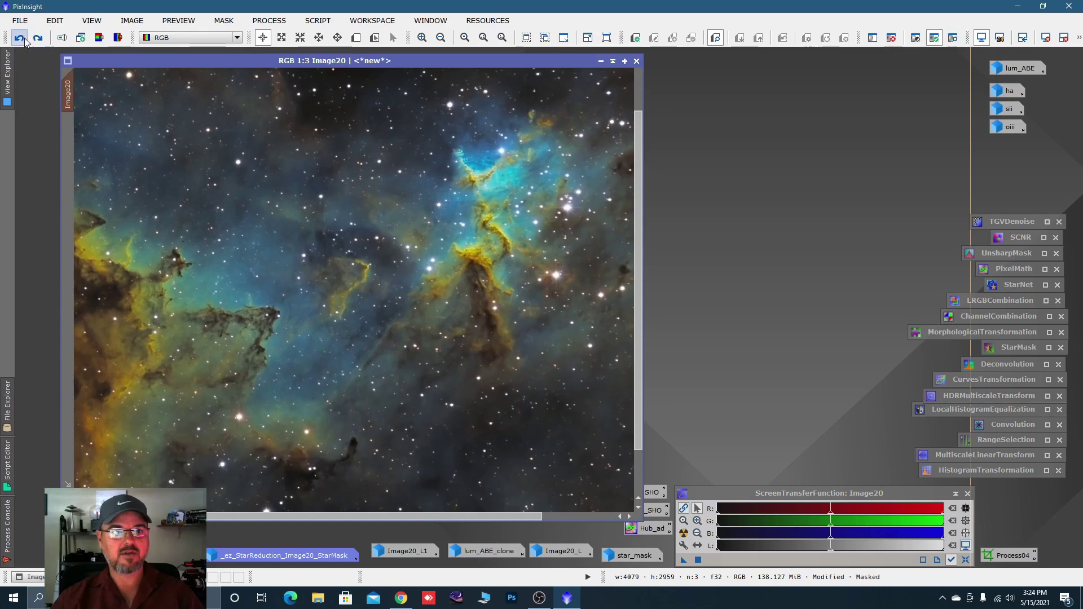
left_click(38, 40)
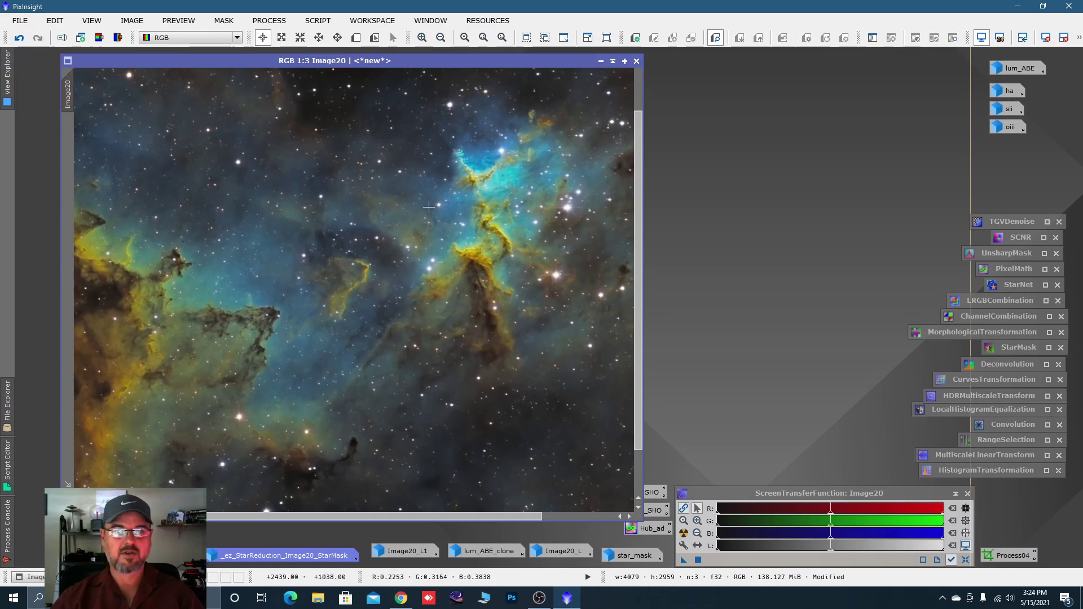
- Compare the star reduction on the whole Image20 at 1:6 and 1:5, leaving it applied
scroll(150, 74, "down", 3)
left_click(25, 42)
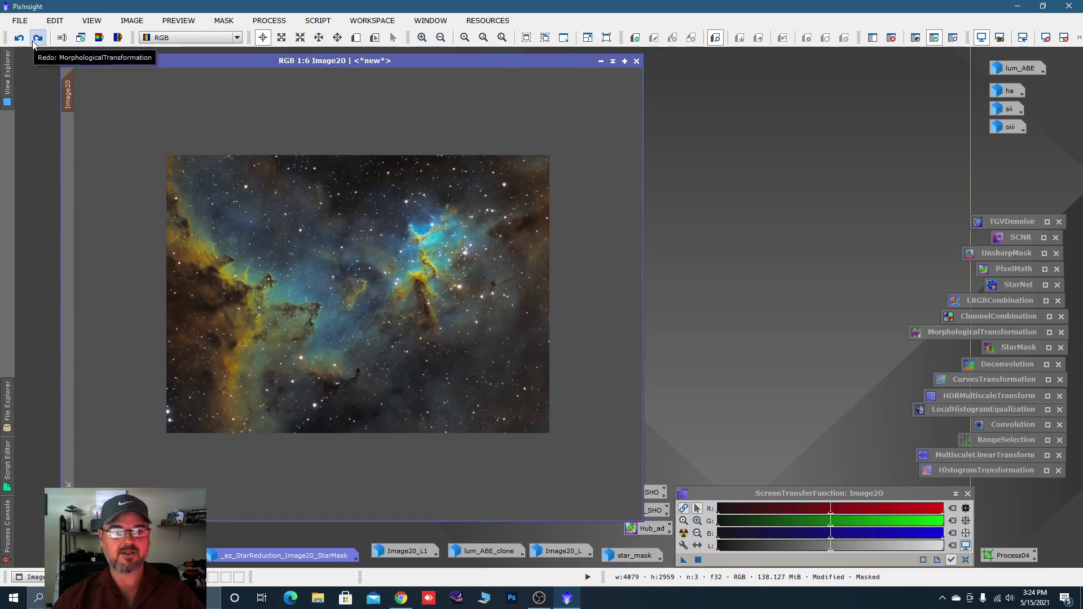
left_click(36, 40)
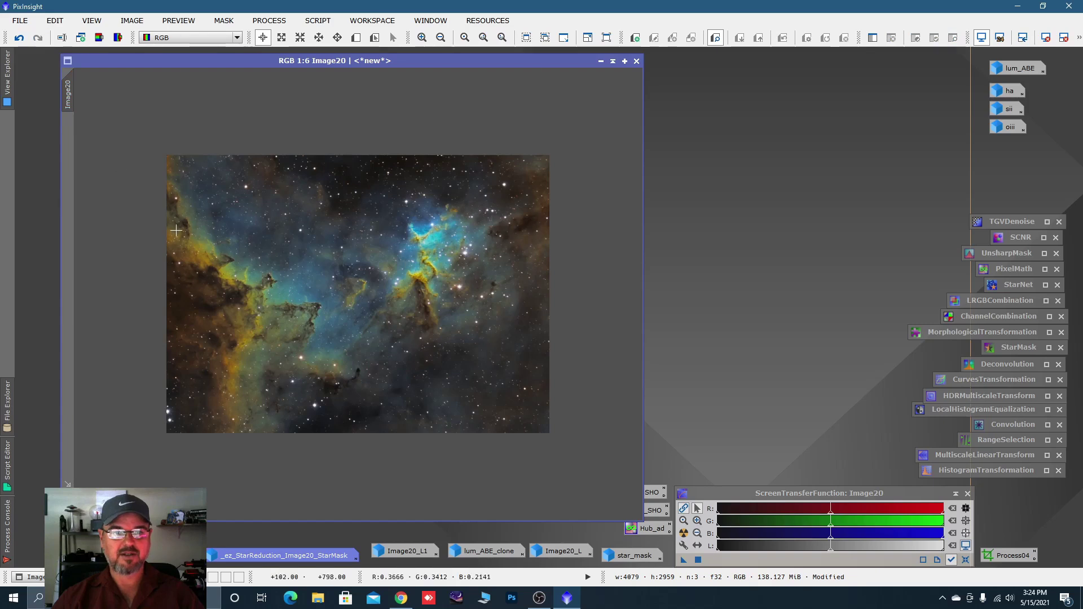
scroll(247, 294, "up", 1)
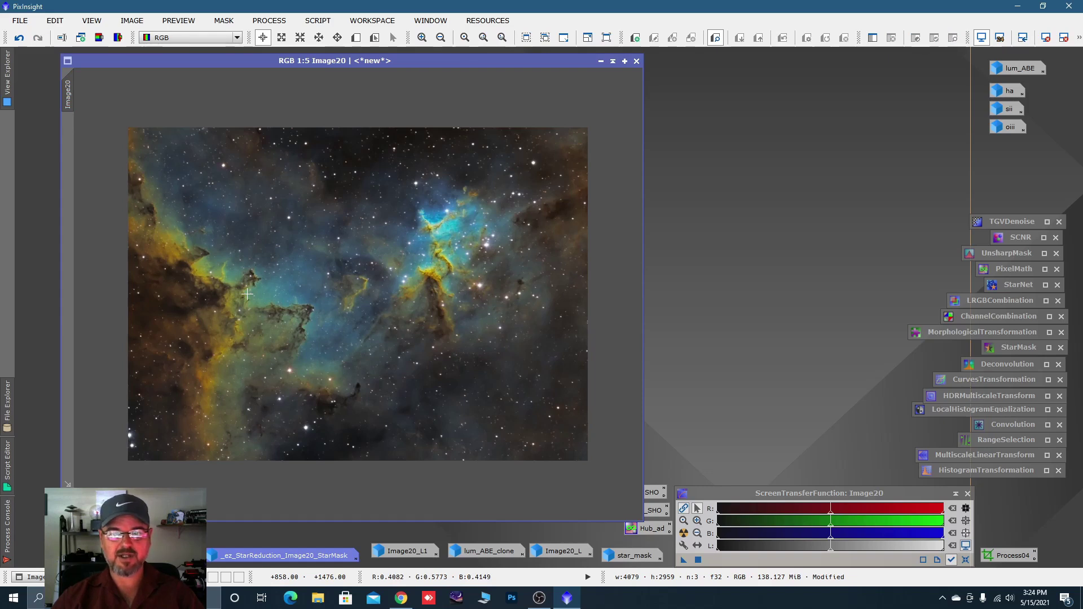
left_click(25, 41)
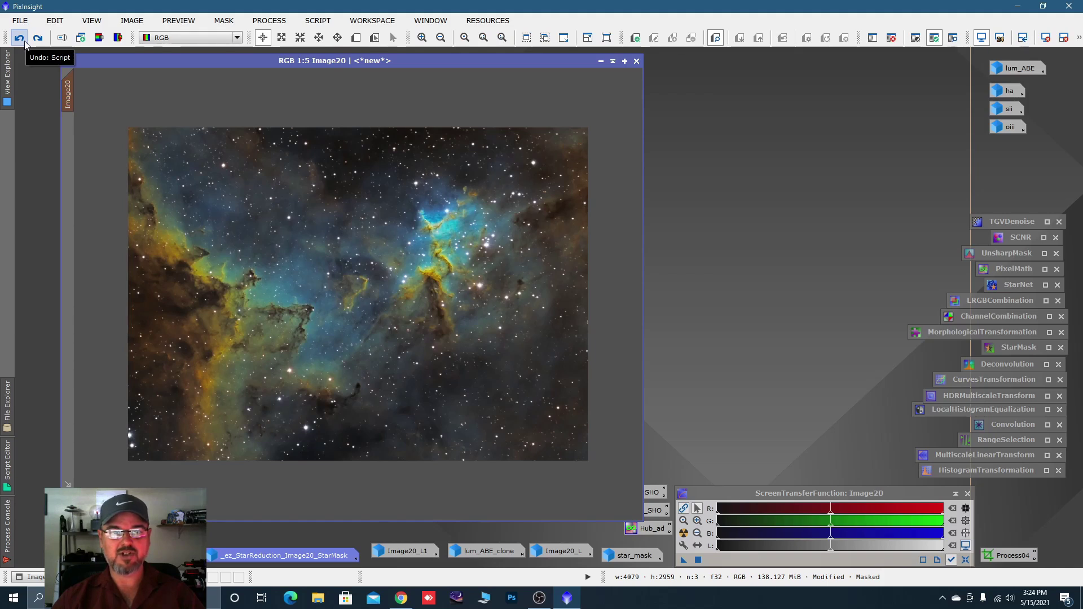
left_click(38, 38)
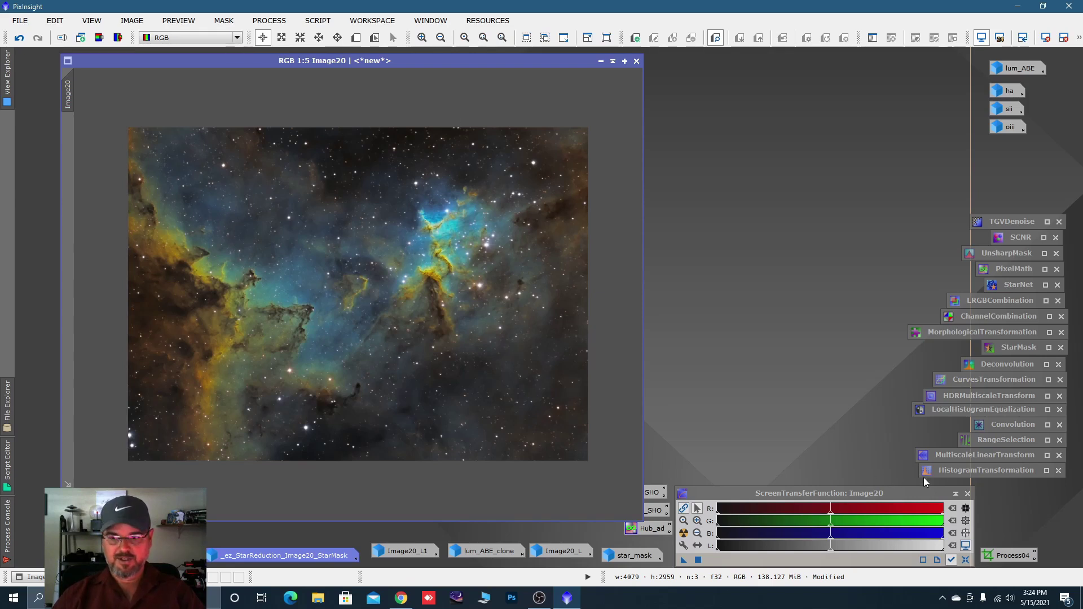
- Apply a previewed HistogramTransformation with shadows at 0.01518987 to Image20, then reset and minimize the process and close its real-time preview
double_click(962, 472)
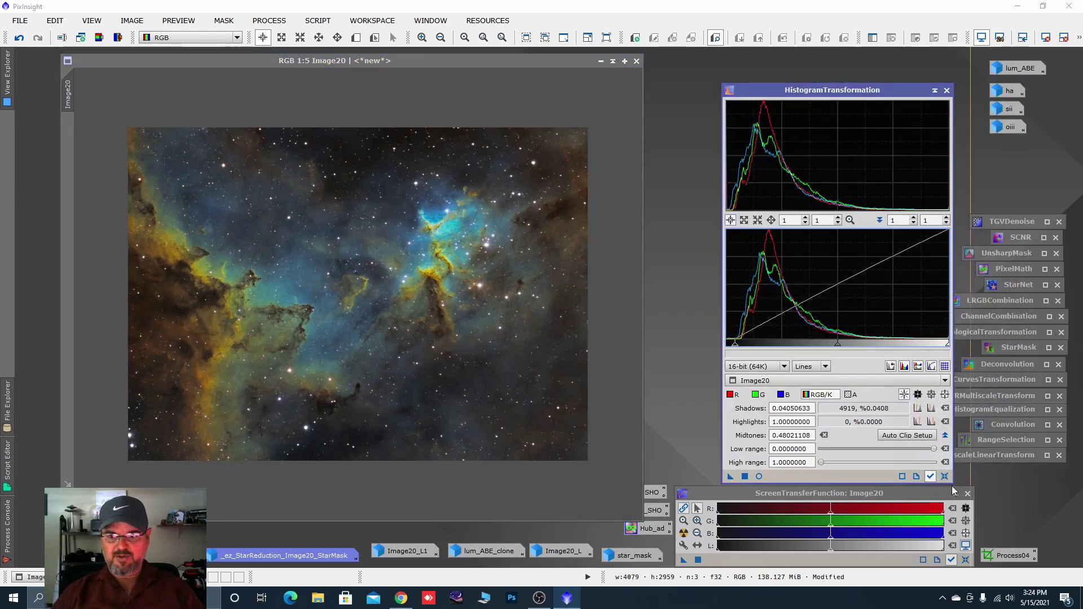
left_click(945, 477)
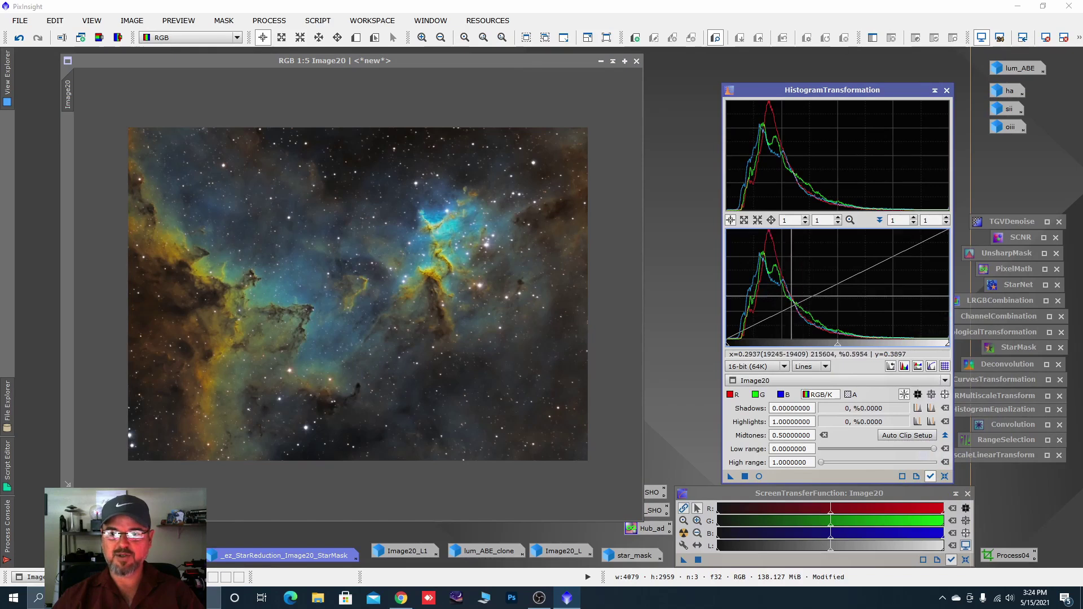
left_click(760, 477)
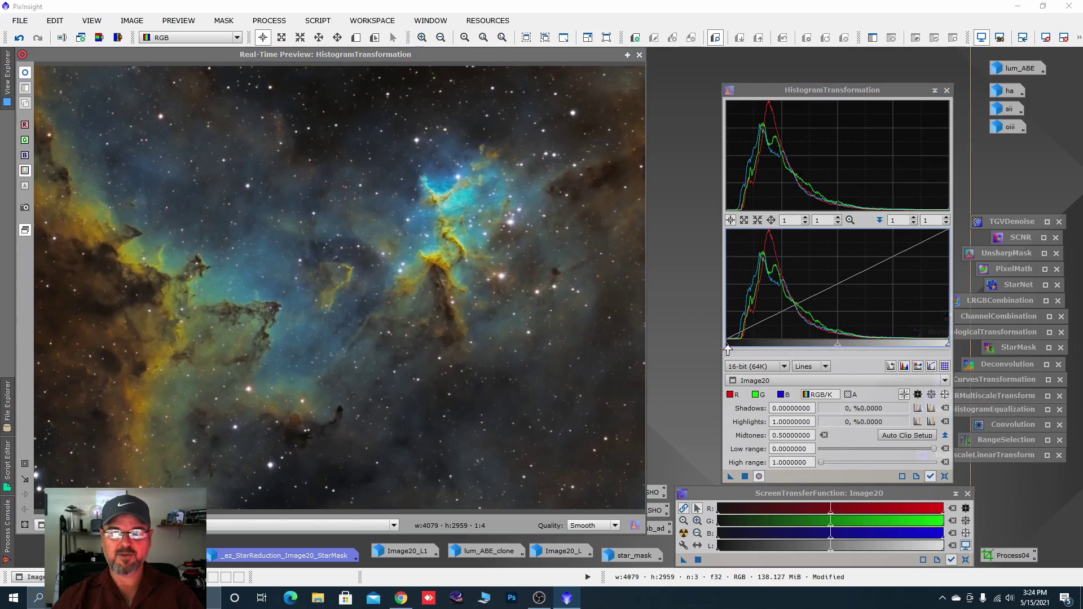
left_click_drag(726, 344, 730, 348)
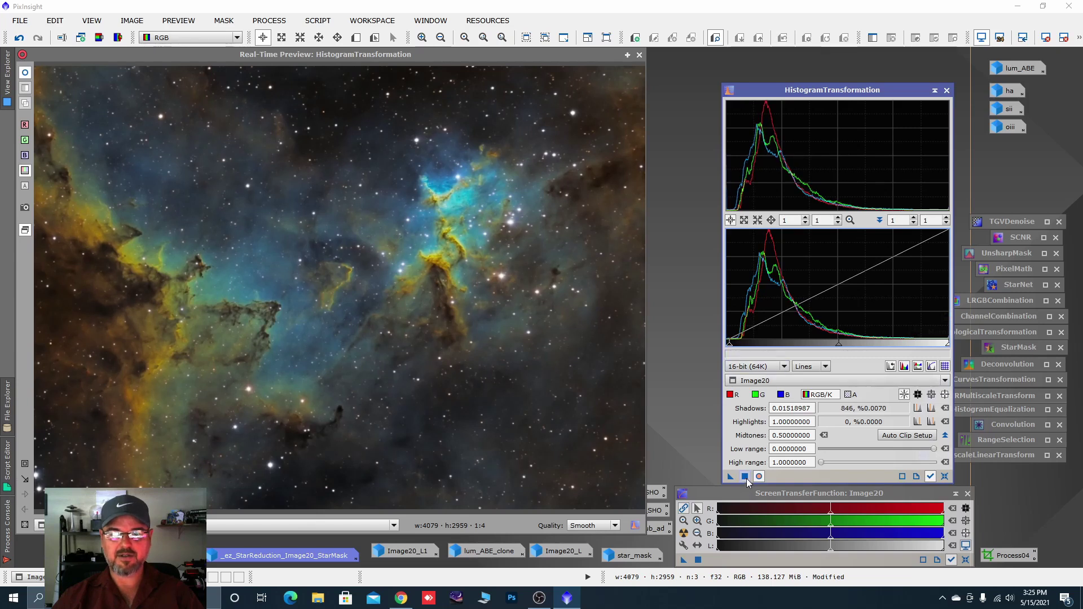
left_click(945, 477)
left_click(934, 90)
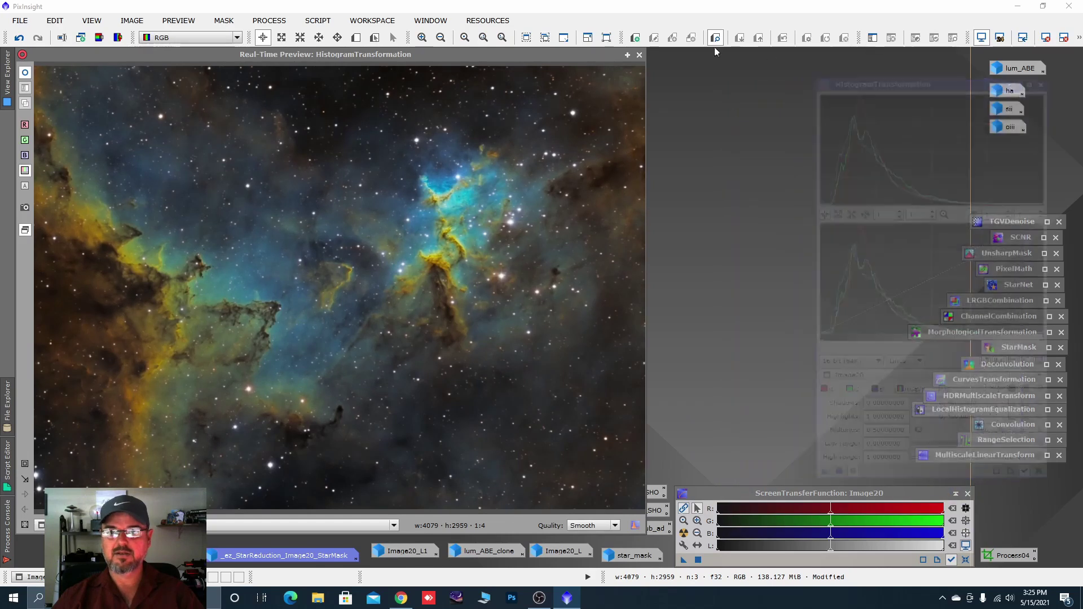
left_click(639, 54)
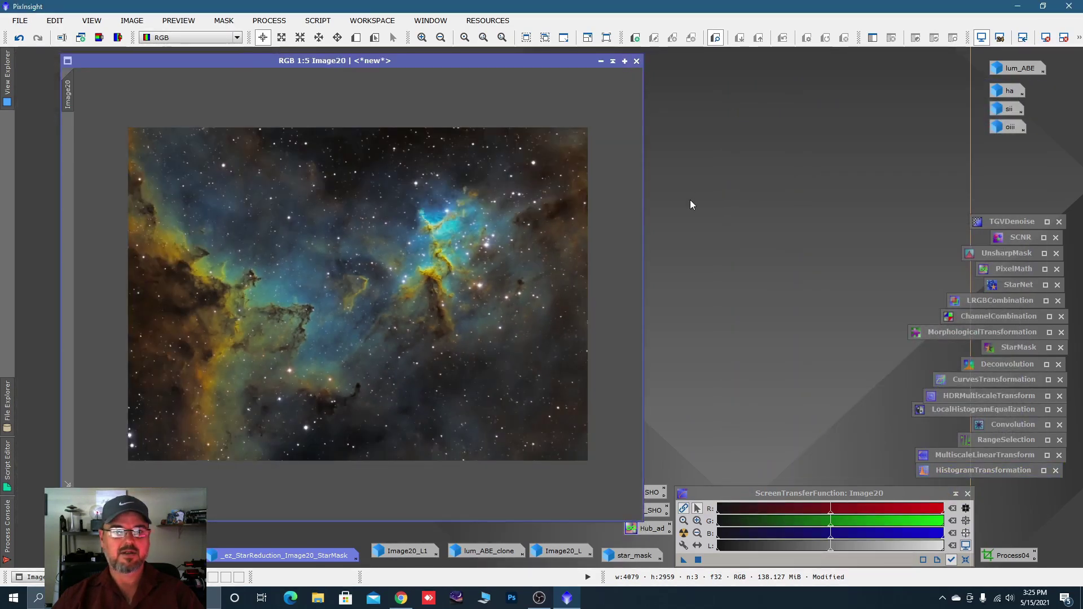